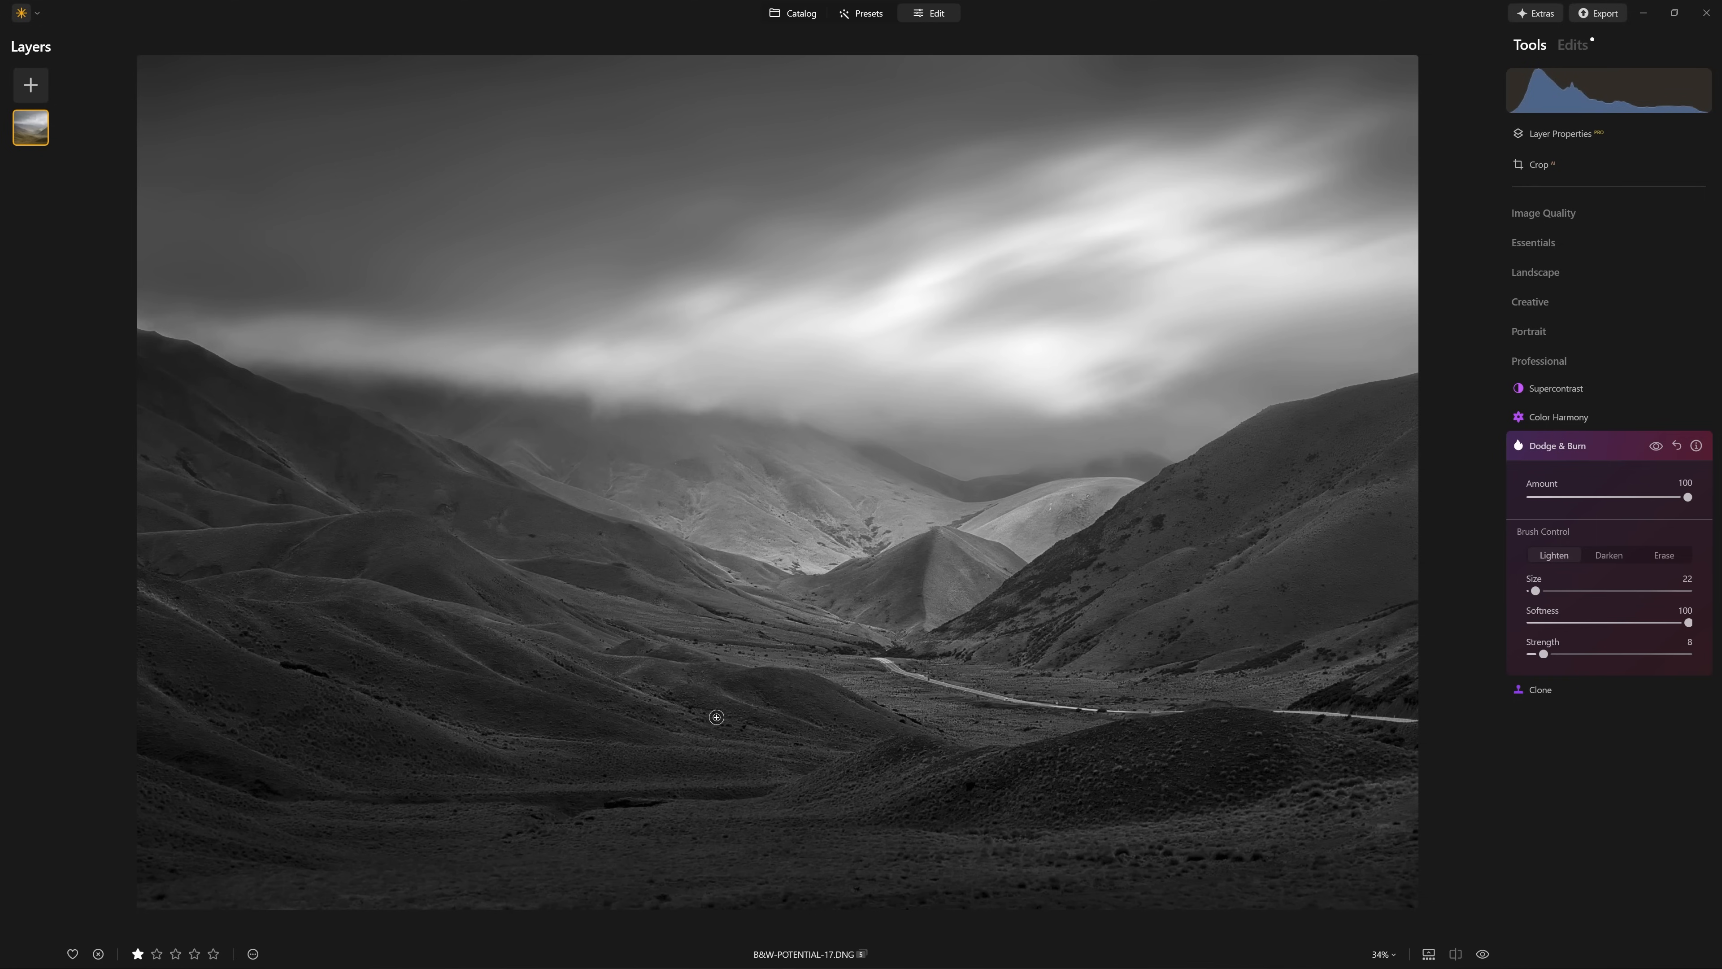
- Lighten the middle of the valley with the Dodge & Burn brush and adjust the Soft Light layer's opacity
mouse_move(757, 604)
left_mouse_down()
mouse_move(780, 594)
mouse_move(738, 536)
left_mouse_up()
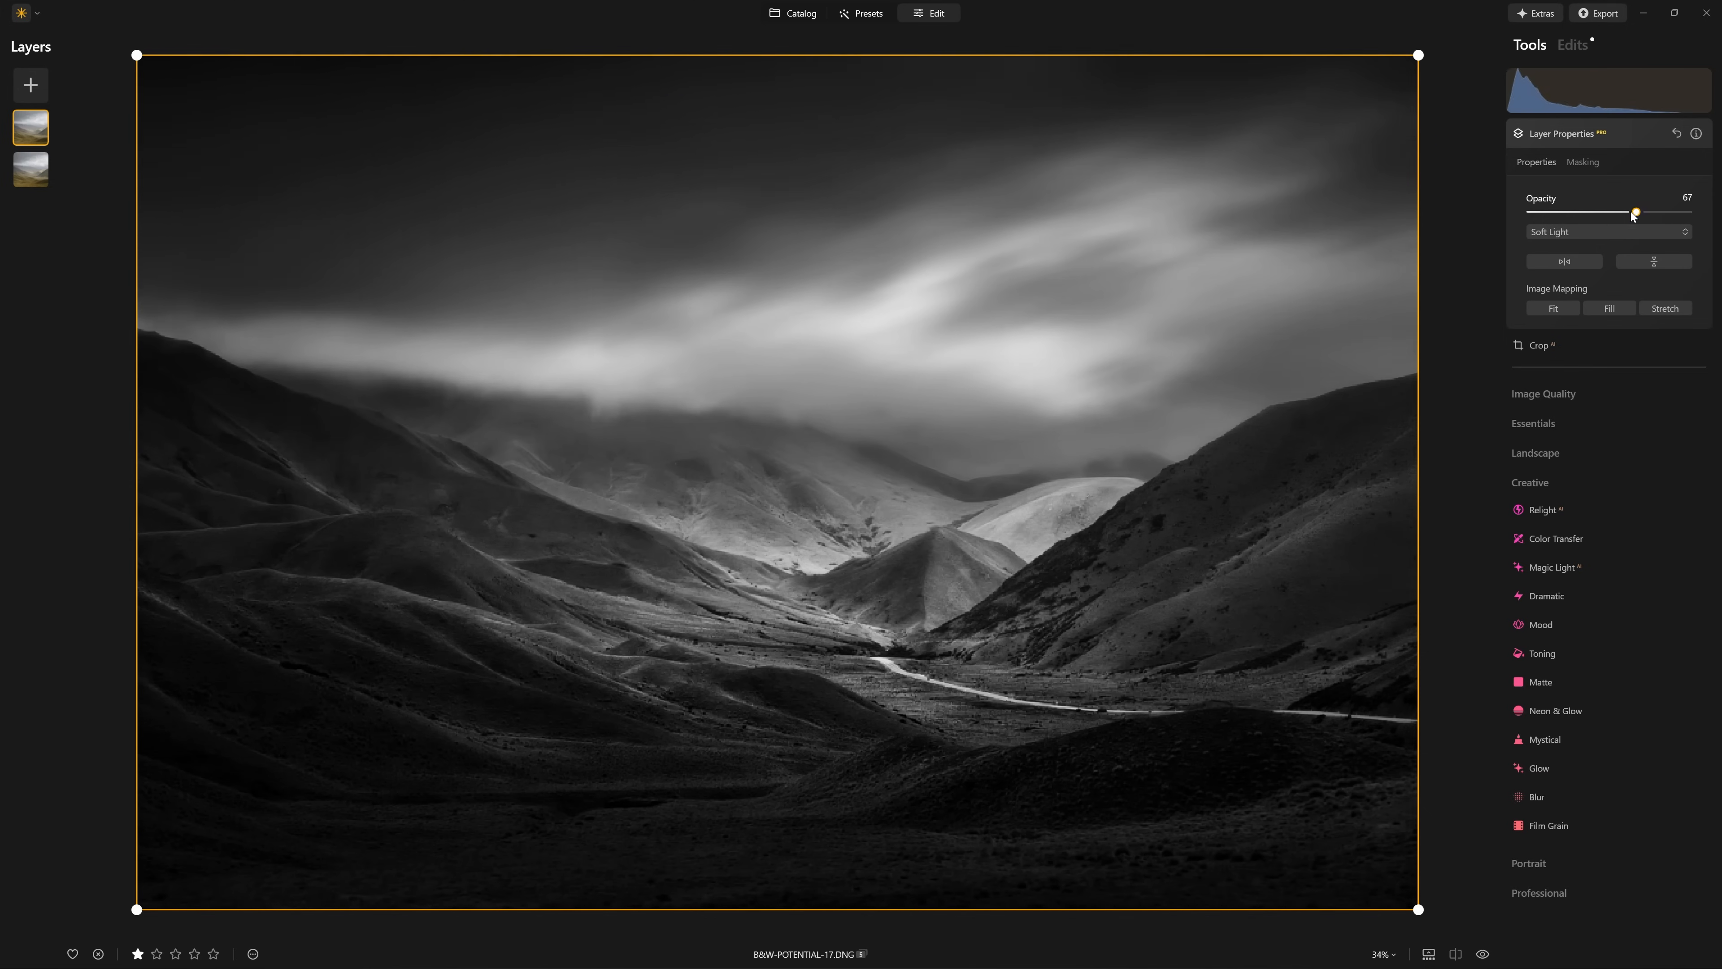
left_click_drag(1534, 212, 1591, 216)
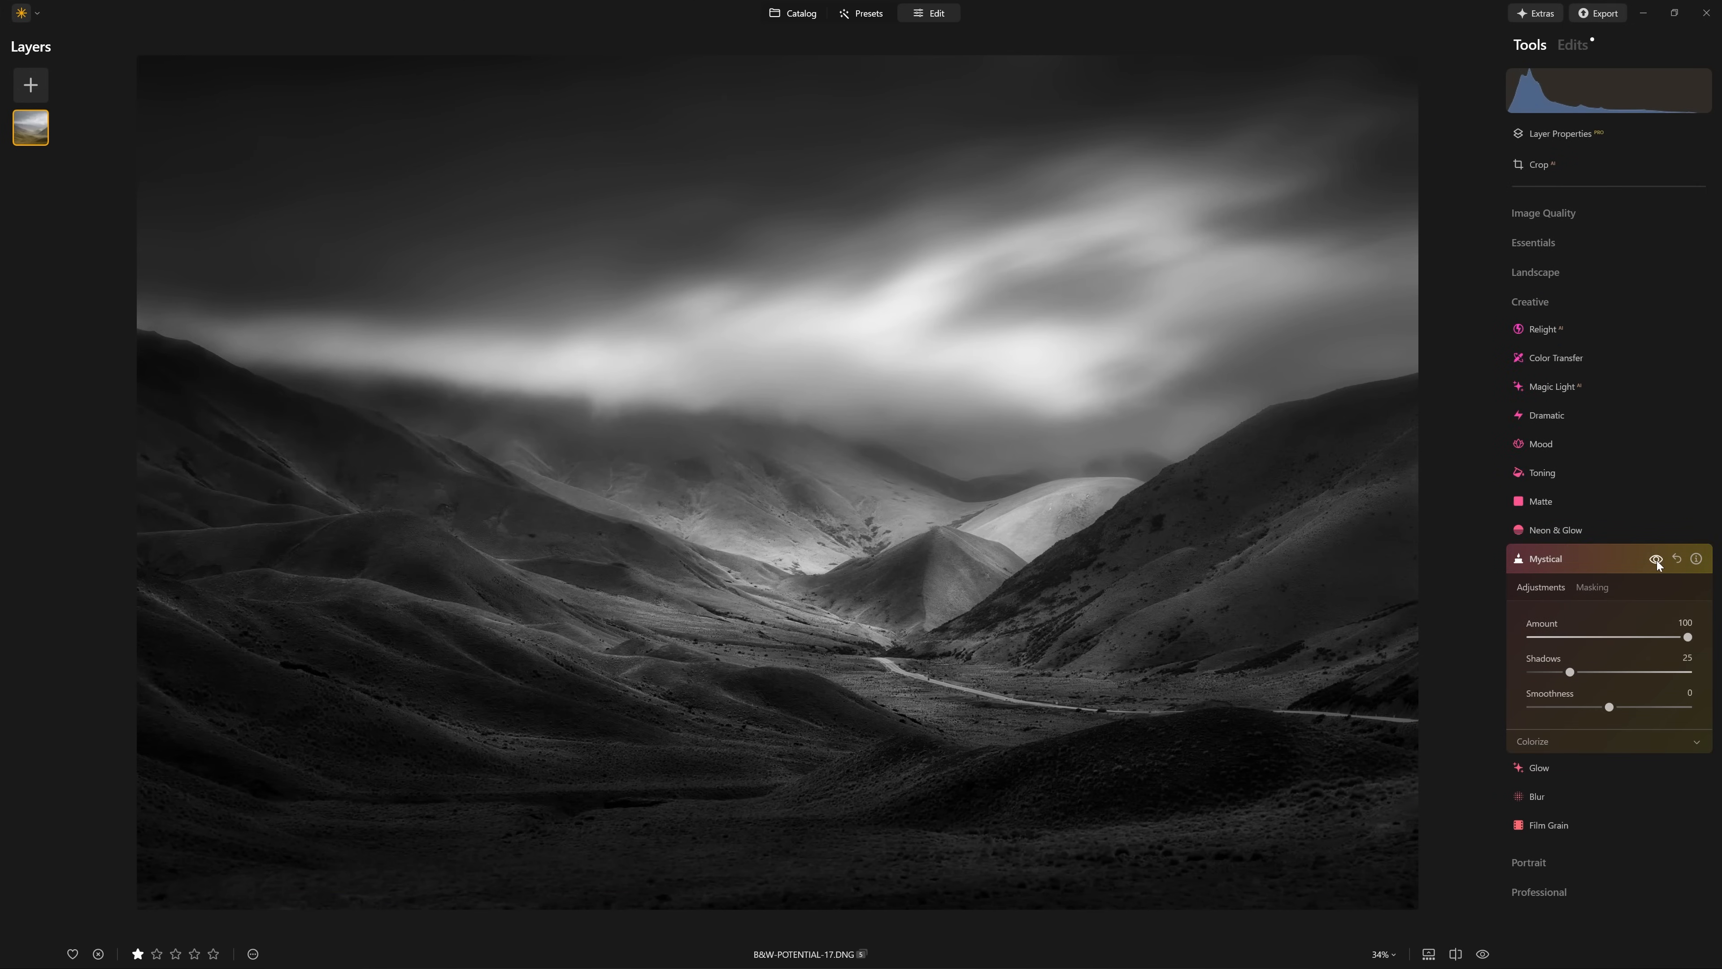
- Set the Mystical effect to Amount 34, Shadows 17 and Smoothness 17, and colorize it with a Warmth of 58
left_click(1656, 558)
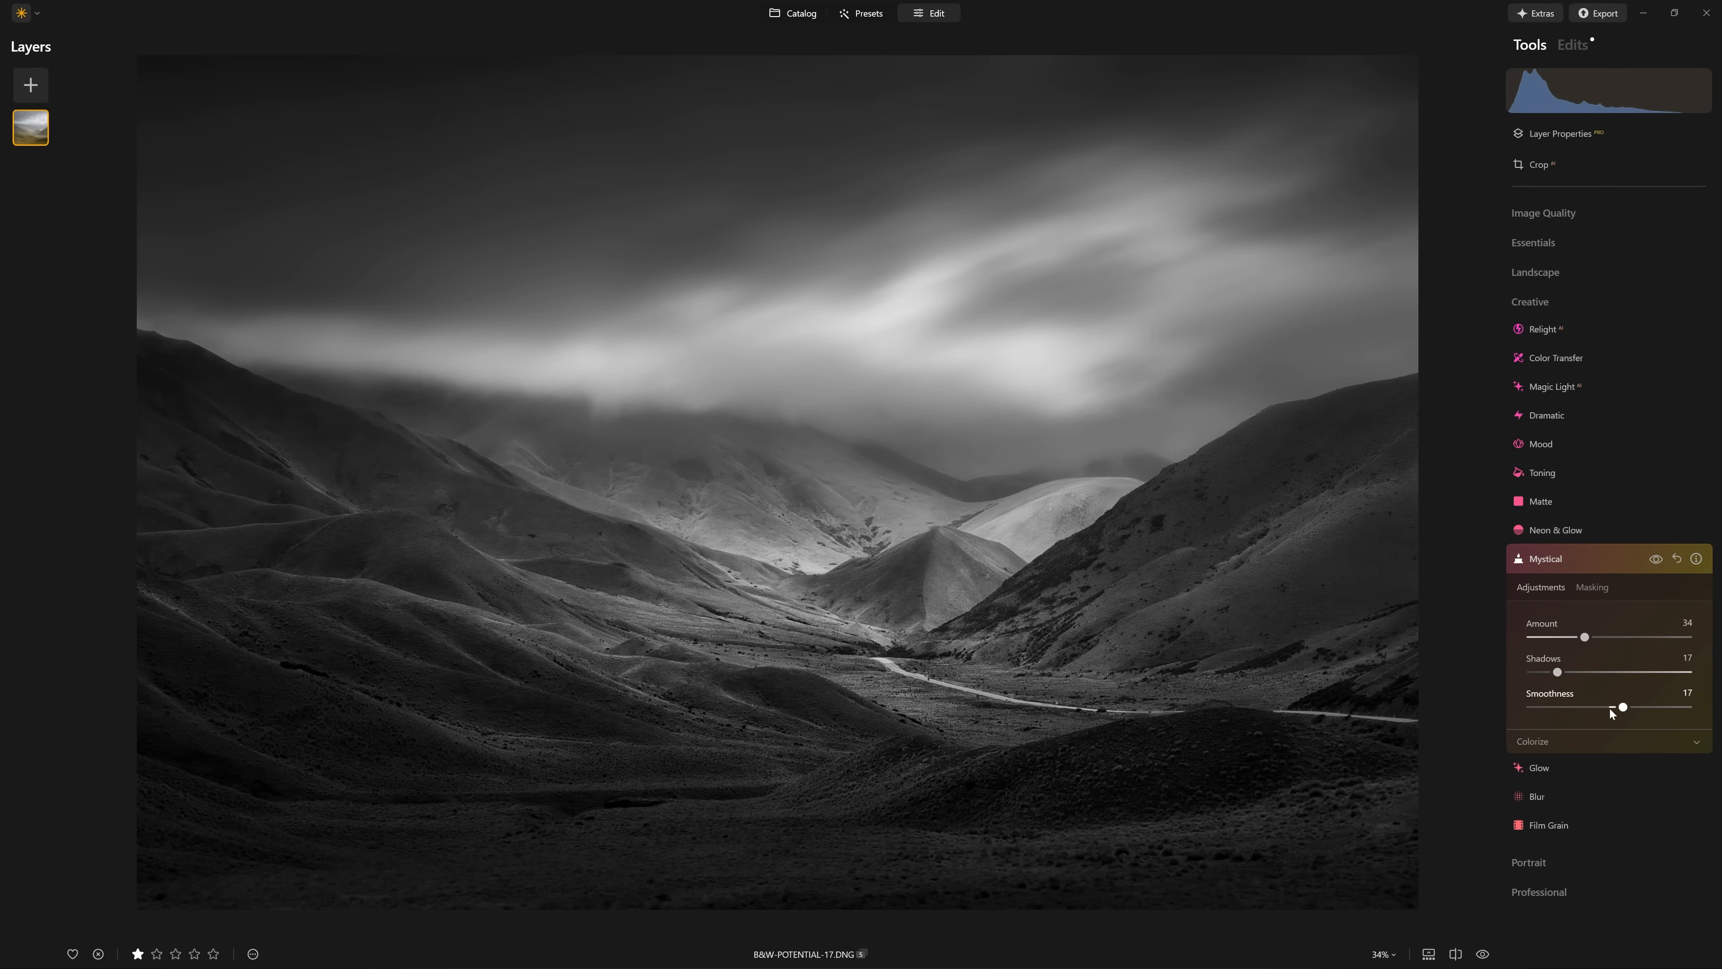
left_click(1610, 741)
left_click_drag(1608, 815, 1654, 819)
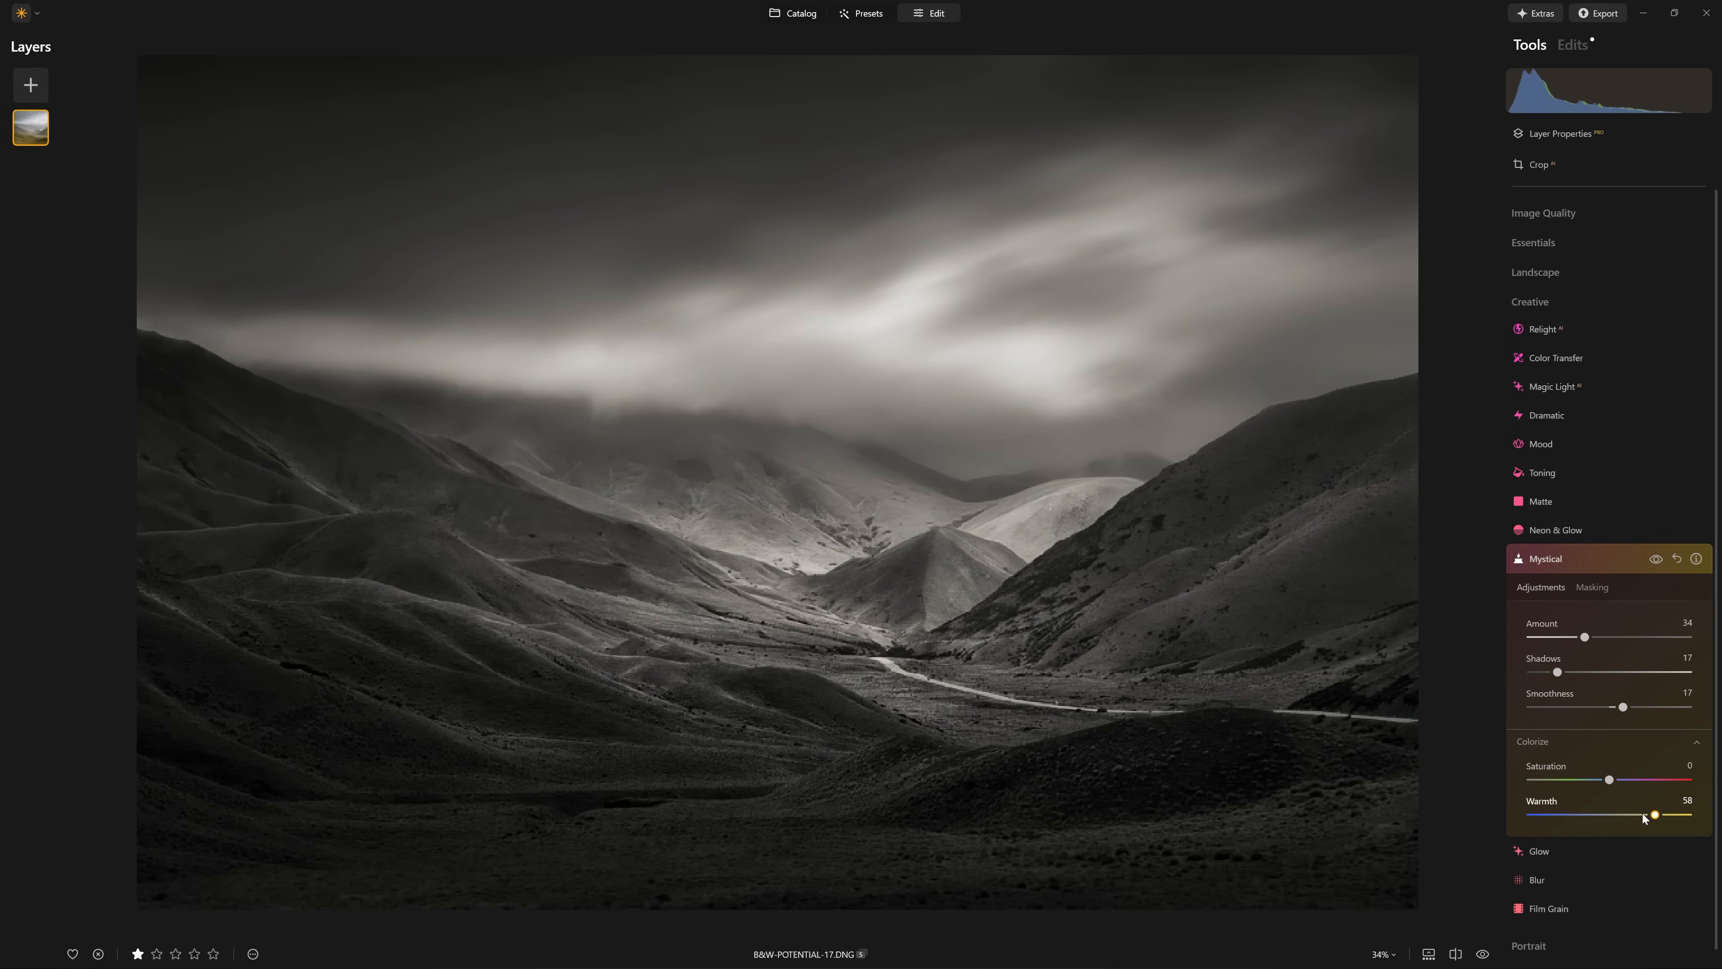
left_click(1595, 567)
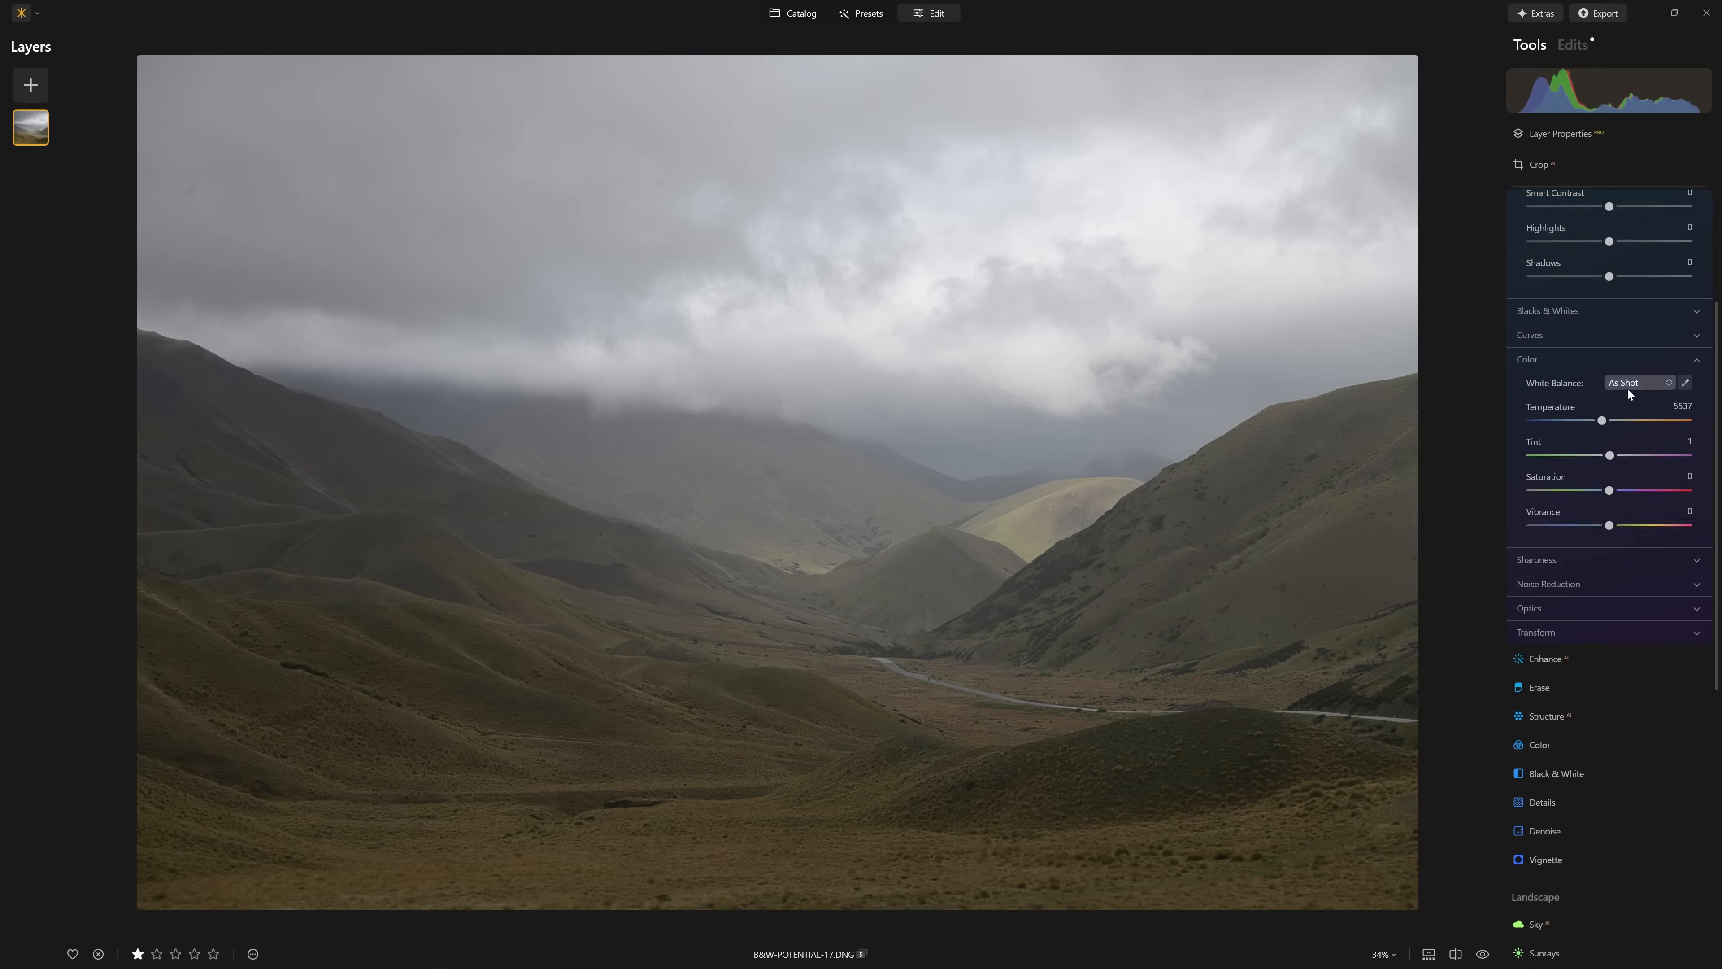
- Desaturate the photo by setting the Develop Saturation to -100, and compare it with the original
scroll(1628, 390, "down", 1)
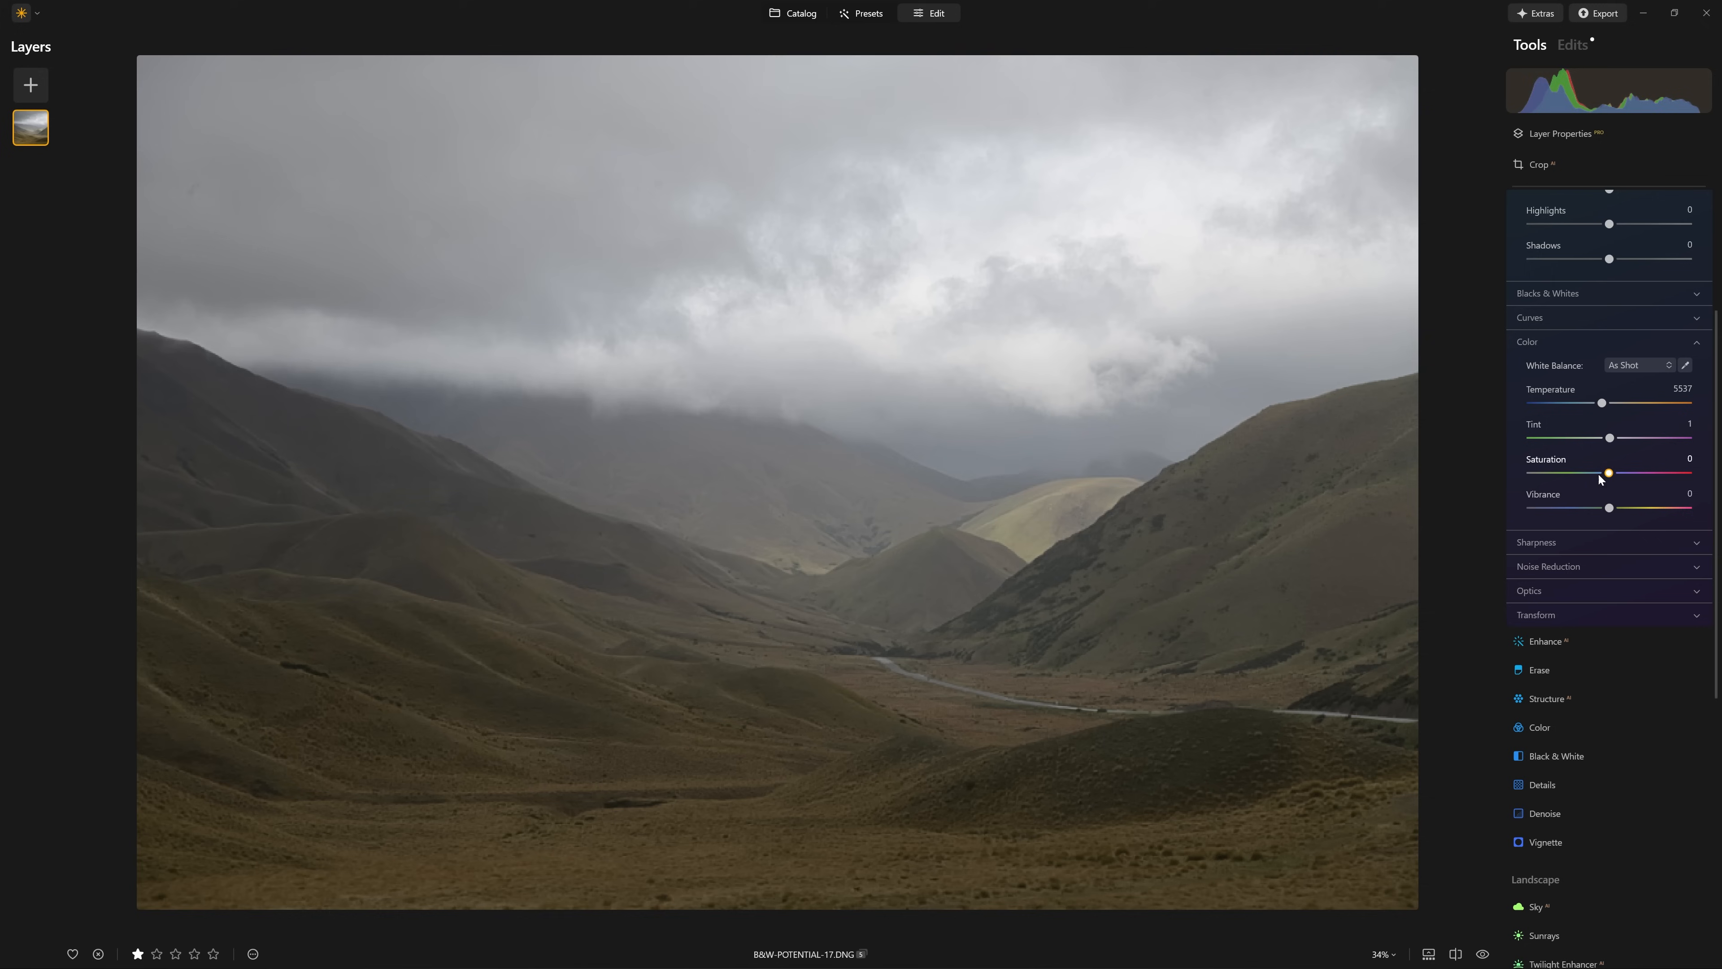
left_click_drag(1599, 475, 1495, 484)
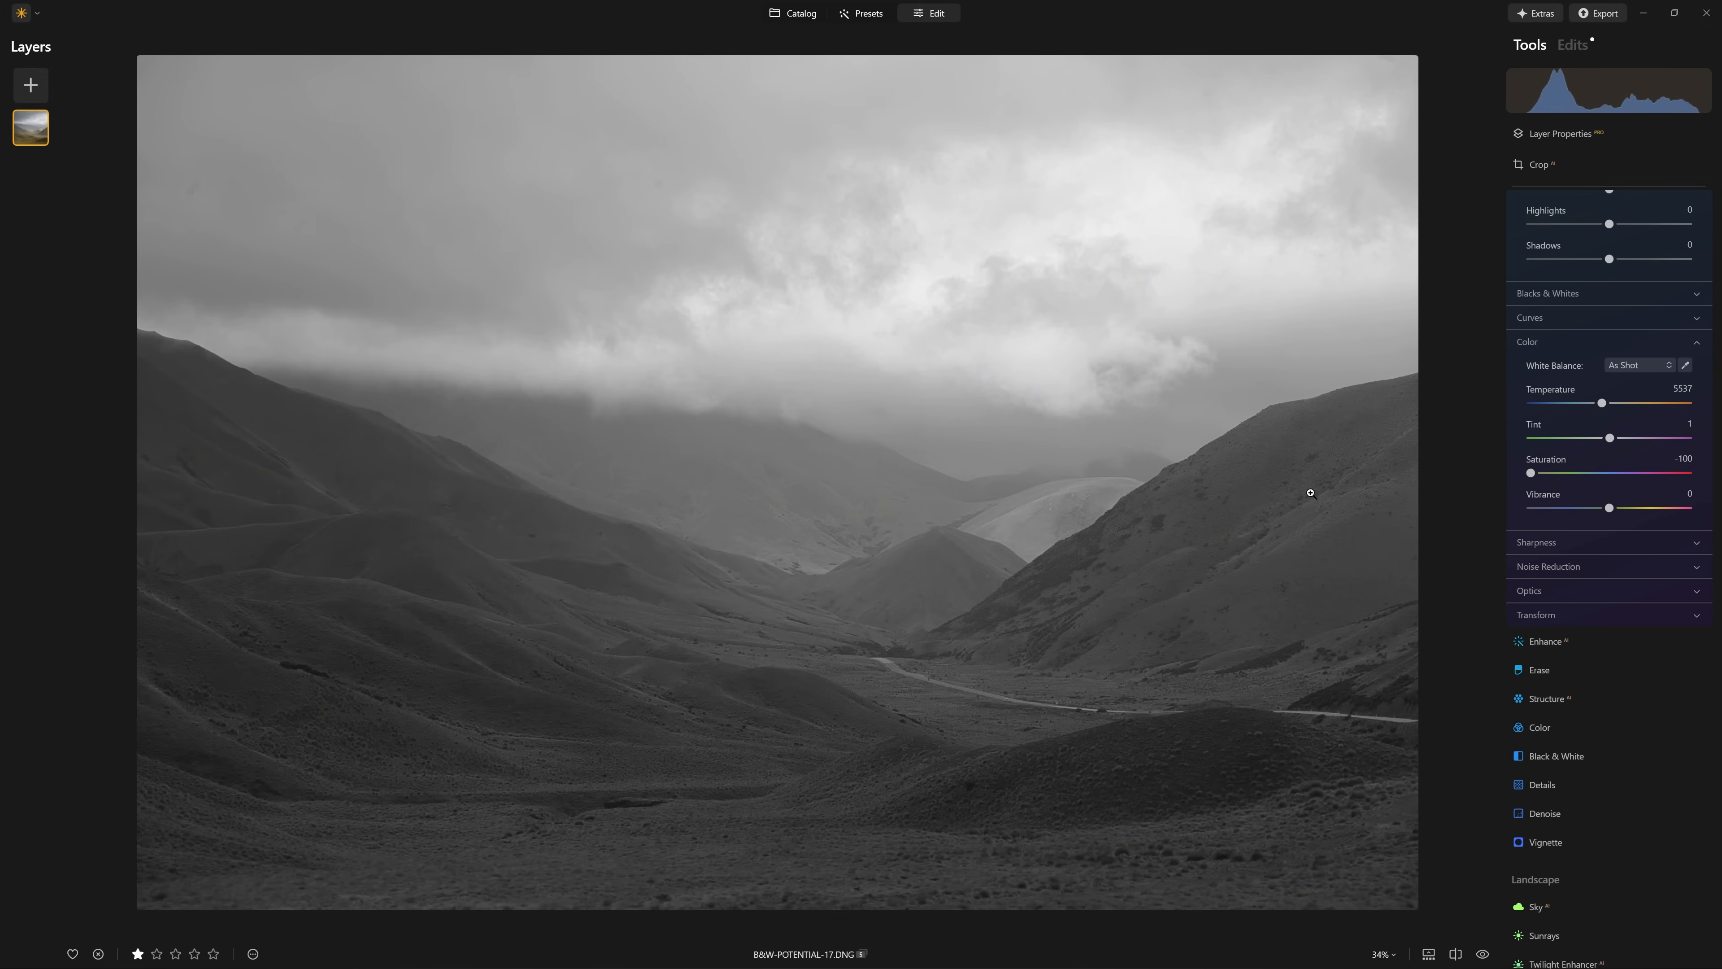
key("backslash")
key("backslash")
- Reset all Develop adjustments to bring back the original colors, and close the tool
scroll(1614, 281, "up", 4)
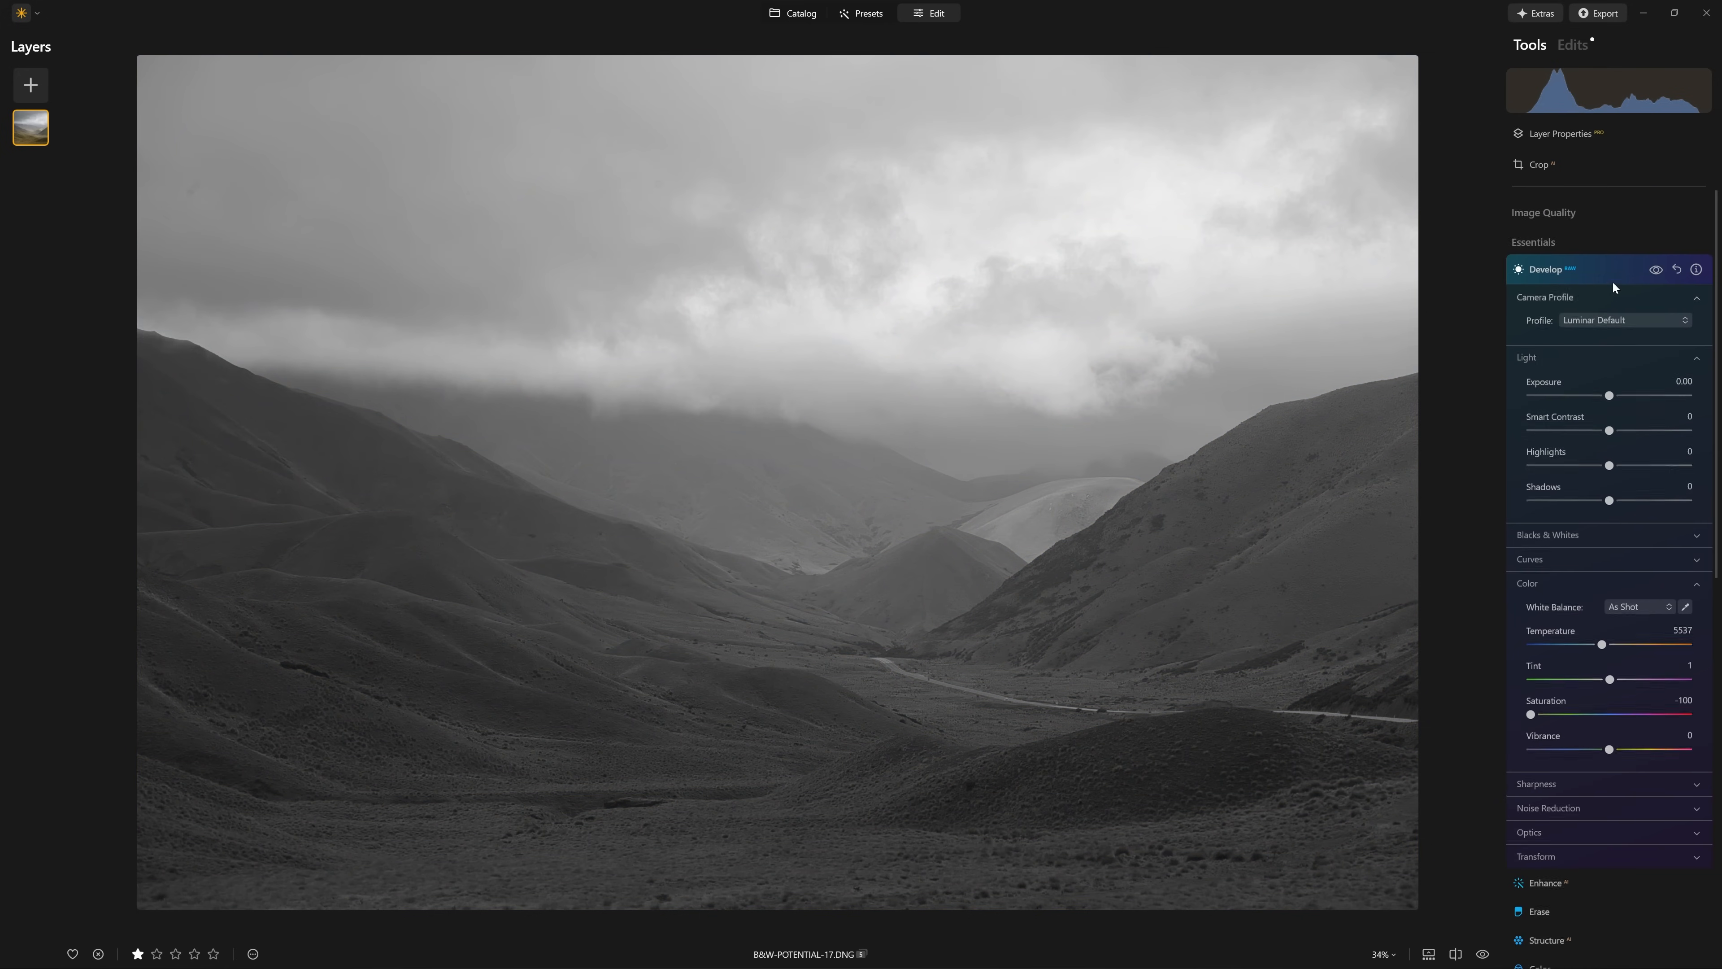
left_click(1676, 271)
left_click(1614, 270)
- Convert the photo to black and white with luminance values of Red -69, Yellow 100, Green 59 and Blue -83
scroll(1614, 317, "down", 2)
left_click(1601, 332)
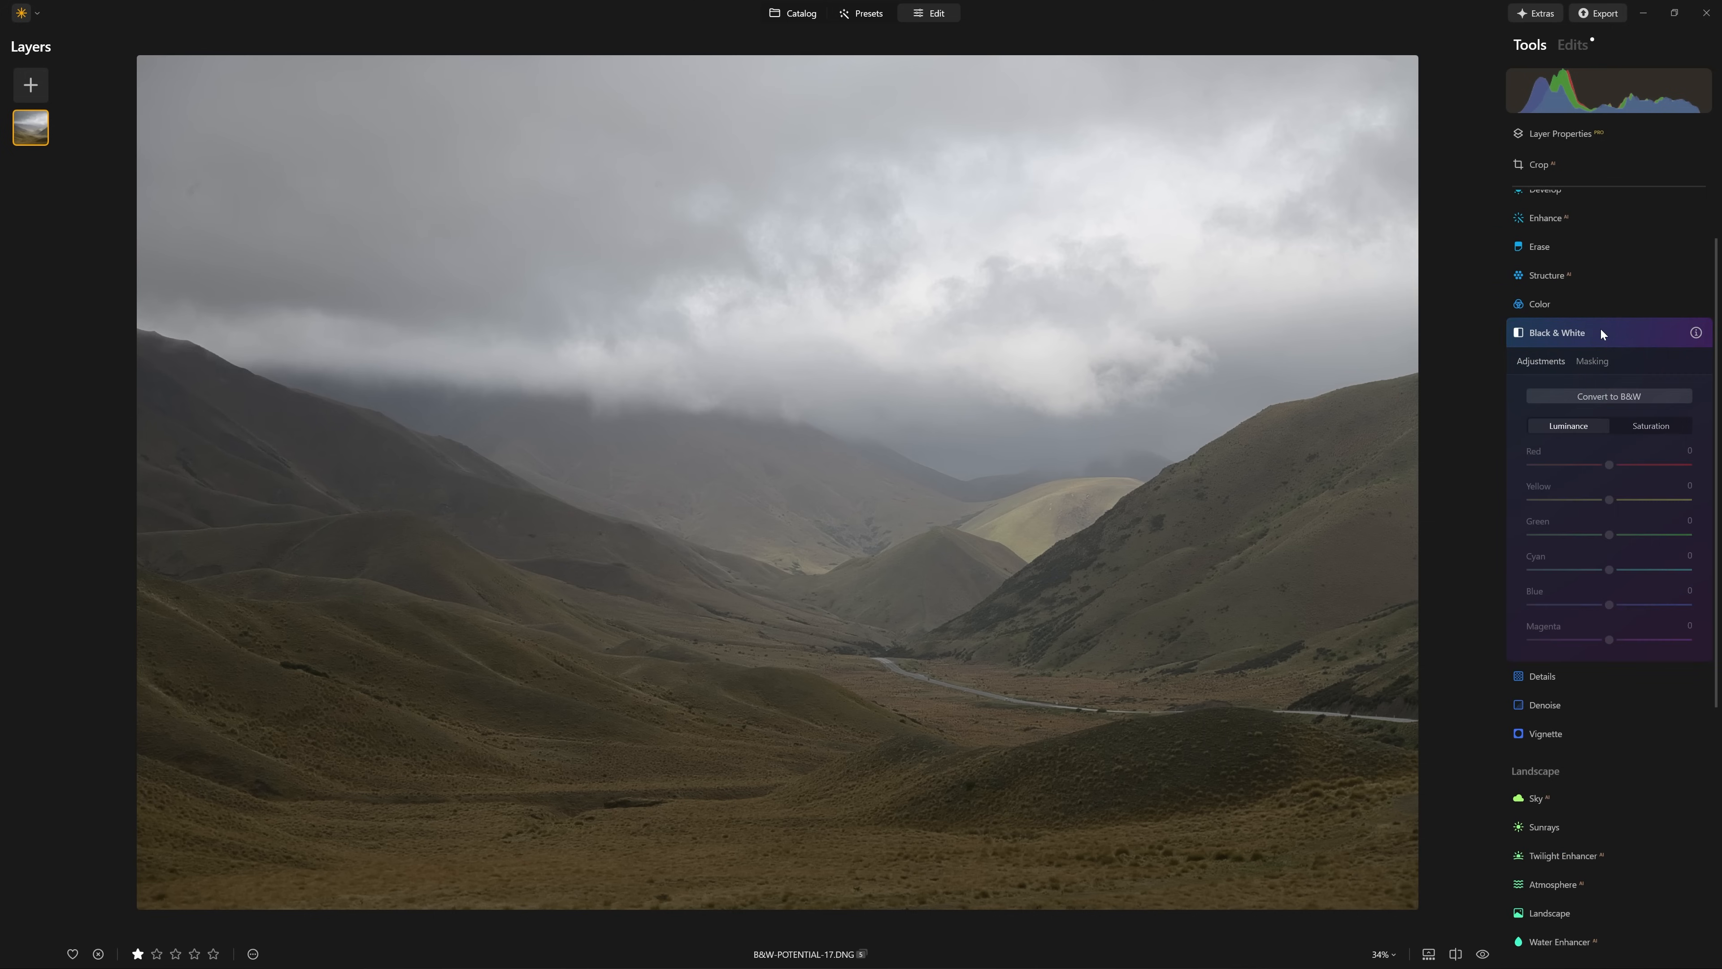
scroll(1599, 315, "down", 1)
left_click(1602, 317)
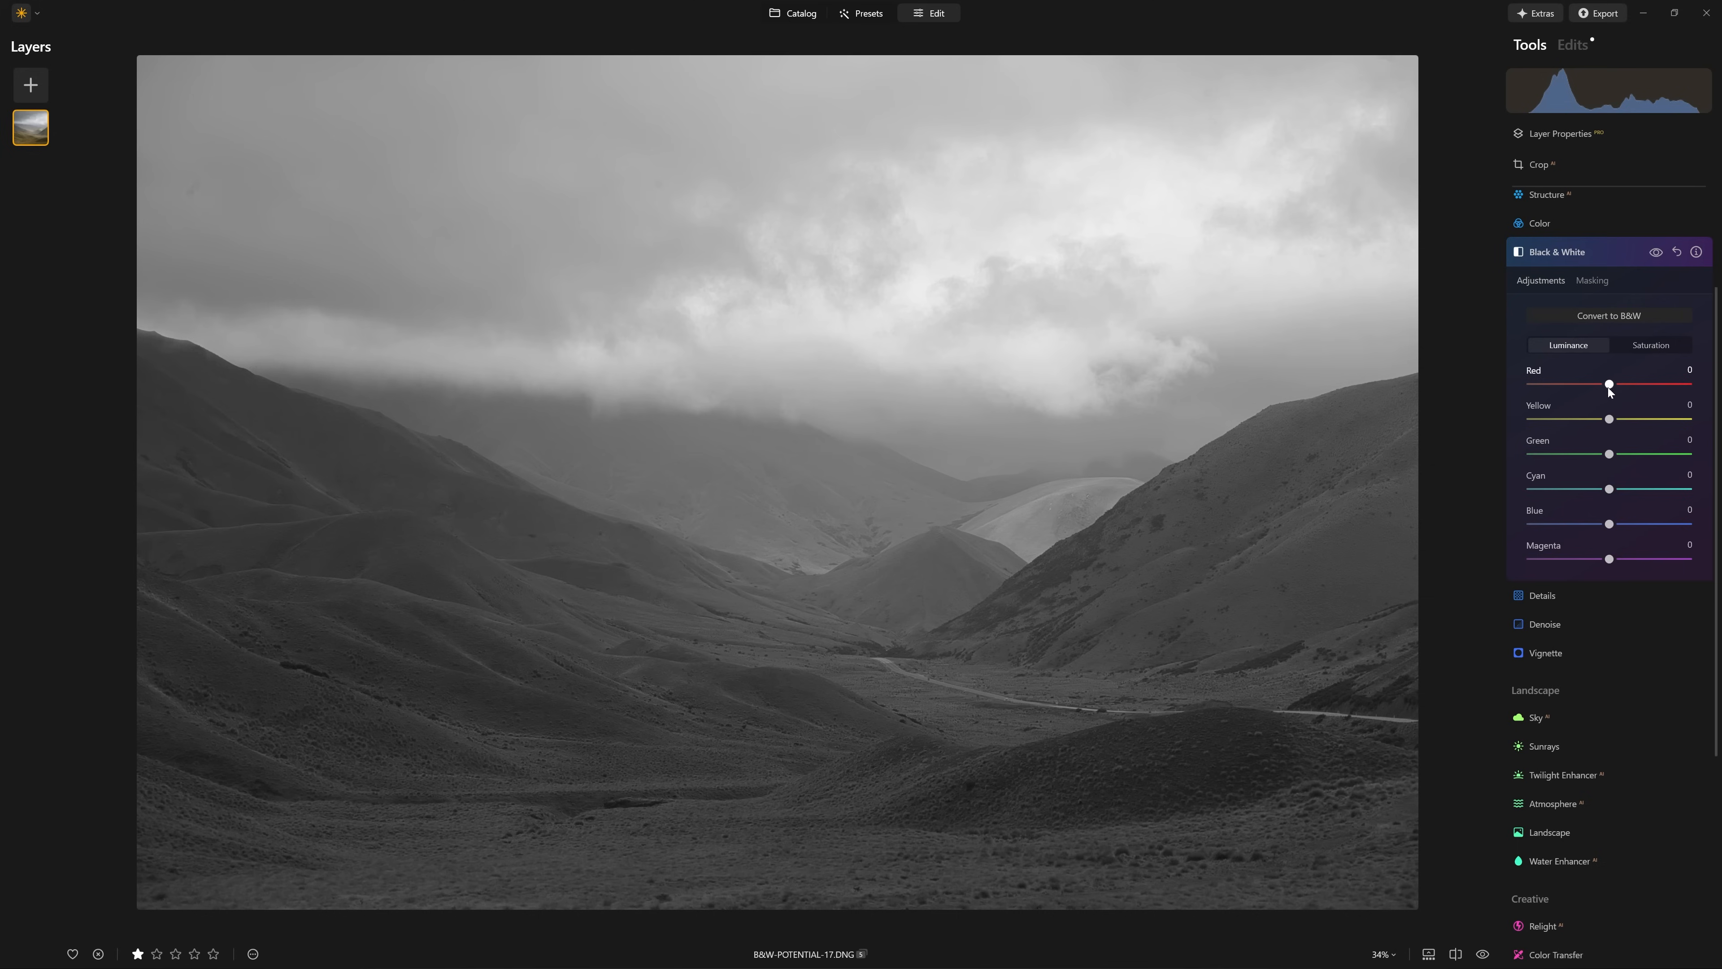
left_click_drag(1595, 391, 1655, 454)
left_click_drag(1609, 524, 1527, 526)
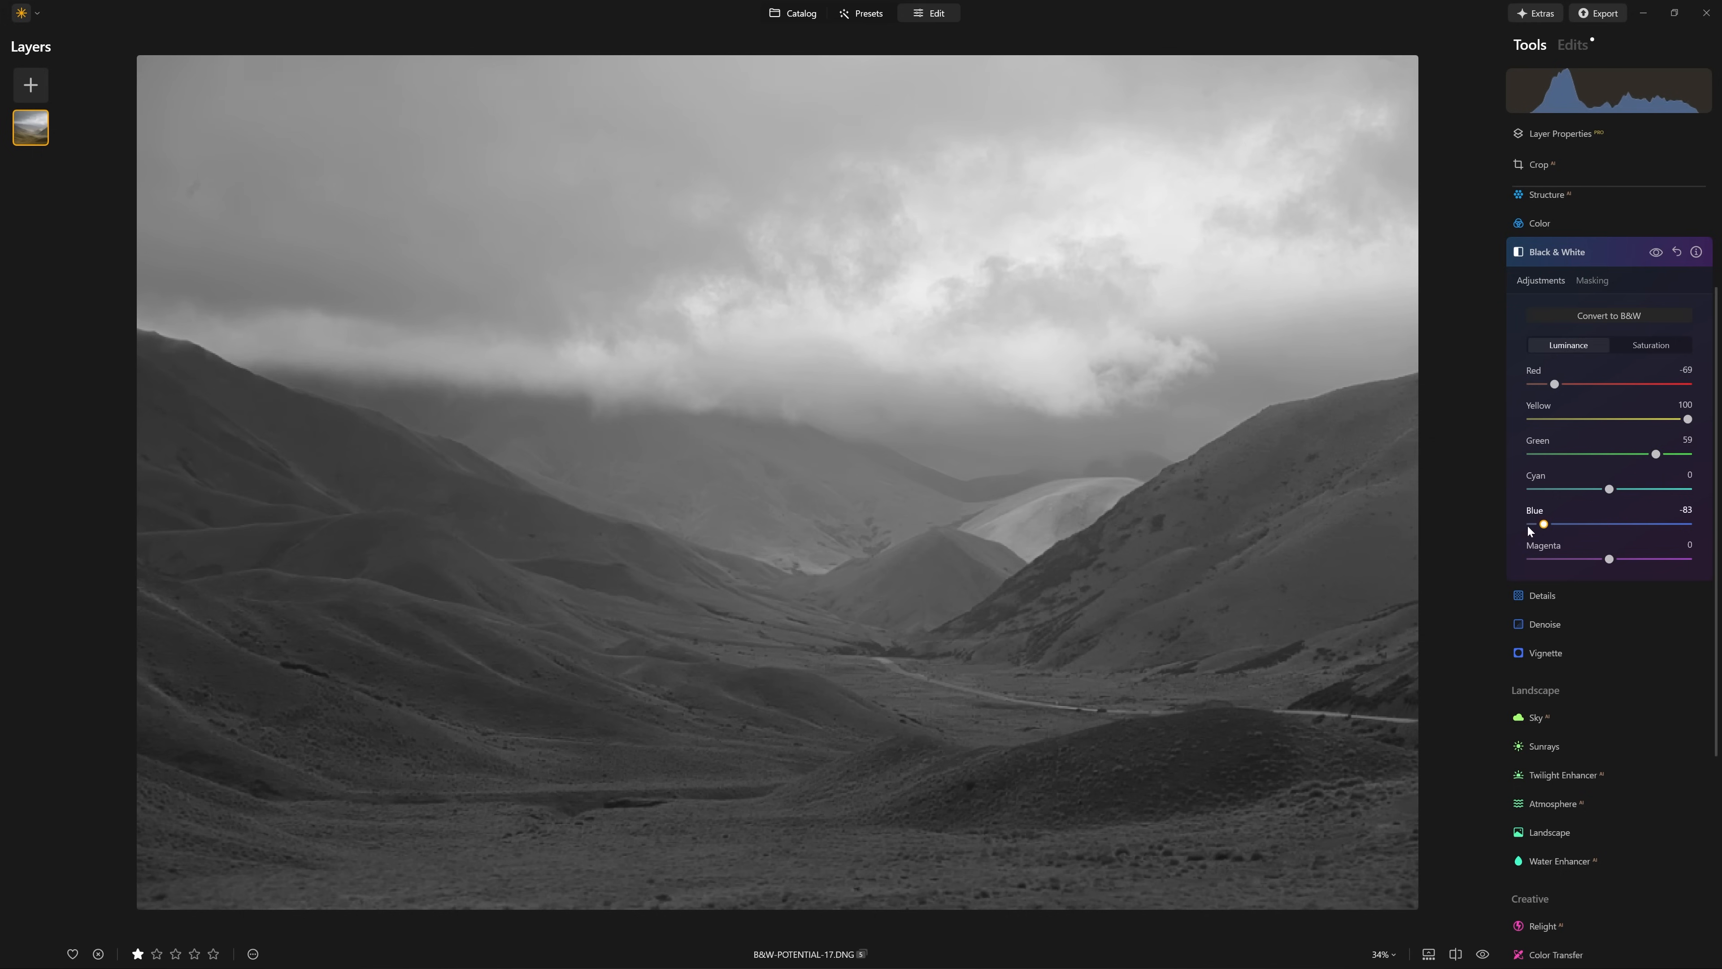
- Reset the black and white conversion and remove it from the list of applied edits
left_click(1678, 252)
left_click(1628, 253)
scroll(1628, 379, "up", 4)
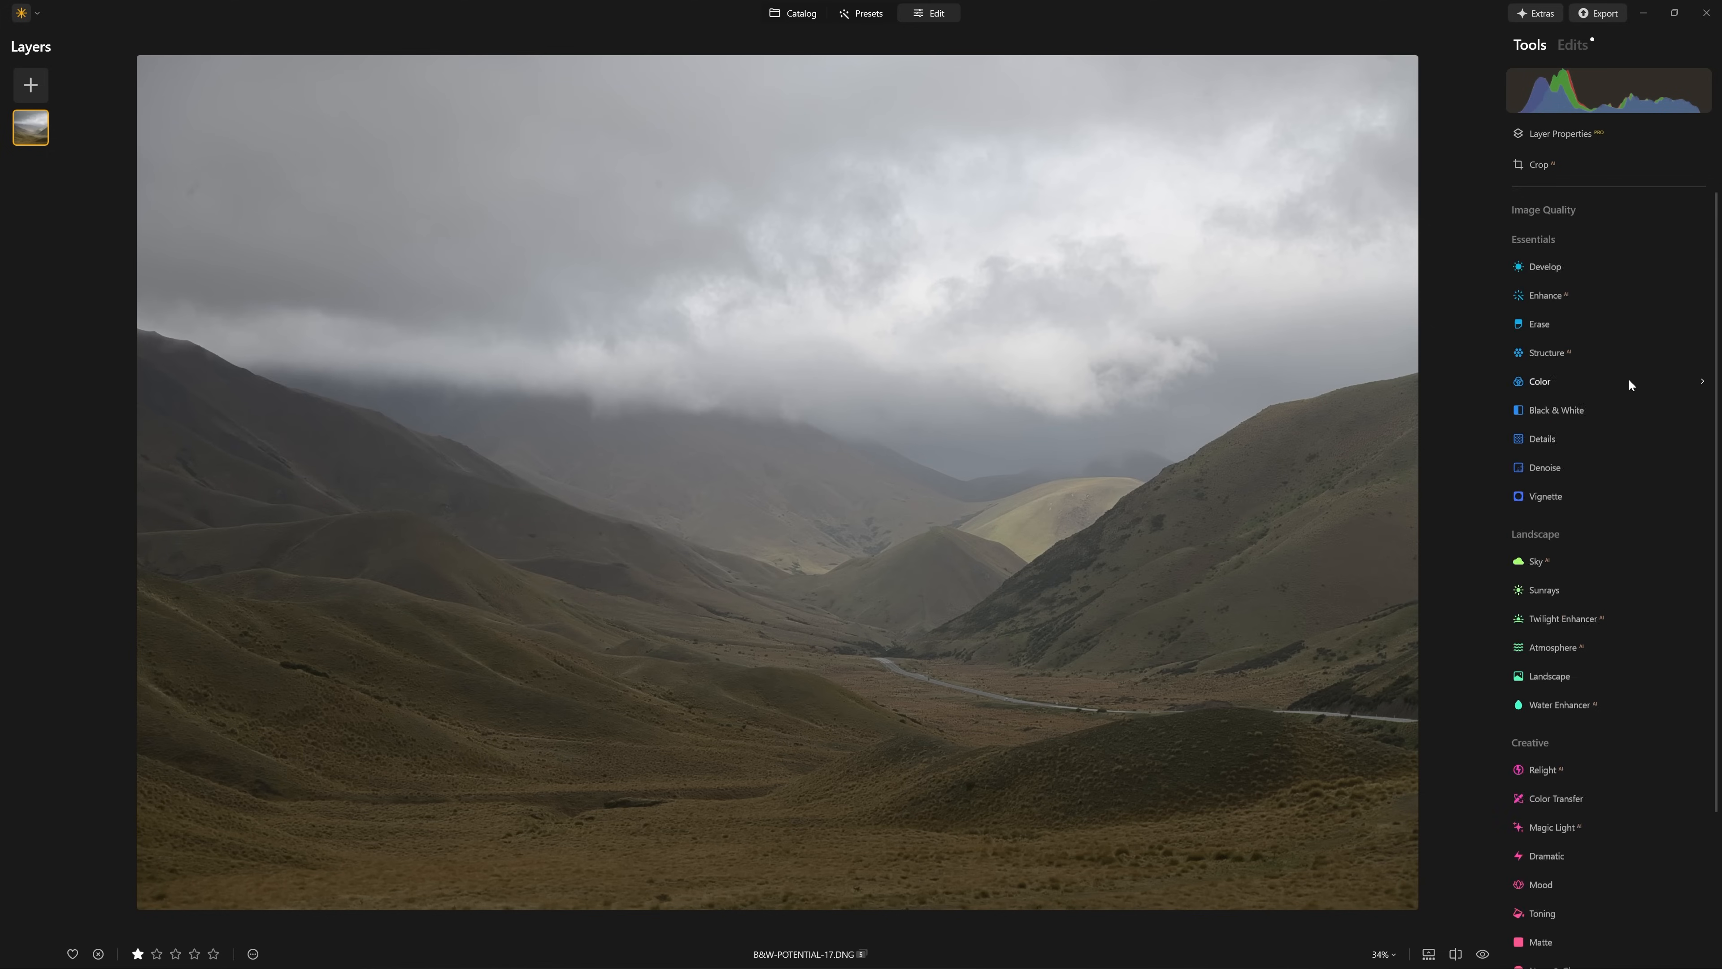
left_click(1573, 45)
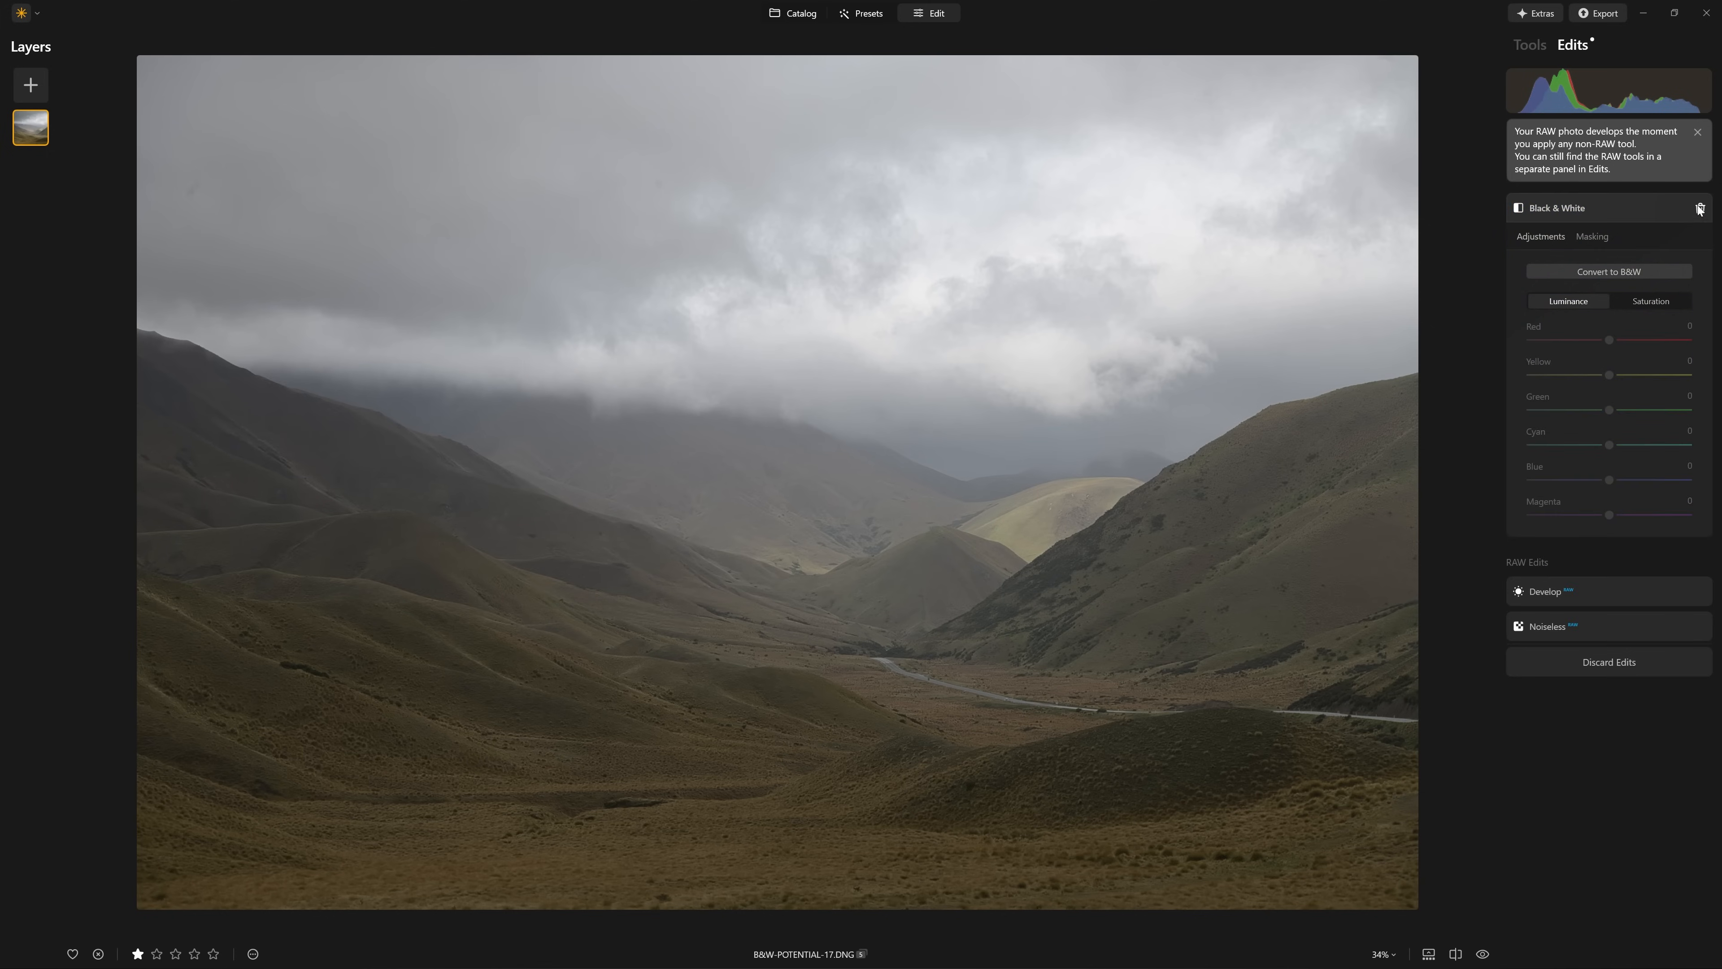
left_click(1701, 209)
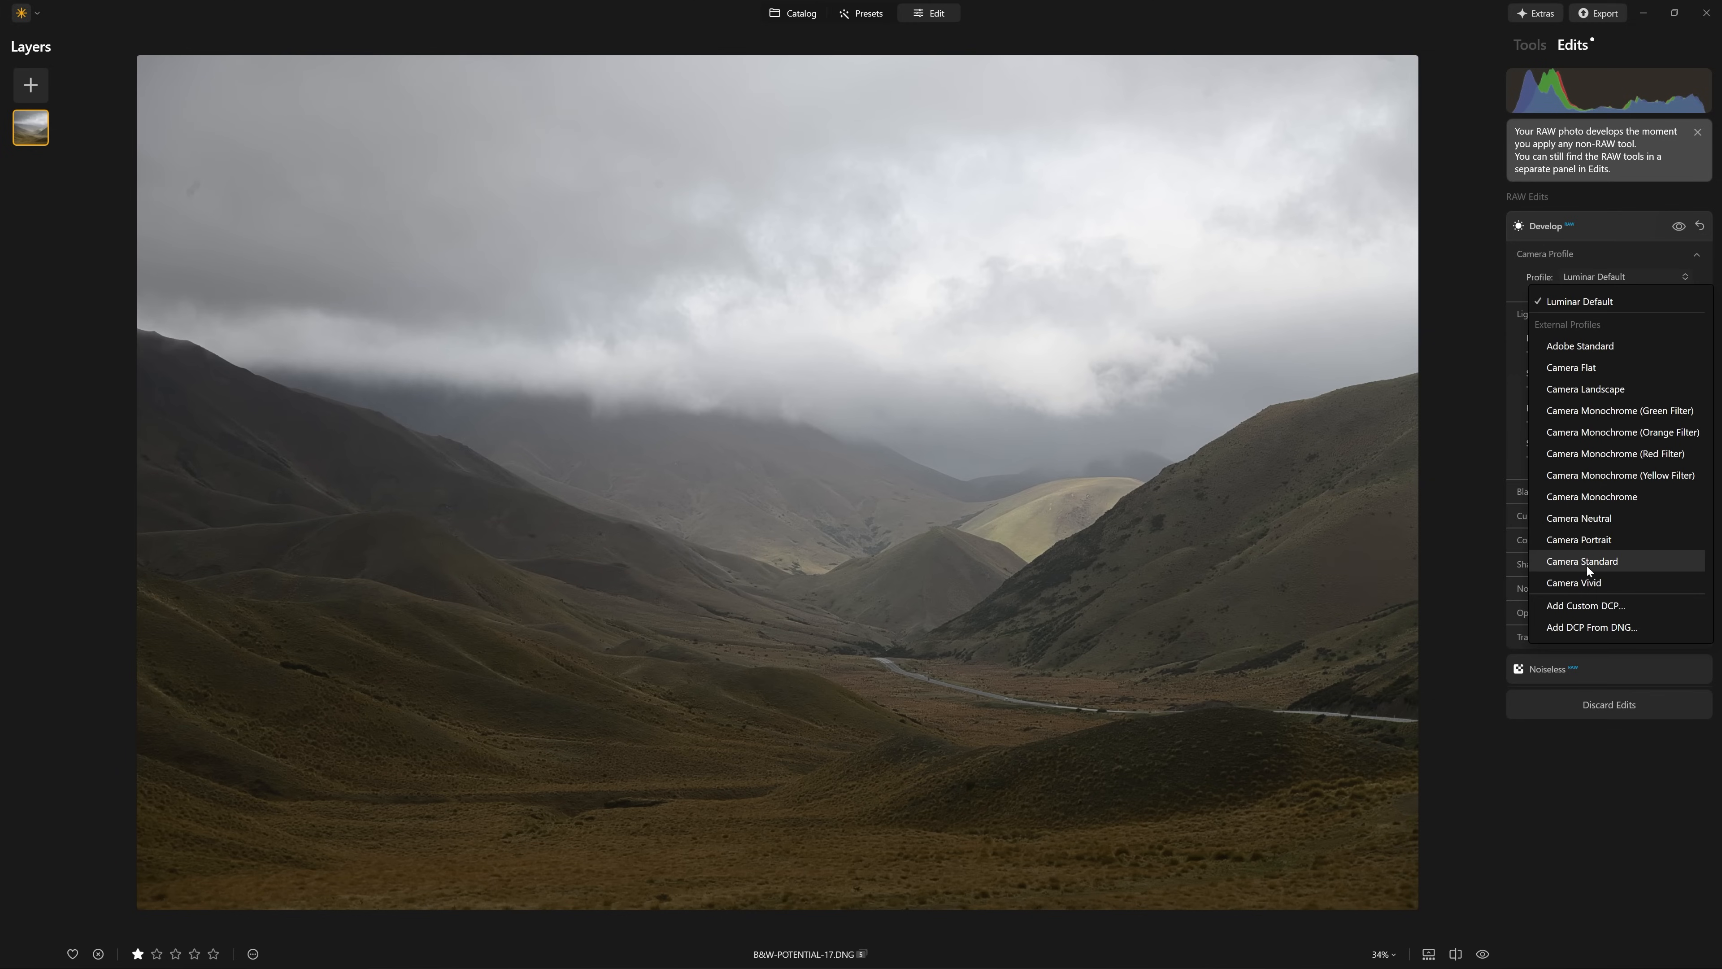
- Apply the Camera Standard profile to the RAW photo and set Highlights to -51 and Shadows to 32
left_click(1586, 561)
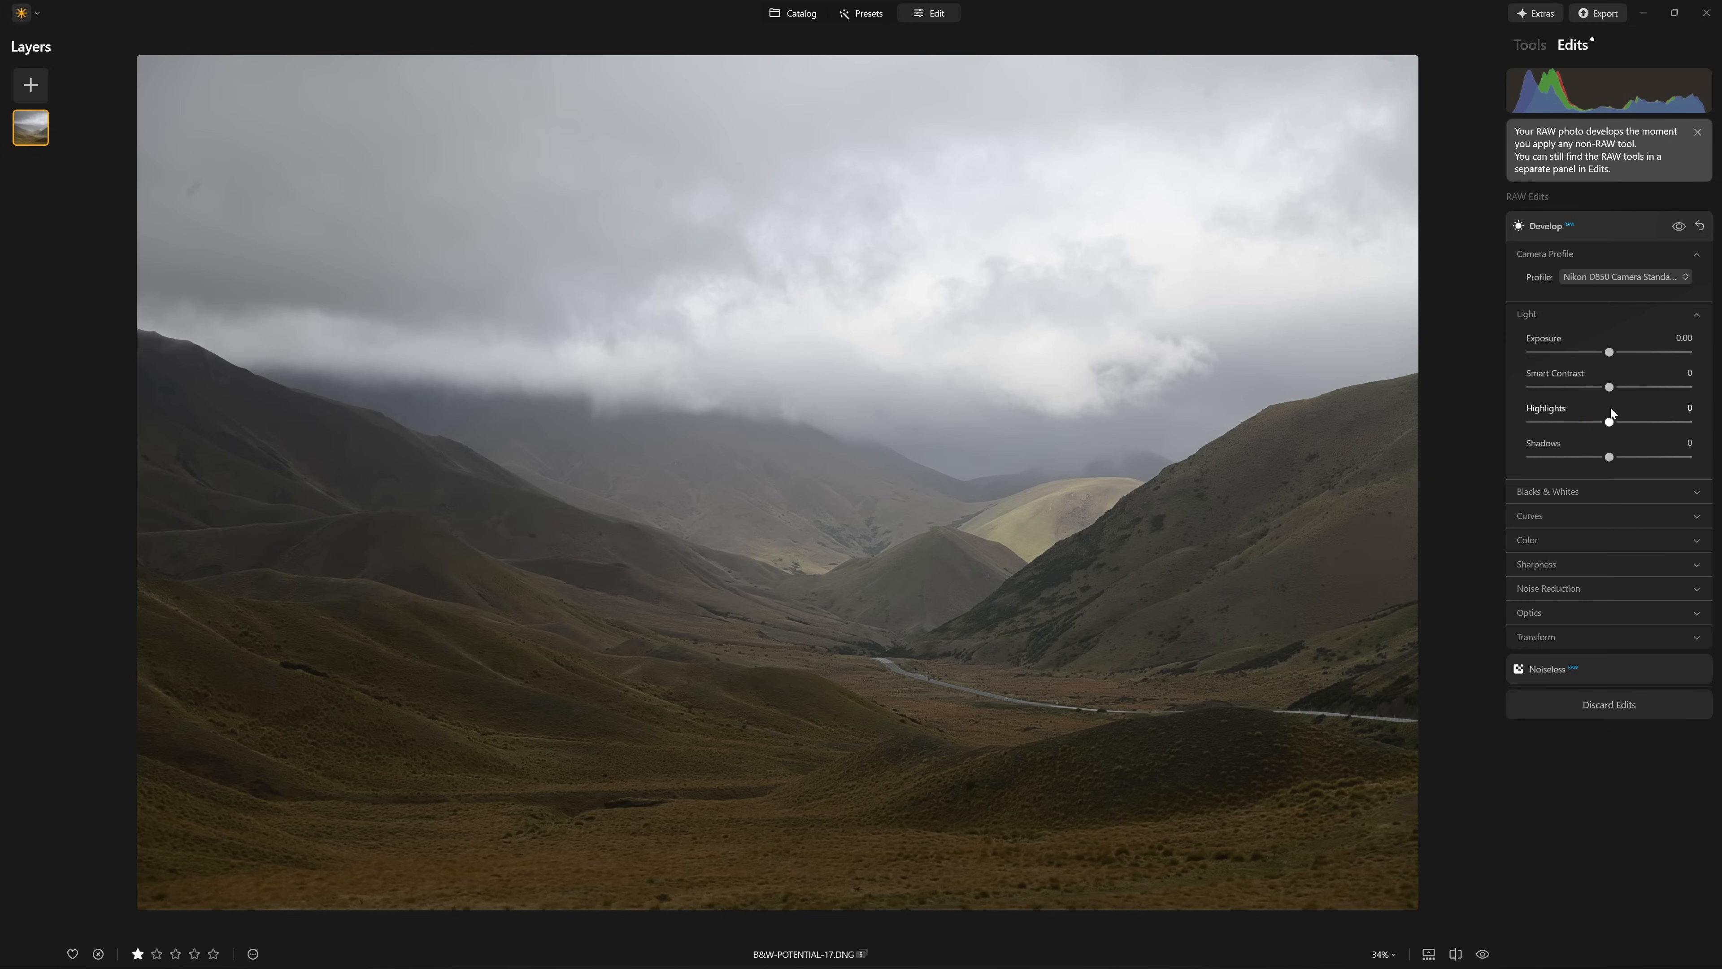
left_click_drag(1610, 422, 1533, 422)
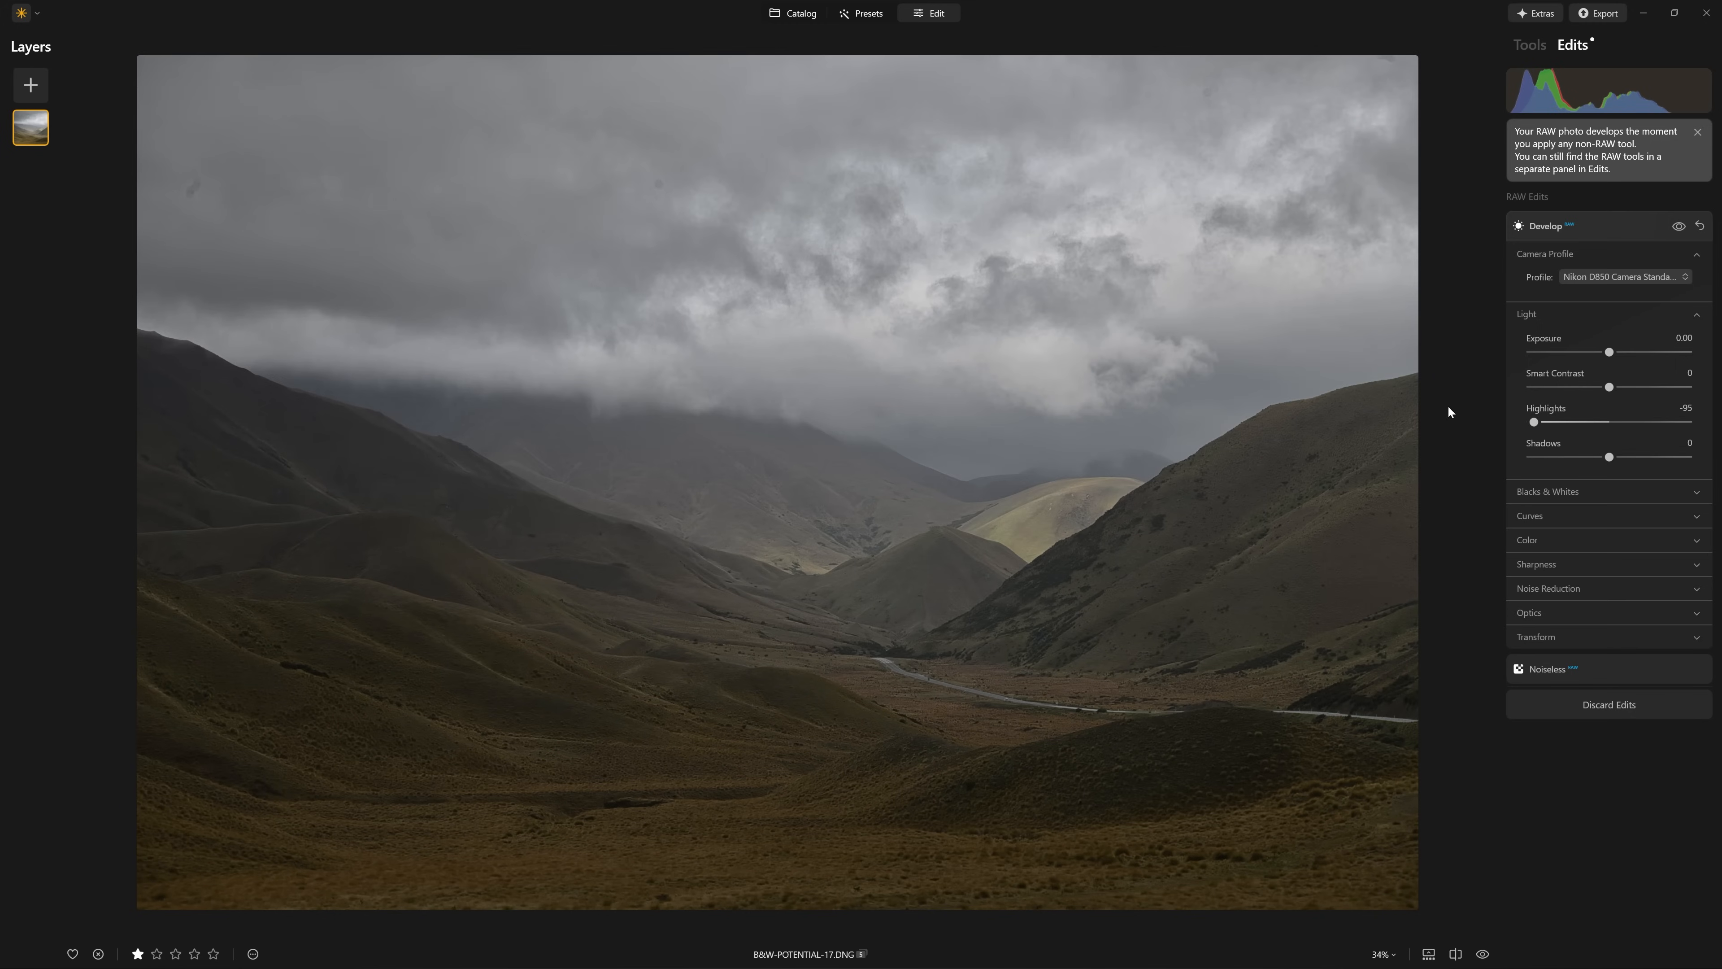
left_click(1572, 421)
mouse_move(1571, 422)
left_mouse_down()
mouse_move(1553, 422)
mouse_move(1569, 422)
left_mouse_up()
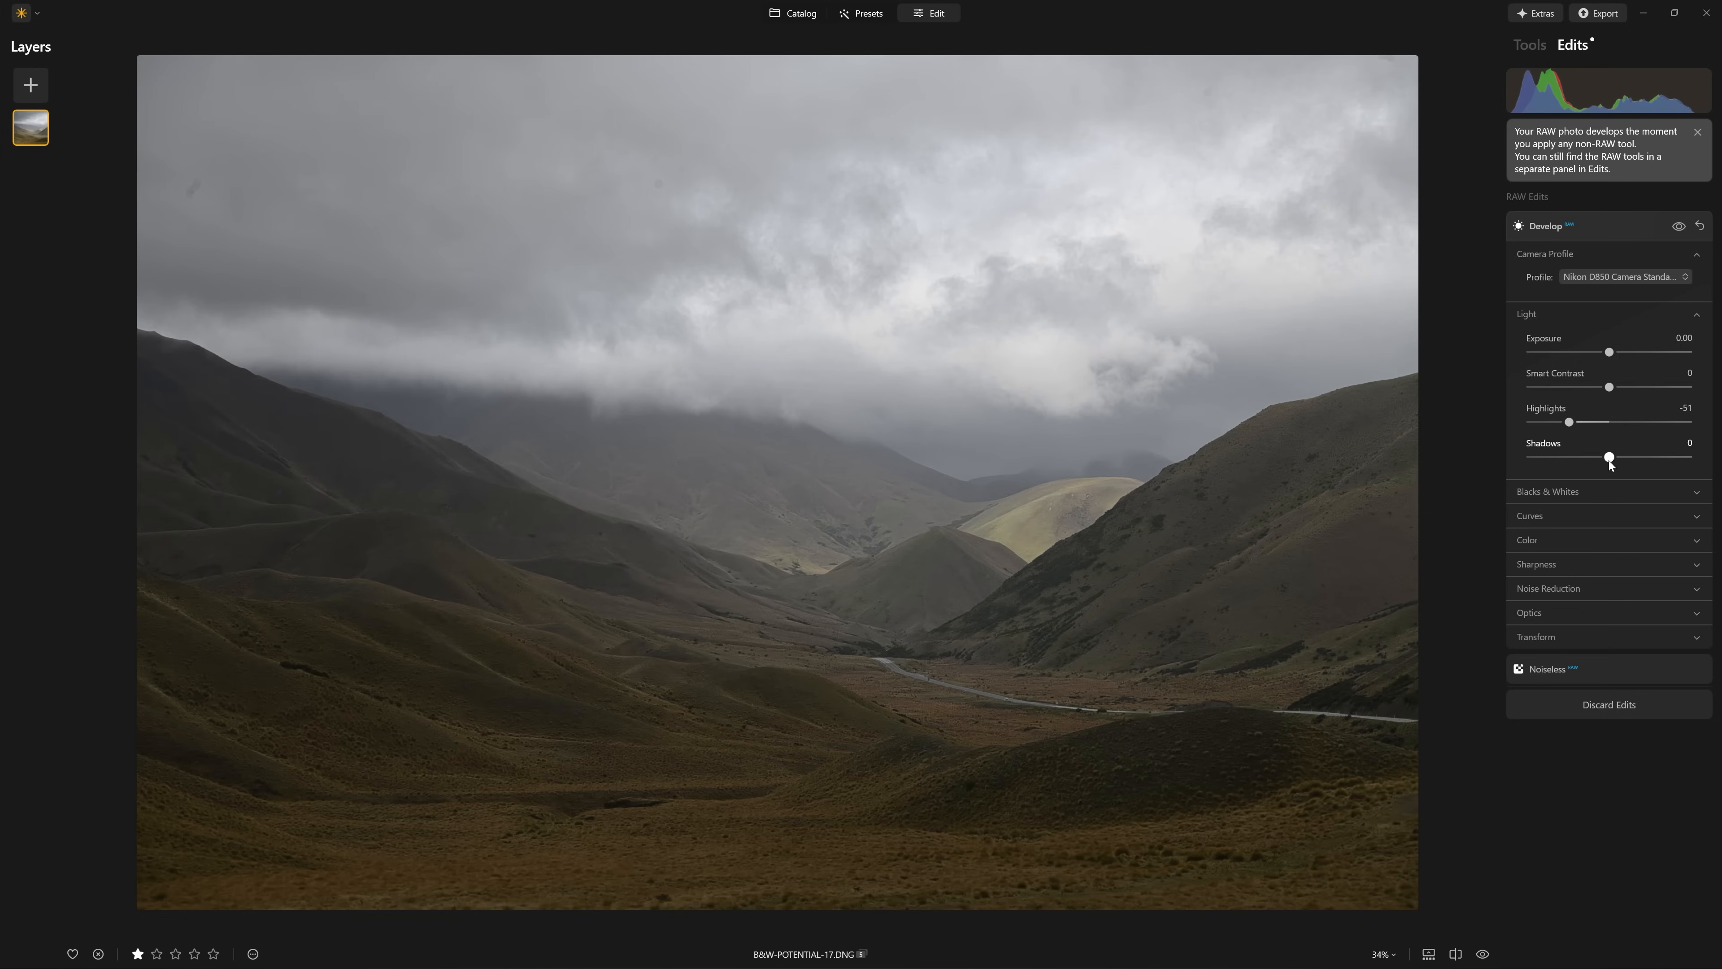
left_click_drag(1613, 464, 1699, 470)
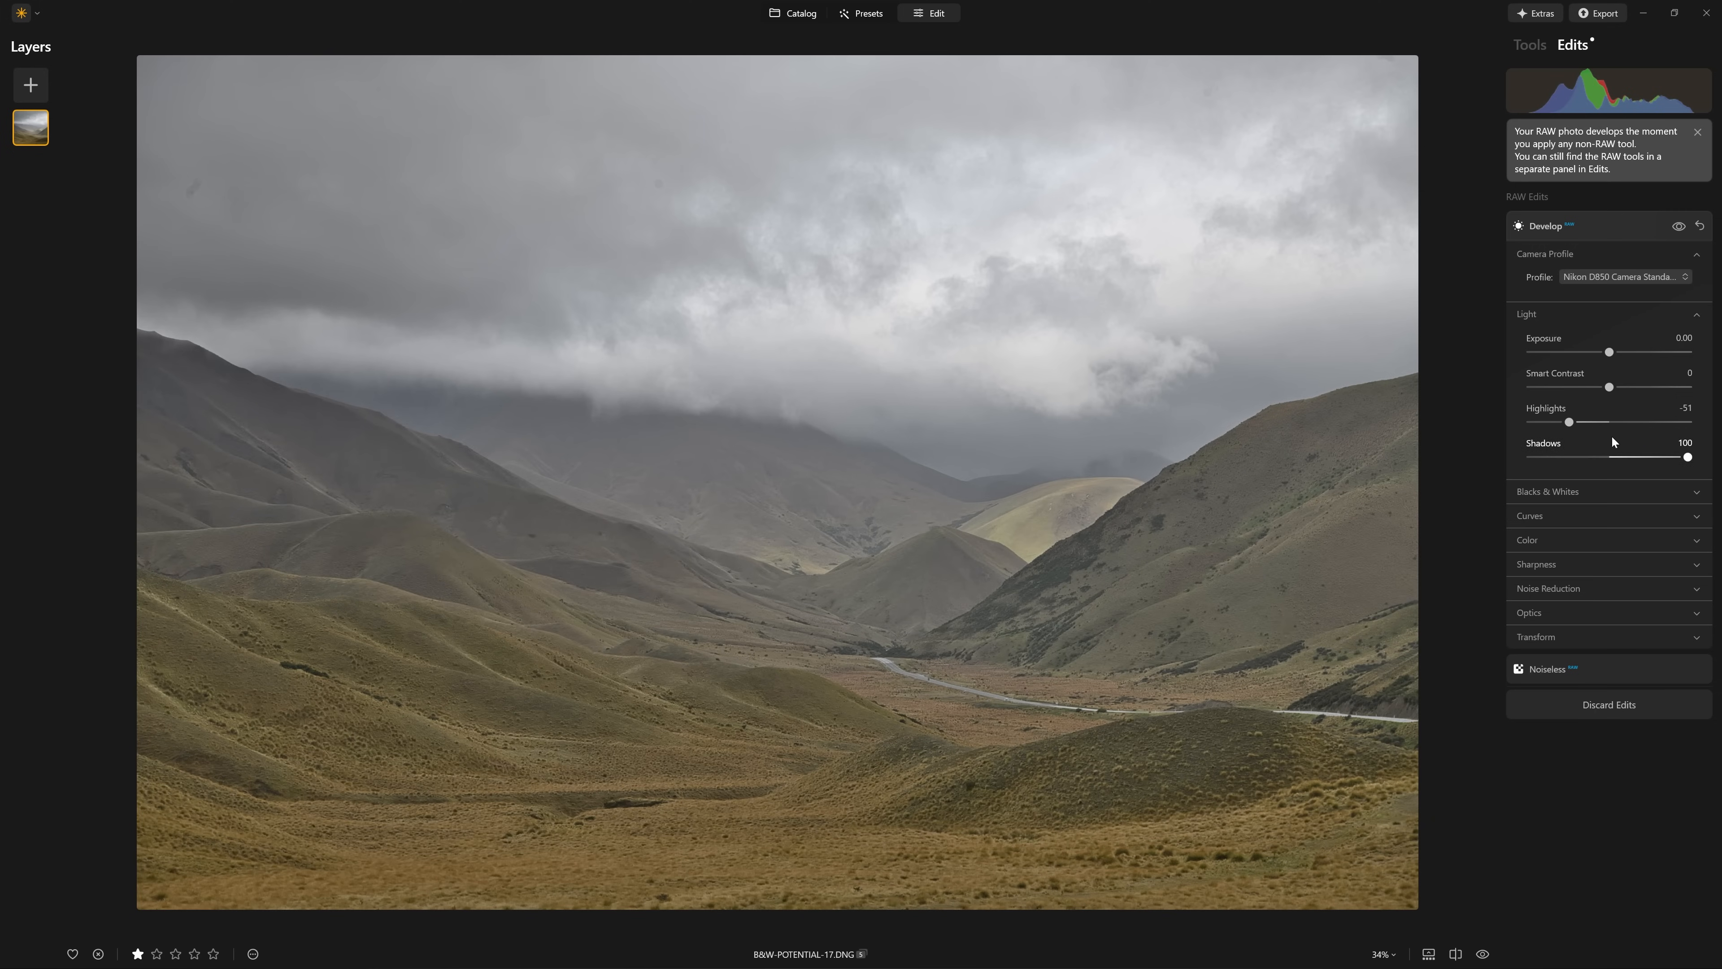
left_click_drag(1689, 460, 1634, 460)
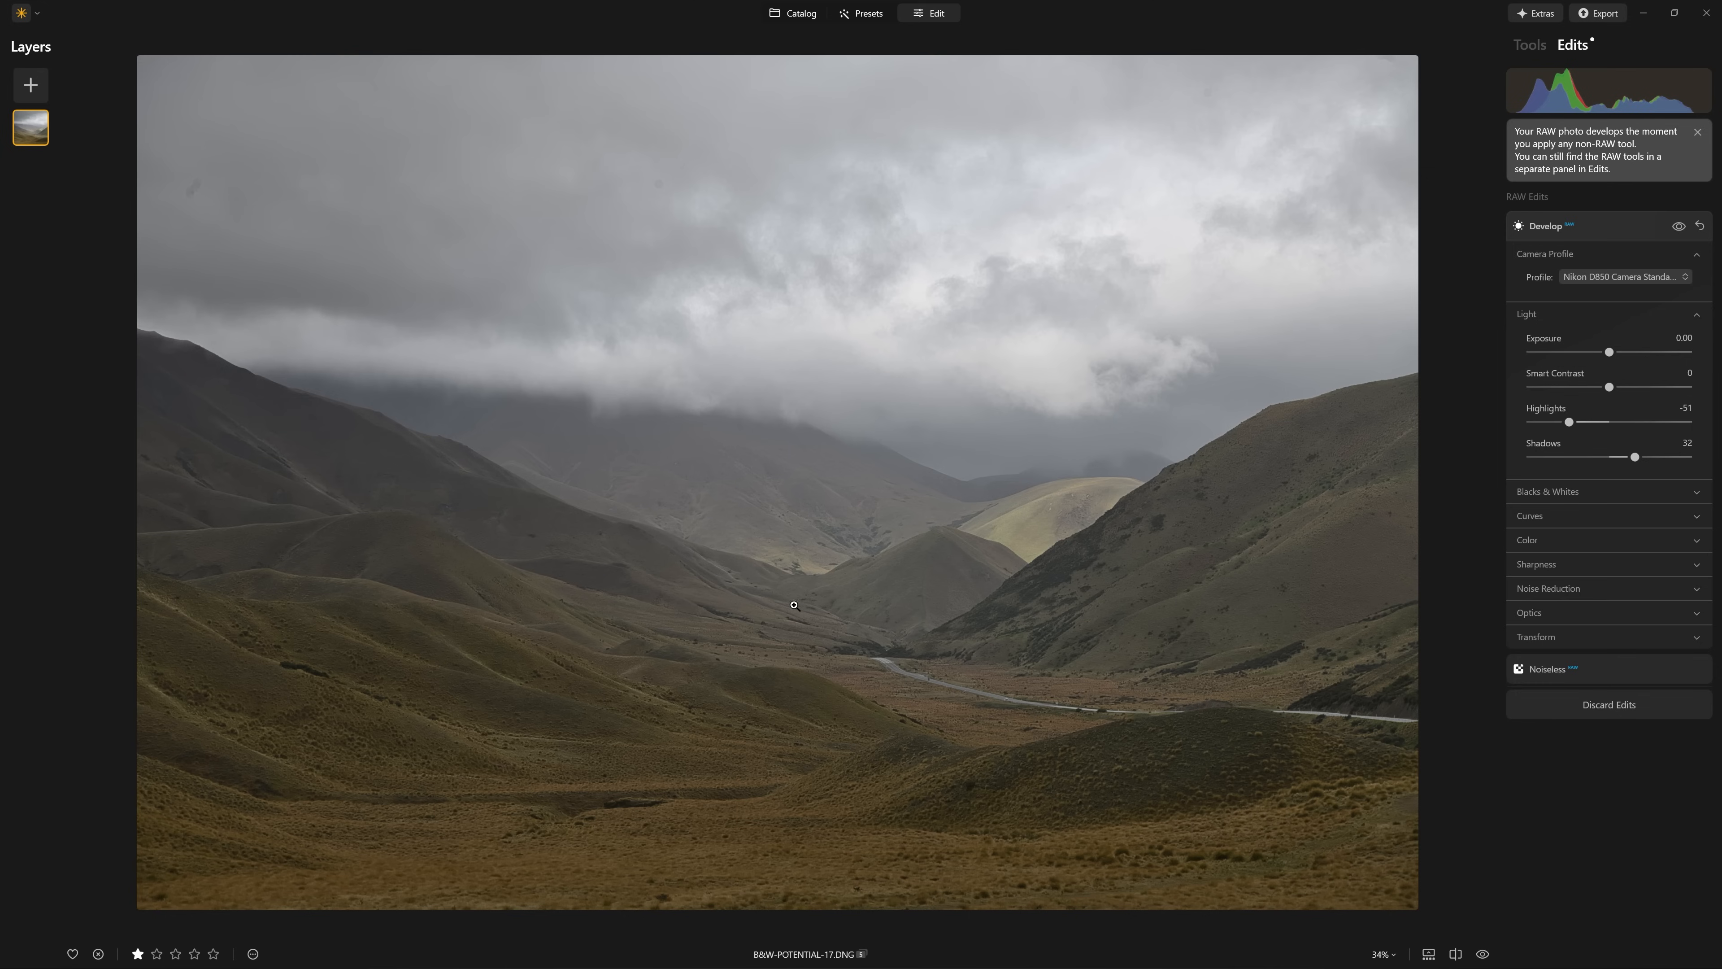
- Set Whites to 43 and Blacks to -40 in the RAW Develop edits
left_click(1623, 498)
left_click_drag(1609, 529, 1579, 575)
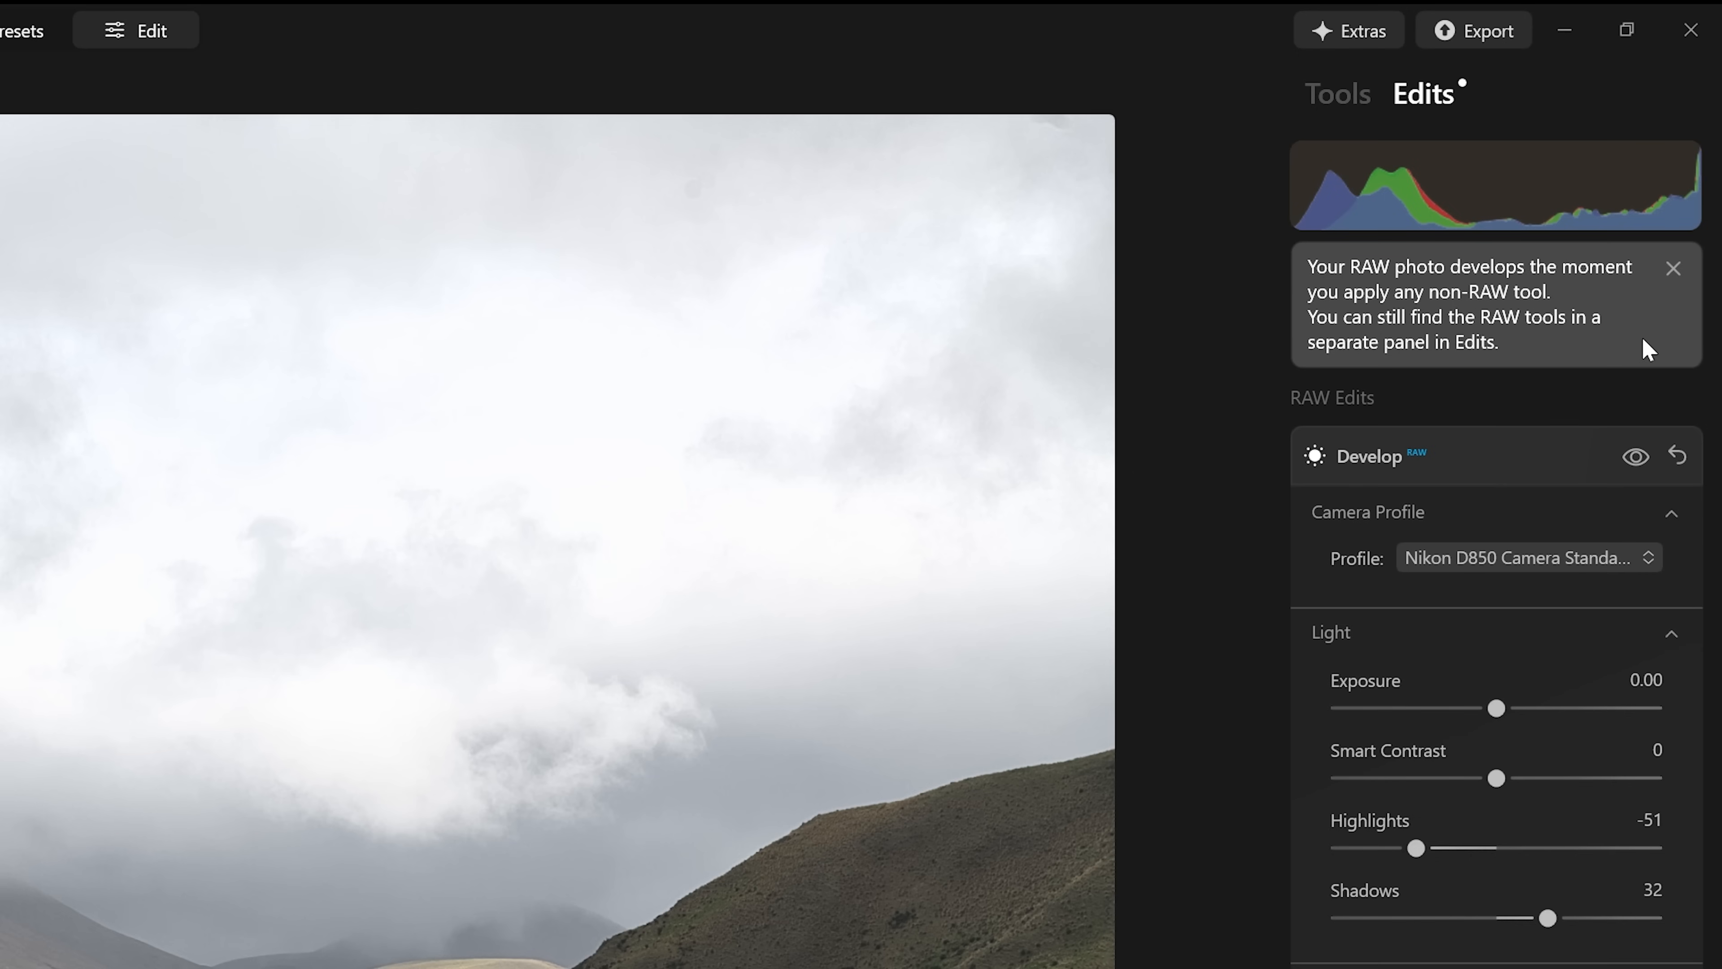
- Turn on the highlight clipping warning, dismiss the RAW notice and switch the histogram to its gray luminance display
left_click(1689, 156)
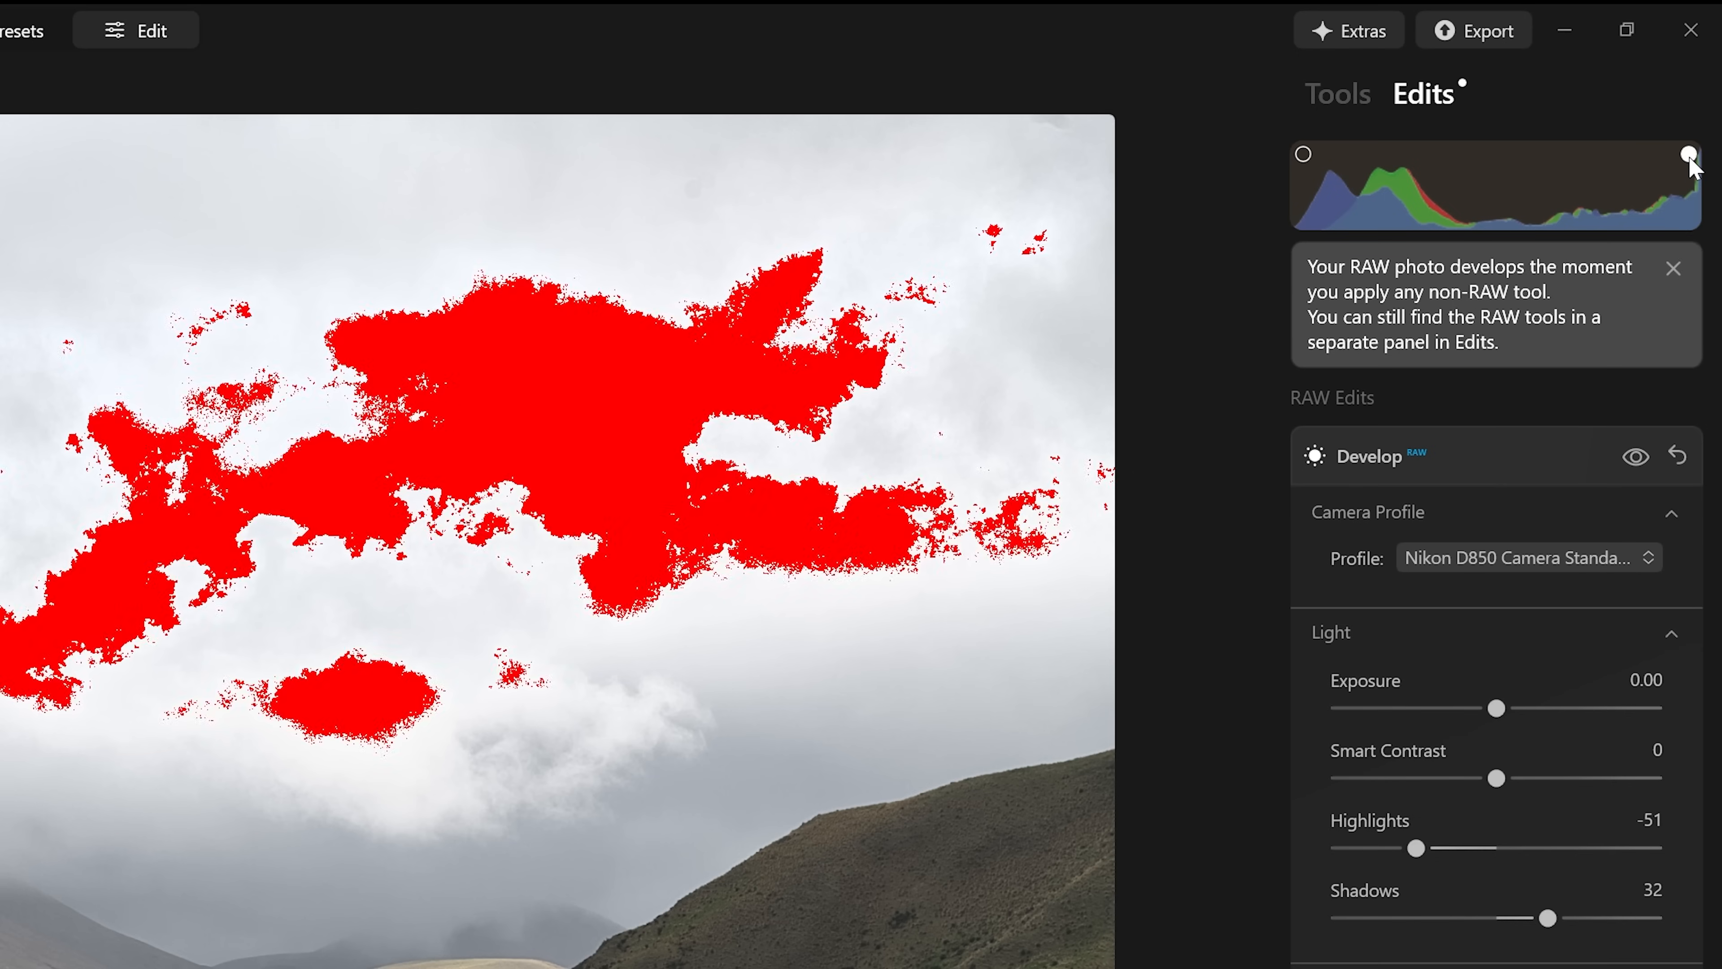
left_click(1672, 268)
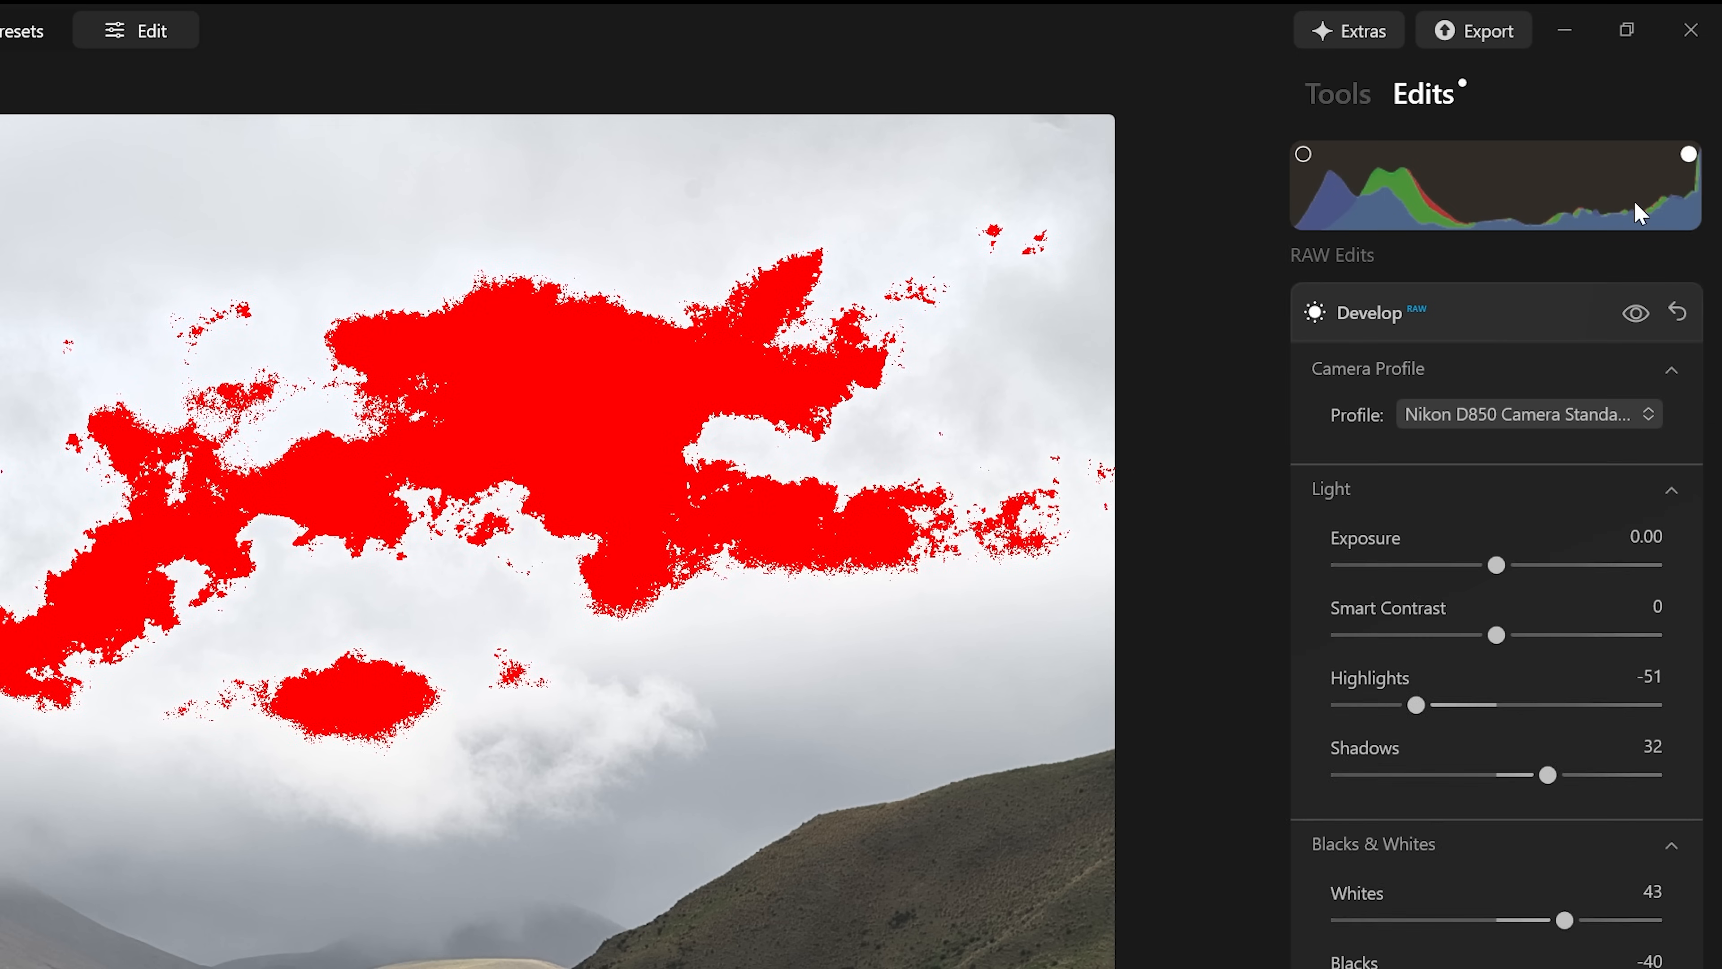
left_click(1686, 181)
left_click(1685, 195)
left_click(1685, 194)
left_click(1685, 194)
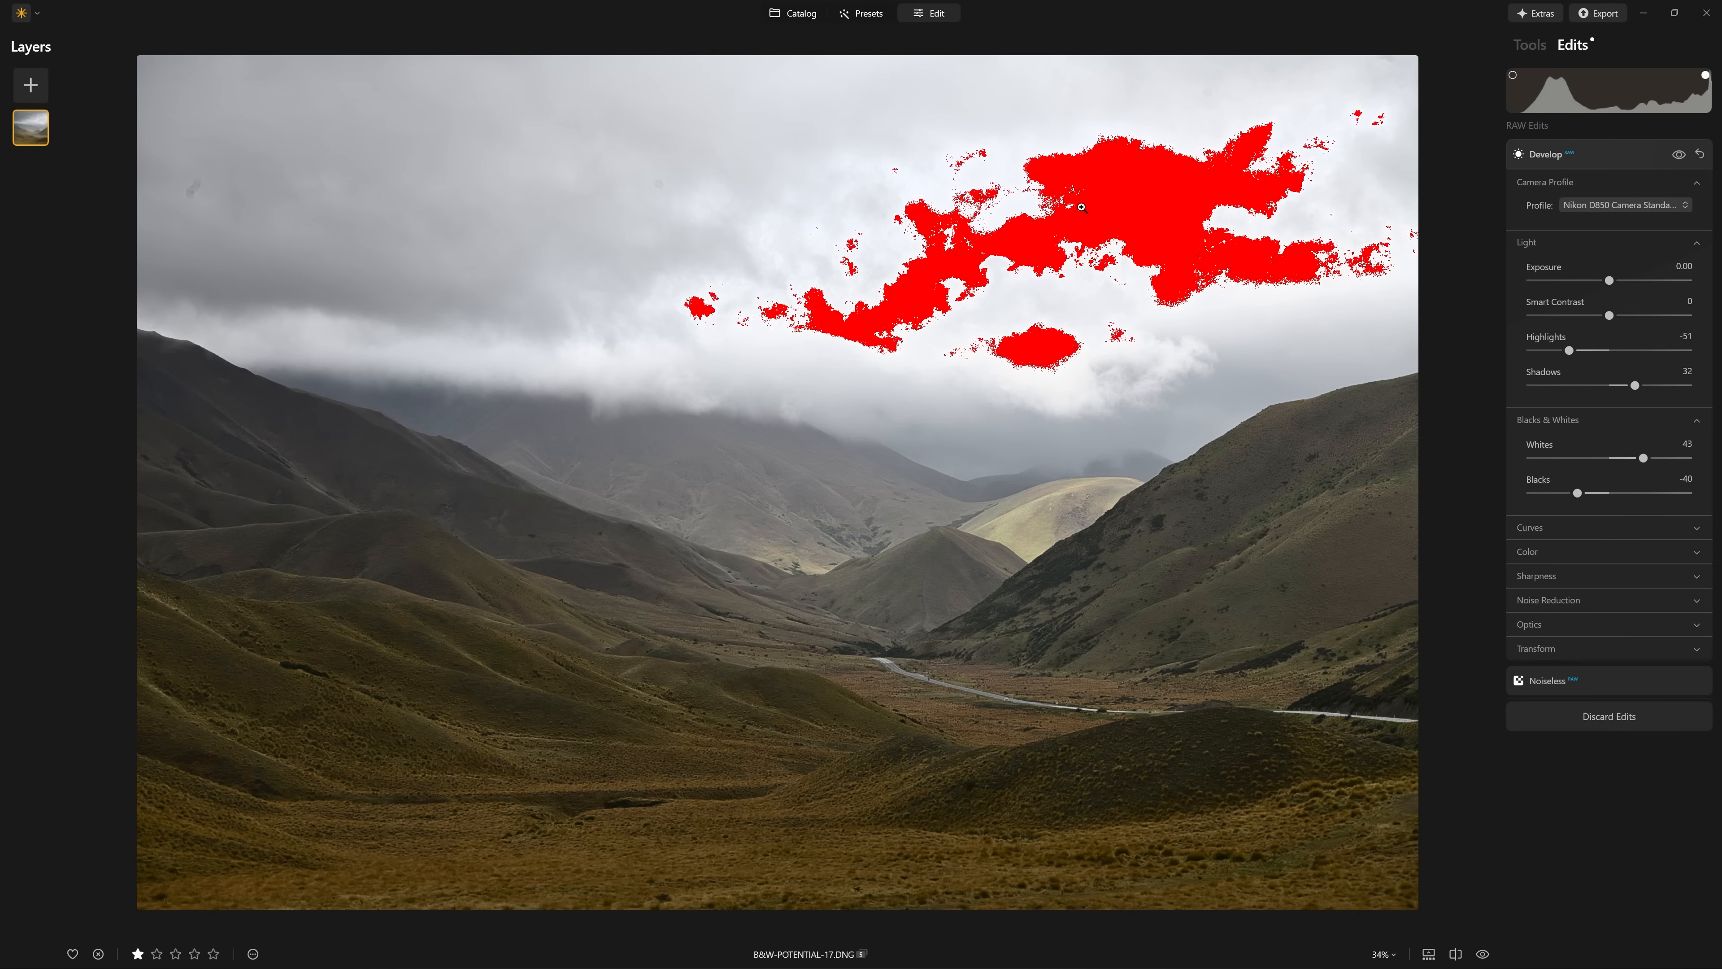
- Inspect the clipped clouds at 100% and turn on both the shadow and highlight clipping warnings
left_click(1082, 207)
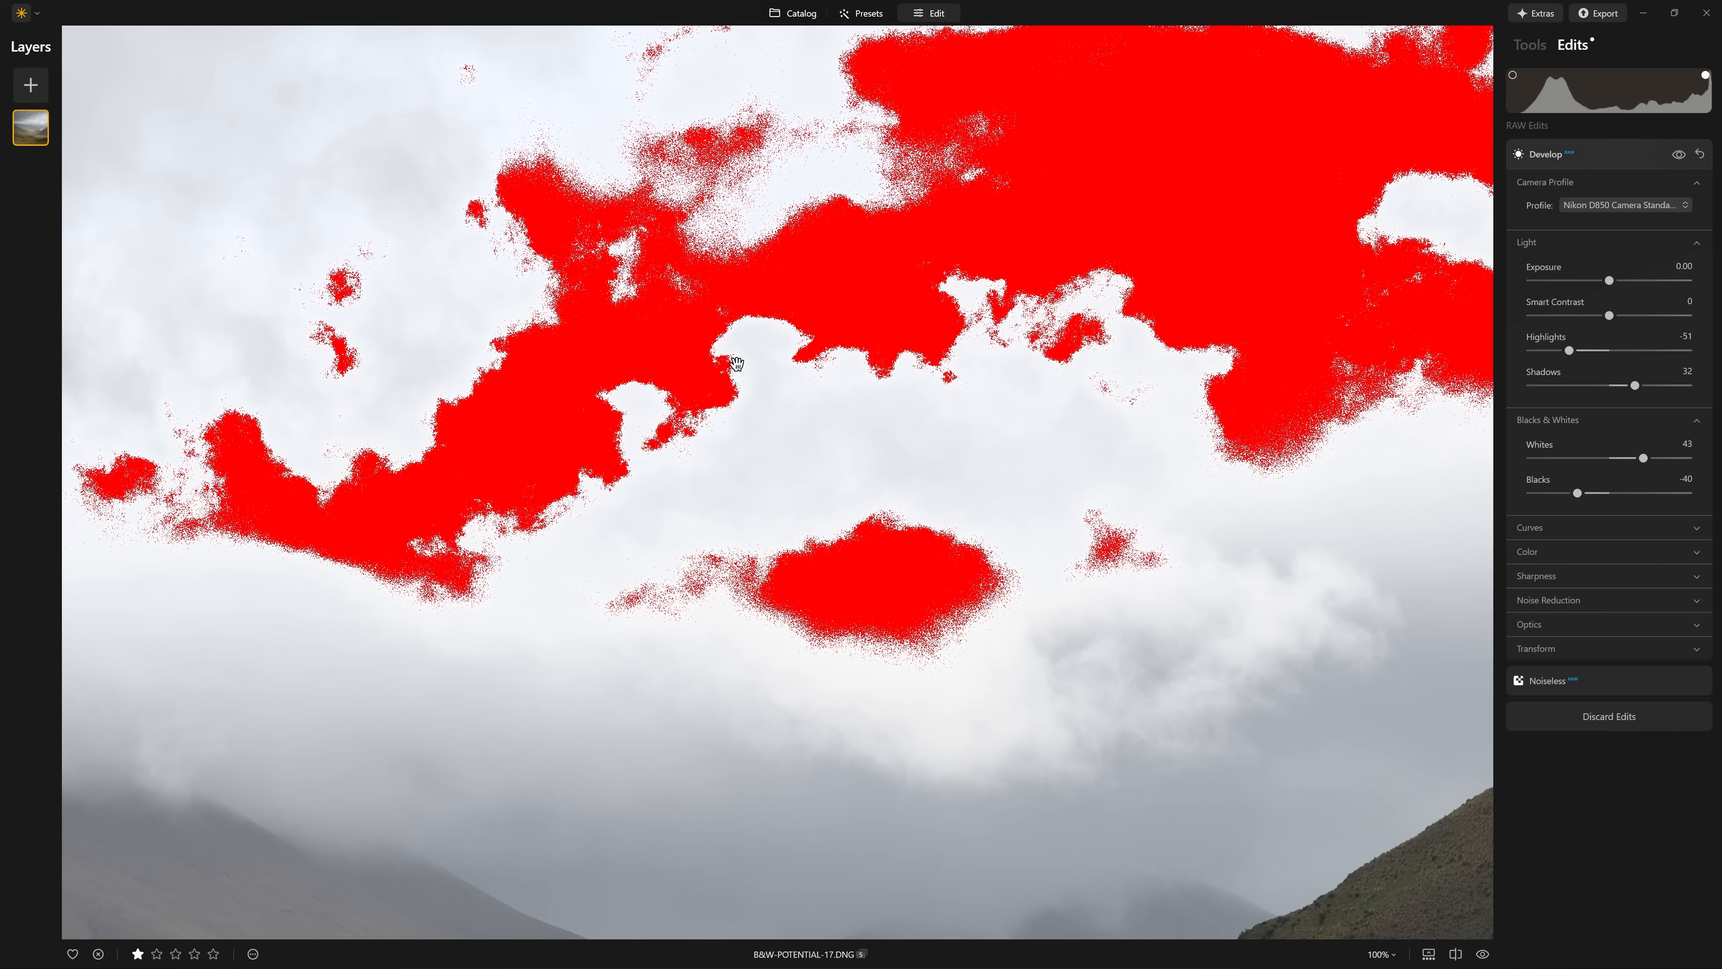
left_click(893, 341)
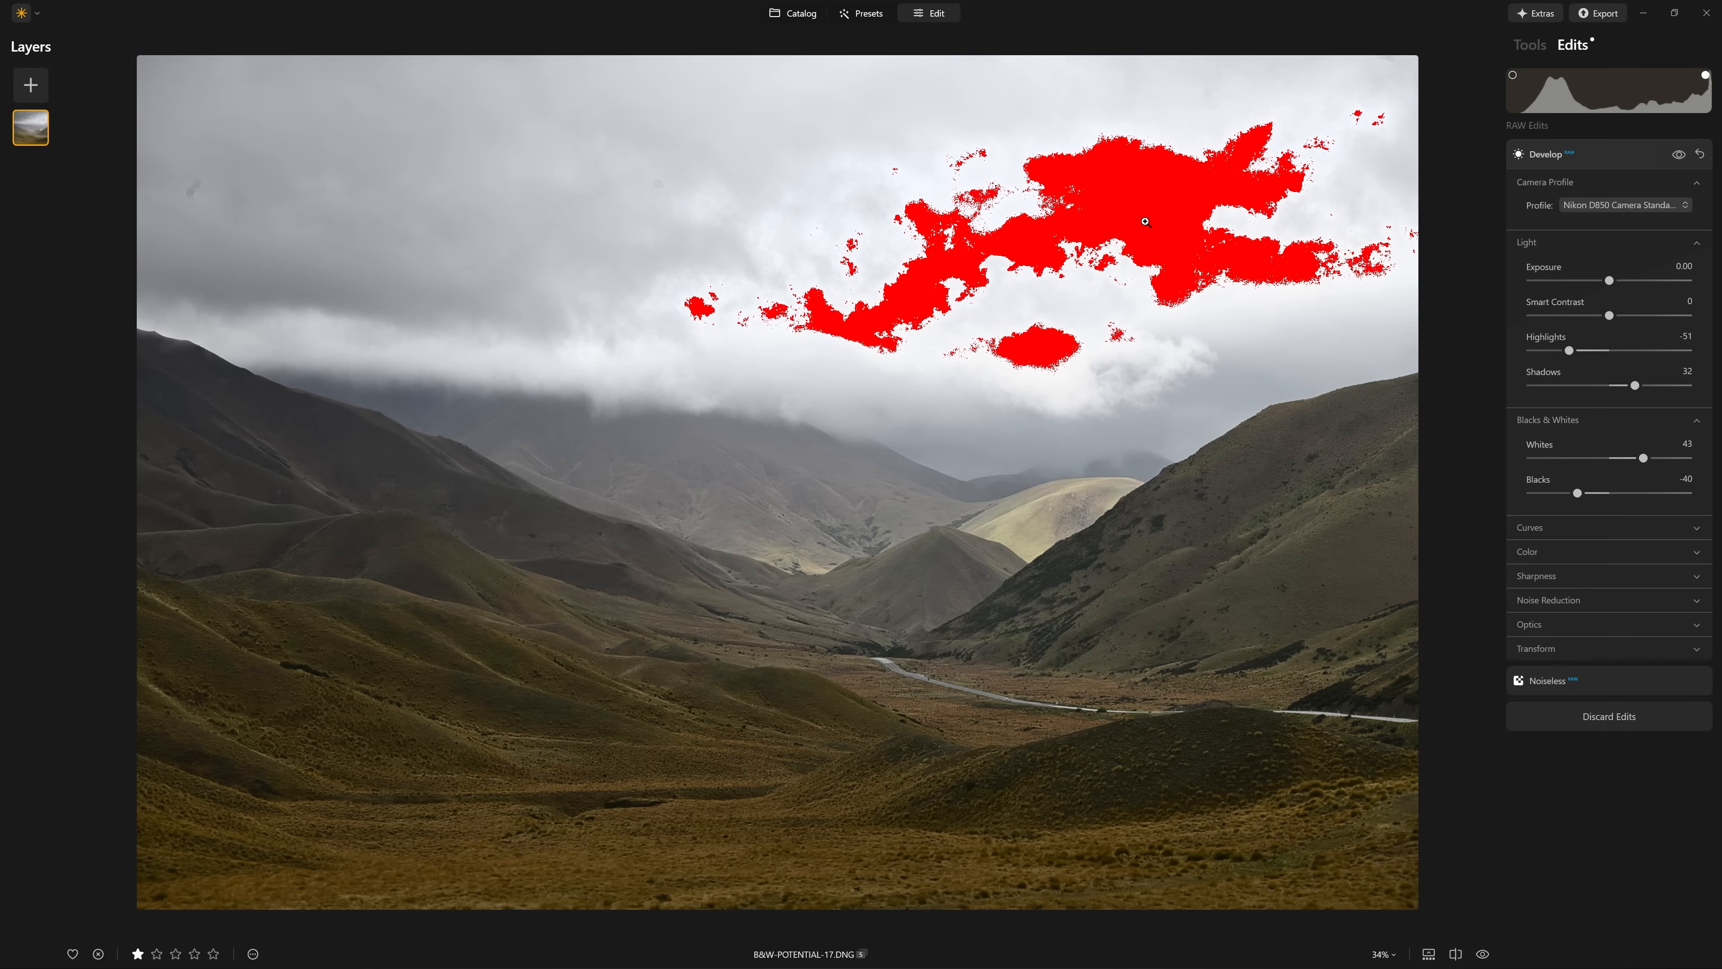
key("j")
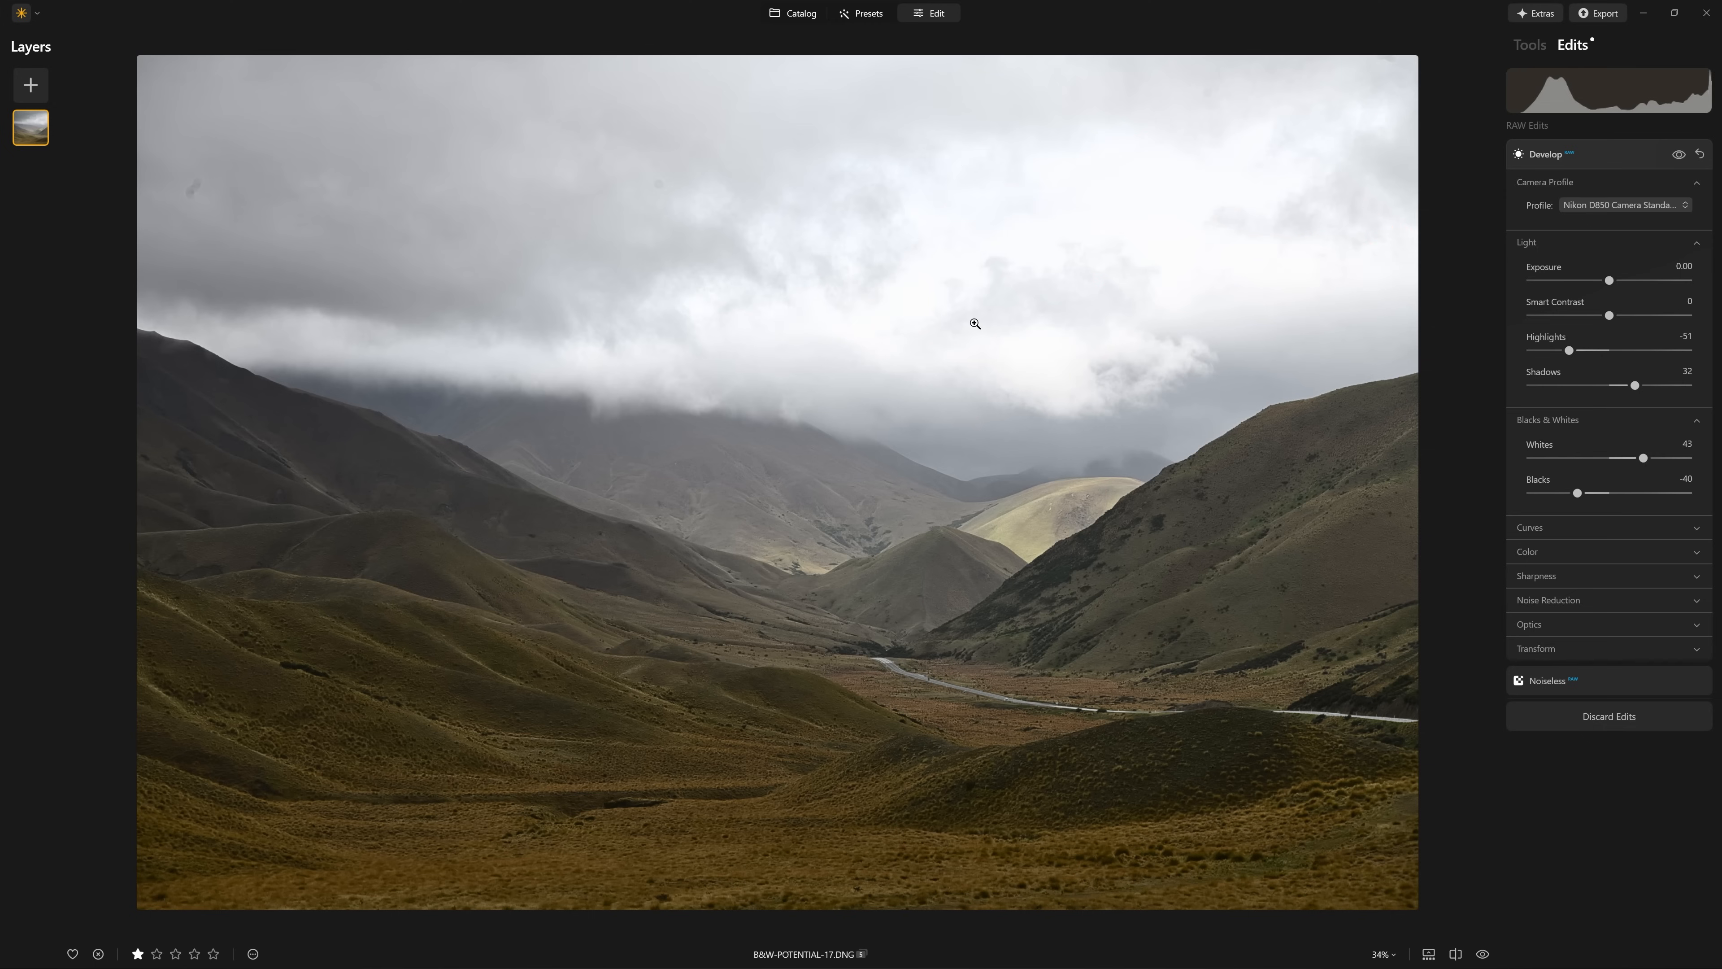
key("j")
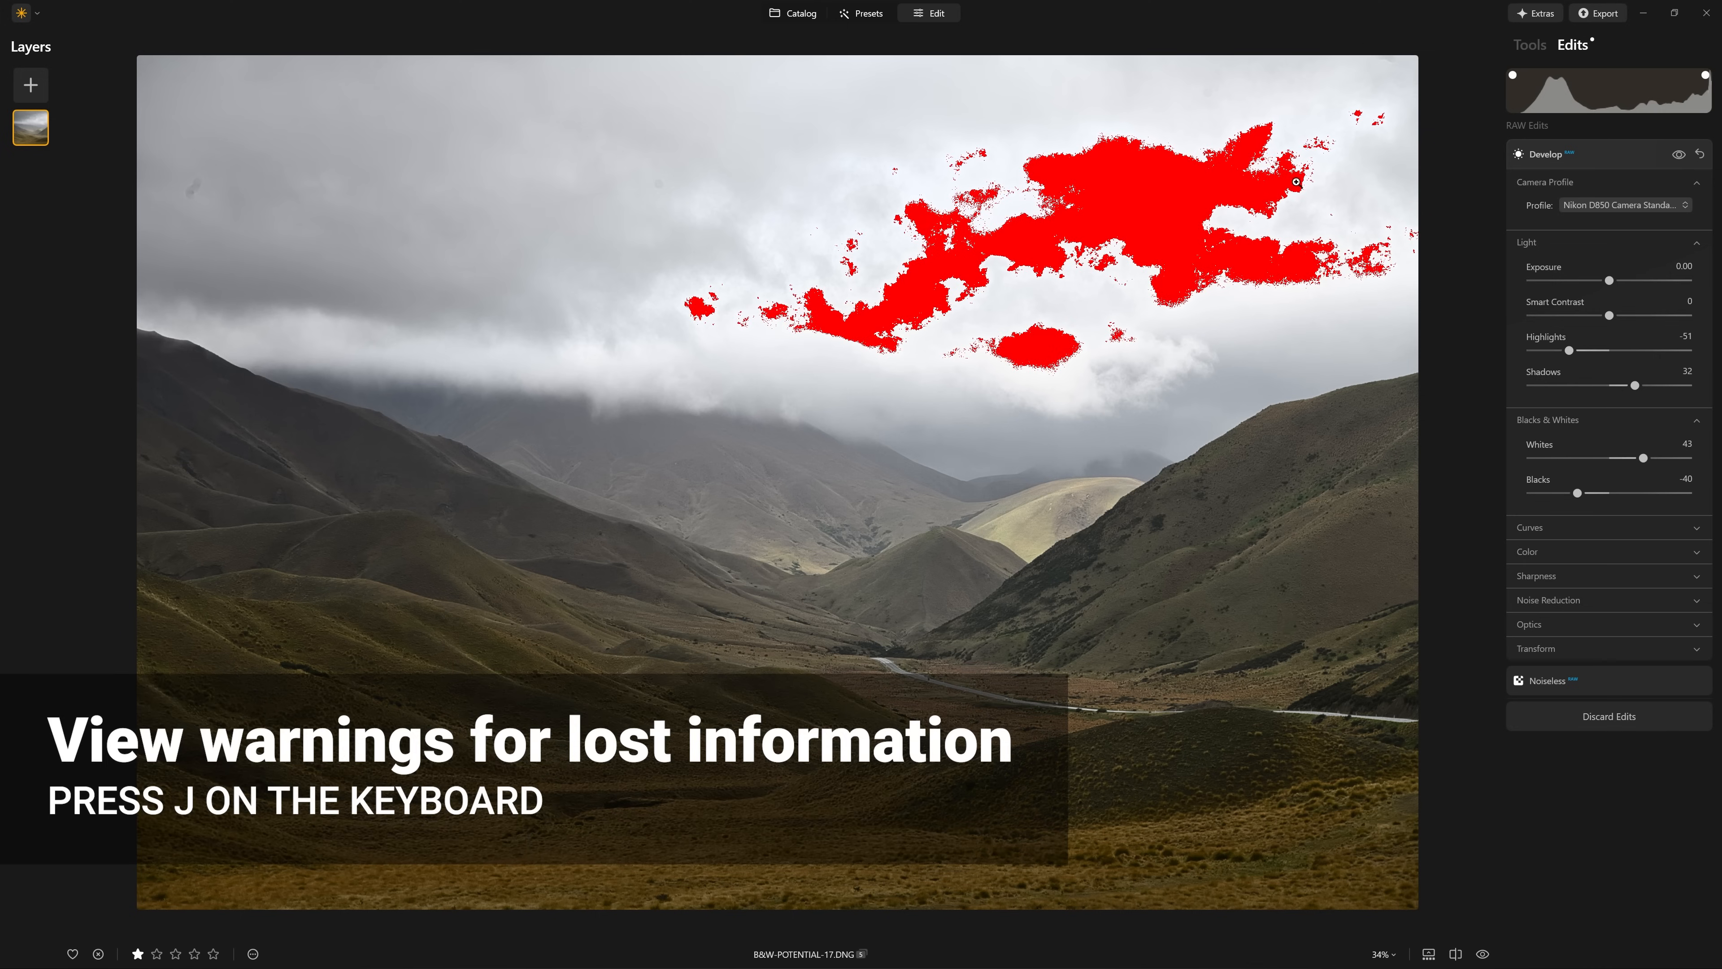
- Try Blacks at -100 and Whites at 73 to provoke clipping, and reset both to 0
left_click_drag(1588, 490, 1507, 498)
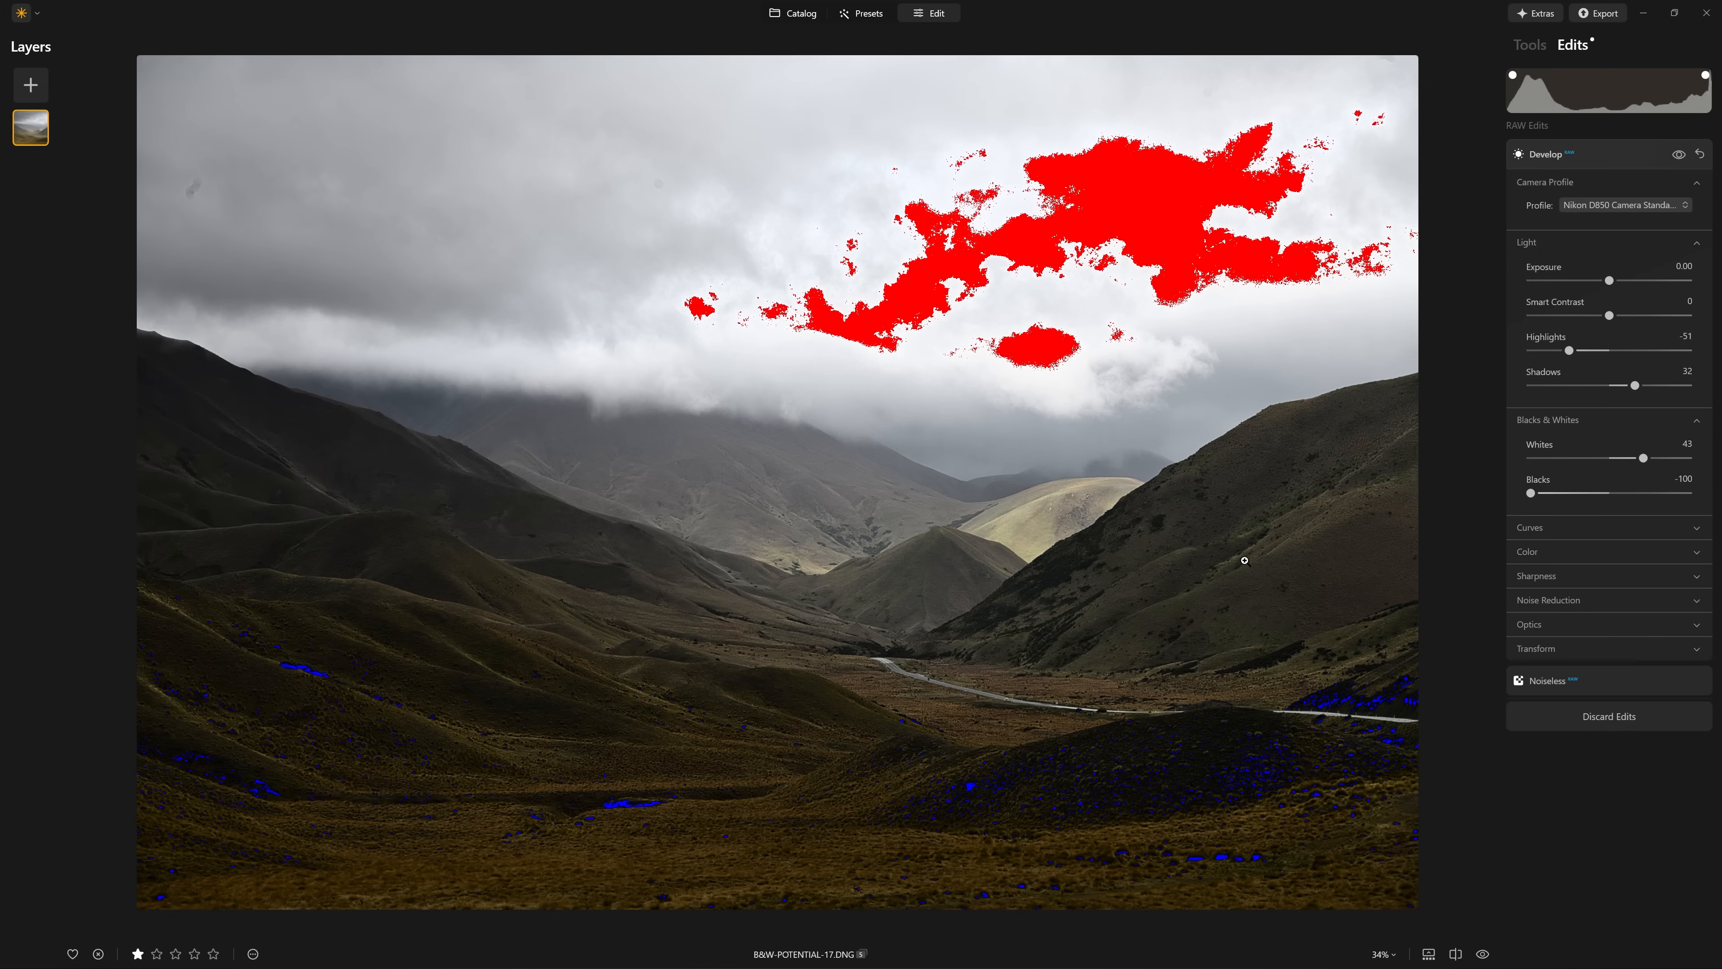
left_click_drag(1647, 459, 1668, 459)
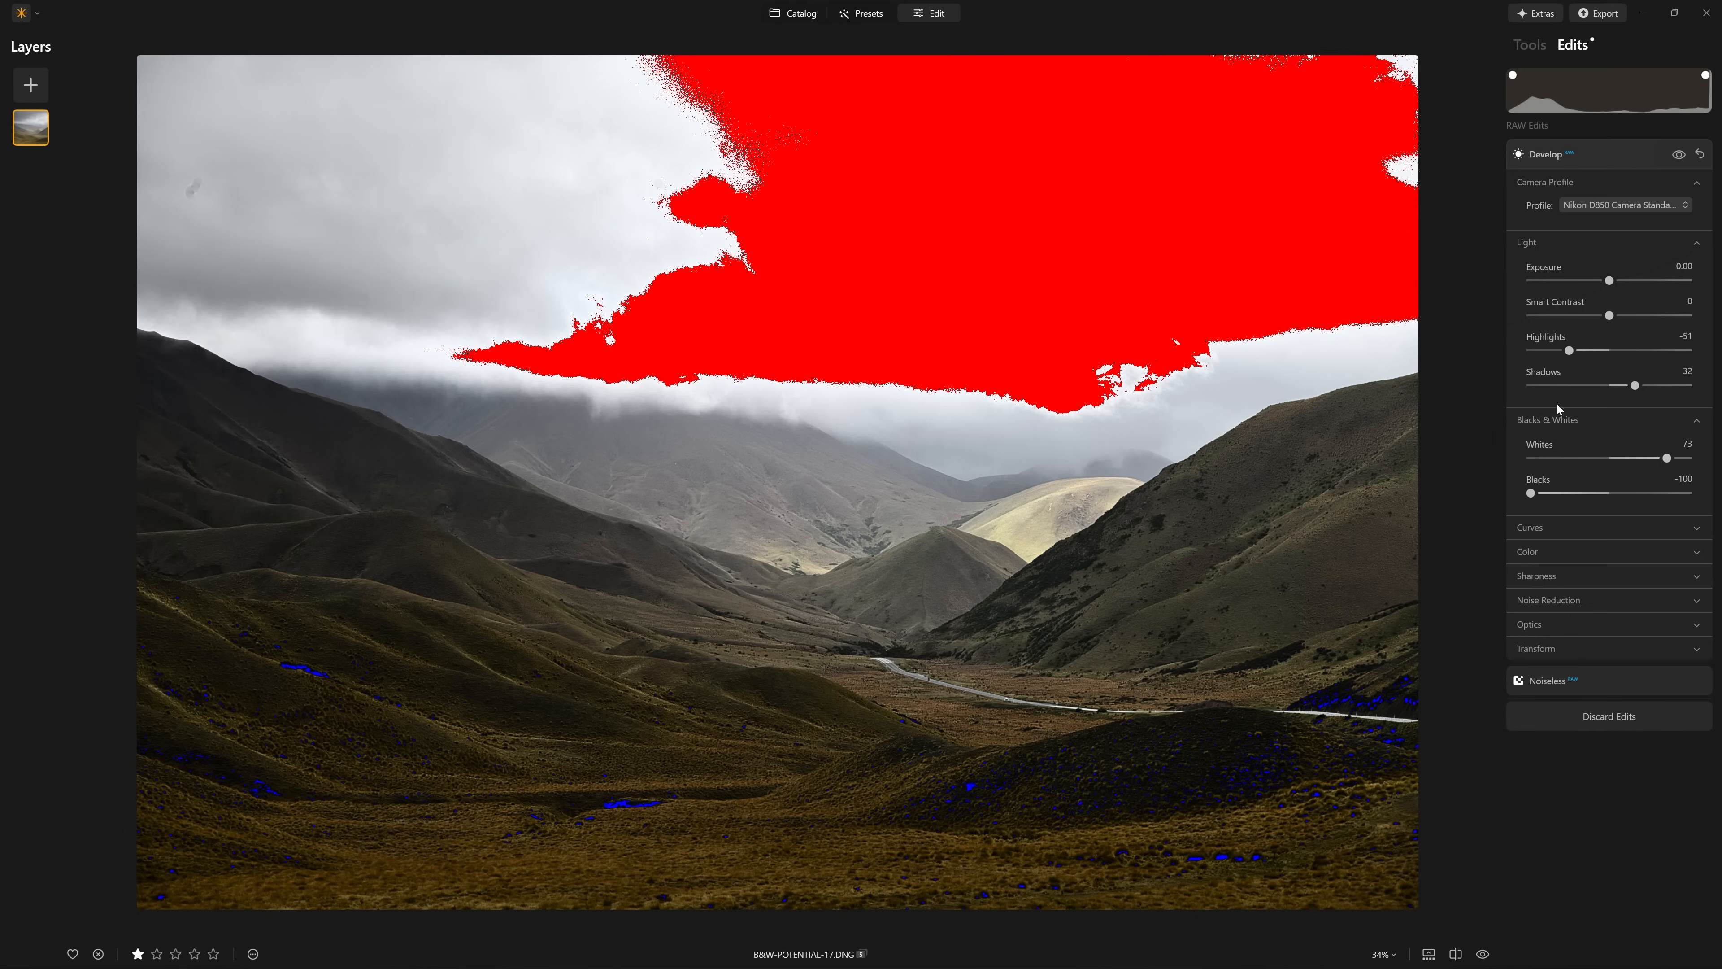
double_click(1668, 456)
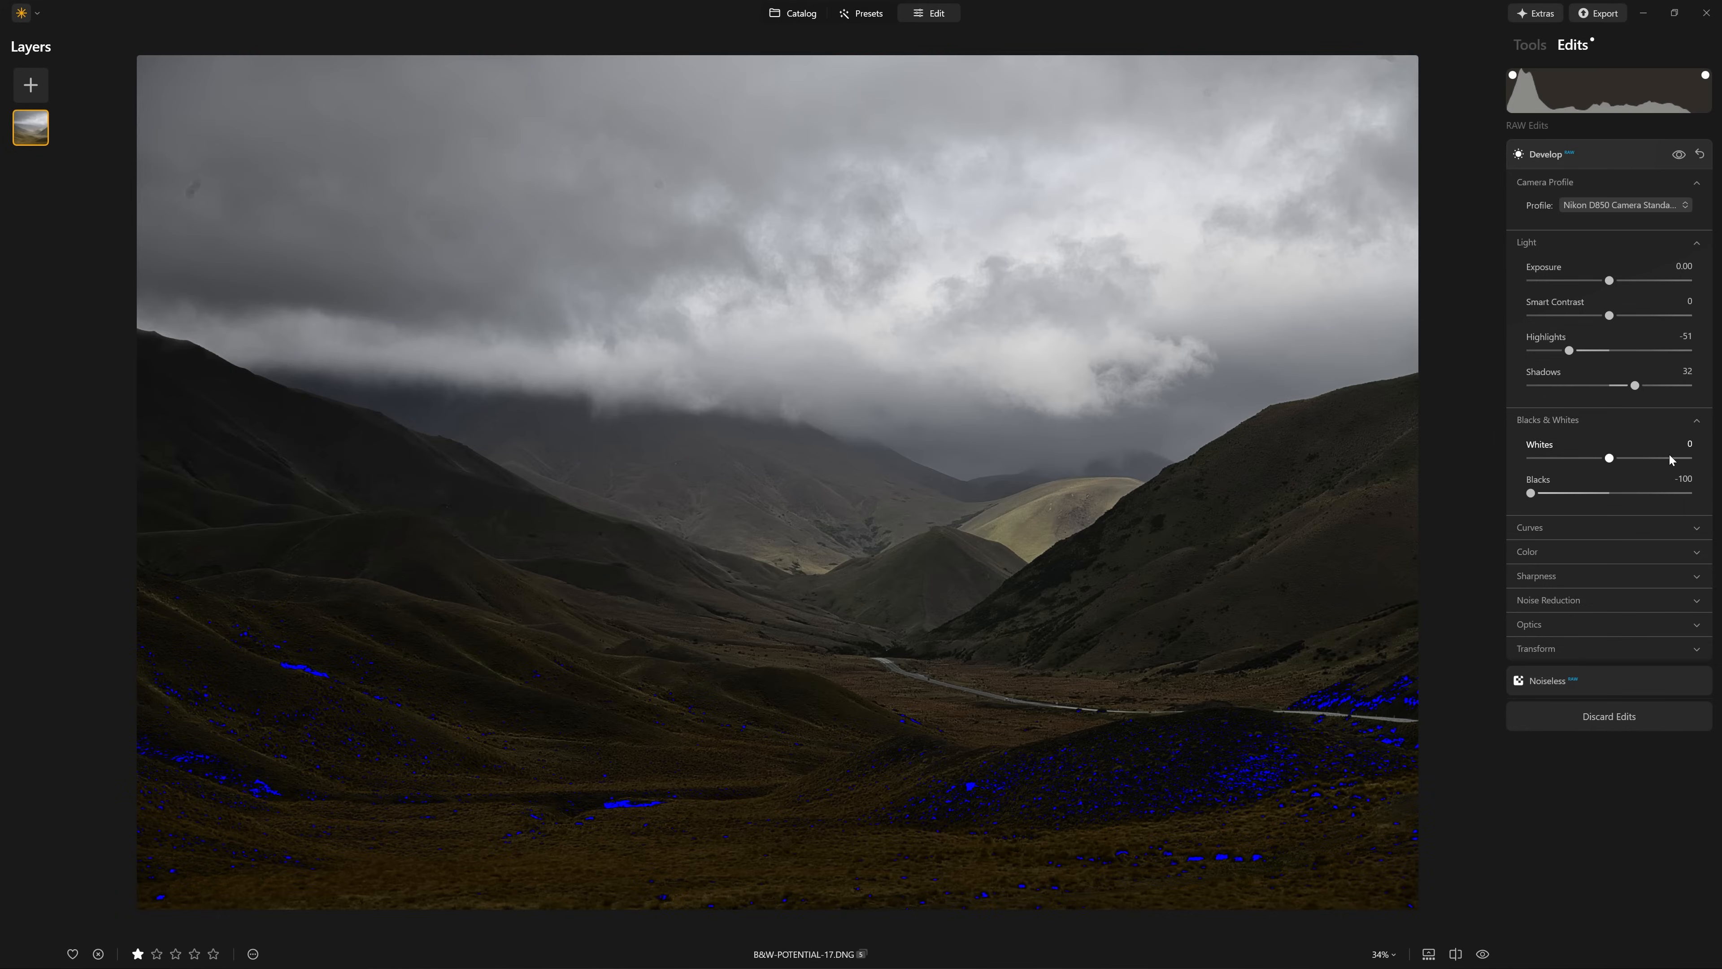
double_click(1530, 494)
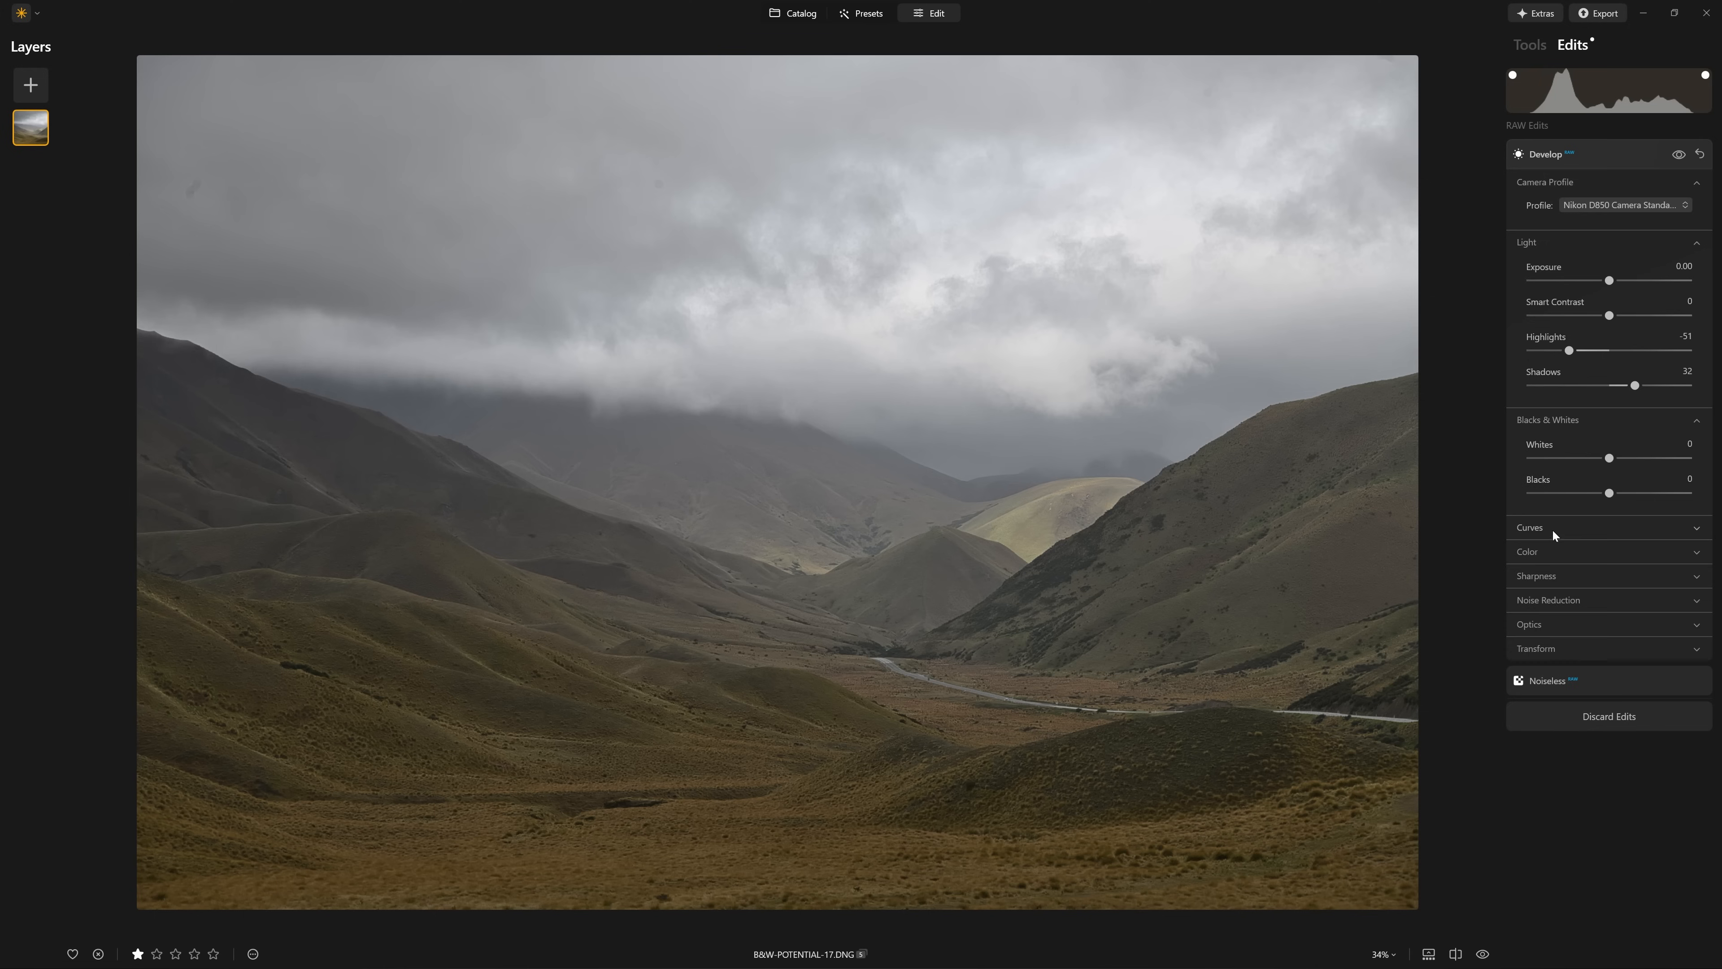
- Pull the white point of the RAW Develop curve slightly inward to brighten the highlights, checking the clouds for clipping
left_click(1548, 528)
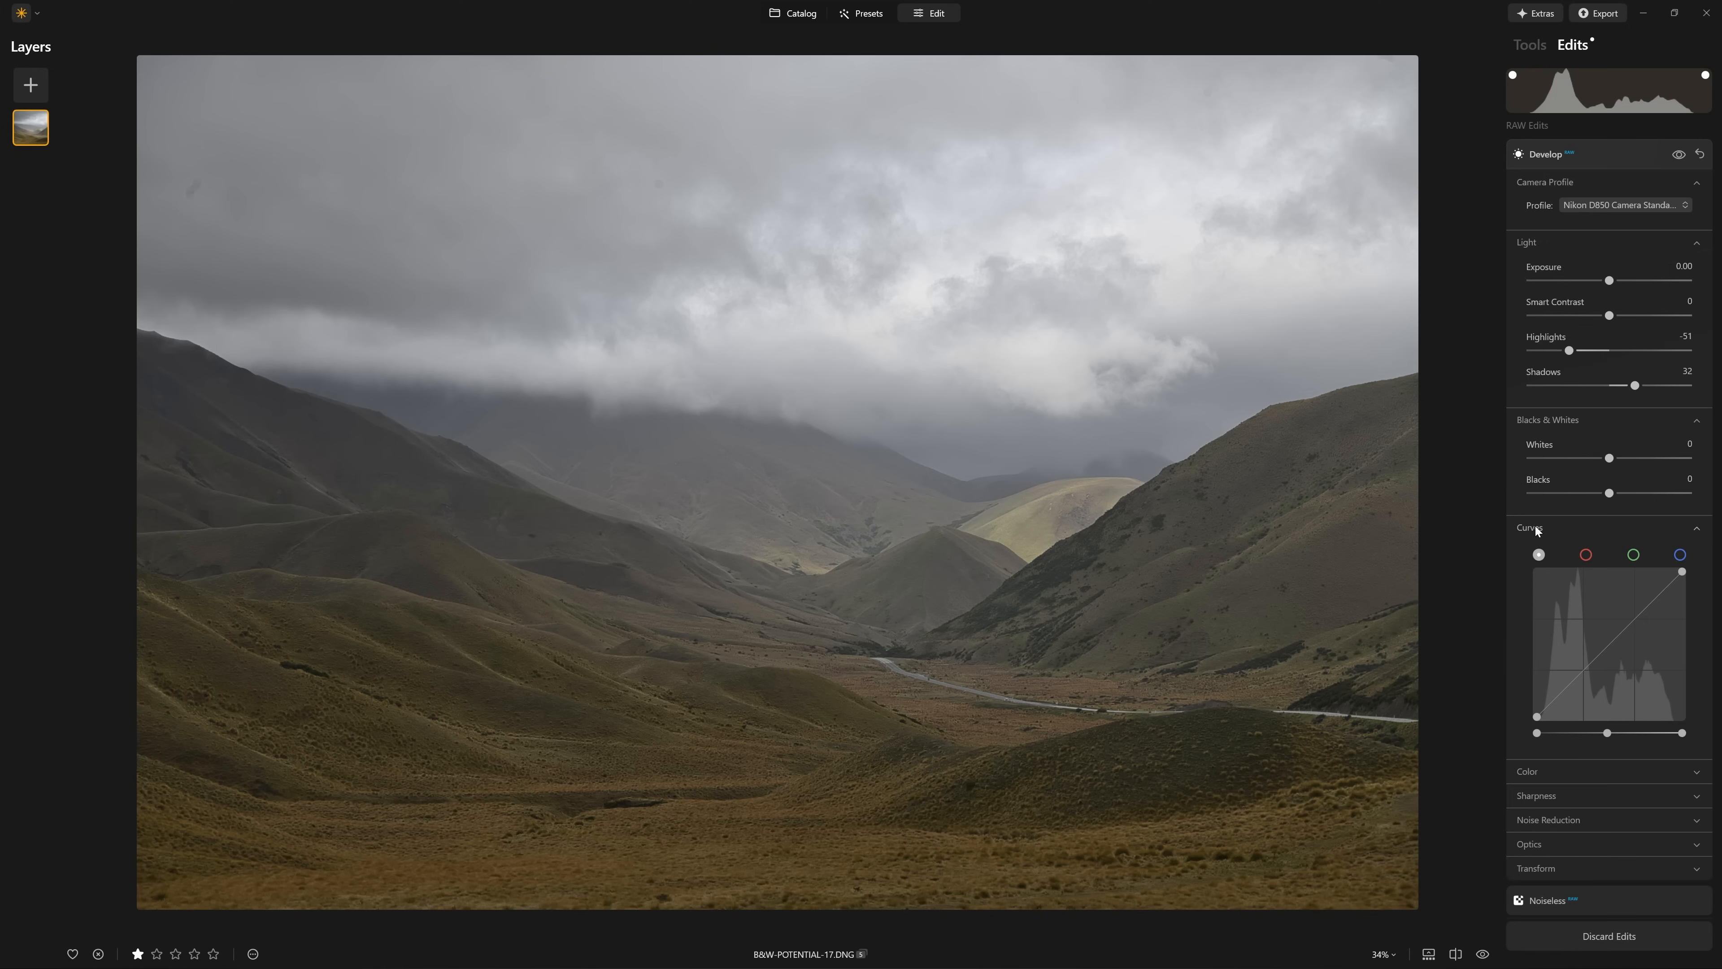
mouse_move(1682, 571)
left_mouse_down()
mouse_move(1609, 550)
mouse_move(1675, 551)
left_mouse_up()
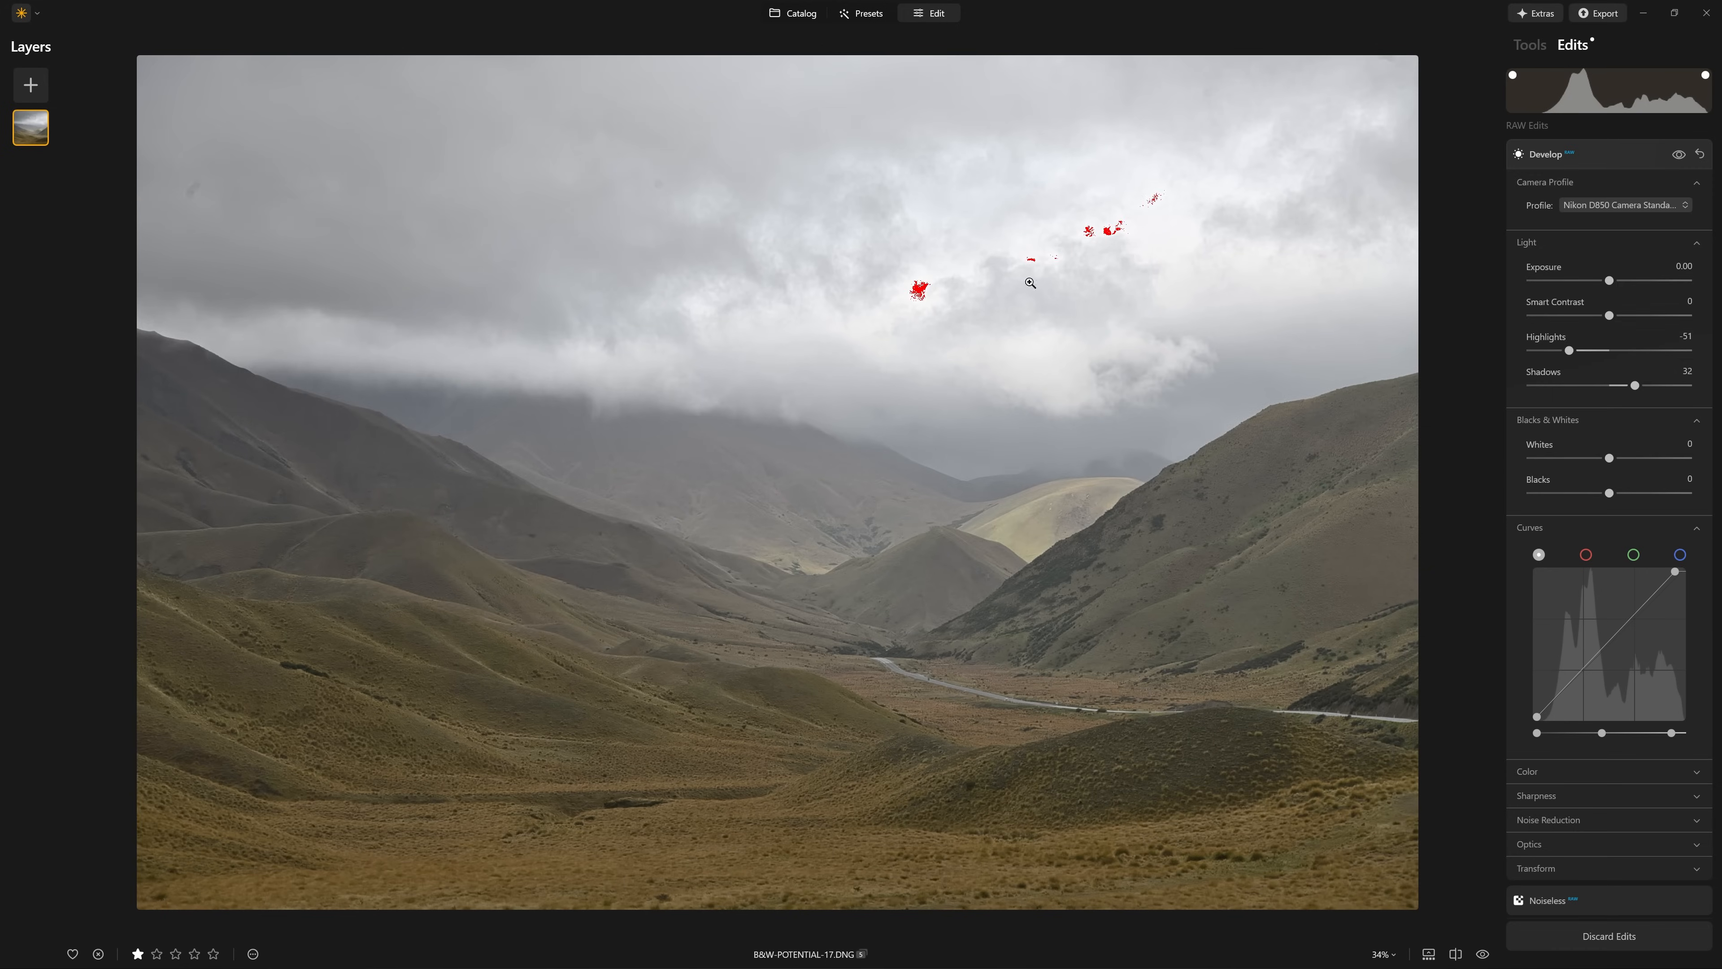
left_click(942, 282)
- Pull the same curve's black point inward to deepen the shadows, easing it back at 100% zoom until the foreground no longer clips
mouse_move(1536, 717)
left_mouse_down()
mouse_move(1613, 729)
mouse_move(1547, 747)
left_mouse_up()
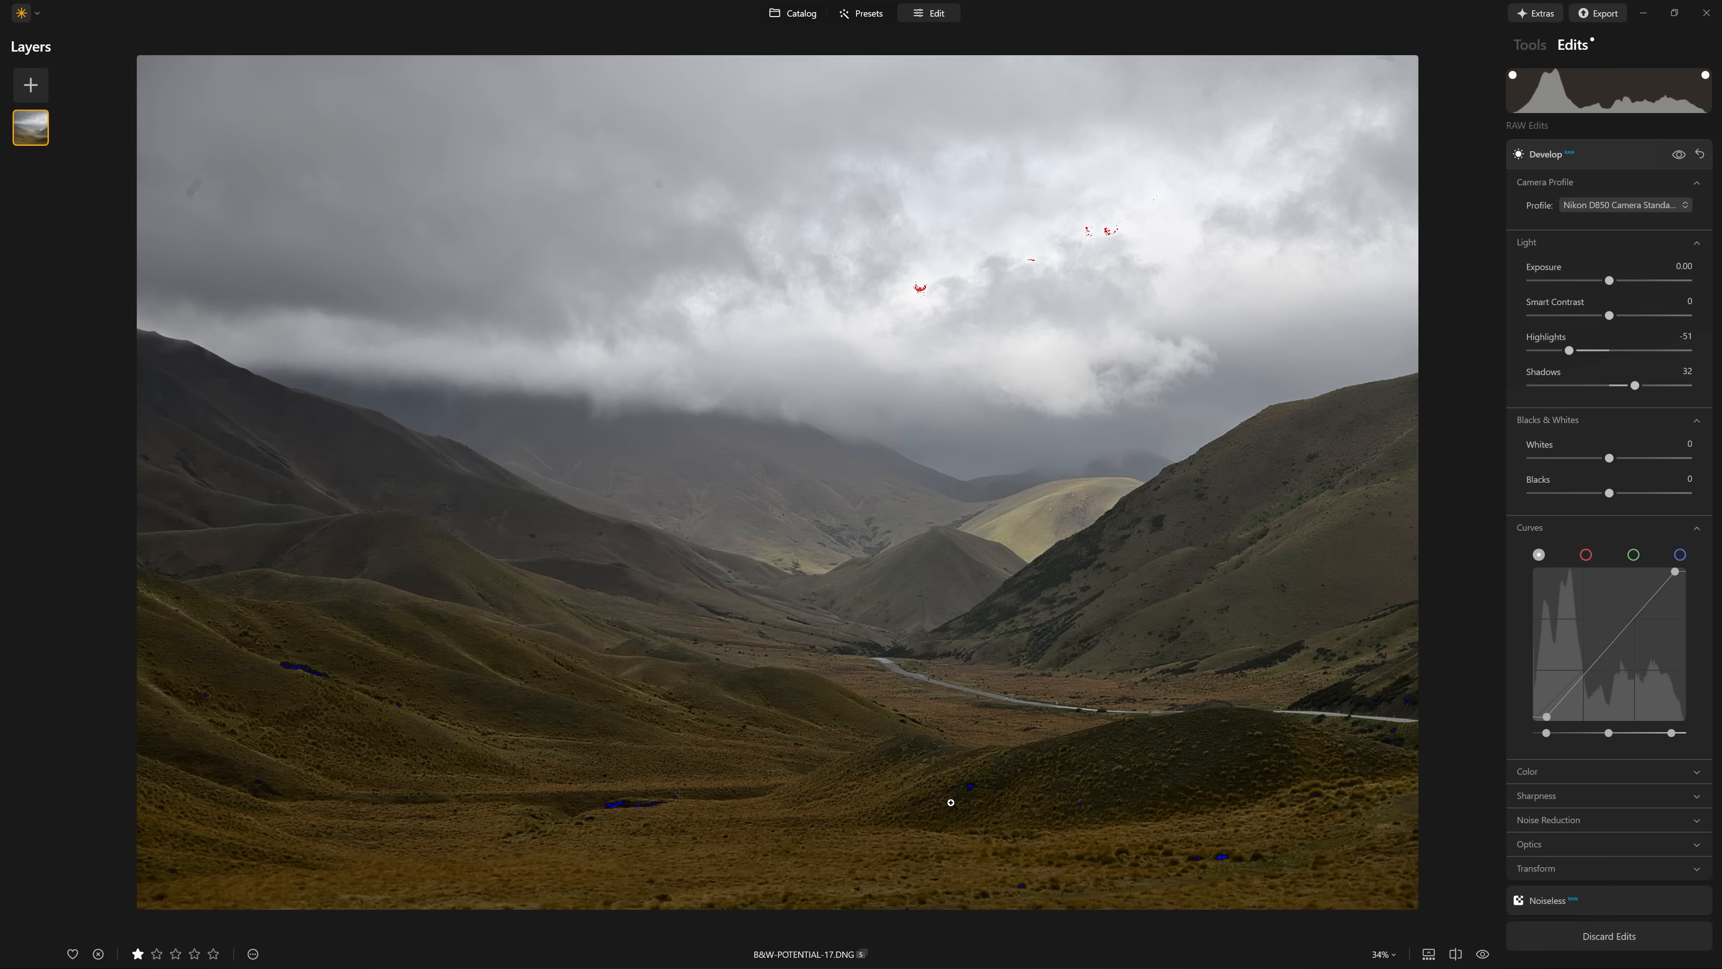
left_click(951, 802)
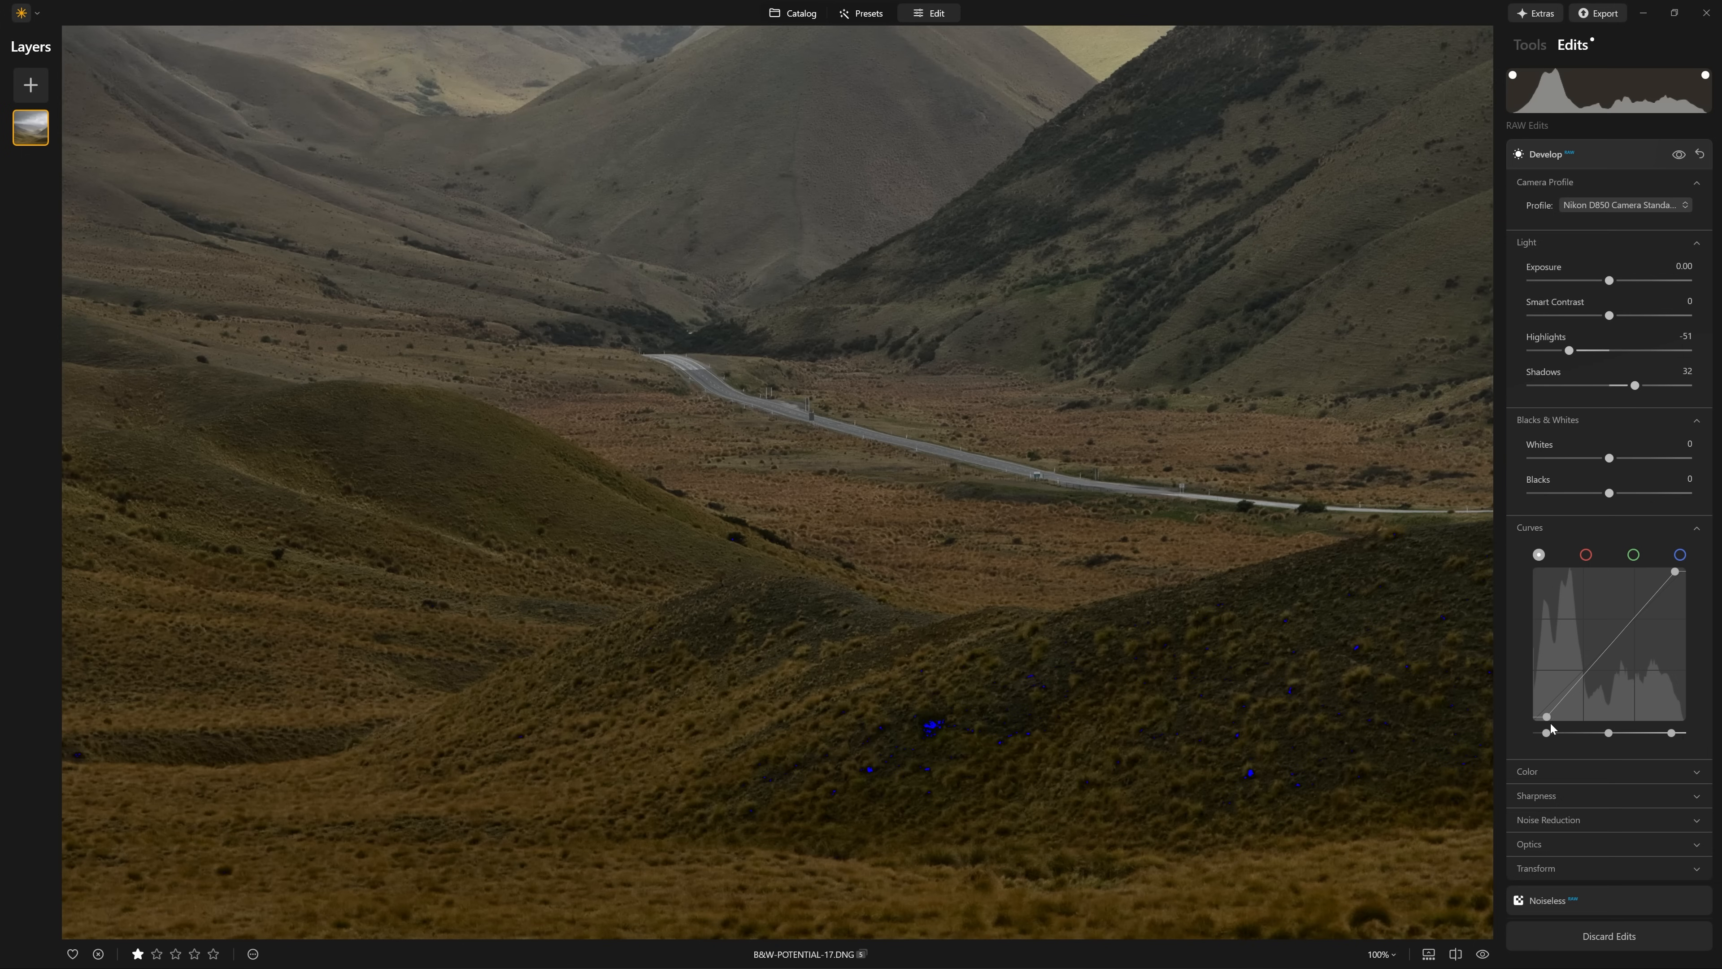
left_click_drag(1548, 719, 1545, 717)
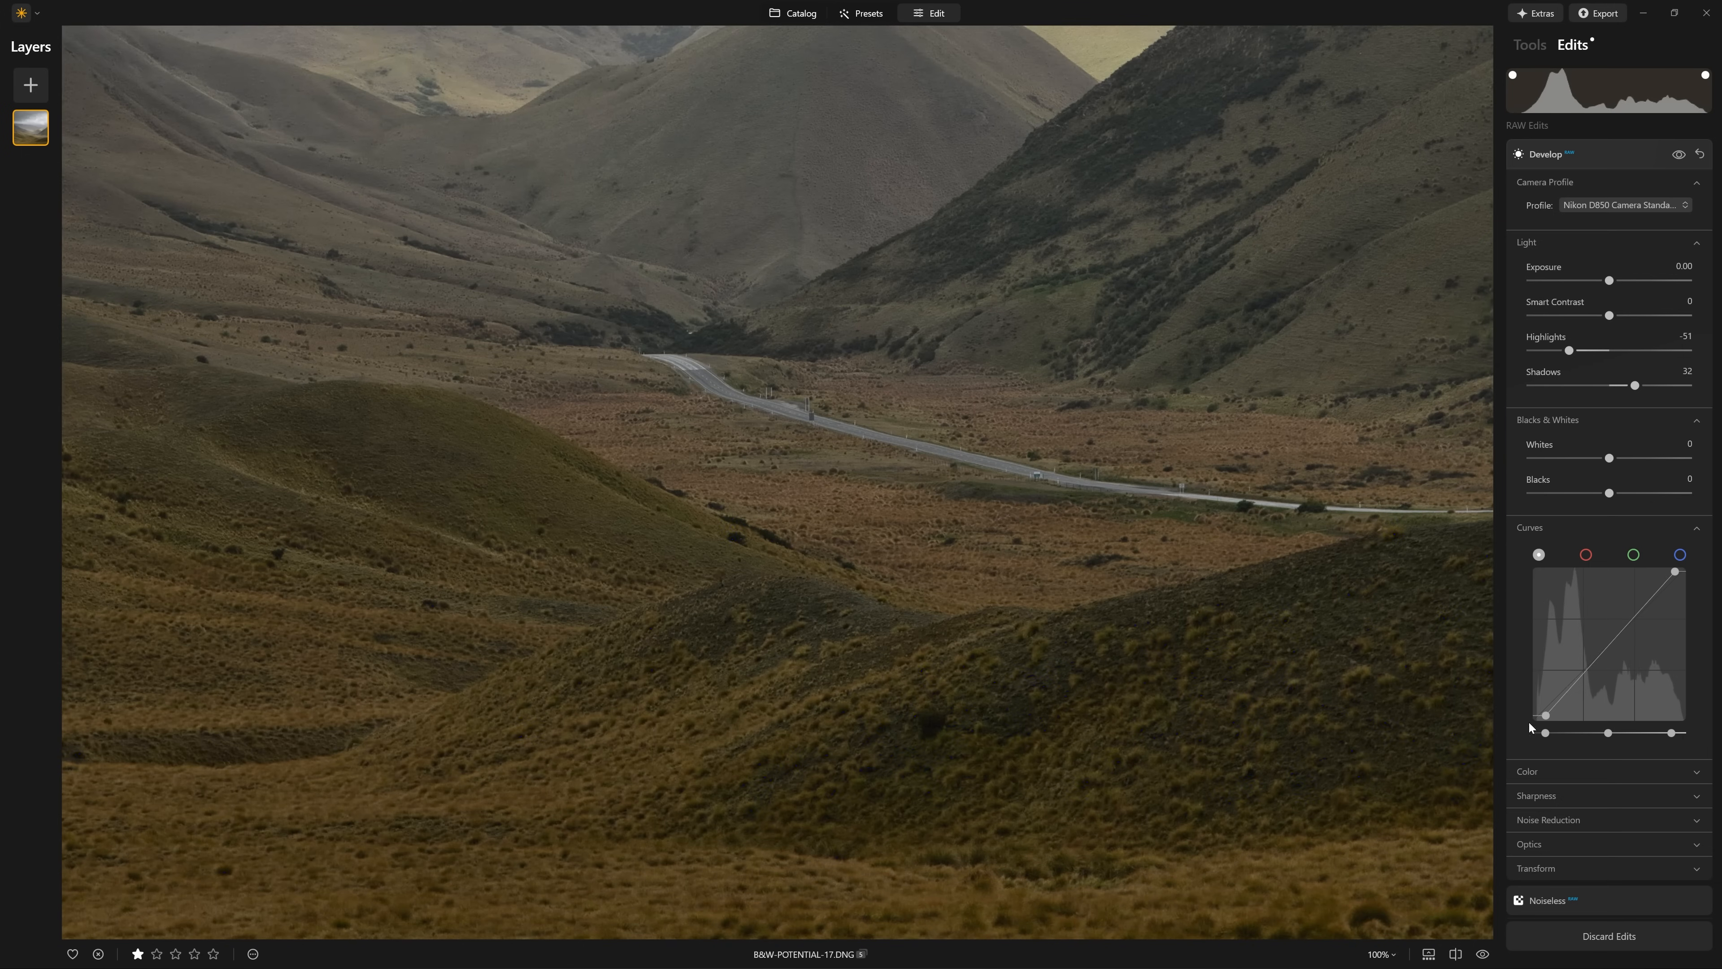
left_click(1143, 740)
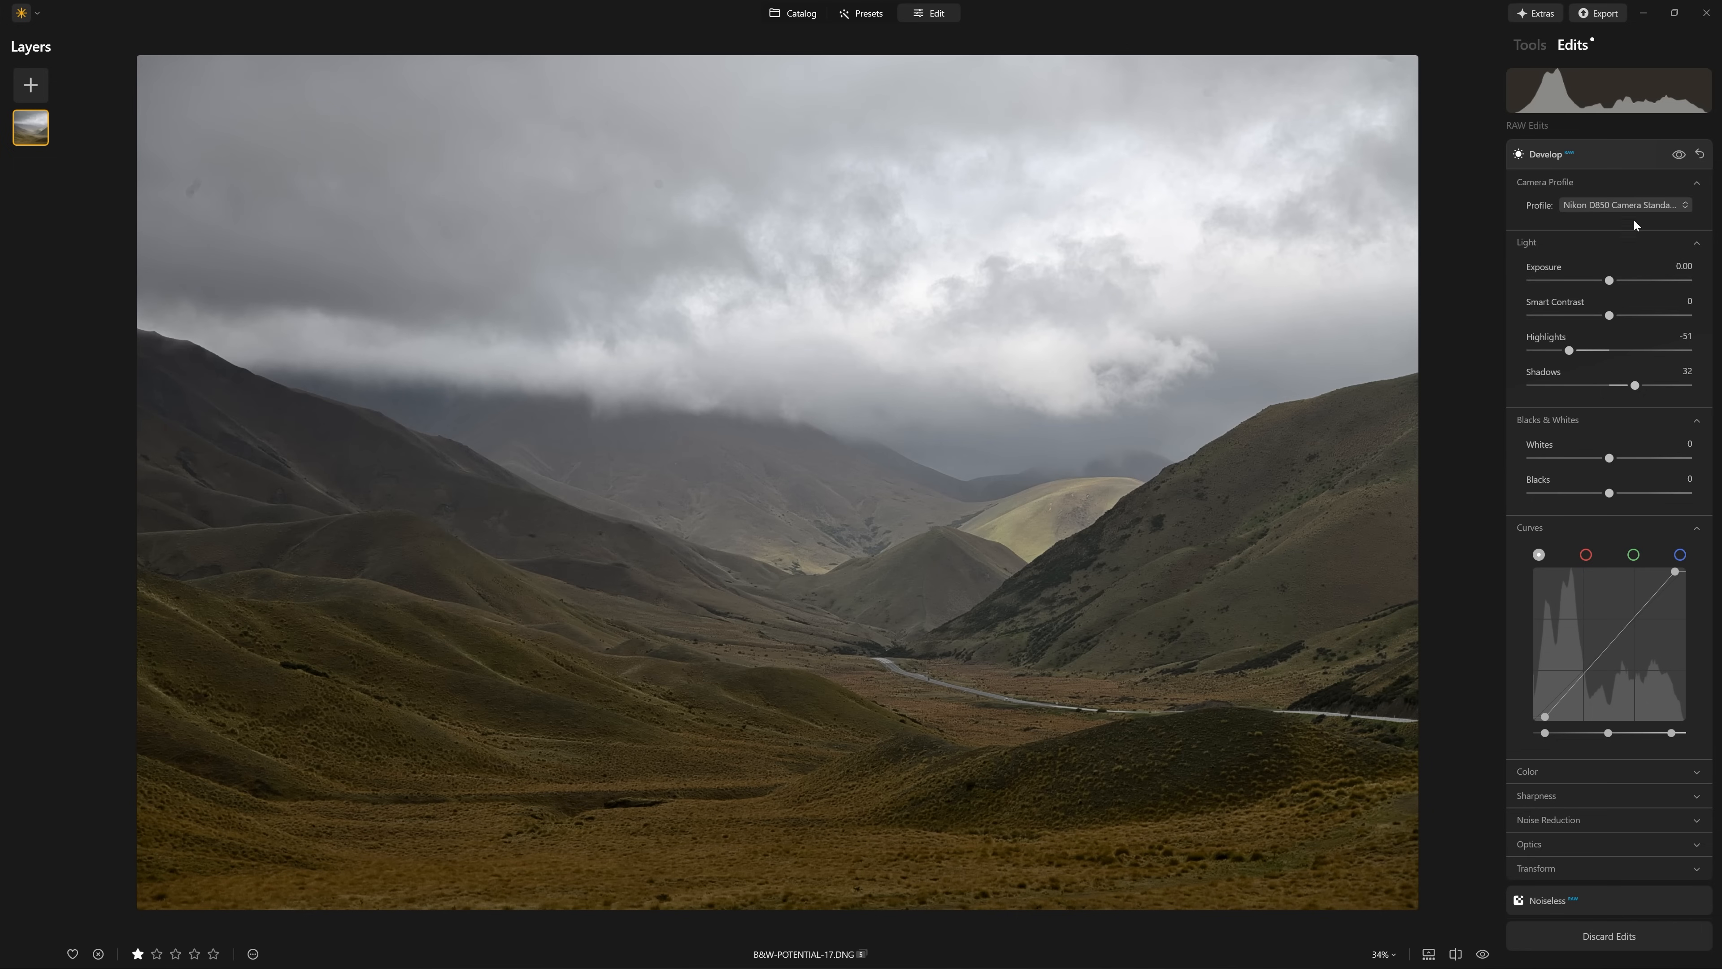
- Compare the photo with and without the RAW Develop adjustments
left_click(1678, 155)
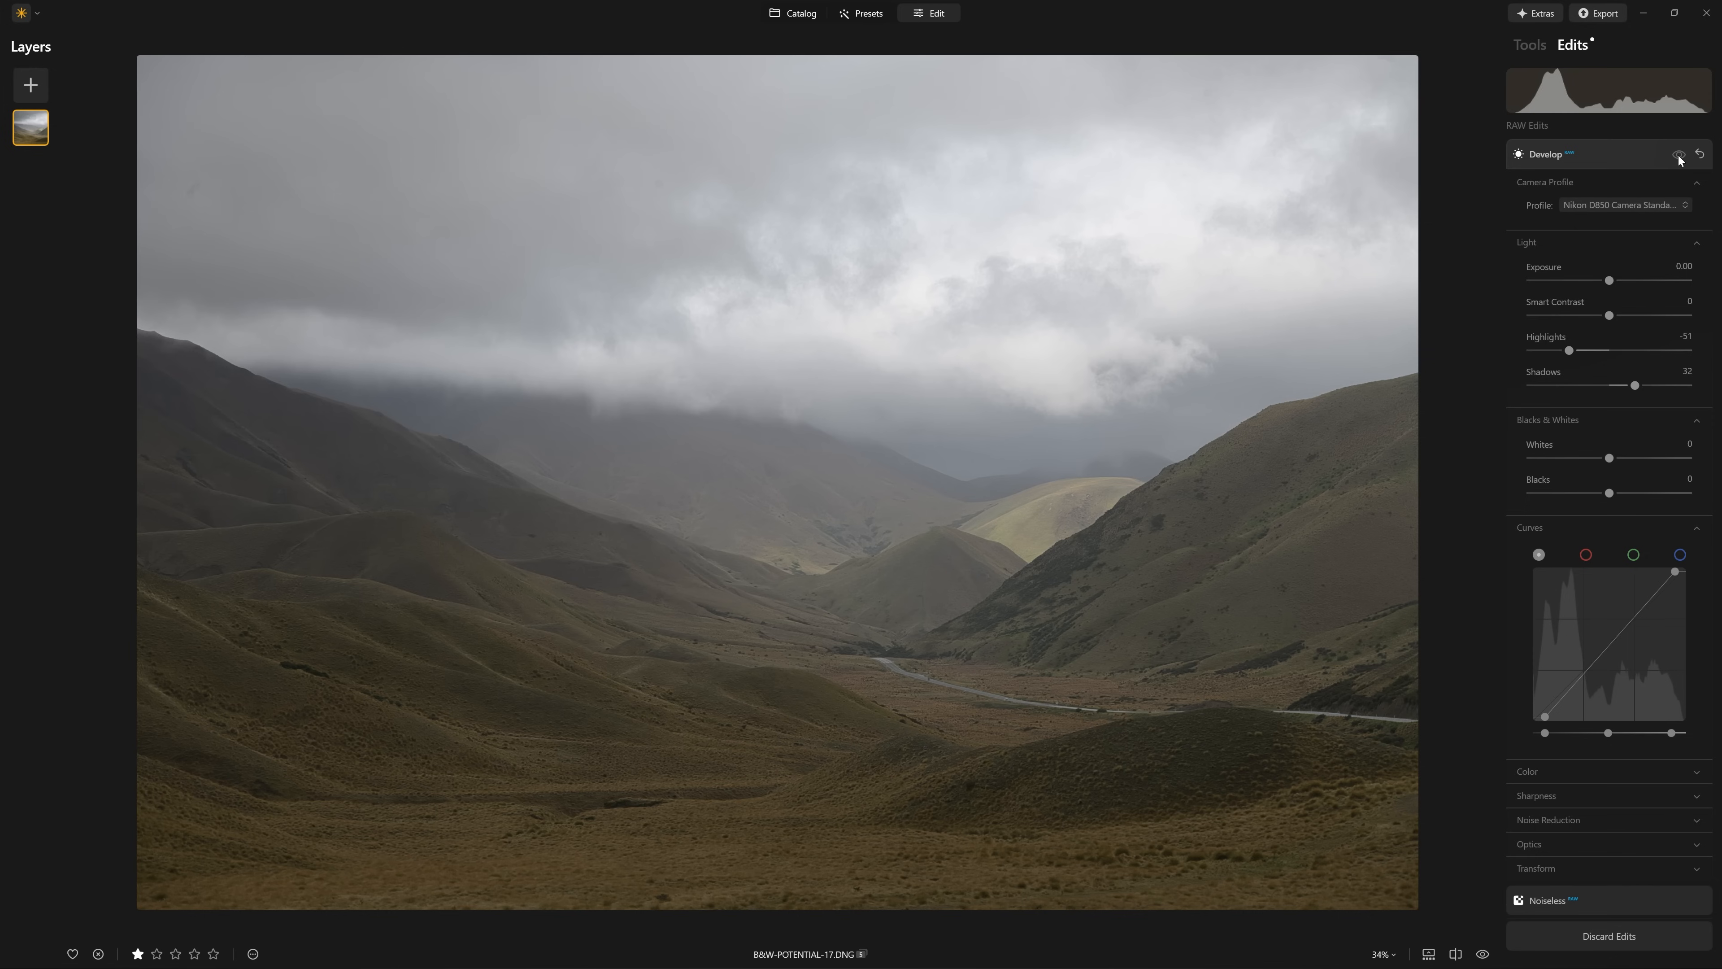
left_click(1678, 155)
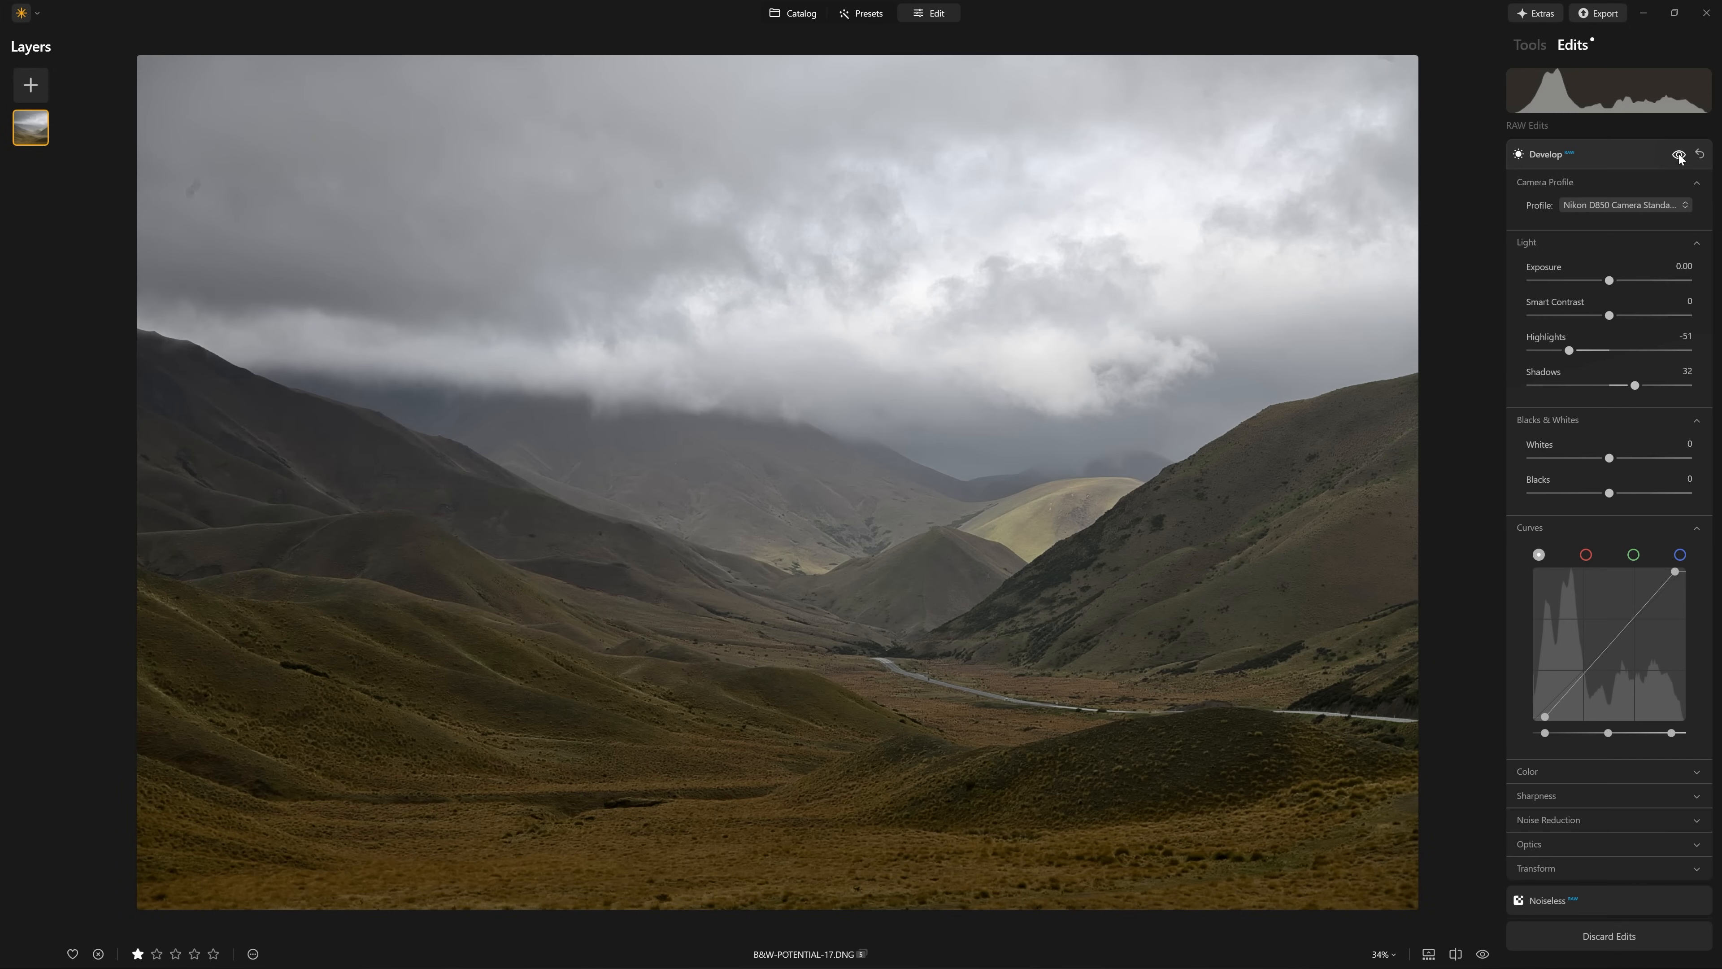
left_click(1678, 155)
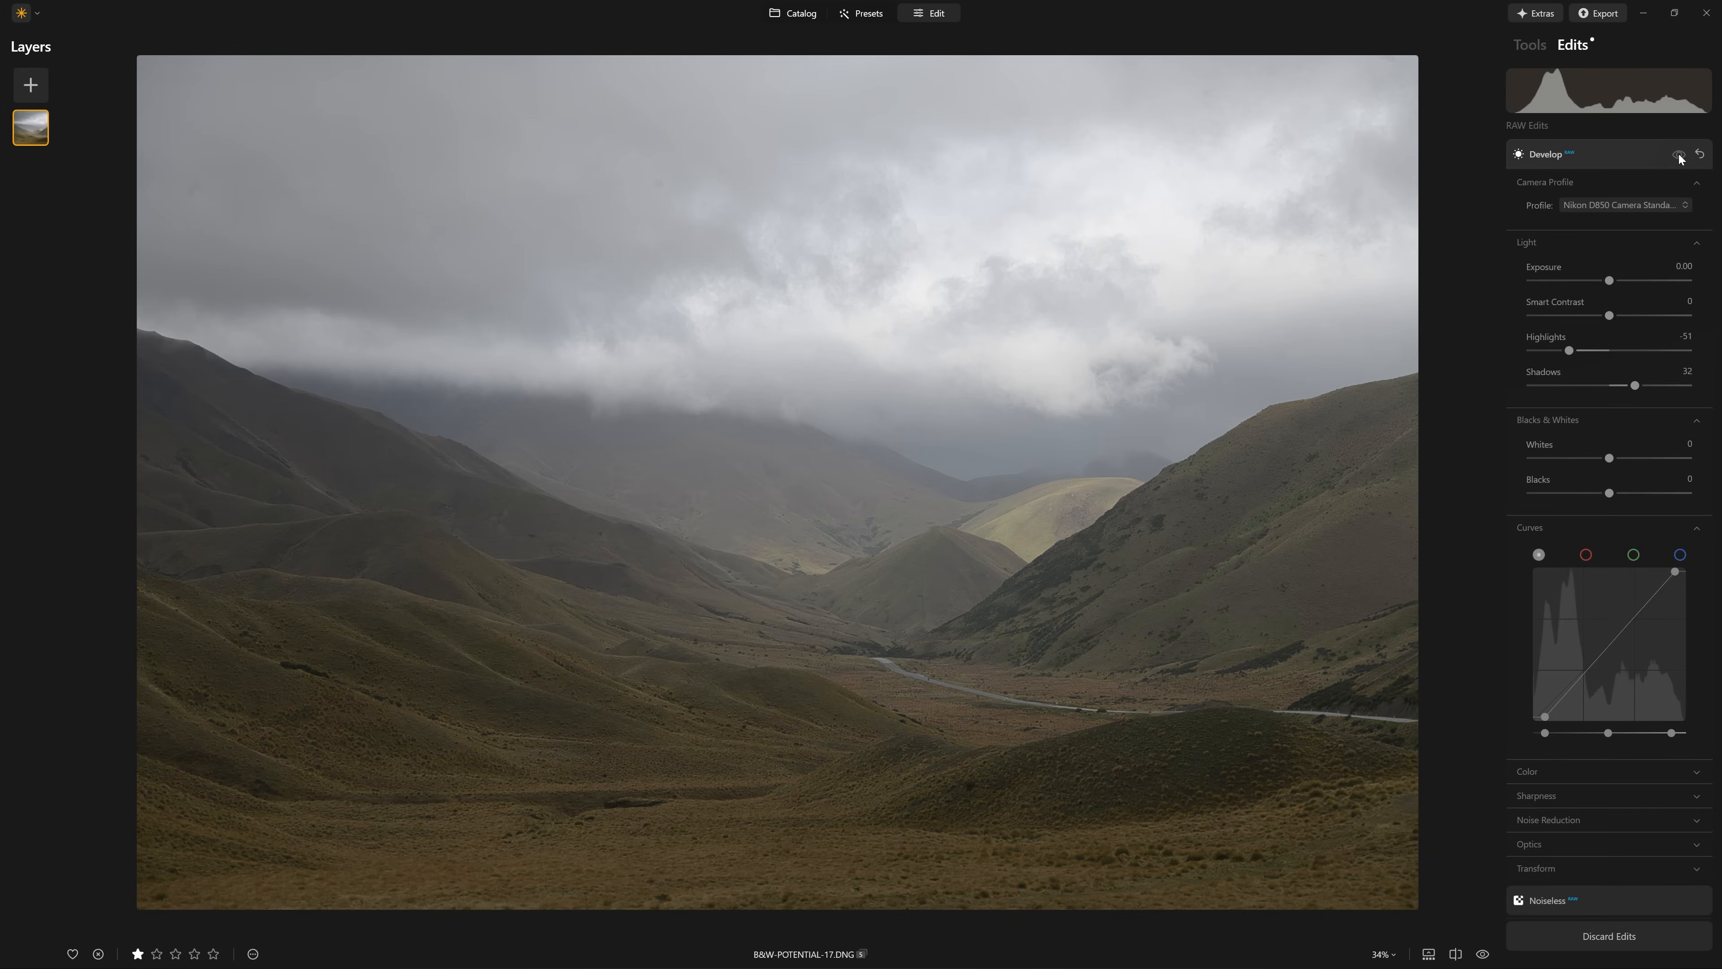
left_click(1679, 155)
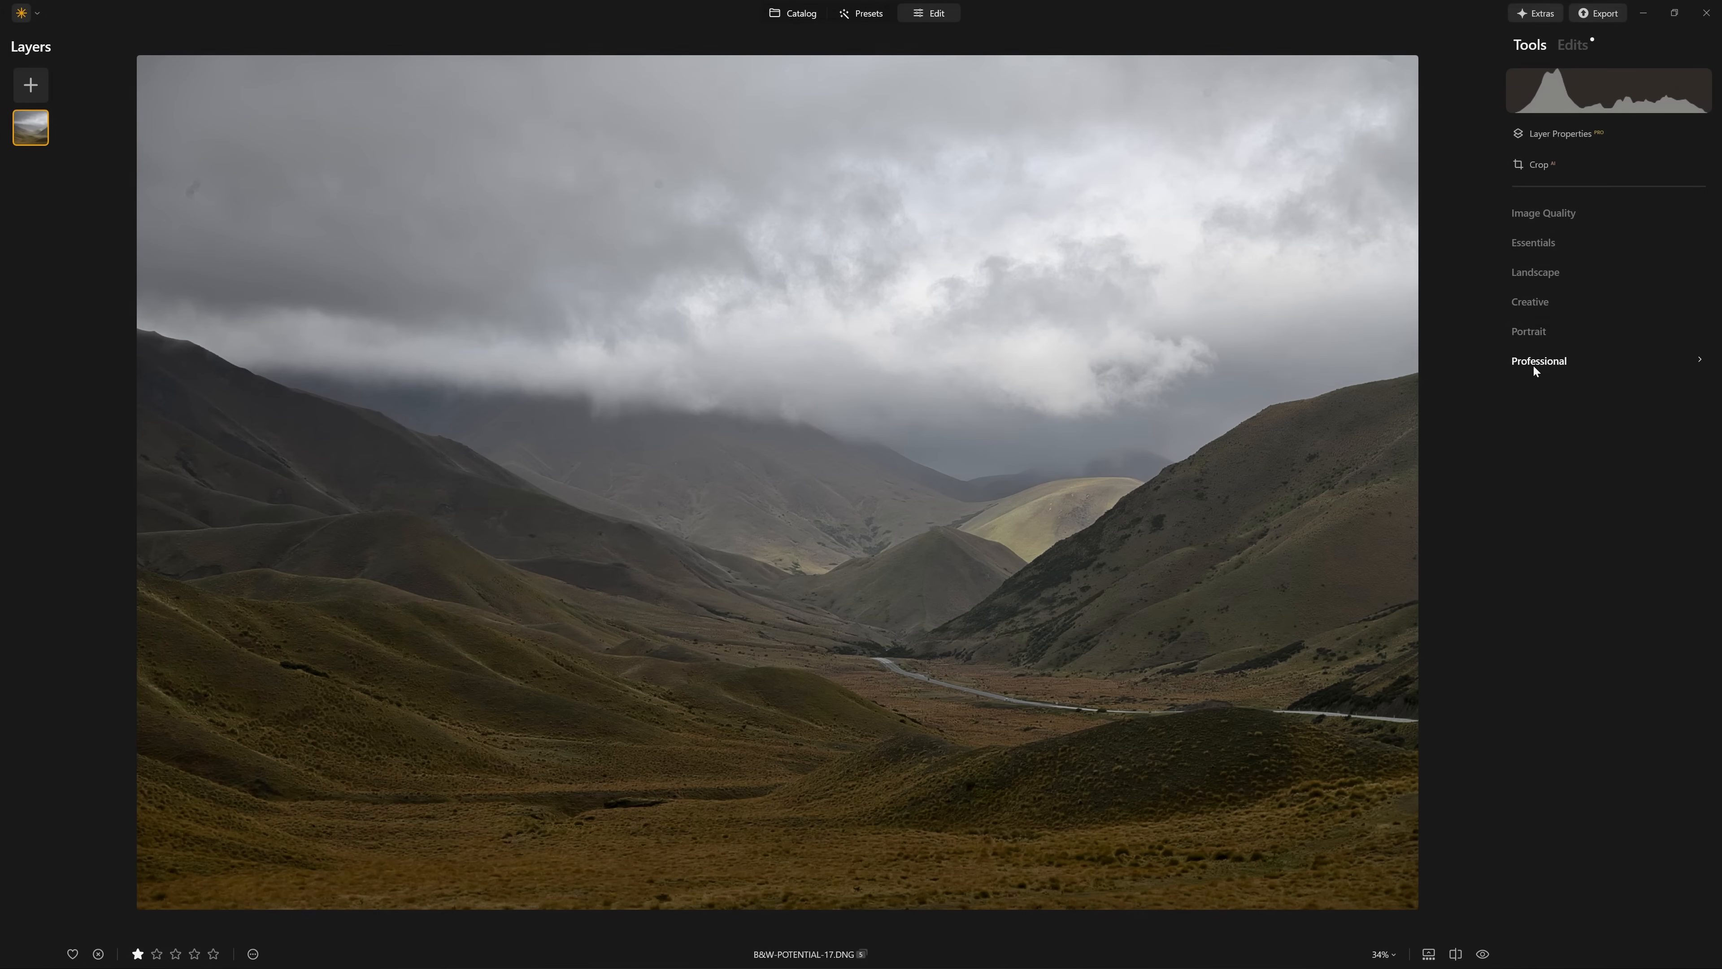
- Start a Supercontrast adjustment with Highlights Contrast at 100 and Midtones Contrast at 57
left_click(1533, 365)
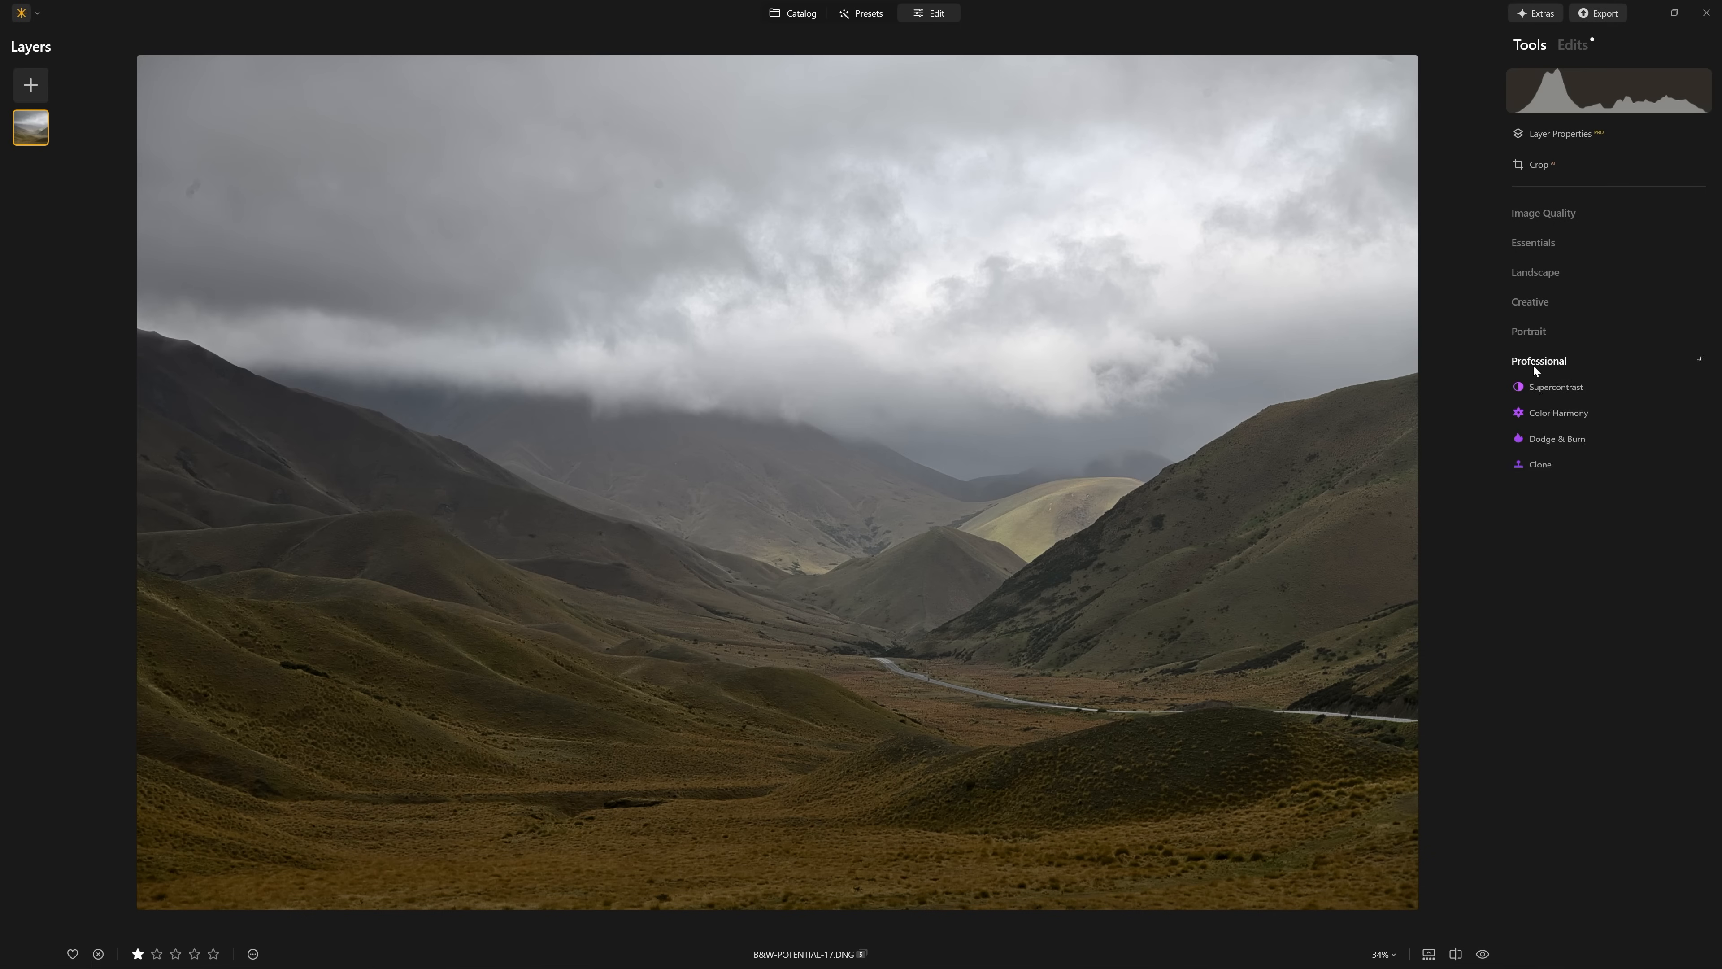
left_click(1552, 394)
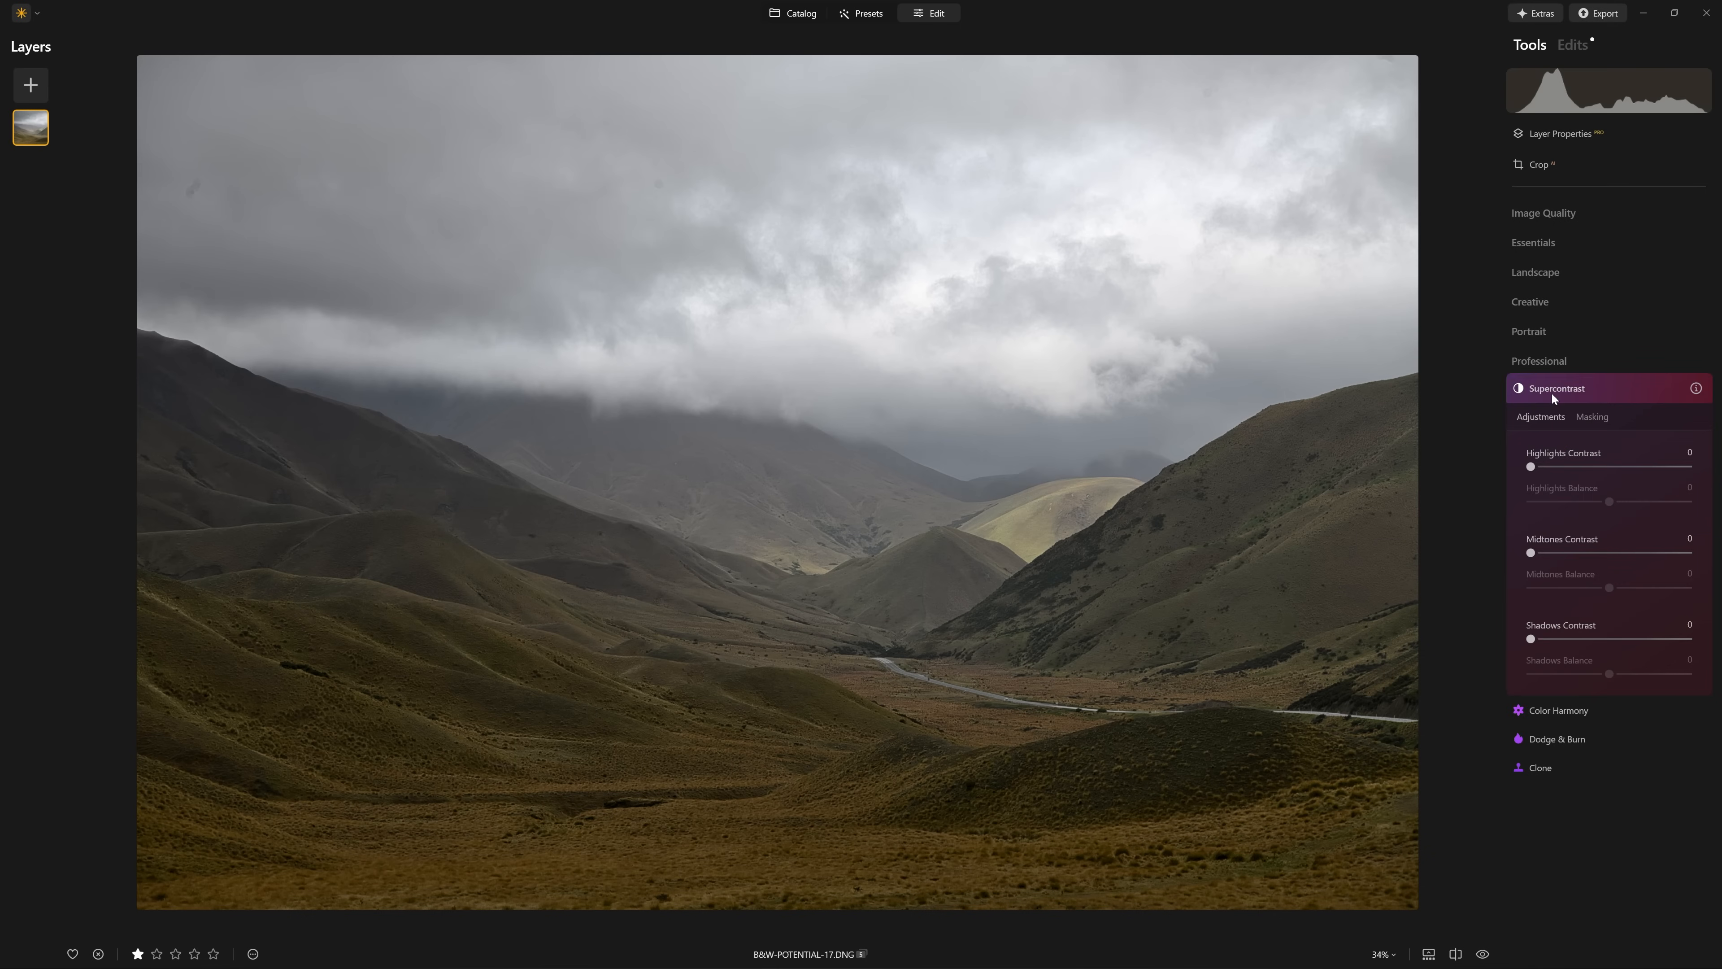
left_click_drag(1545, 468, 1704, 482)
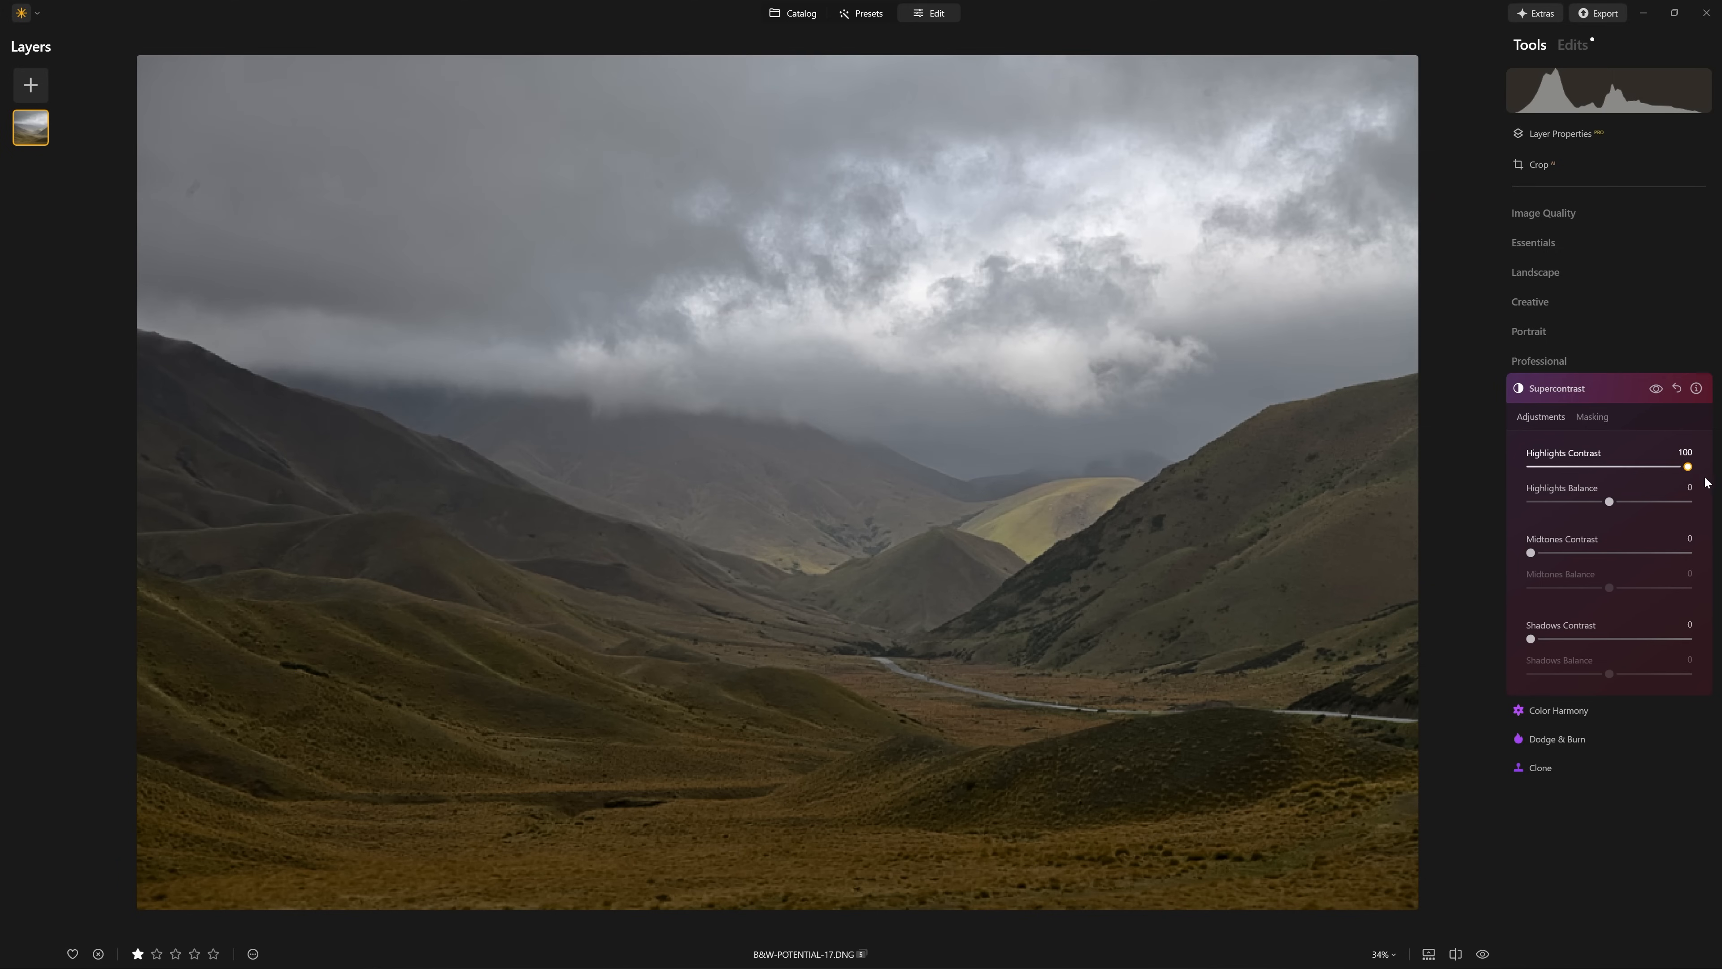
left_click_drag(1530, 553, 1620, 553)
mouse_move(1530, 638)
left_mouse_down()
mouse_move(1619, 638)
mouse_move(1530, 649)
left_mouse_up()
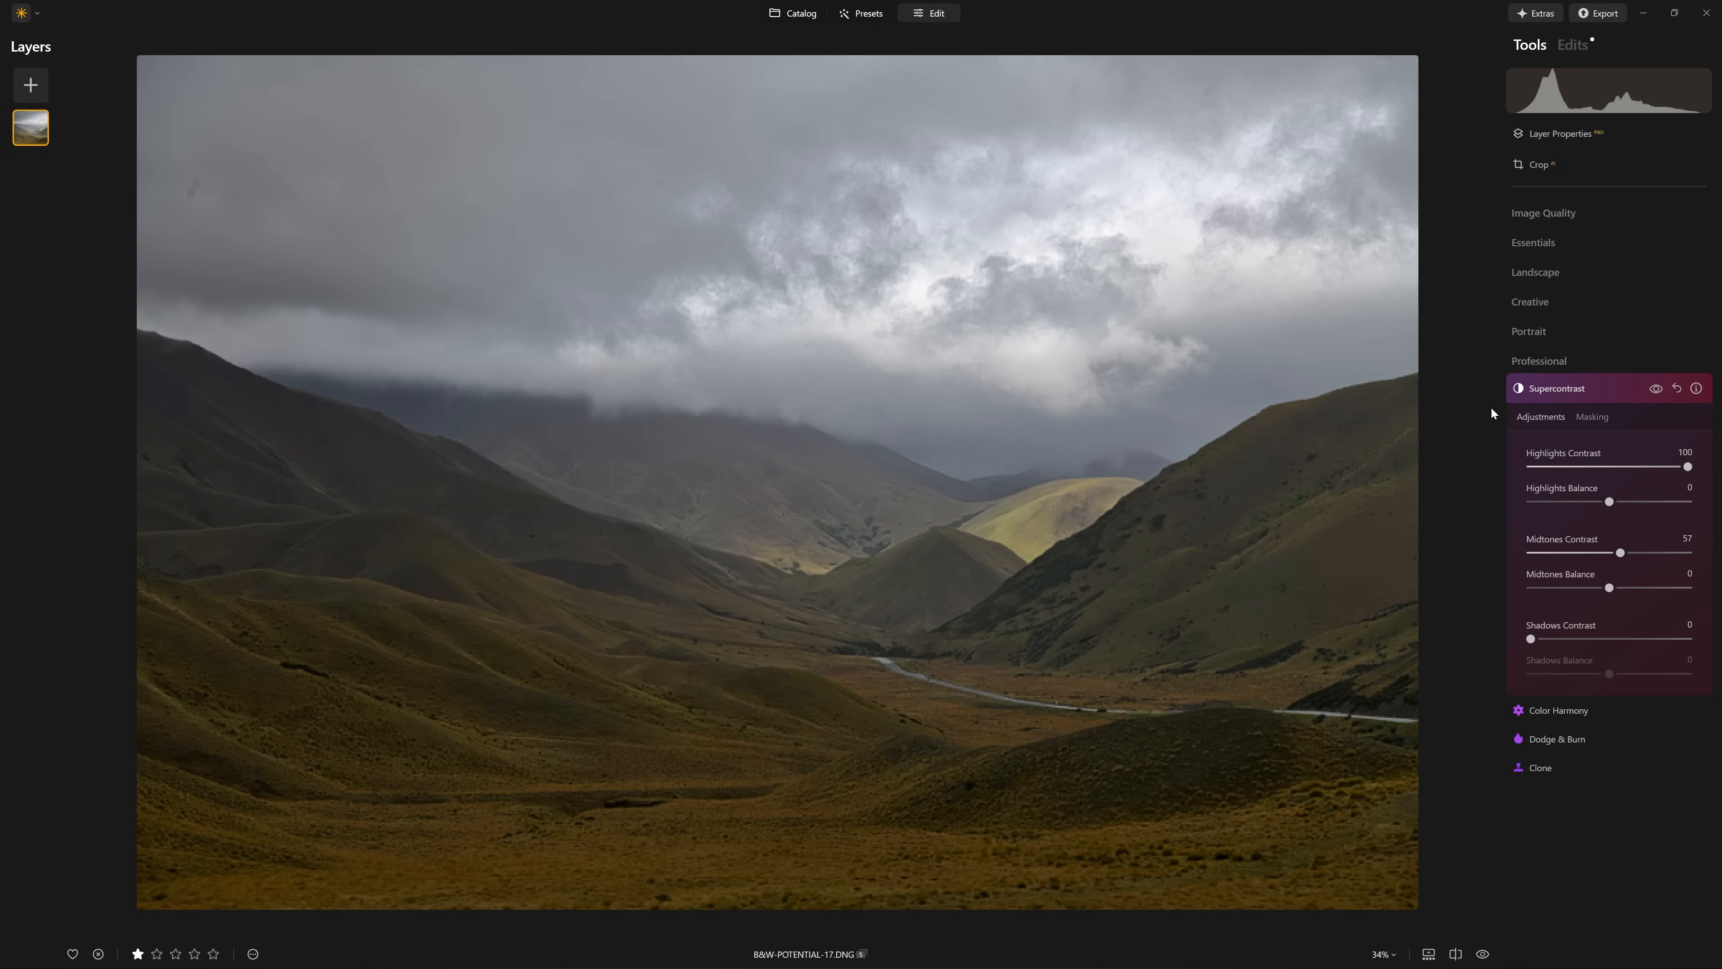
- Refine Supercontrast to Highlights Contrast 91, Highlights Balance 25, Midtones Balance 62, Shadows Contrast 100 and Shadows Balance 0
mouse_move(1608, 501)
left_mouse_down()
mouse_move(1536, 501)
mouse_move(1656, 492)
mouse_move(1619, 495)
left_mouse_up()
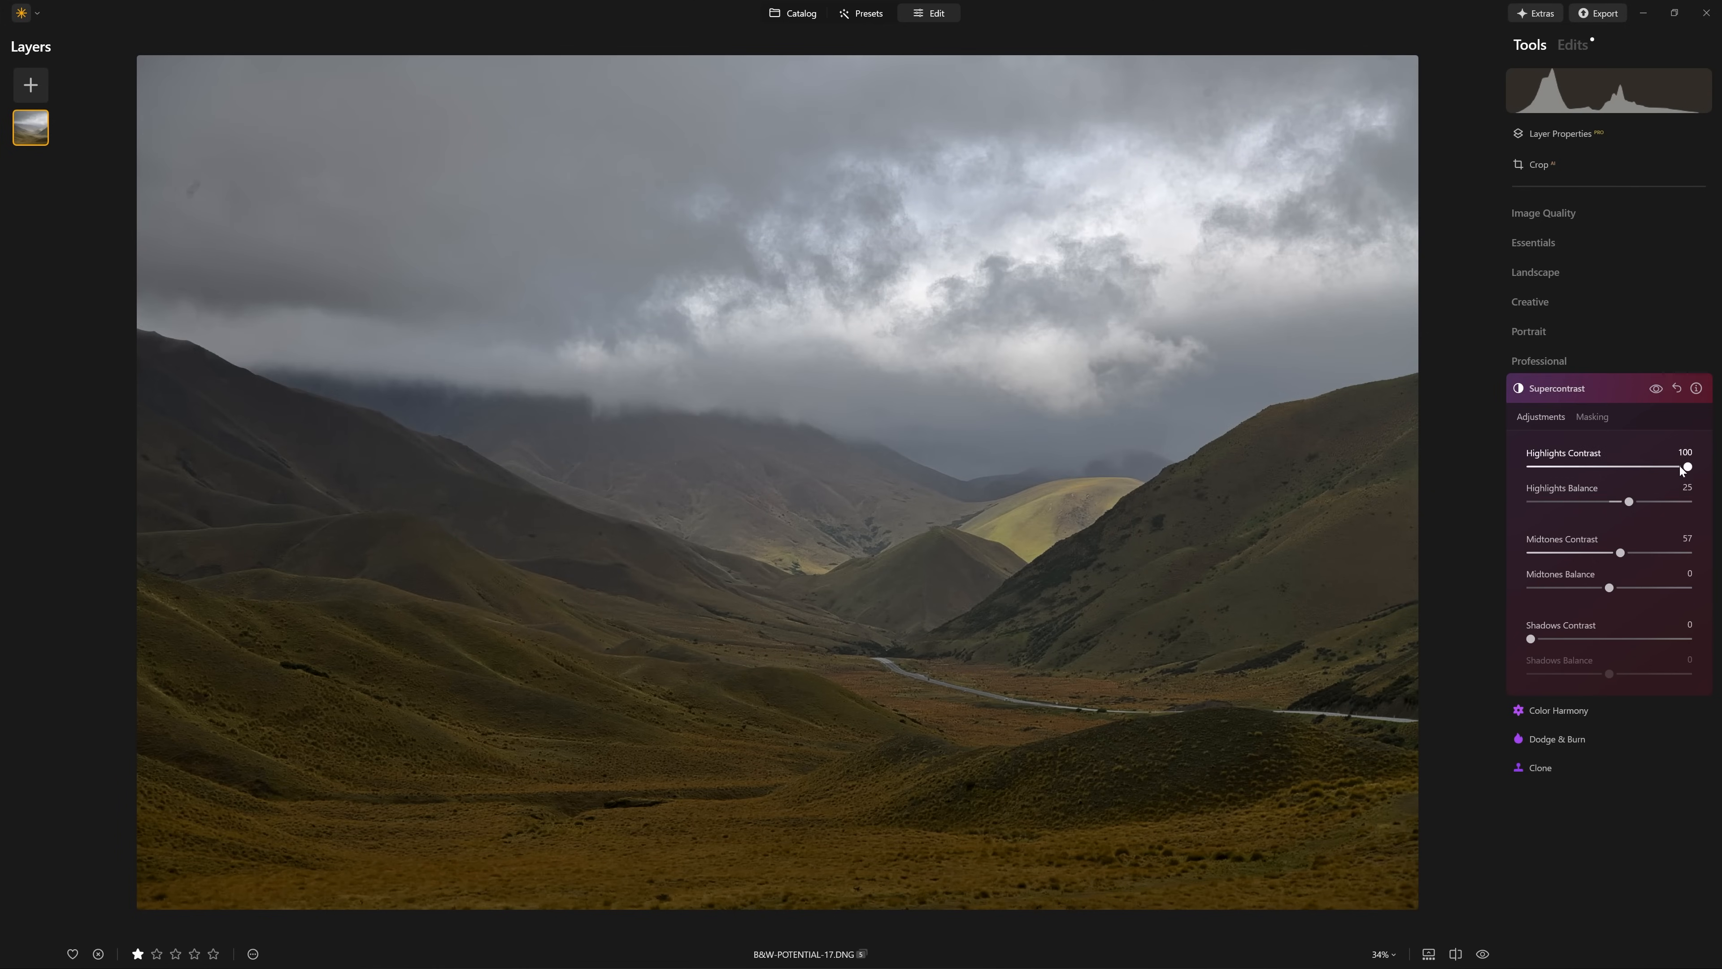
mouse_move(1682, 473)
left_mouse_down()
mouse_move(1611, 473)
mouse_move(1674, 473)
left_mouse_up()
left_click_drag(1609, 589, 1661, 615)
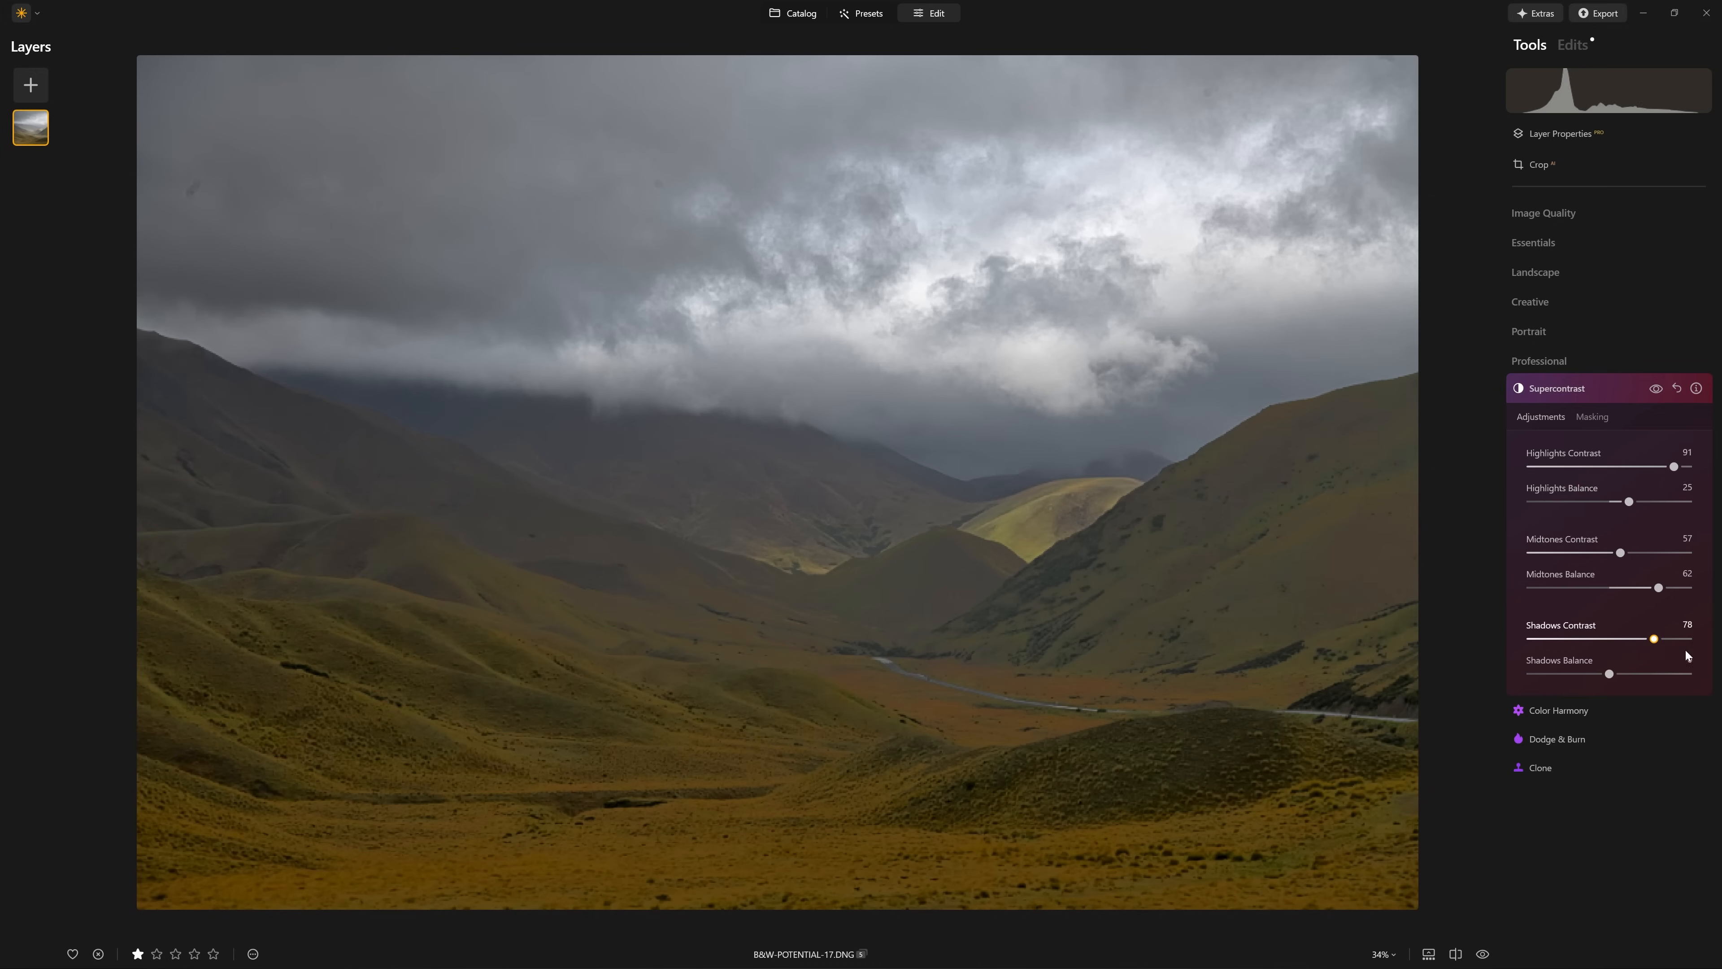
left_click_drag(1530, 638, 1645, 675)
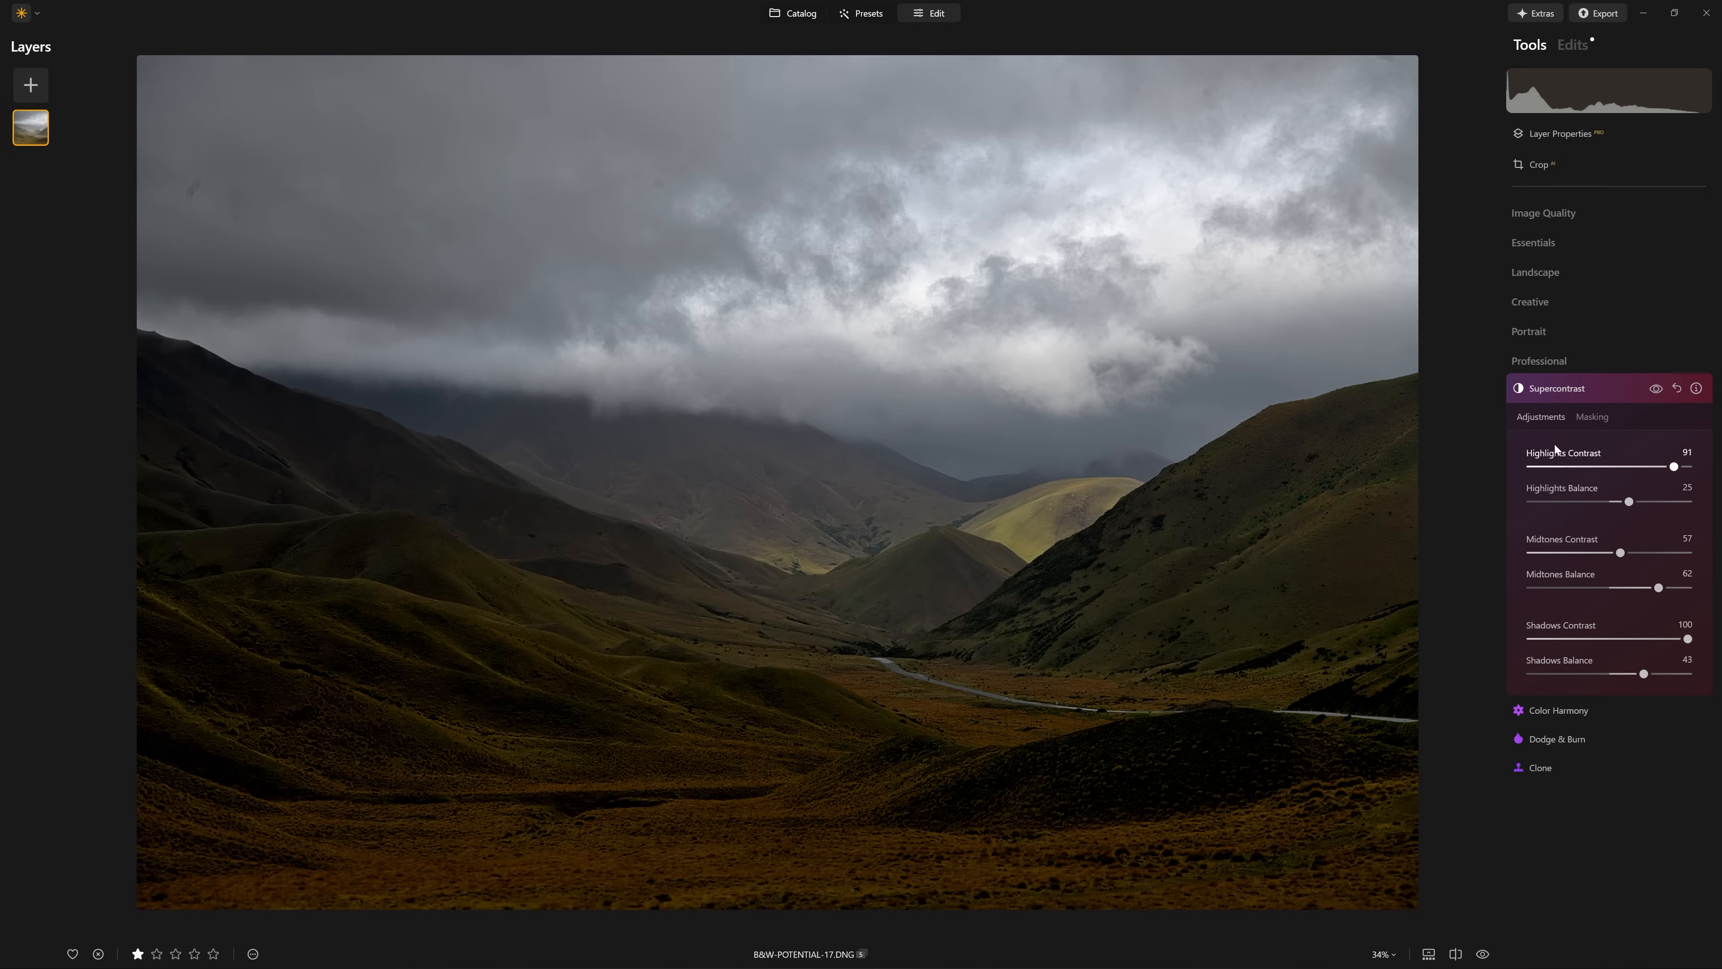
double_click(1643, 673)
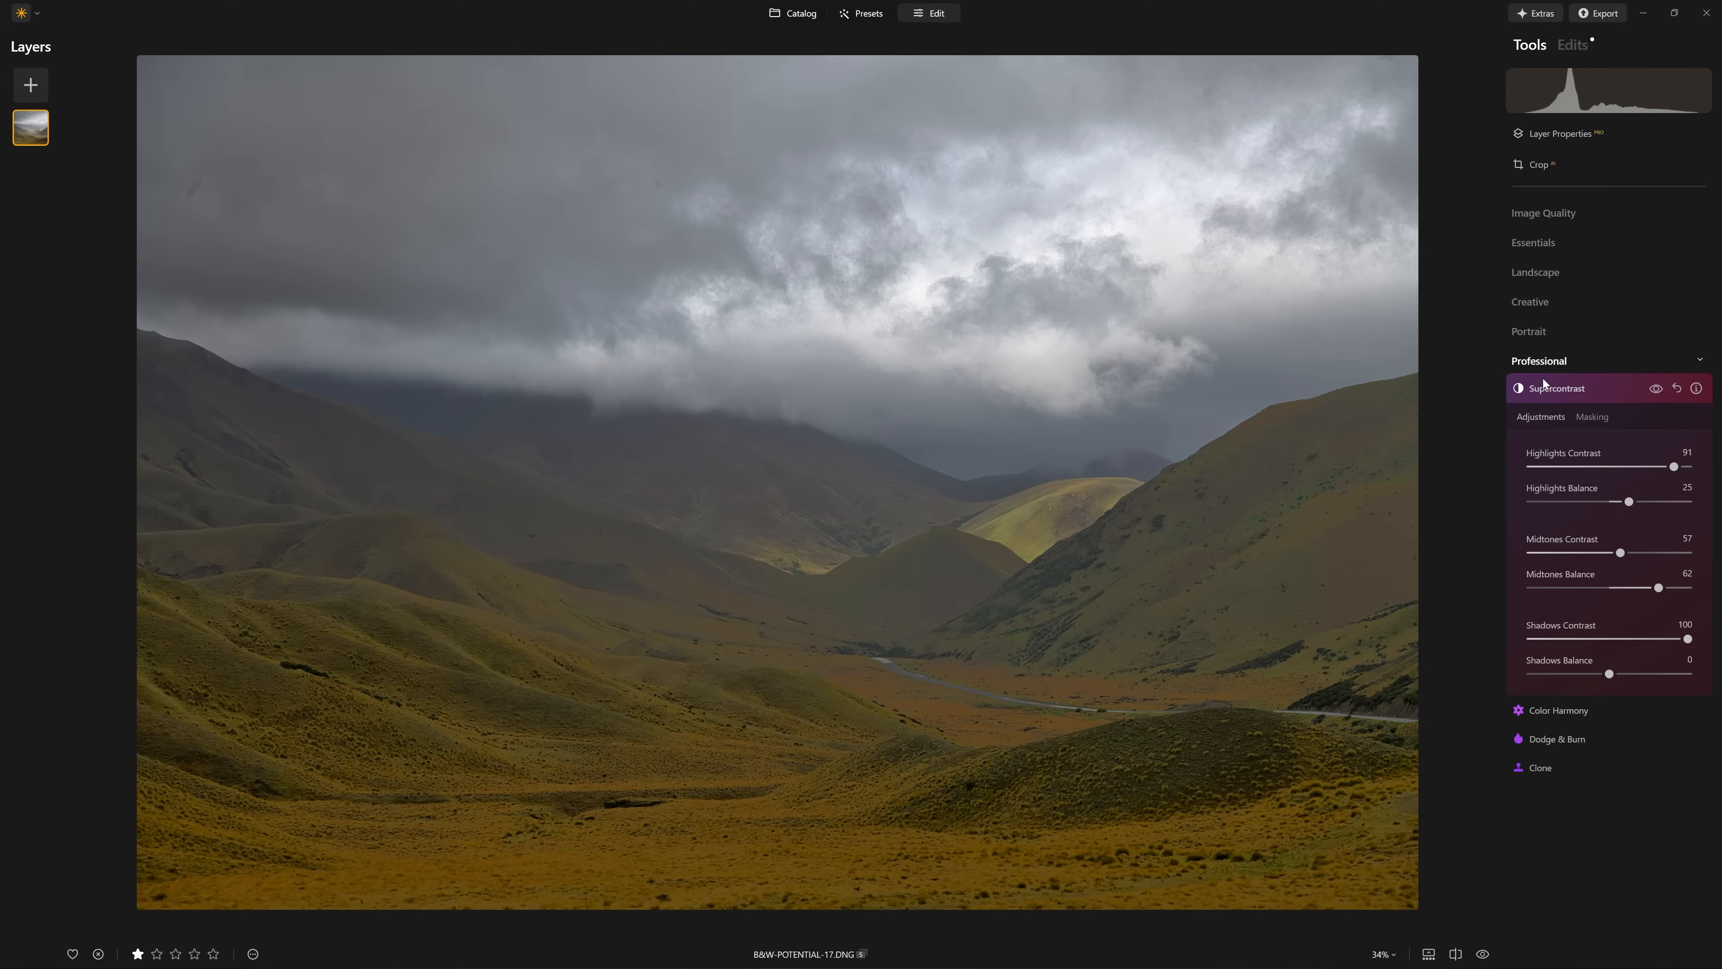
- Limit Supercontrast to the sky with a linear gradient mask fading out near the mountain ridgeline, and close the tool
left_click(1593, 416)
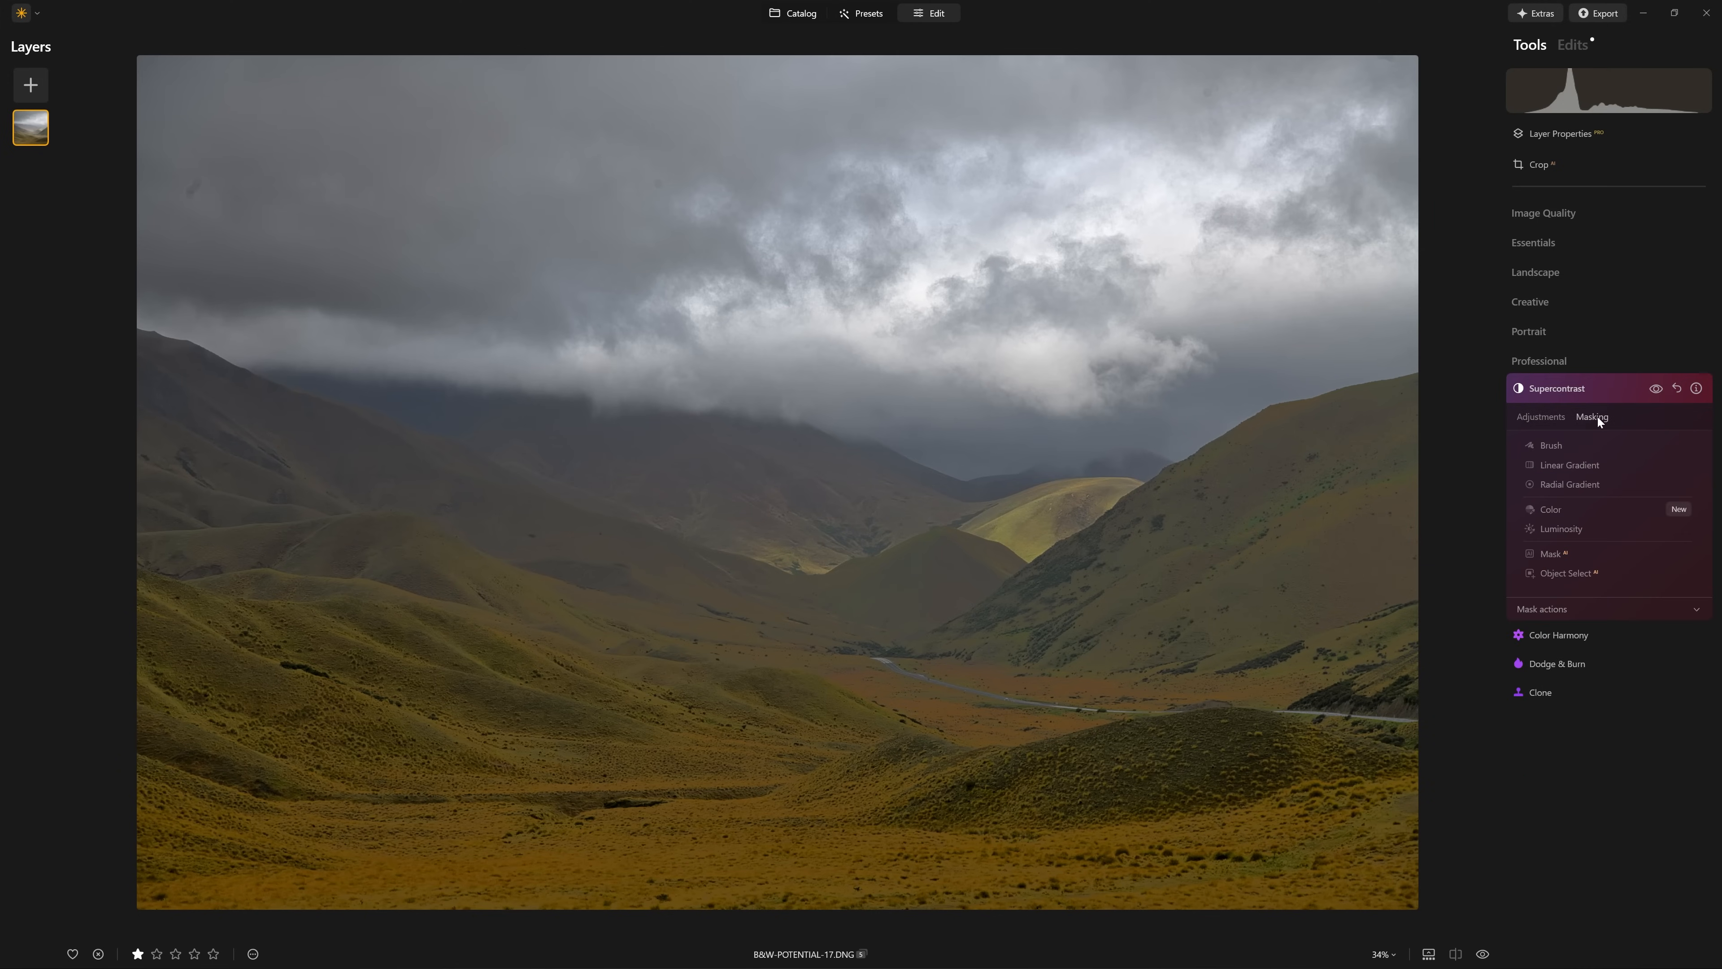
left_click(1551, 466)
left_click_drag(967, 151, 953, 437)
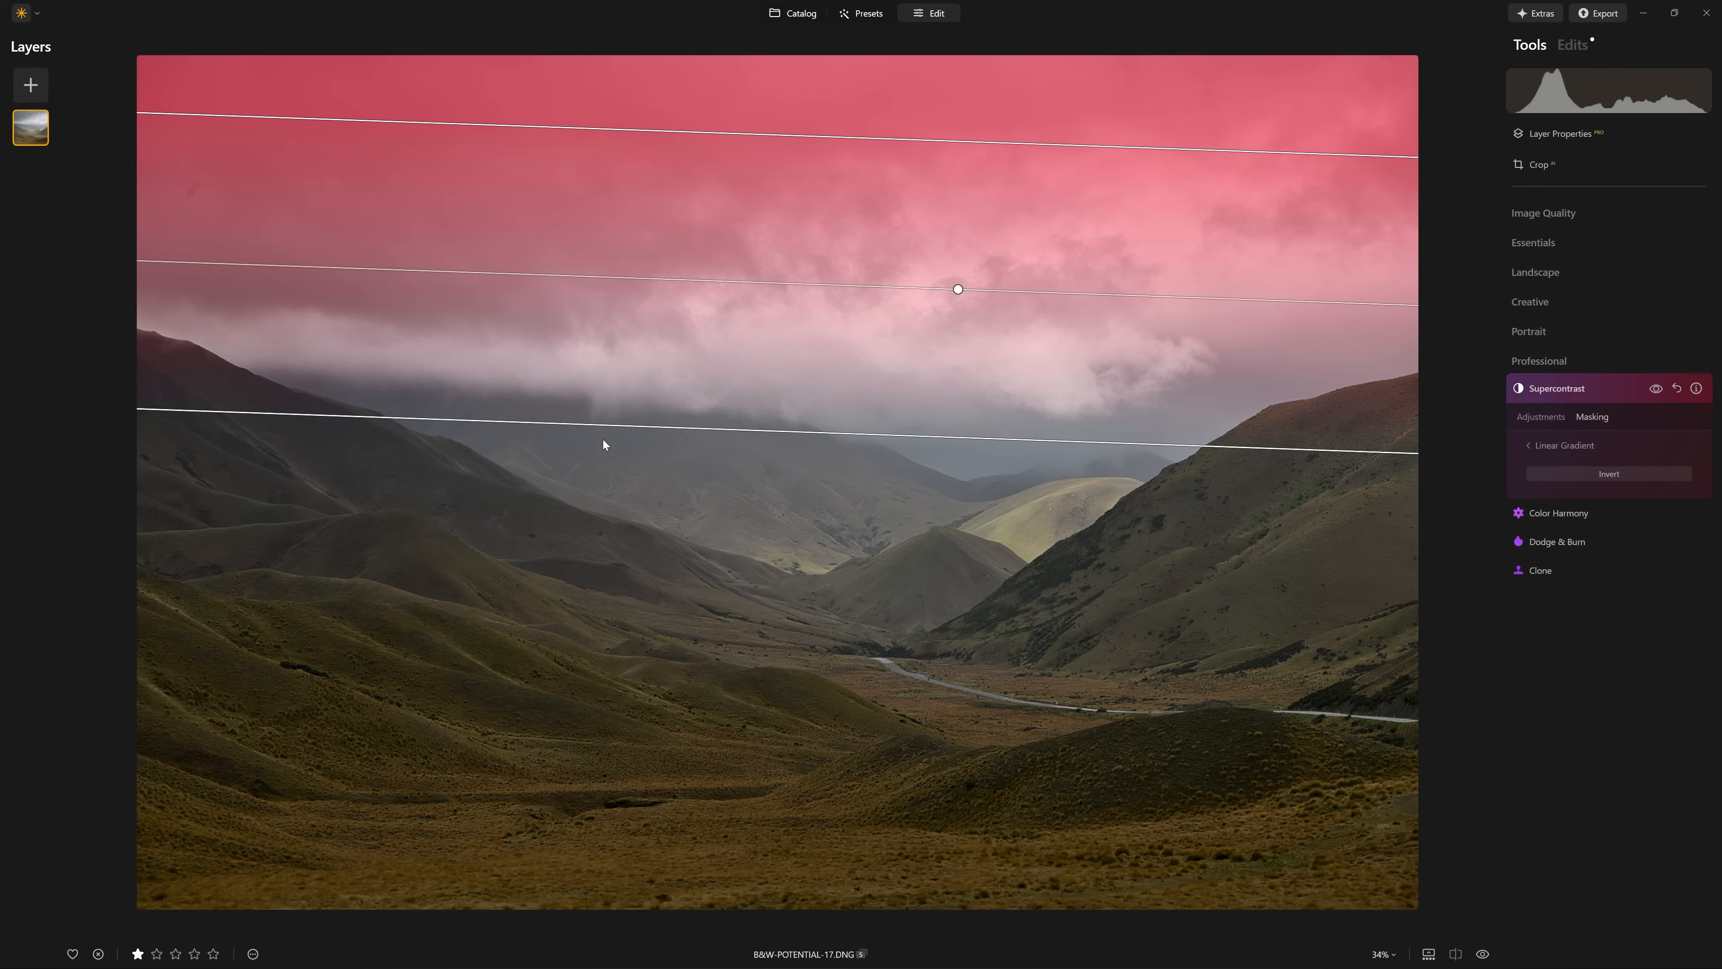
left_click(1627, 389)
- Review the applied Supercontrast edit by comparing the photo with and without it
left_click(1575, 45)
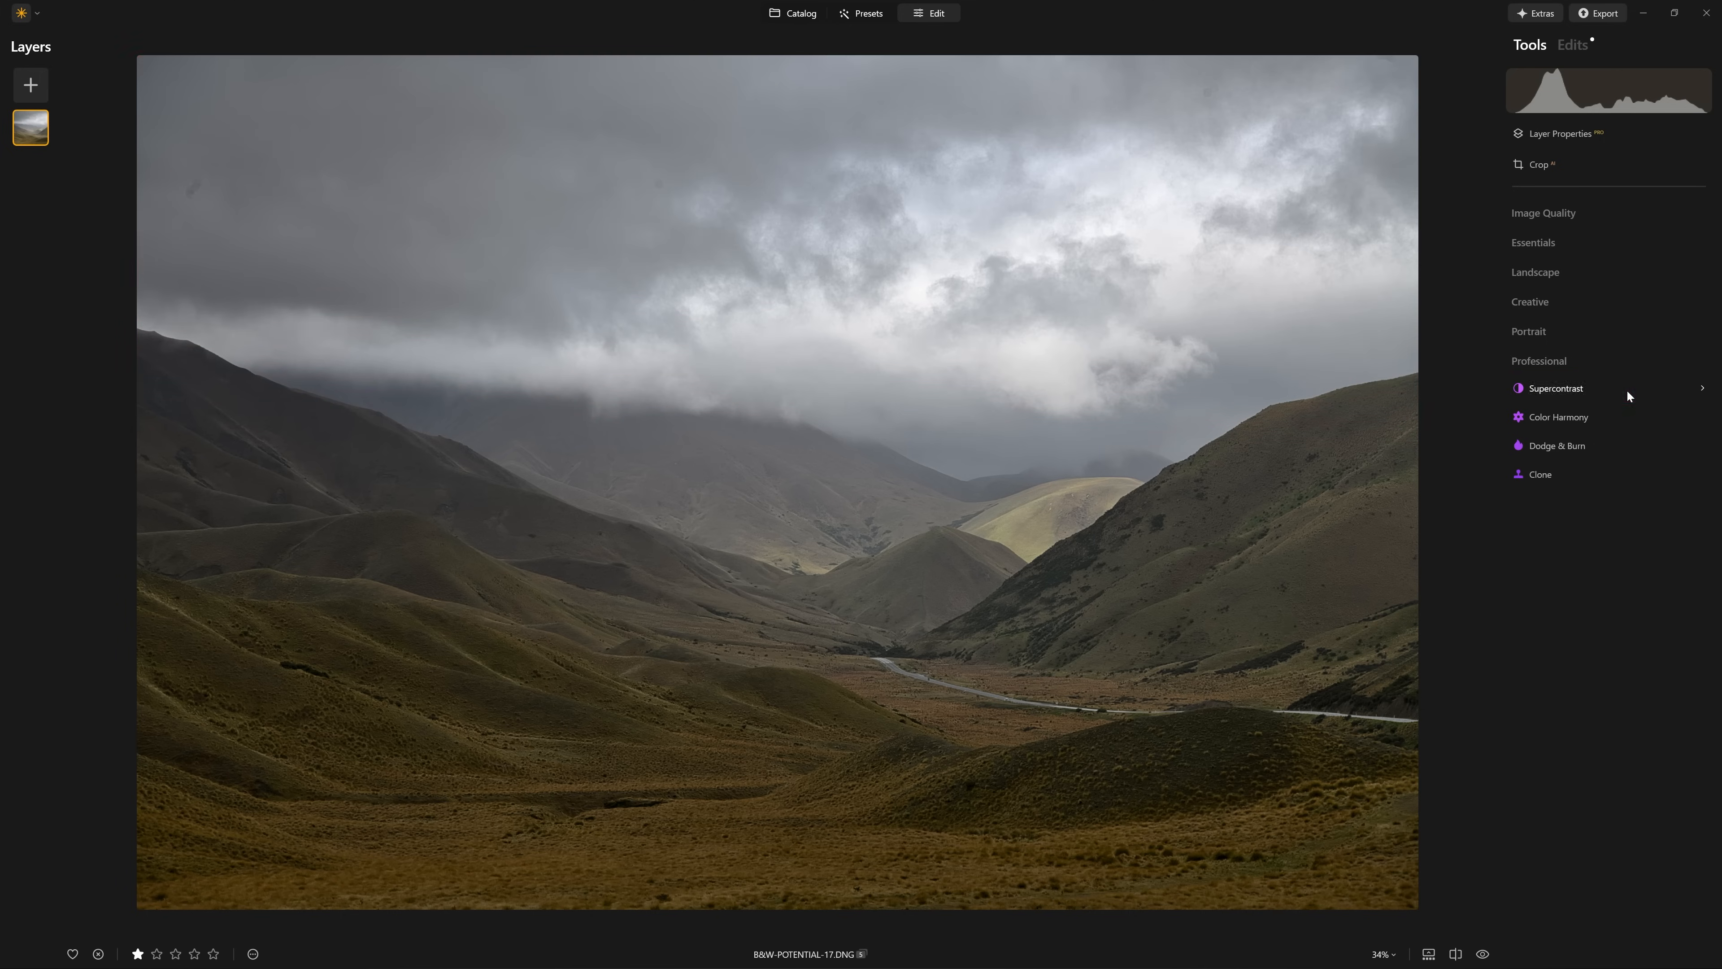
left_click(1640, 139)
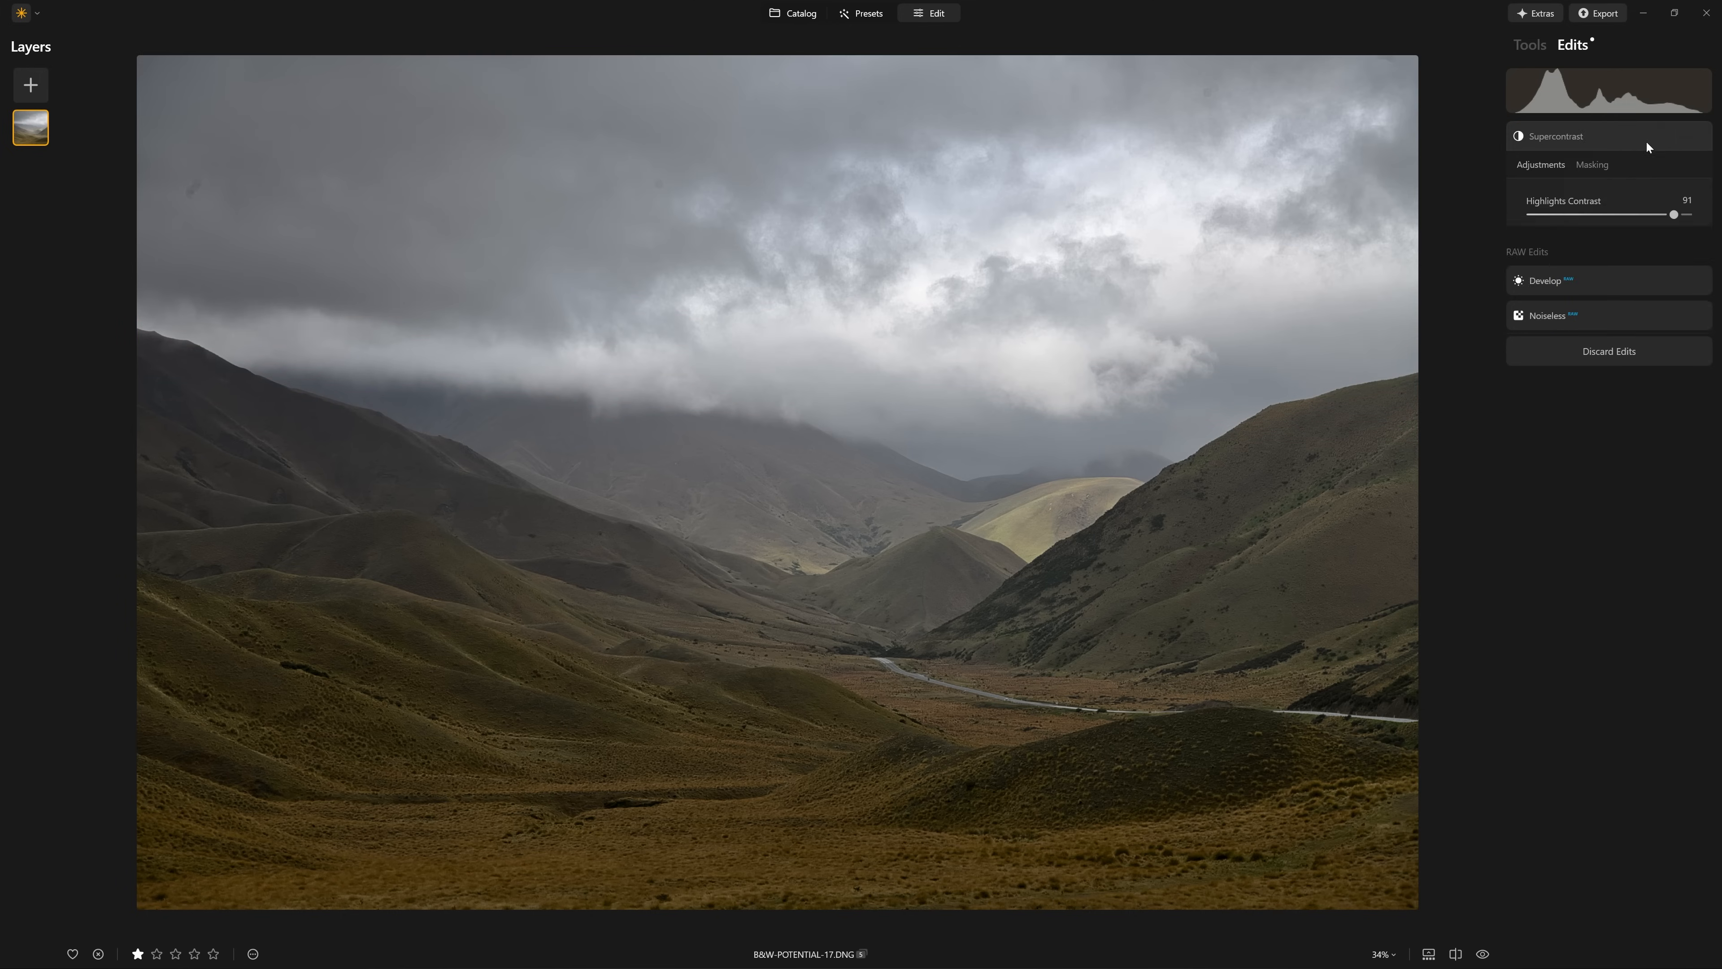
left_click(1627, 139)
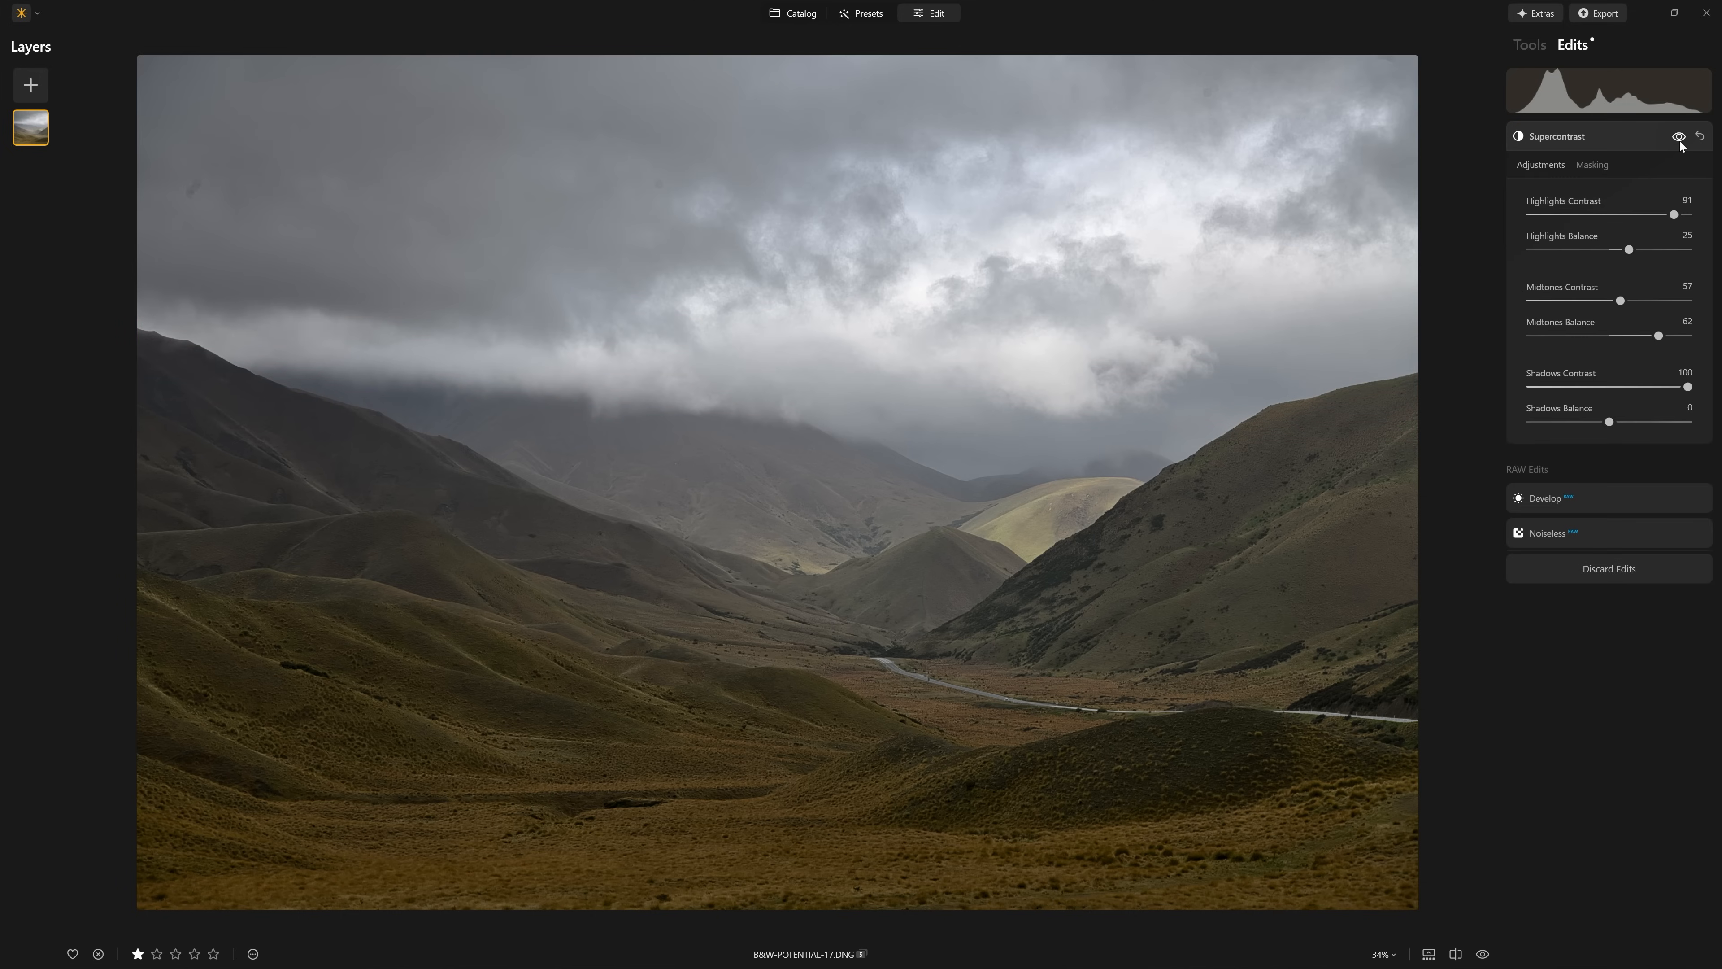
left_click(1678, 138)
left_click(1677, 139)
left_click(1612, 141)
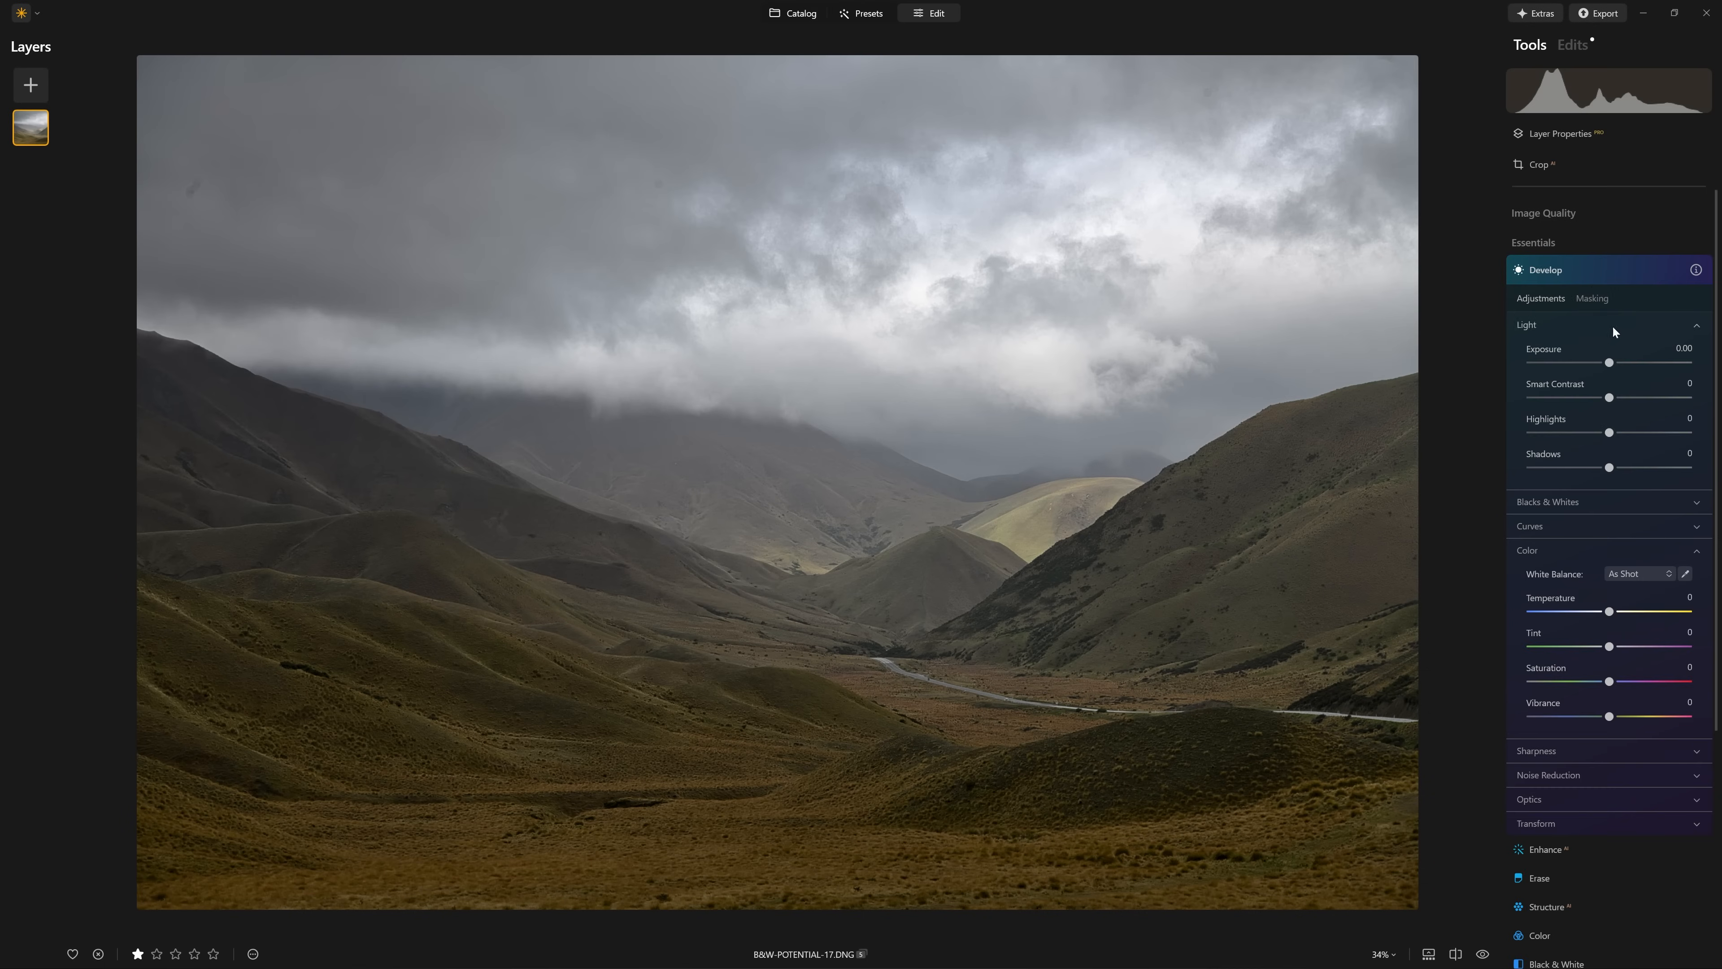
- Try an S-curve in the Essentials Develop tool, lifting the brighter tones and darkening the shadows of the color photo
scroll(1641, 611, "down", 3)
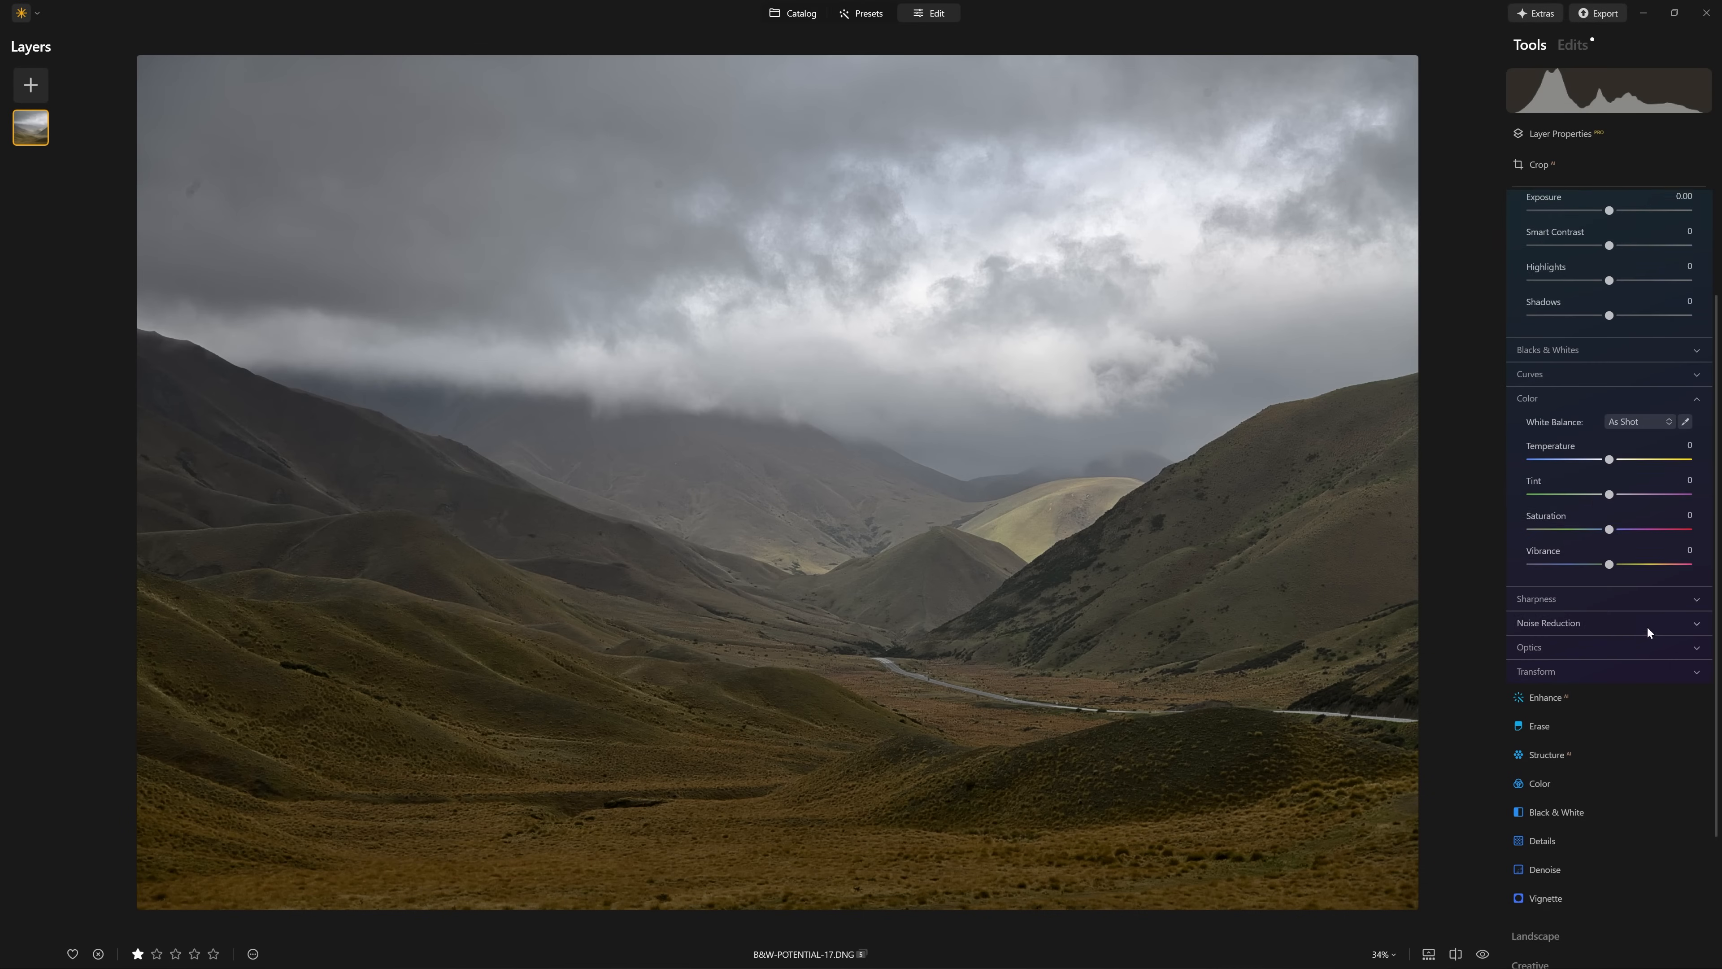
left_click(1588, 364)
left_click_drag(1565, 528, 1563, 535)
left_click_drag(1641, 468, 1633, 457)
left_click_drag(1560, 537, 1577, 538)
left_click_drag(1633, 452, 1618, 453)
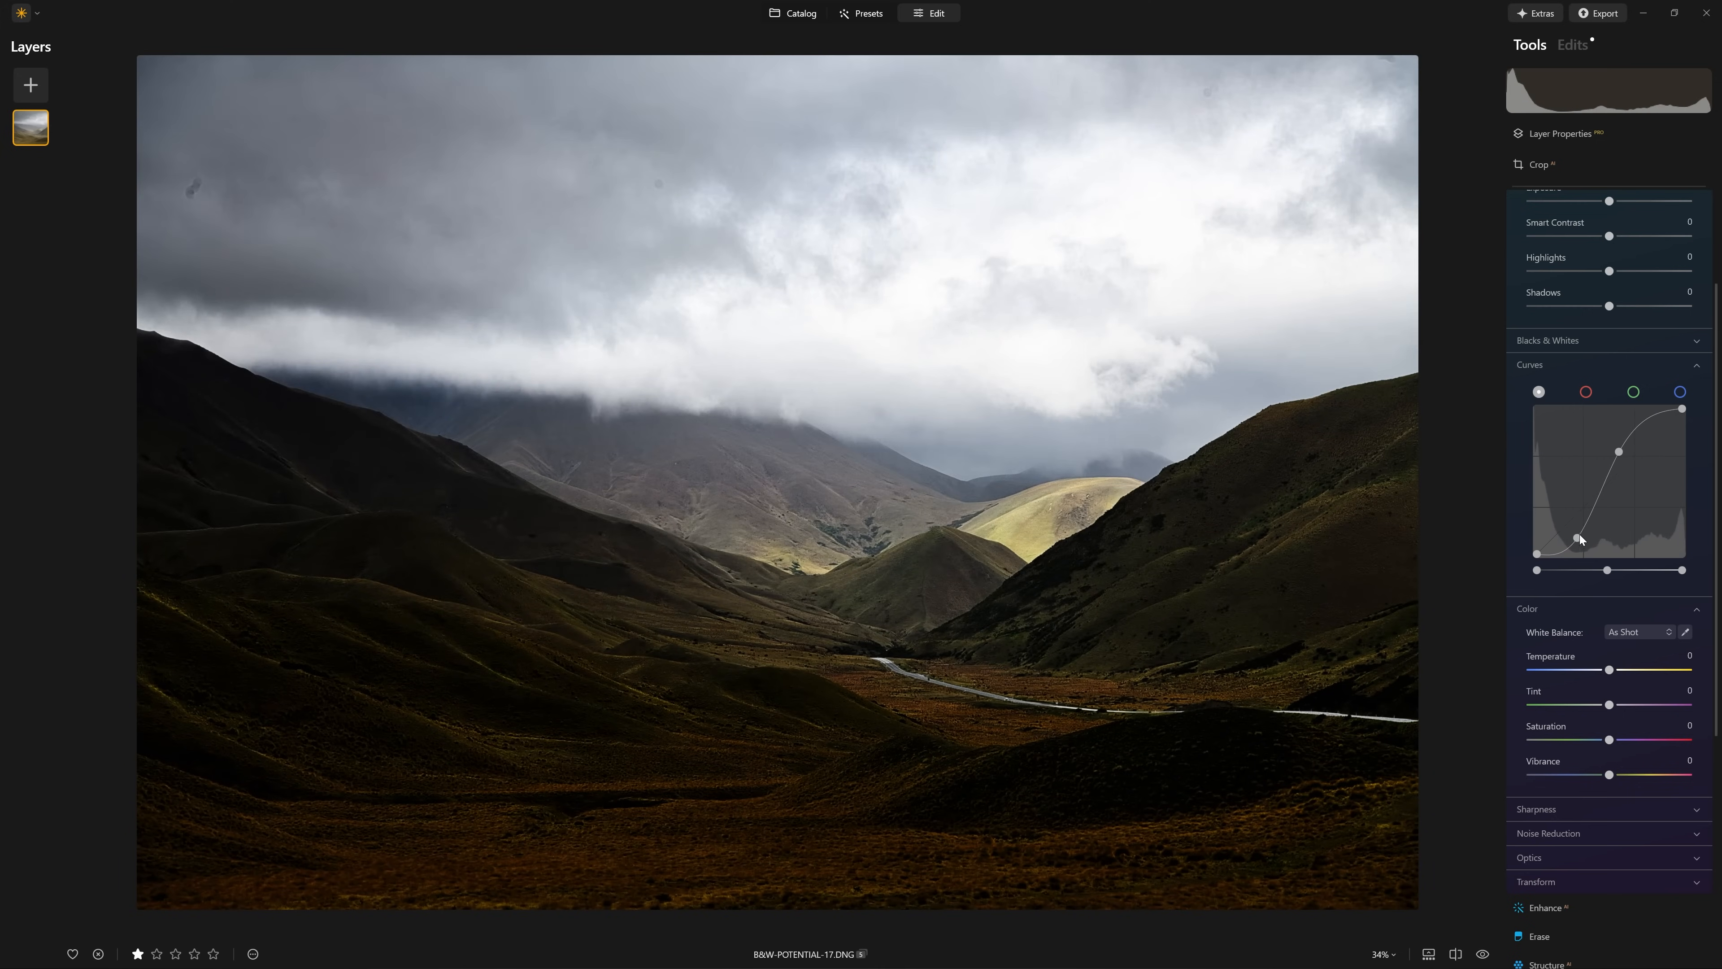
left_click_drag(1578, 537, 1559, 536)
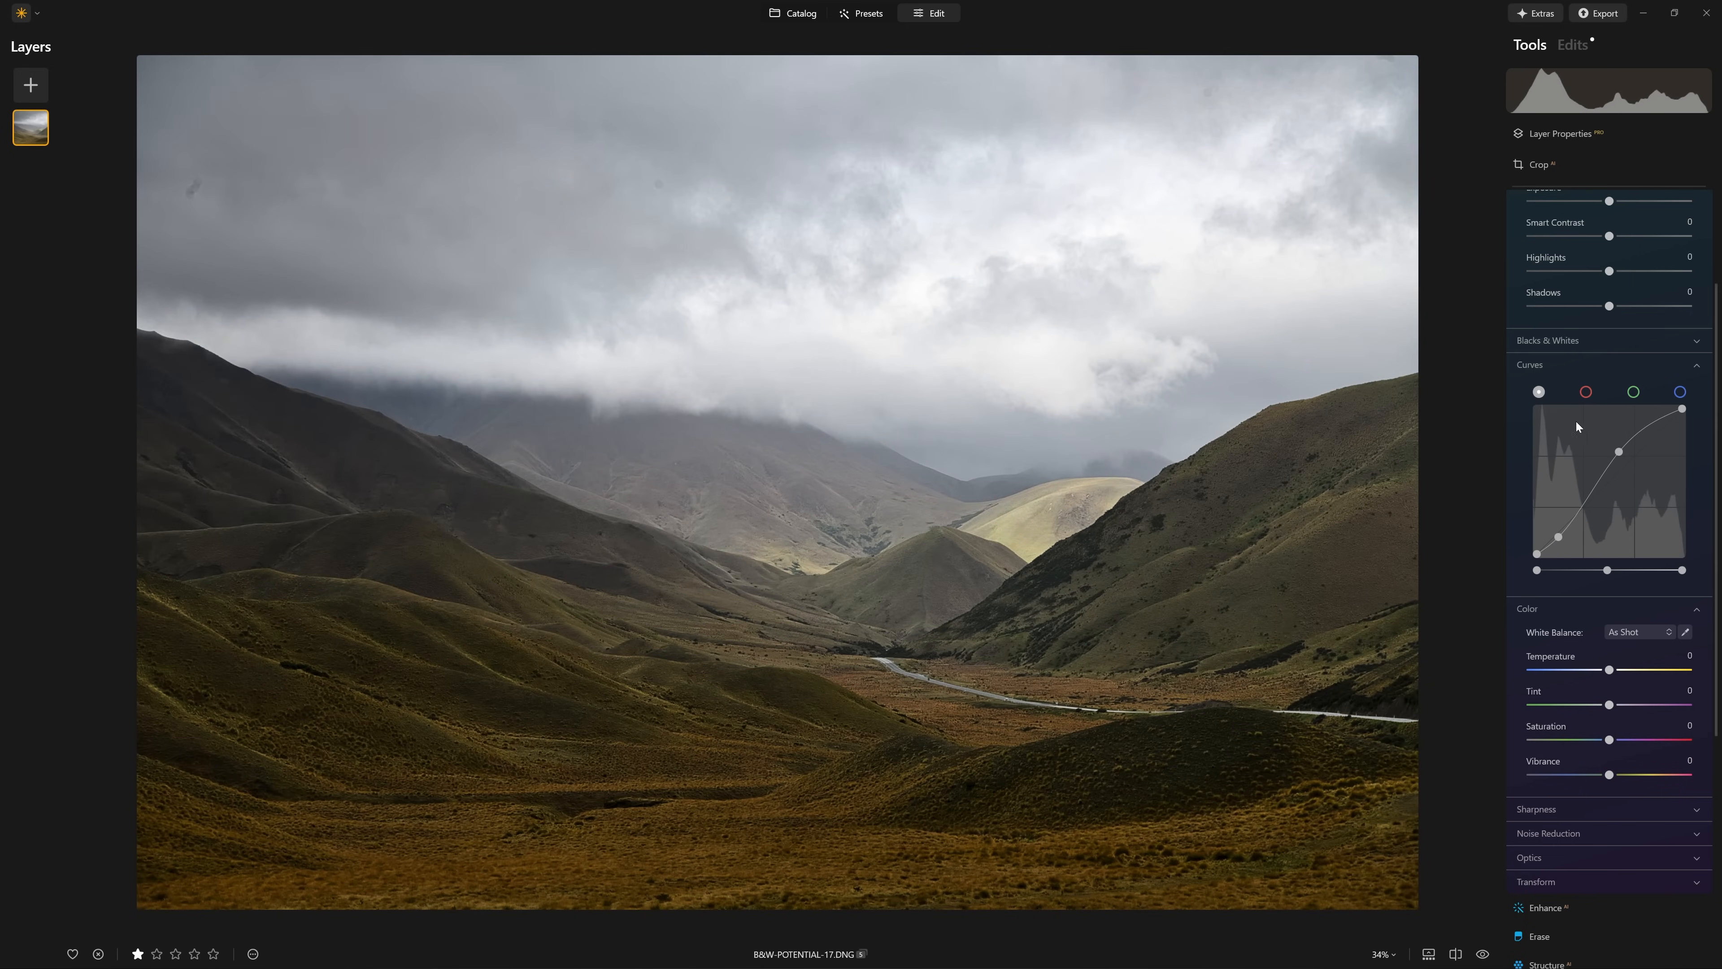
- Try reshaping the S-curve to darken the foreground to near black, and inspect the color shifts in the clouds up close
left_click_drag(1622, 451, 1647, 435)
left_click_drag(1559, 537, 1591, 524)
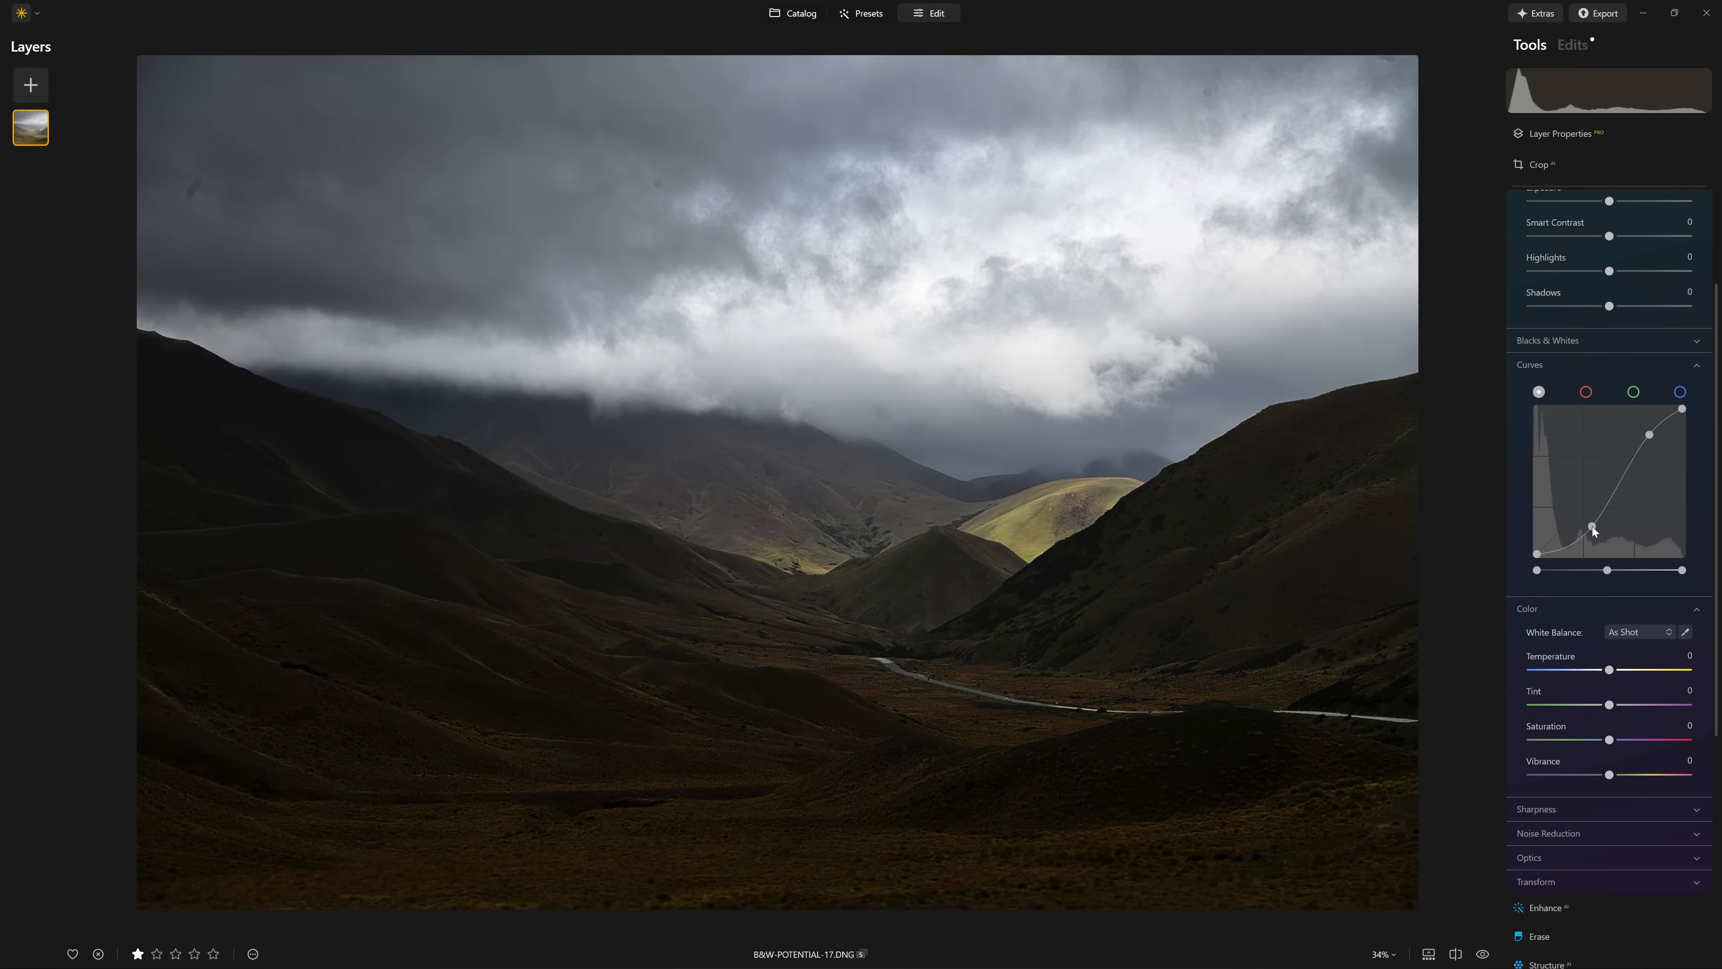
left_click_drag(1593, 530, 1606, 531)
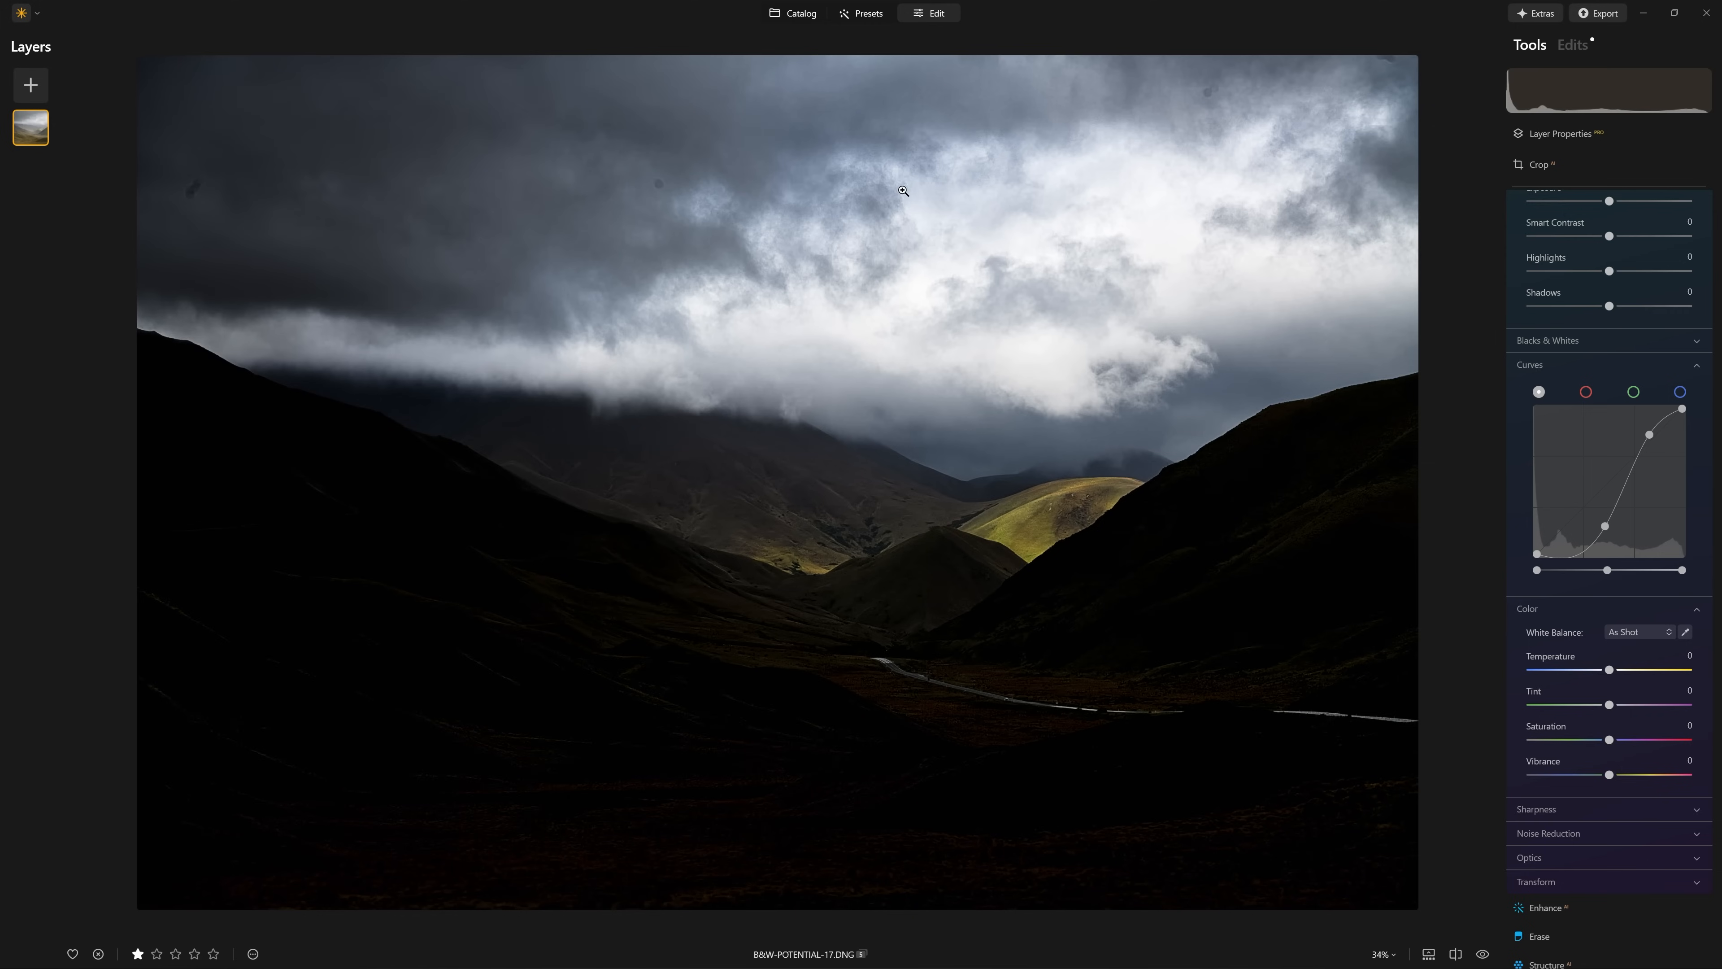
scroll(600, 169, "up", 5)
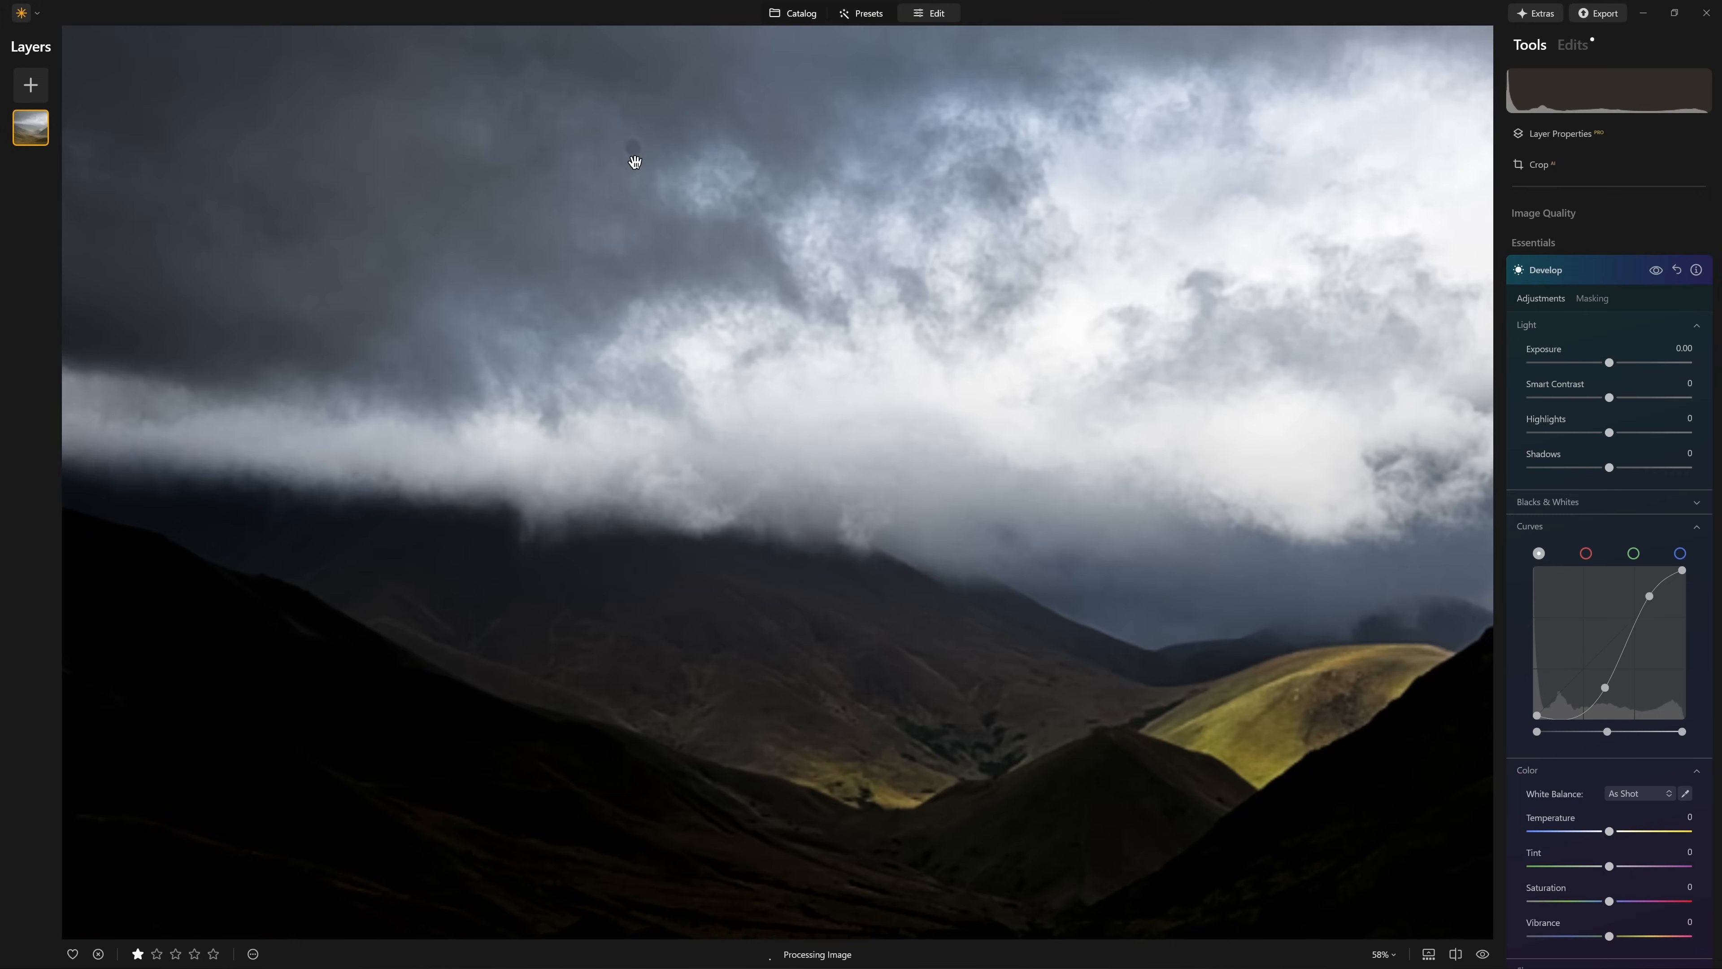
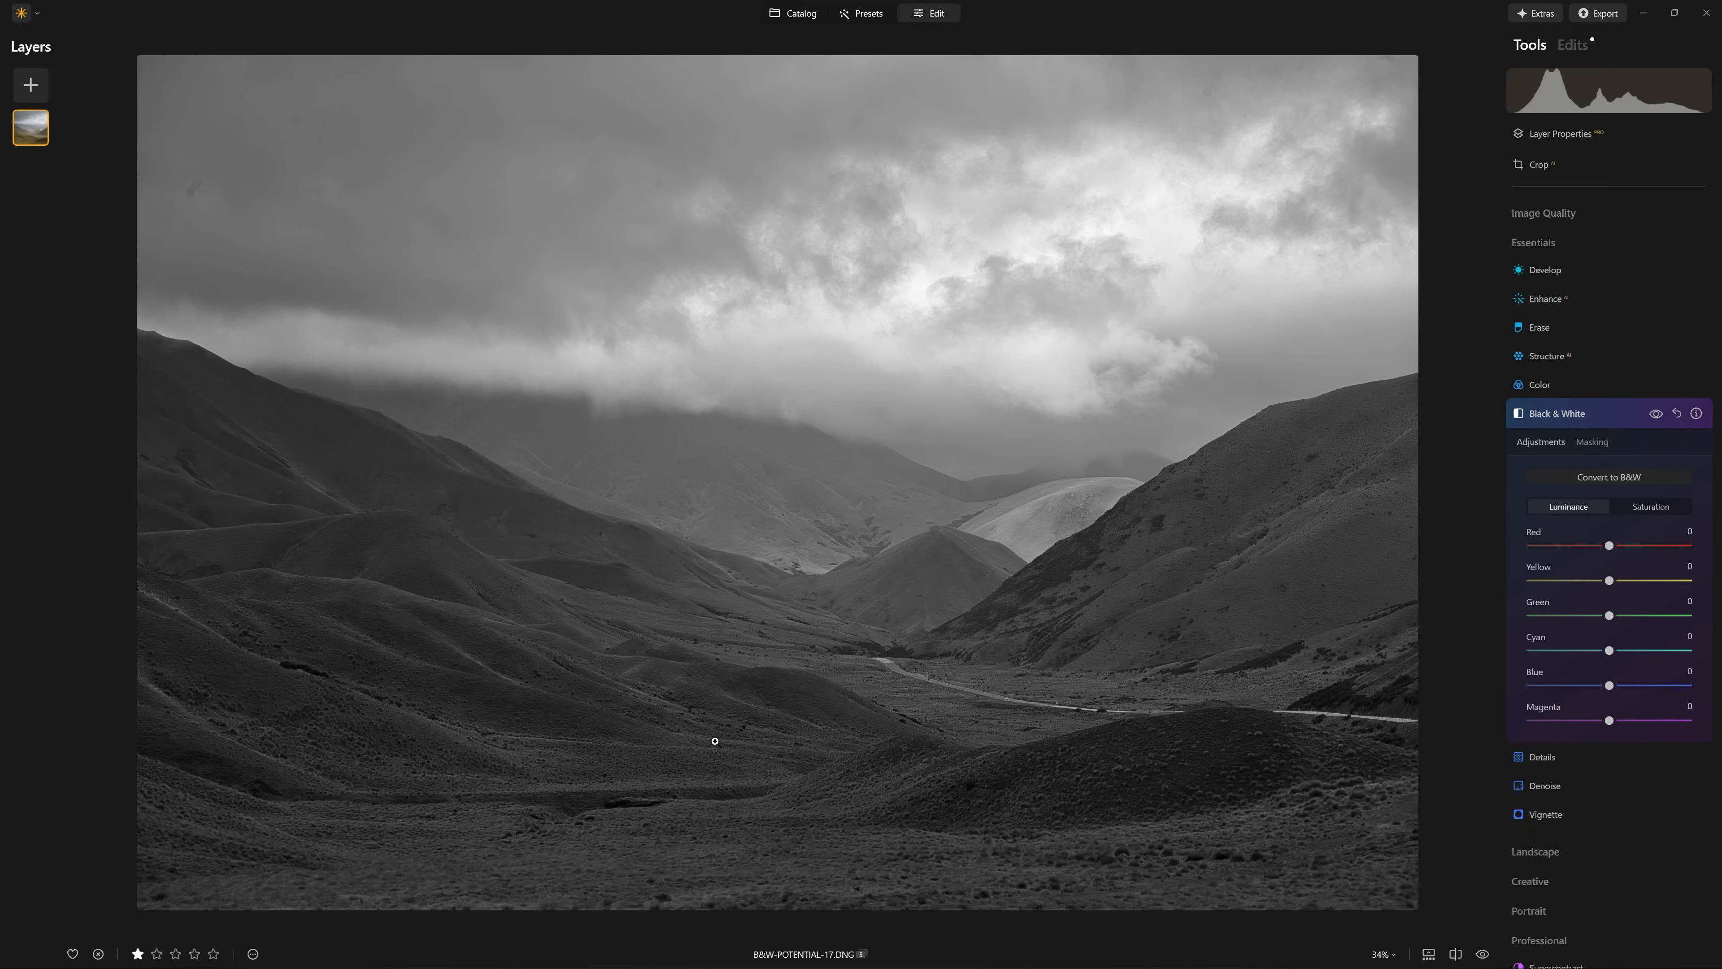
- Examine the black and white conversion at 100%, looking at the valley road, hillsides and cloud detail
left_click(886, 608)
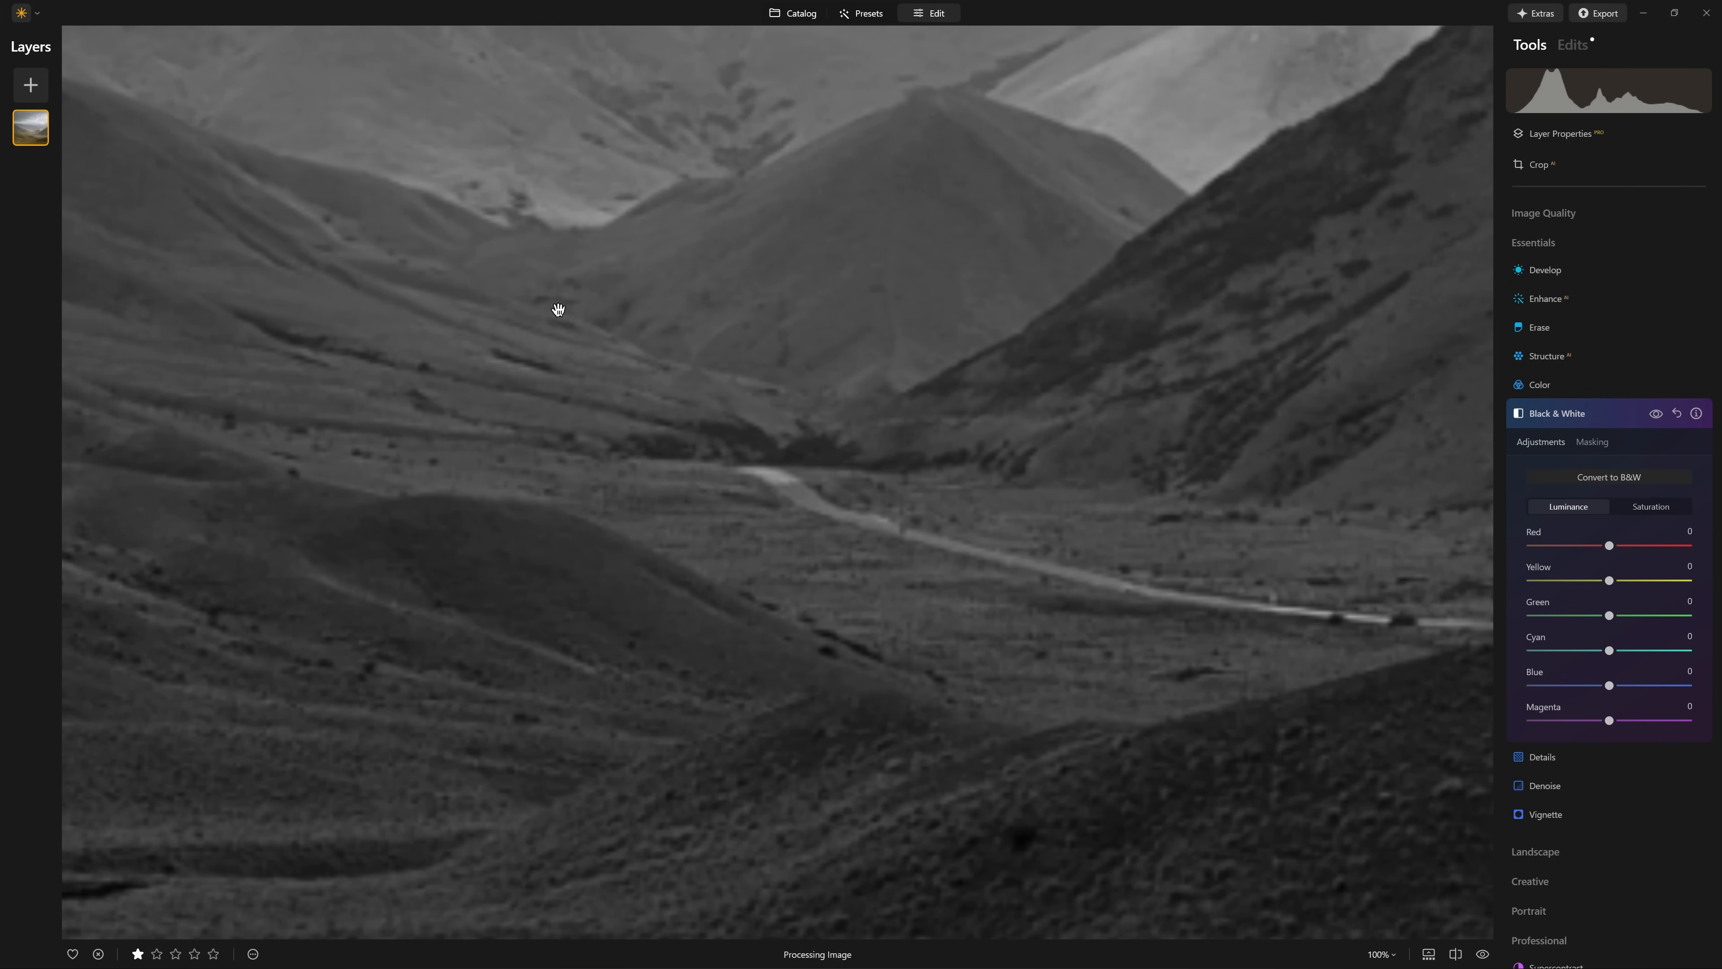
left_click_drag(599, 366, 1106, 498)
left_click(1106, 498)
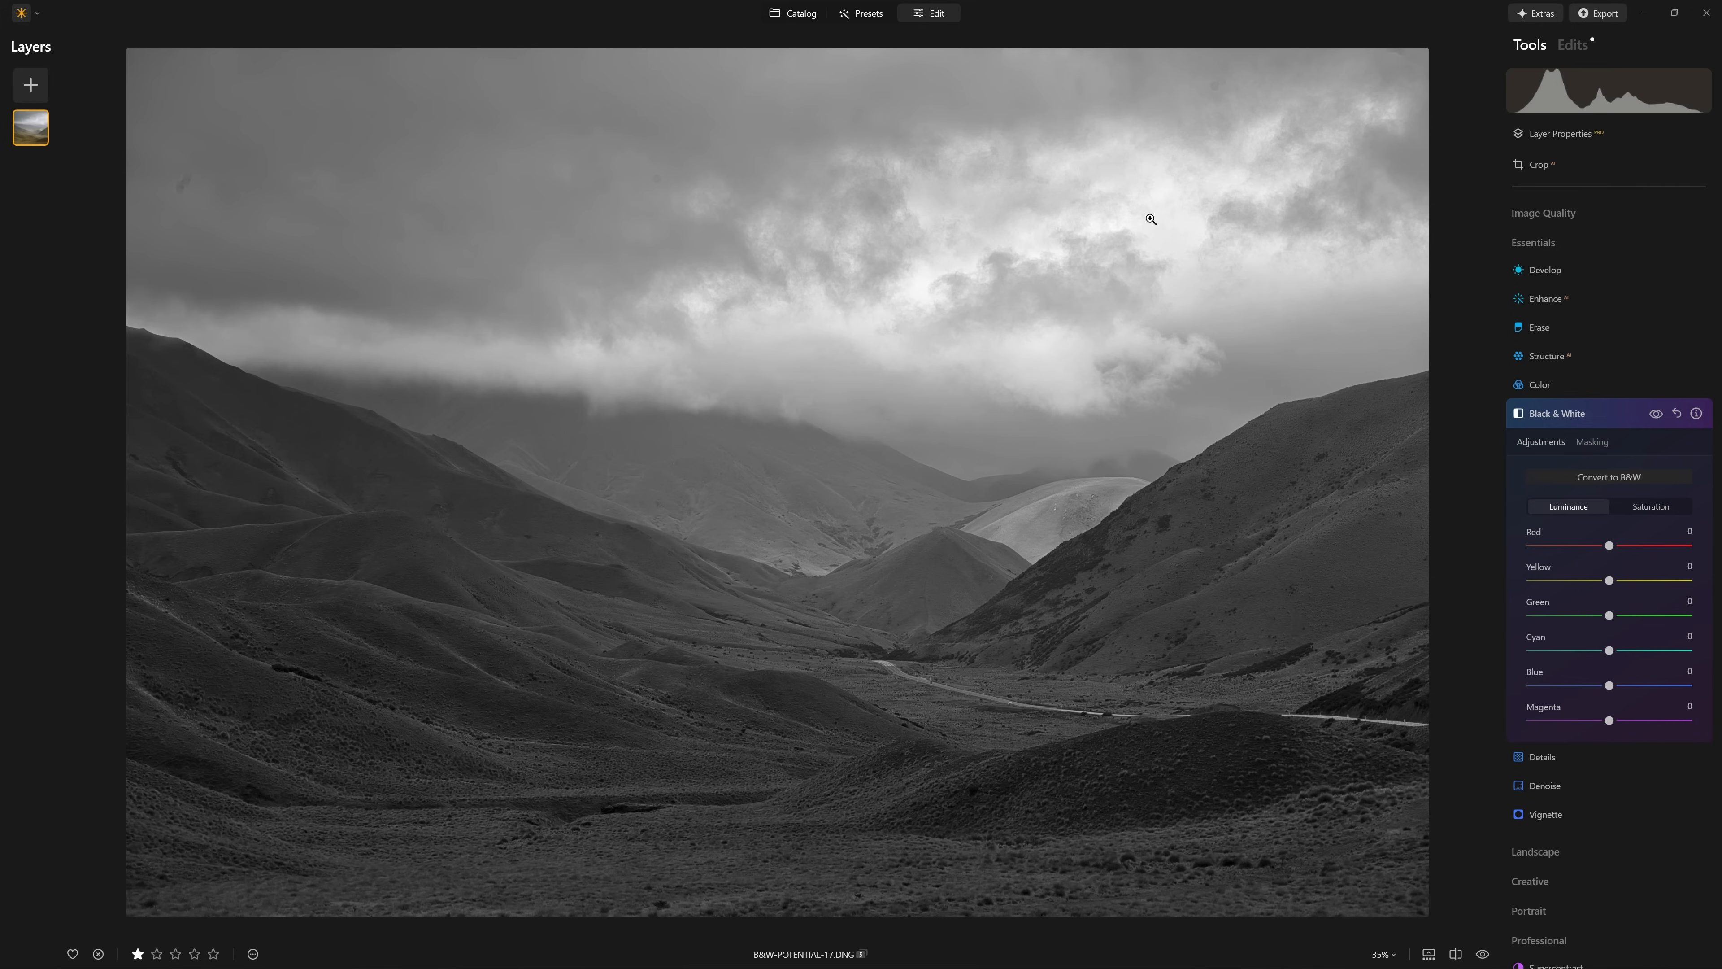
scroll(934, 338, "down", 1)
left_click(941, 301)
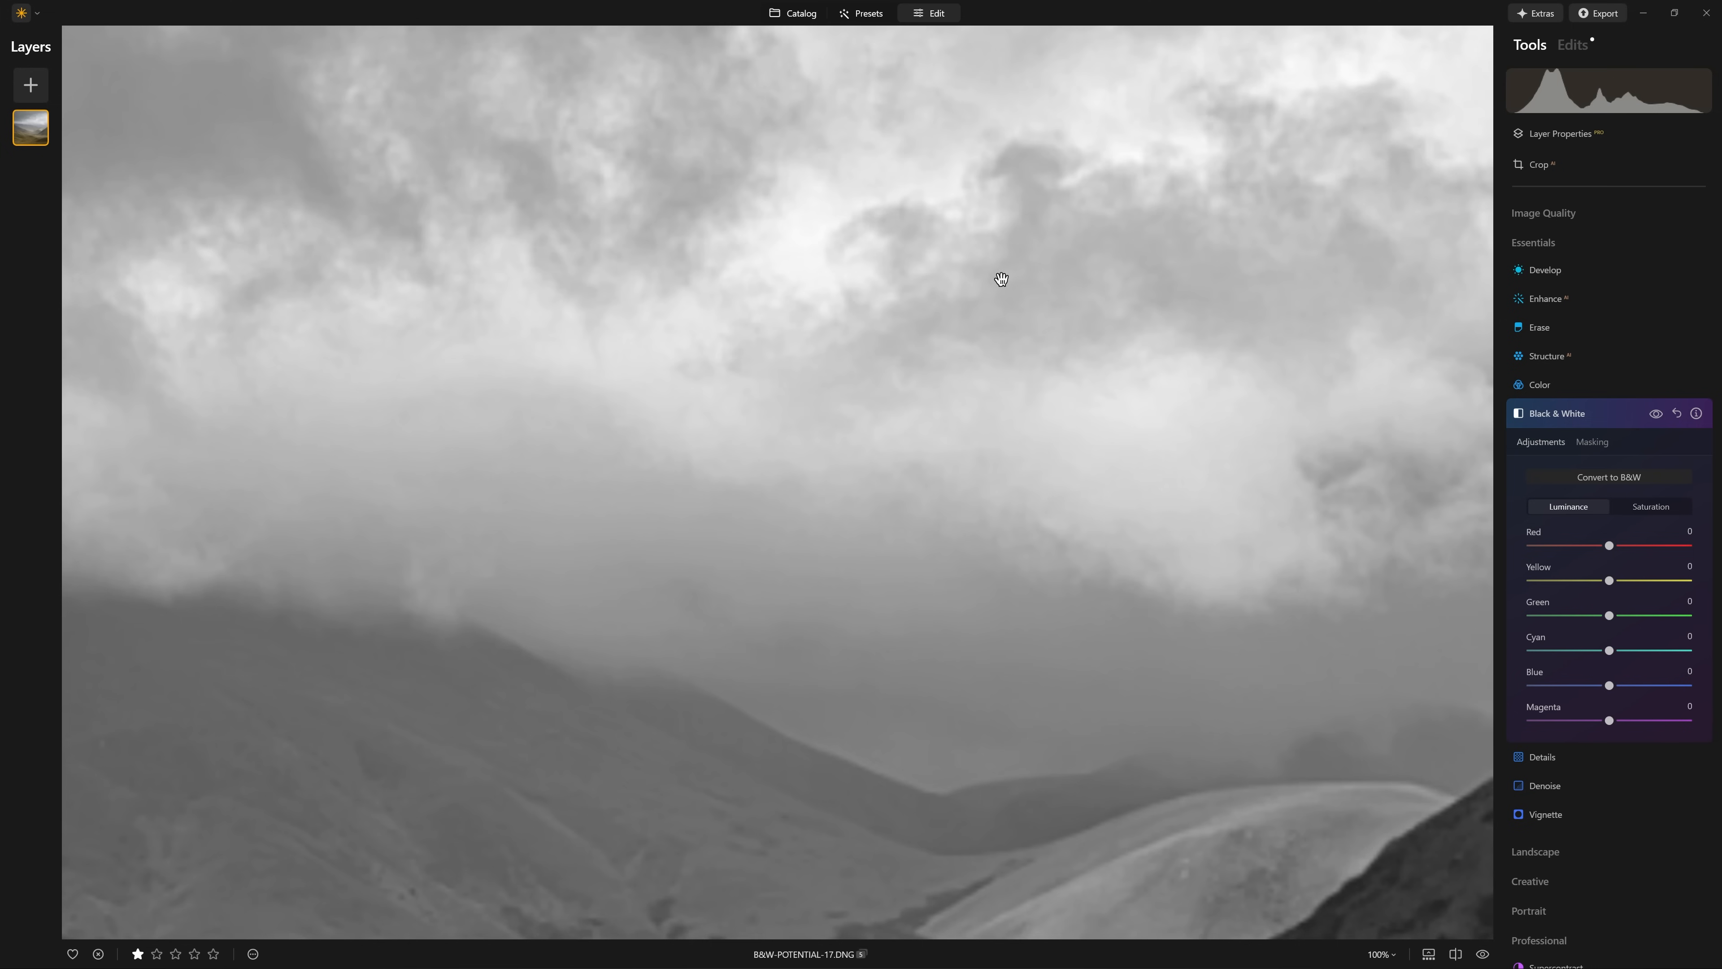
left_click_drag(980, 369, 988, 400)
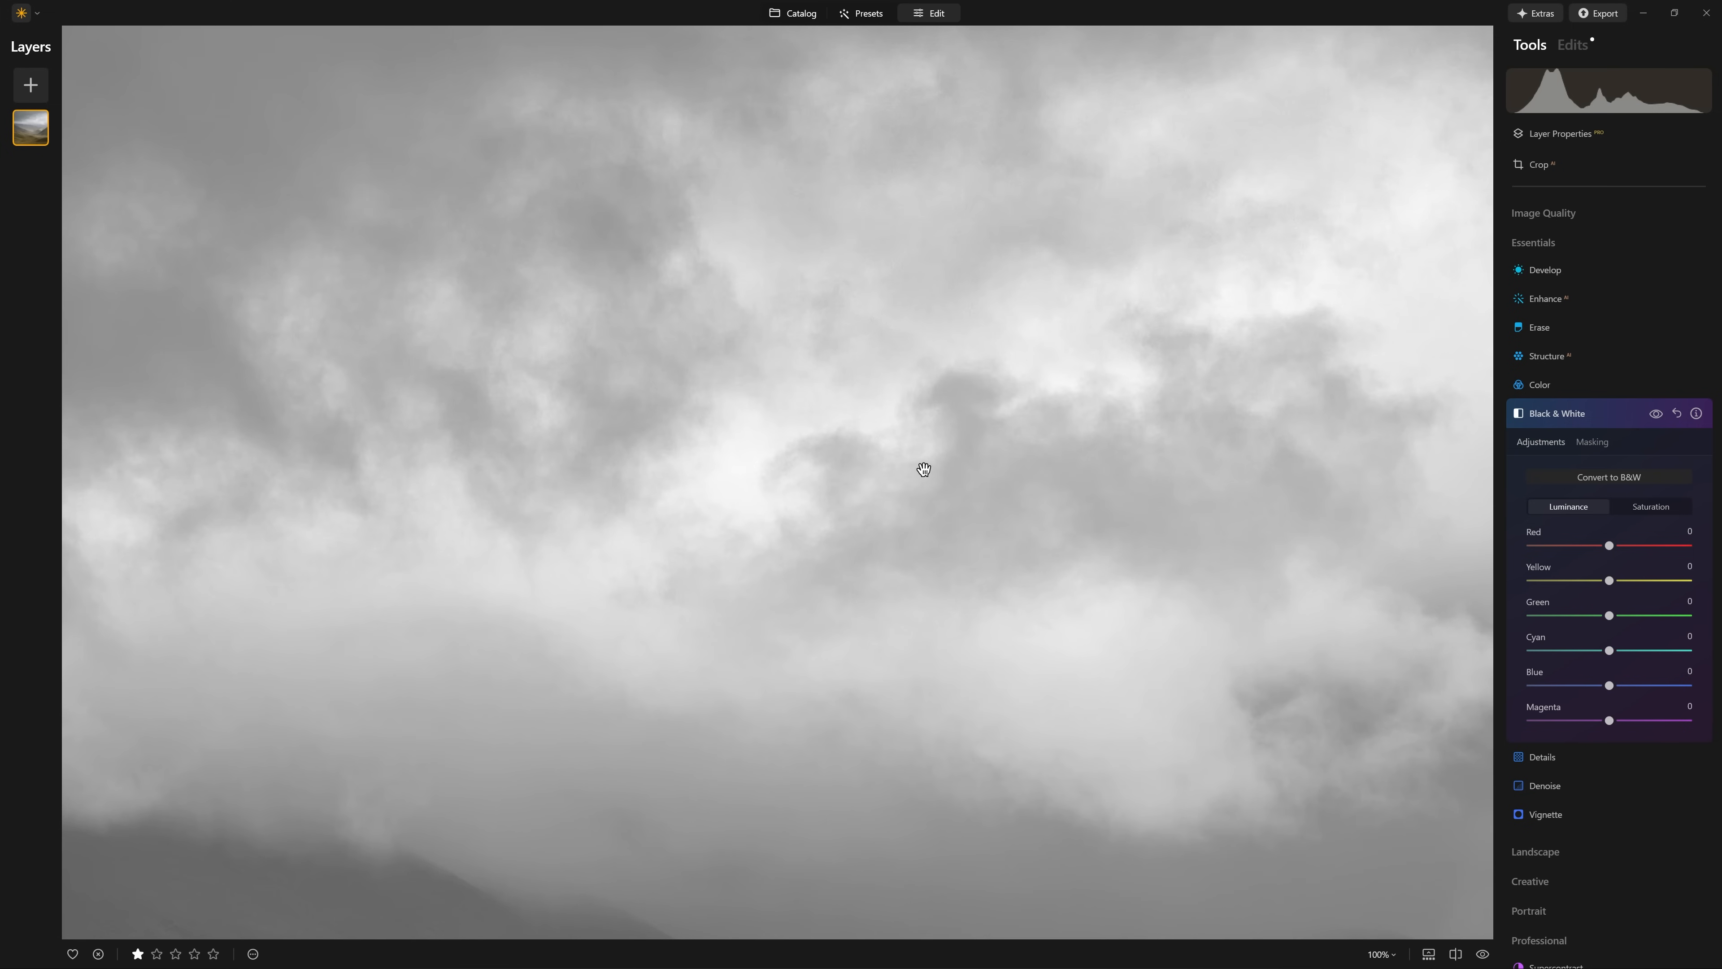
- Reset the black and white conversion to return the photo to color, and check the list of applied edits
left_click(698, 321)
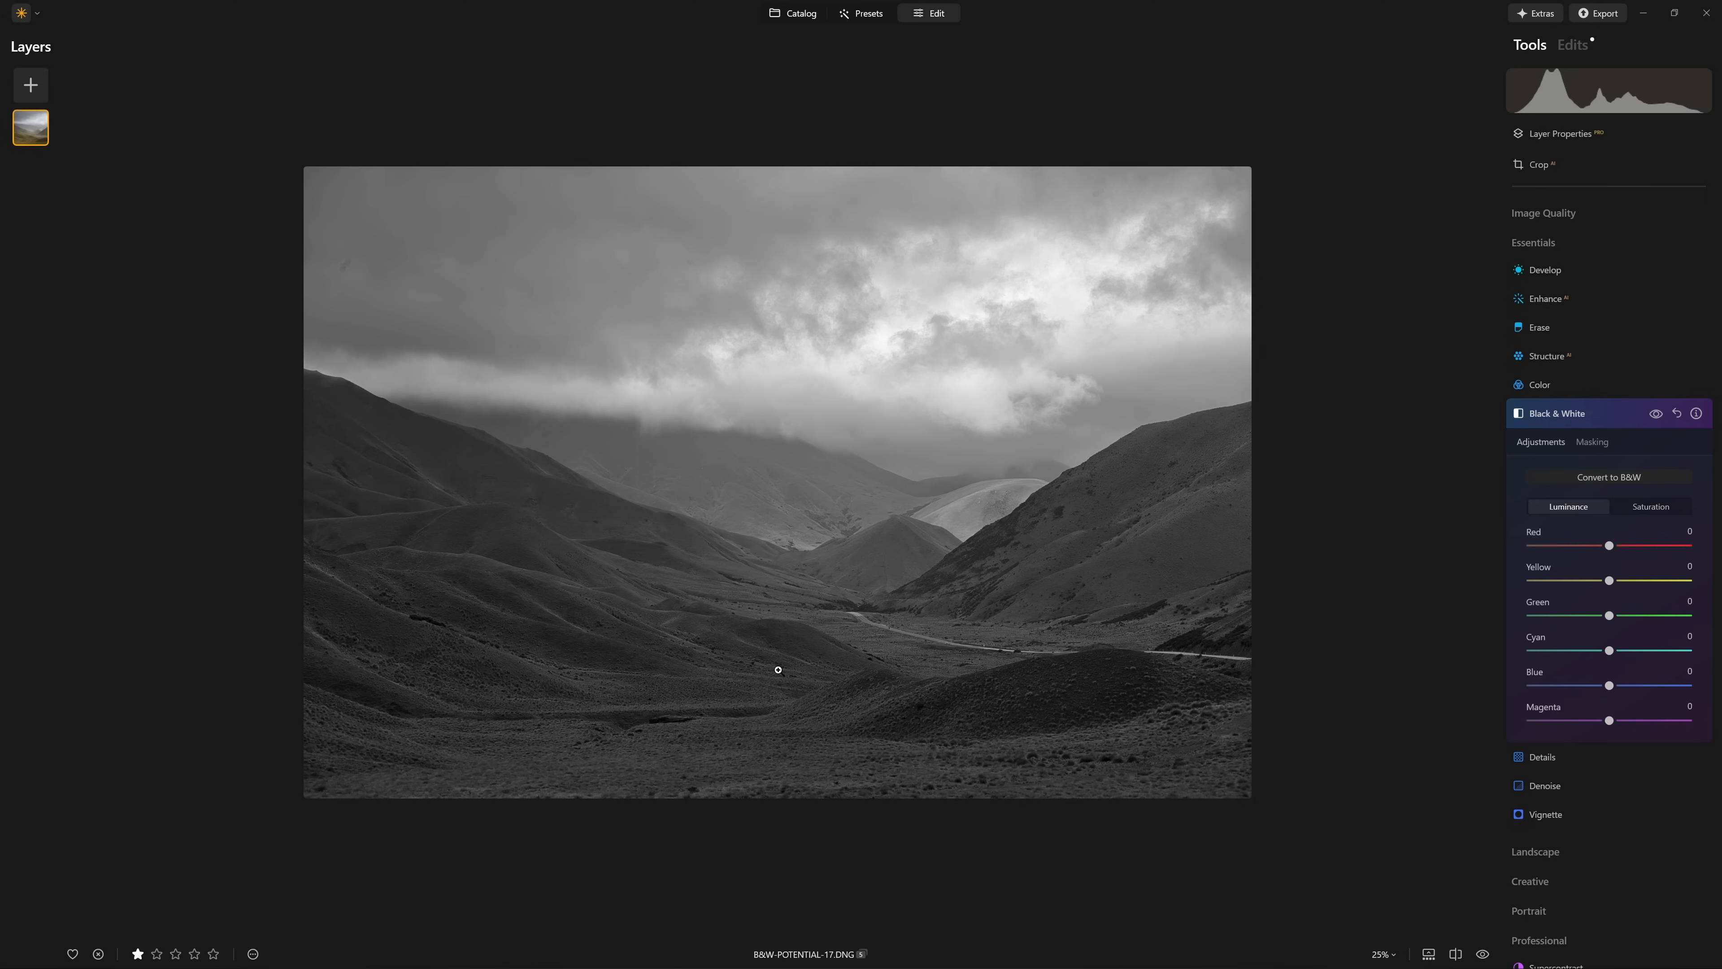
scroll(851, 654, "up", 1)
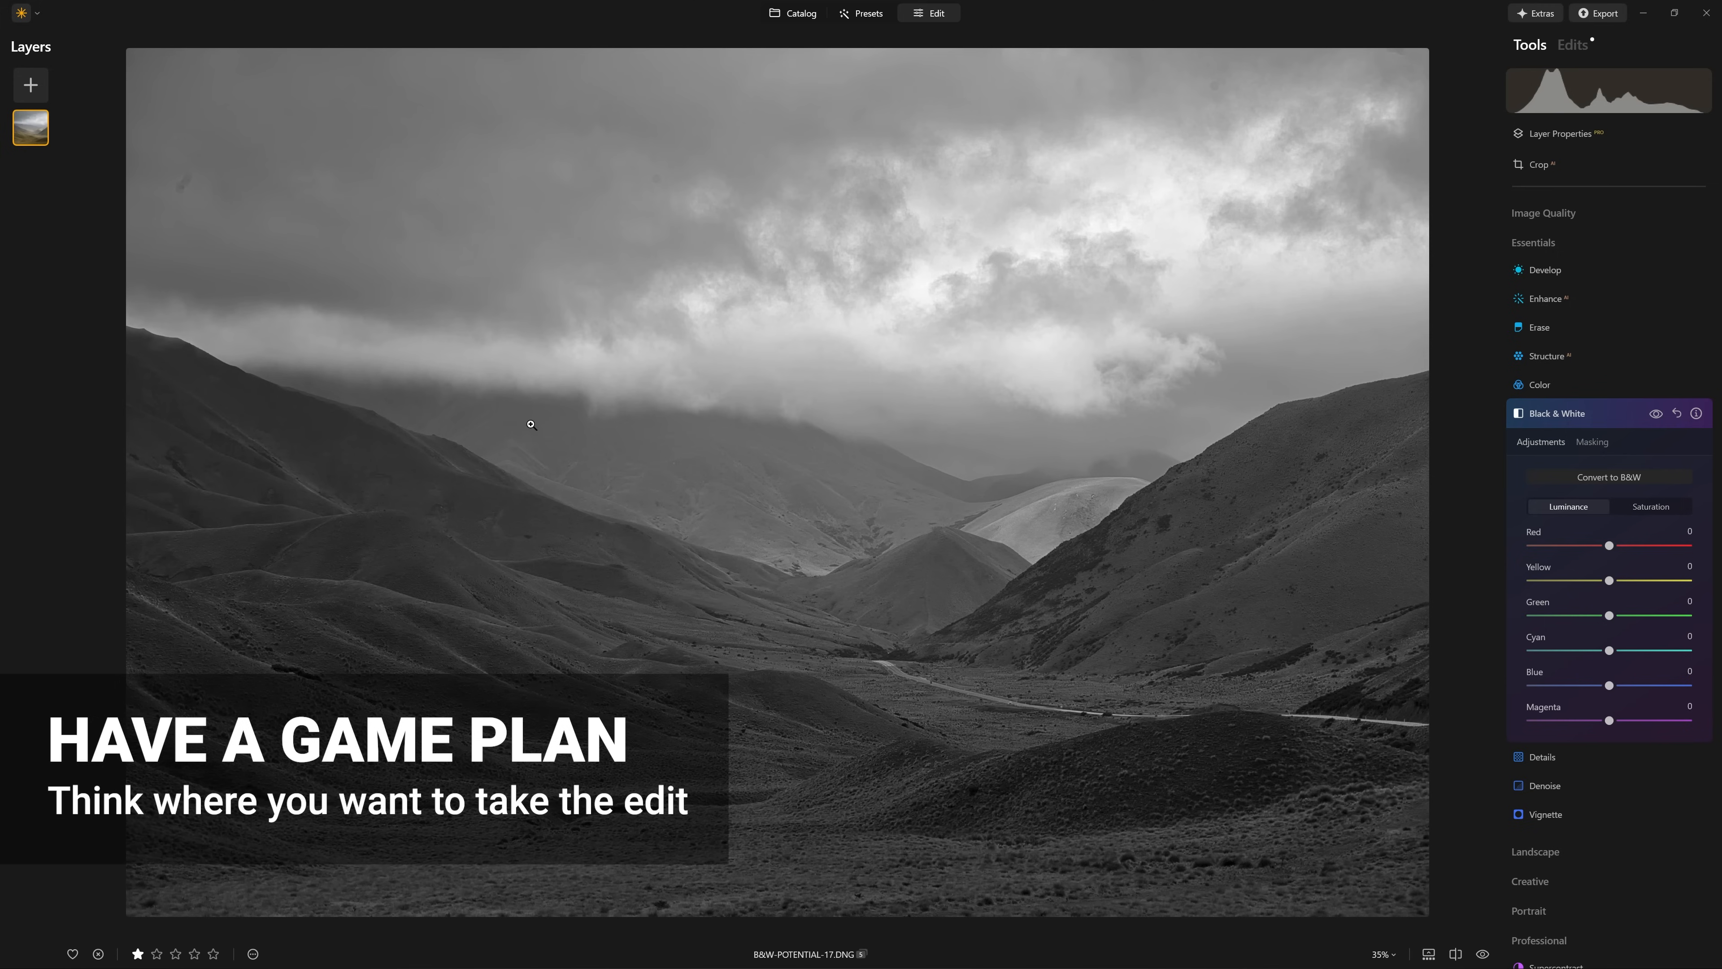
scroll(942, 523, "down", 1)
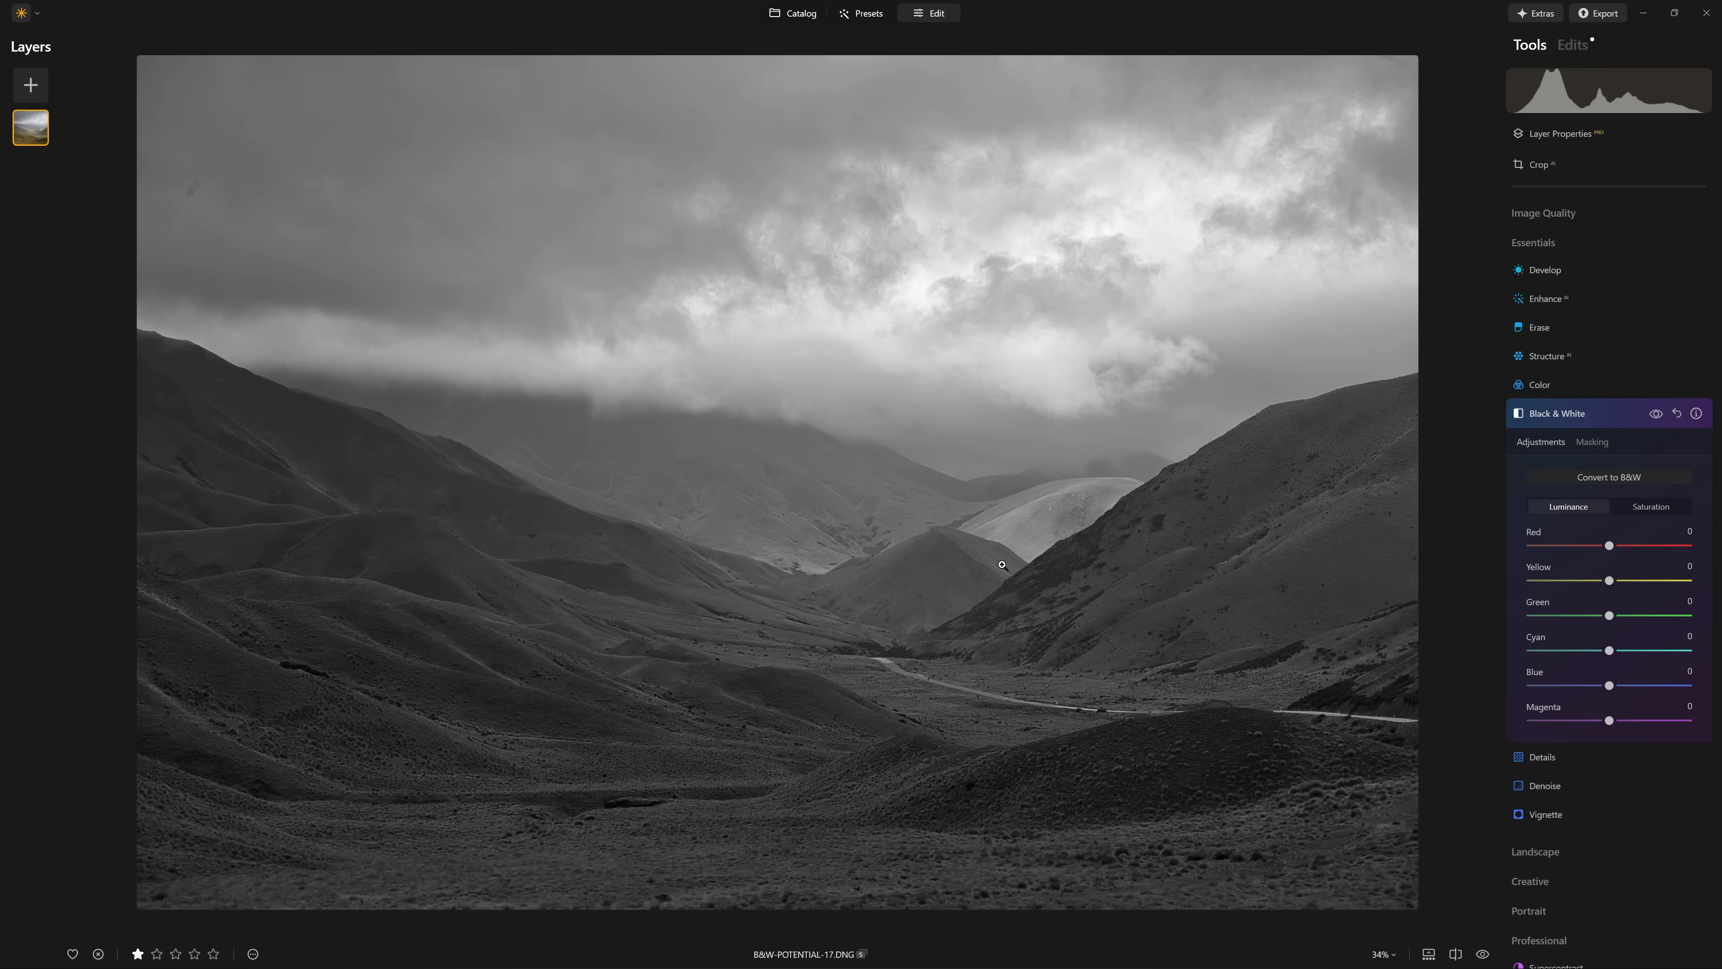
left_click(1672, 414)
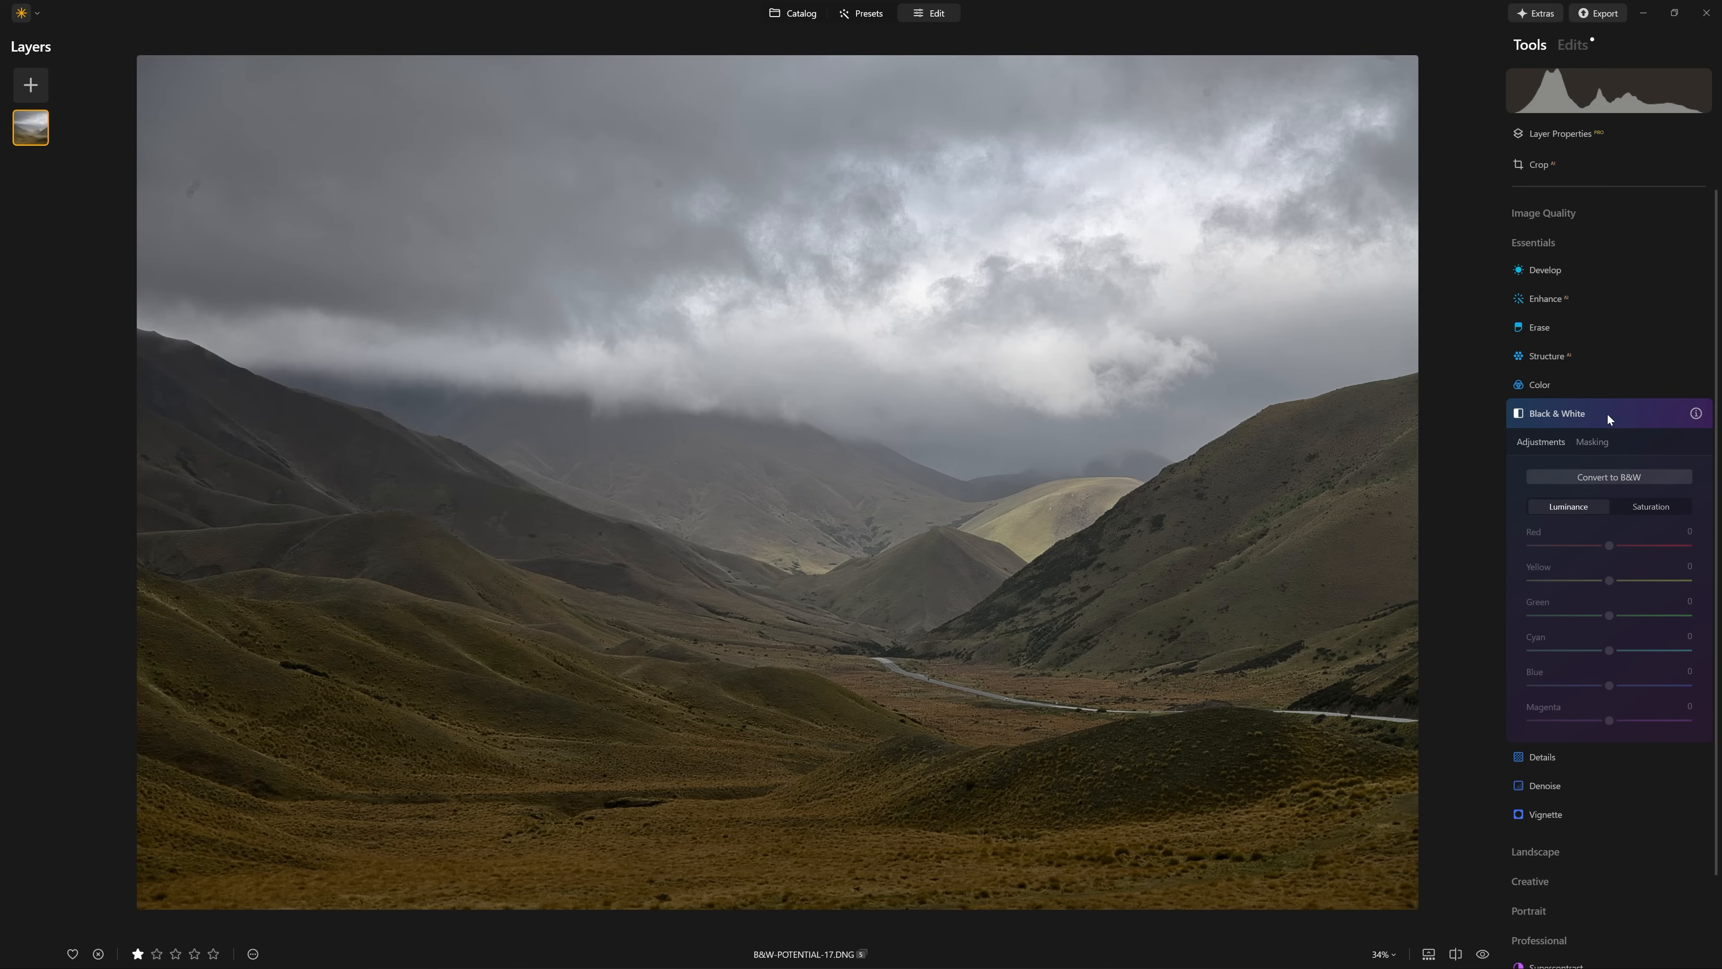
left_click(1643, 420)
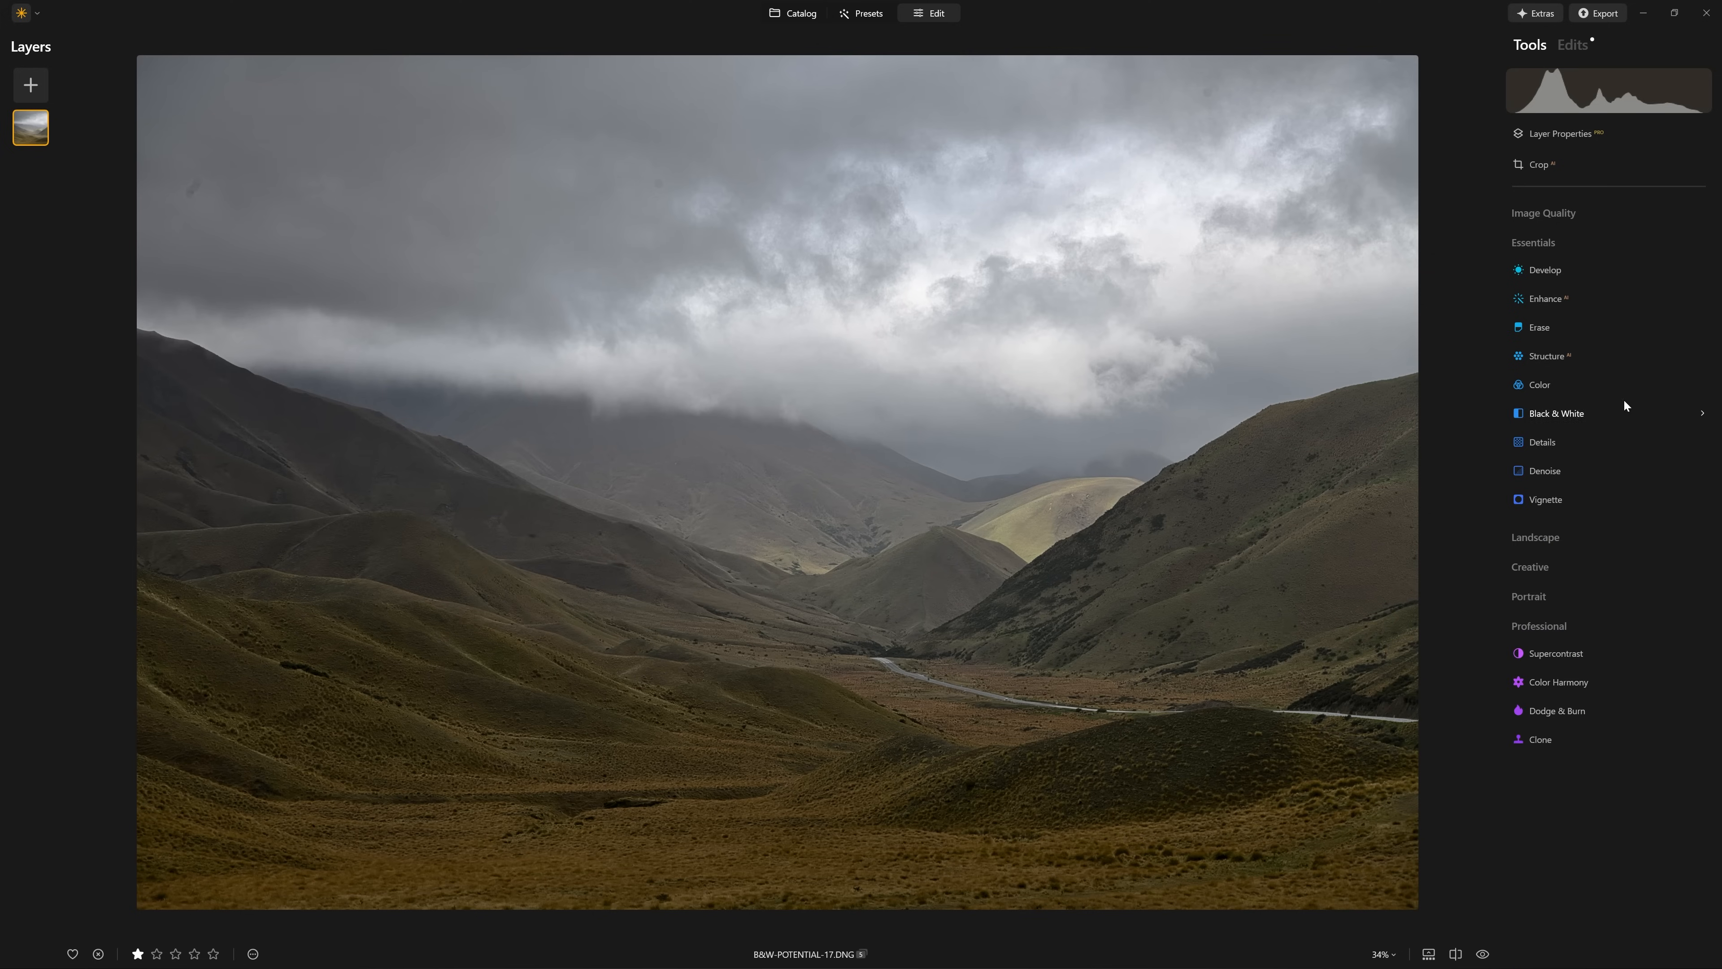
left_click(1570, 45)
left_click(1700, 137)
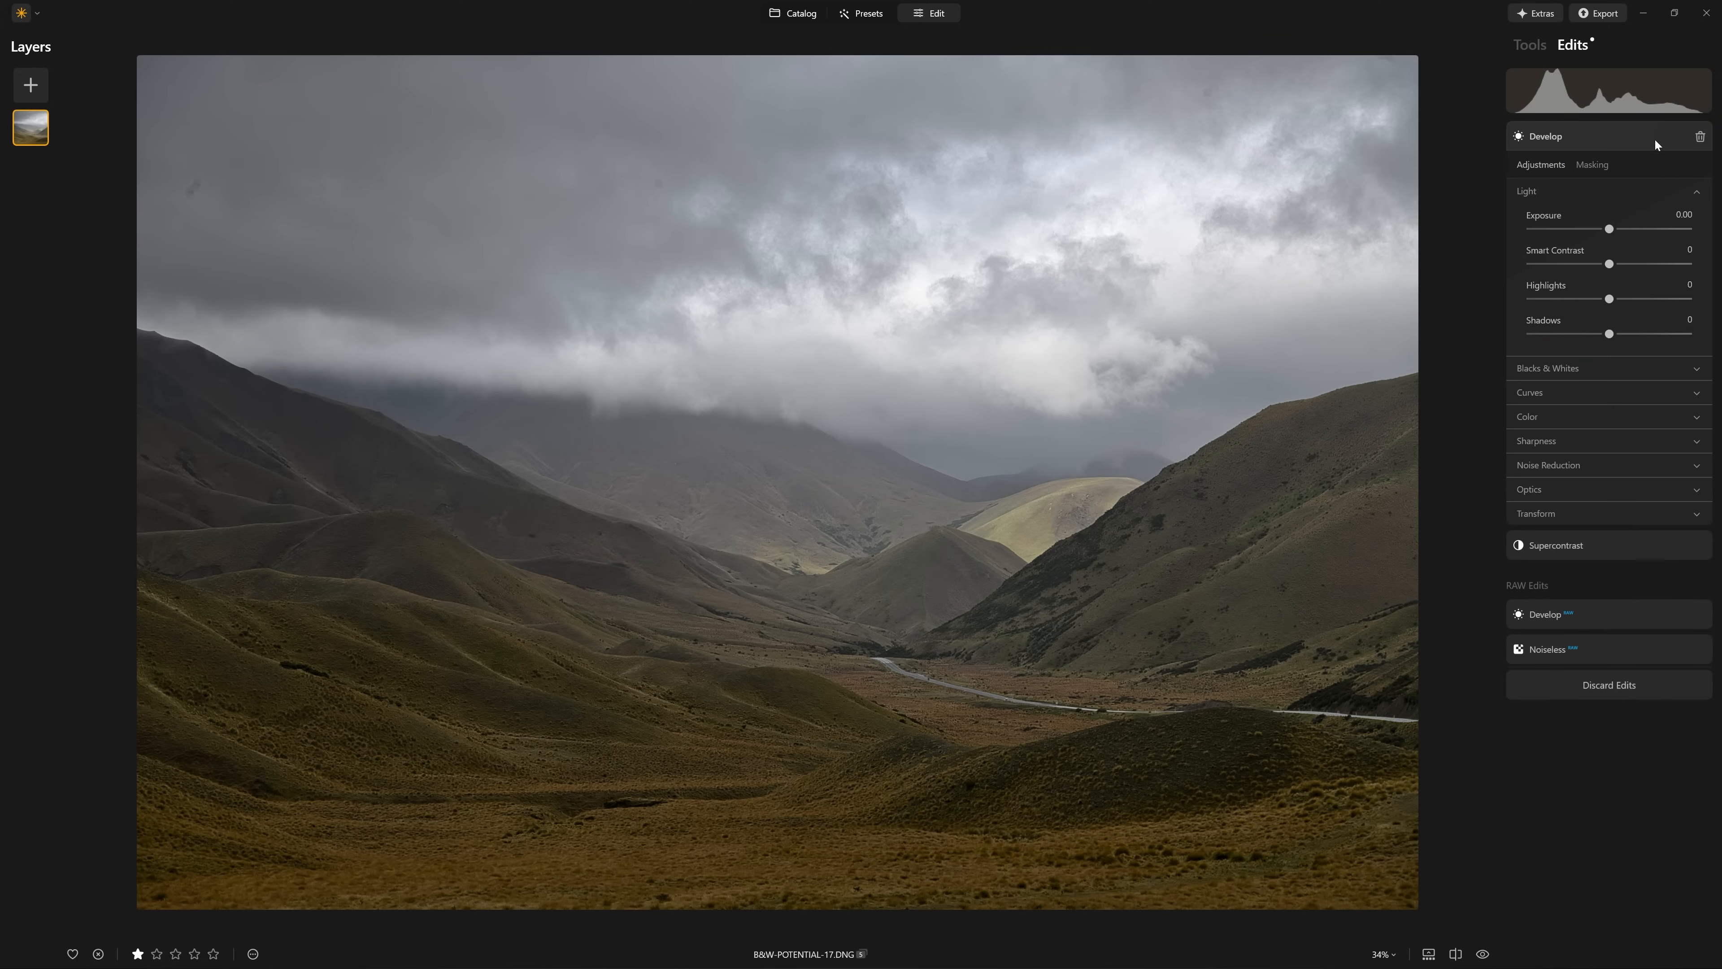
left_click(1533, 45)
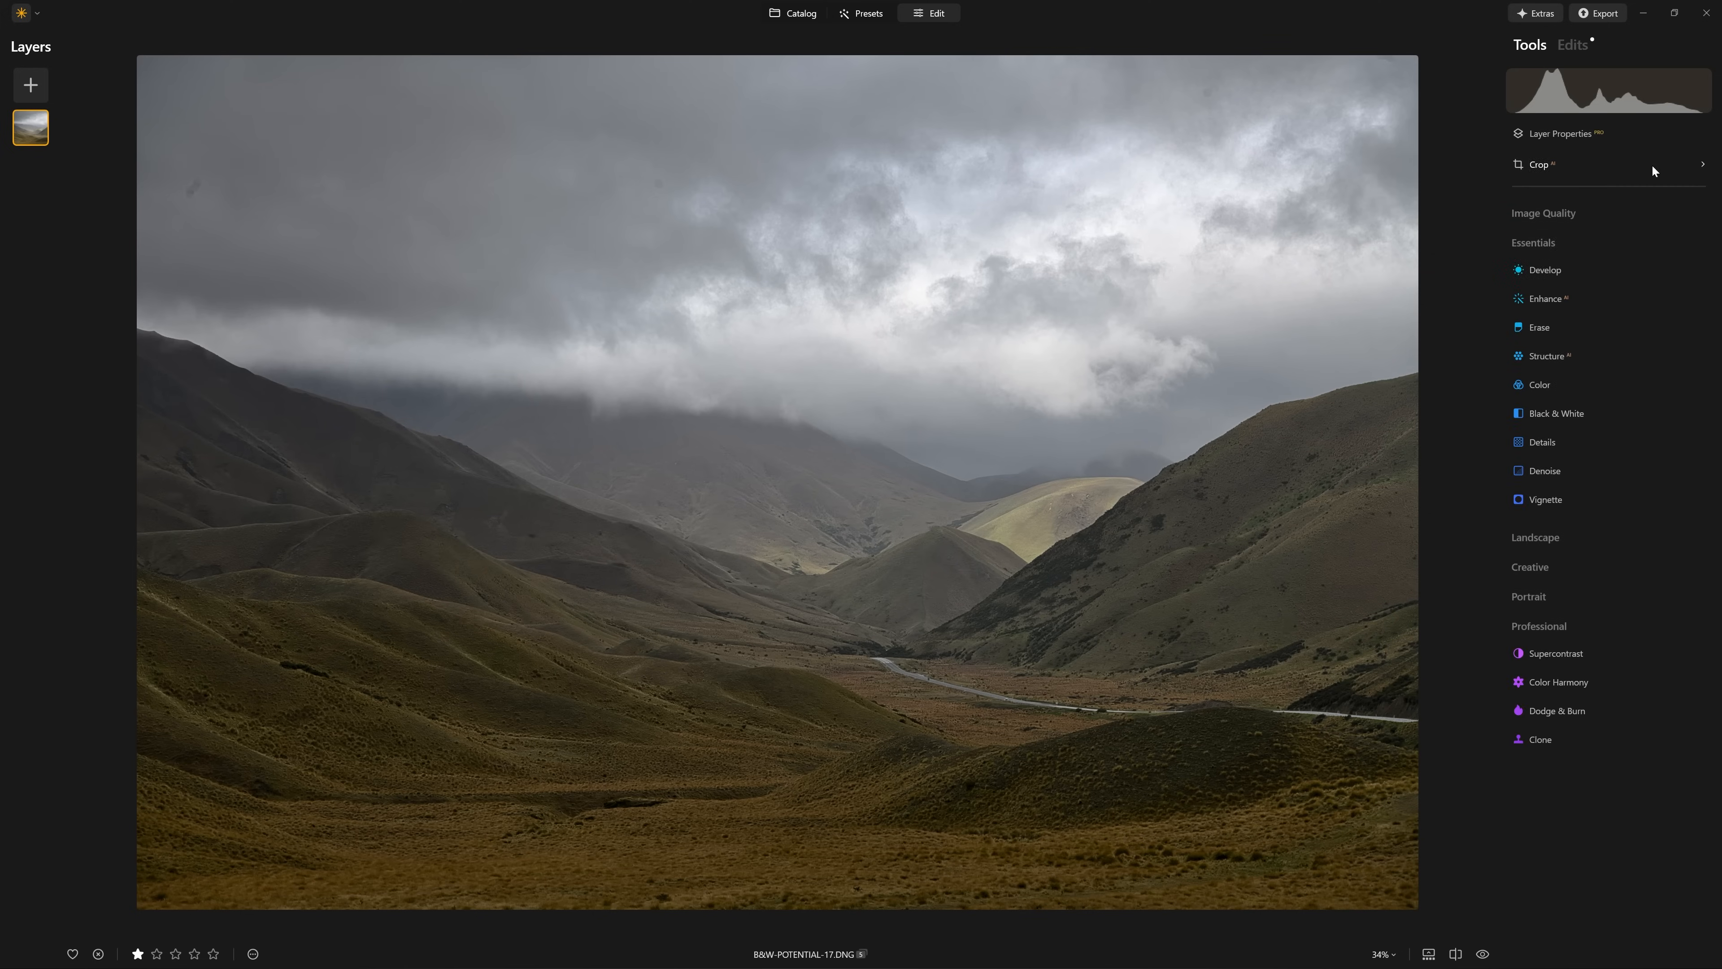
- Try the Structure tool on the whole photo with Amount 100 and Boost 100, and inspect the hills and clouds
left_click(1567, 357)
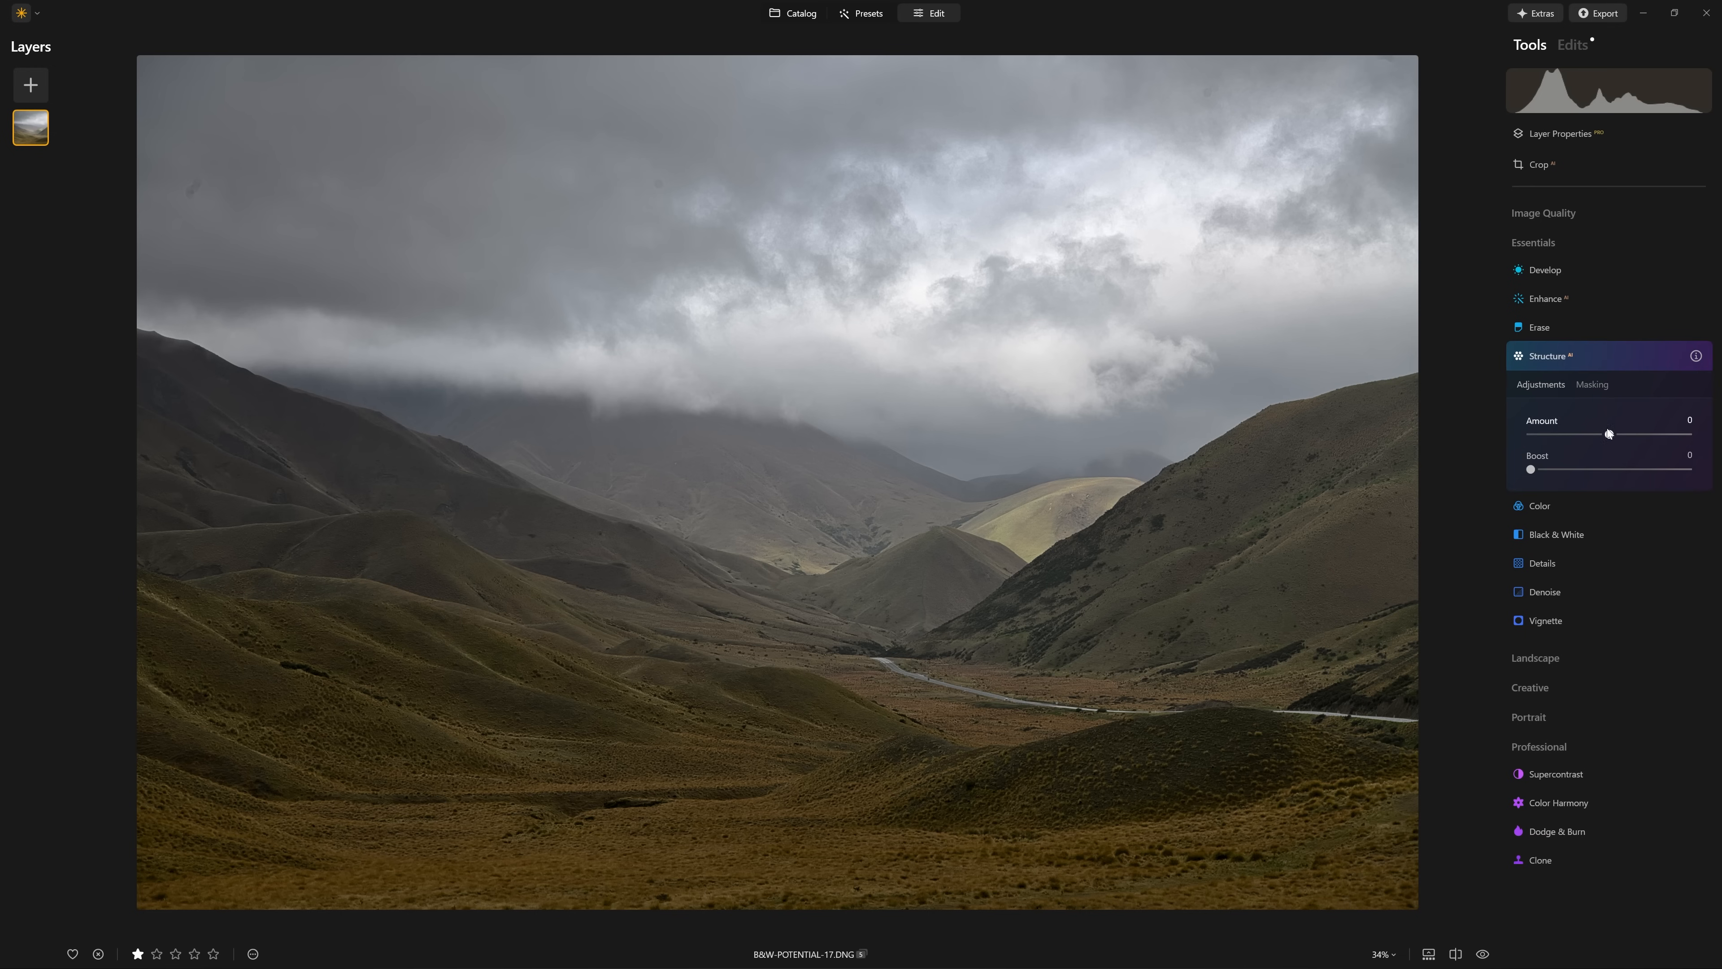
left_click_drag(1609, 436, 1665, 438)
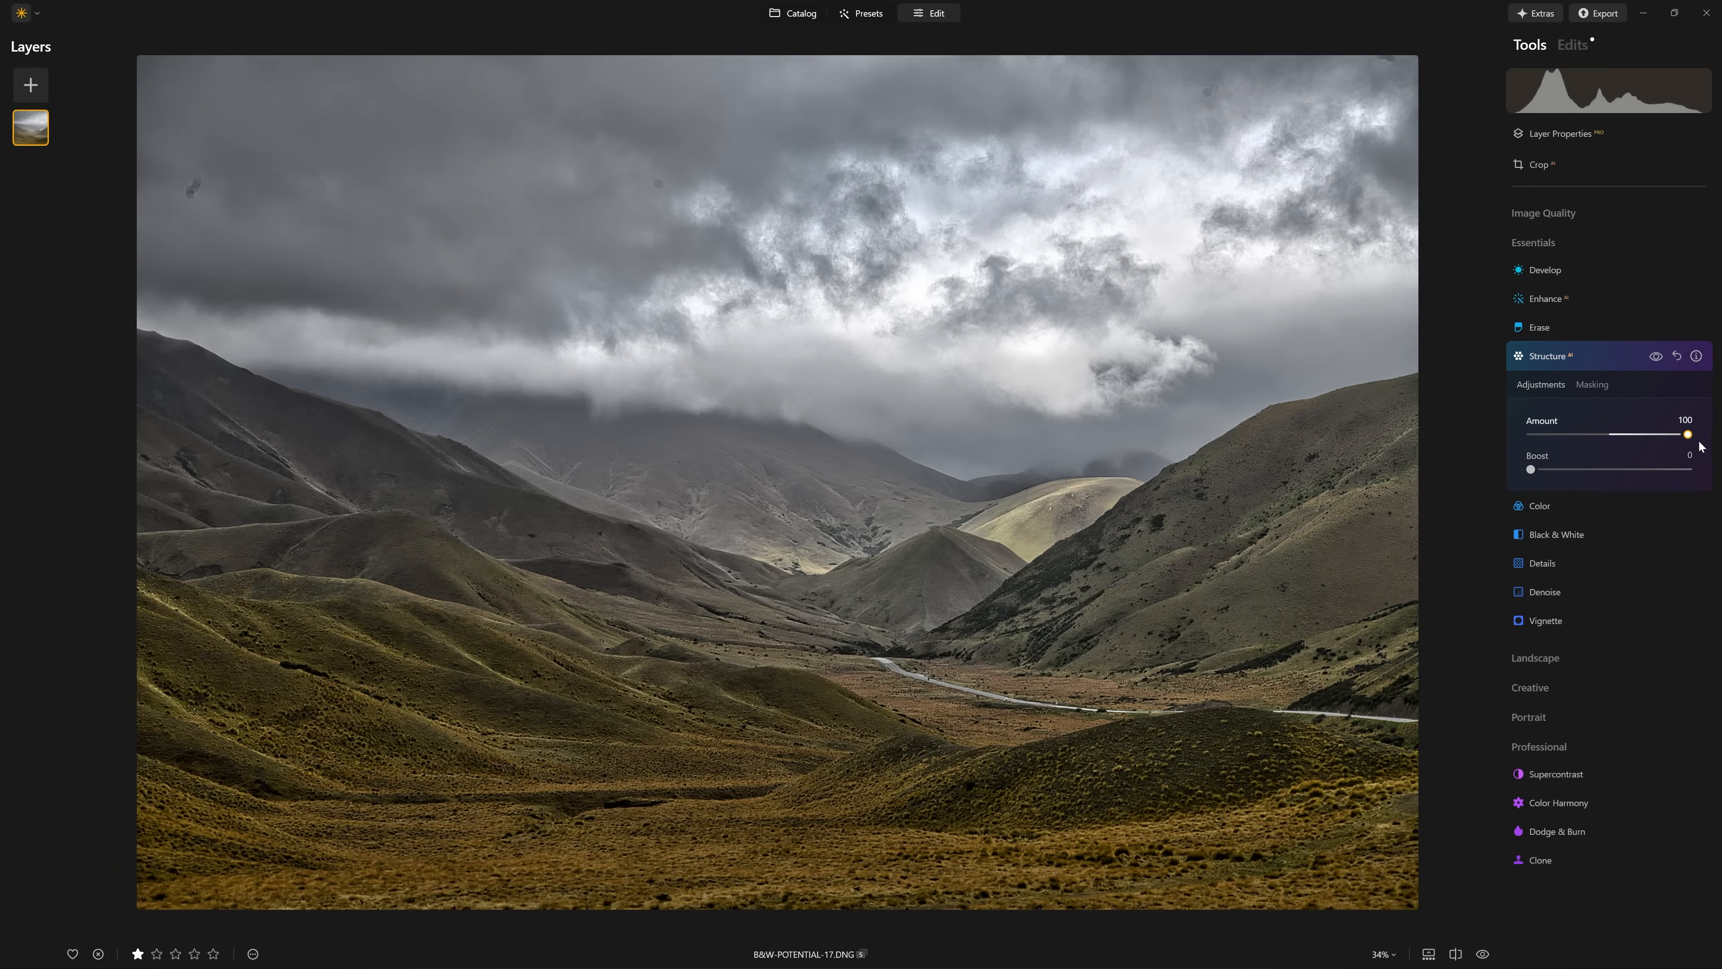
scroll(1166, 586, "down", 1)
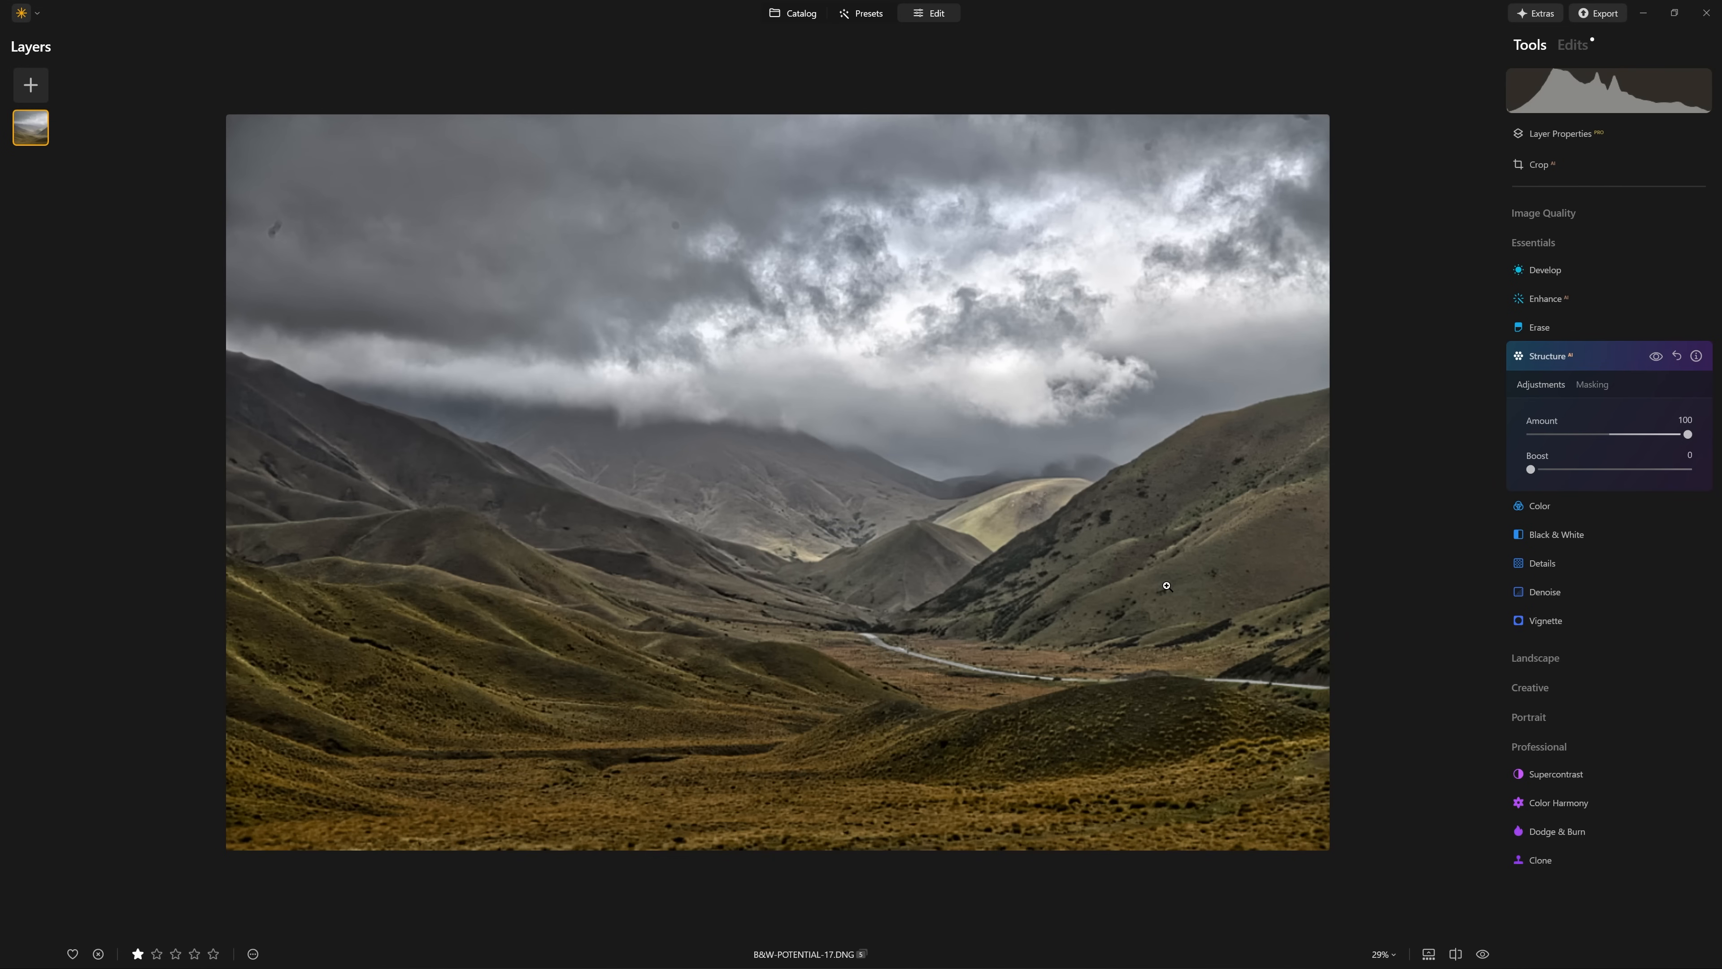
scroll(861, 587, "up", 1)
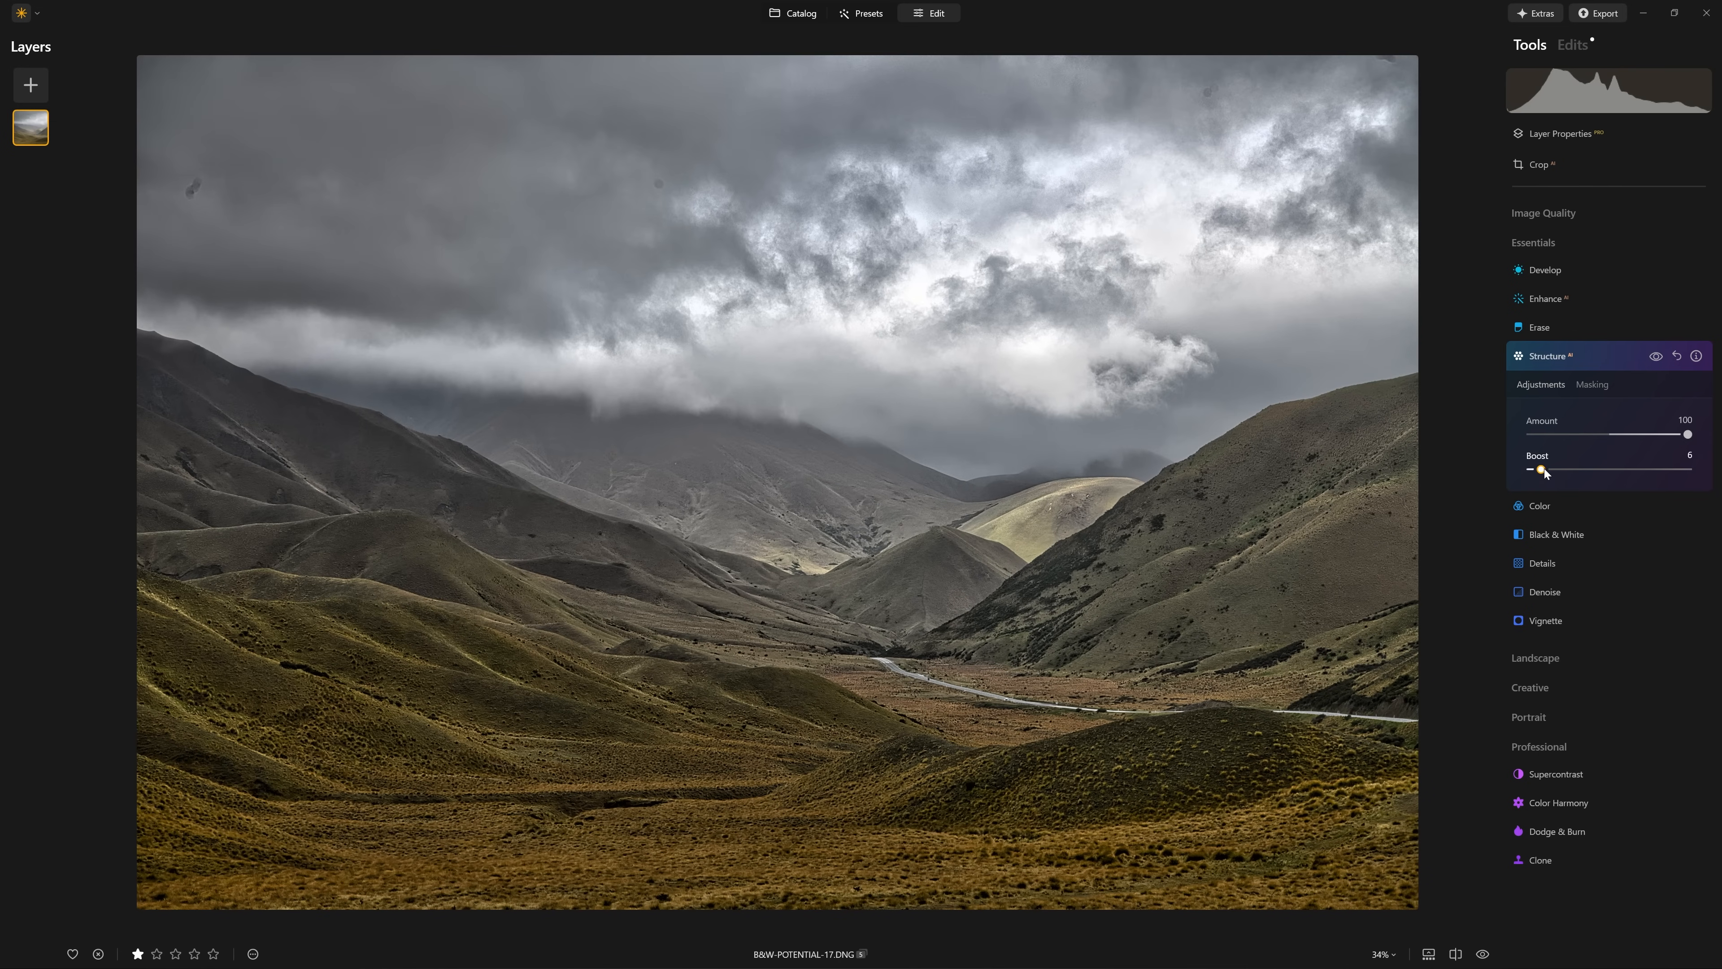
left_click_drag(1600, 470, 1670, 478)
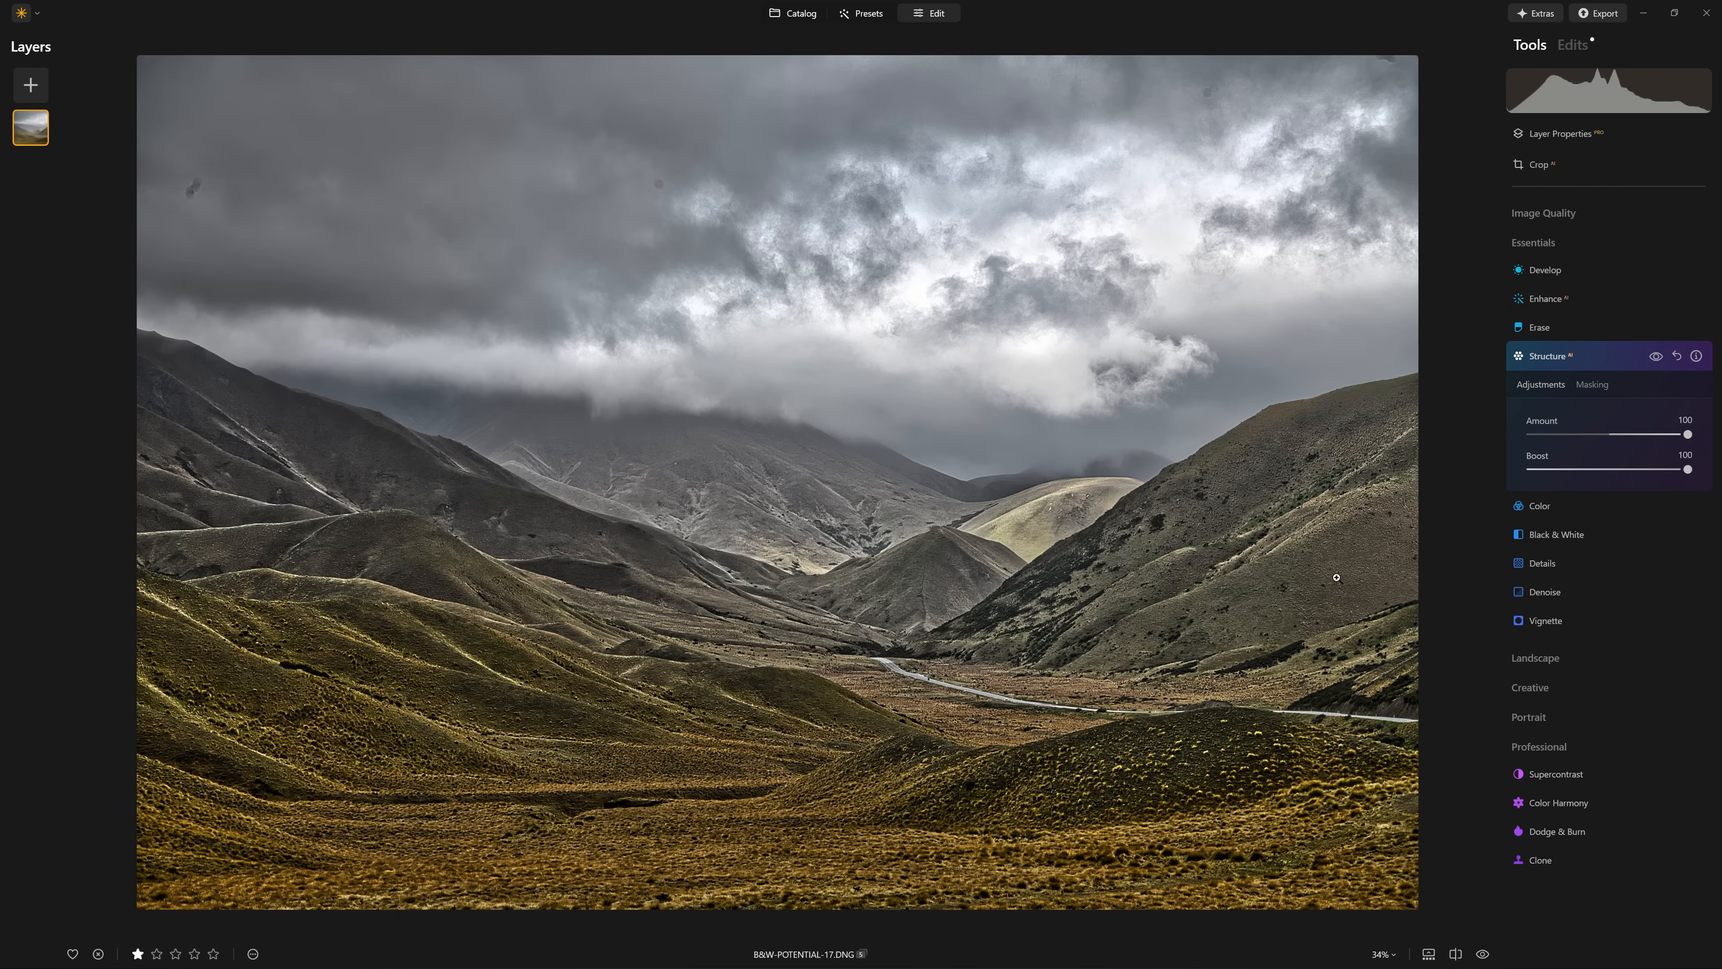
scroll(1001, 463, "down", 1)
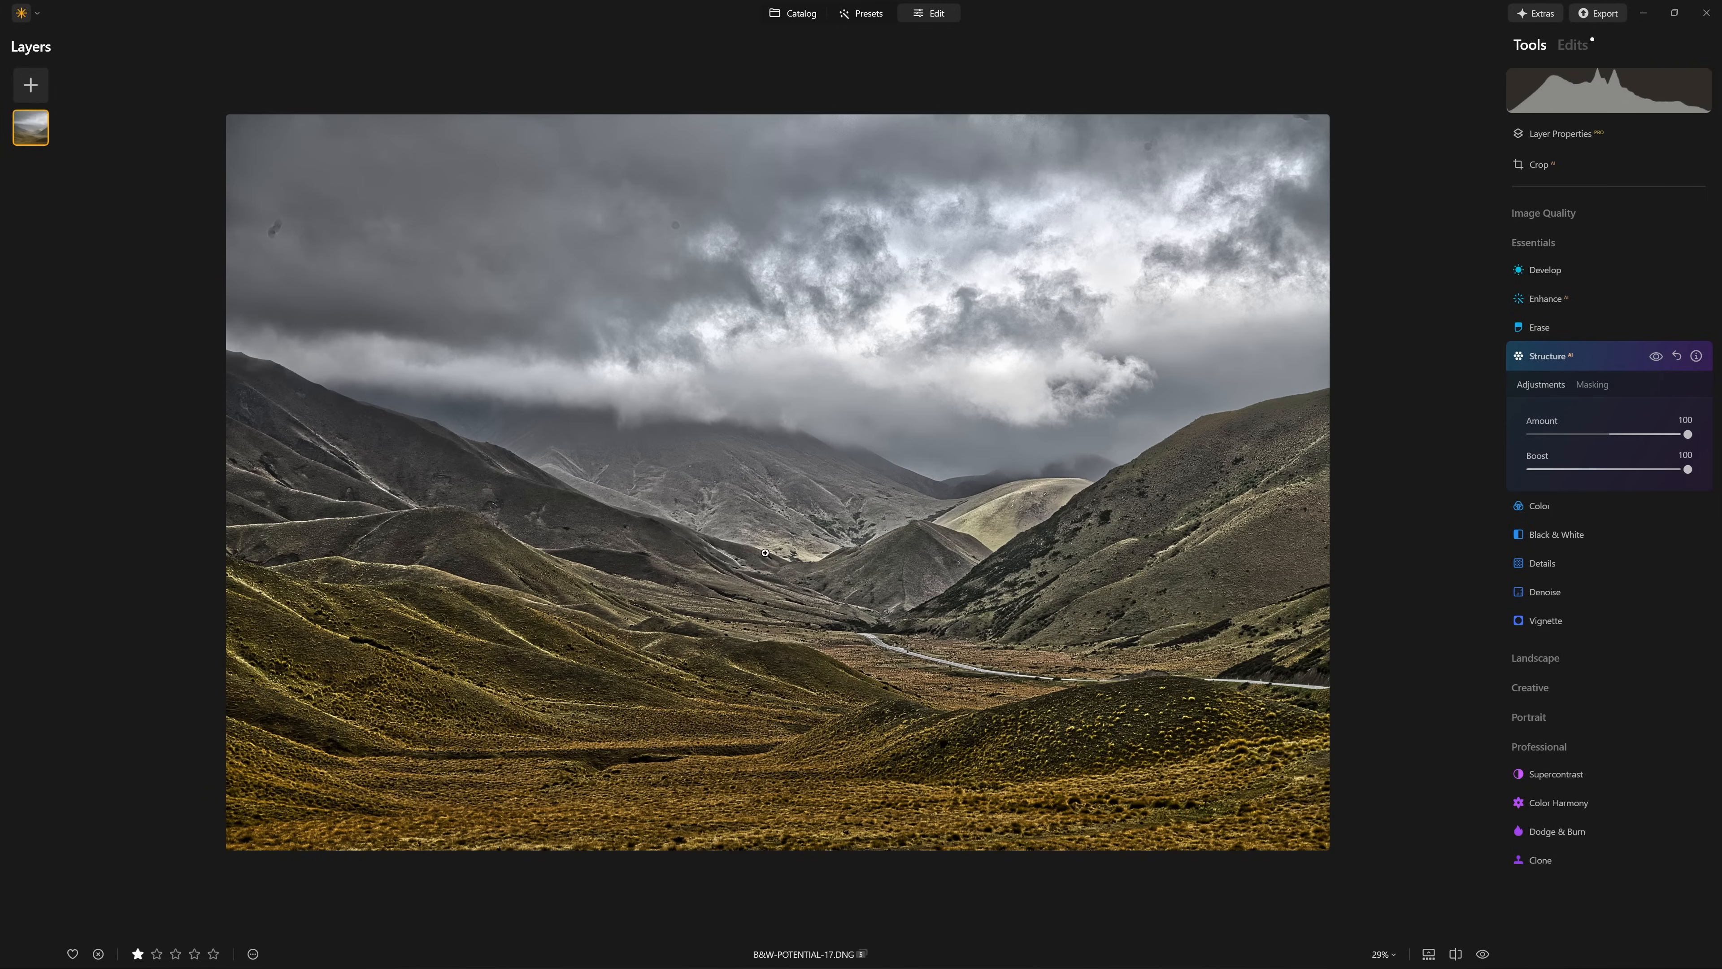
scroll(684, 531, "up", 1)
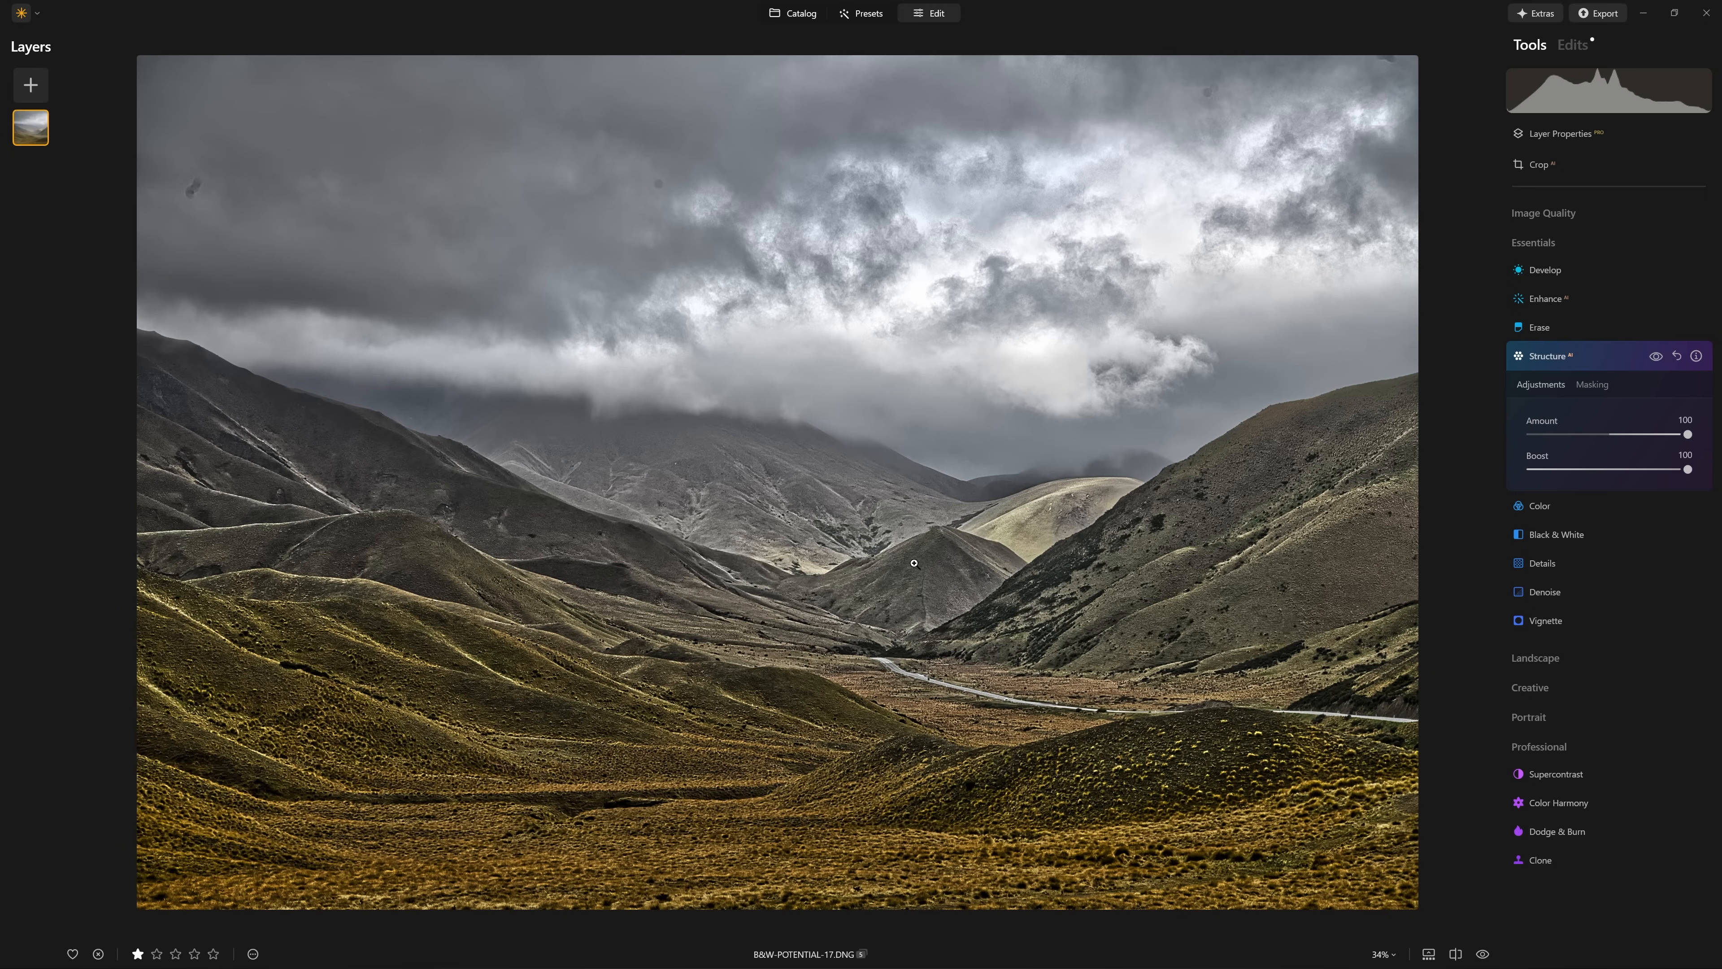
- Set the Structure effect to Amount 50 and Boost 63
left_click_drag(1688, 434, 1530, 468)
left_click_drag(1633, 434, 1699, 422)
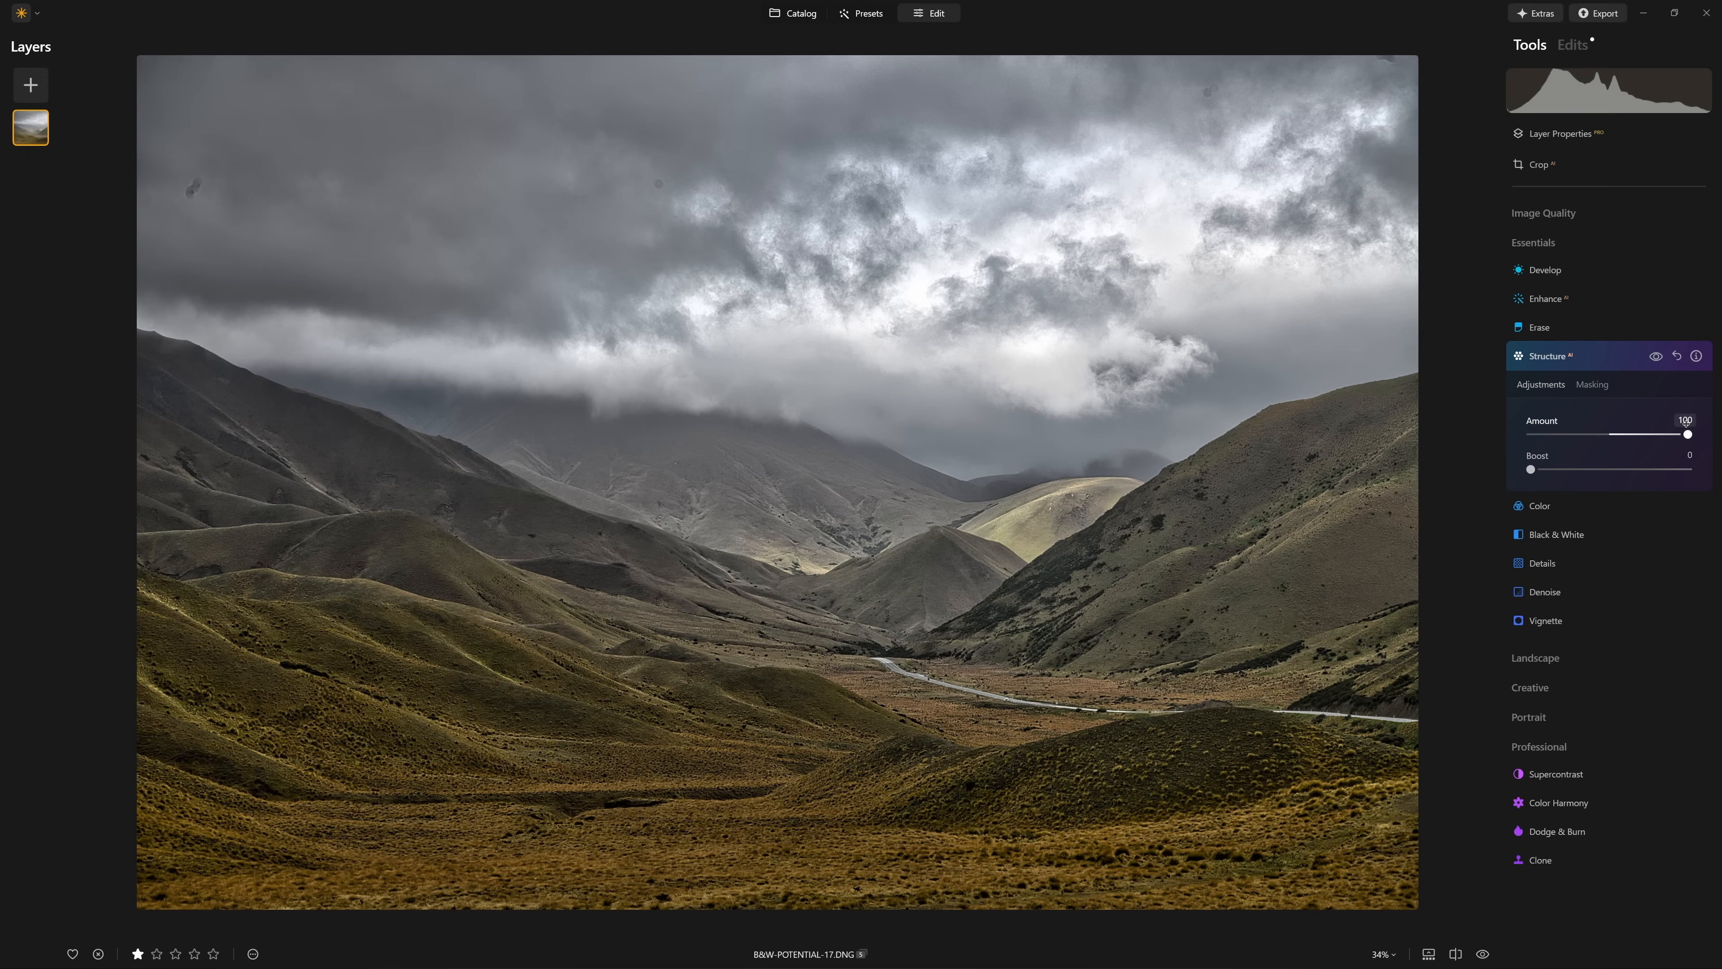
left_click_drag(1530, 468, 1631, 472)
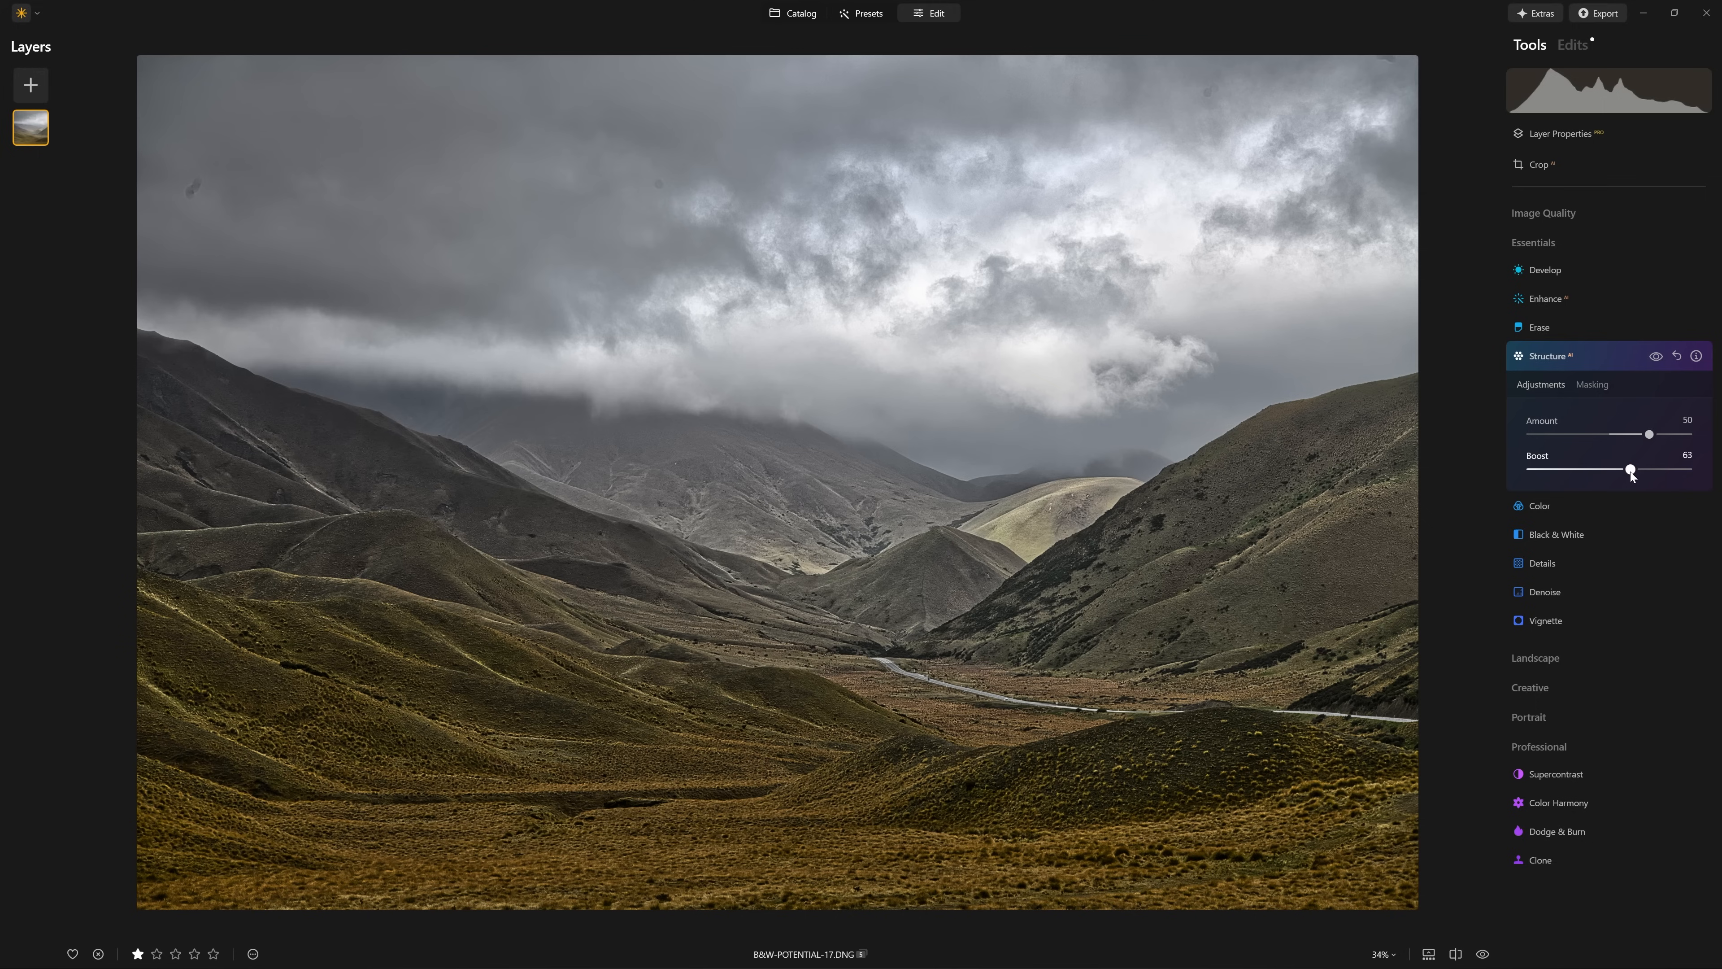
- Mask the Structure effect with a brush of size 400, softness 100 and strength 17, painting across the valley hills
left_click(1600, 384)
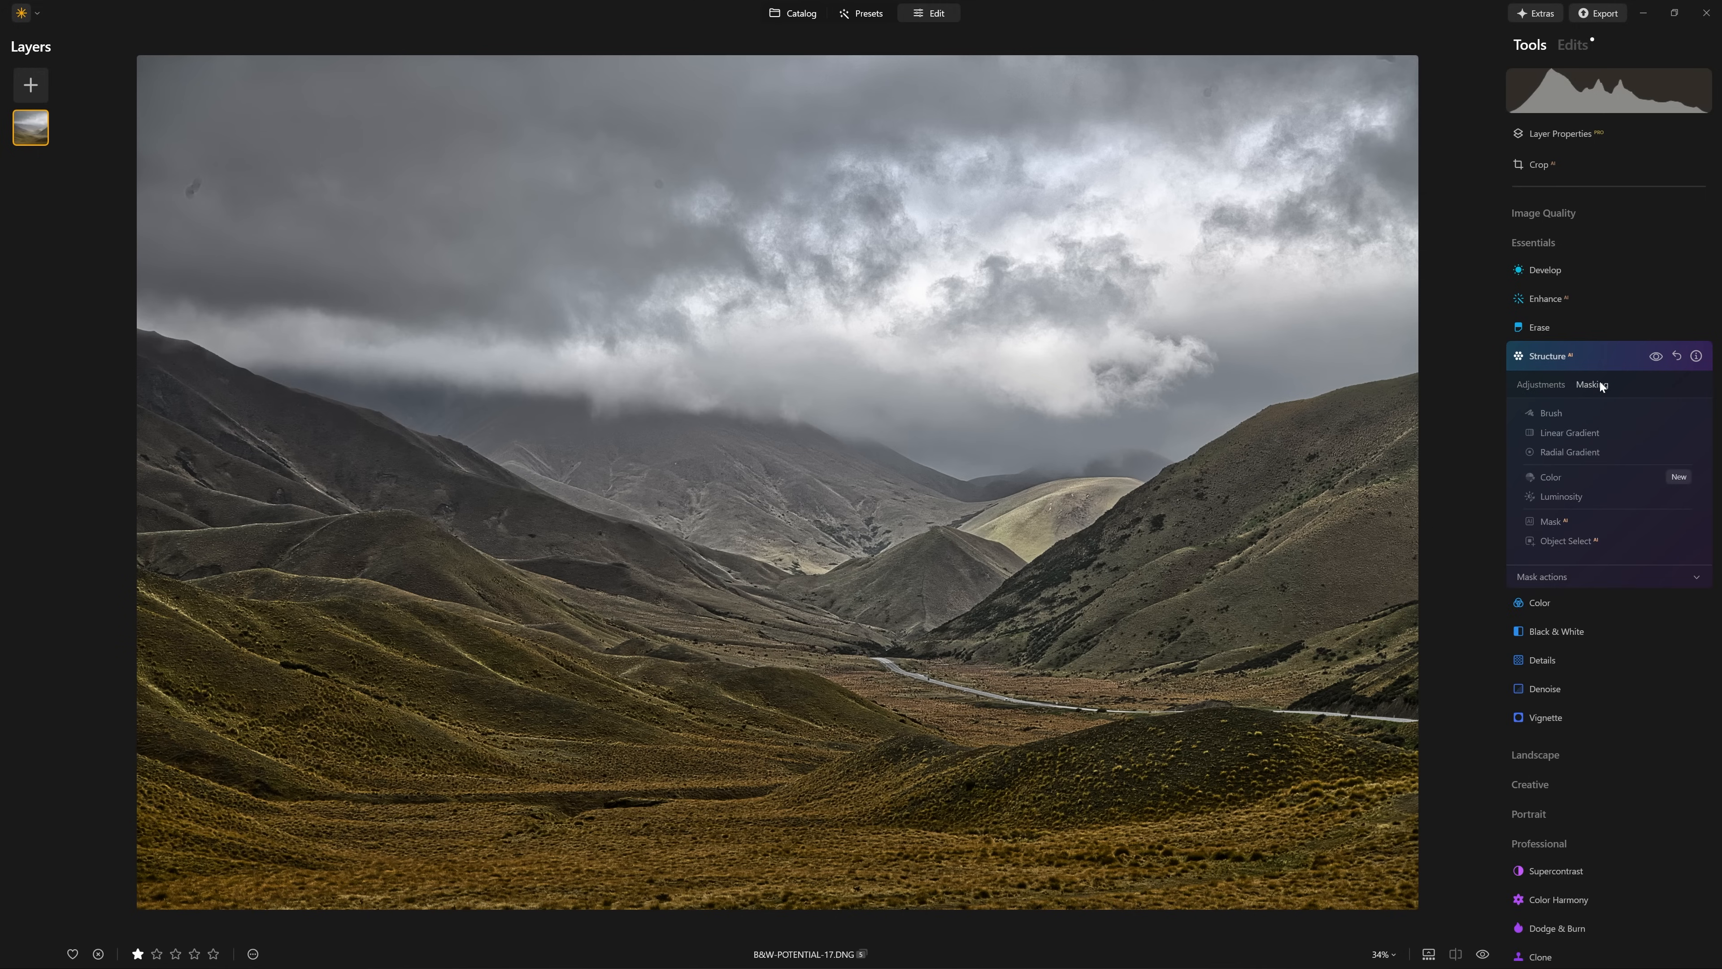
left_click(1548, 412)
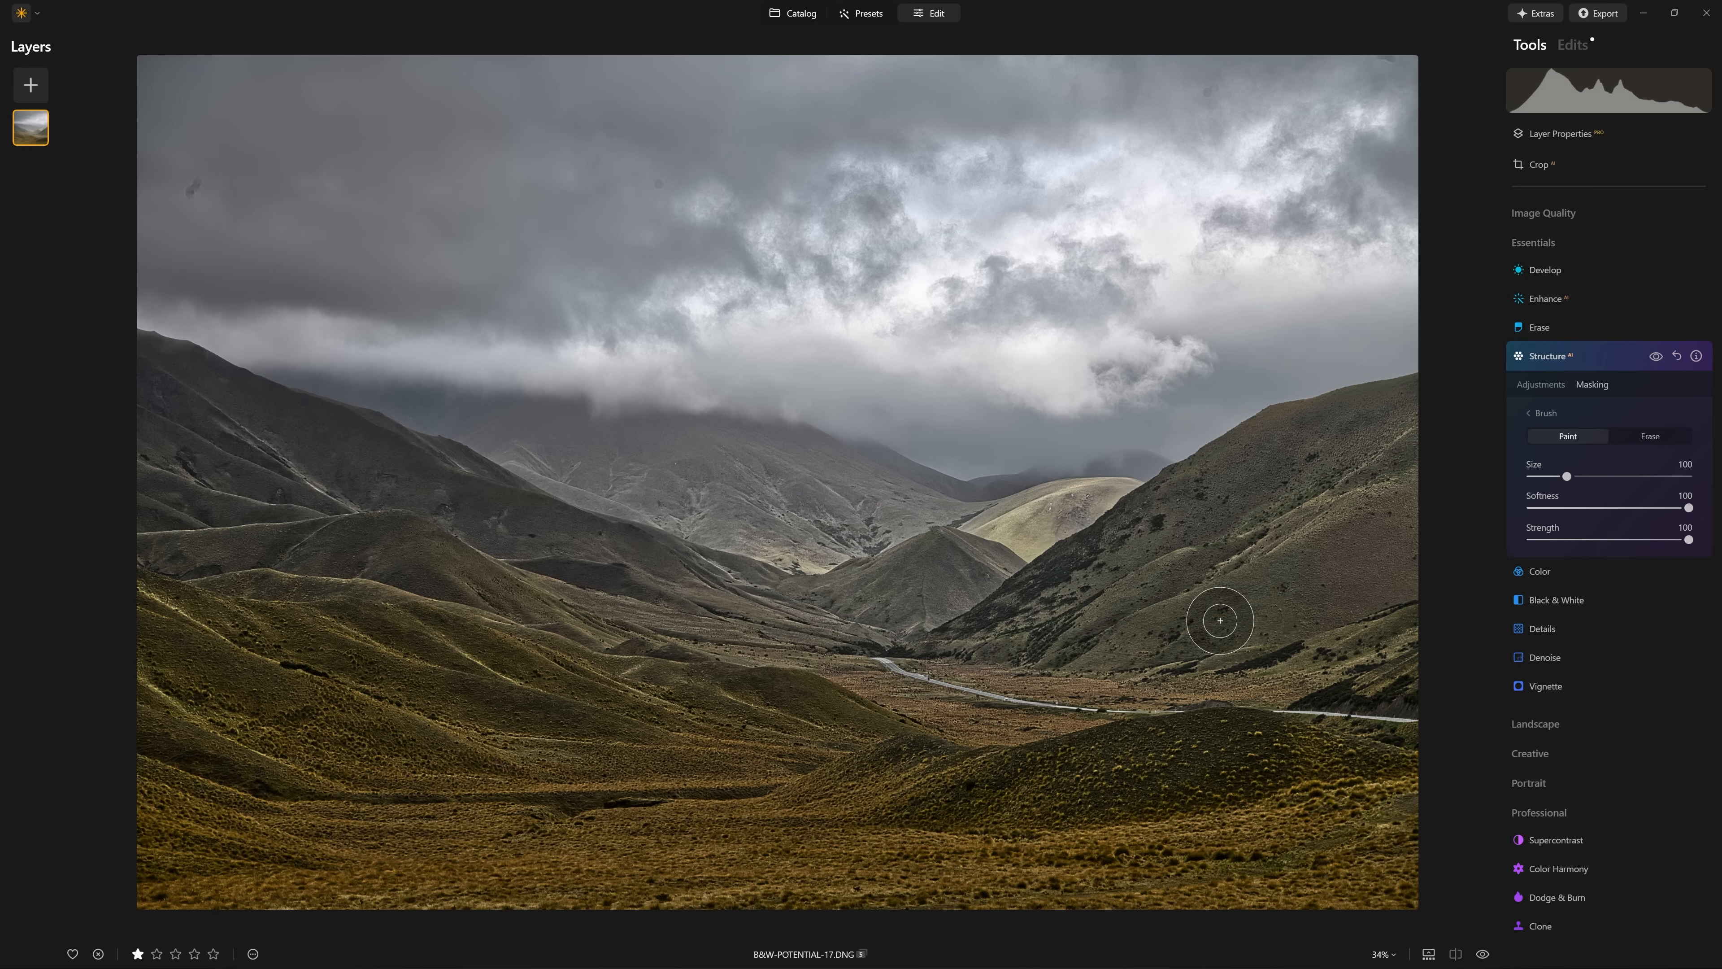
left_click_drag(1566, 474, 1697, 474)
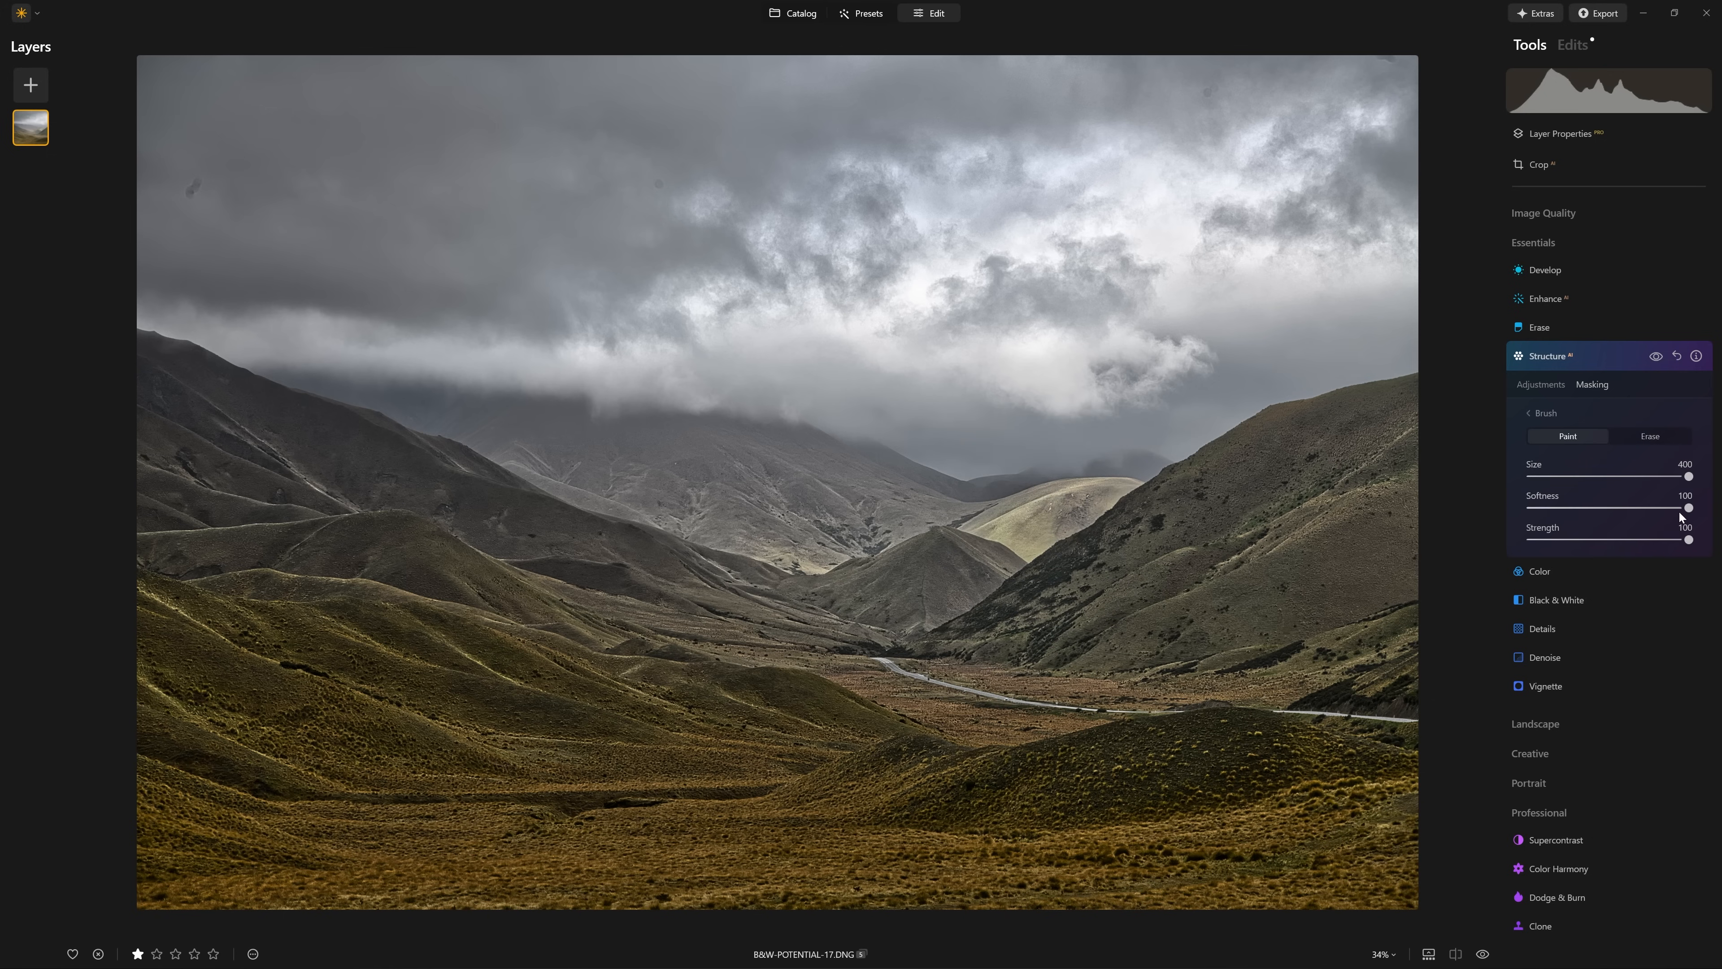
left_click_drag(1690, 541, 1595, 560)
mouse_move(788, 539)
left_mouse_down()
mouse_move(311, 513)
mouse_move(641, 591)
mouse_move(826, 607)
mouse_move(1269, 575)
mouse_move(1402, 522)
mouse_move(1130, 589)
mouse_move(389, 554)
mouse_move(181, 528)
left_mouse_up()
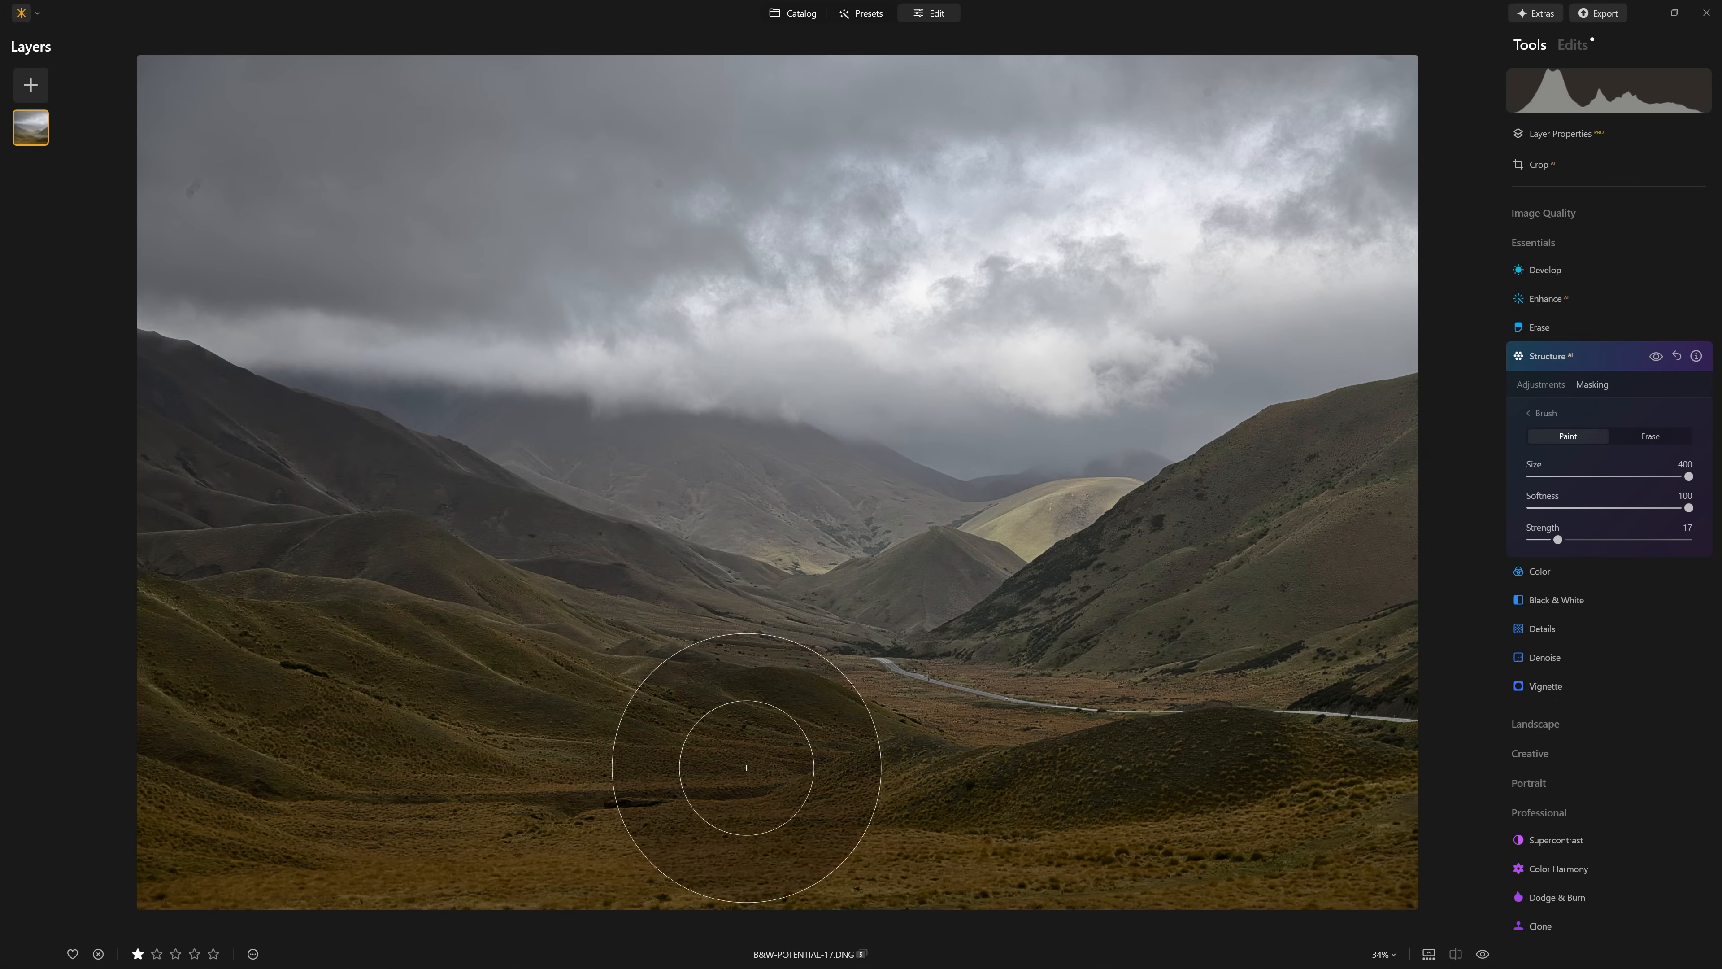
- Compare the photo with and without the brushed Structure effect
left_click(1661, 360)
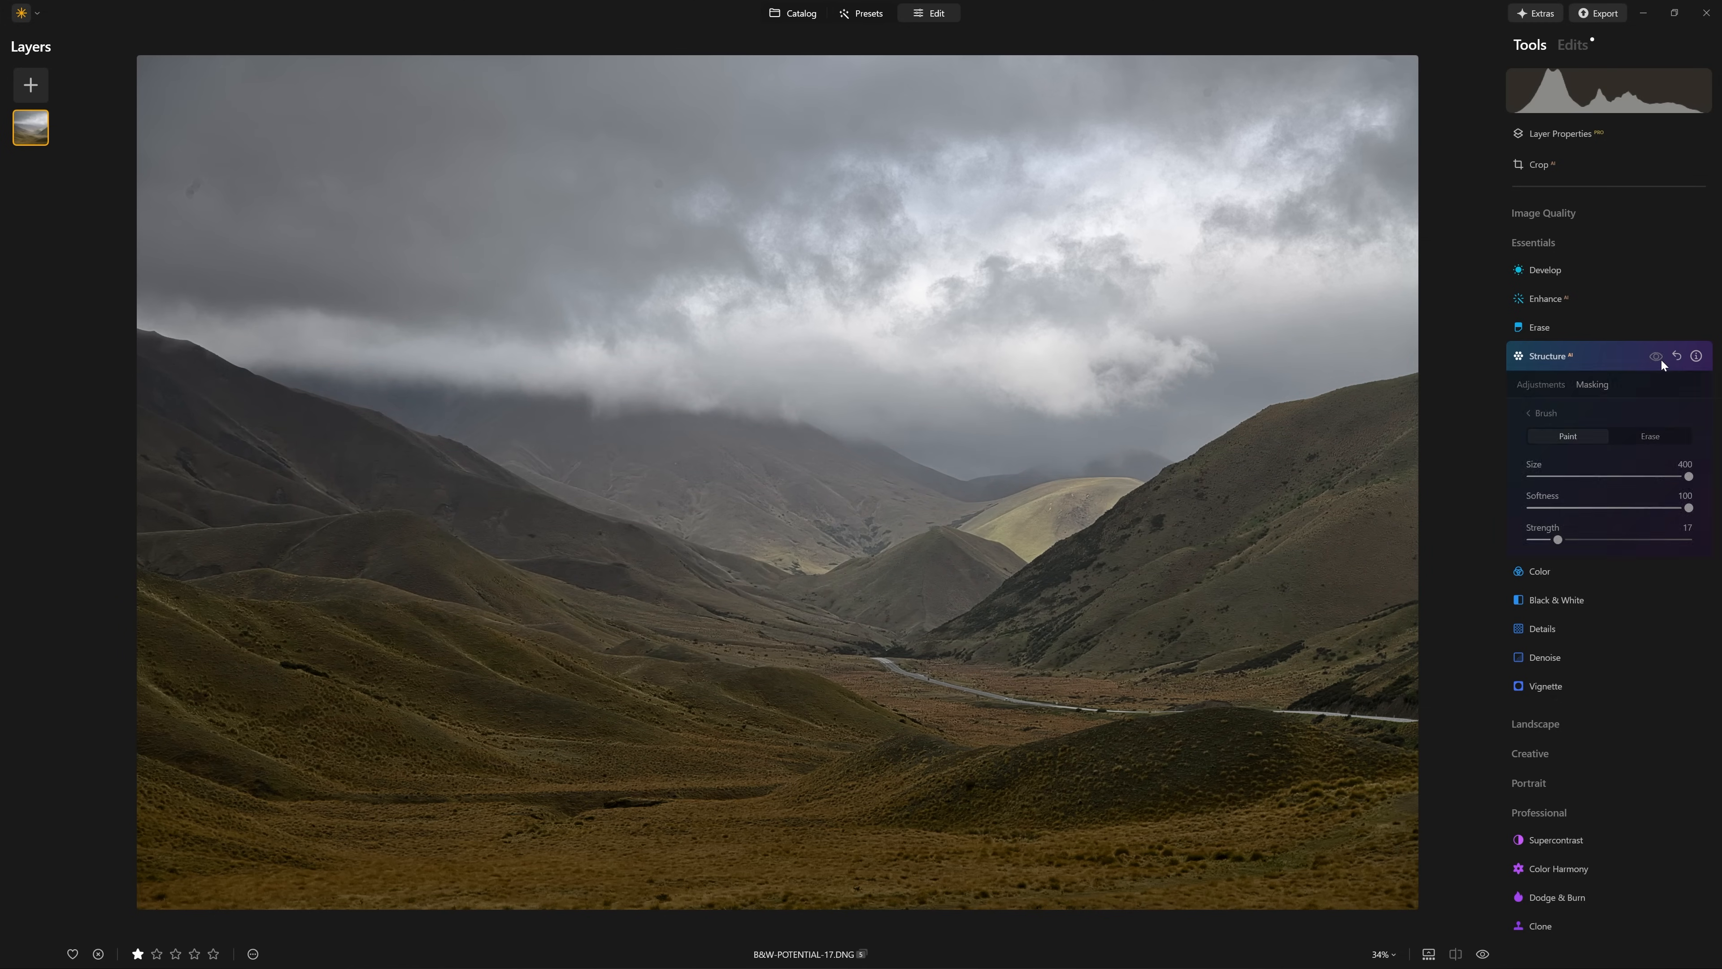
left_click(1661, 359)
left_click(1660, 358)
left_click(1660, 359)
left_click(1660, 358)
- Reduce the mask brush size to 268 and paint more Structure over the hills in the middle of the valley
key("bracketleft")
key("bracketleft")
key("bracketleft")
key("bracketleft")
mouse_move(644, 514)
left_mouse_down()
mouse_move(763, 524)
mouse_move(795, 614)
mouse_move(939, 658)
mouse_move(1092, 661)
left_mouse_up()
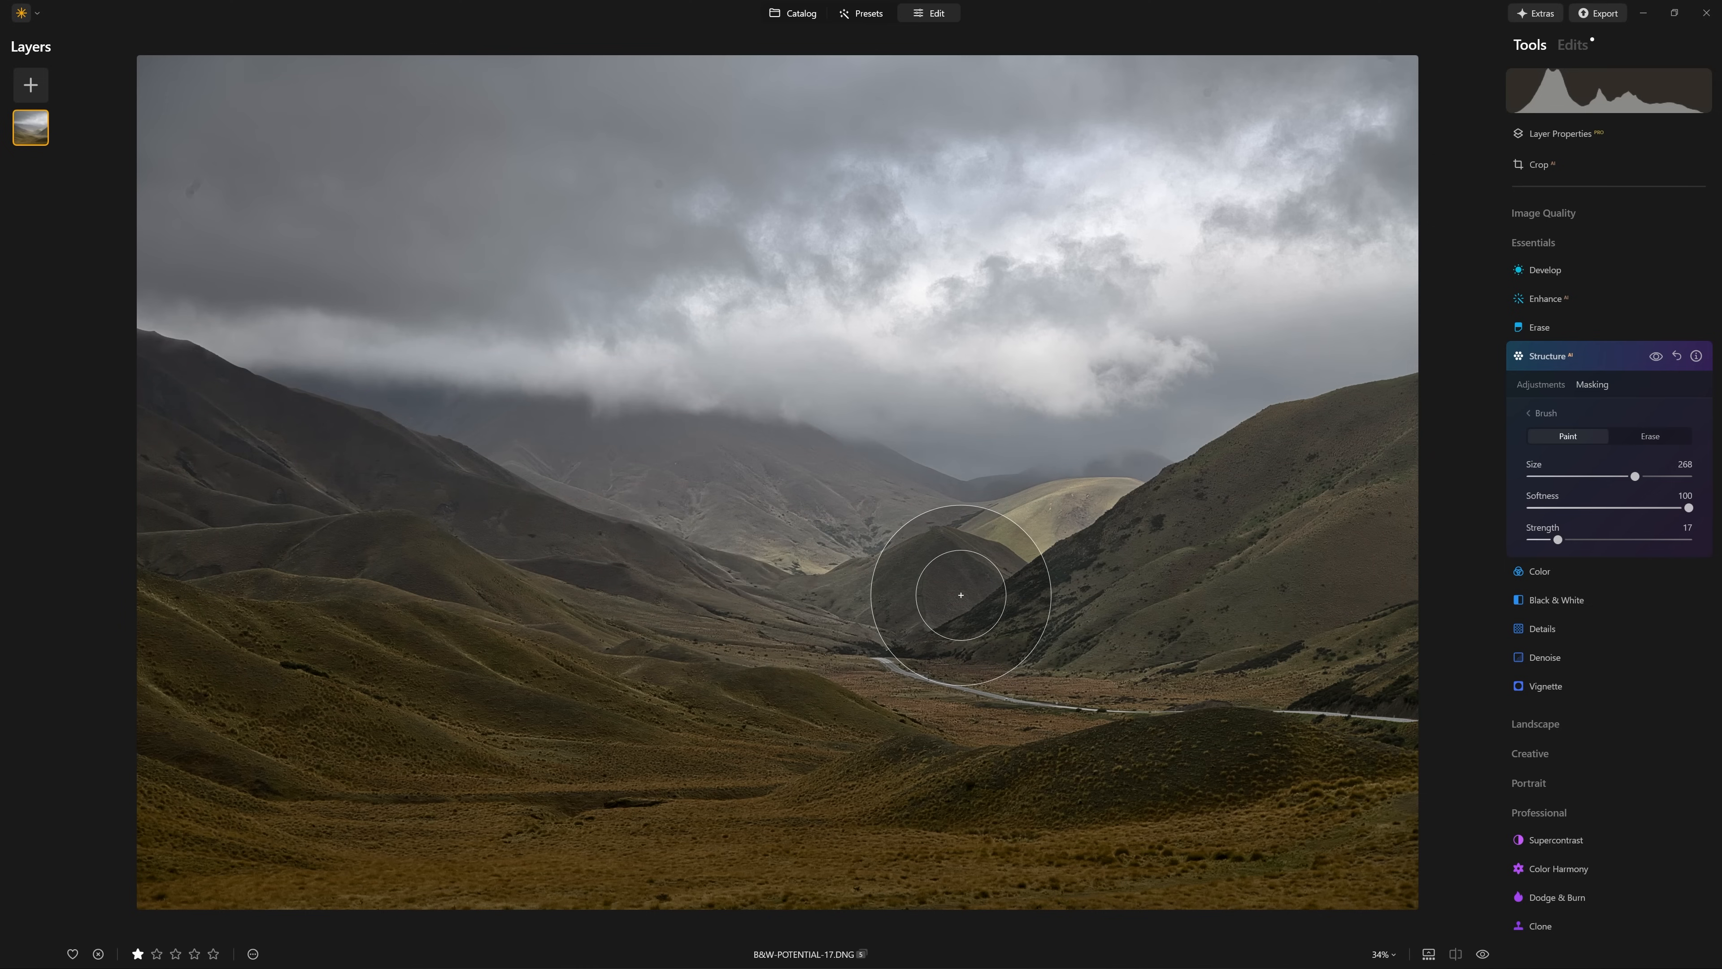
- Shrink the mask brush further and paint Structure along the valley road
key("bracketleft")
key("bracketleft")
key("bracketleft")
key("bracketleft")
key("bracketleft")
mouse_move(796, 603)
left_mouse_down()
mouse_move(849, 649)
mouse_move(1438, 725)
left_mouse_up()
- Enlarge the mask brush to size 364 and build up Structure over the central hills and the left mountain slope
key("bracketright")
key("bracketright")
key("bracketright")
key("bracketright")
key("bracketright")
key("bracketright")
mouse_move(768, 607)
left_mouse_down()
mouse_move(888, 634)
mouse_move(1174, 588)
left_mouse_up()
left_click_drag(1045, 623, 262, 500)
- Compare the landscape before and after the additional Structure brushing
left_click(1655, 357)
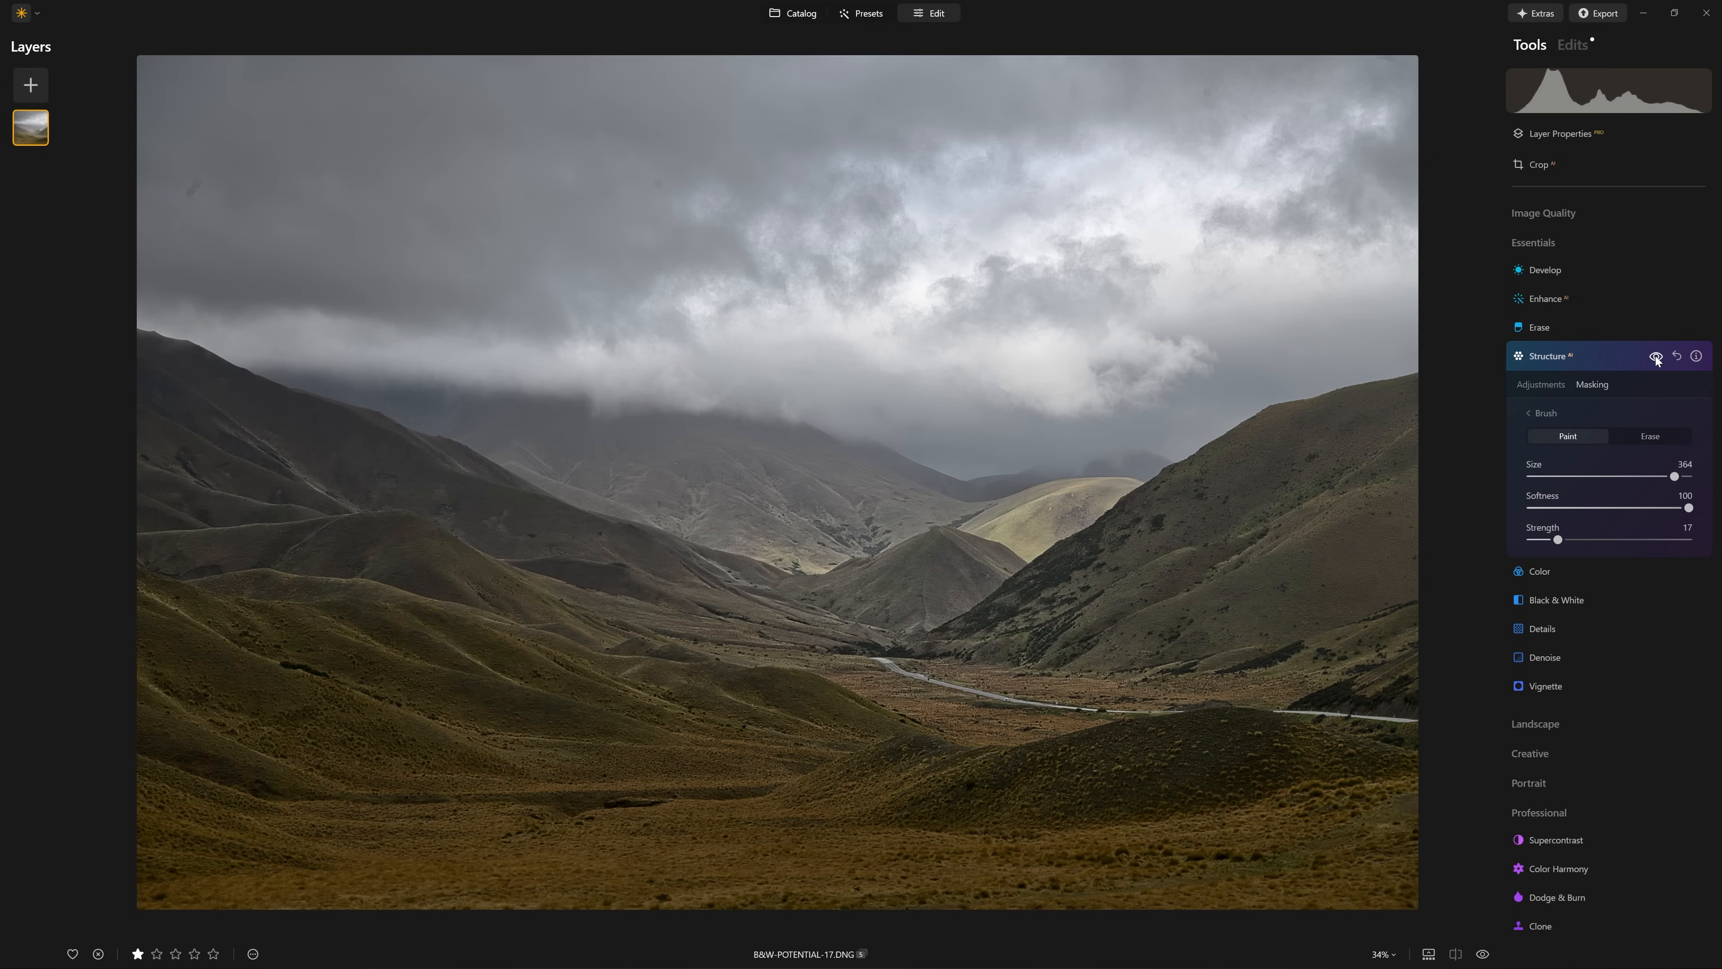
left_click(1656, 357)
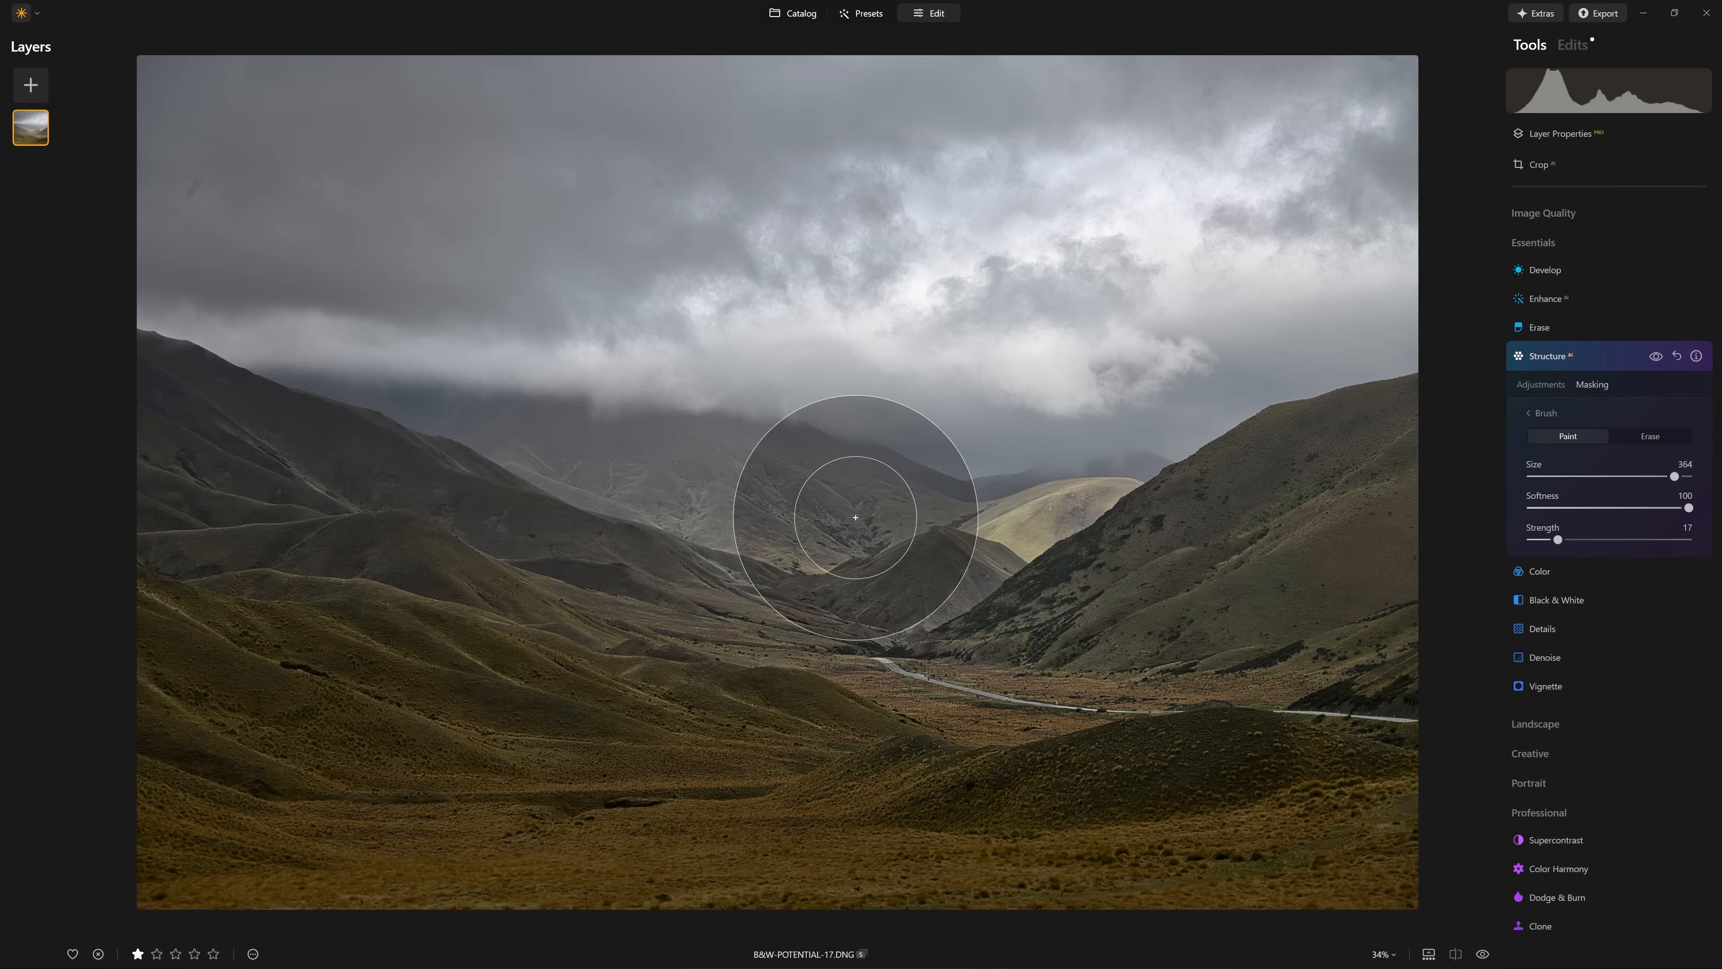
left_click(1653, 360)
left_click(1653, 360)
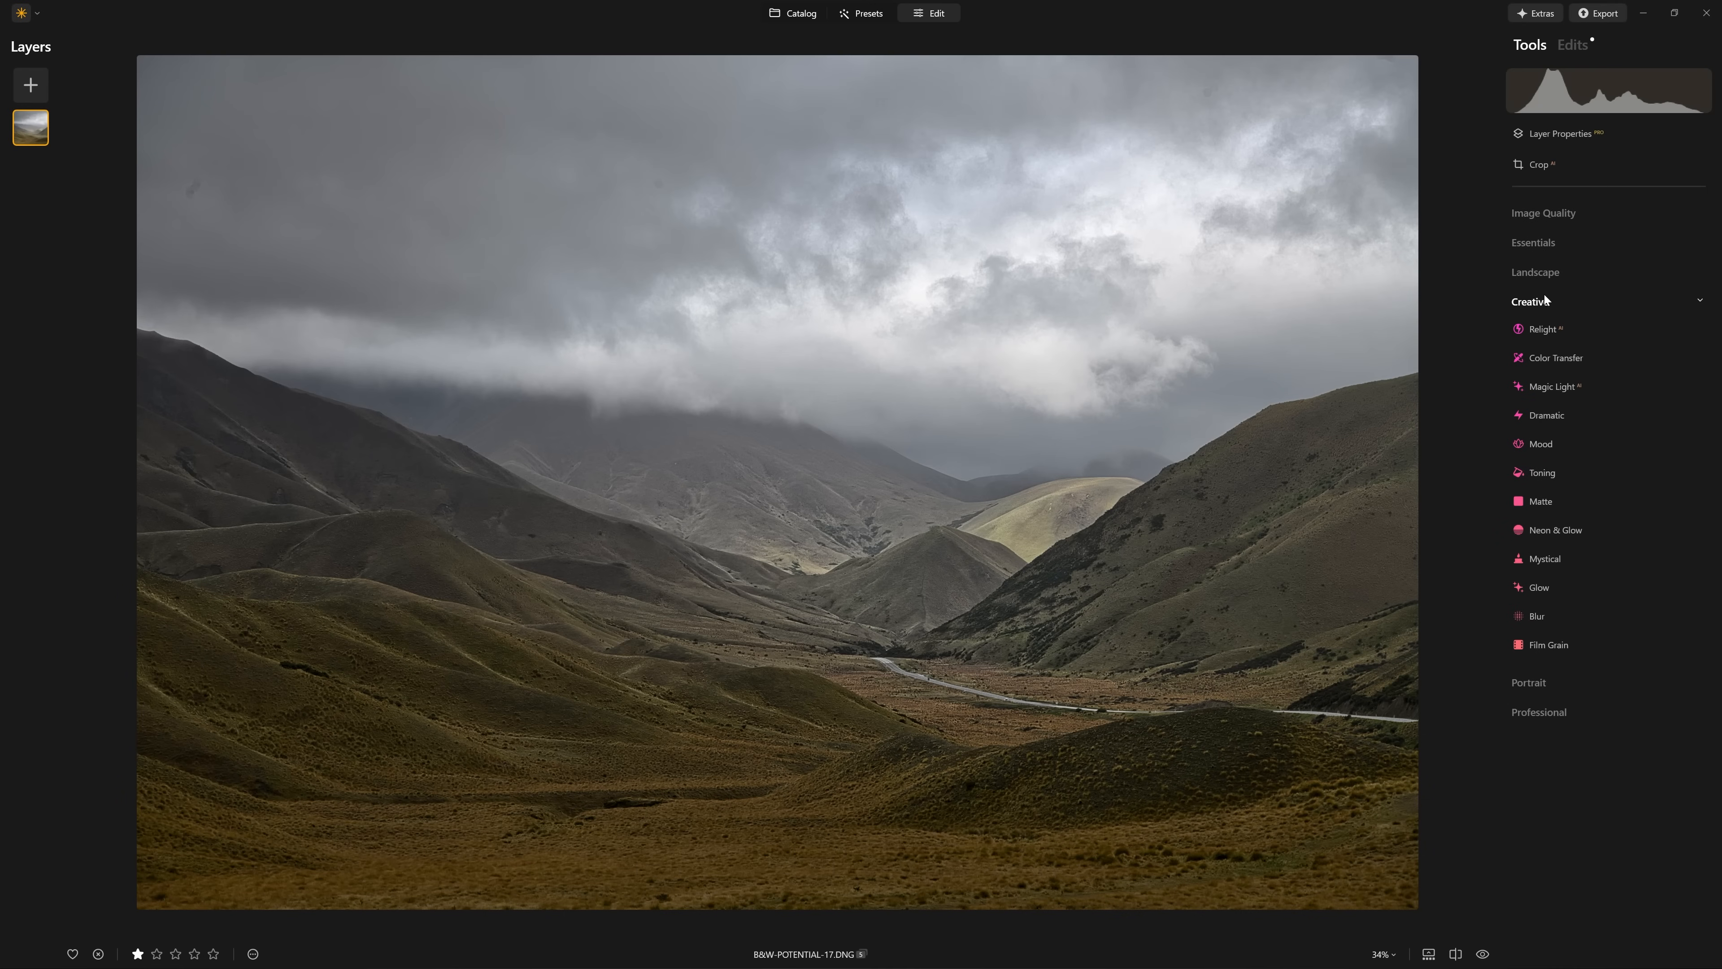
- Apply a Motion blur with Amount 100 and Angle -17, comparing the photo with and without it
left_click(1543, 616)
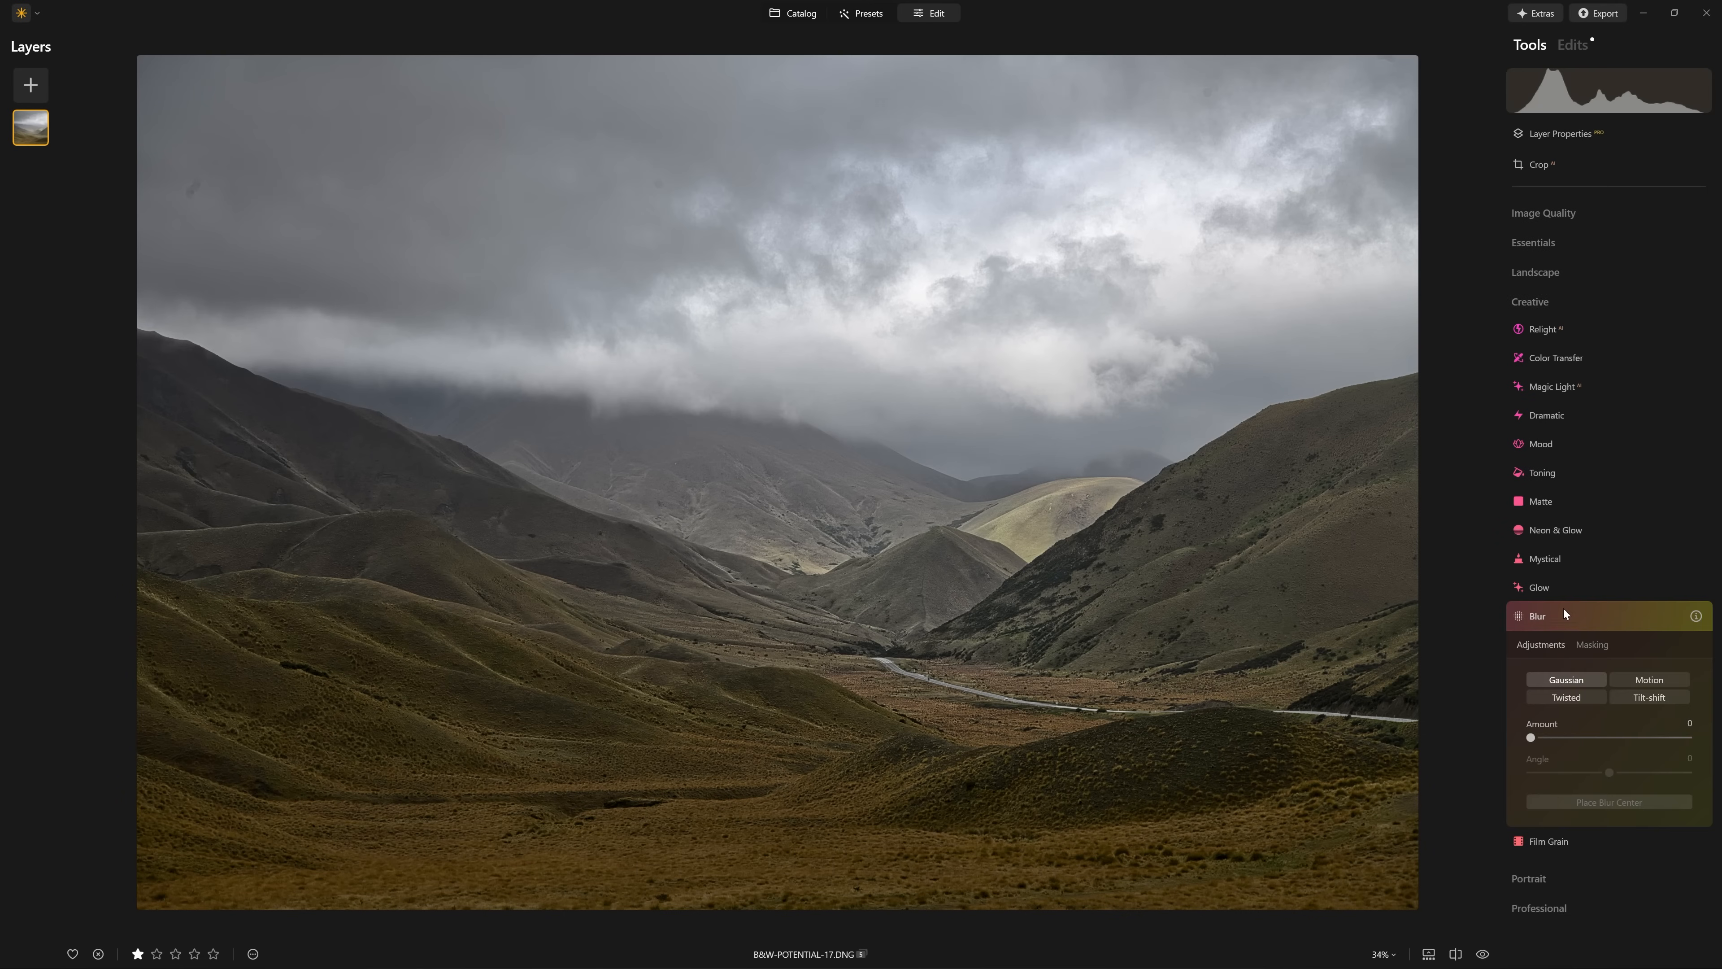
left_click(1650, 681)
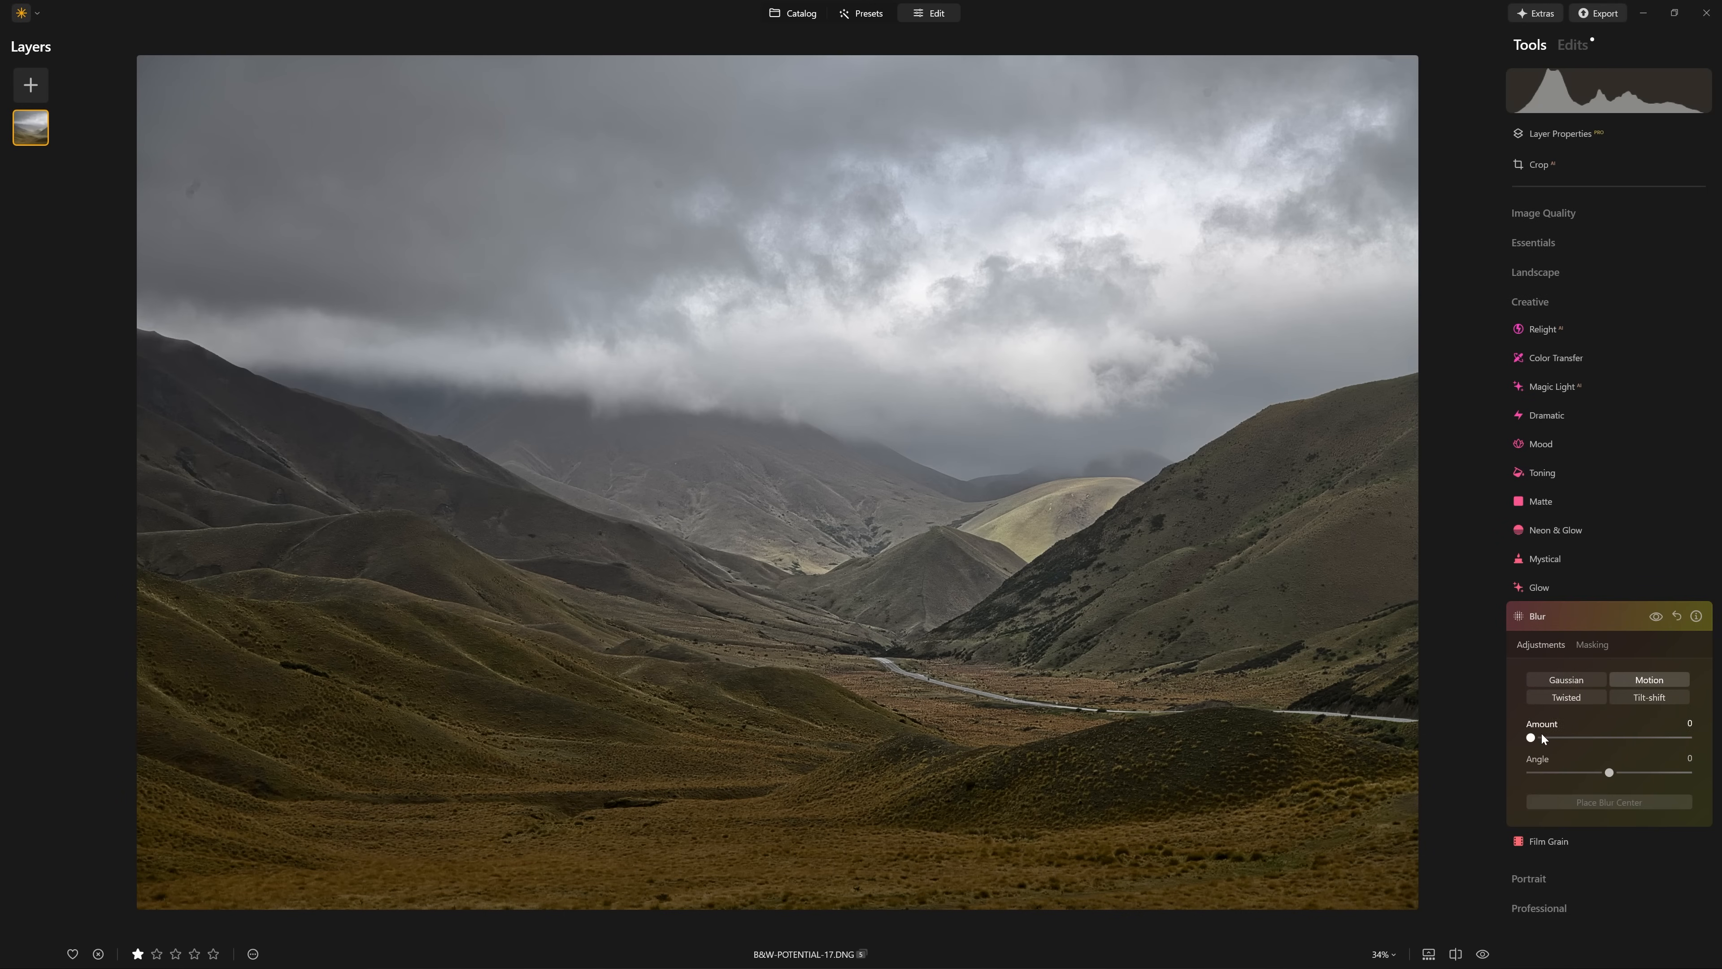
left_click_drag(1543, 740, 1687, 743)
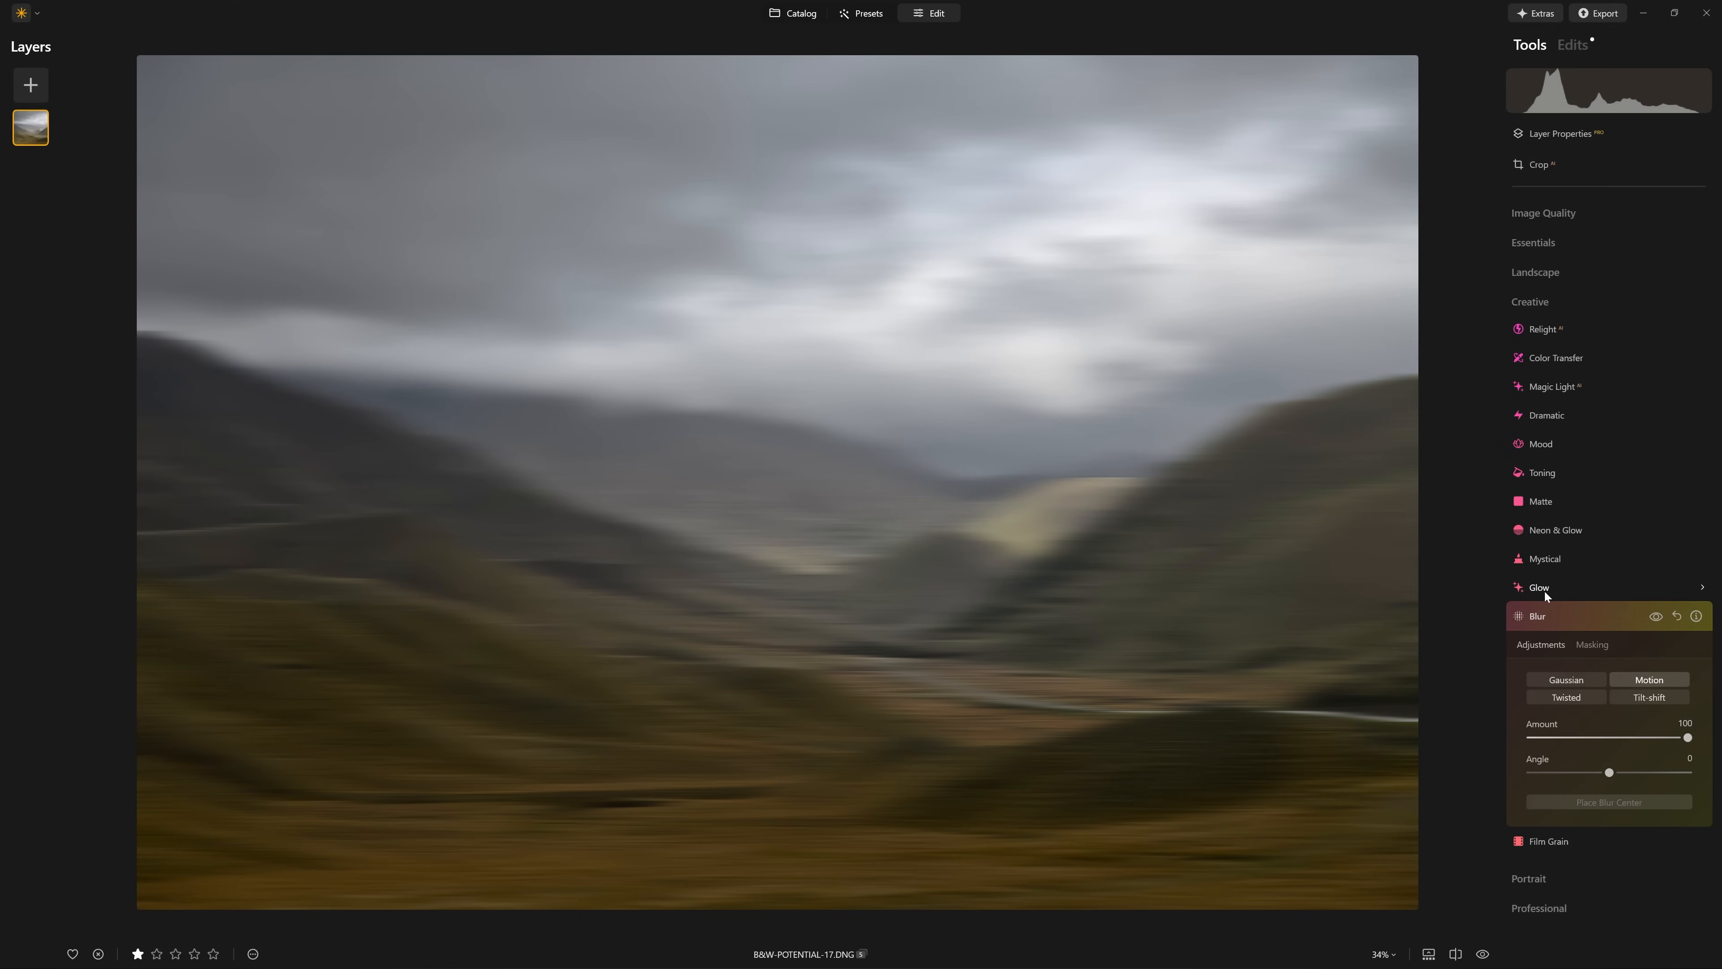
left_click(1655, 617)
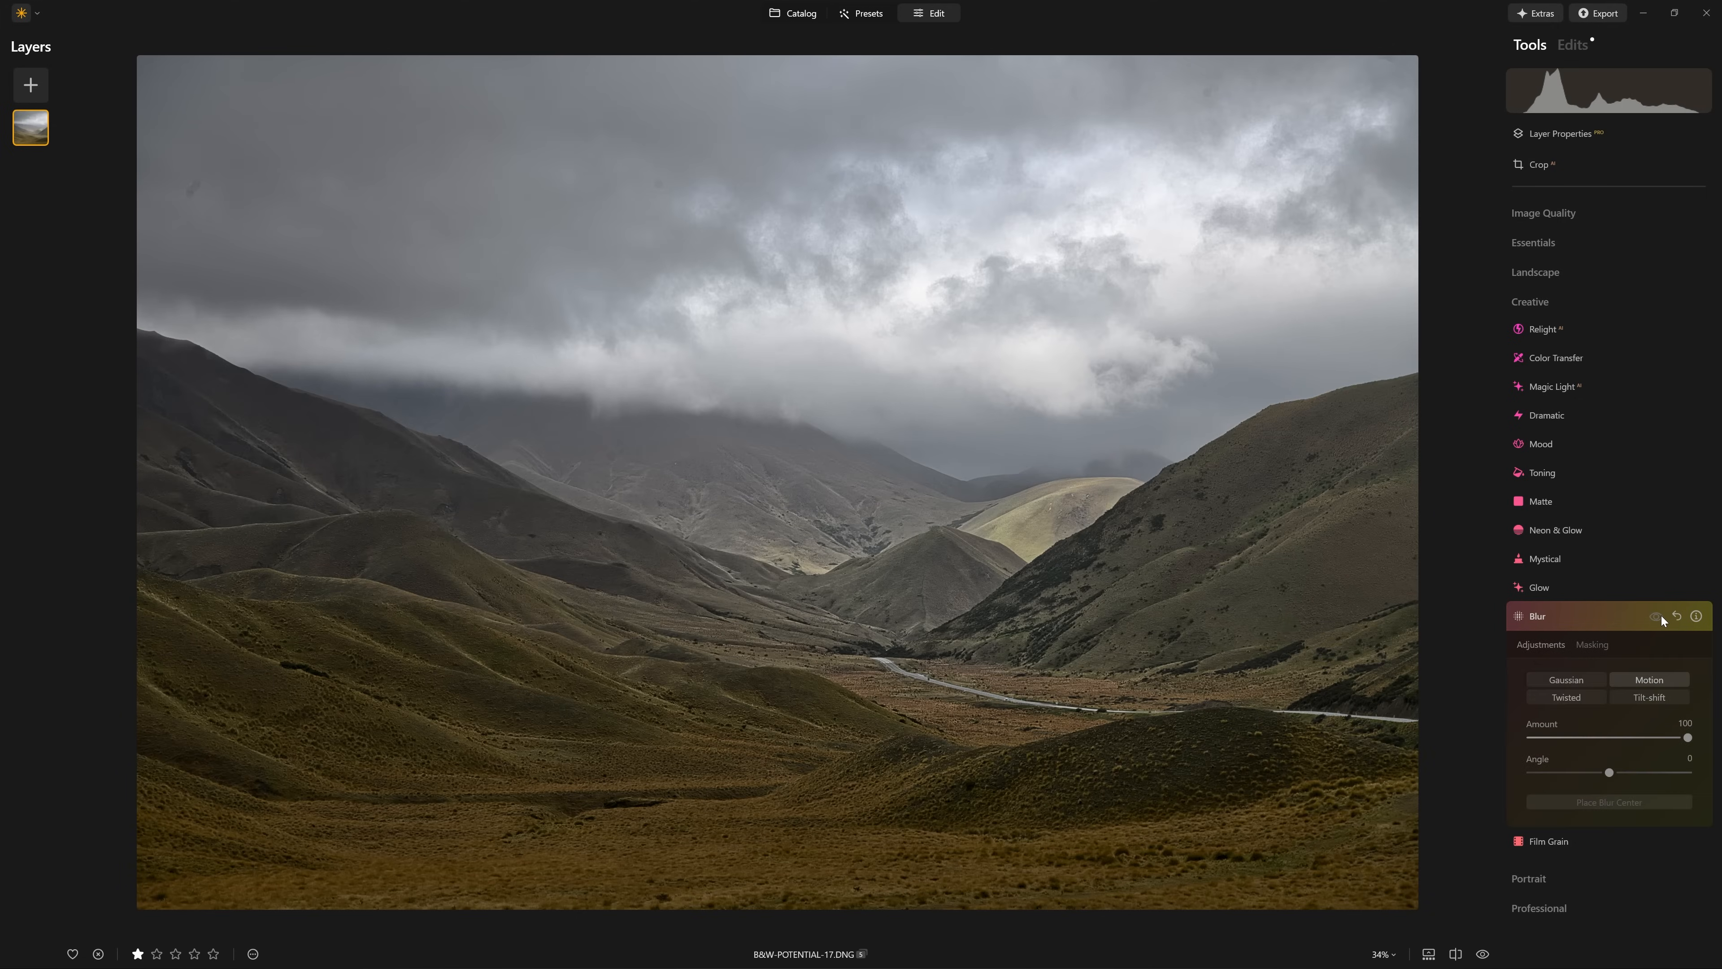
left_click(1658, 617)
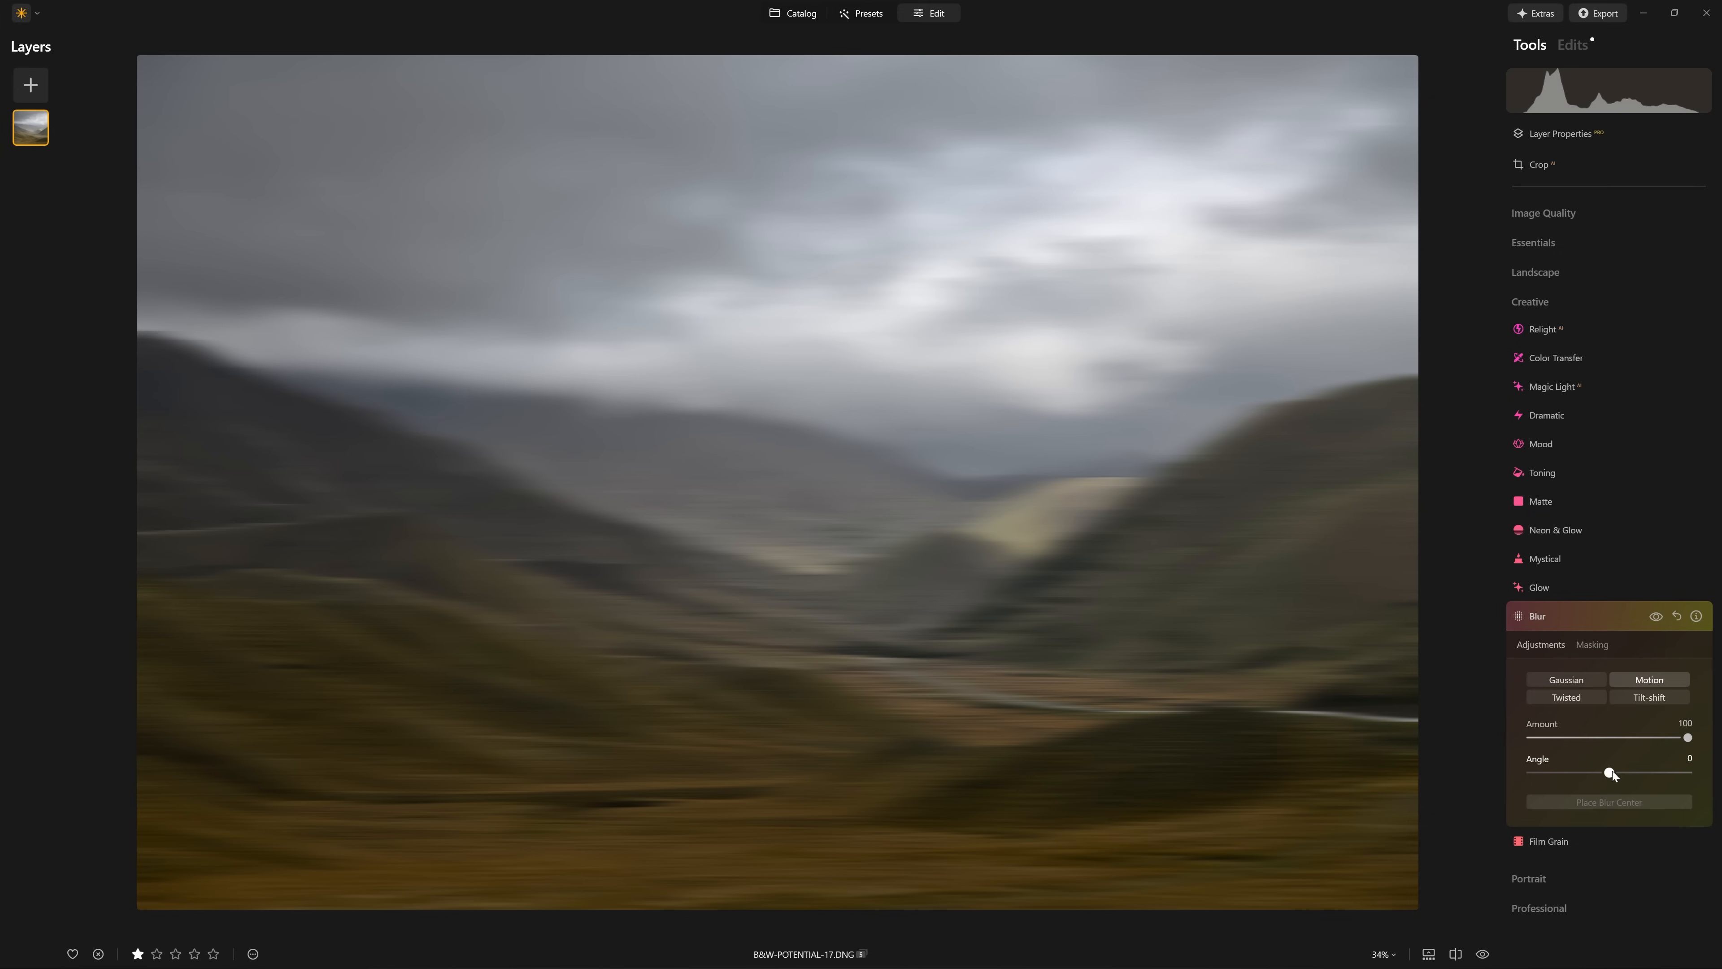
mouse_move(1615, 772)
left_mouse_down()
mouse_move(1634, 772)
mouse_move(1598, 781)
left_mouse_up()
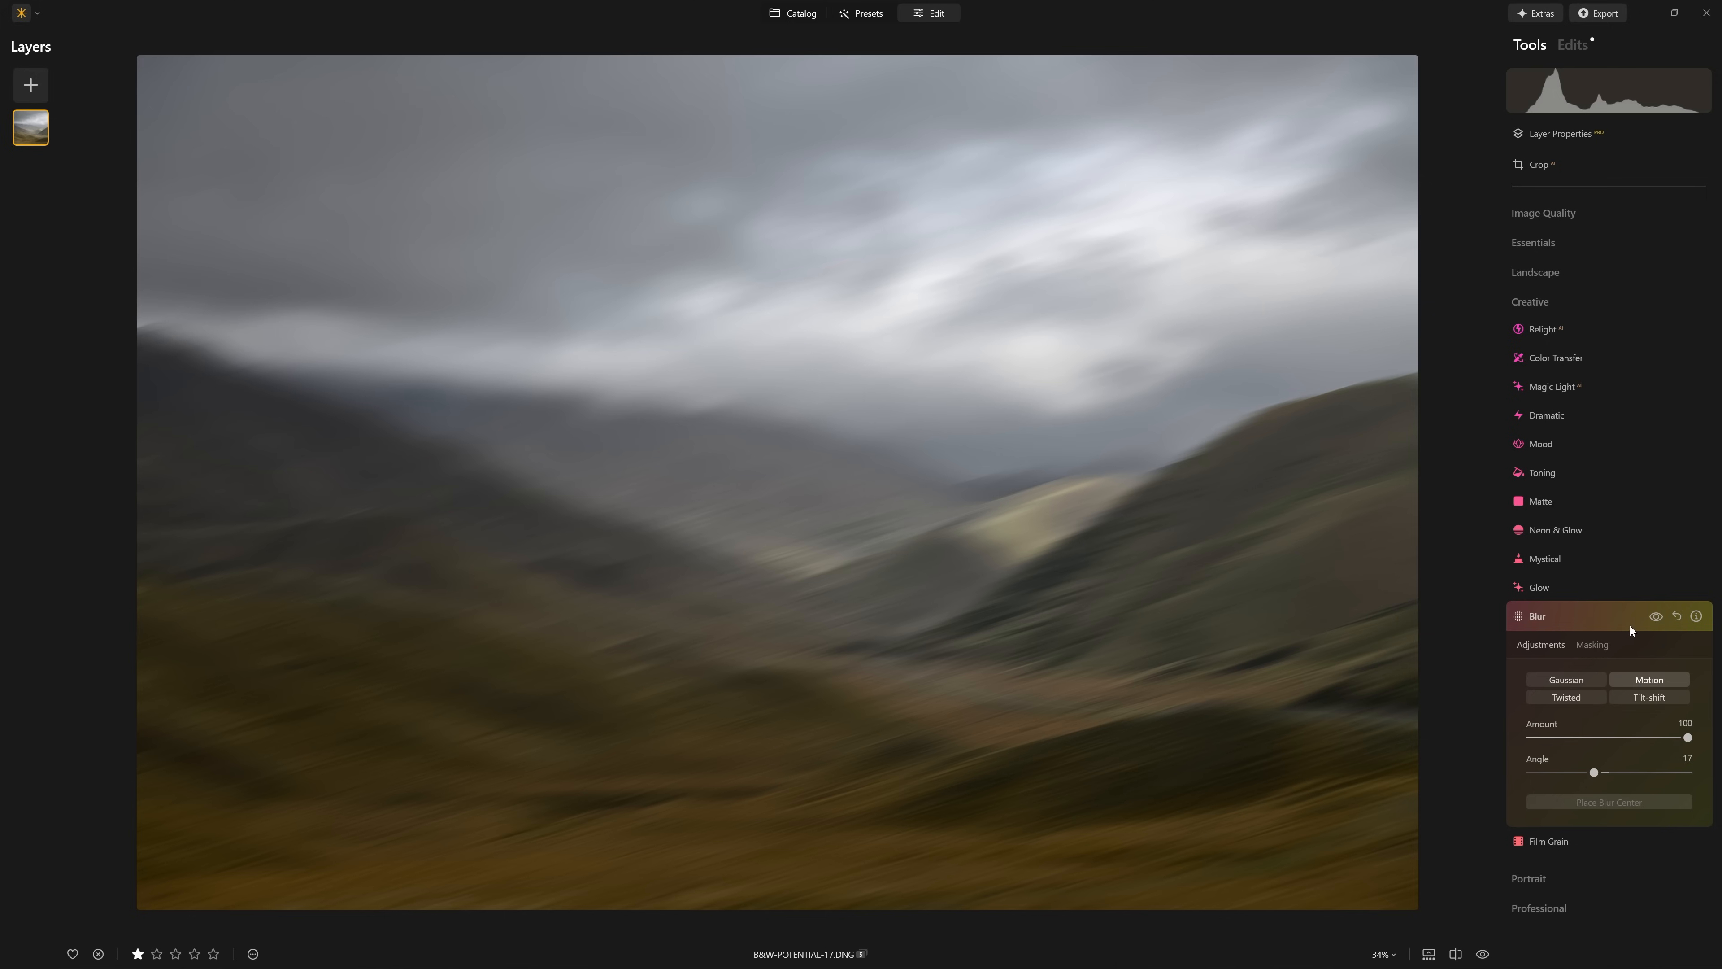
- Limit the motion blur to the sky with an AI mask
left_click(1593, 644)
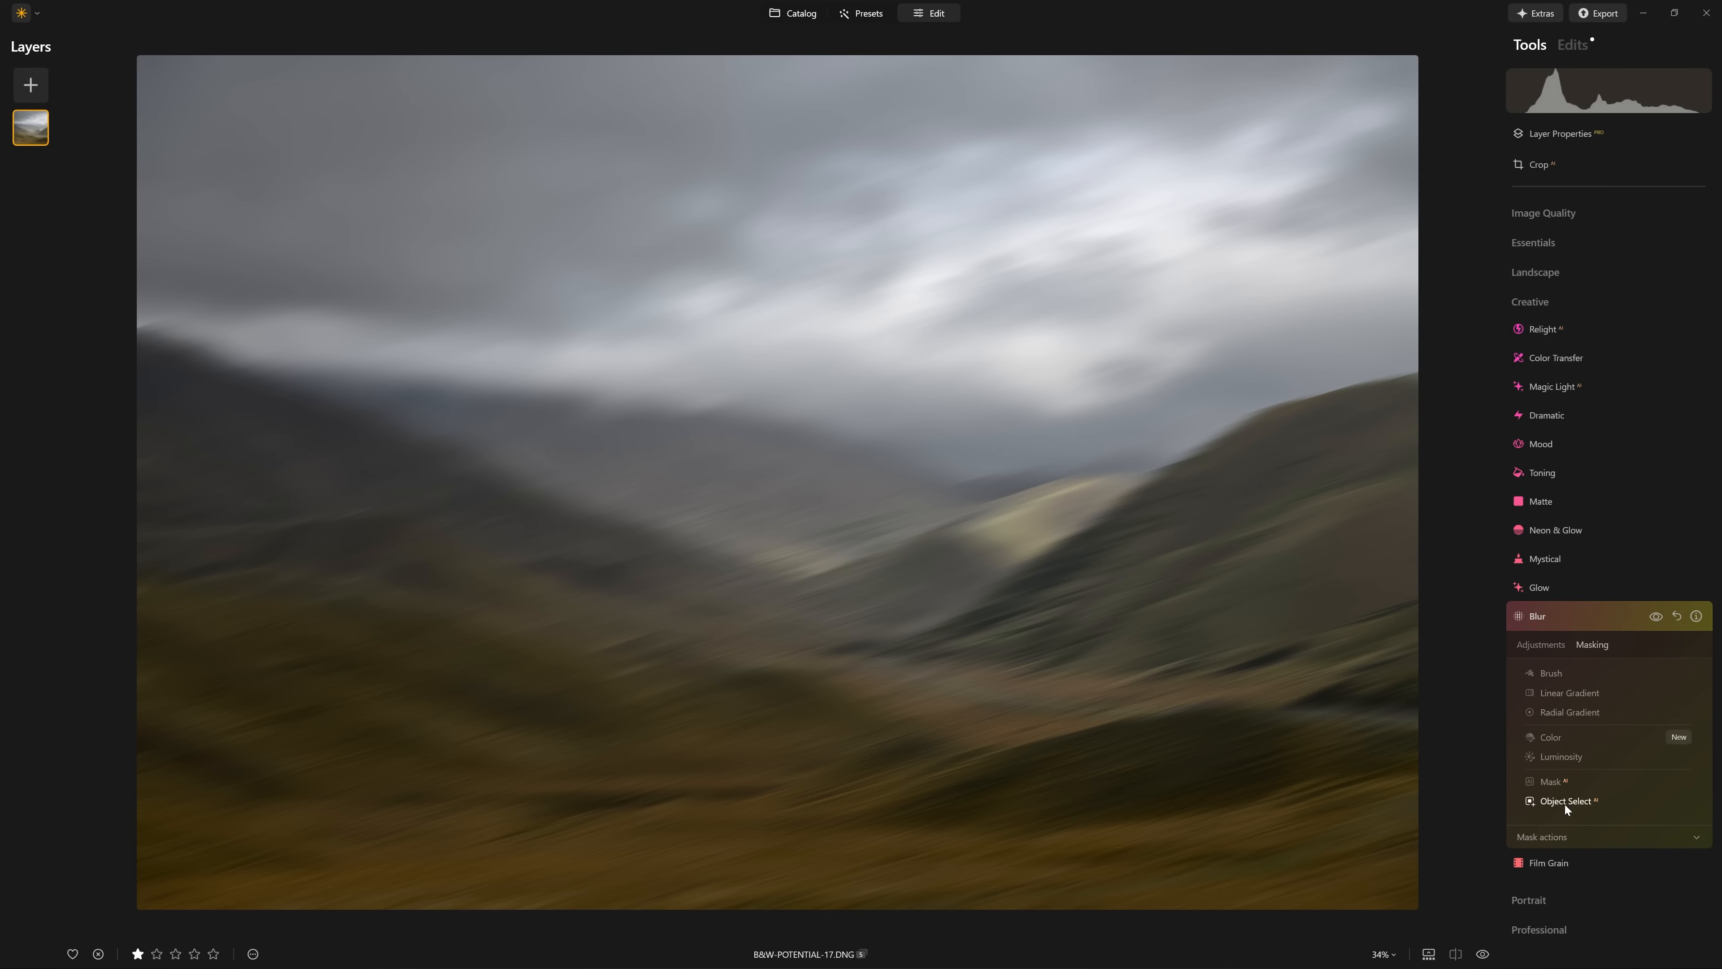
left_click(1548, 782)
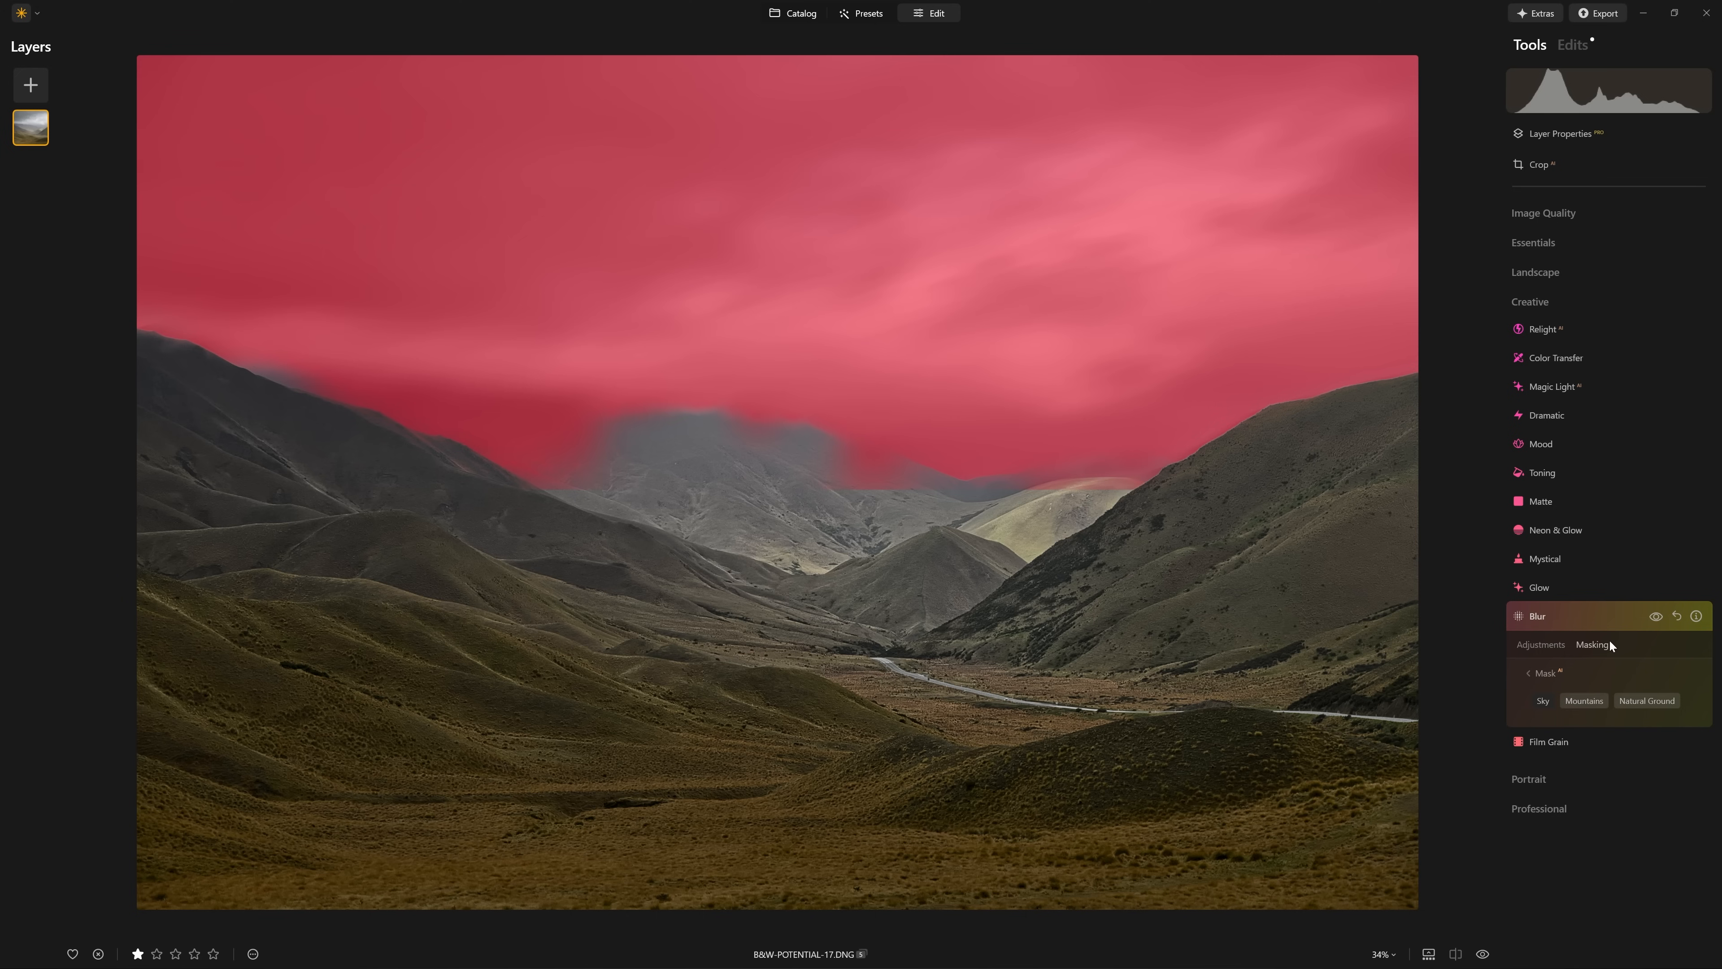
- Erase the blur mask along the mountain ridgeline with a brush of size 232, softness 100 and strength 100
left_click(1608, 641)
left_click(1564, 671)
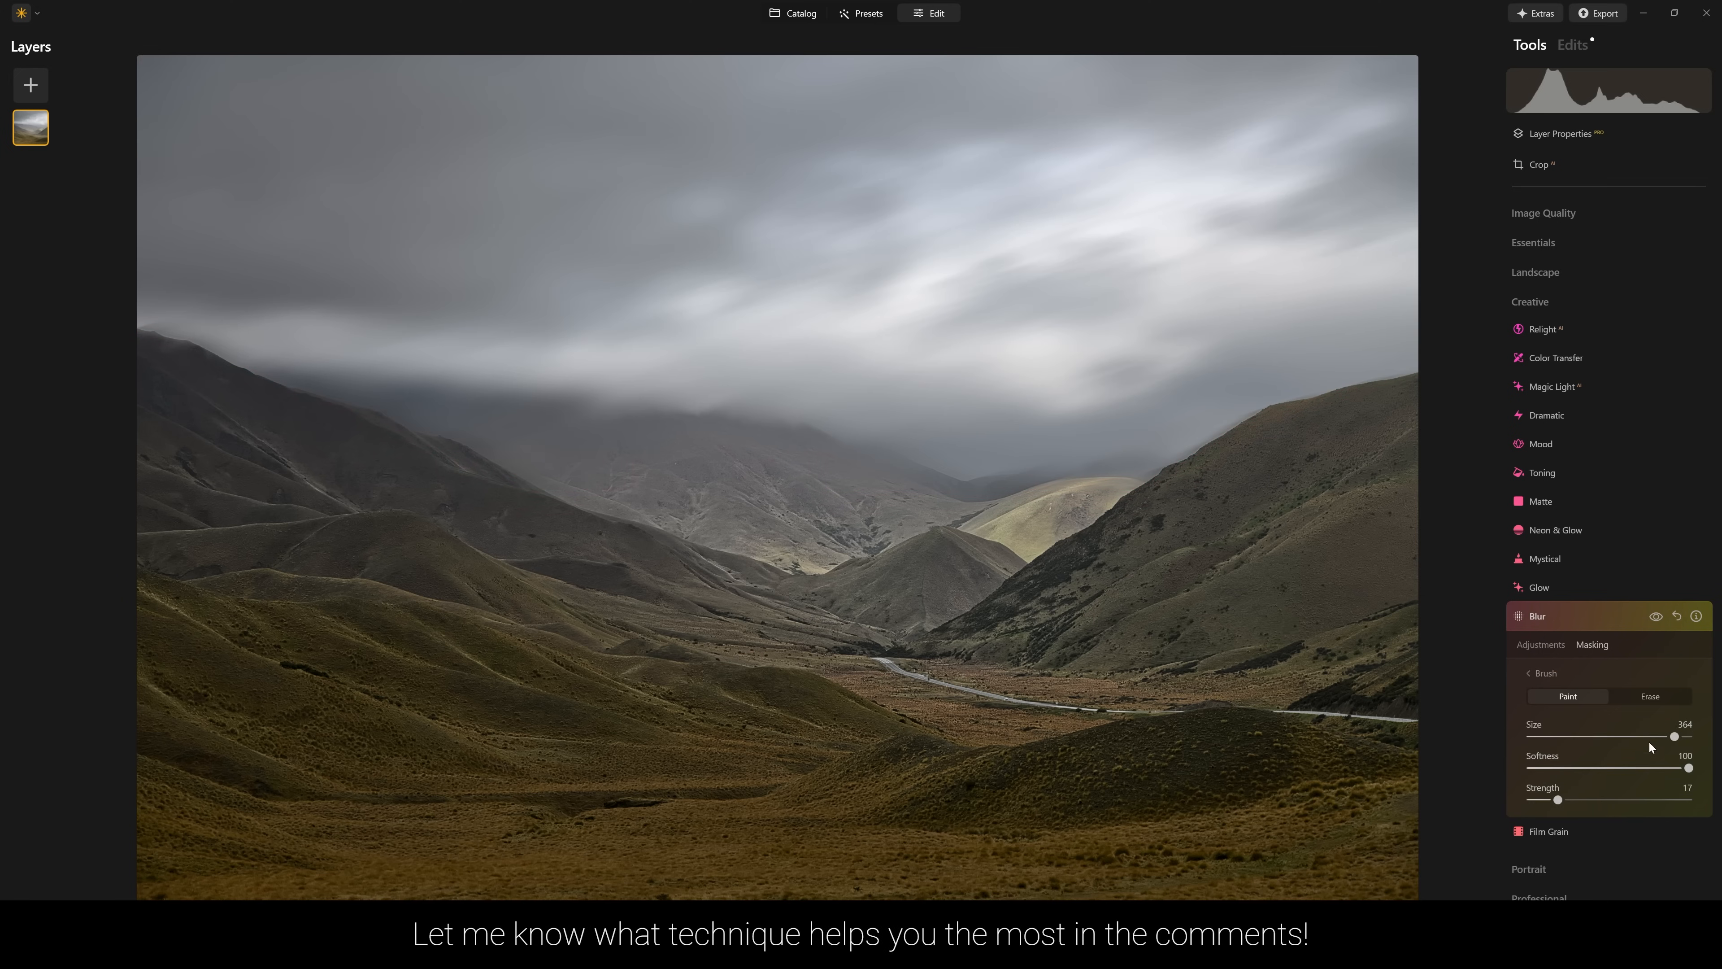
left_click(1652, 698)
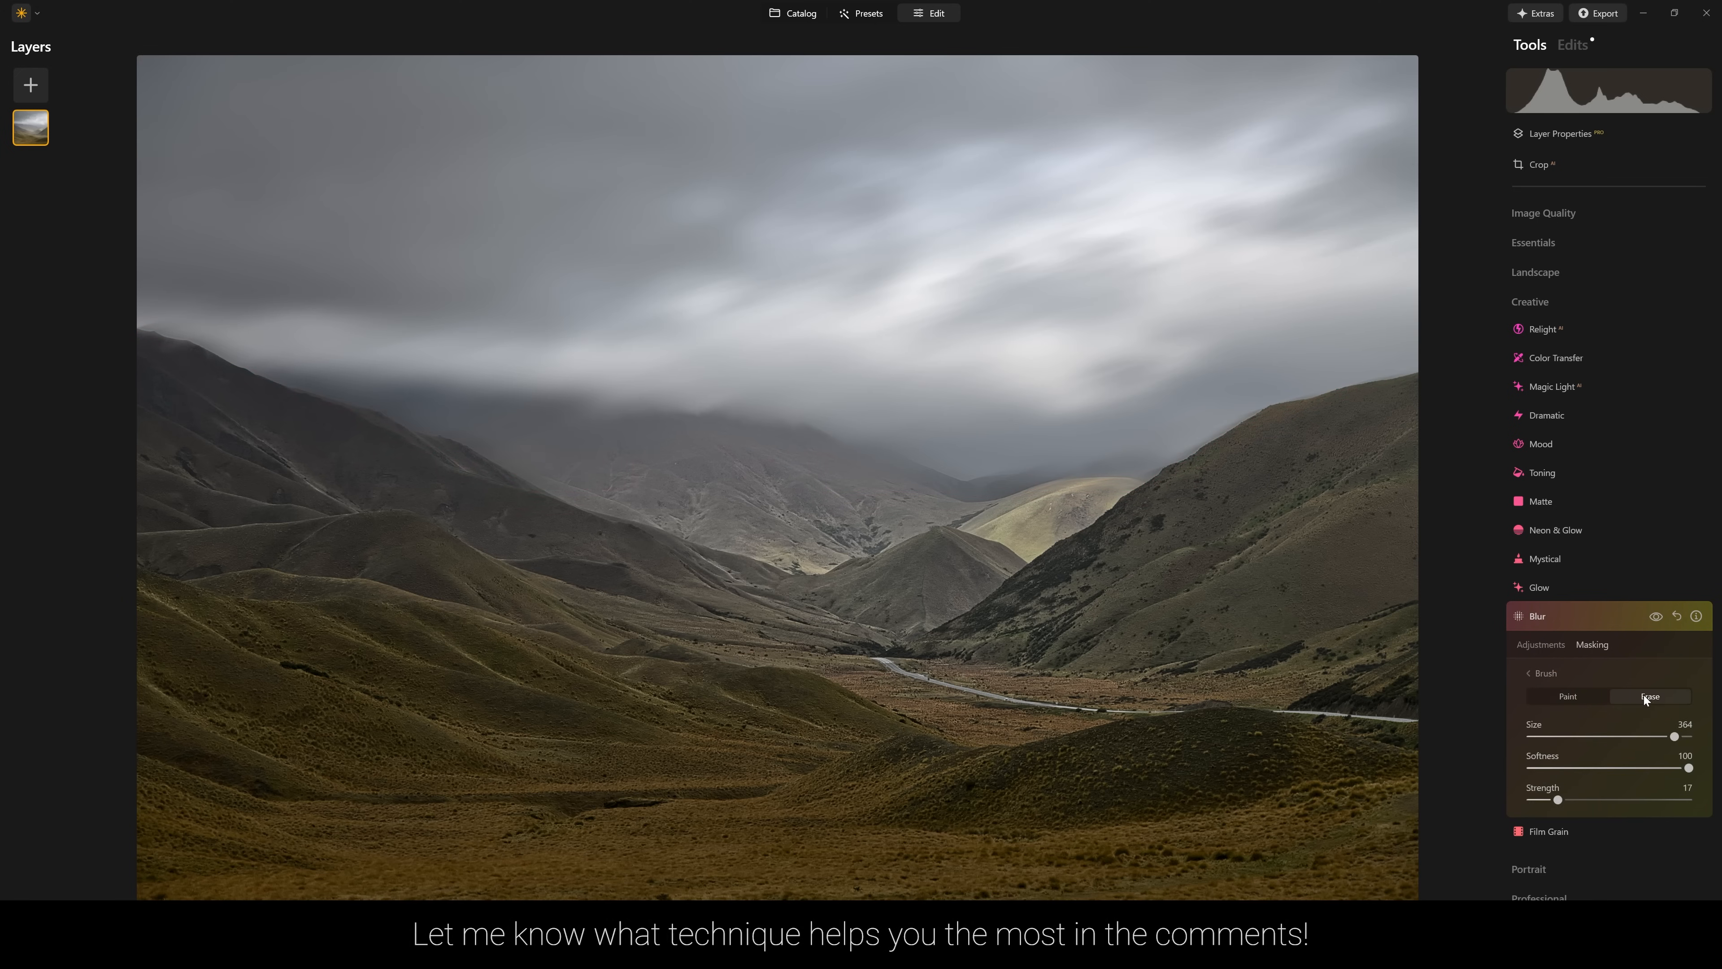
left_click_drag(1558, 799, 1688, 801)
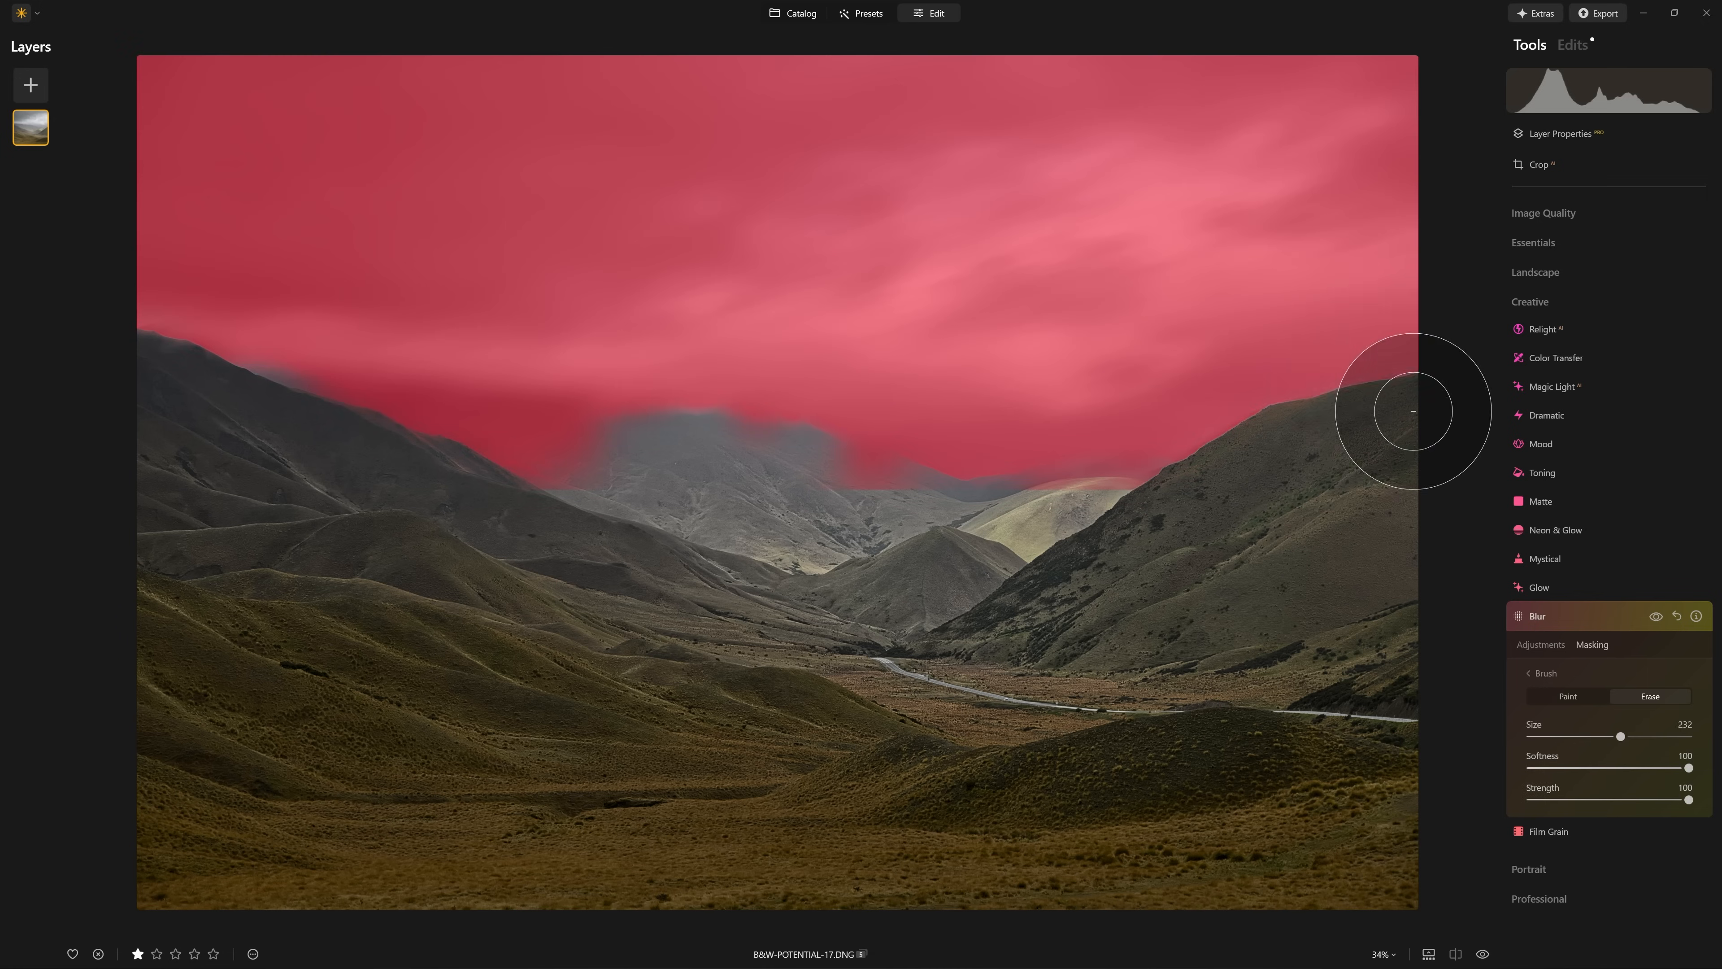
mouse_move(1413, 411)
left_mouse_down()
mouse_move(1338, 423)
mouse_move(1168, 500)
mouse_move(961, 519)
mouse_move(672, 469)
mouse_move(519, 481)
mouse_move(92, 373)
mouse_move(265, 424)
left_mouse_up()
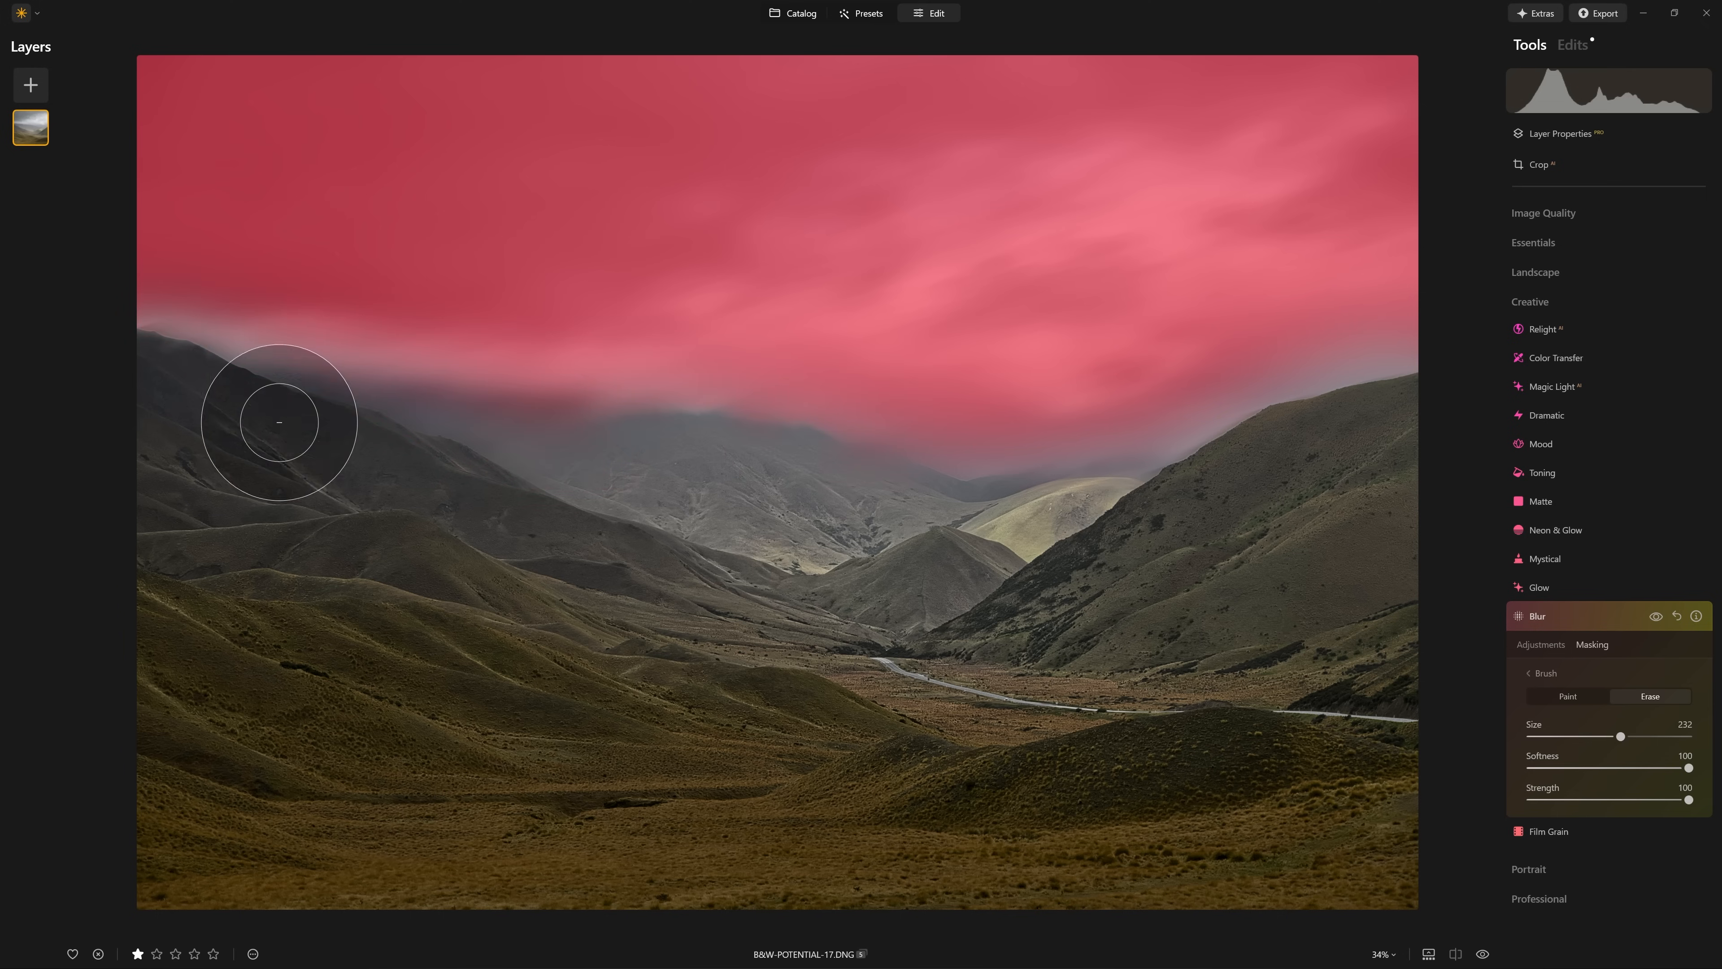
left_click(1624, 609)
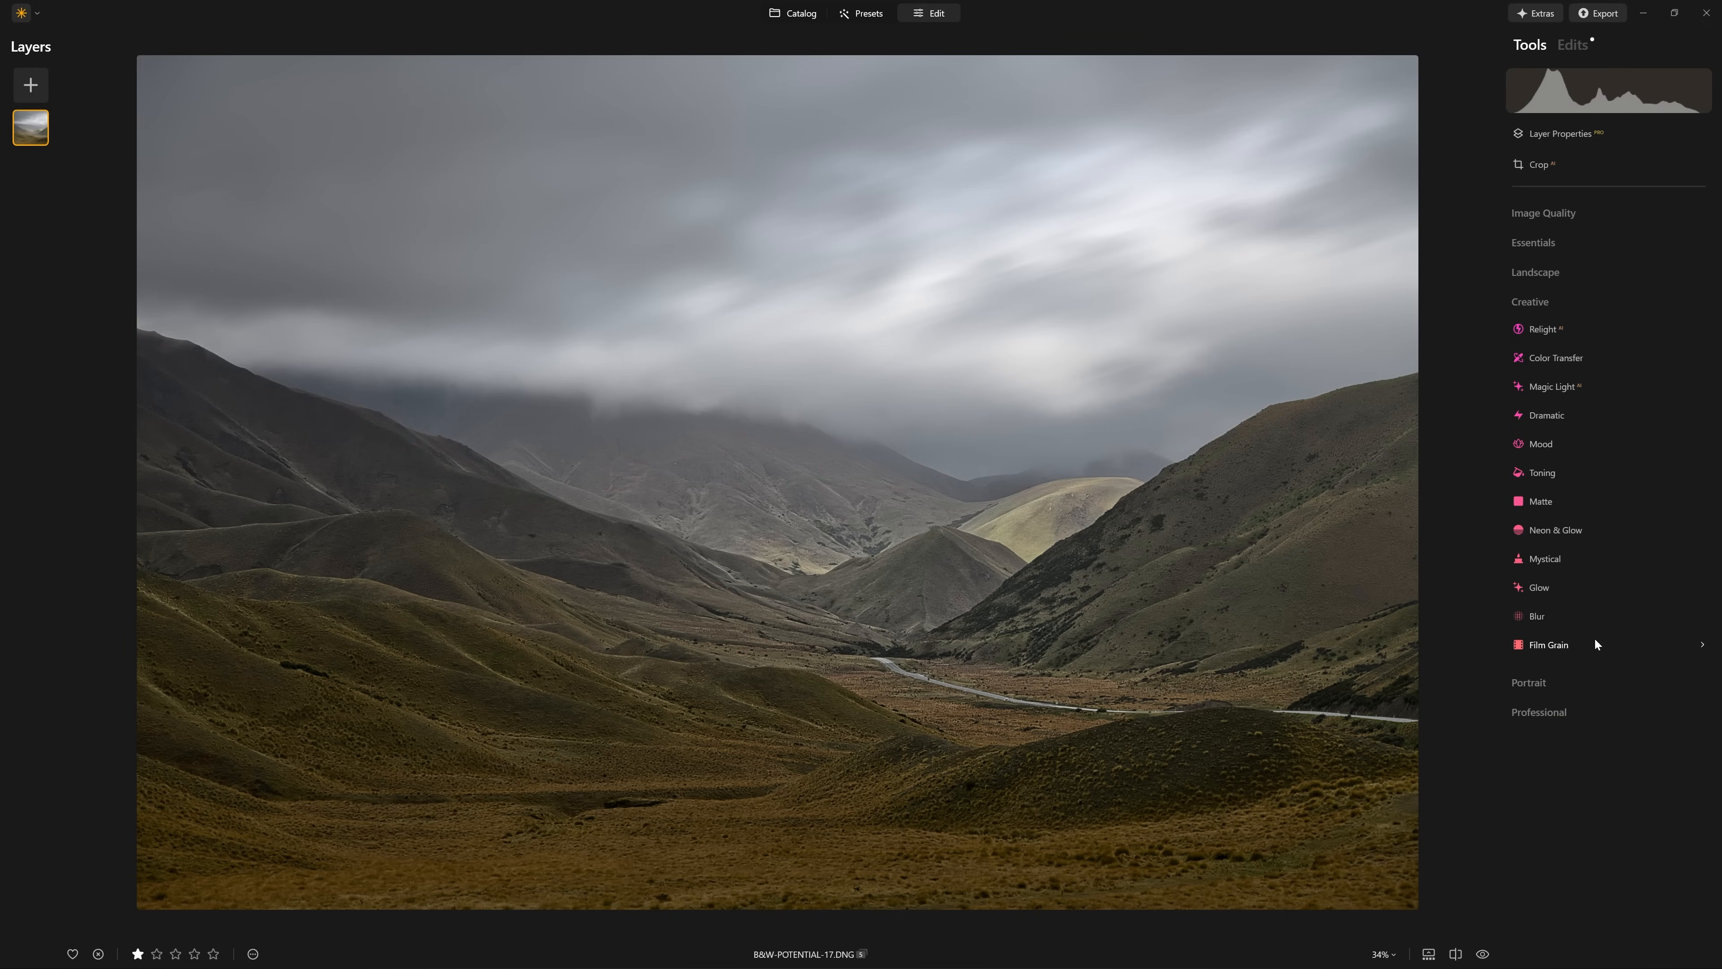
- Add a second Motion blur with Amount 100 and preview the photo with it toggled
left_click(1570, 615)
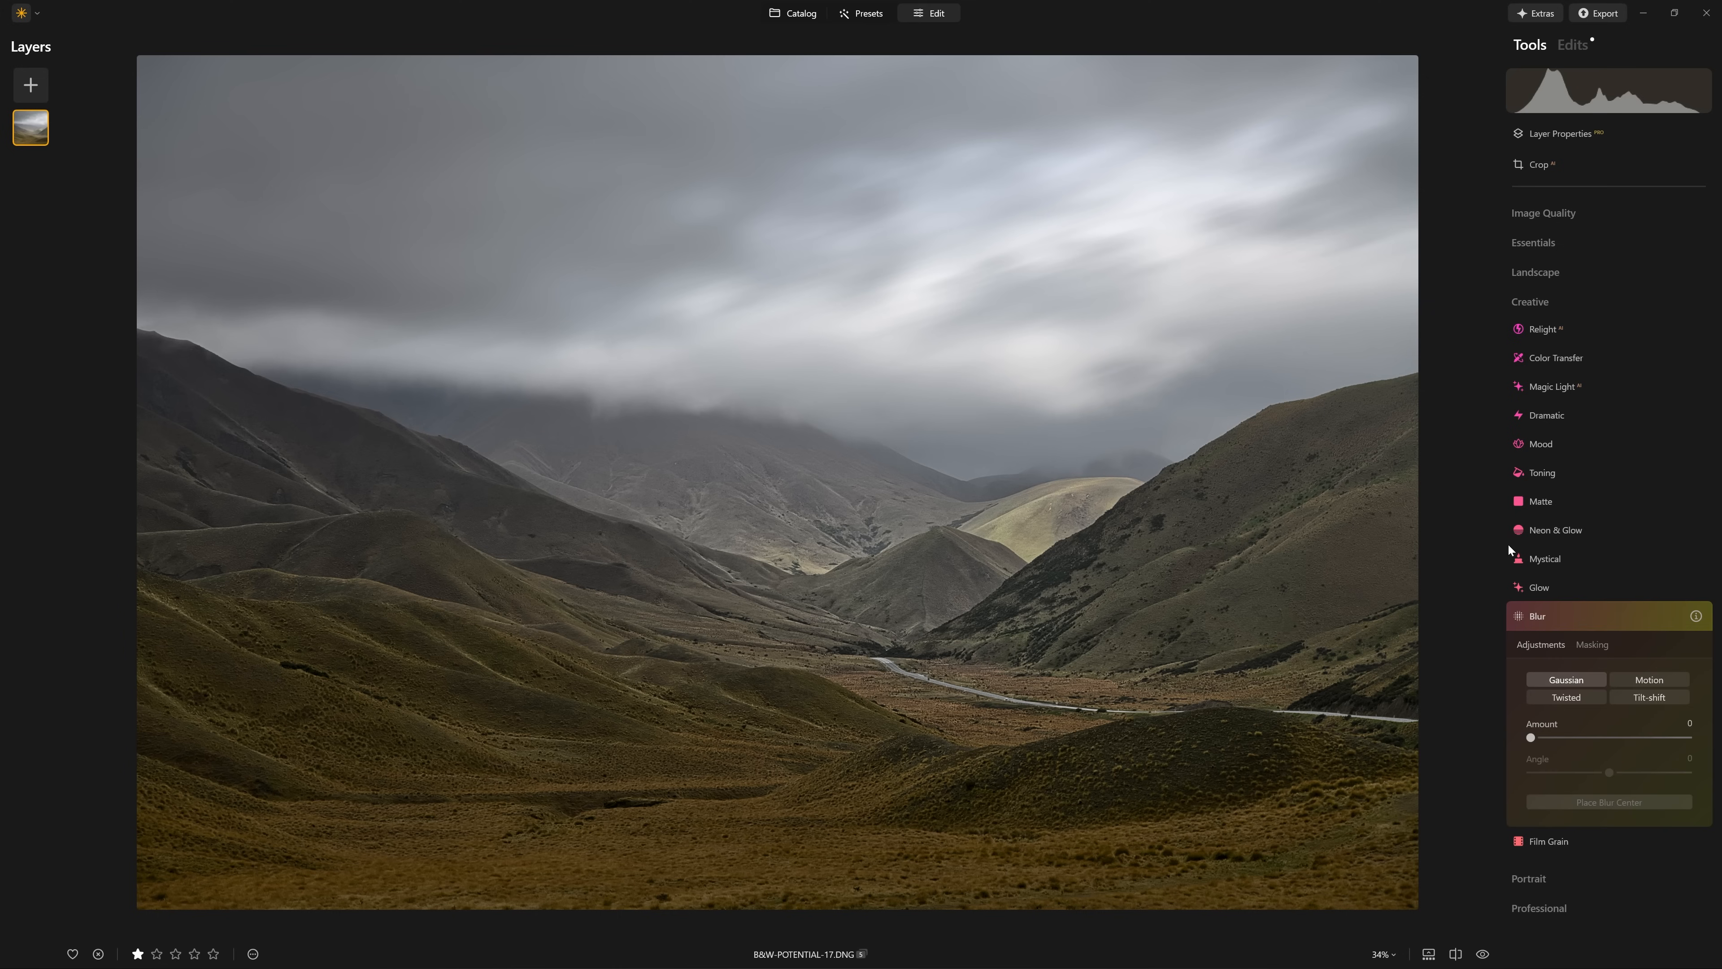
left_click(1643, 680)
left_click_drag(1531, 738, 1708, 739)
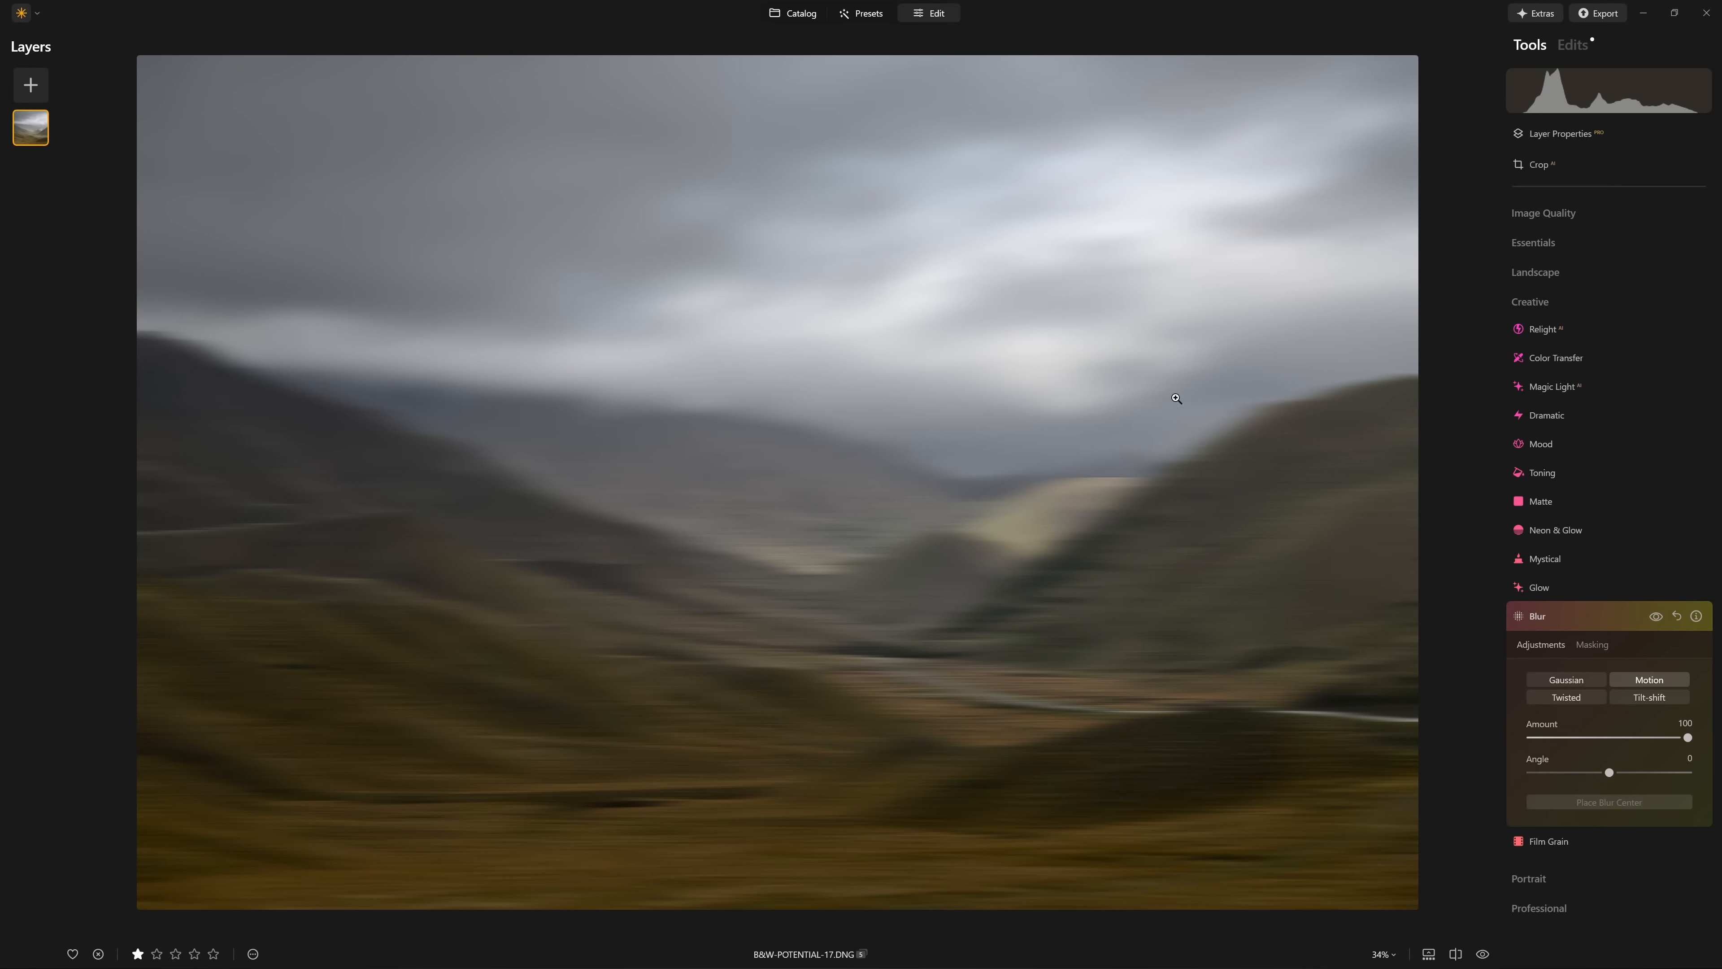
left_click(1656, 617)
- Set the second motion blur's Angle to -12, checking the sky up close with and without the blur
mouse_move(1608, 772)
left_mouse_down()
mouse_move(1623, 777)
mouse_move(1591, 776)
left_mouse_up()
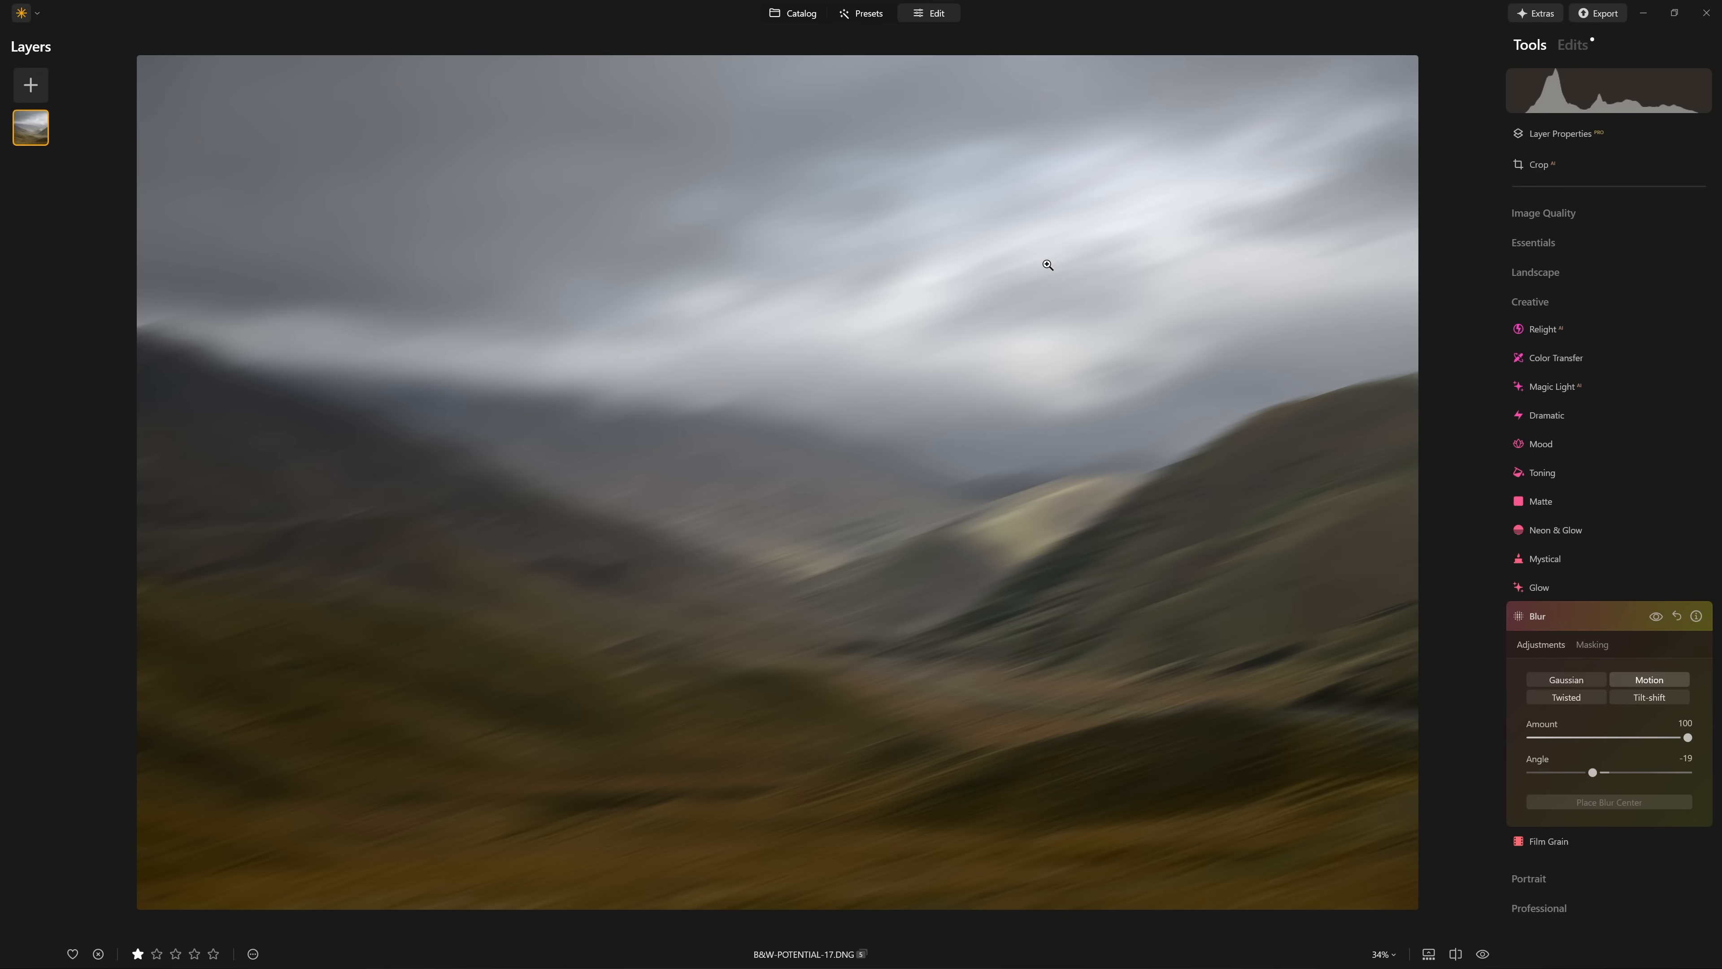
left_click(1118, 236)
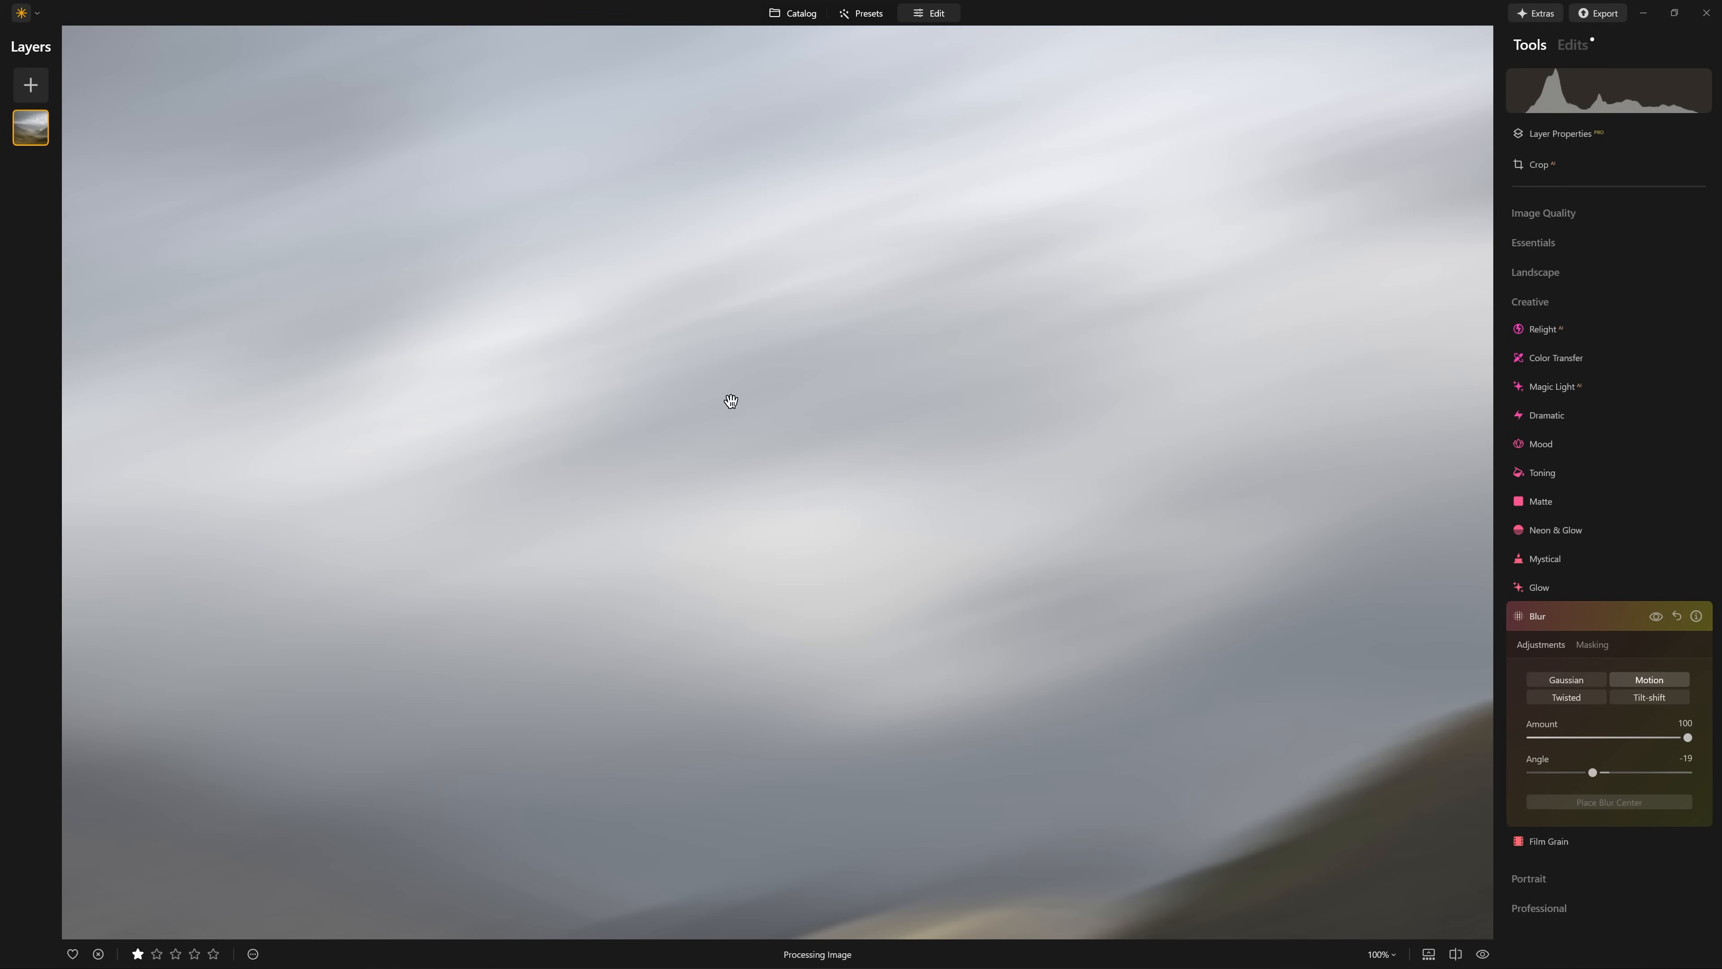
left_click_drag(1595, 777, 1600, 782)
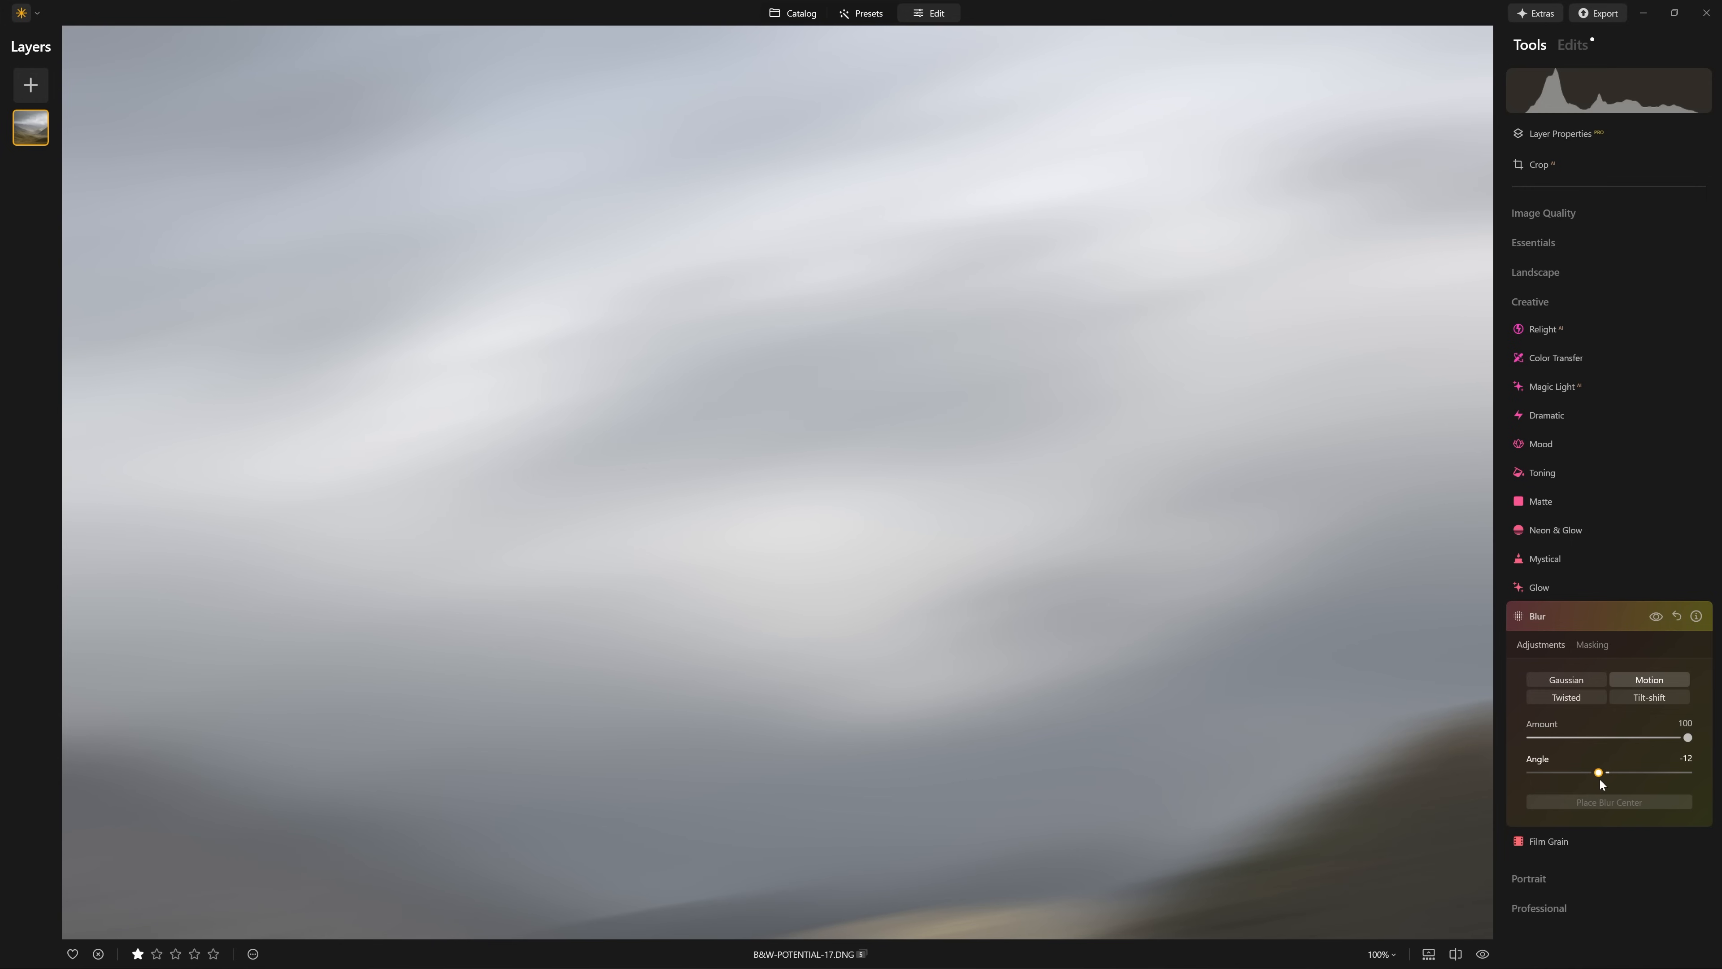
left_click(1655, 617)
left_click(1656, 616)
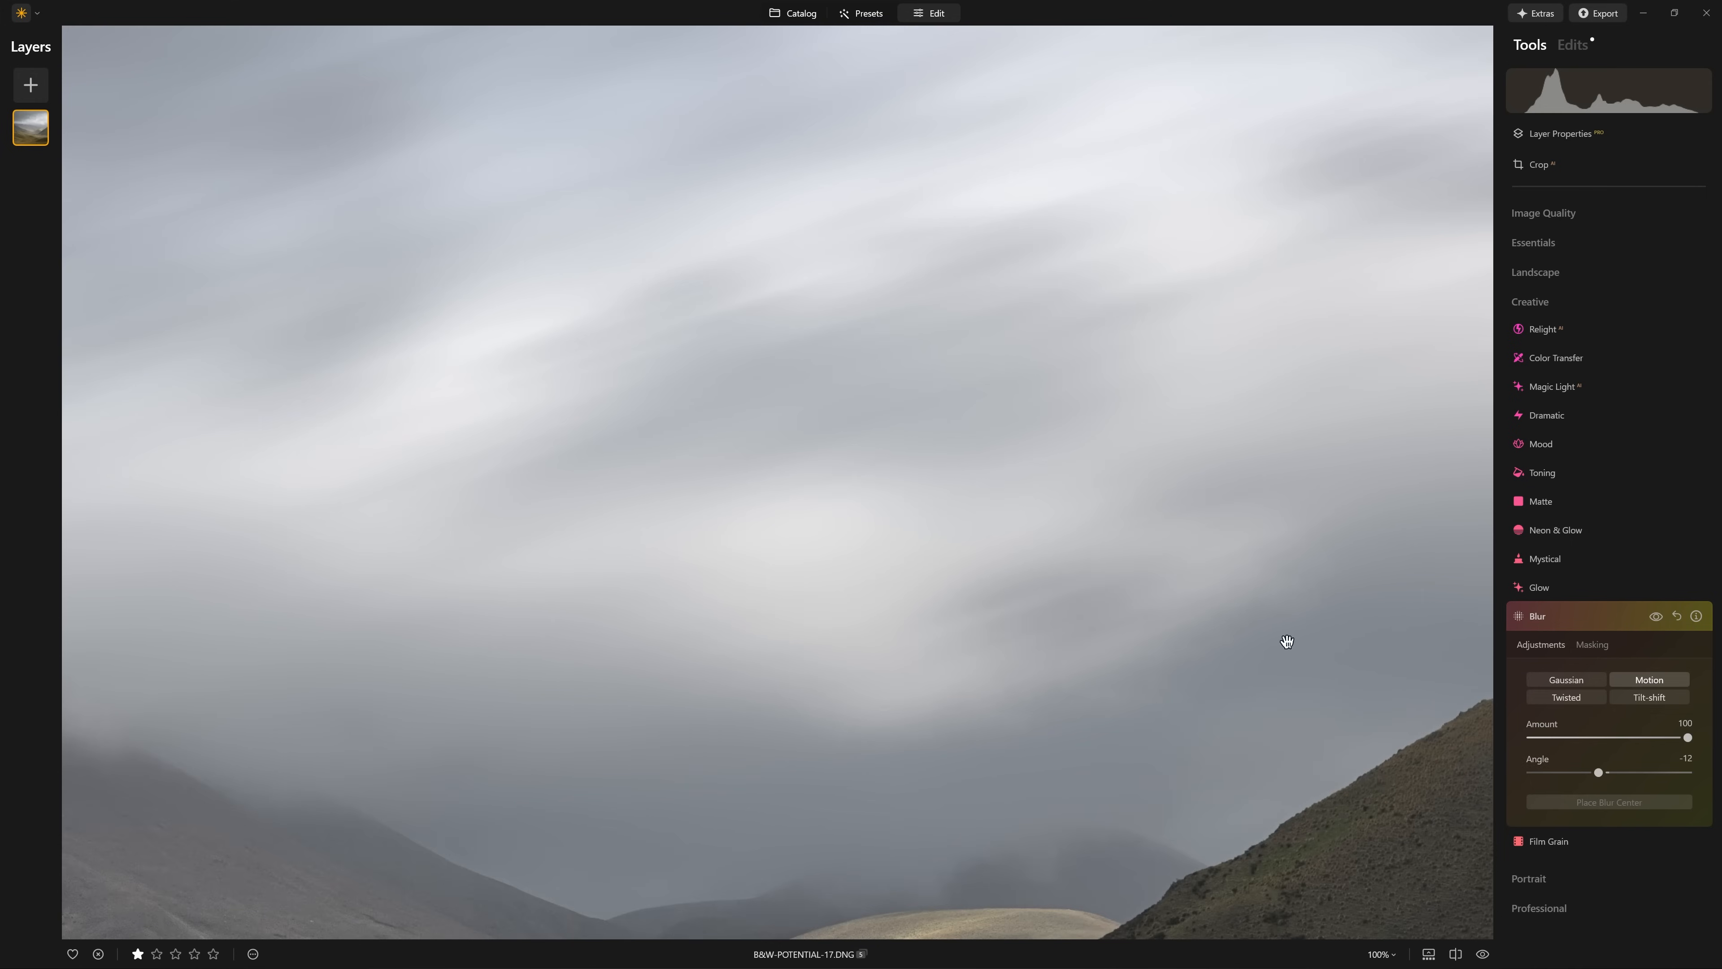
left_click(1119, 588)
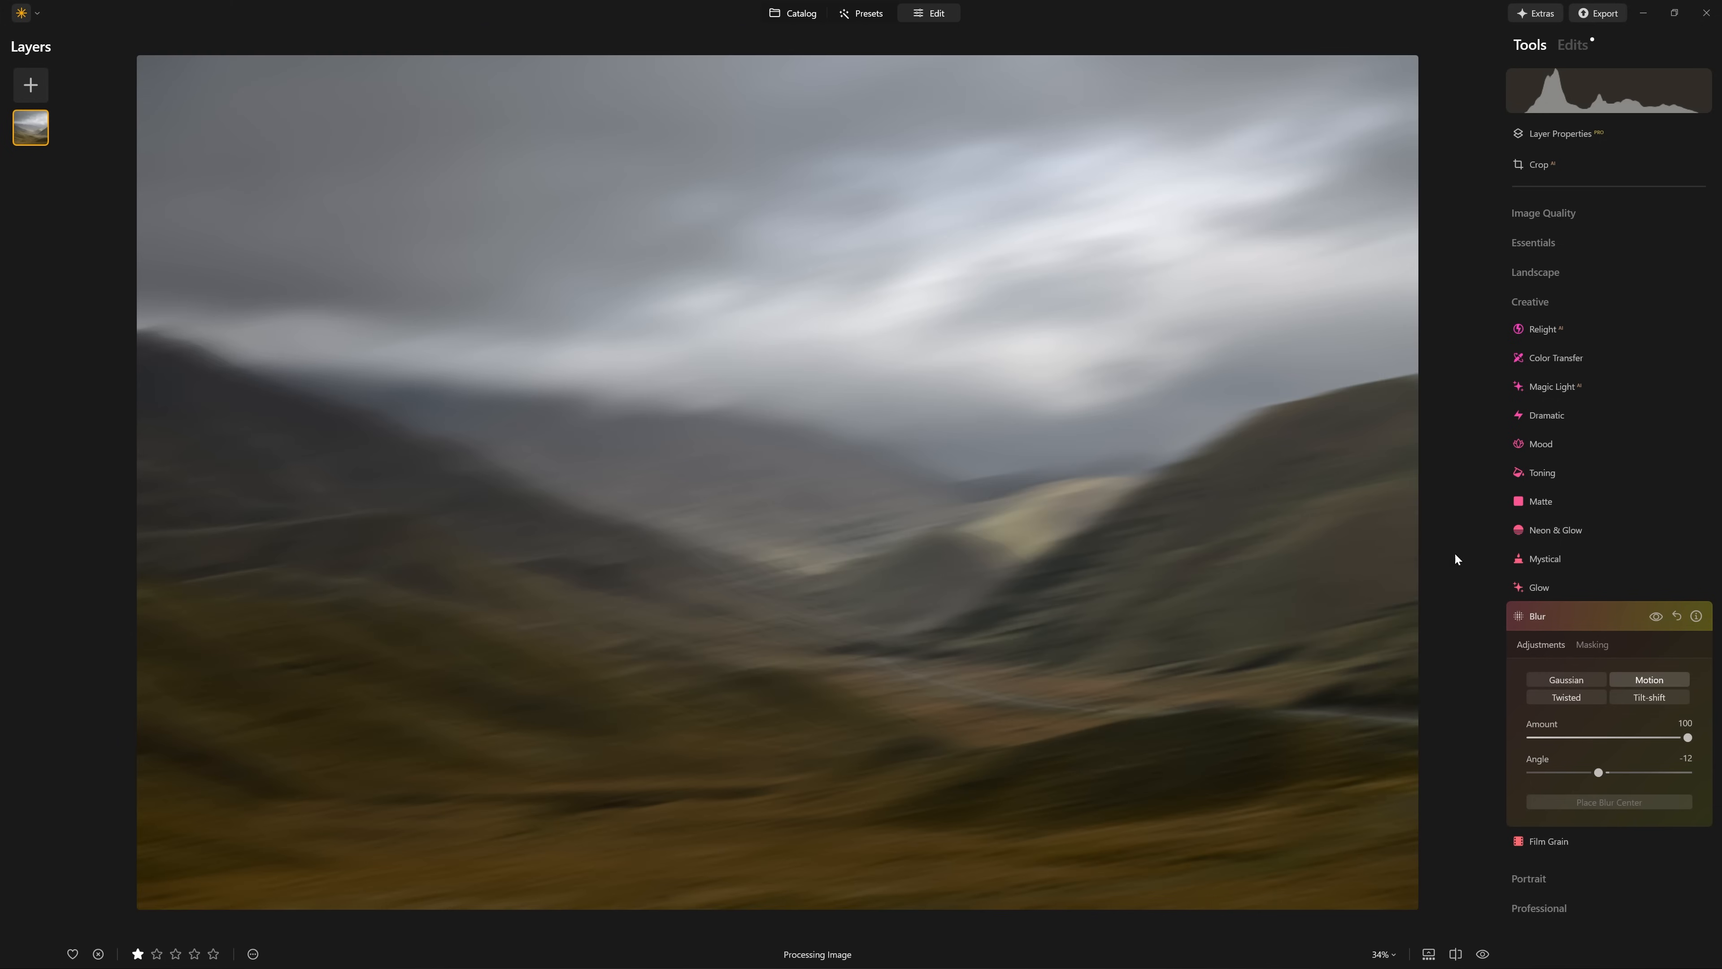
- Brush the second blur onto the bright clouds with size 400, softness 100 and strength 53, and compare the effect
left_click(1591, 644)
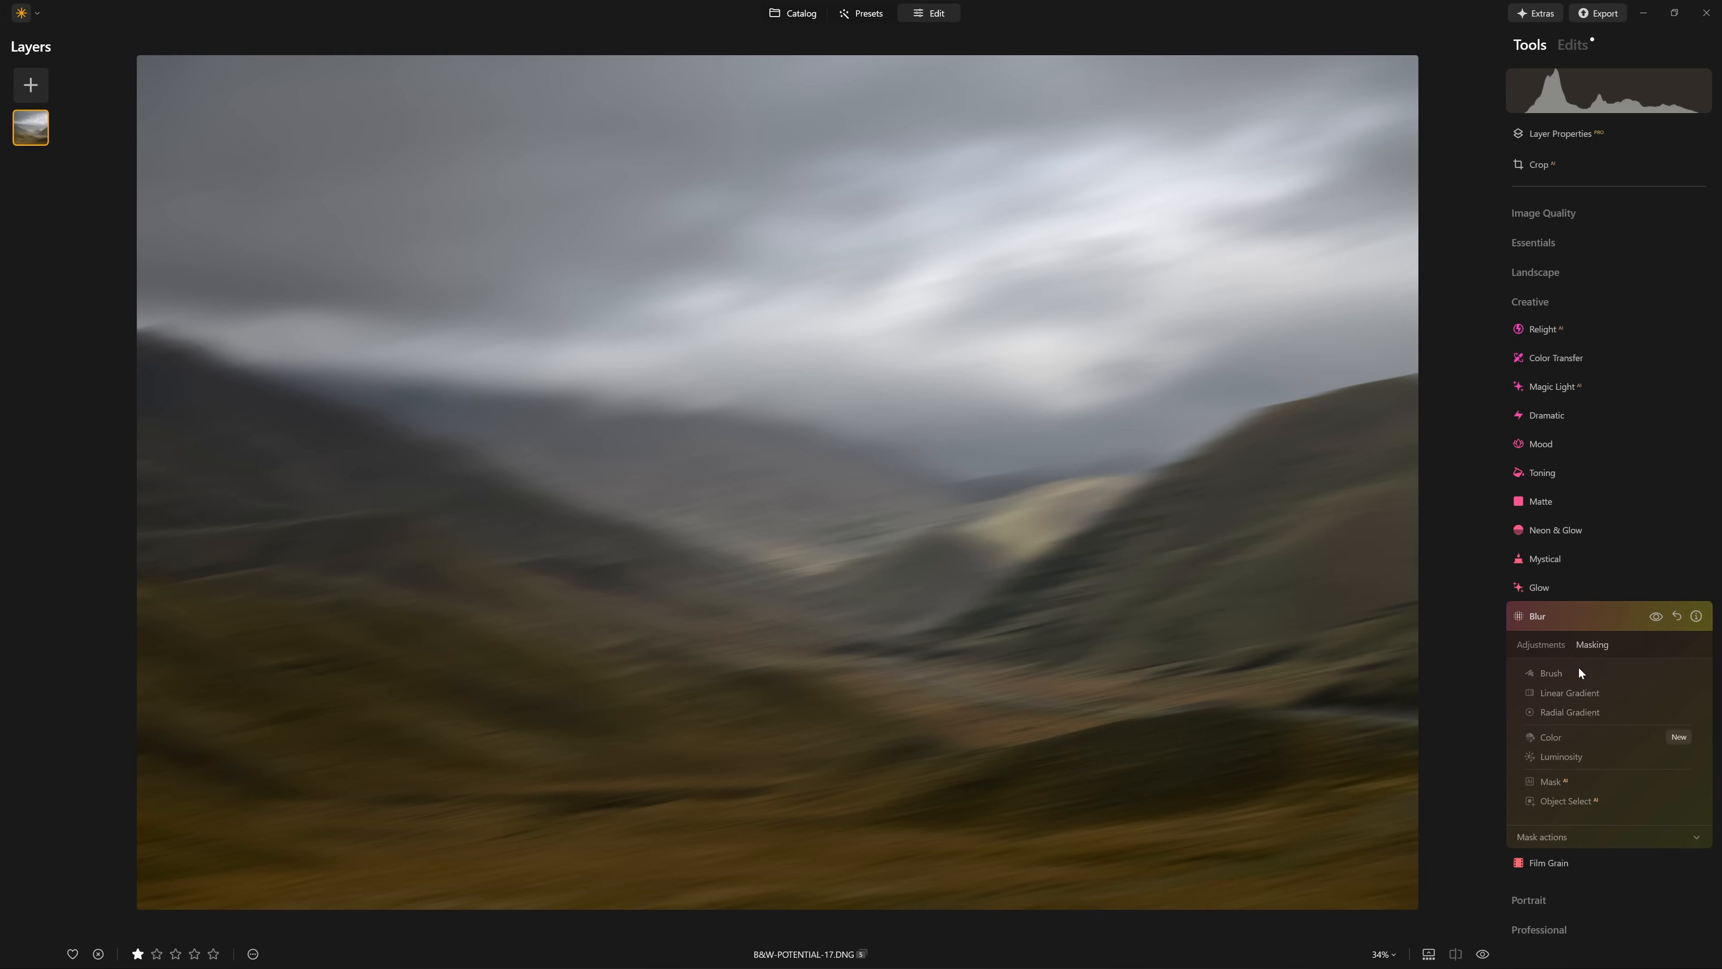
left_click(1552, 673)
left_click_drag(1581, 799, 1614, 799)
scroll(1285, 103, "up", 10)
mouse_move(1285, 103)
left_mouse_down()
mouse_move(1346, 83)
mouse_move(1386, 109)
mouse_move(1324, 197)
mouse_move(1178, 221)
mouse_move(1106, 264)
mouse_move(1018, 239)
mouse_move(914, 162)
mouse_move(730, 146)
mouse_move(1139, 141)
mouse_move(1160, 117)
mouse_move(1118, 132)
mouse_move(1162, 174)
mouse_move(1309, 122)
mouse_move(1356, 178)
mouse_move(1266, 207)
mouse_move(1149, 119)
mouse_move(981, 59)
mouse_move(1191, 97)
mouse_move(1378, 159)
mouse_move(1111, 254)
left_mouse_up()
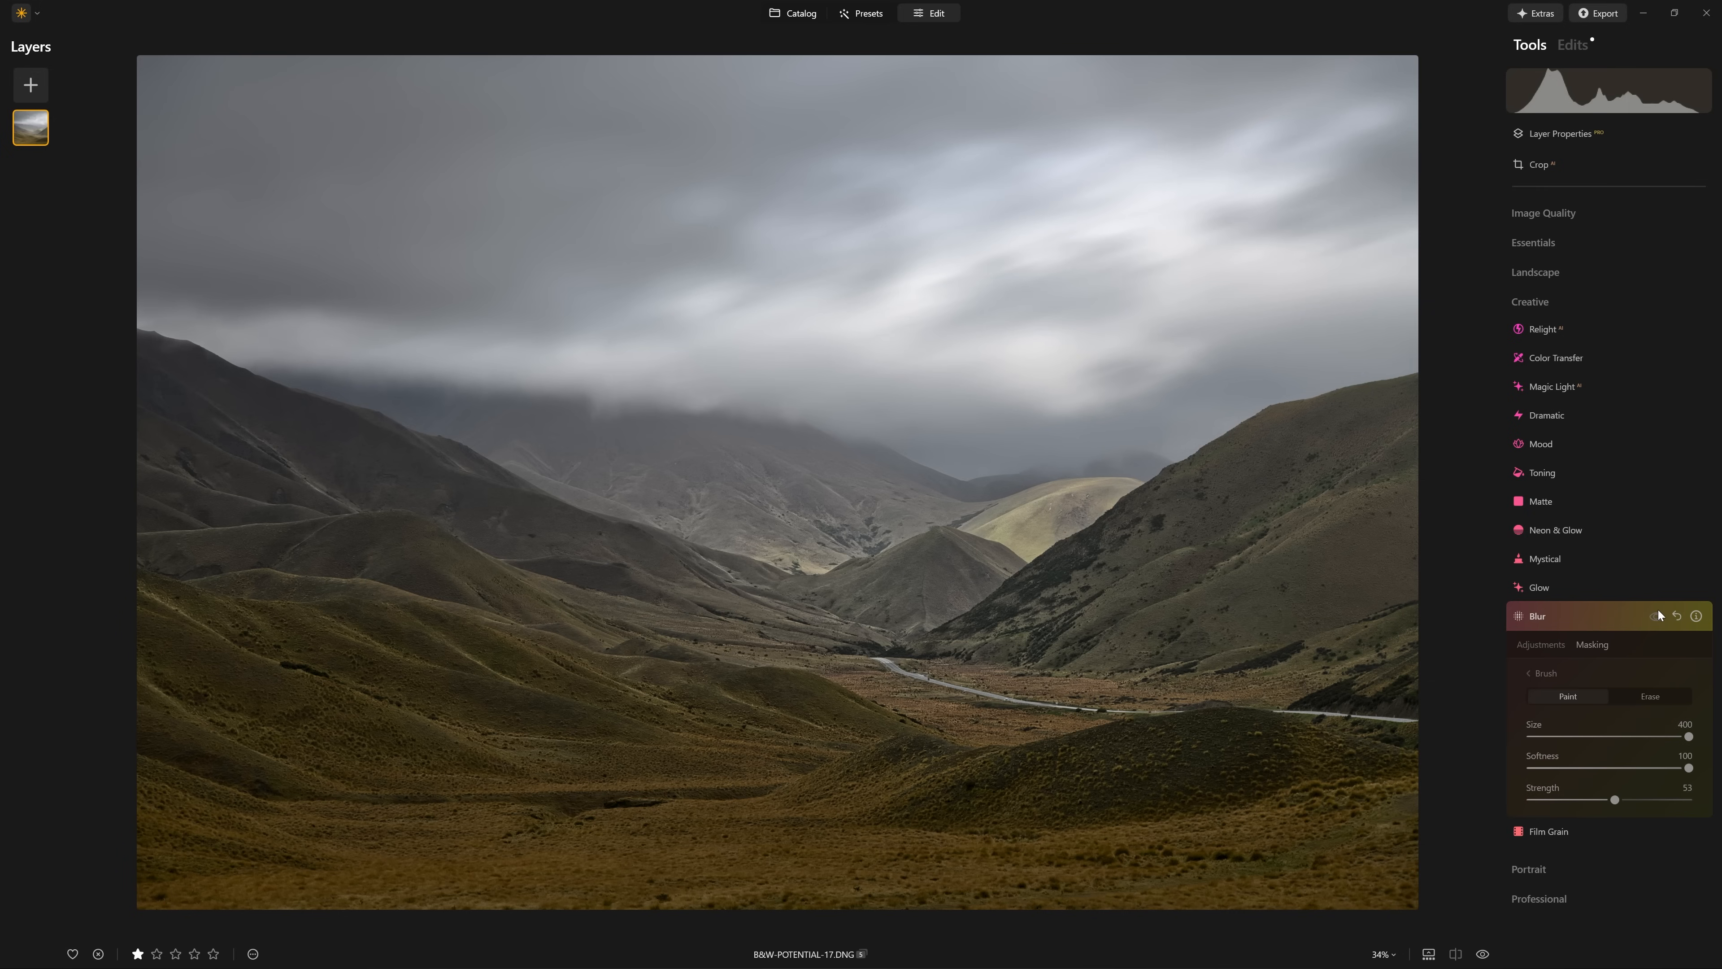
left_click(1658, 615)
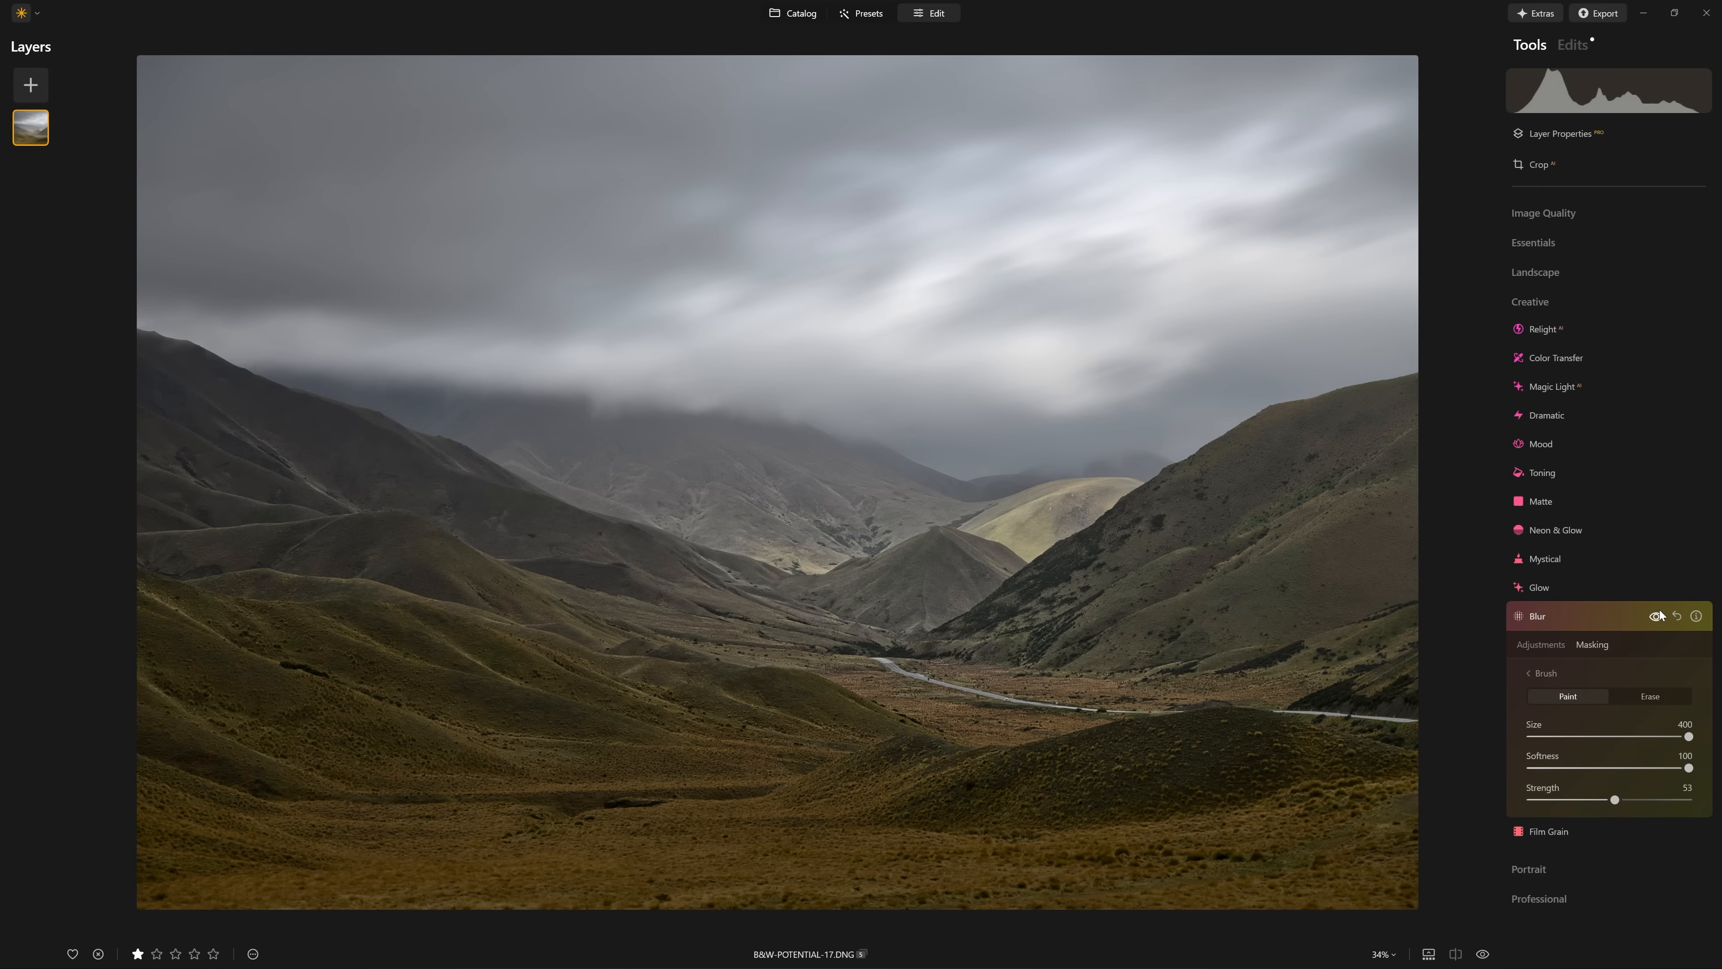
left_click(1641, 621)
- Add a third Motion blur with Amount 100 and Angle -9
left_click(1597, 623)
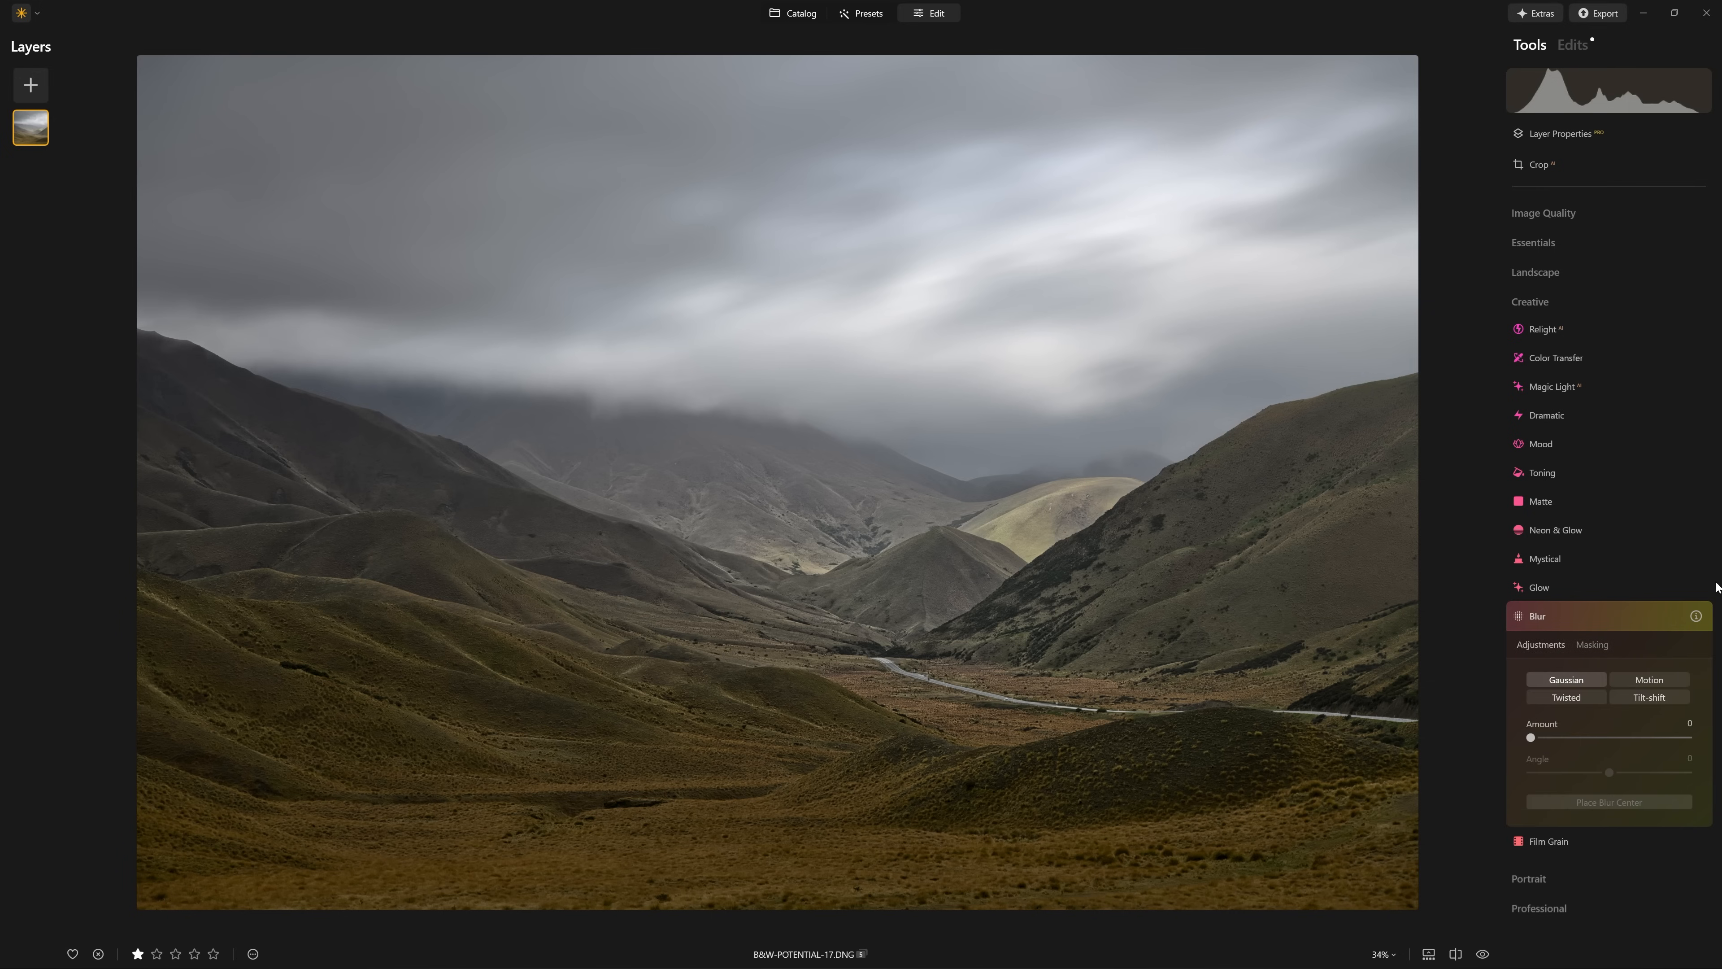
left_click(1671, 679)
left_click_drag(1531, 738, 1689, 739)
left_click_drag(1610, 773, 1599, 777)
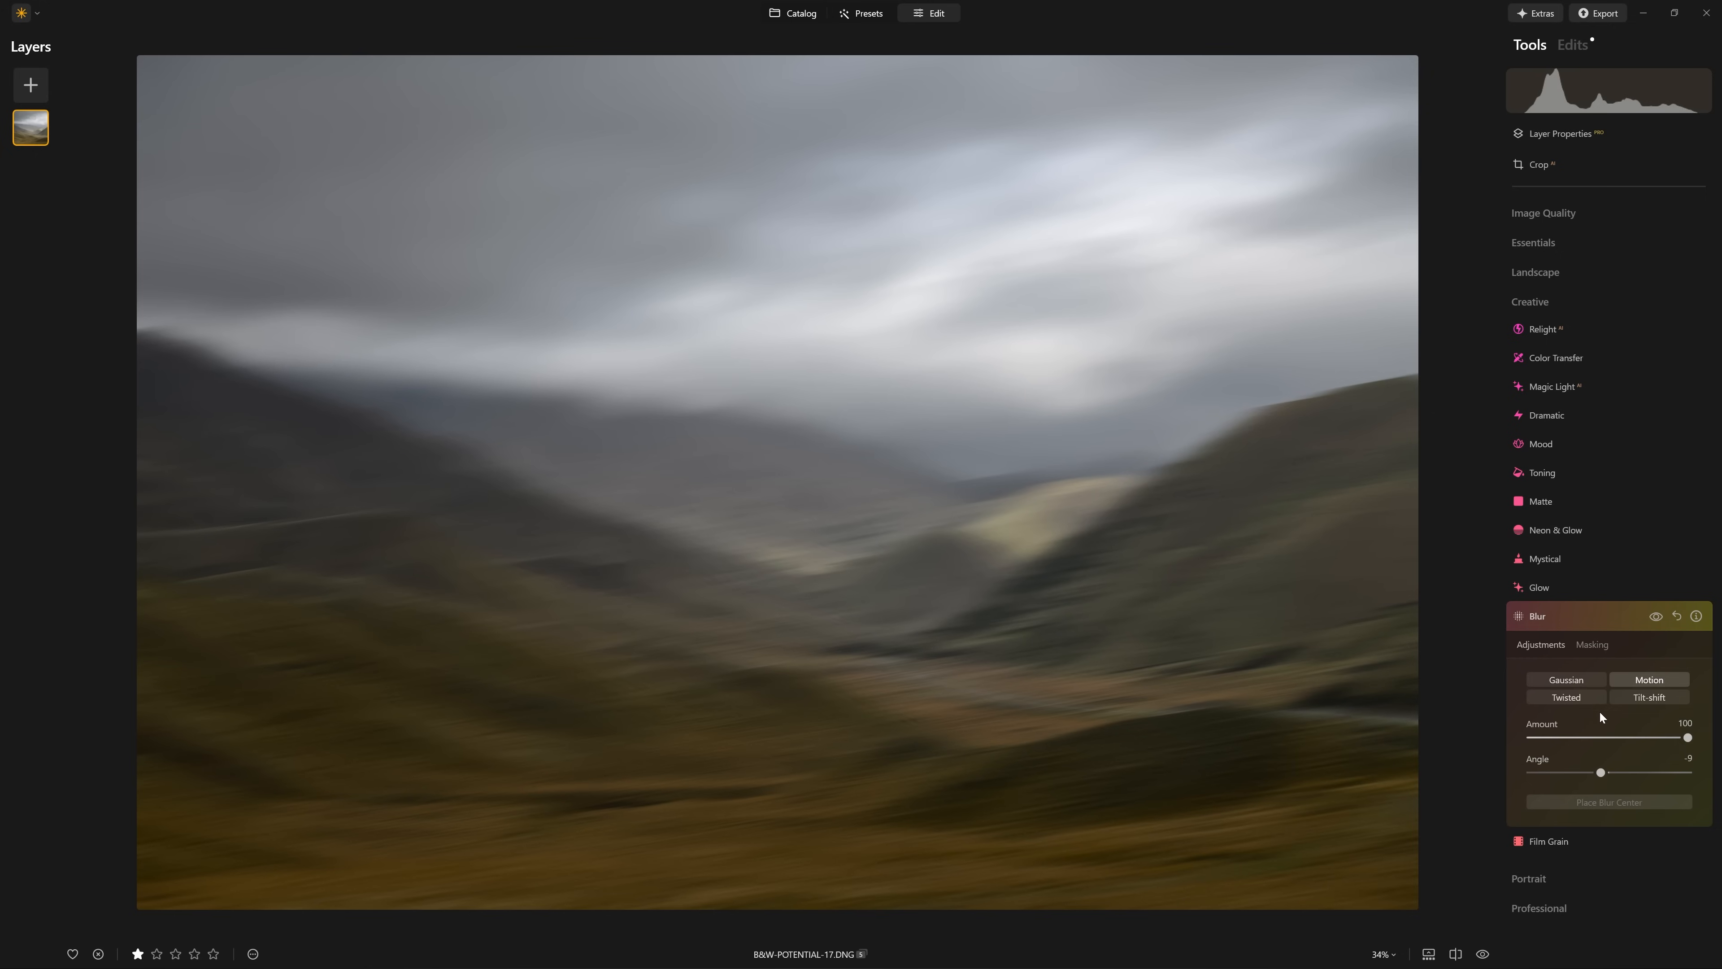
- Brush the third motion blur onto the bright clouds only
left_click(1593, 644)
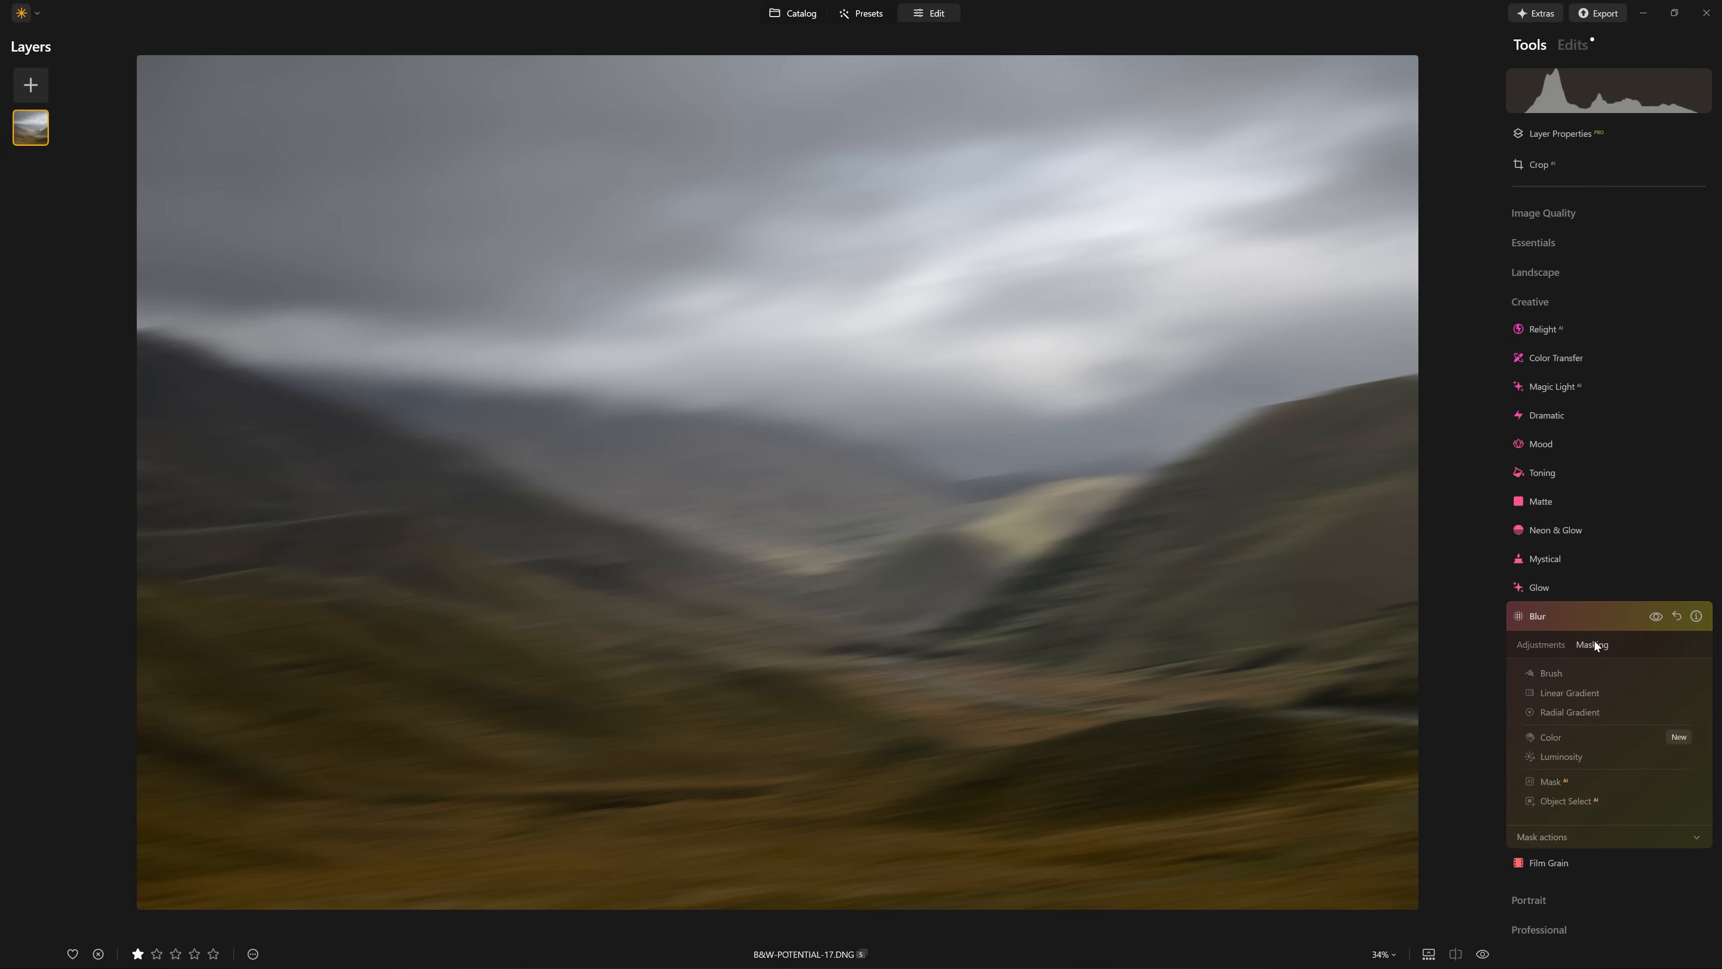
left_click(1536, 673)
mouse_move(1384, 115)
left_mouse_down()
mouse_move(1254, 129)
mouse_move(1125, 210)
left_mouse_up()
left_click(1537, 616)
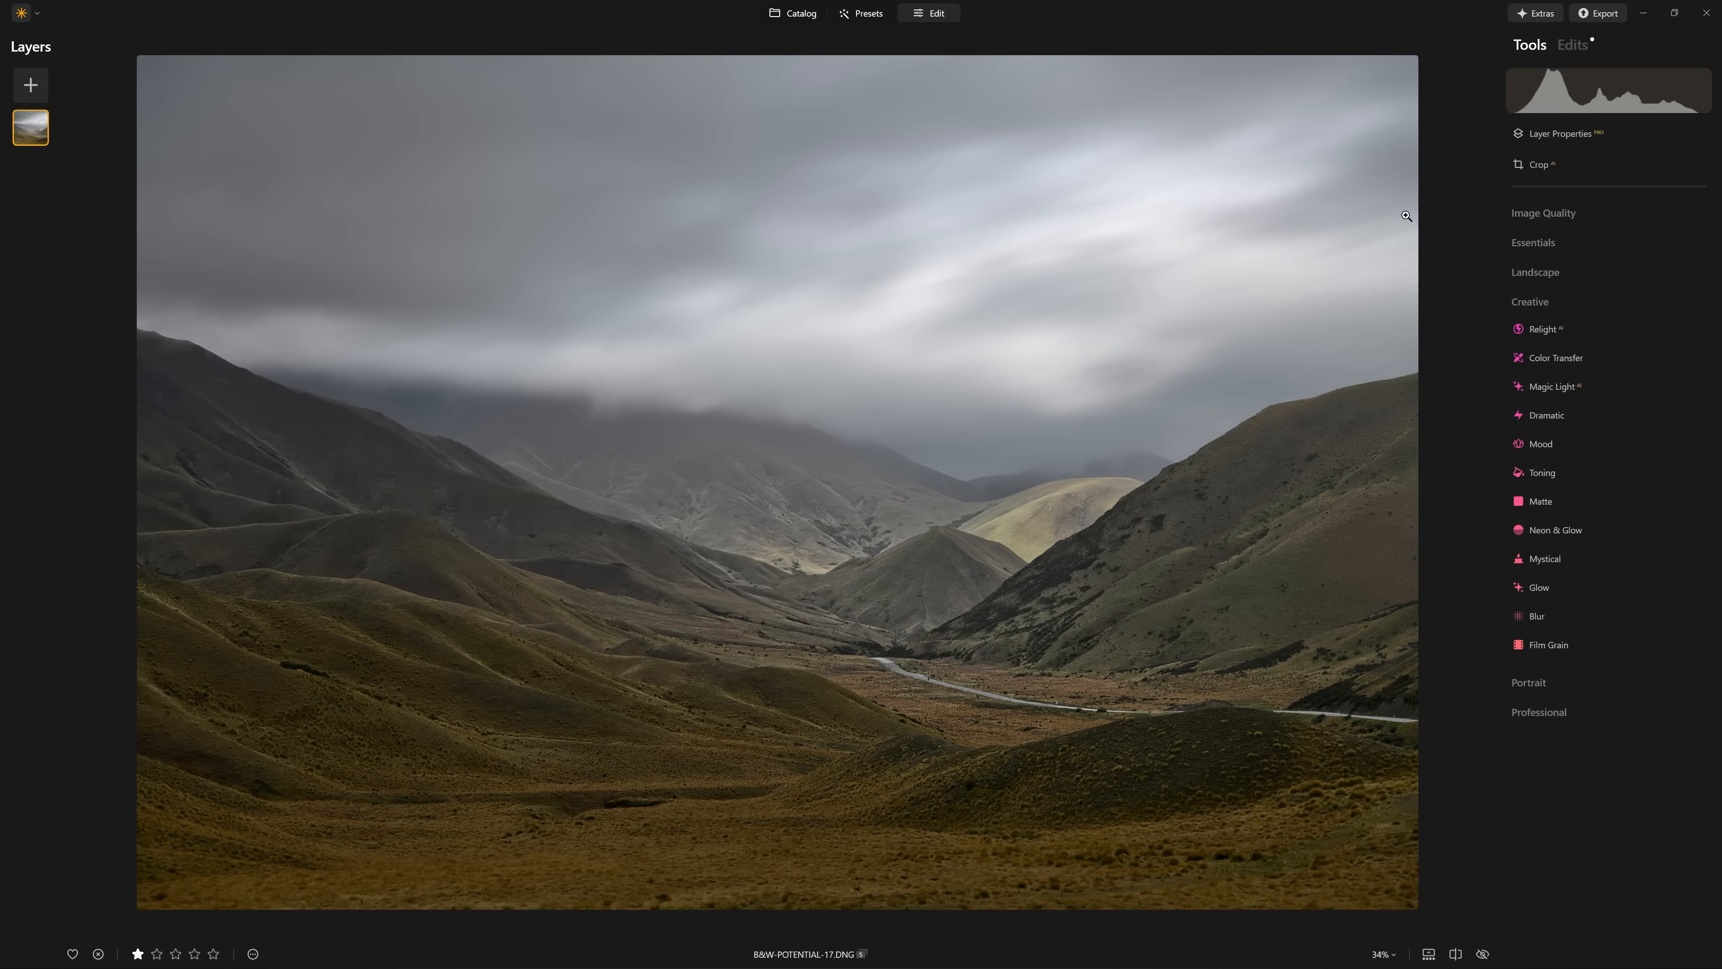
- Compare the edited landscape with the original photo
key("backslash")
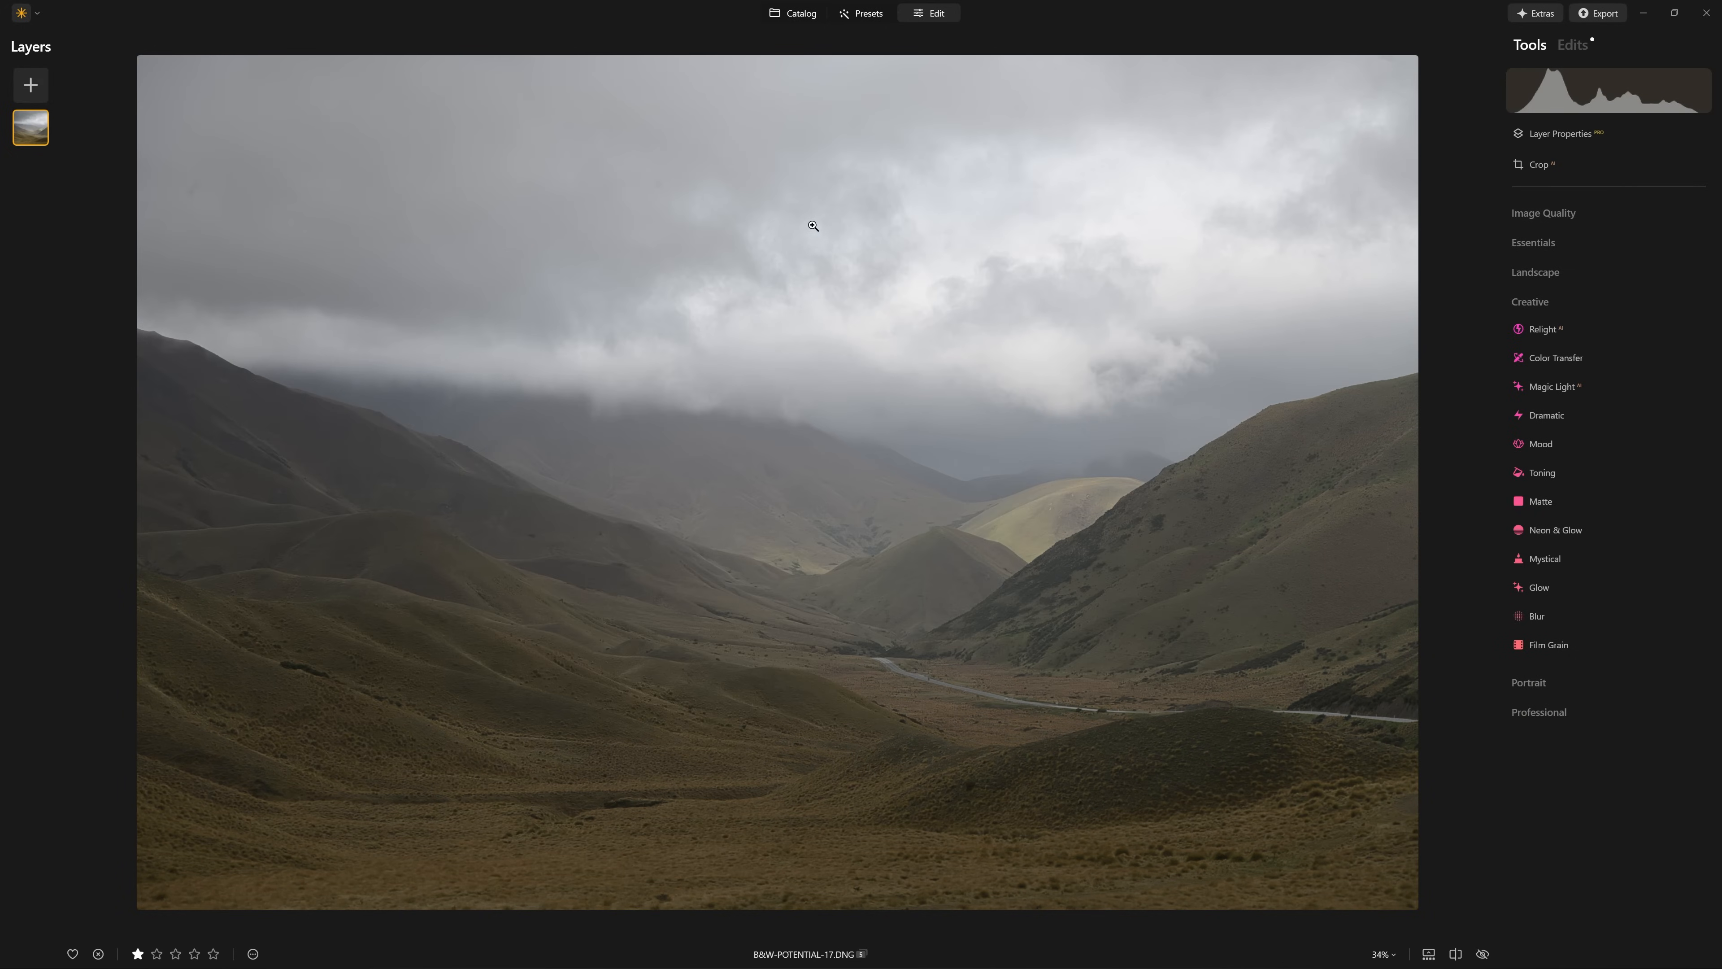
key("backslash")
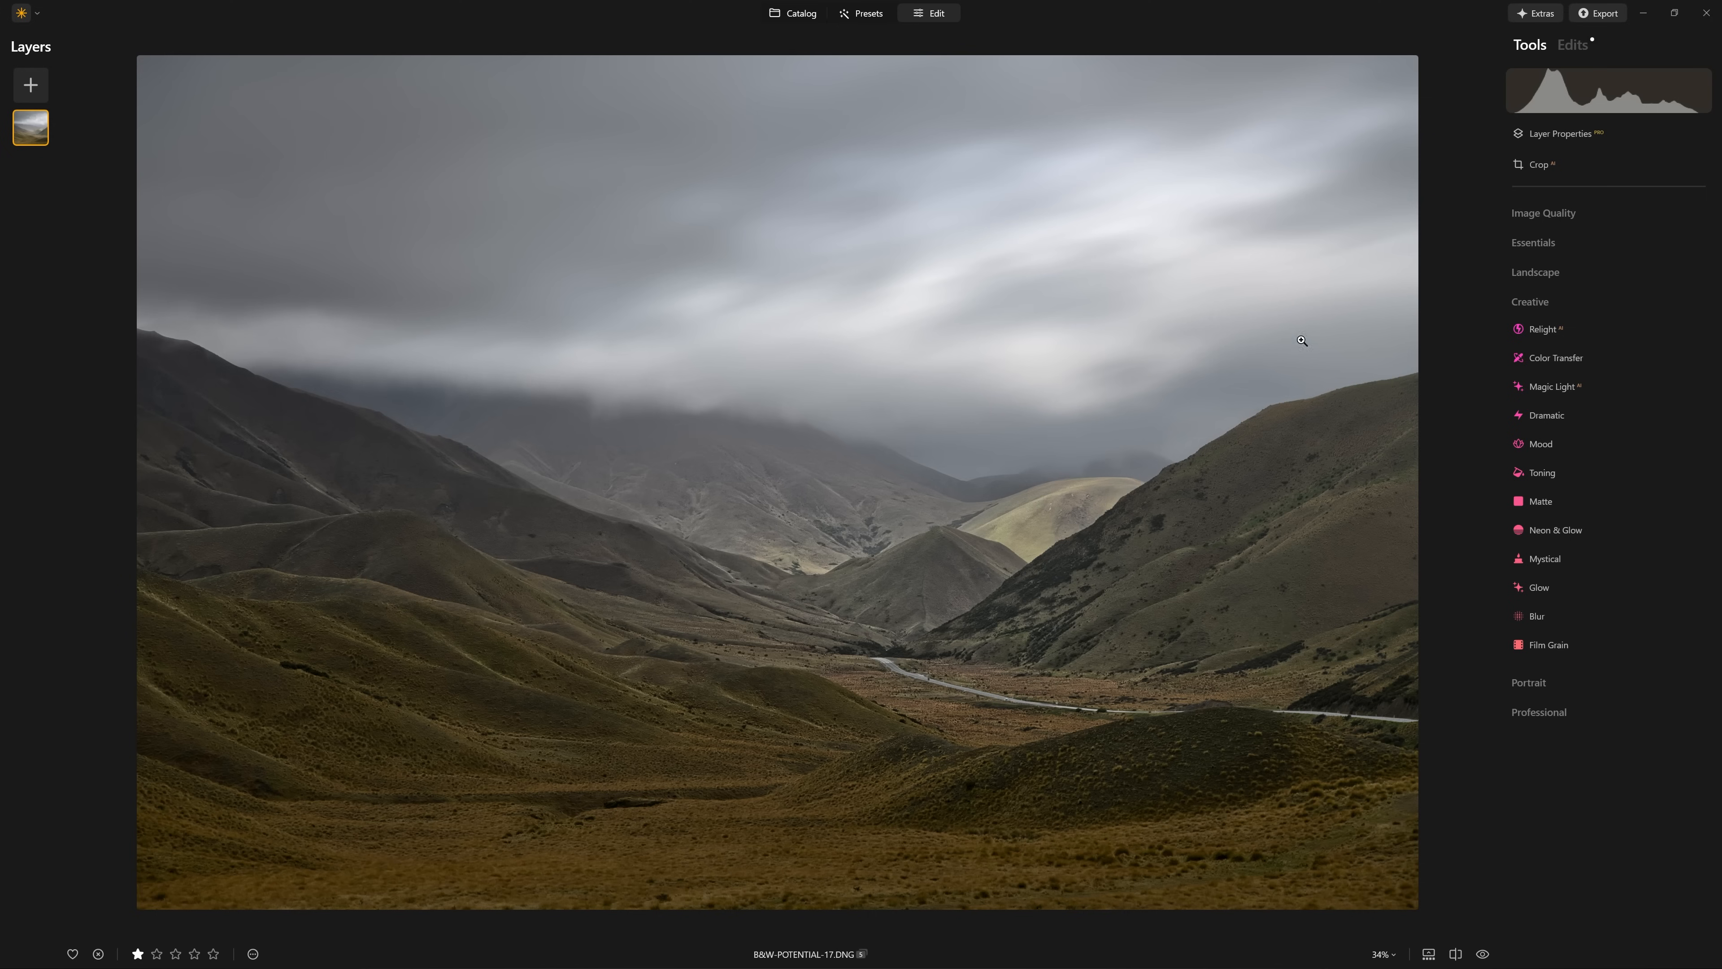
key("backslash")
key("backslash")
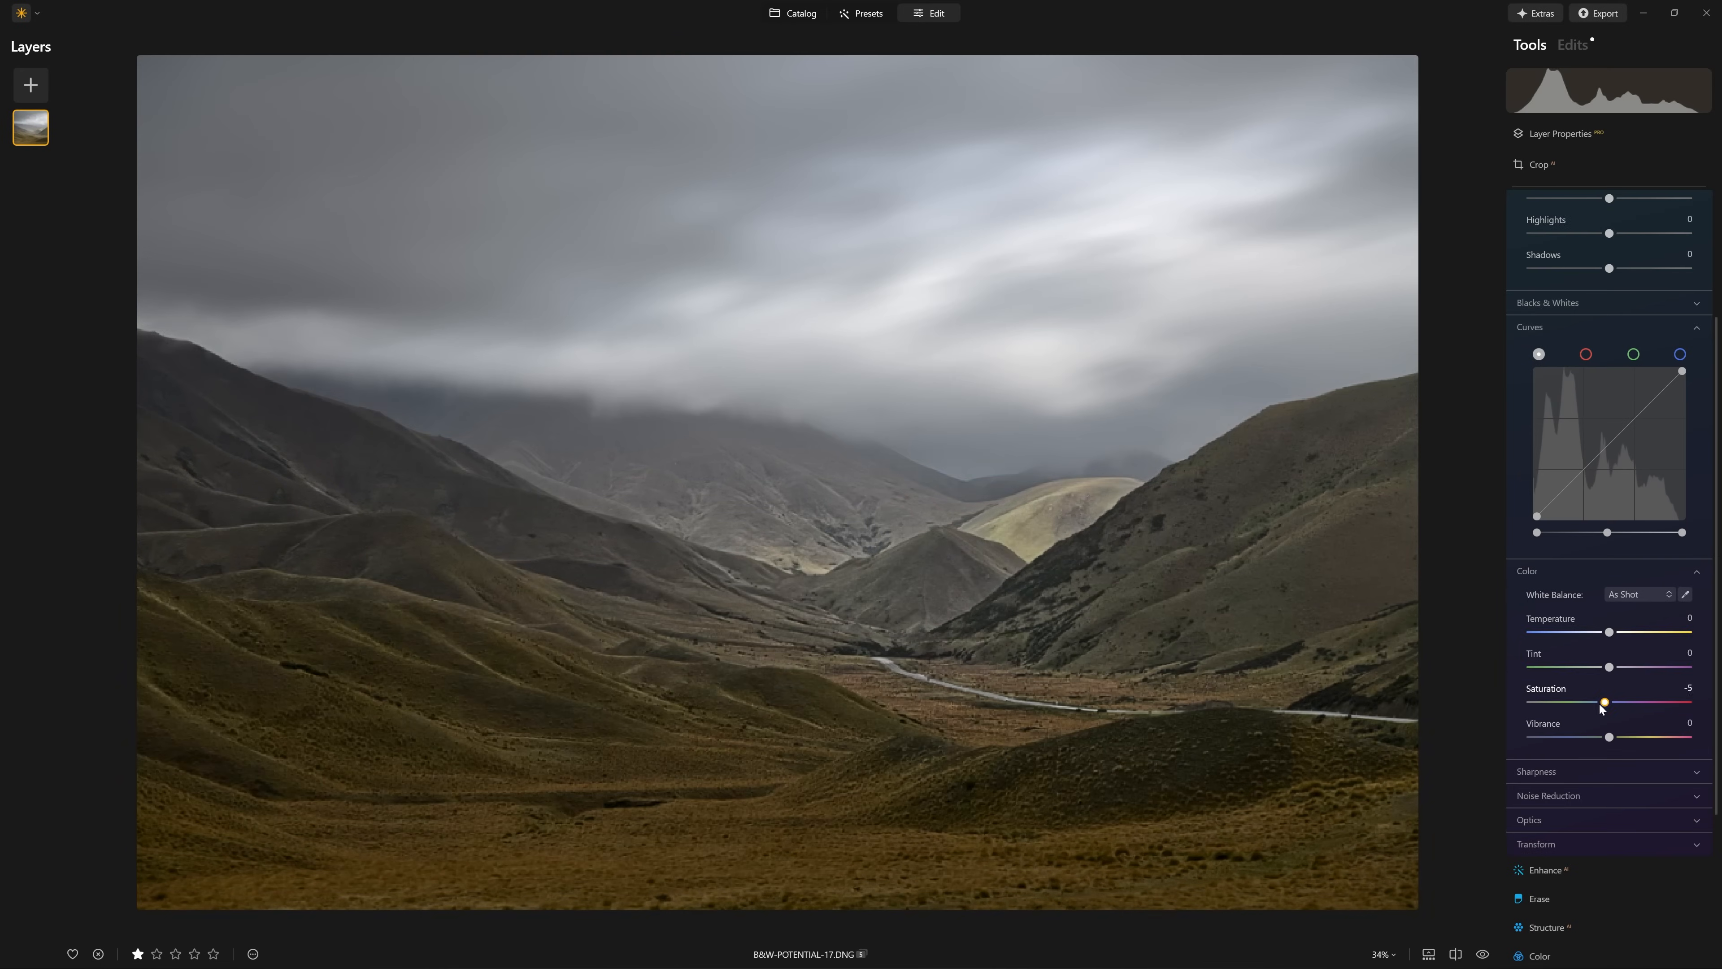
- Try desaturating the photo with a Develop Saturation of -100, inspecting the sky and hills and comparing with the color version
left_click_drag(1609, 703, 1460, 715)
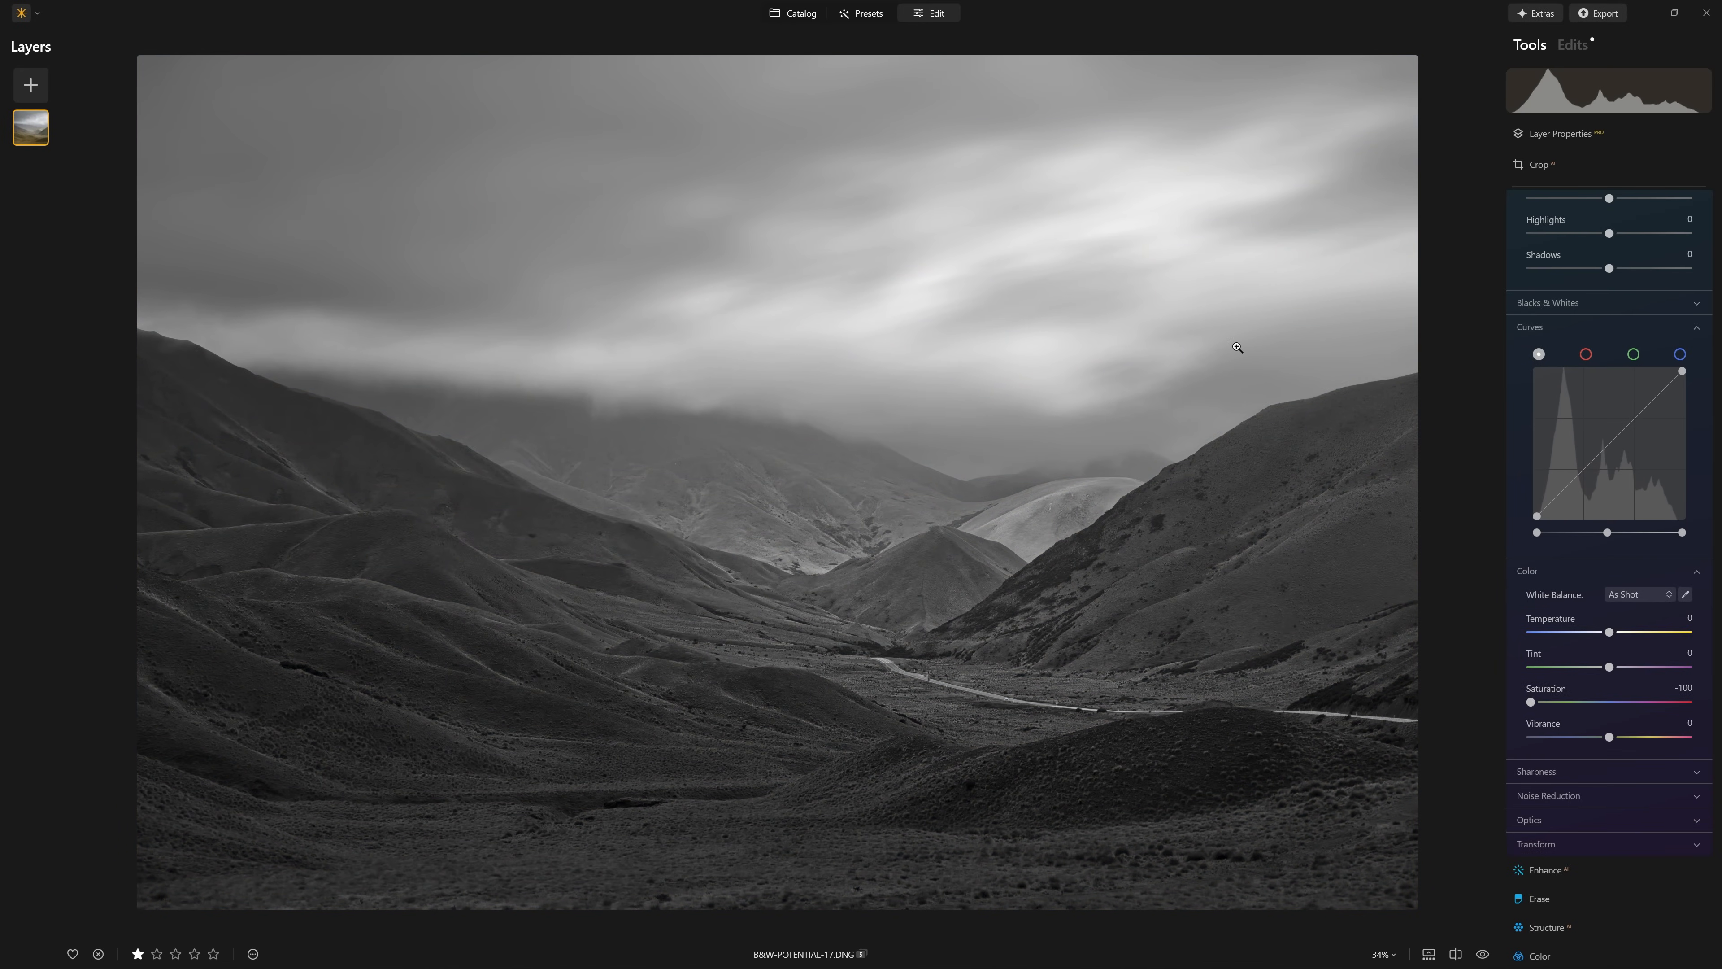
left_click(1073, 275)
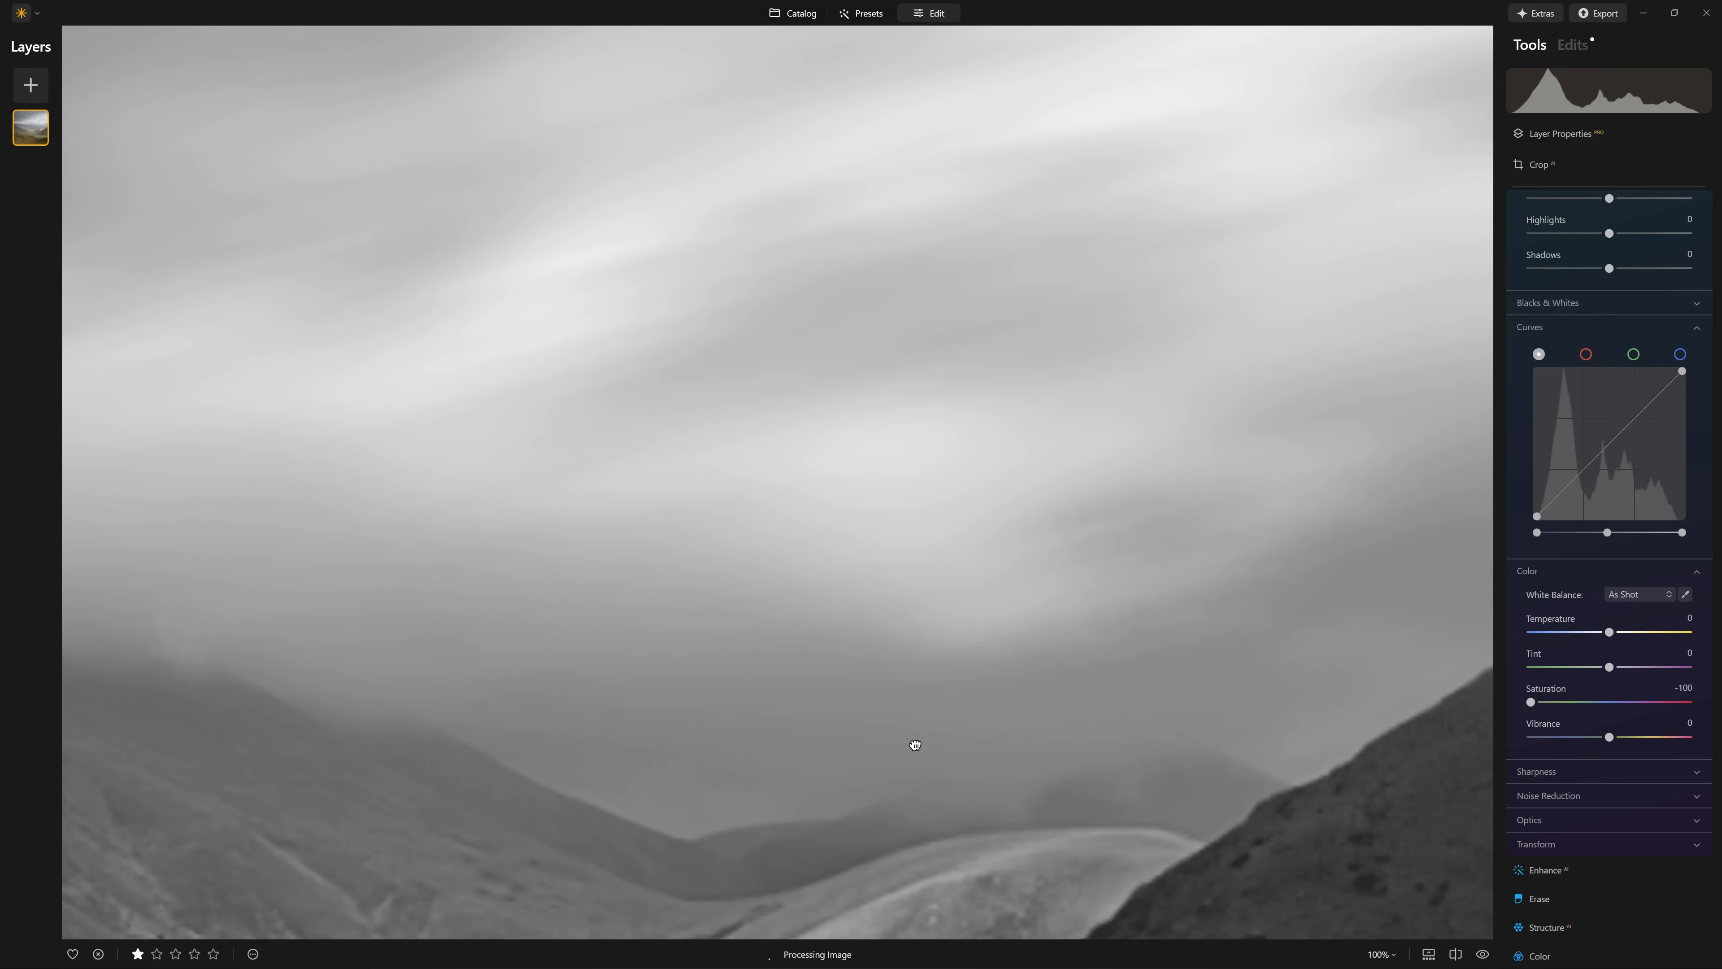
left_click_drag(914, 750, 1165, 253)
left_click(1019, 405)
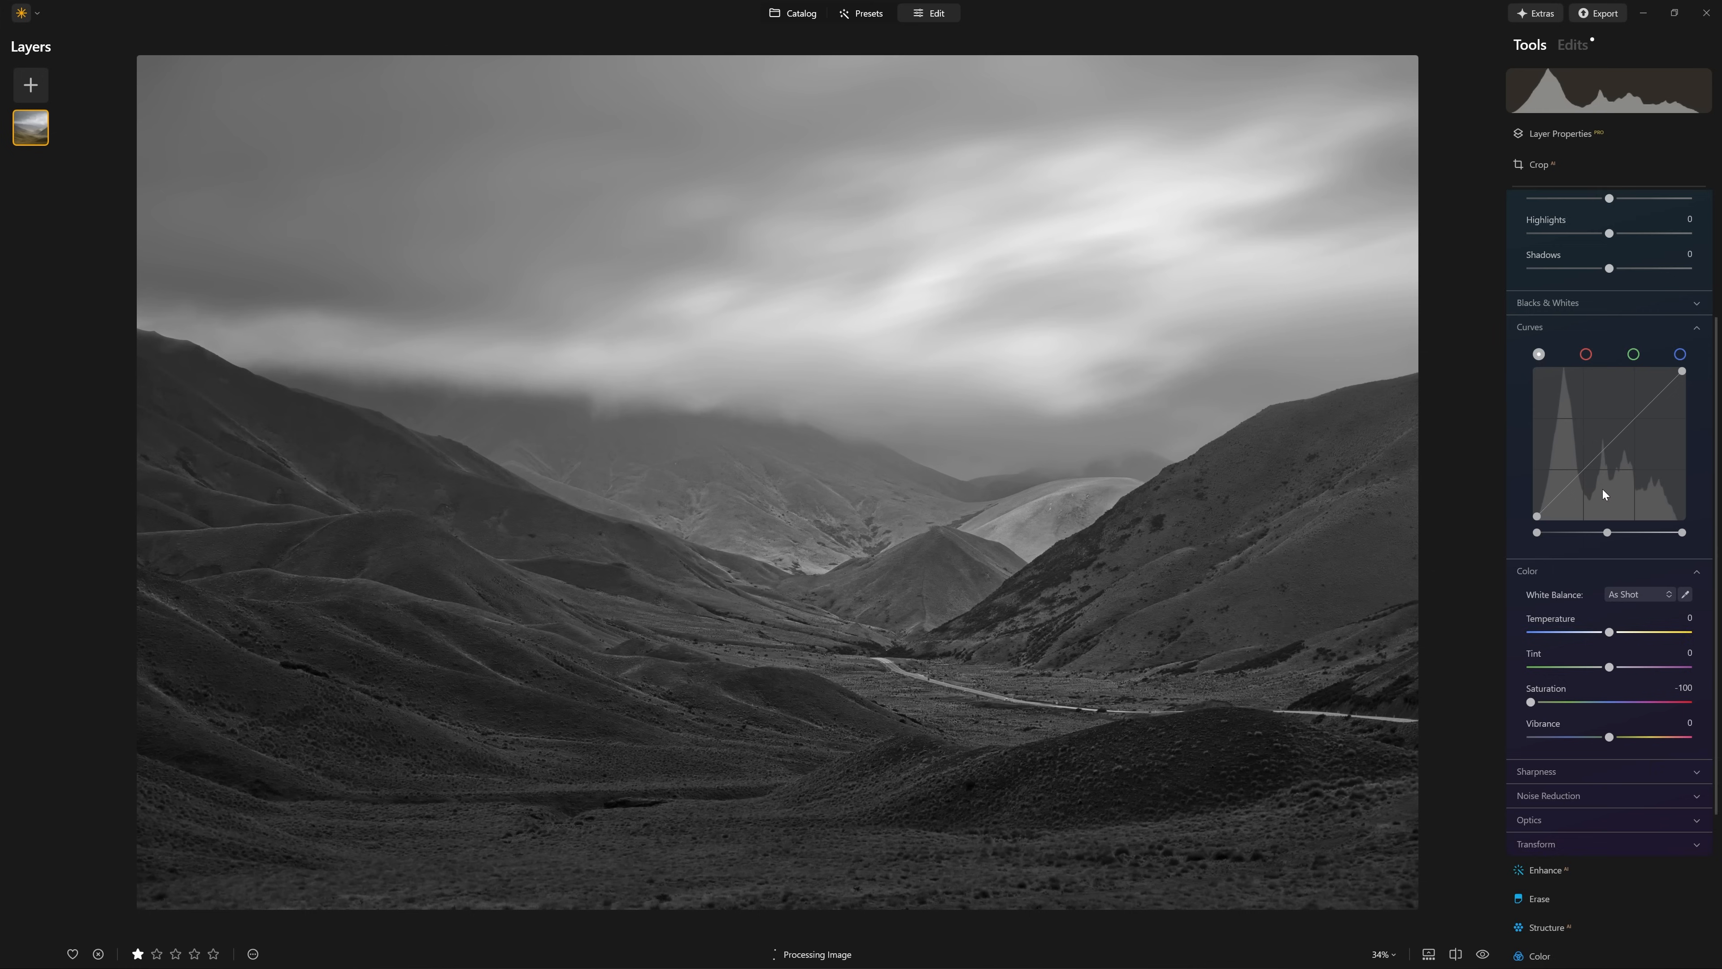
scroll(1598, 517, "up", 3)
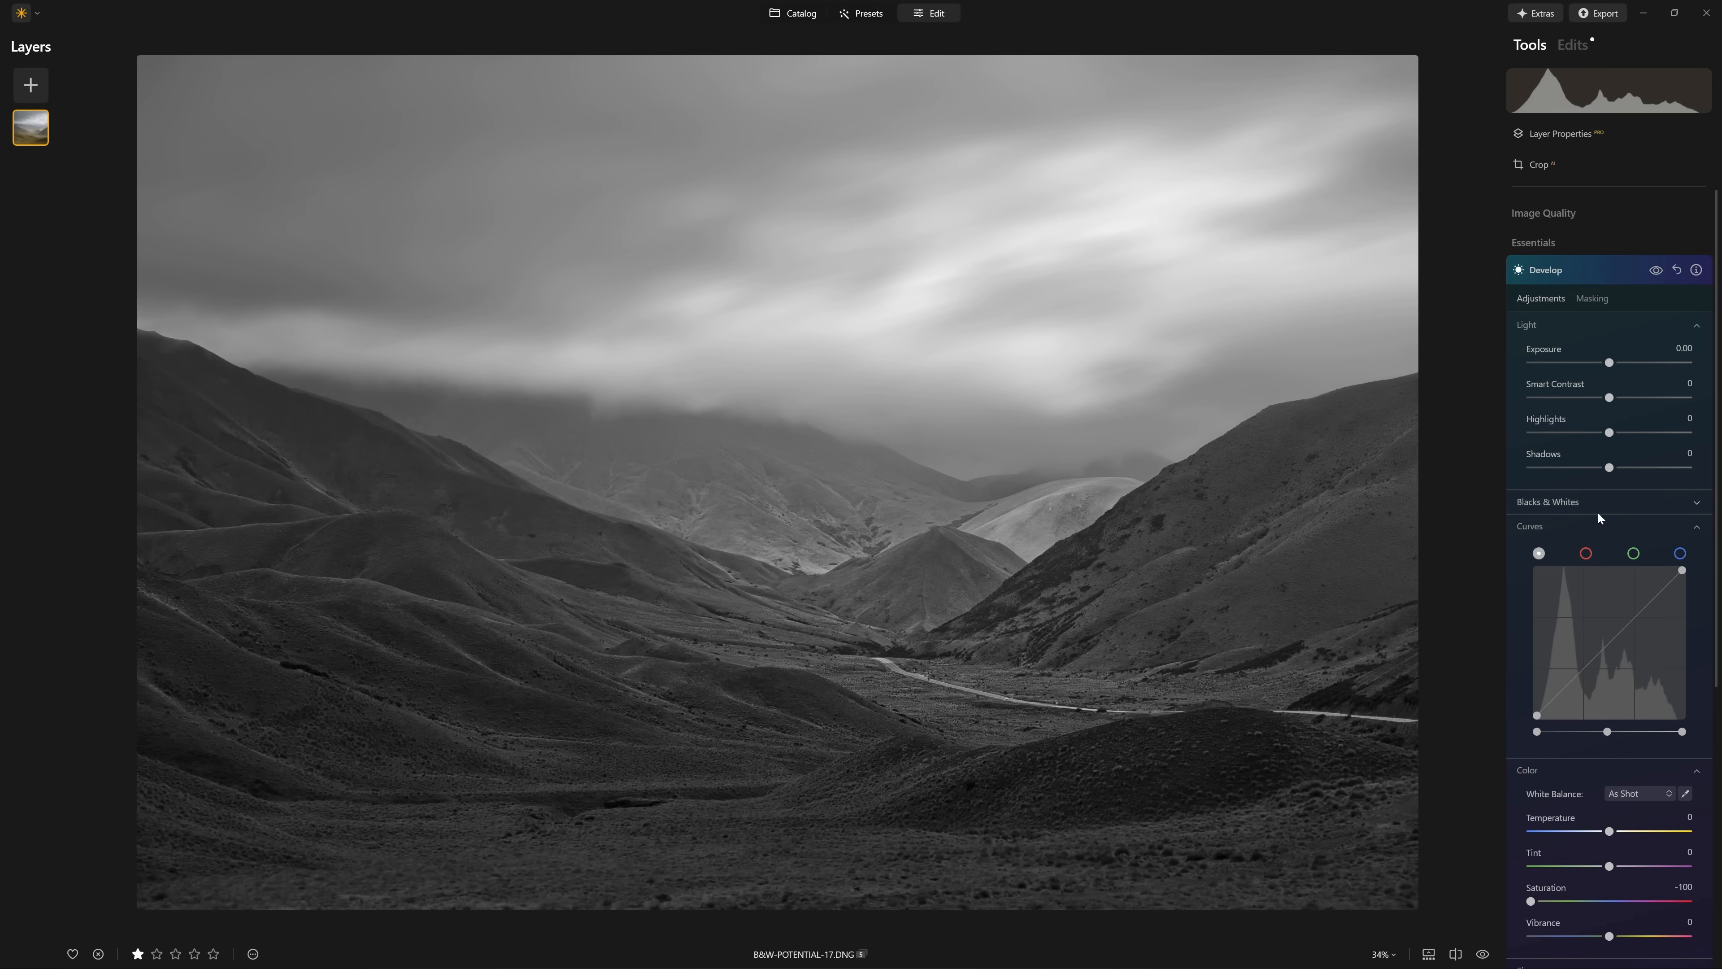
left_click(1656, 271)
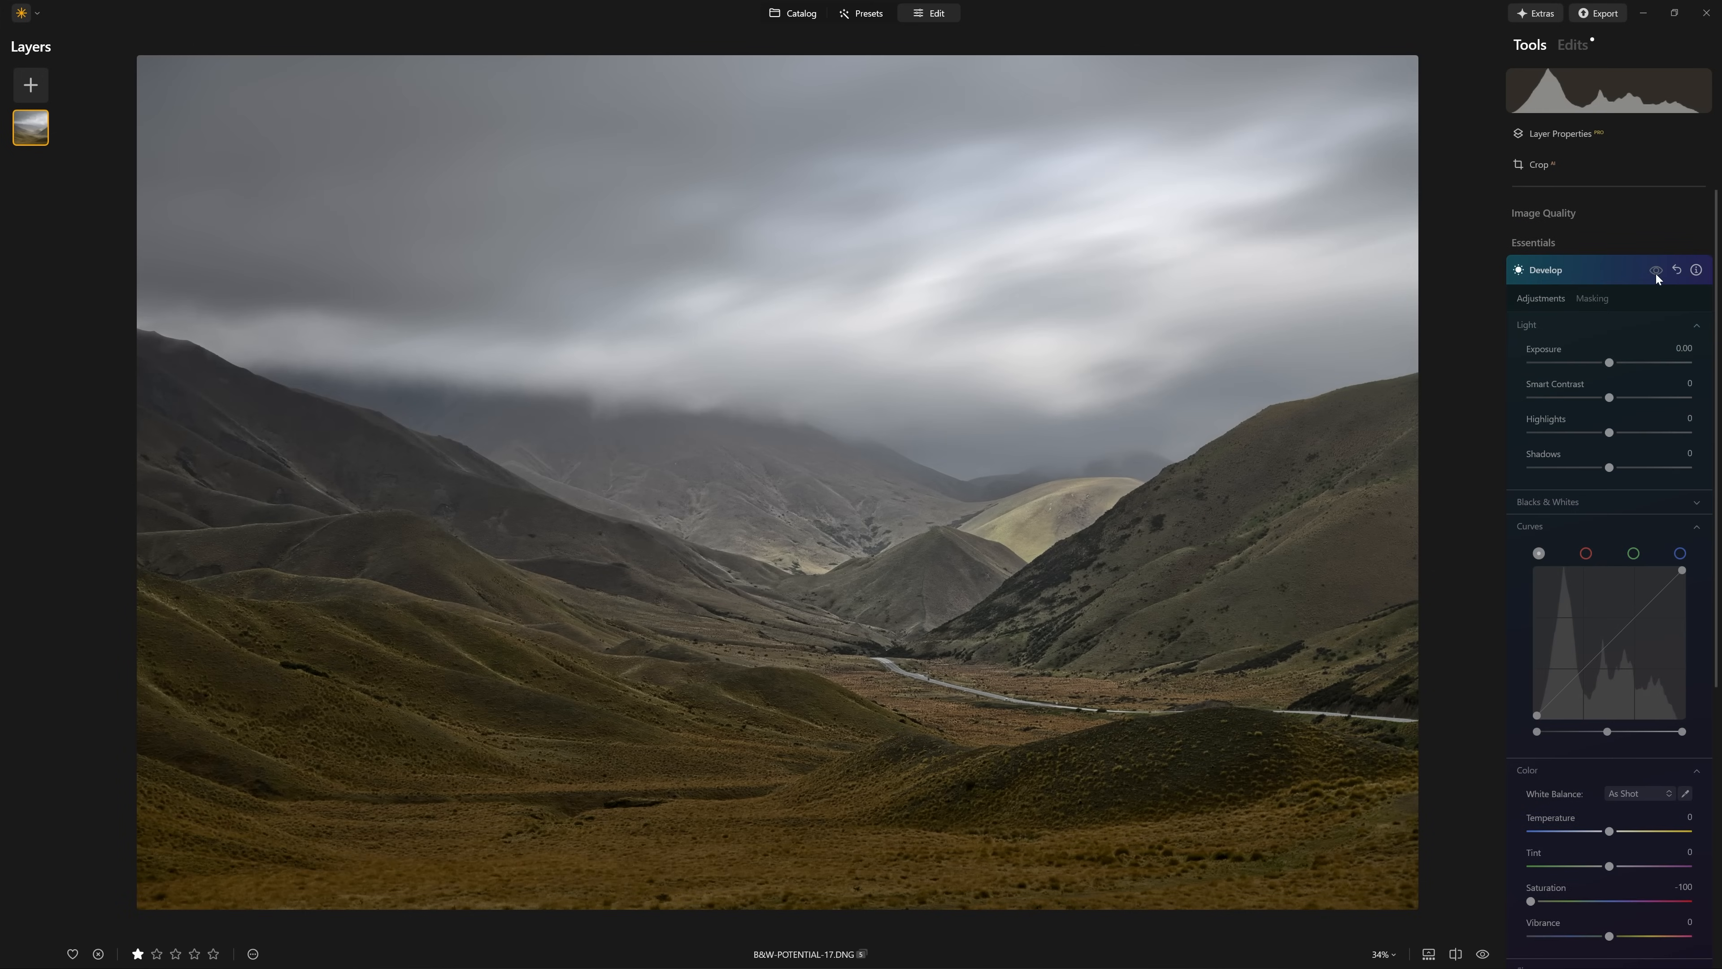
left_click(1656, 273)
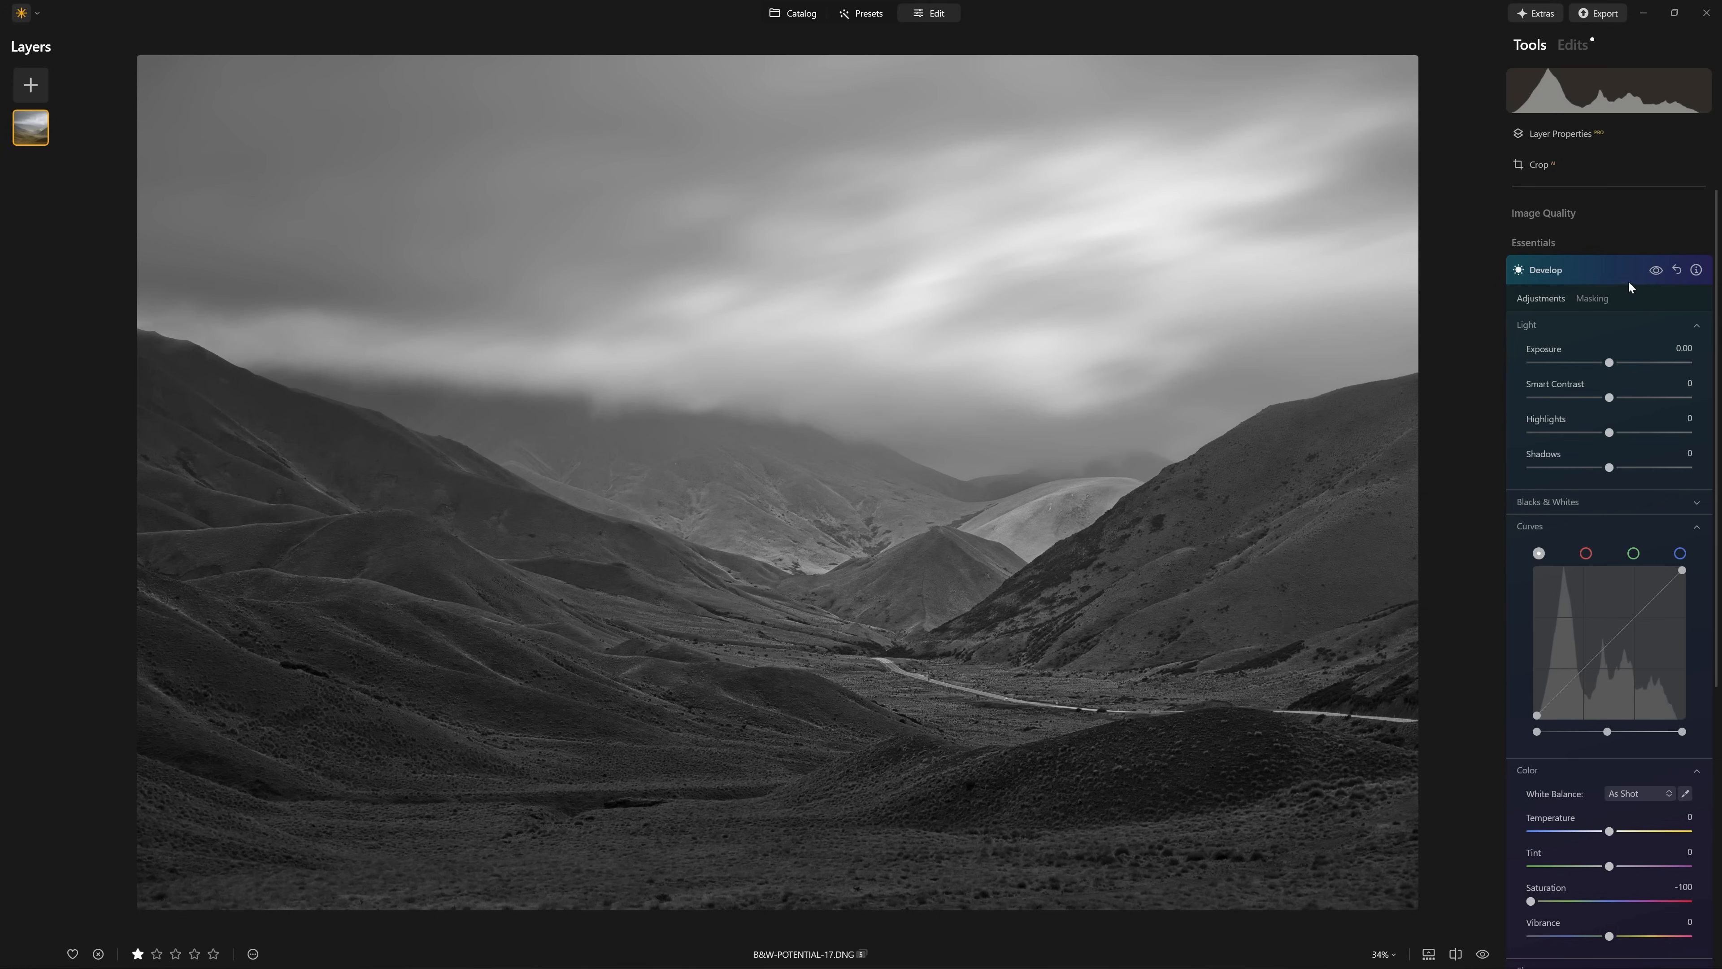
- Reset the Develop adjustments to bring back the color version
scroll(1607, 523, "down", 2)
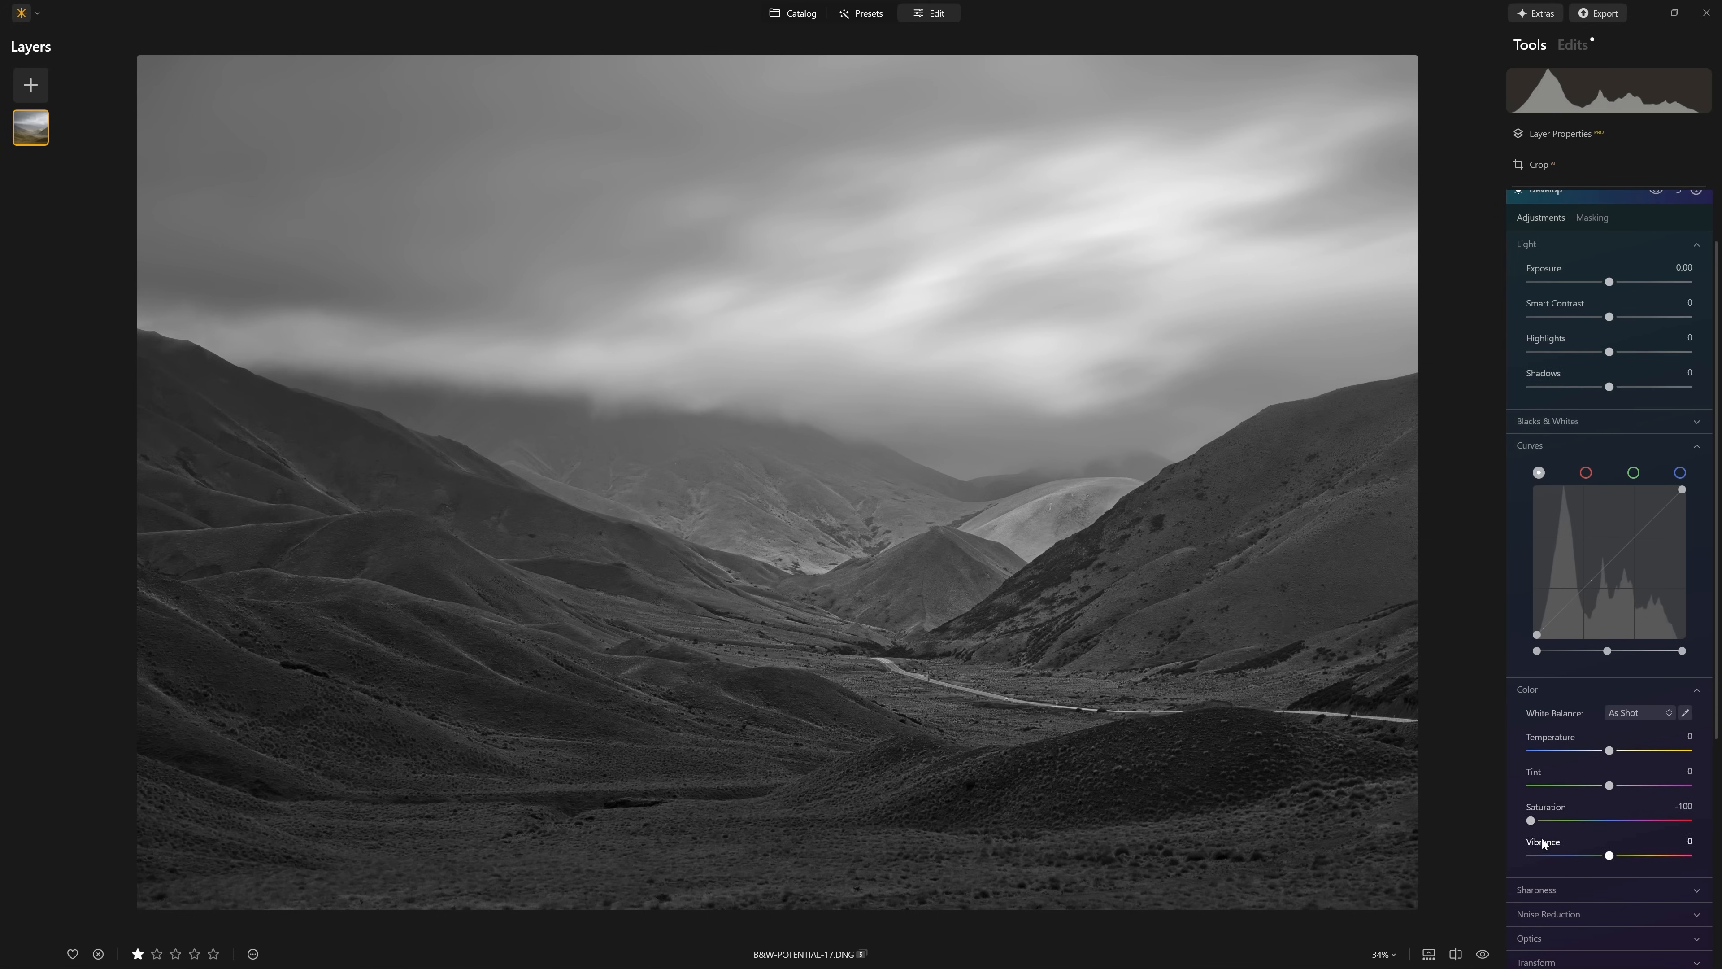
scroll(1625, 627, "up", 2)
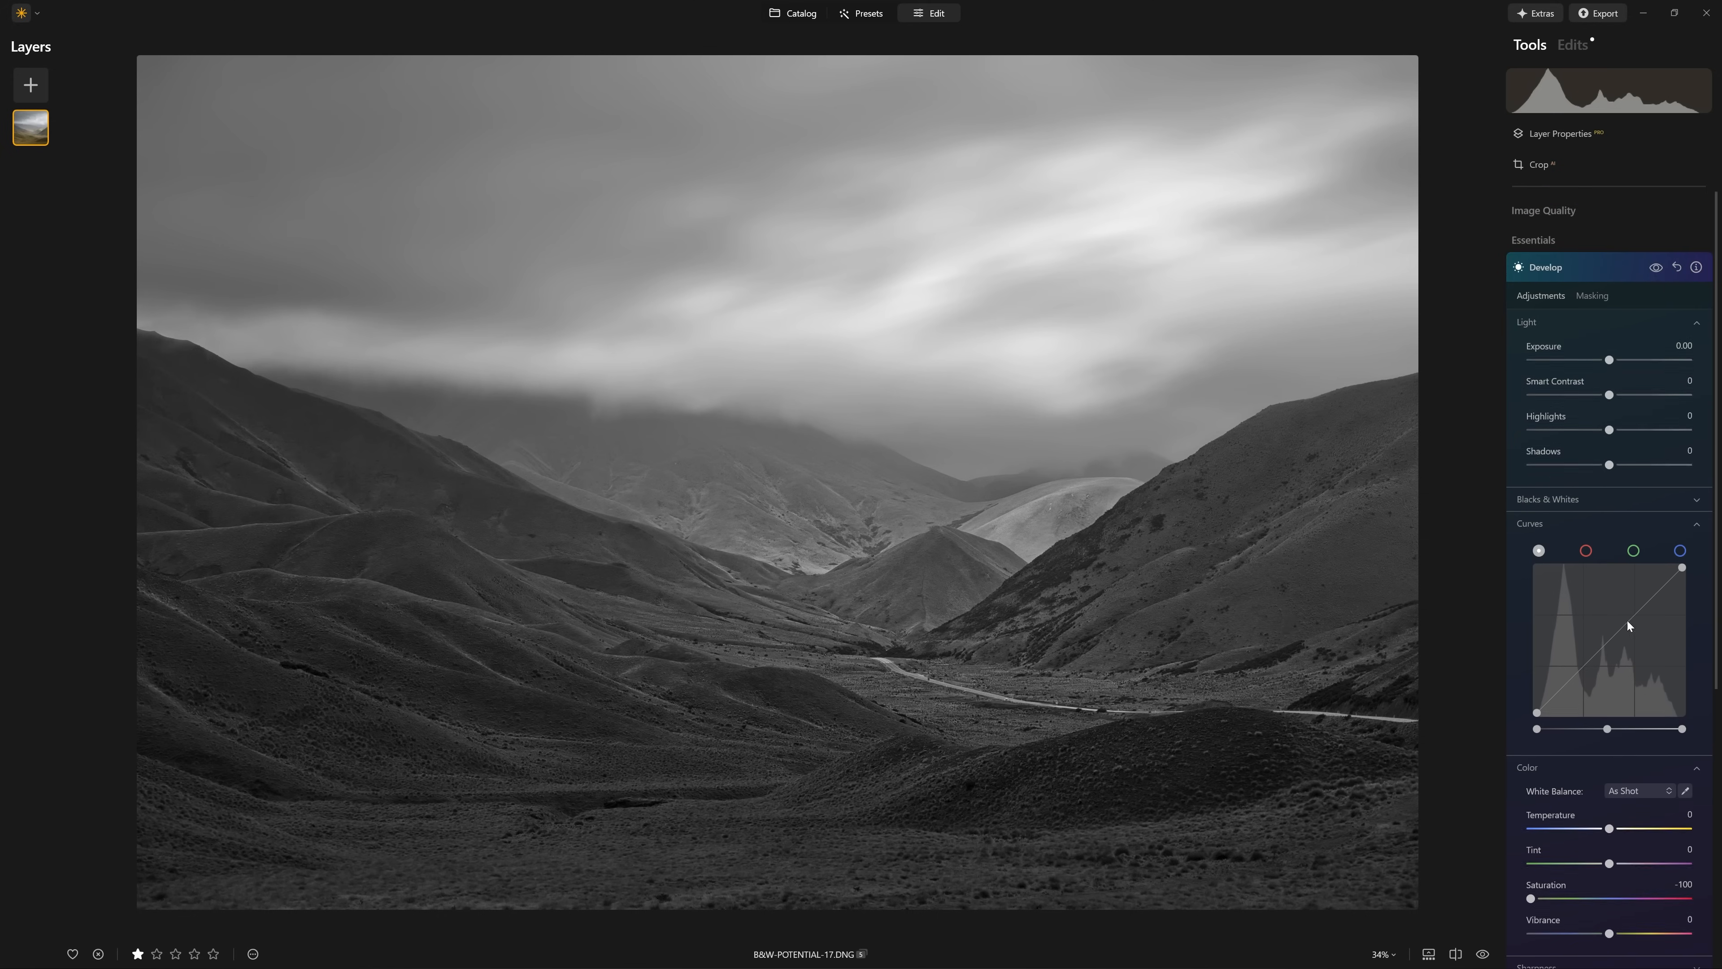
left_click(1677, 270)
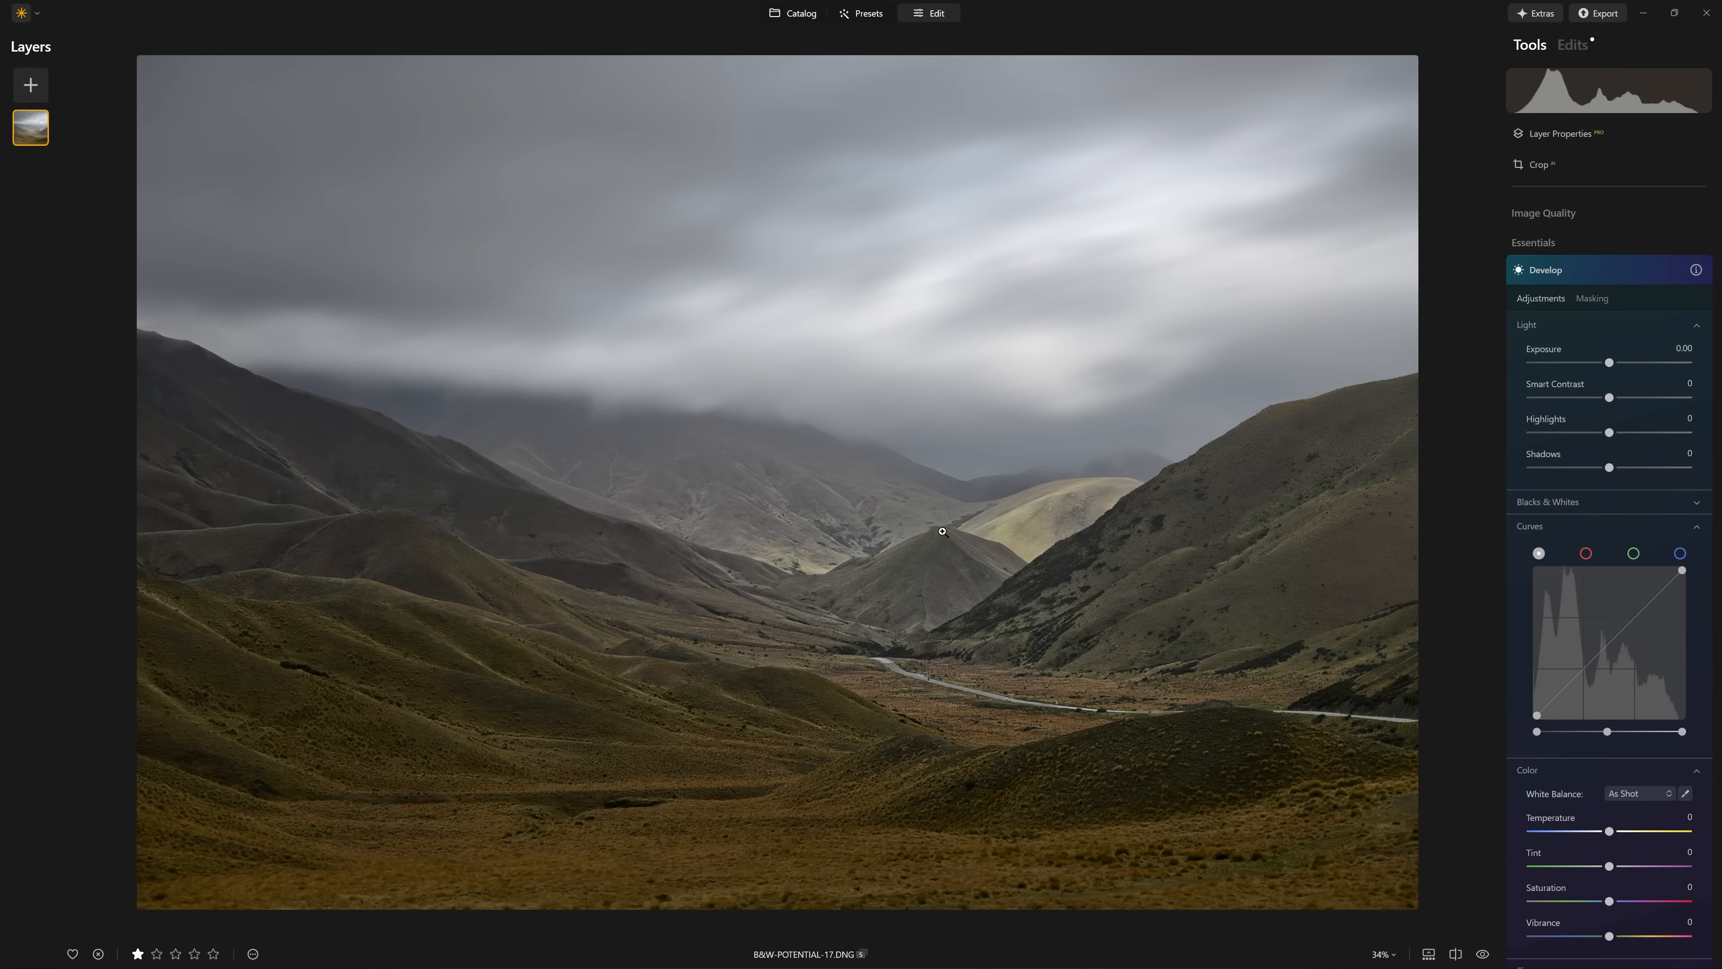
left_click(1622, 271)
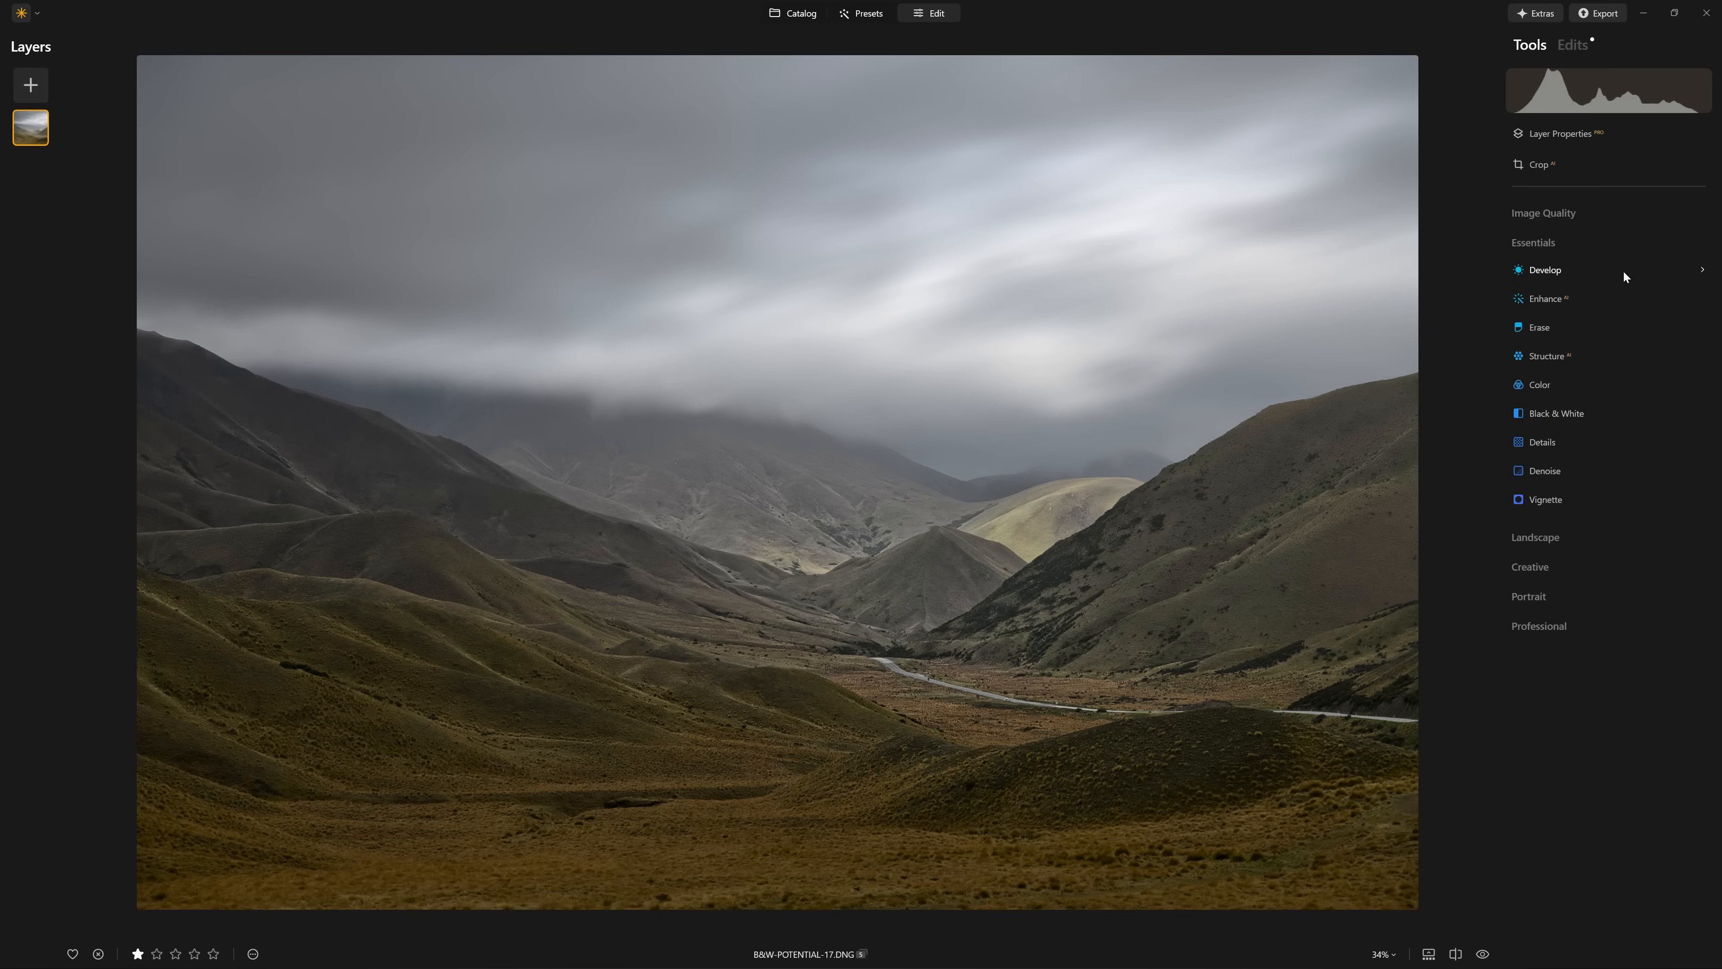
- Convert the photo to black and white with Yellow luminance 100 and Blue luminance -84, comparing it with the color version
left_click(1586, 413)
left_click(1610, 478)
left_click_drag(1609, 580, 1688, 580)
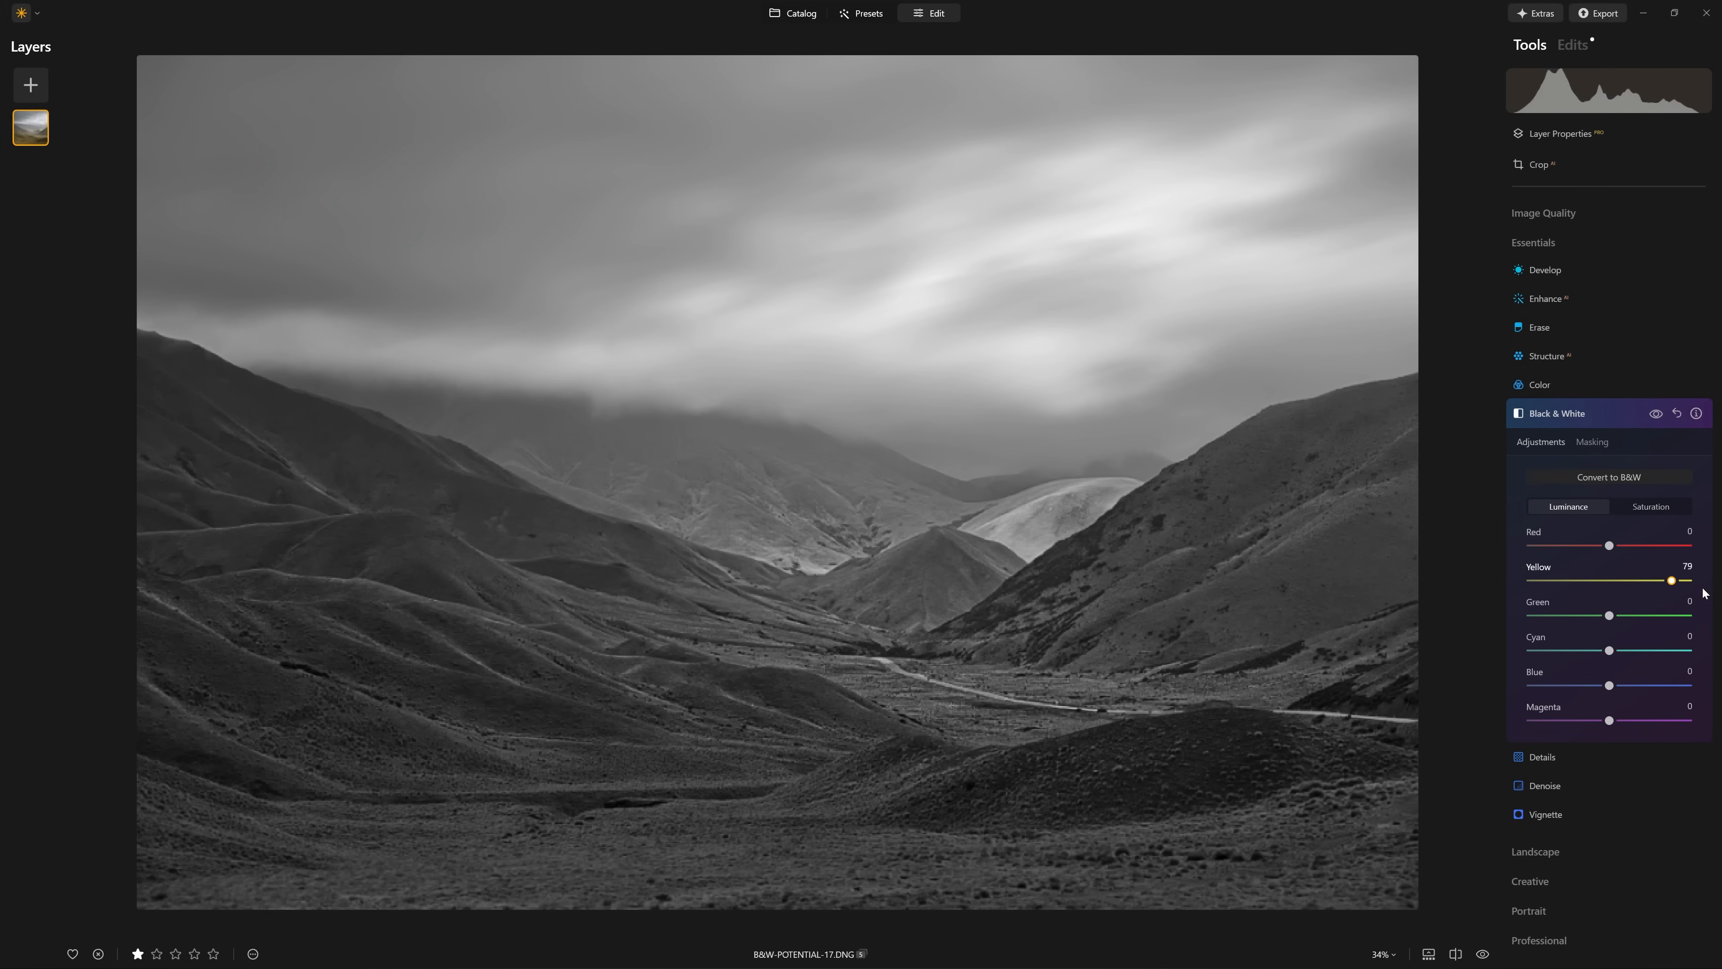
left_click_drag(1609, 685, 1542, 686)
left_click(1656, 415)
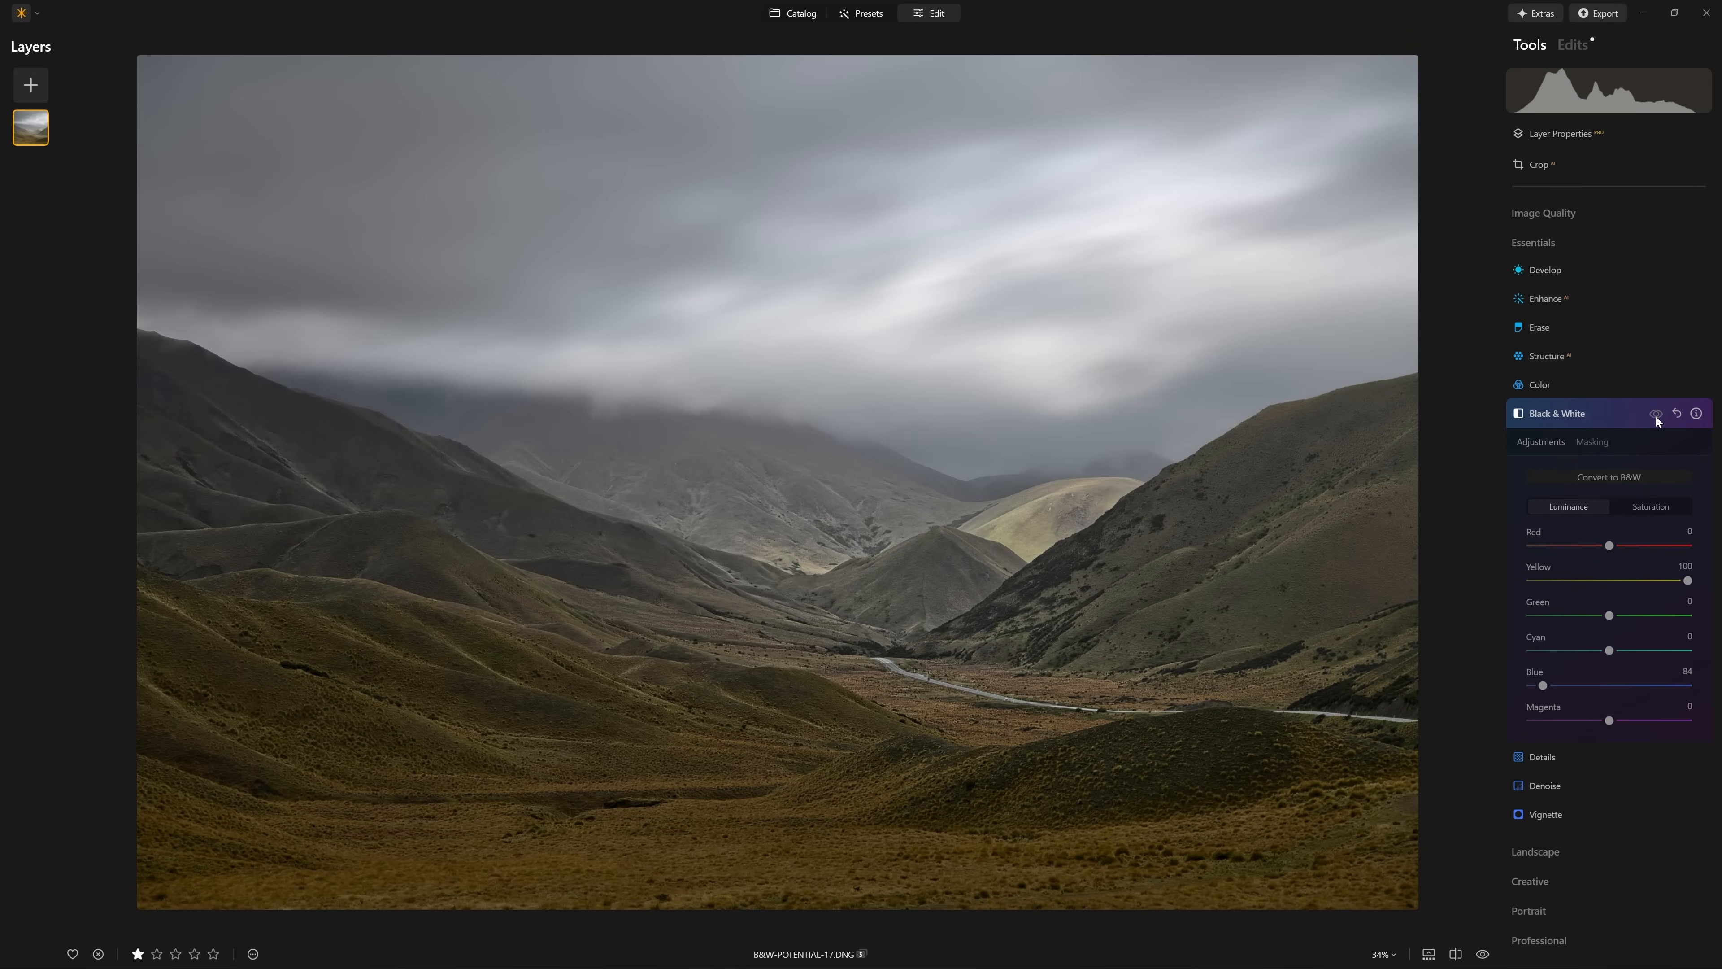
left_click(1656, 415)
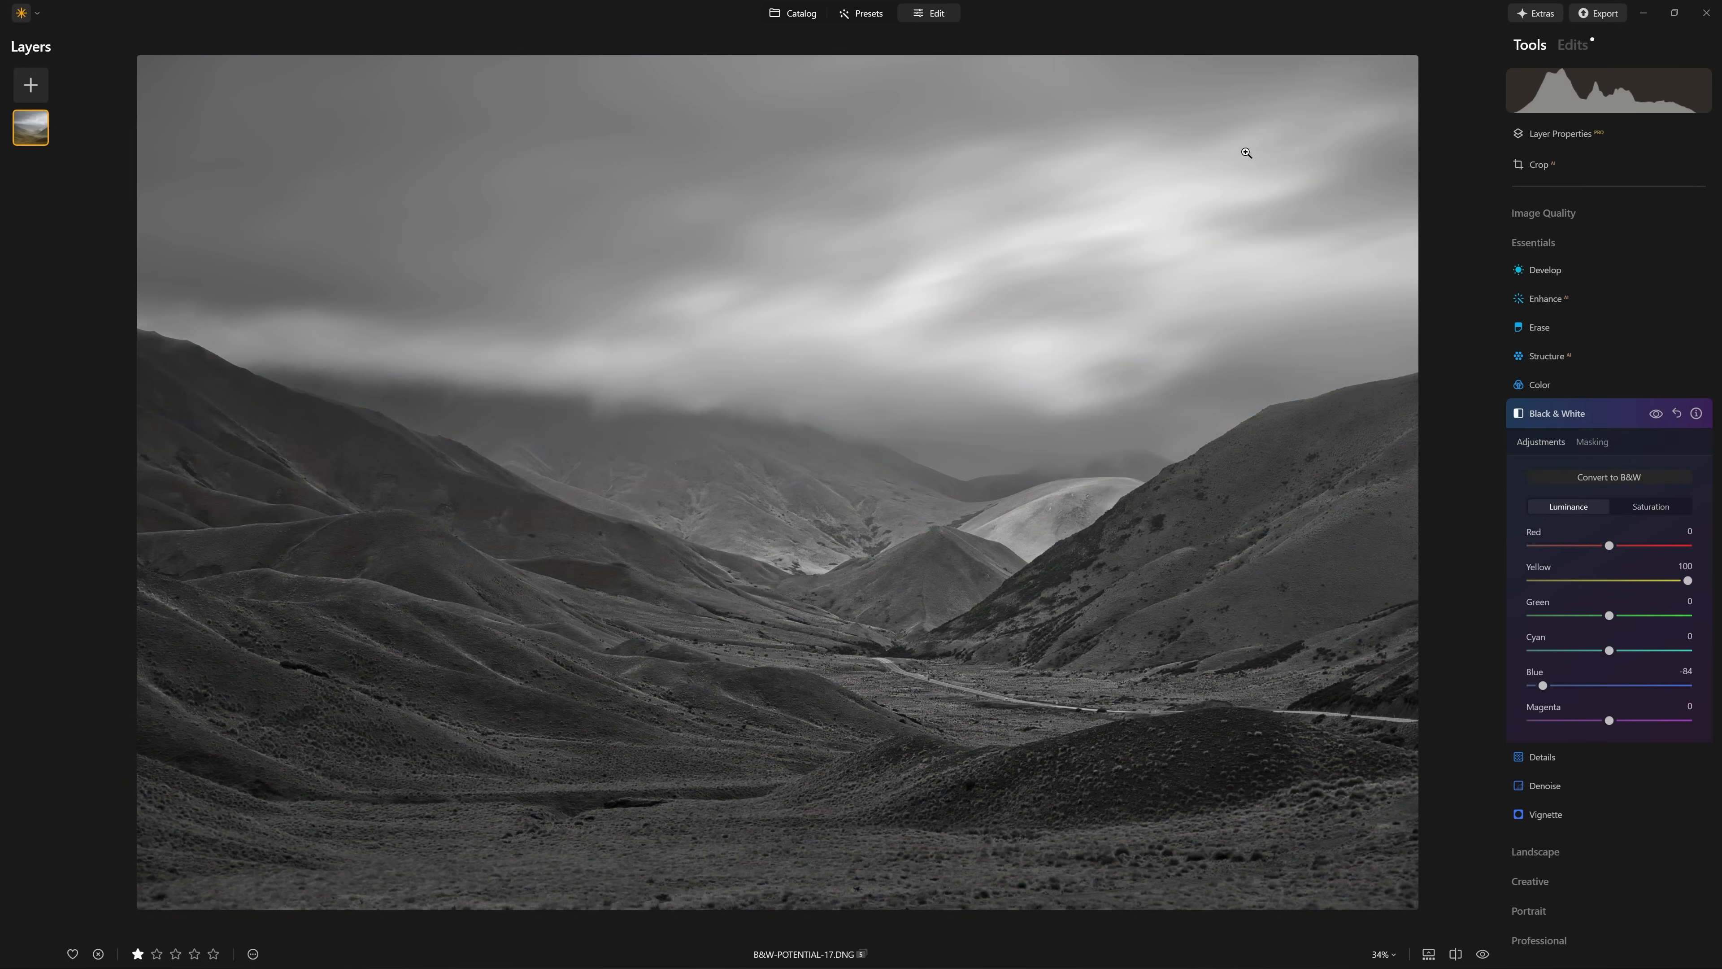
- Try Yellow luminance -47 and Blue luminance 6 on the black and white conversion
left_click_drag(1543, 685, 1504, 687)
left_click_drag(1648, 680, 1615, 697)
left_click_drag(1684, 580, 1573, 578)
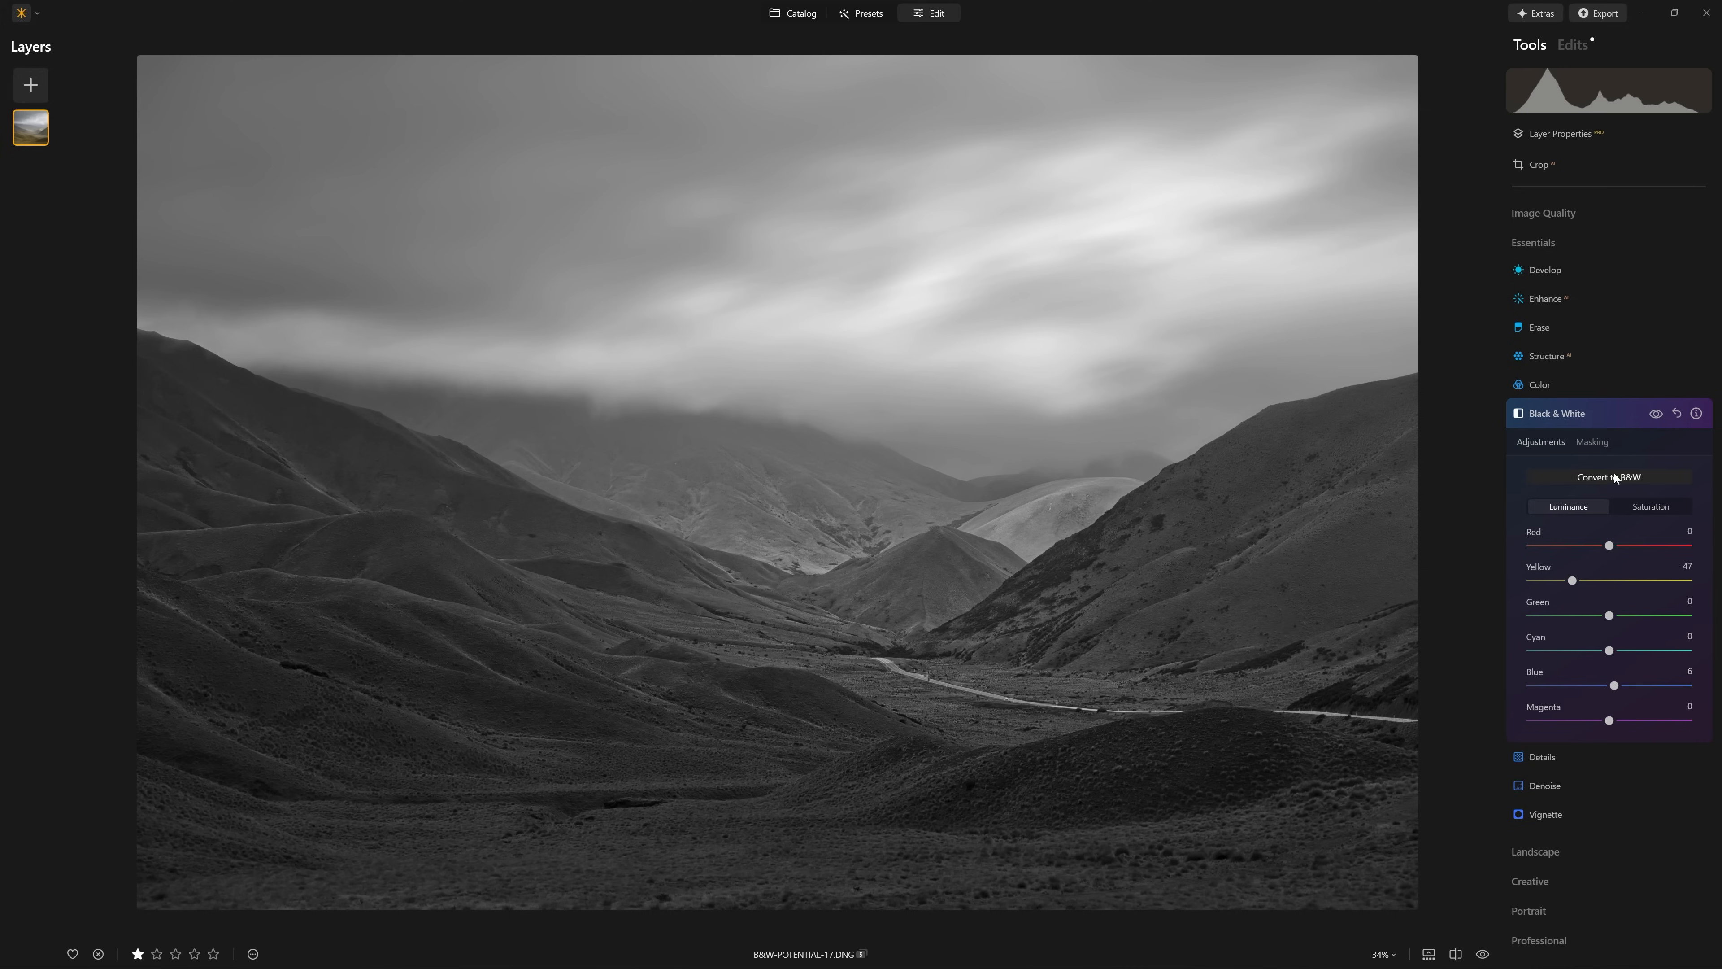
- Reset the Black & White adjustments to return the photo to color
left_click(1677, 414)
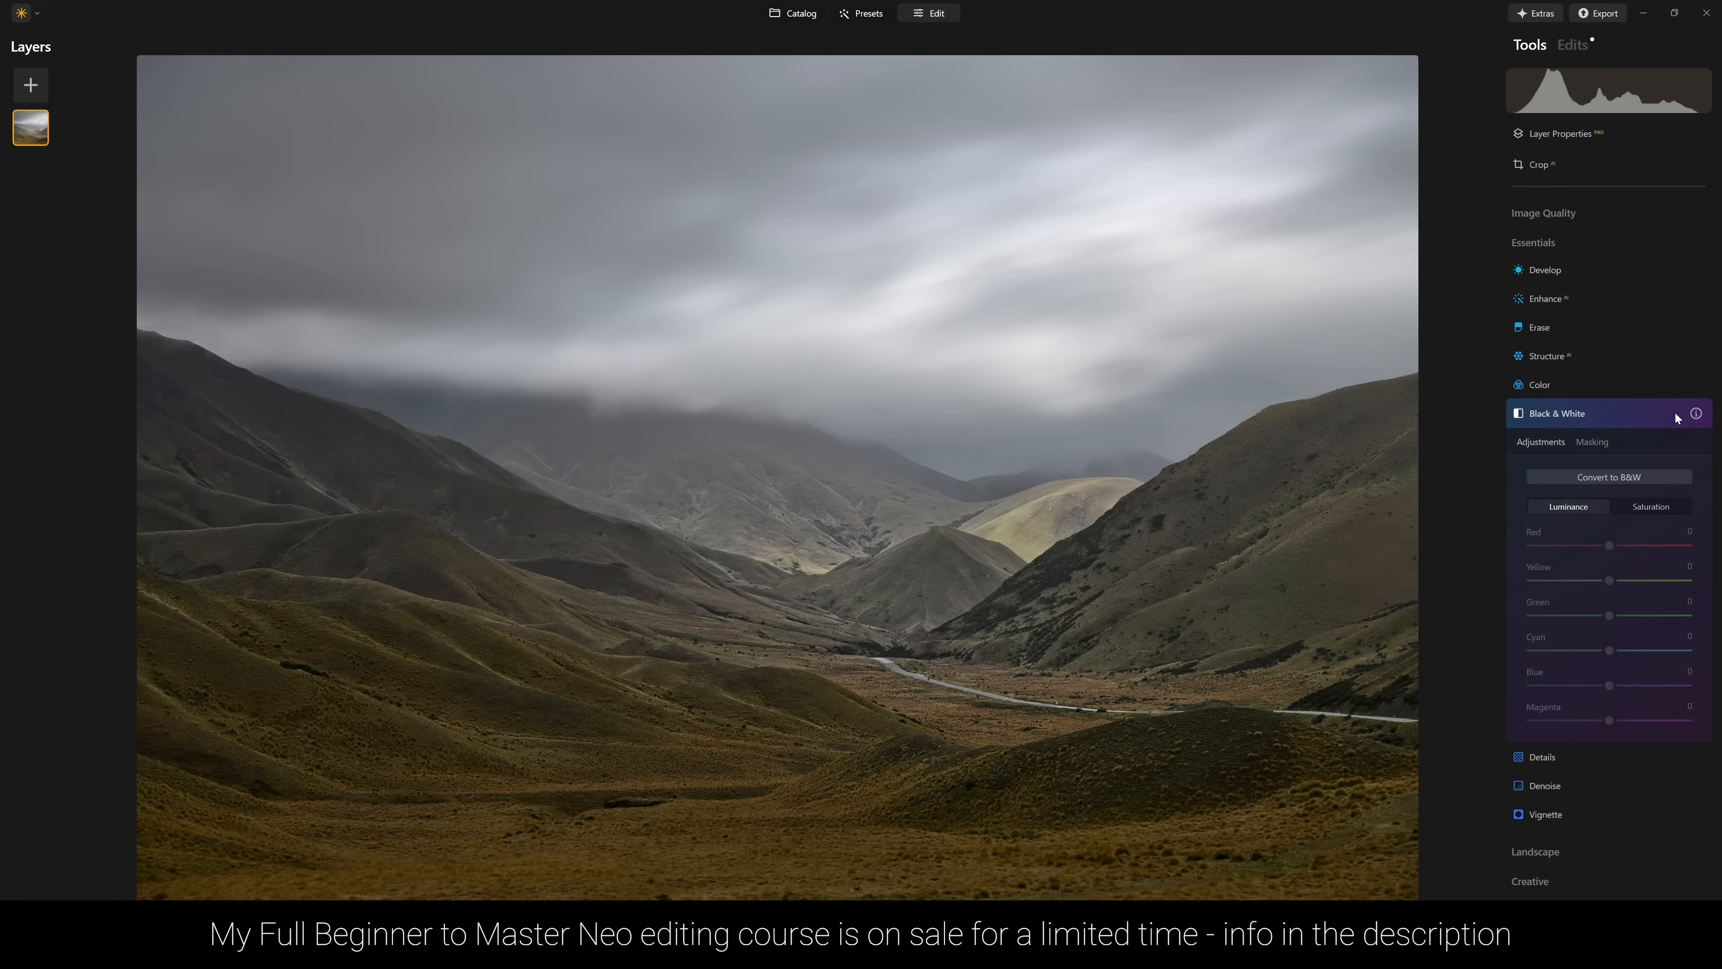
left_click(1597, 416)
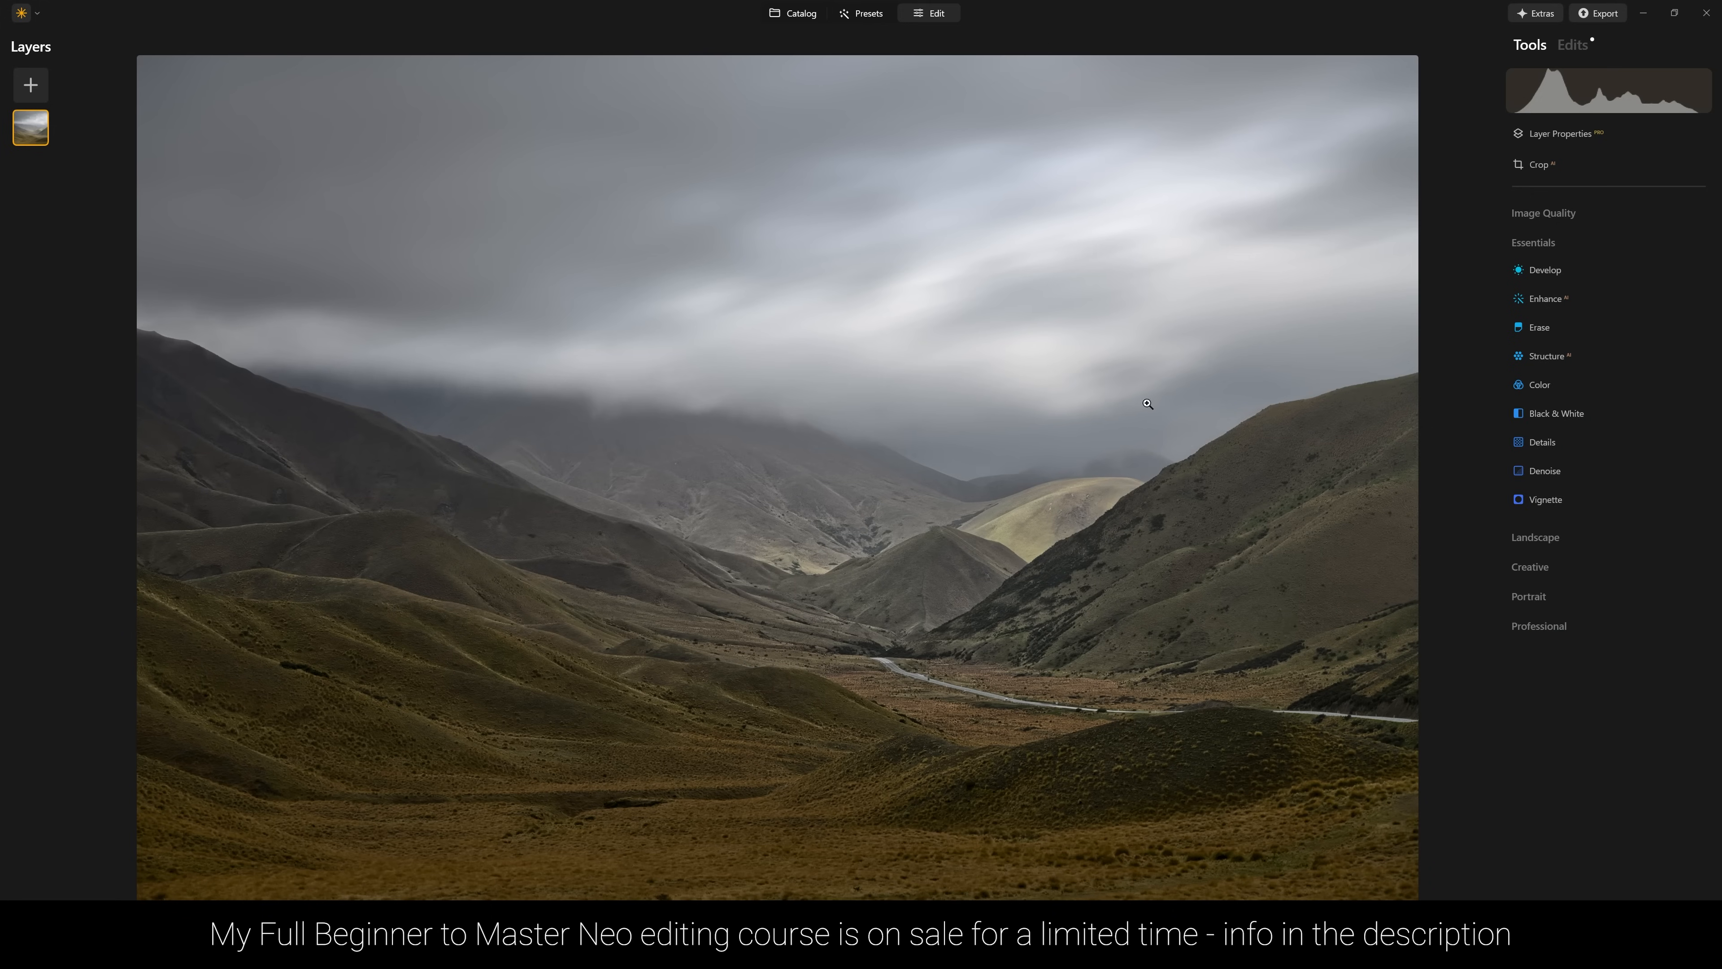
- Boost the photo's colors with Saturation 57 and Vibrance 70, comparing the result with the unboosted version
left_click(1537, 384)
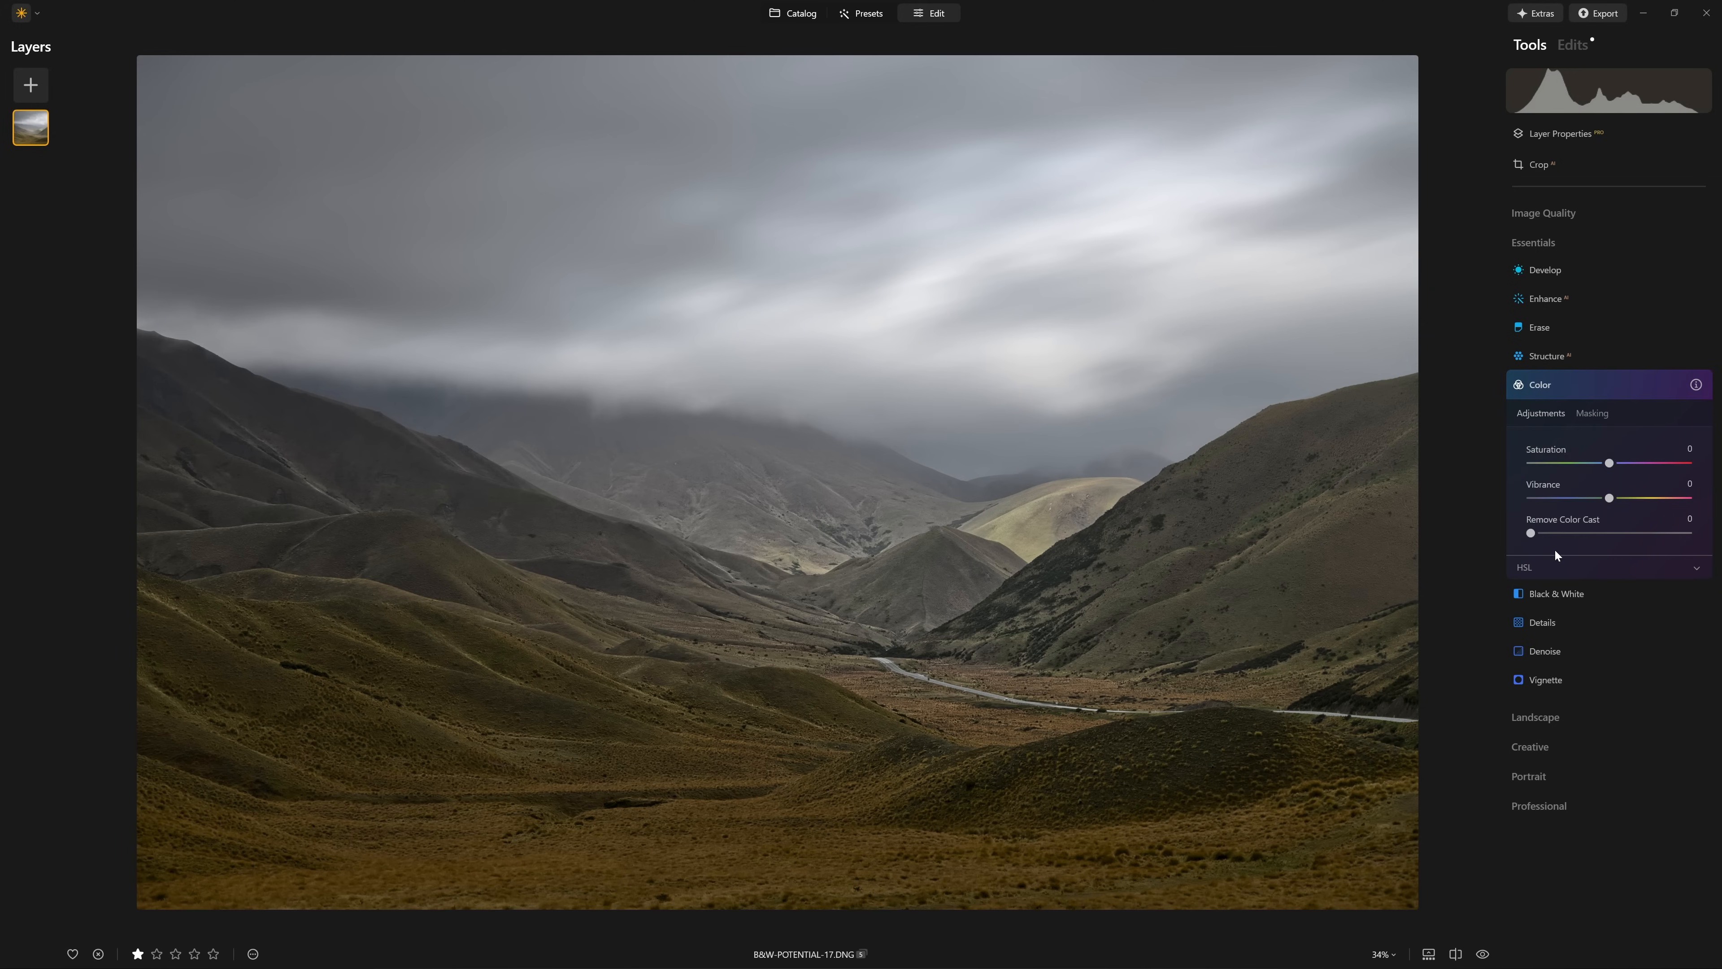
left_click_drag(1610, 463, 1664, 497)
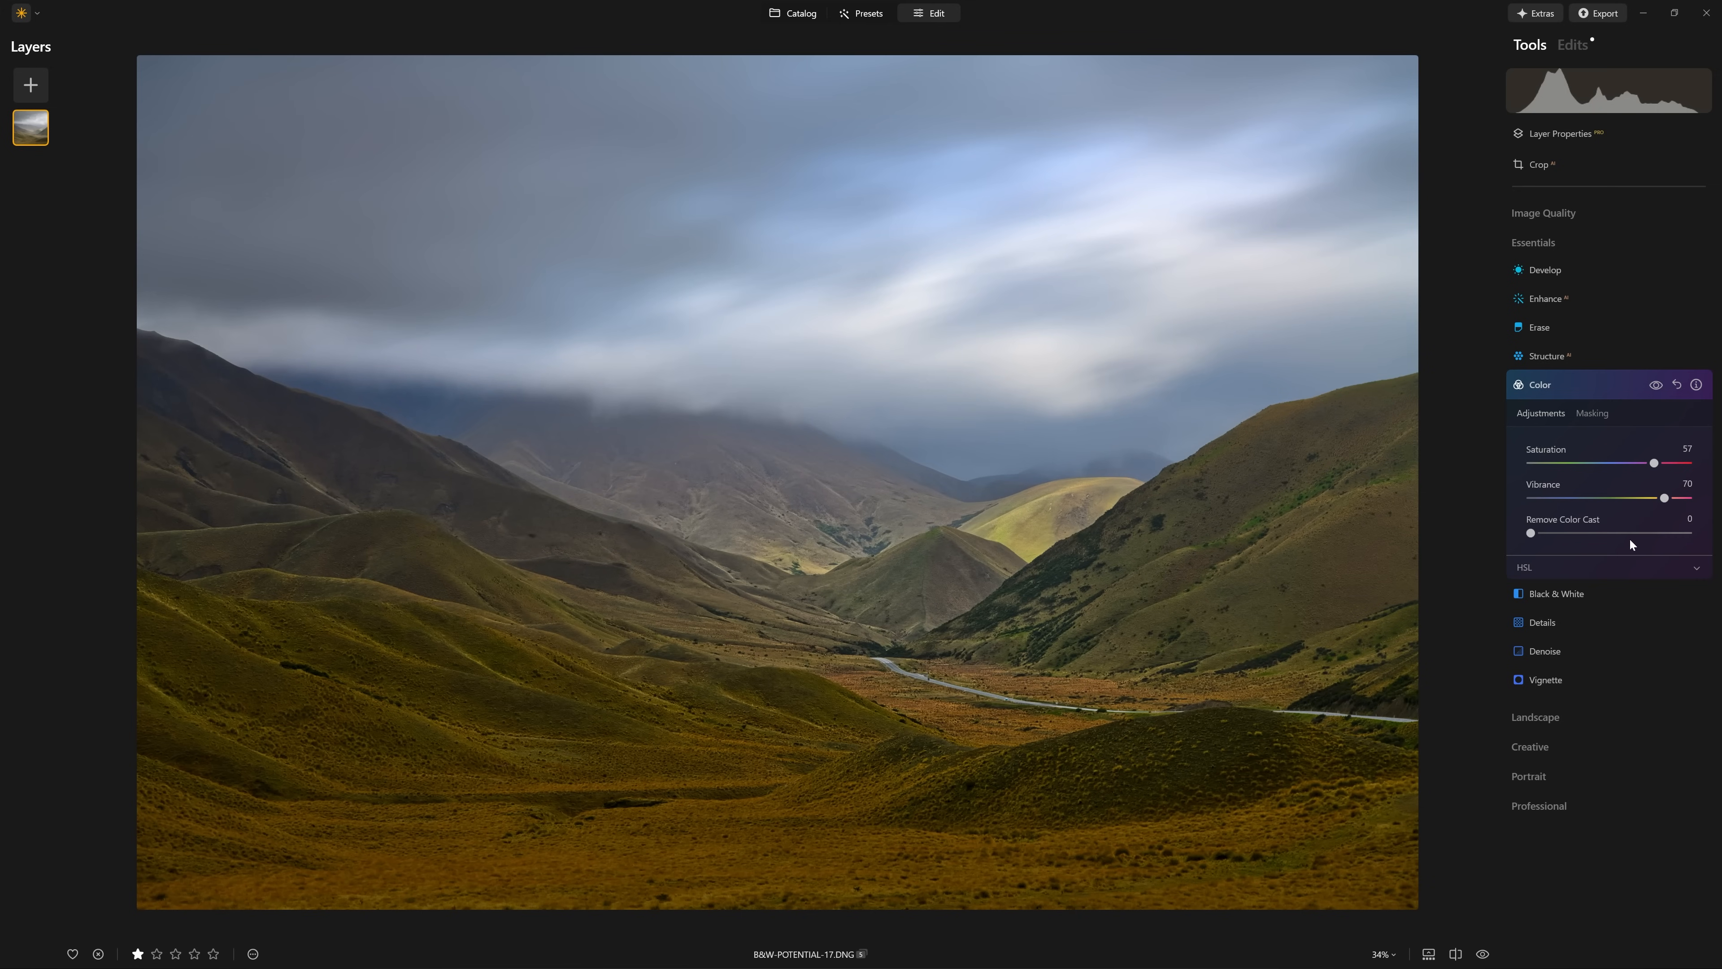
left_click(1656, 386)
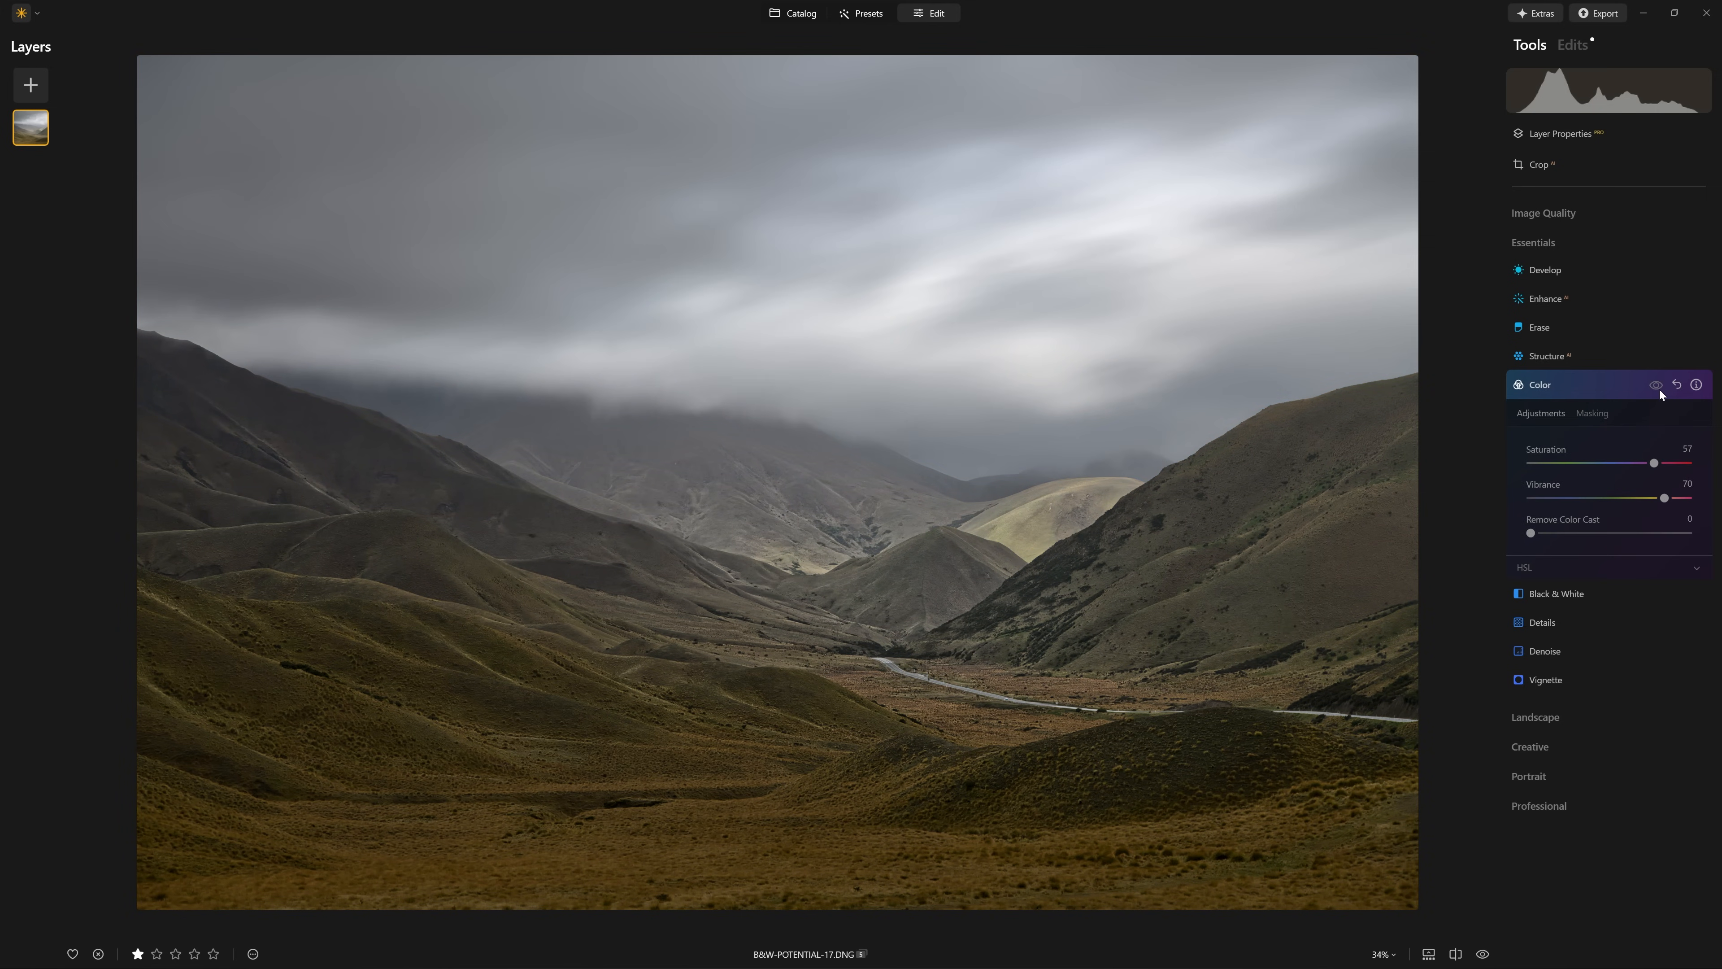
left_click(1656, 385)
left_click(1659, 390)
left_click(1660, 390)
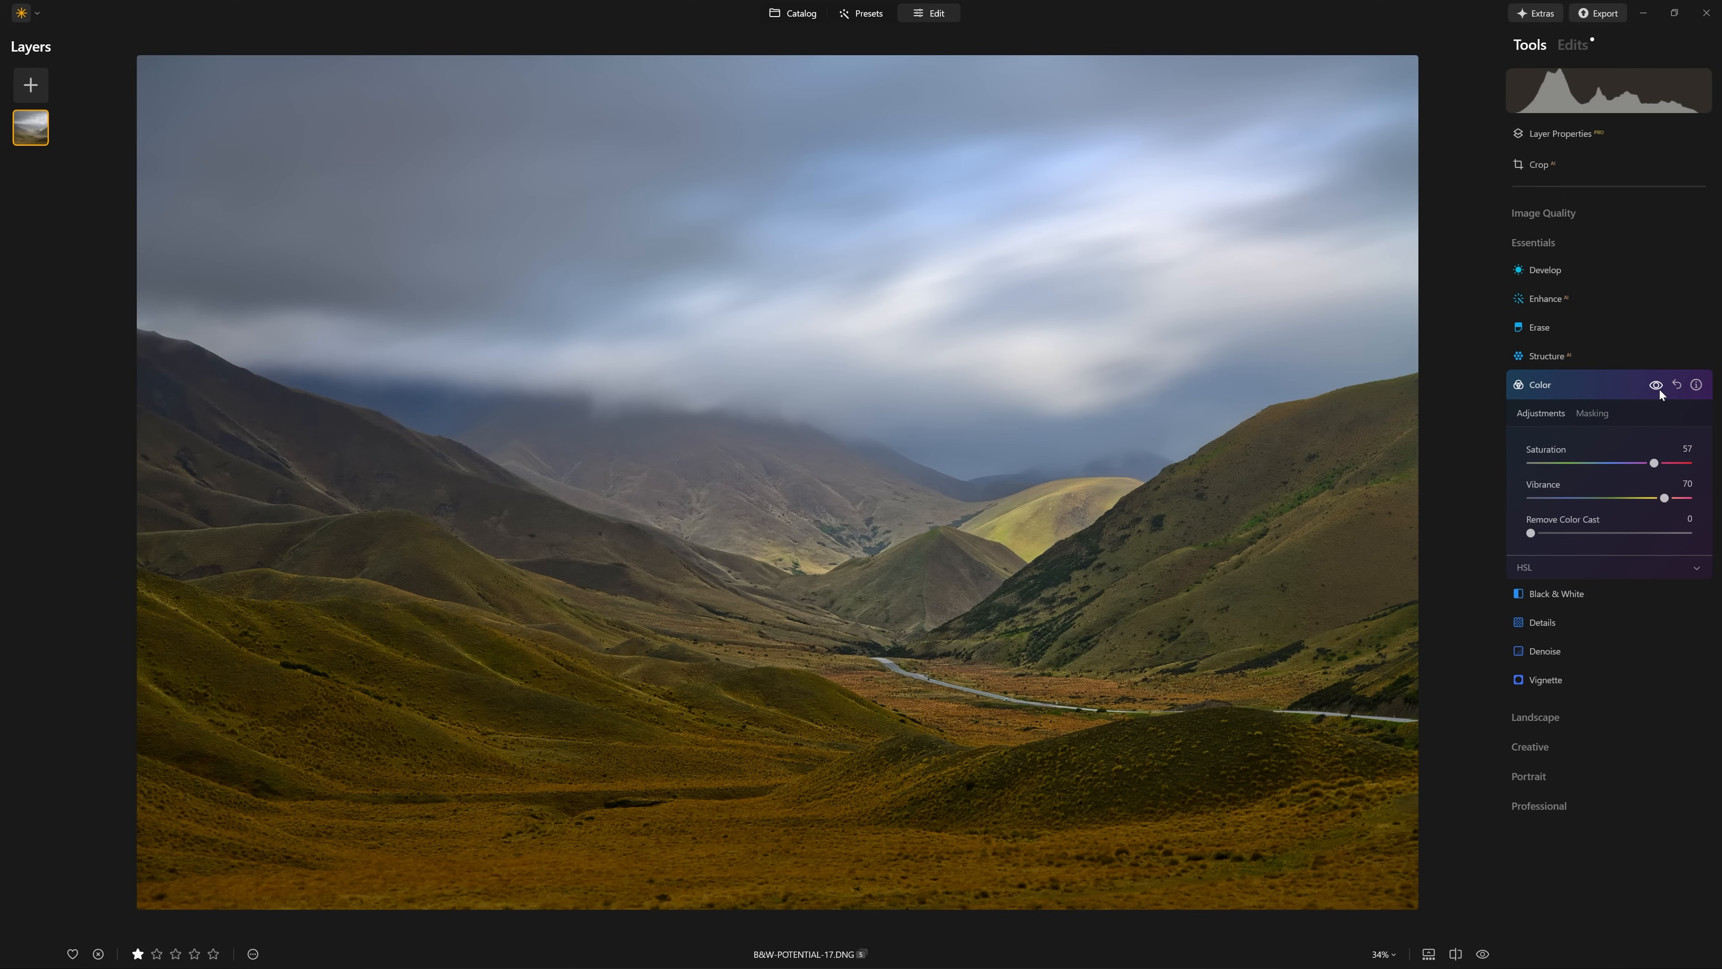
left_click(1625, 385)
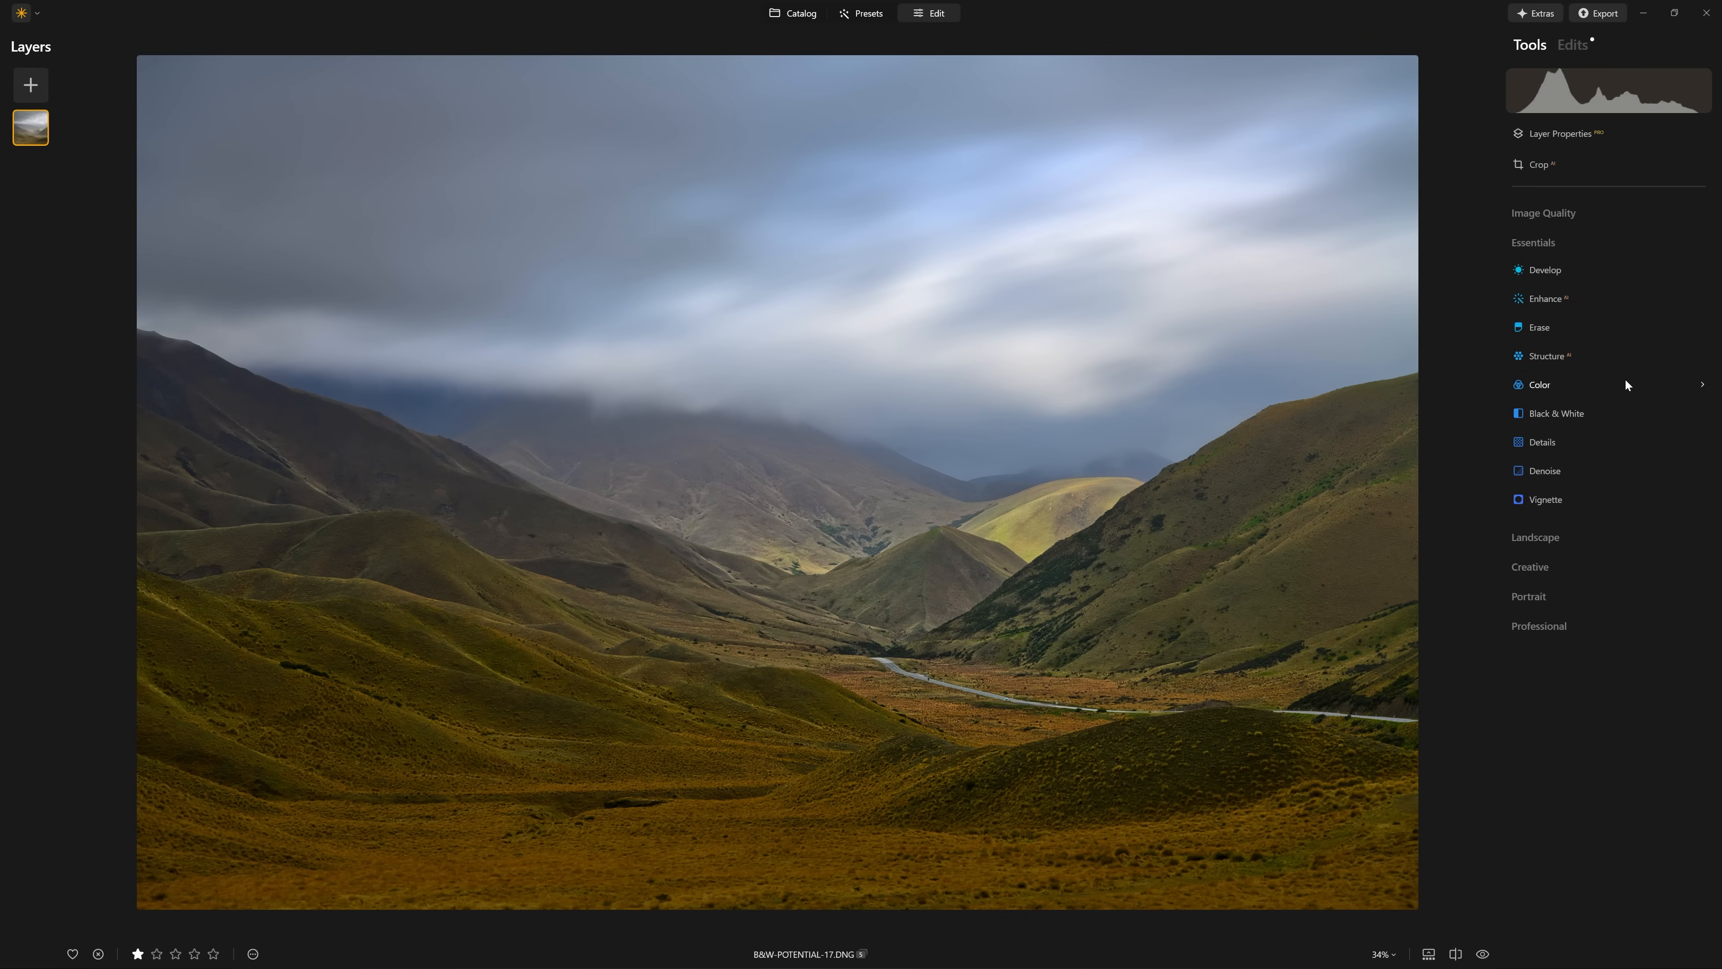
- Convert the boosted photo to black and white with Yellow luminance -41 and Blue luminance -58
left_click(1566, 410)
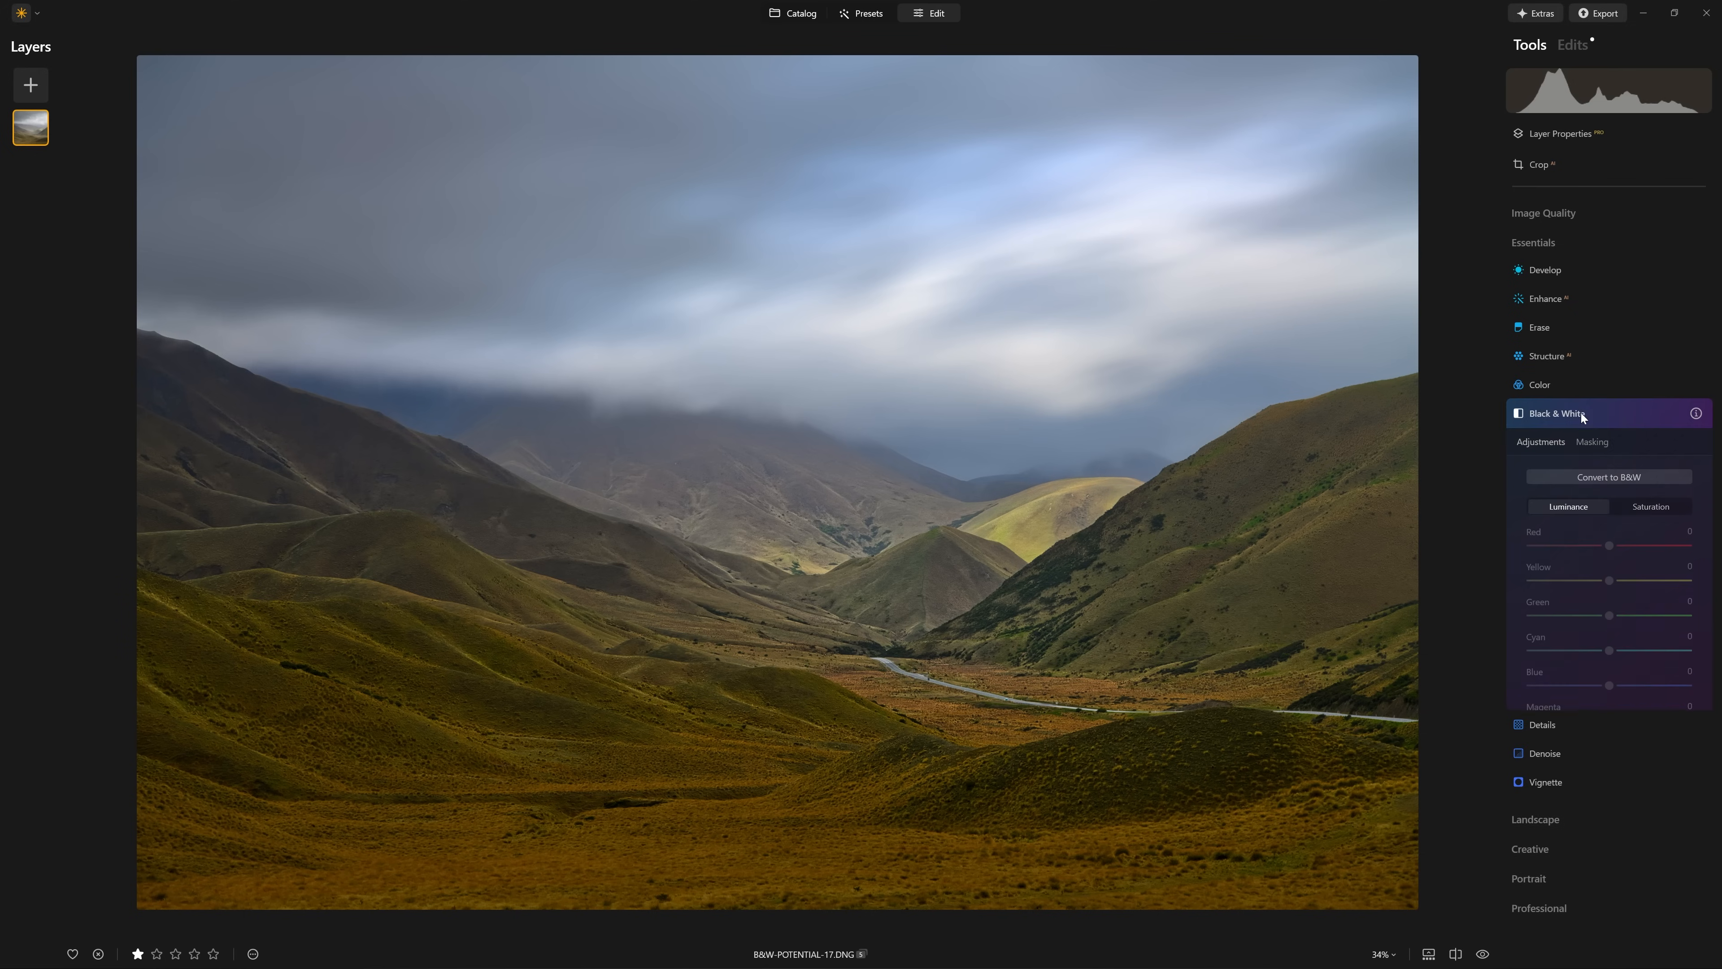
left_click(1594, 483)
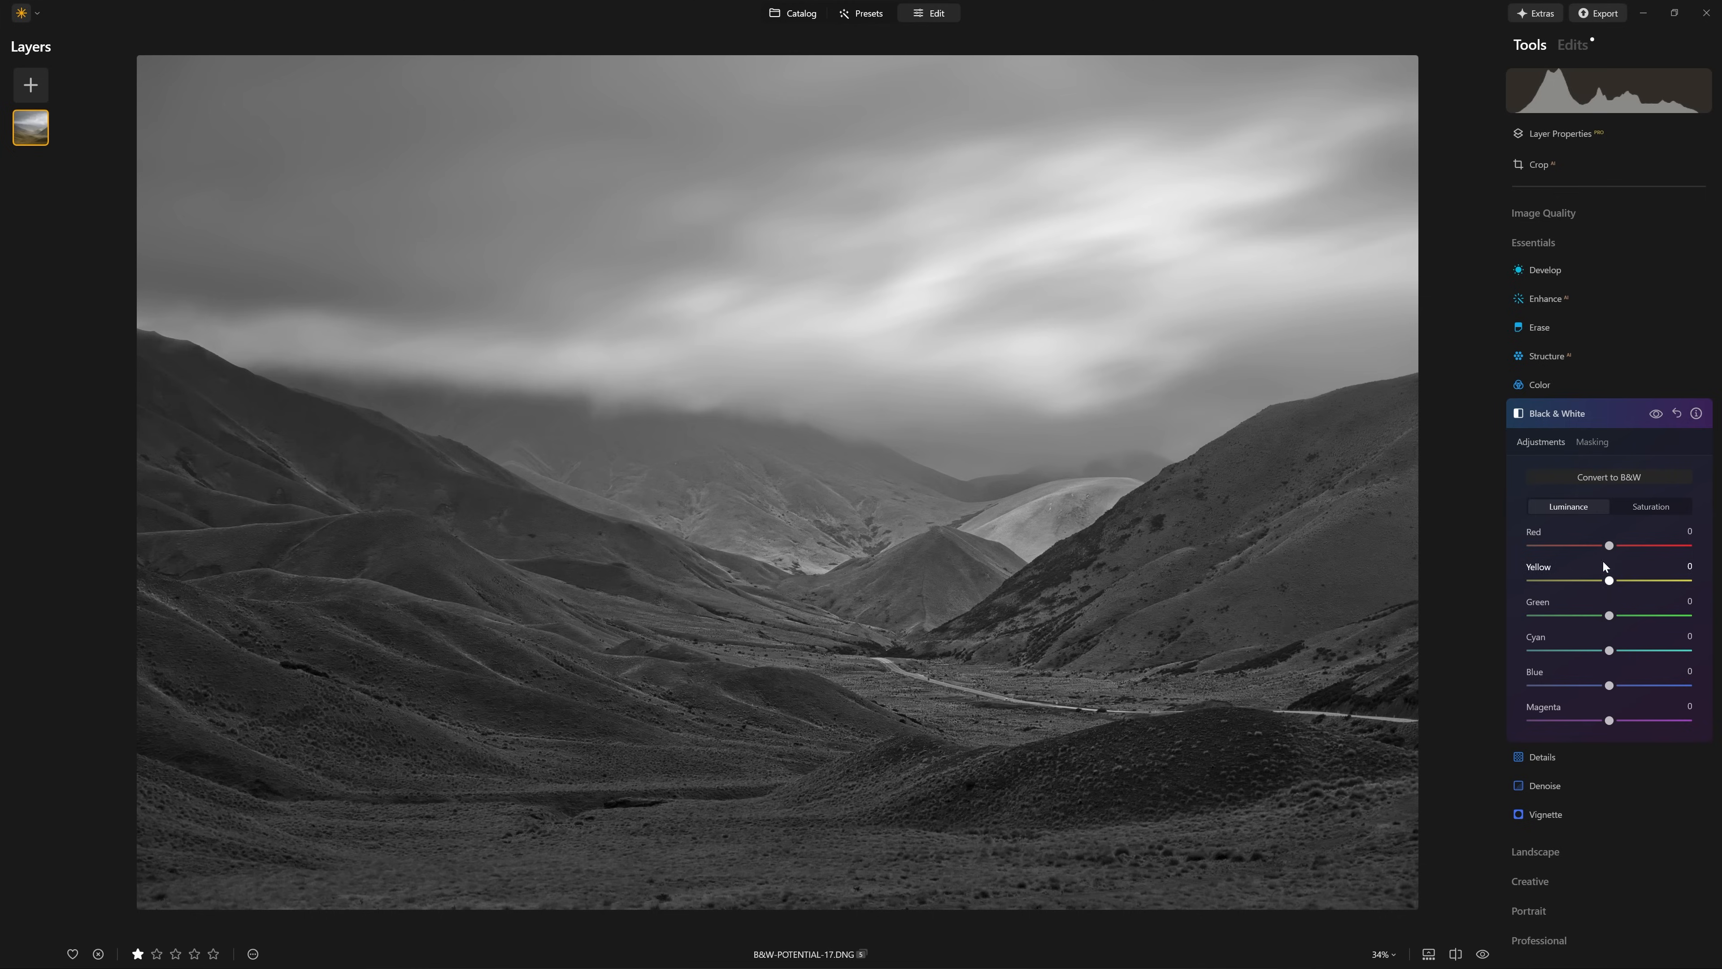
mouse_move(1609, 581)
left_mouse_down()
mouse_move(1520, 591)
mouse_move(1687, 580)
mouse_move(1578, 572)
left_mouse_up()
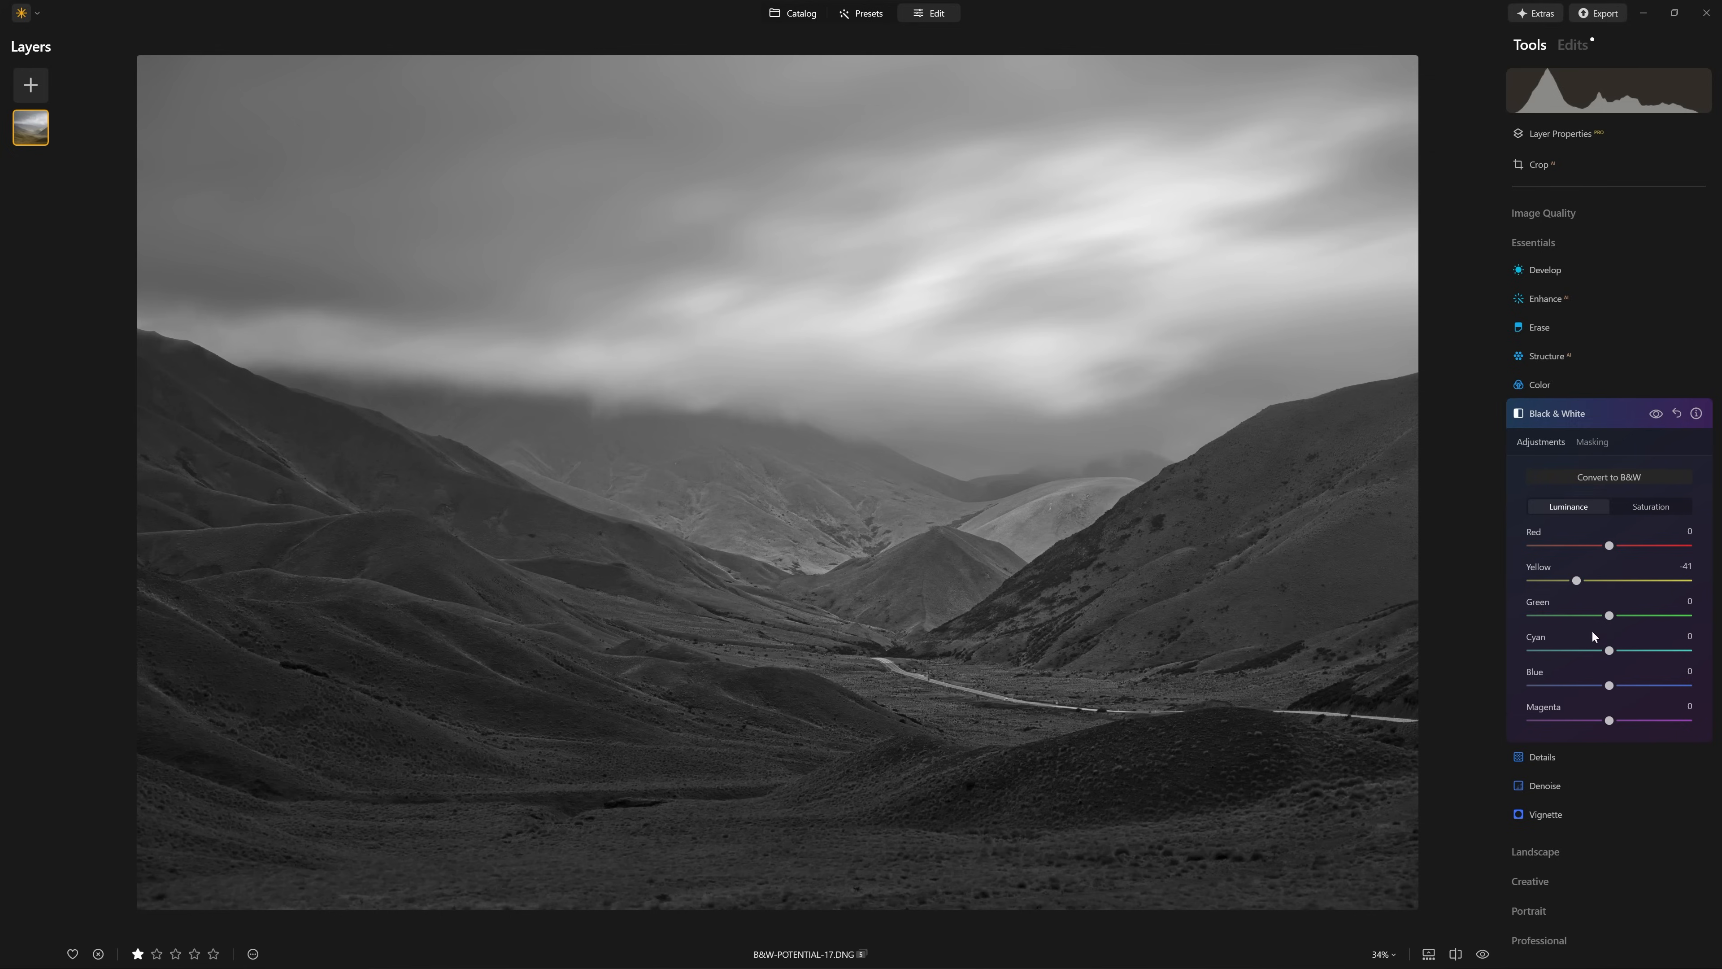
left_click_drag(1613, 685, 1520, 683)
mouse_move(1538, 685)
left_mouse_down()
mouse_move(1562, 689)
mouse_move(1518, 692)
mouse_move(1682, 688)
mouse_move(1563, 687)
left_mouse_up()
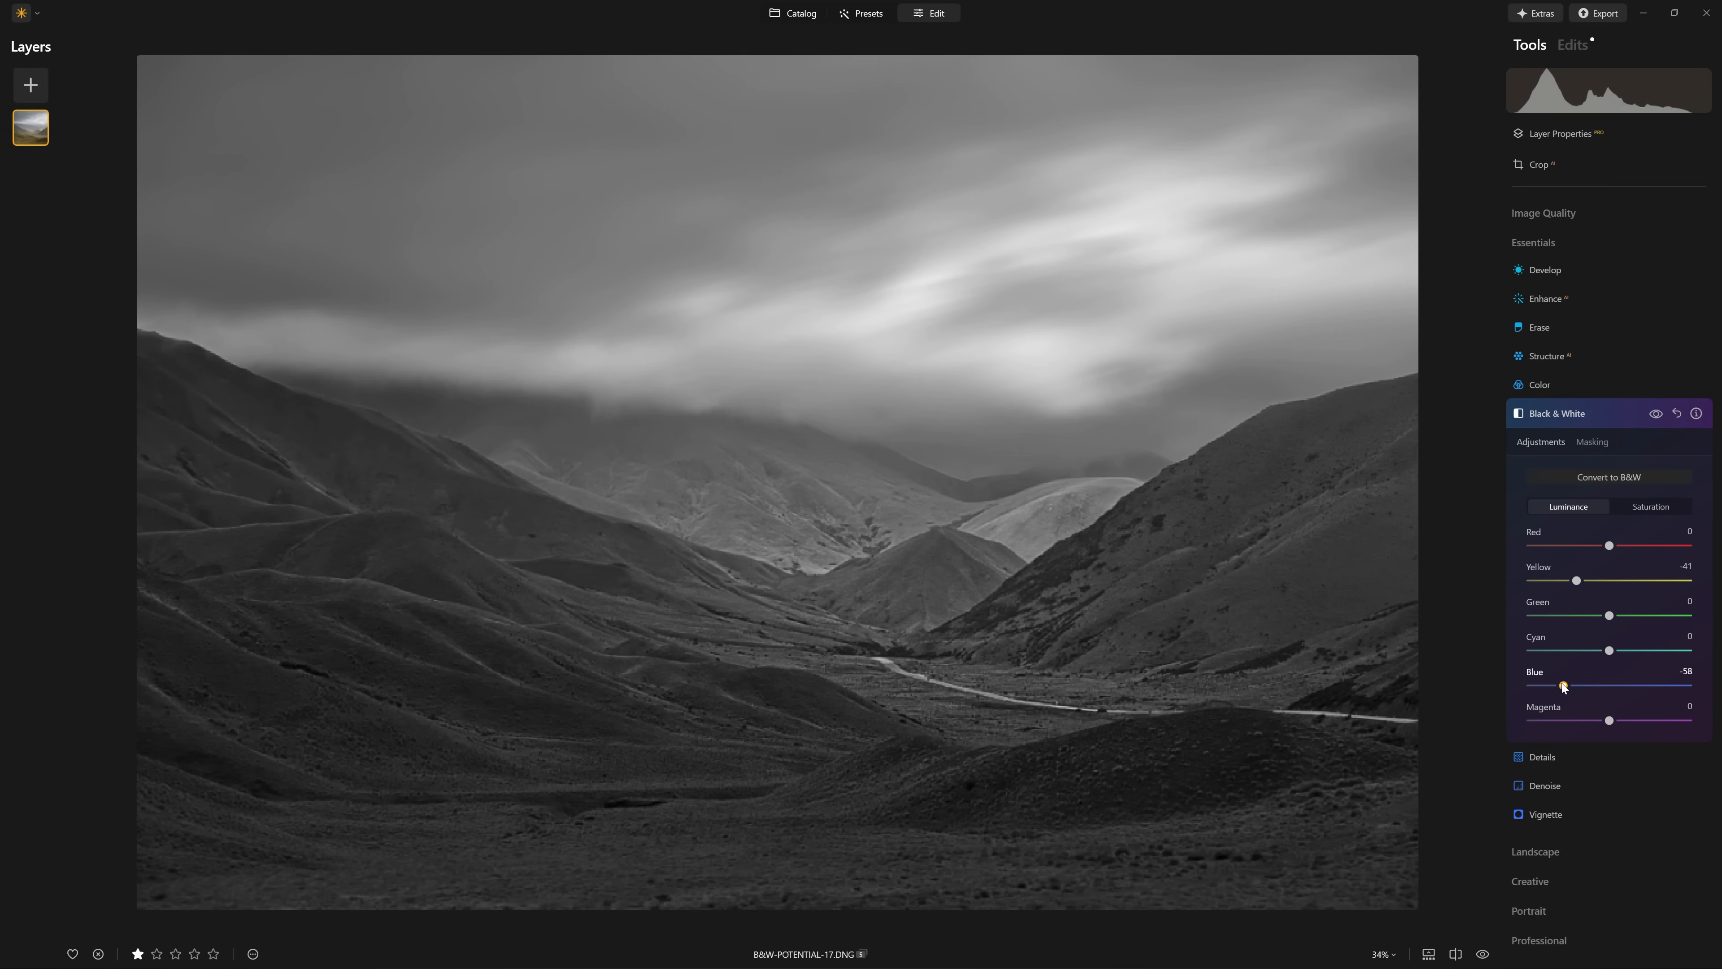
- Set the luminance to Yellow 82, Green -18, Cyan -9, Blue -46 and Magenta -3, and inspect the hills and valley up close
left_click_drag(1576, 580, 1628, 591)
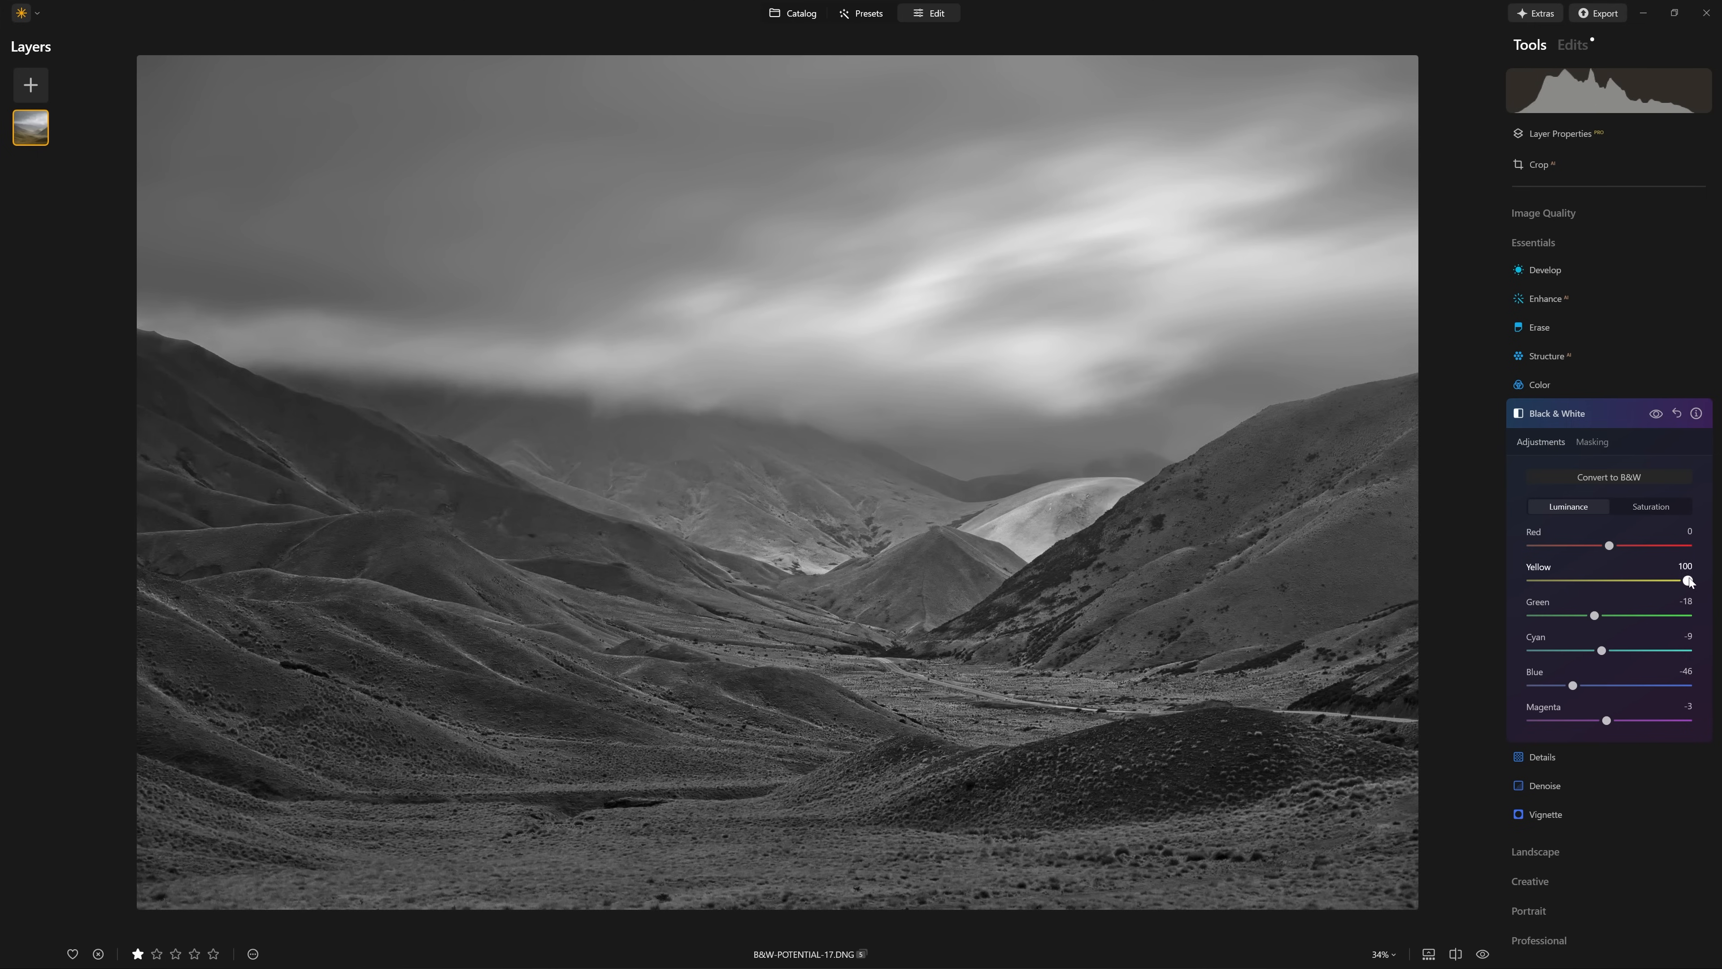
left_click_drag(1673, 589, 1570, 587)
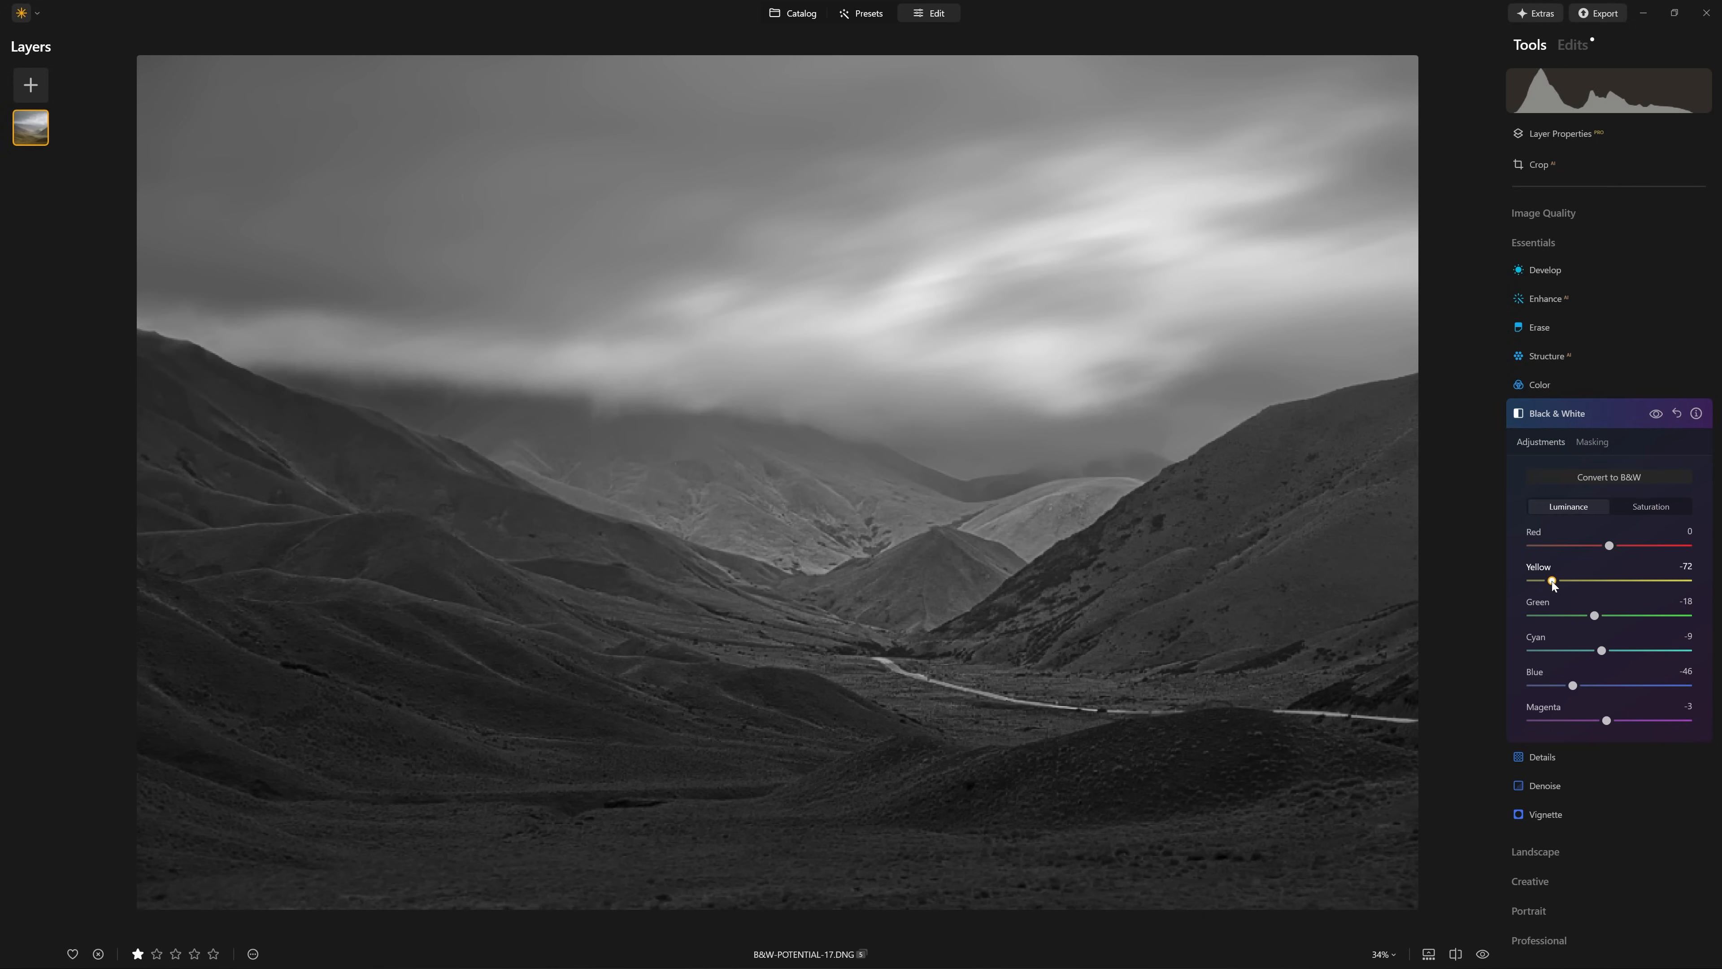
left_click_drag(1546, 582, 1673, 582)
left_click(905, 488)
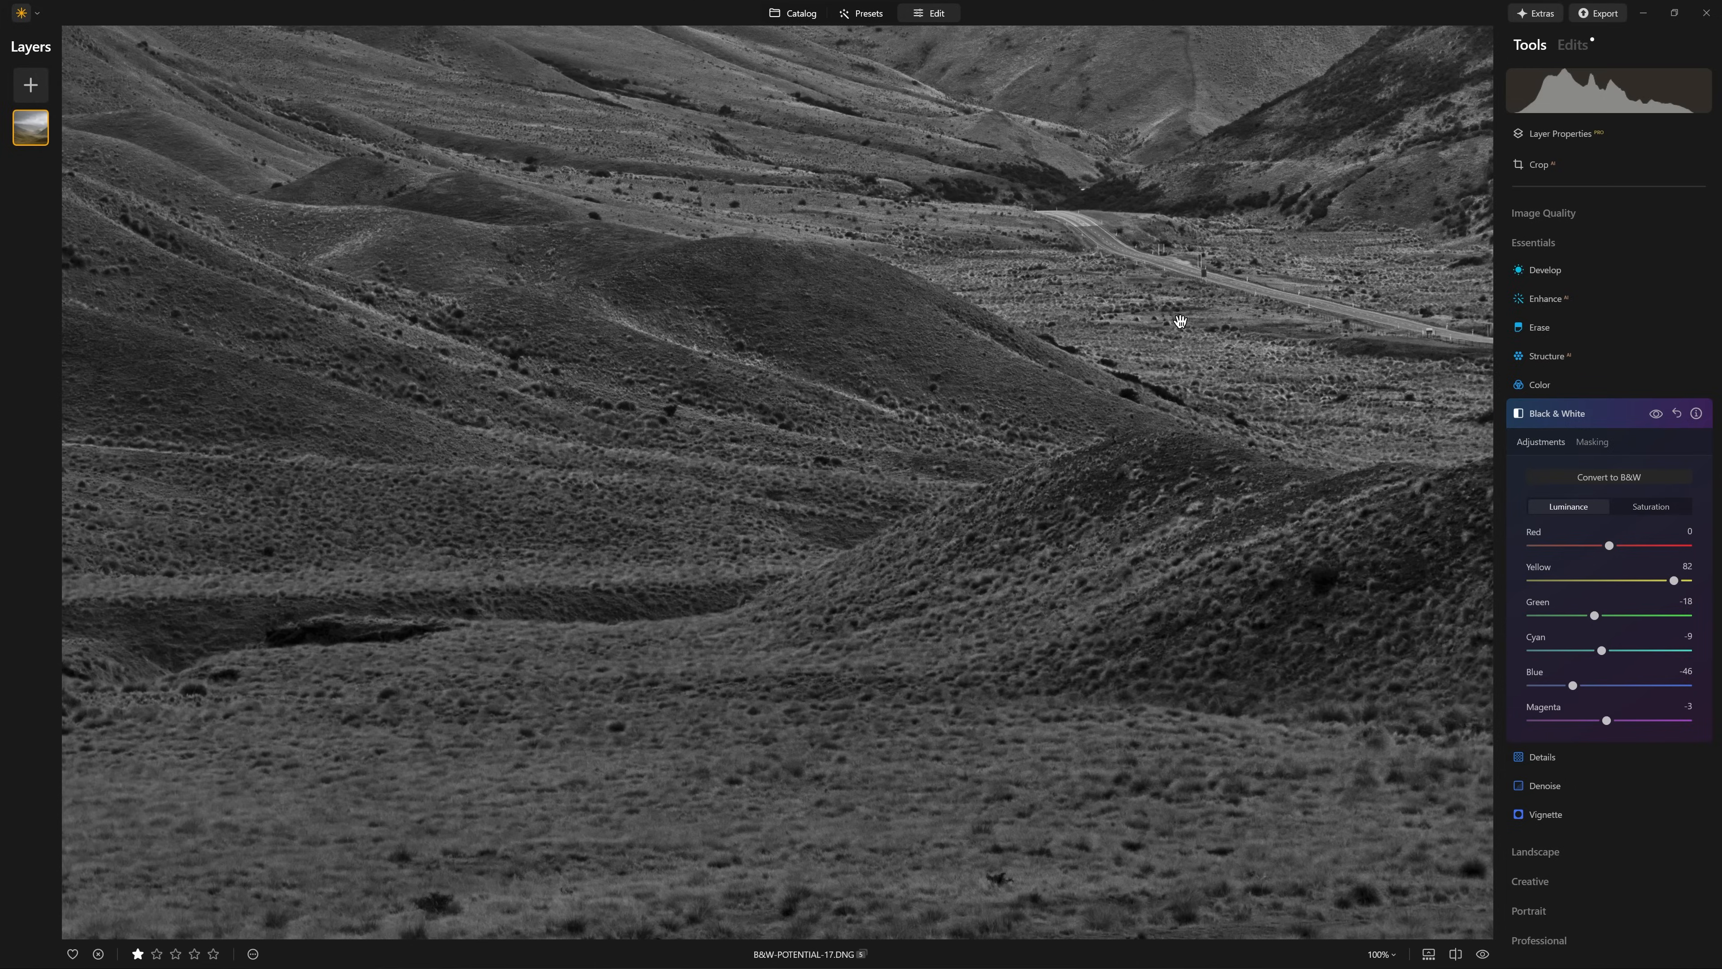
left_click_drag(1180, 322, 1050, 767)
left_click_drag(1013, 361, 919, 465)
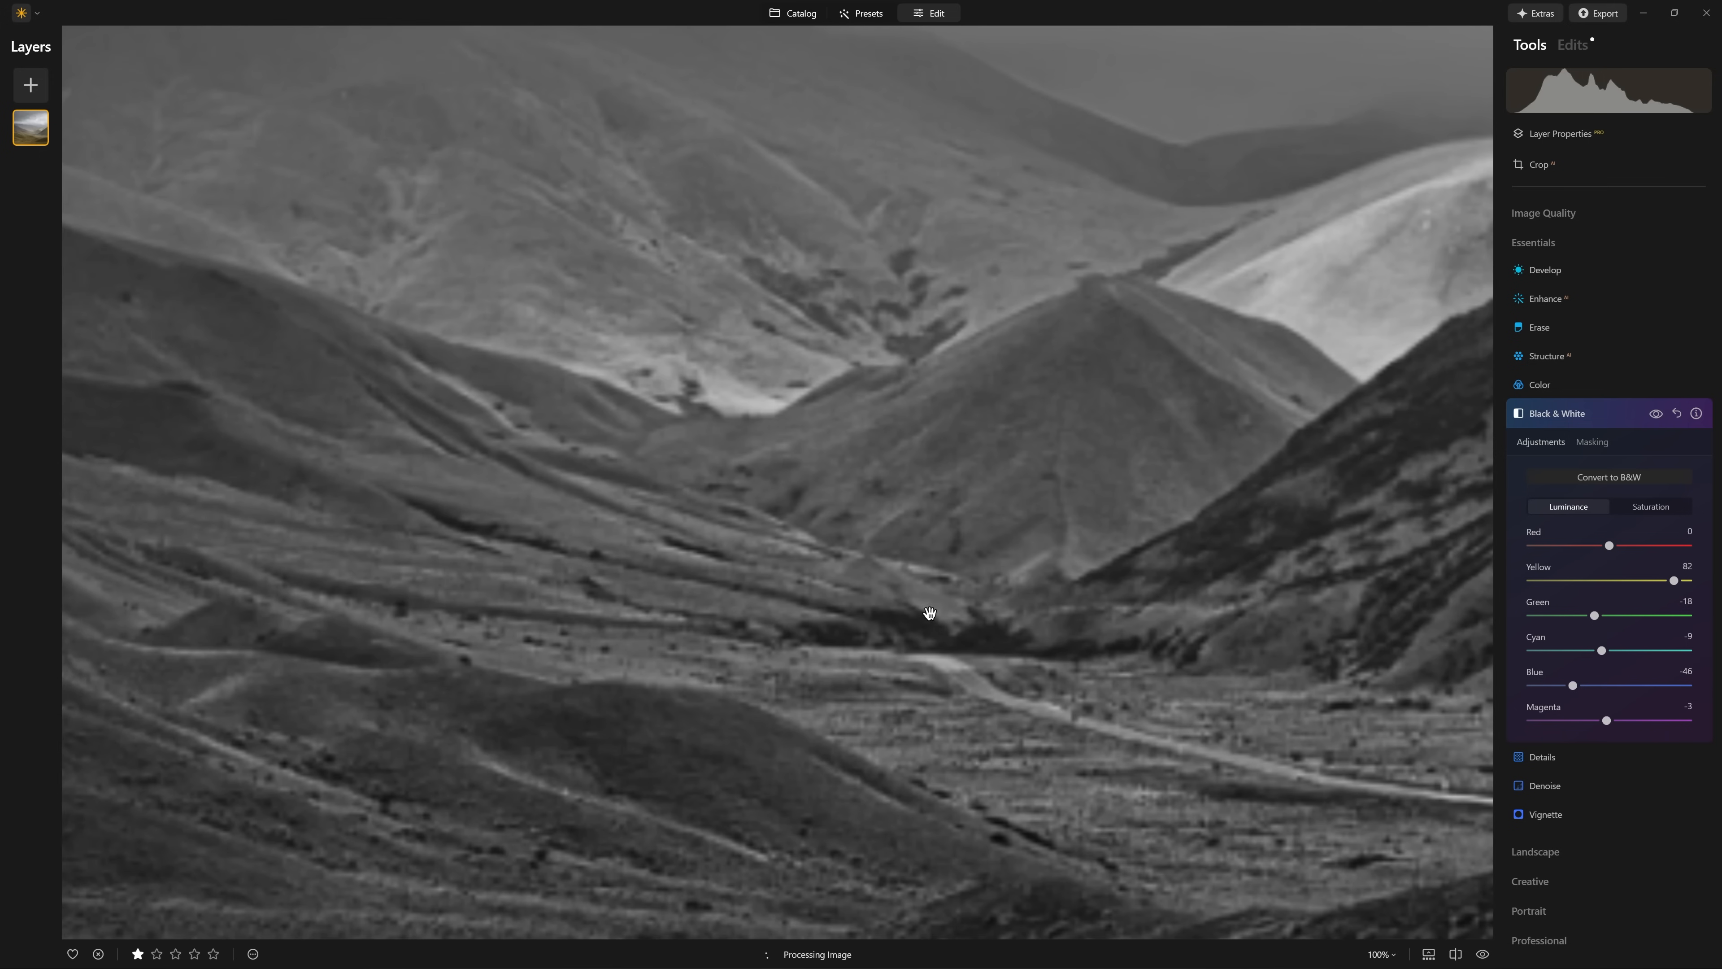
left_click(930, 614)
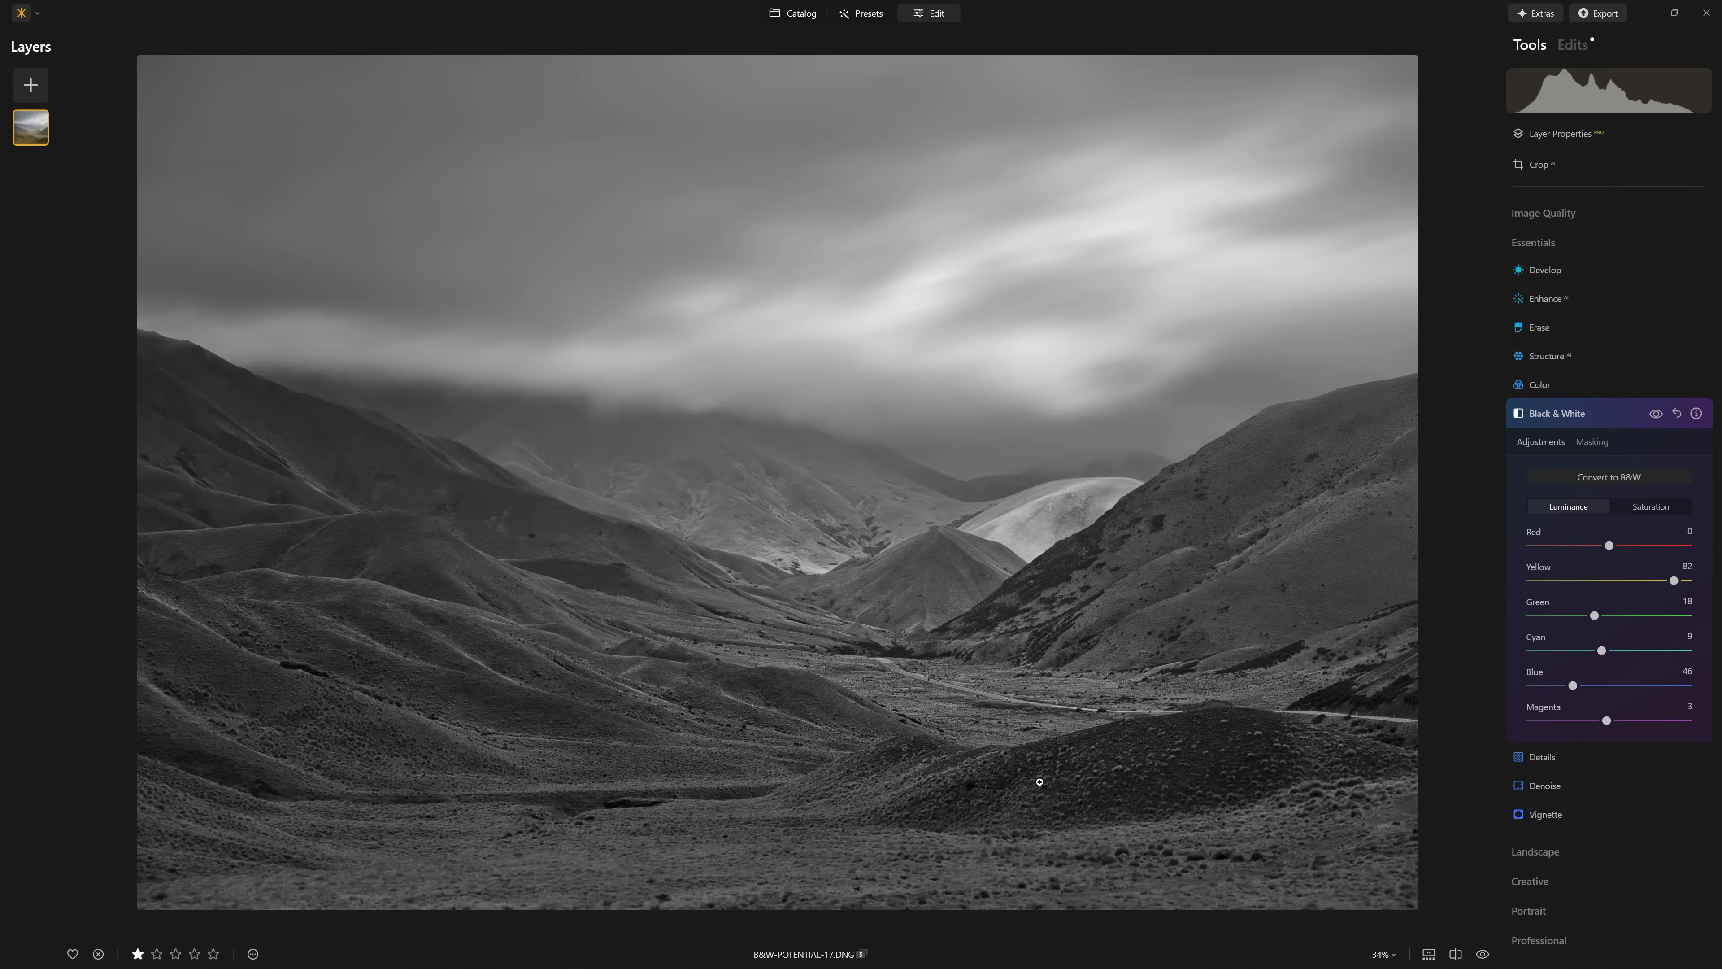
- Lower the Yellow luminance below zero to darken the hills, and compare the conversion with the color version
left_click_drag(1660, 597, 1530, 587)
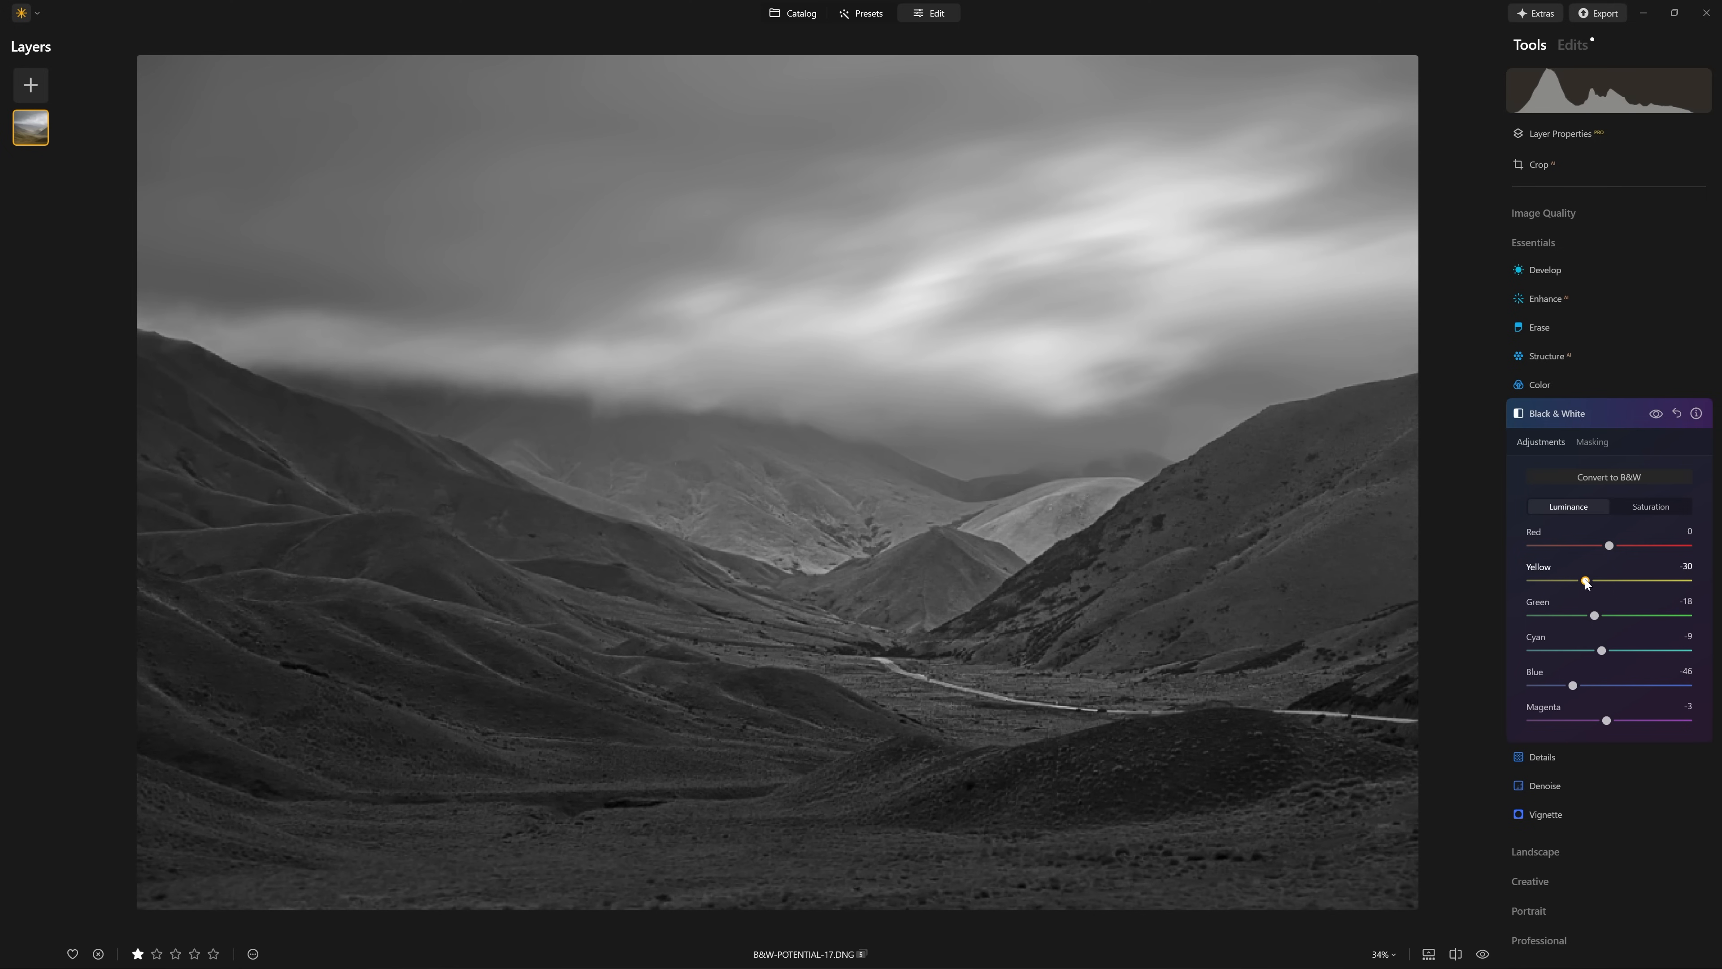
left_click_drag(1575, 582, 1579, 582)
left_click(1654, 415)
left_click(1654, 415)
left_click(1654, 415)
left_click(1654, 416)
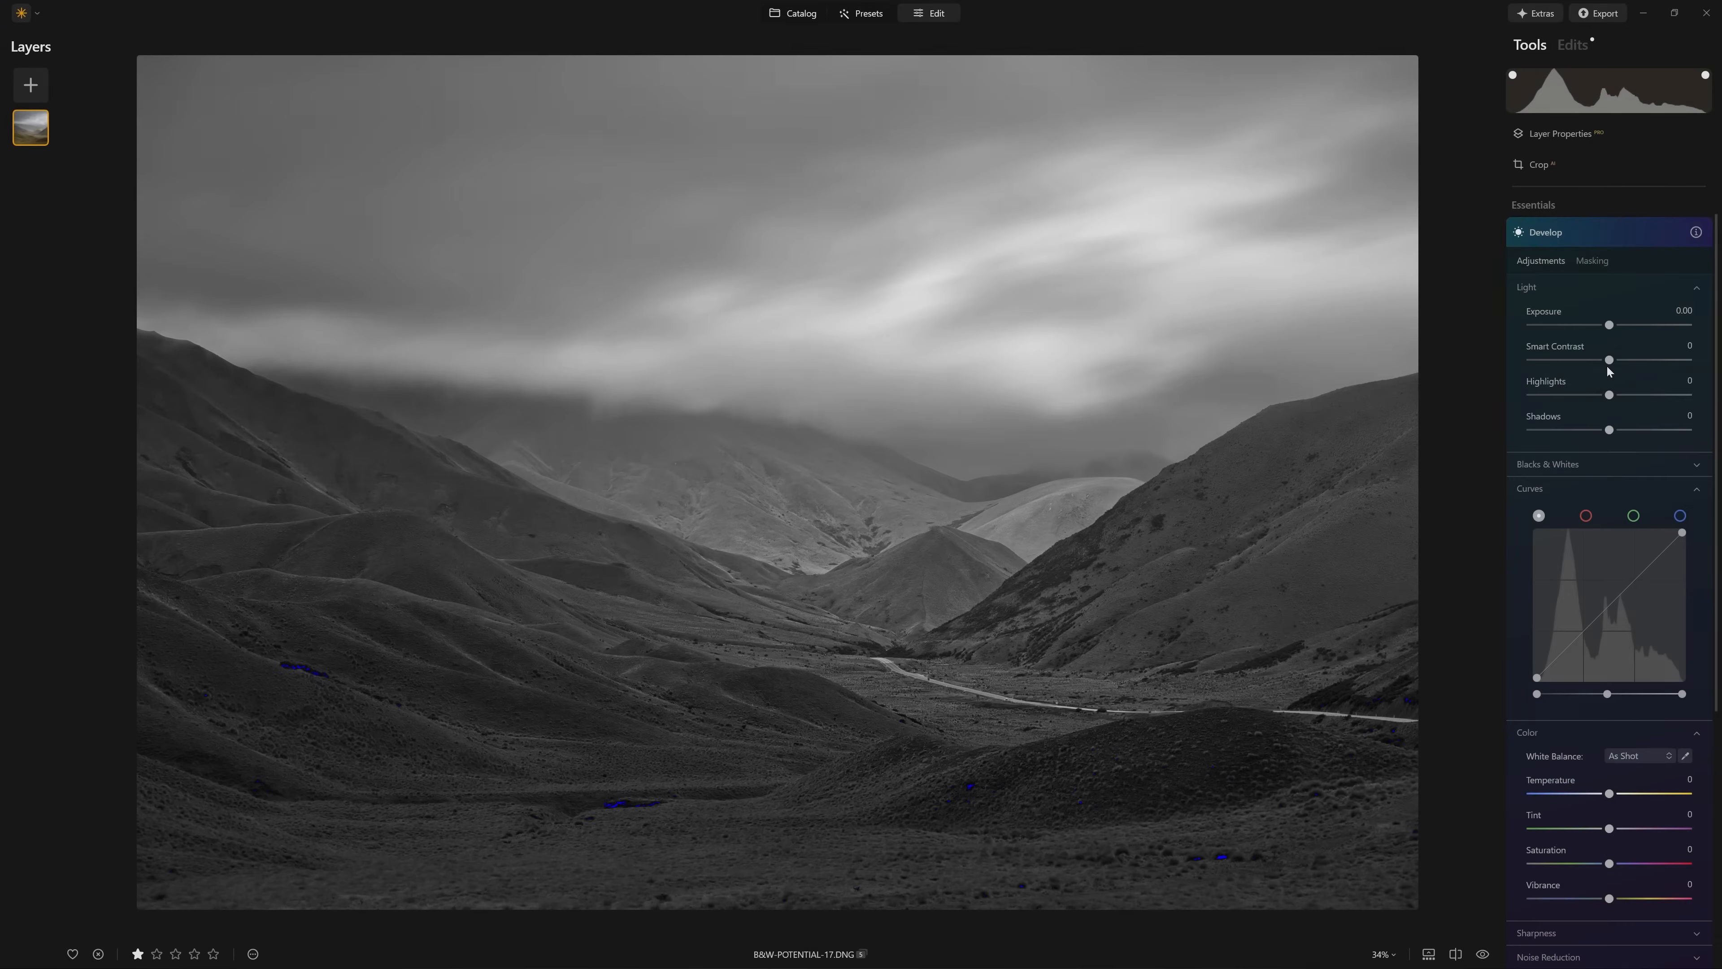
- Try Develop Exposure values of -2.34 and 1.26 while checking shadow and highlight clipping, and reset the exposure
scroll(1606, 365, "down", 2)
left_click_drag(1609, 249, 1573, 247)
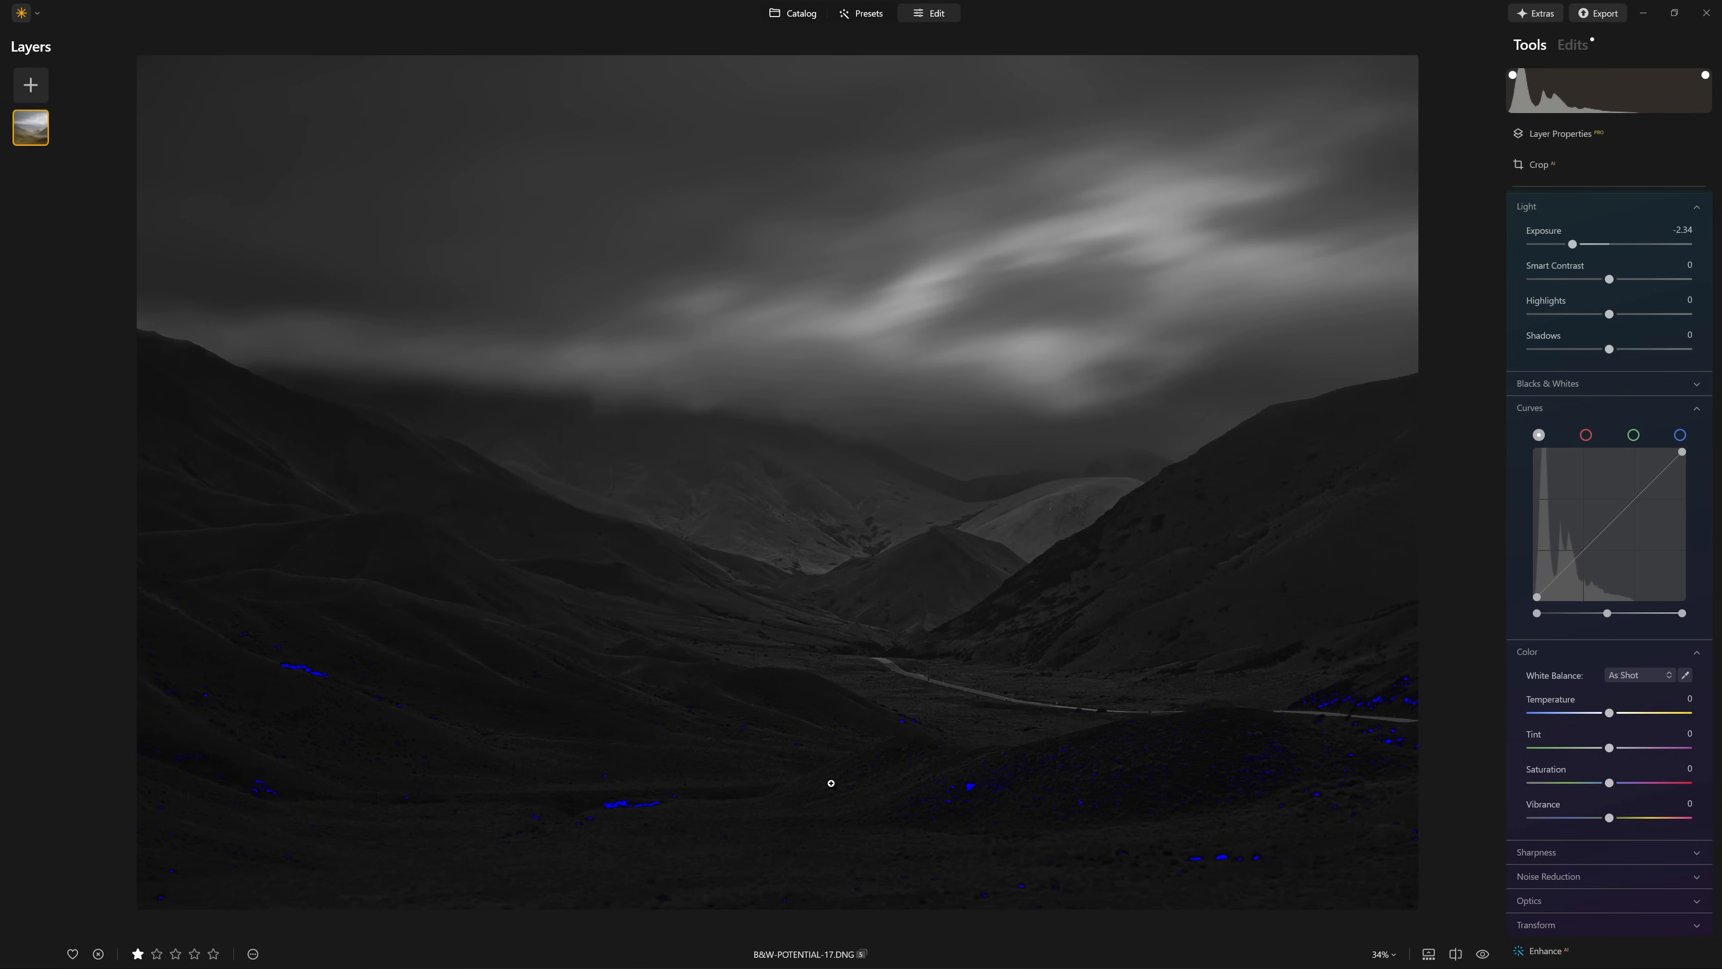
left_click_drag(1577, 246, 1630, 246)
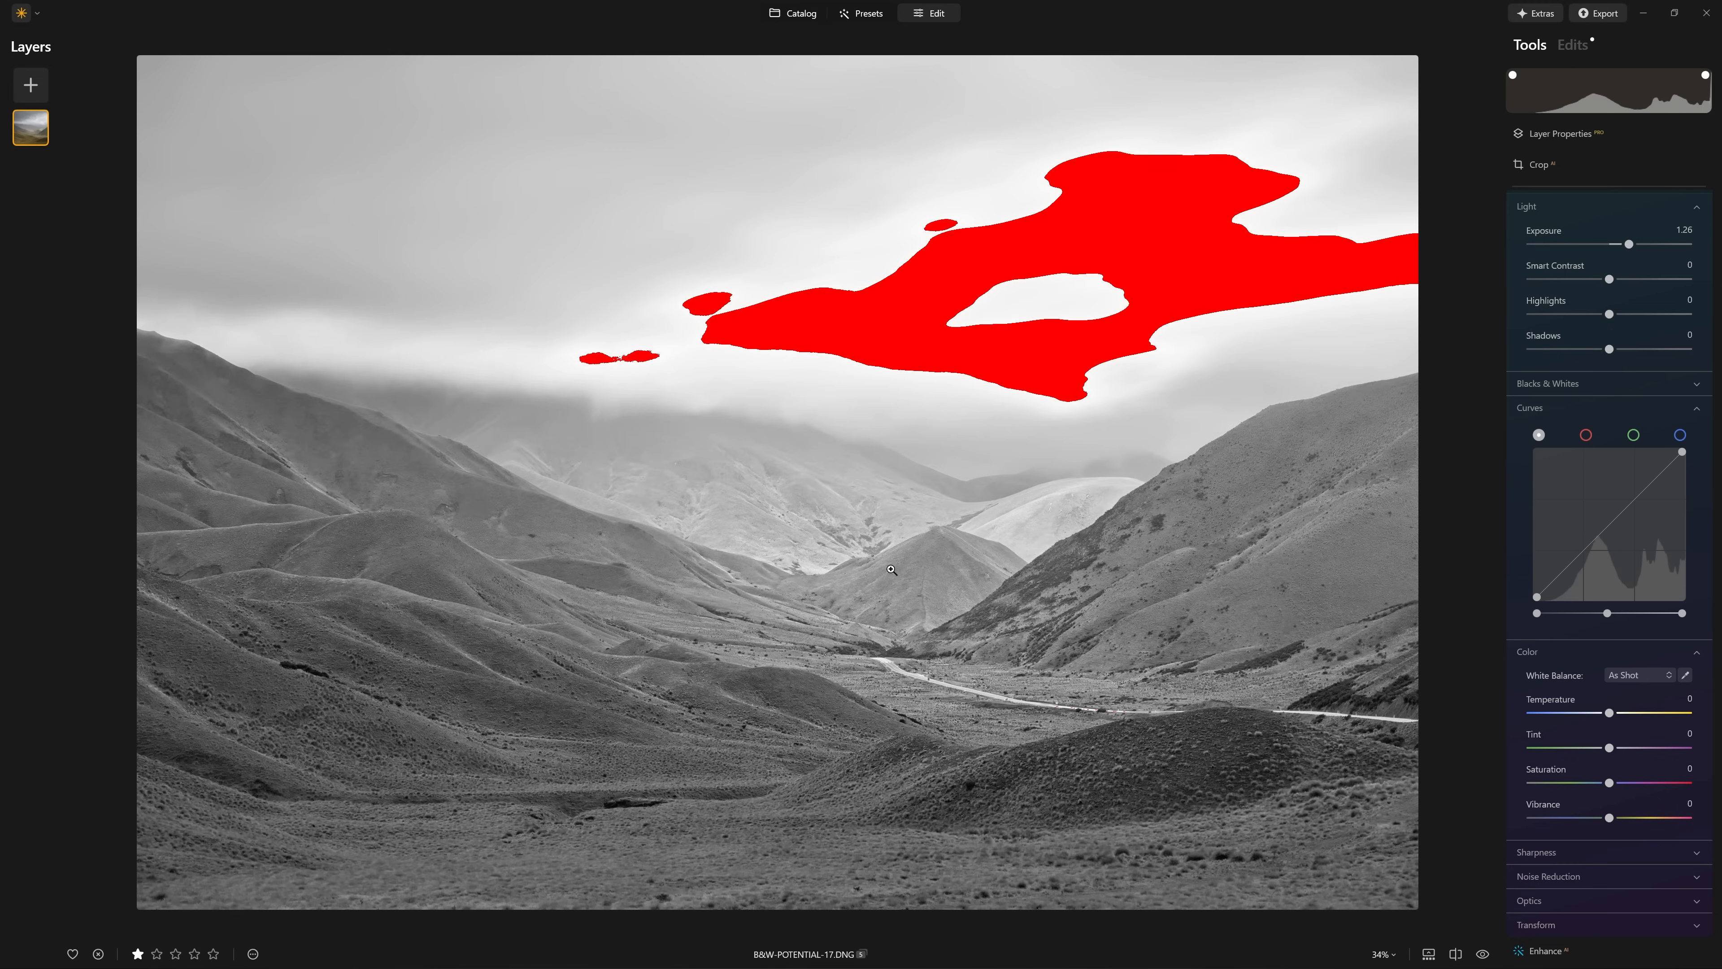
double_click(1629, 245)
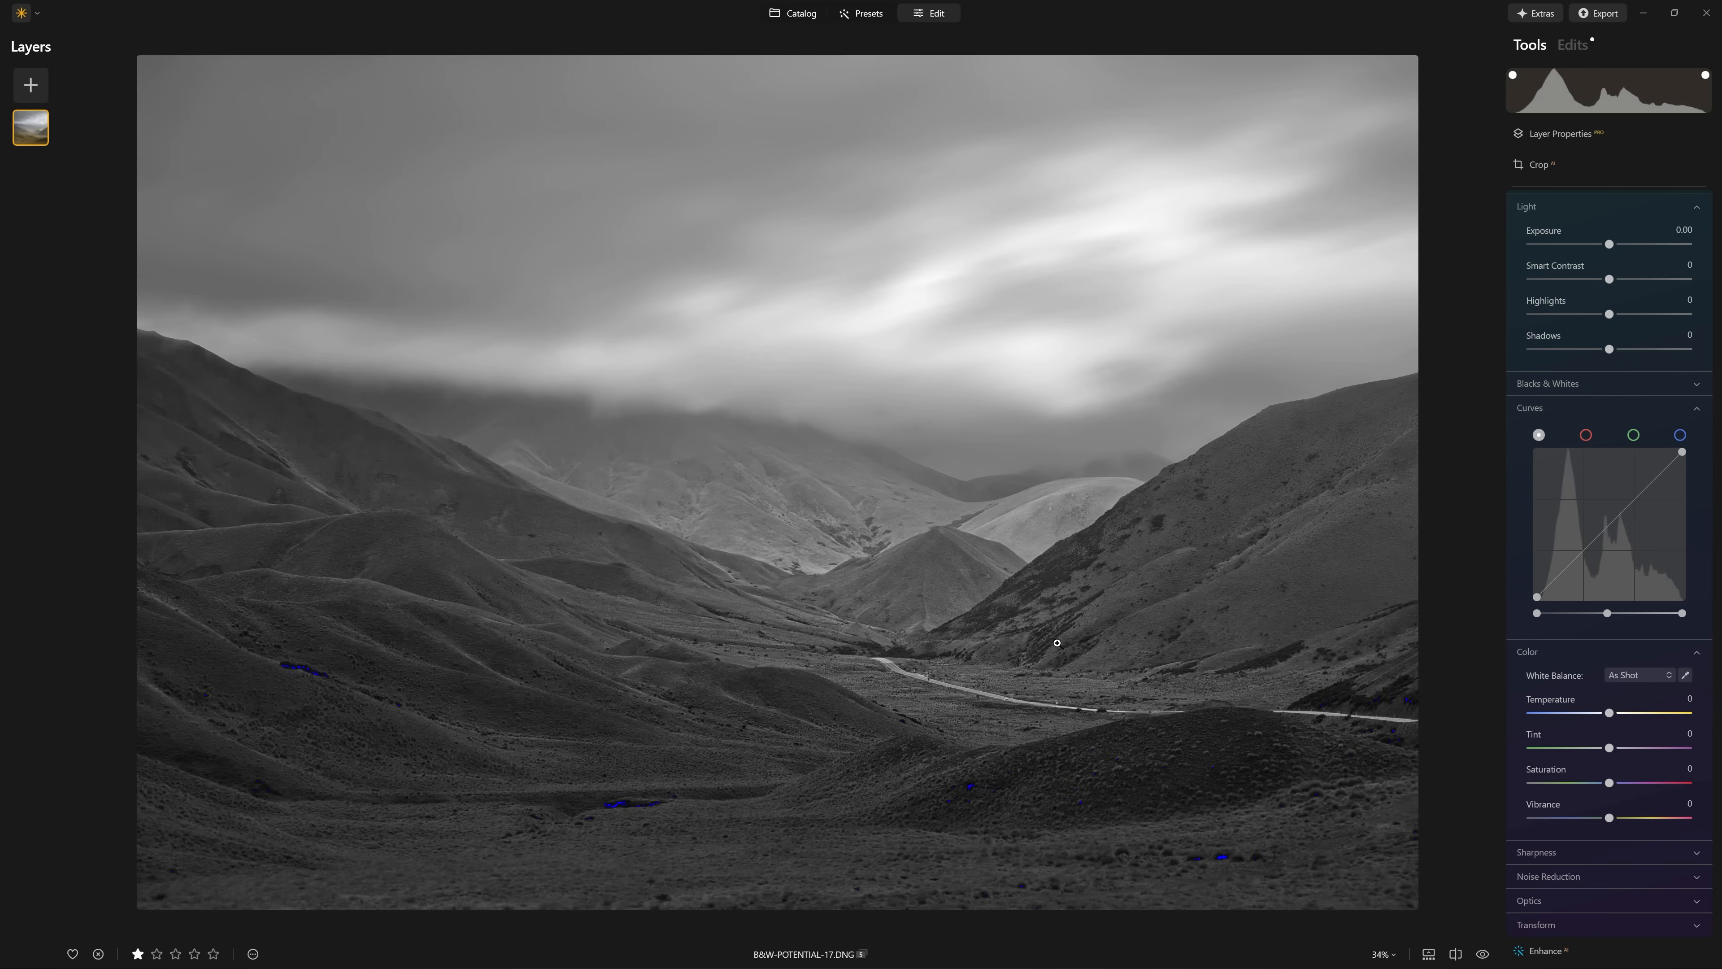
- Darken the photo with Exposure -1.01 and a curve pulled down in the midtones, comparing it with the undarkened version
left_click_drag(1607, 246, 1579, 246)
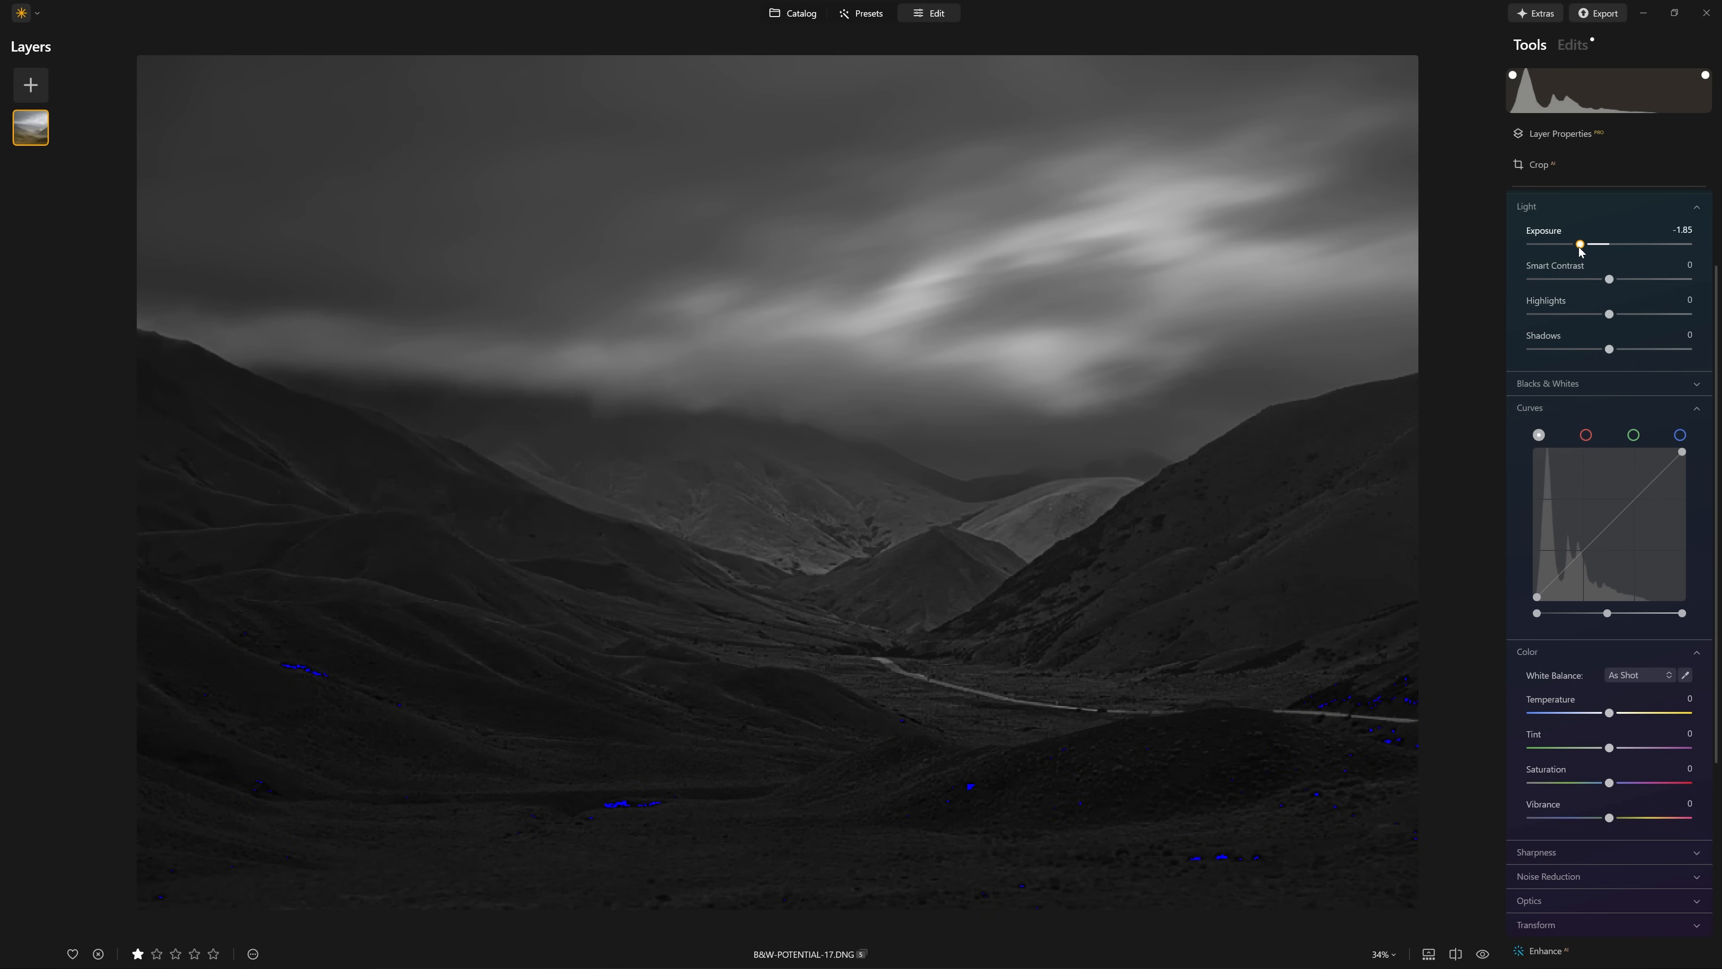
left_click_drag(1580, 244, 1594, 244)
left_click(1614, 526)
left_click_drag(1617, 528, 1622, 531)
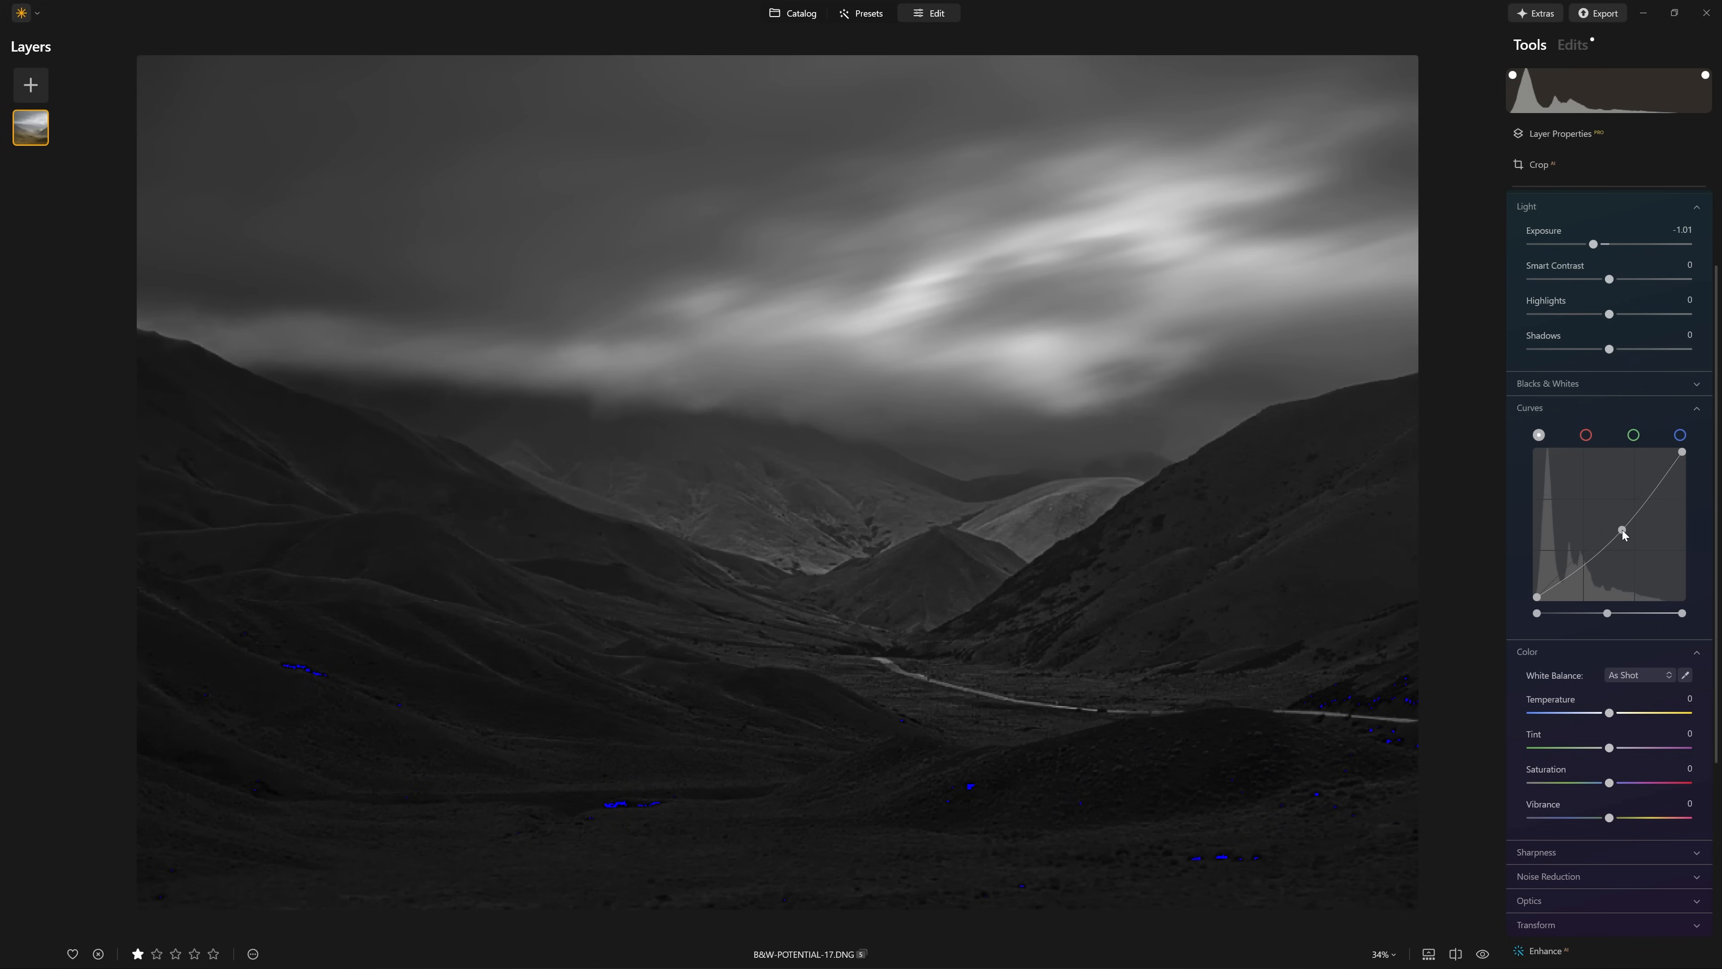
scroll(1614, 516, "up", 3)
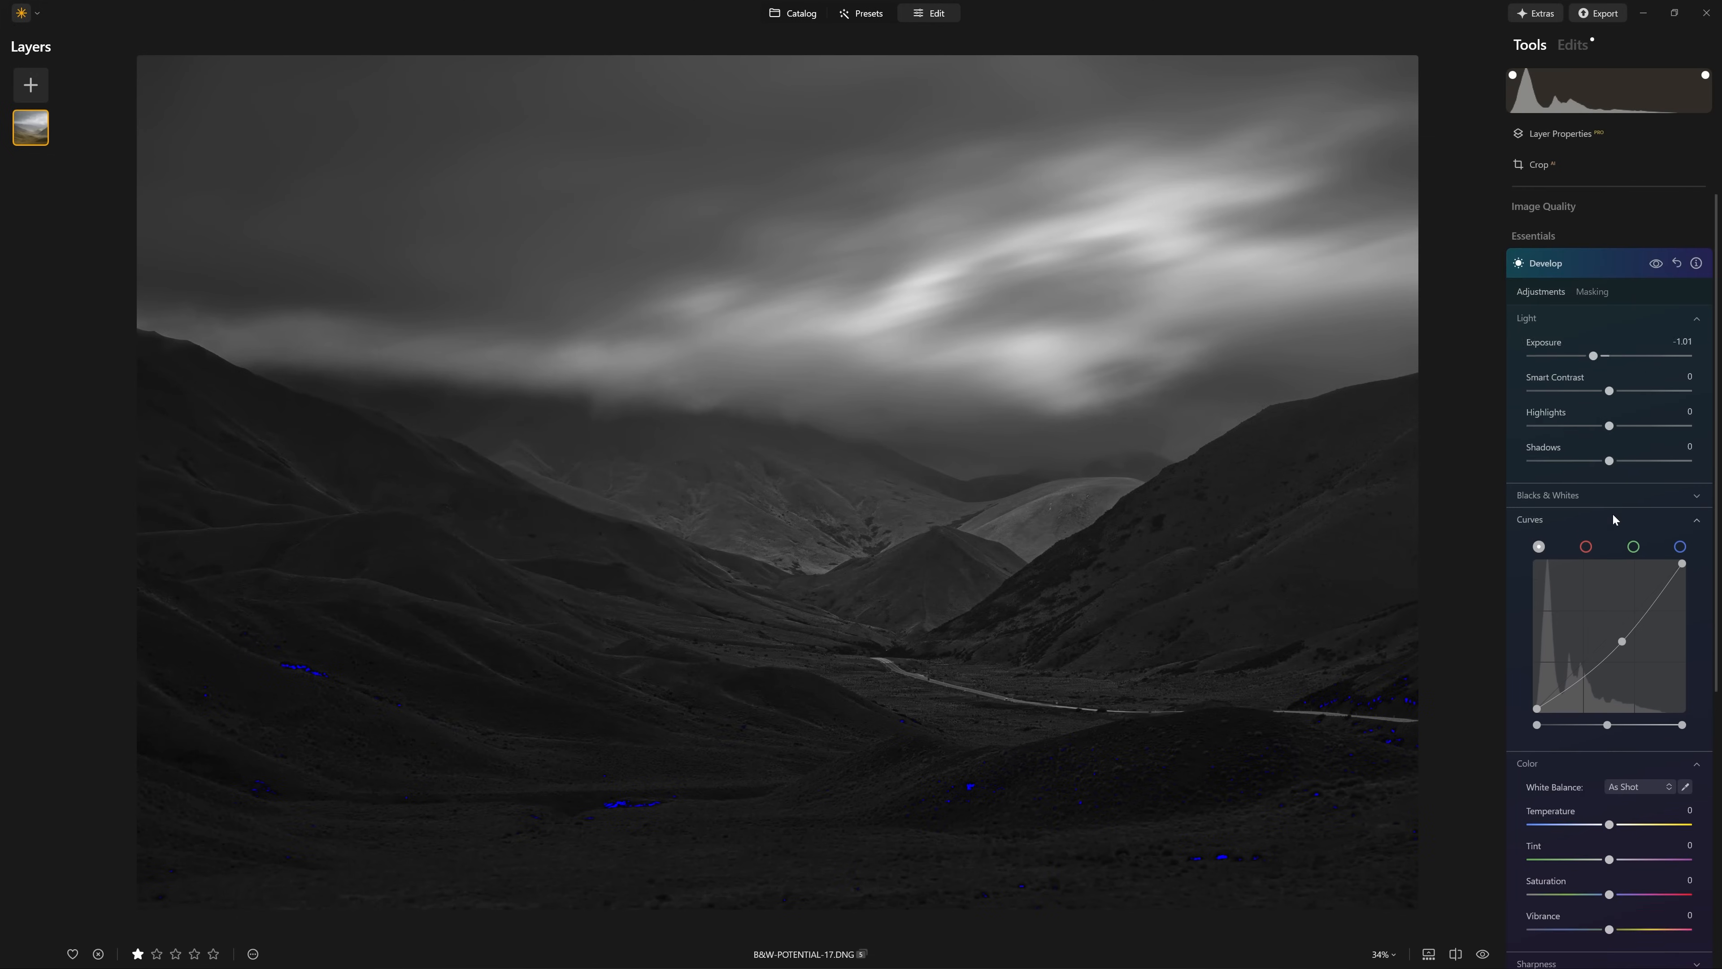
left_click(1655, 271)
left_click(1656, 271)
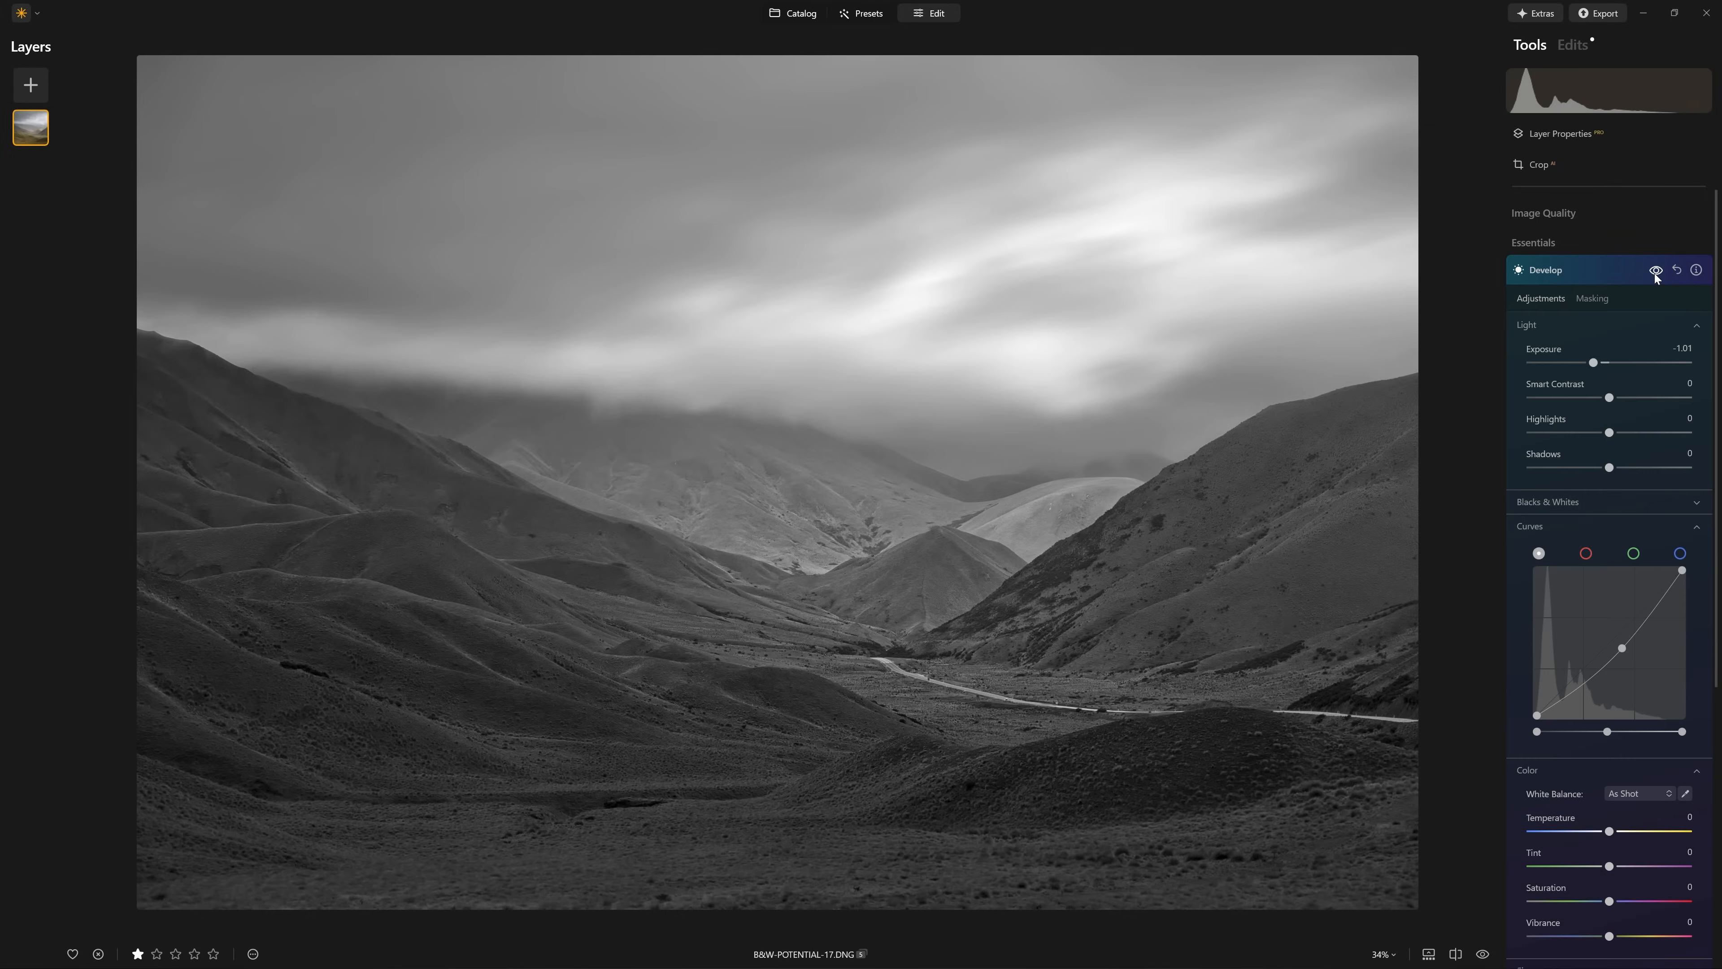
- Limit the Develop darkening to the sky with a linear gradient mask from the photo's upper edge down to the distant hills
left_click(1592, 298)
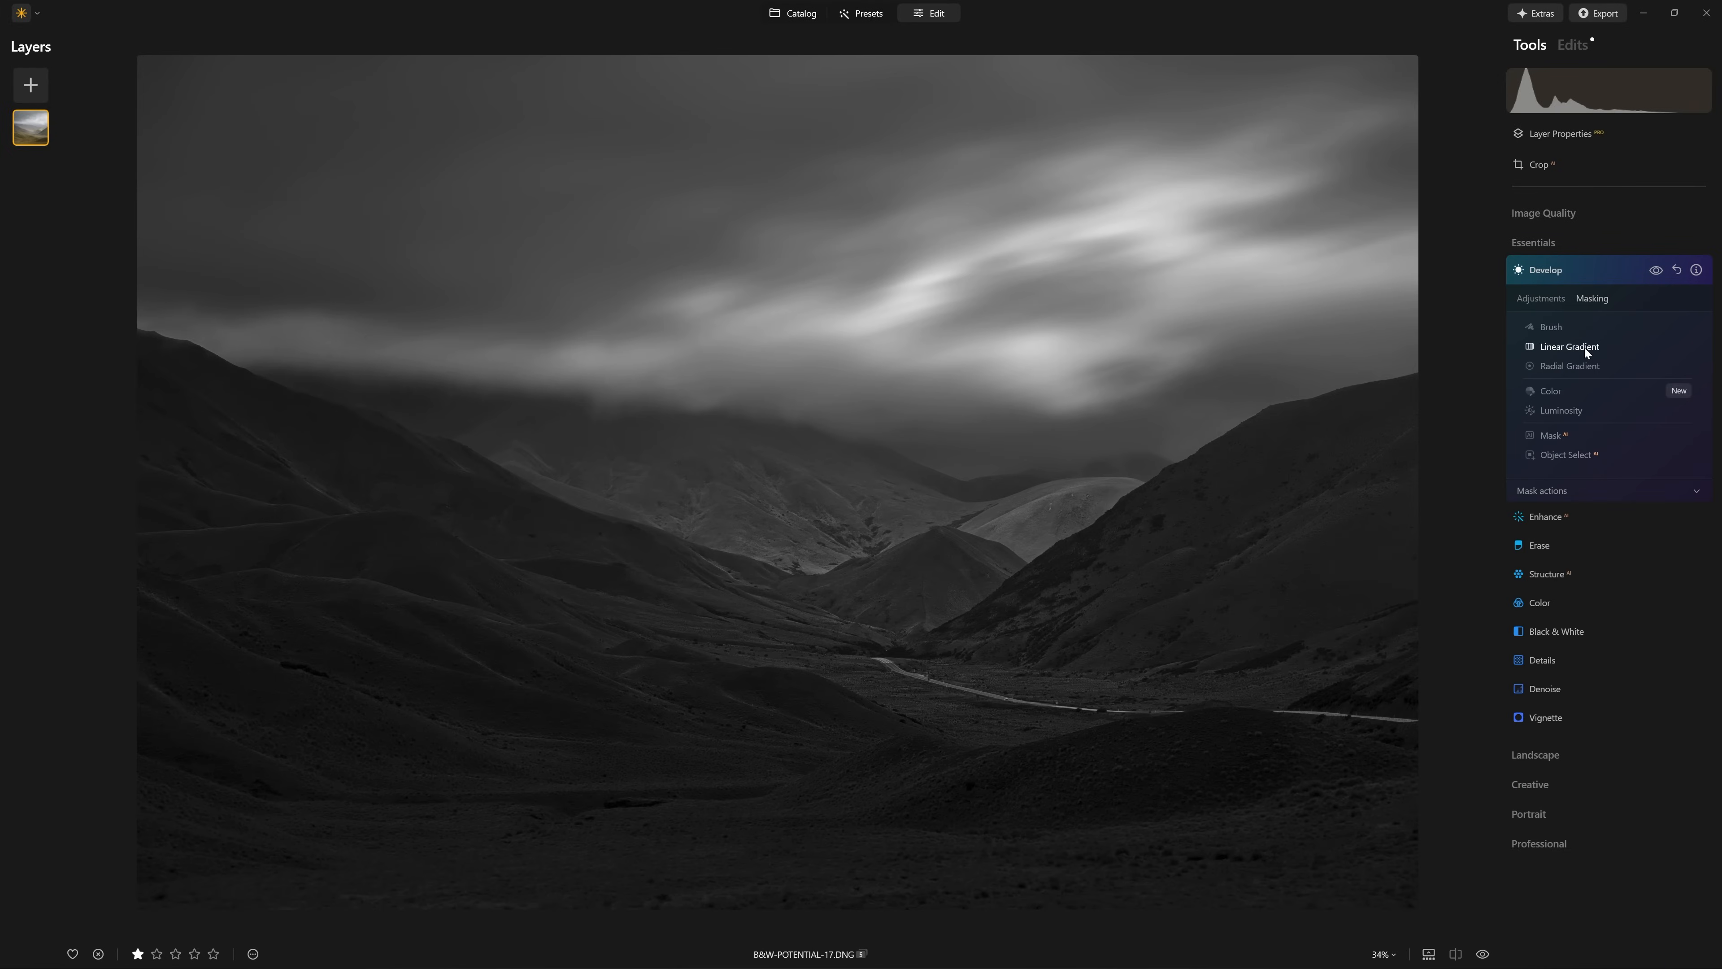
left_click(1584, 345)
left_click_drag(905, 58, 907, 455)
left_click(1600, 270)
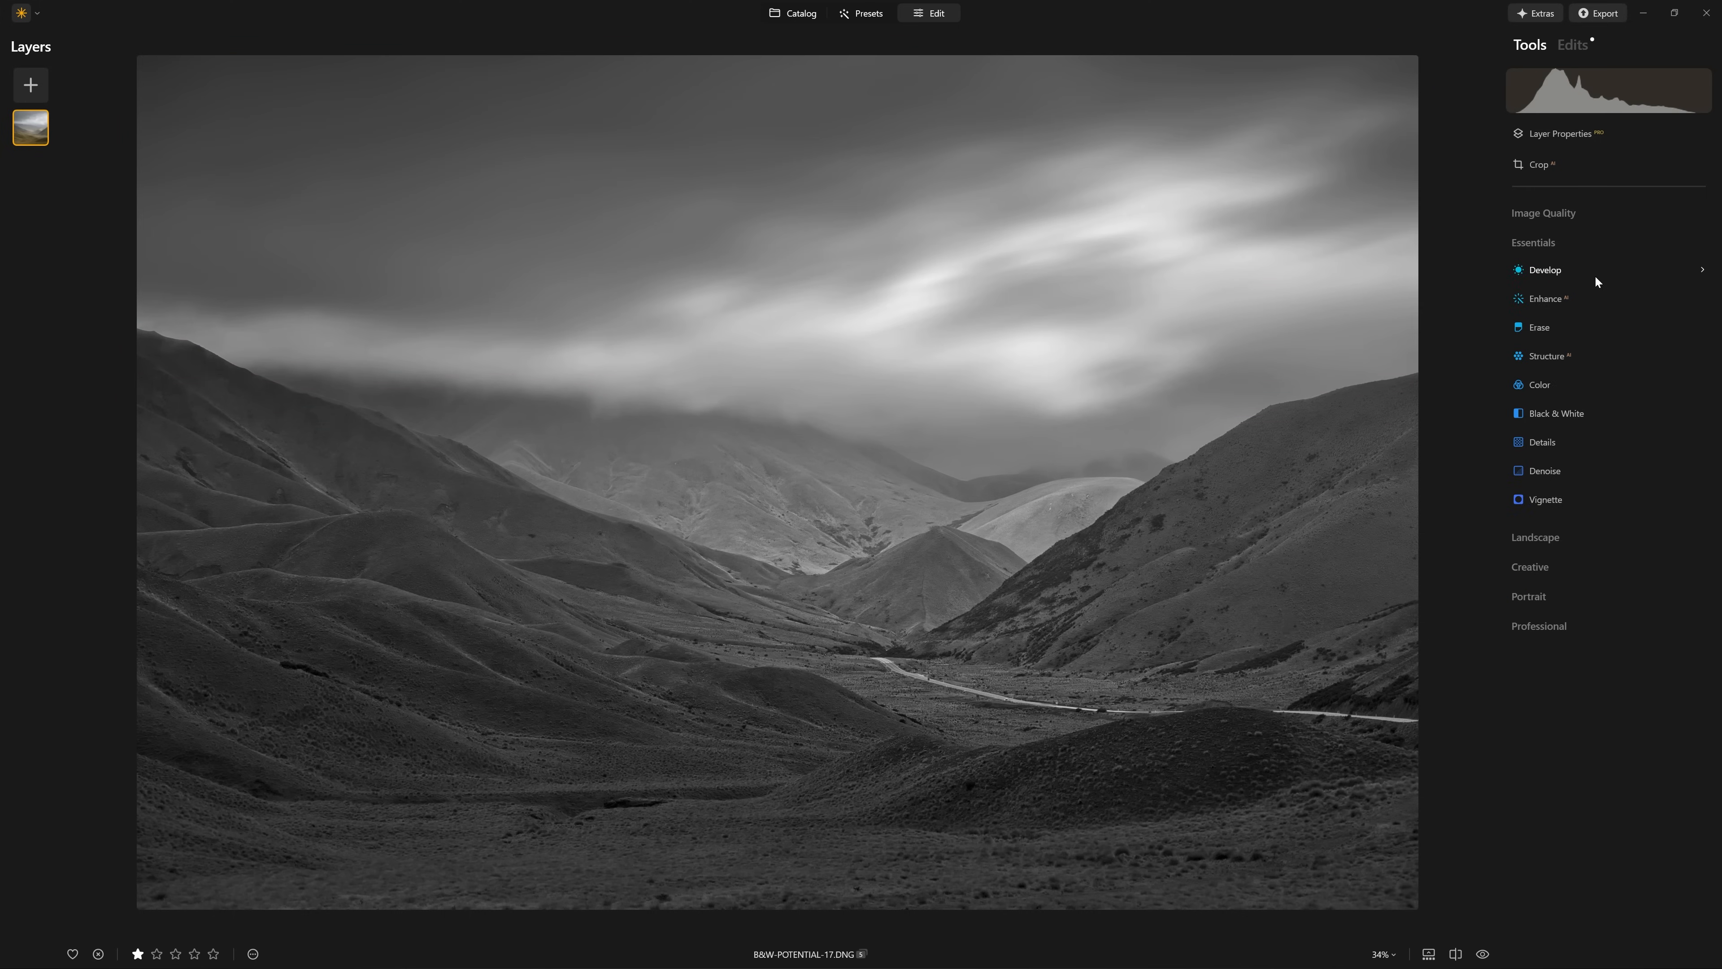
- Add a second linear gradient to the latest Develop edit's mask, rising from the photo's lower edge over the foreground, and compare before and after
left_click(1572, 46)
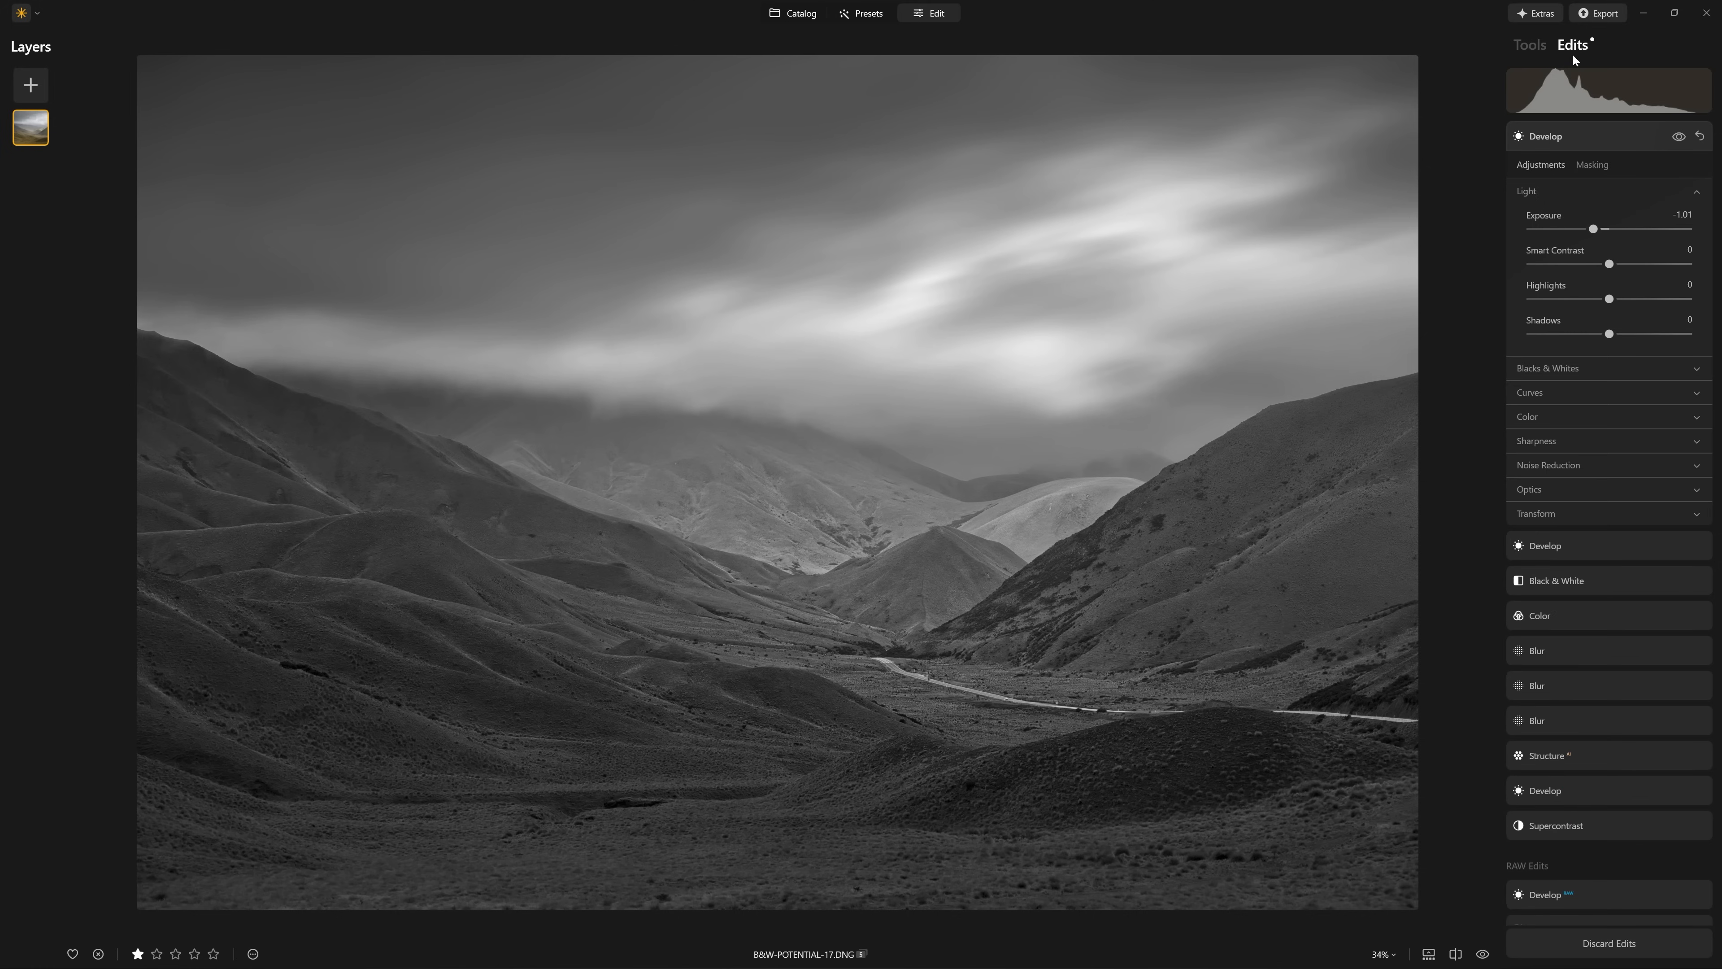
left_click(1588, 166)
left_click_drag(847, 907, 865, 679)
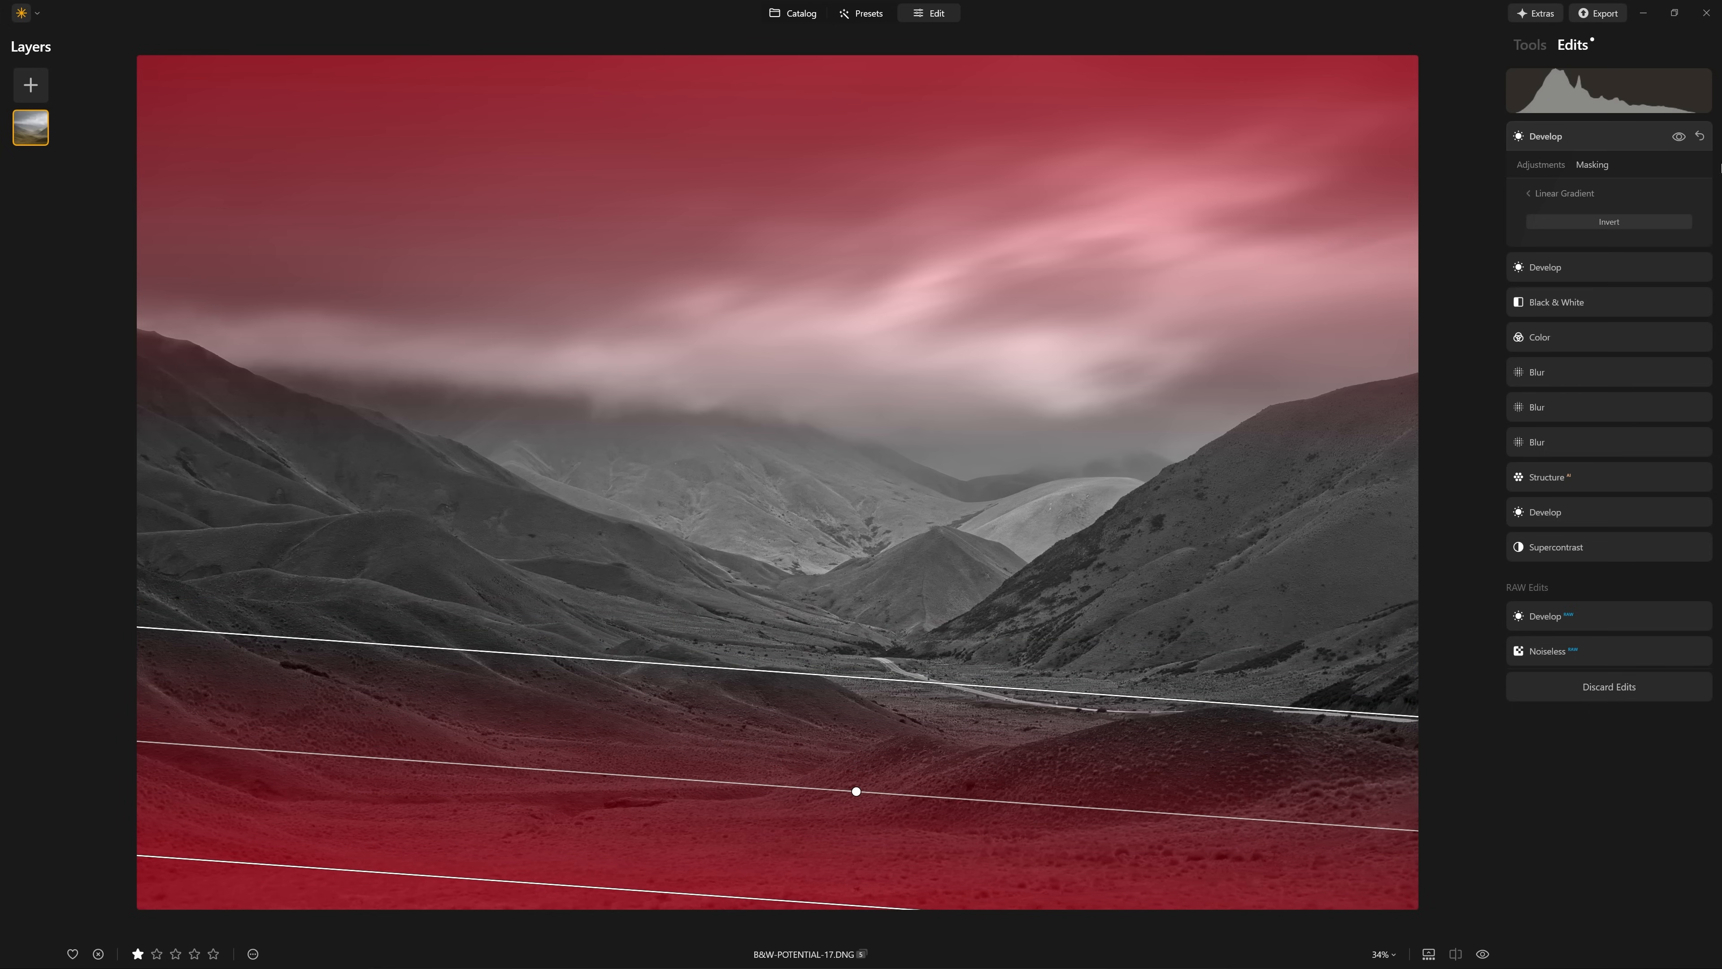
left_click(1545, 166)
left_click(1680, 137)
left_click(1680, 137)
left_click(1680, 138)
left_click(1680, 137)
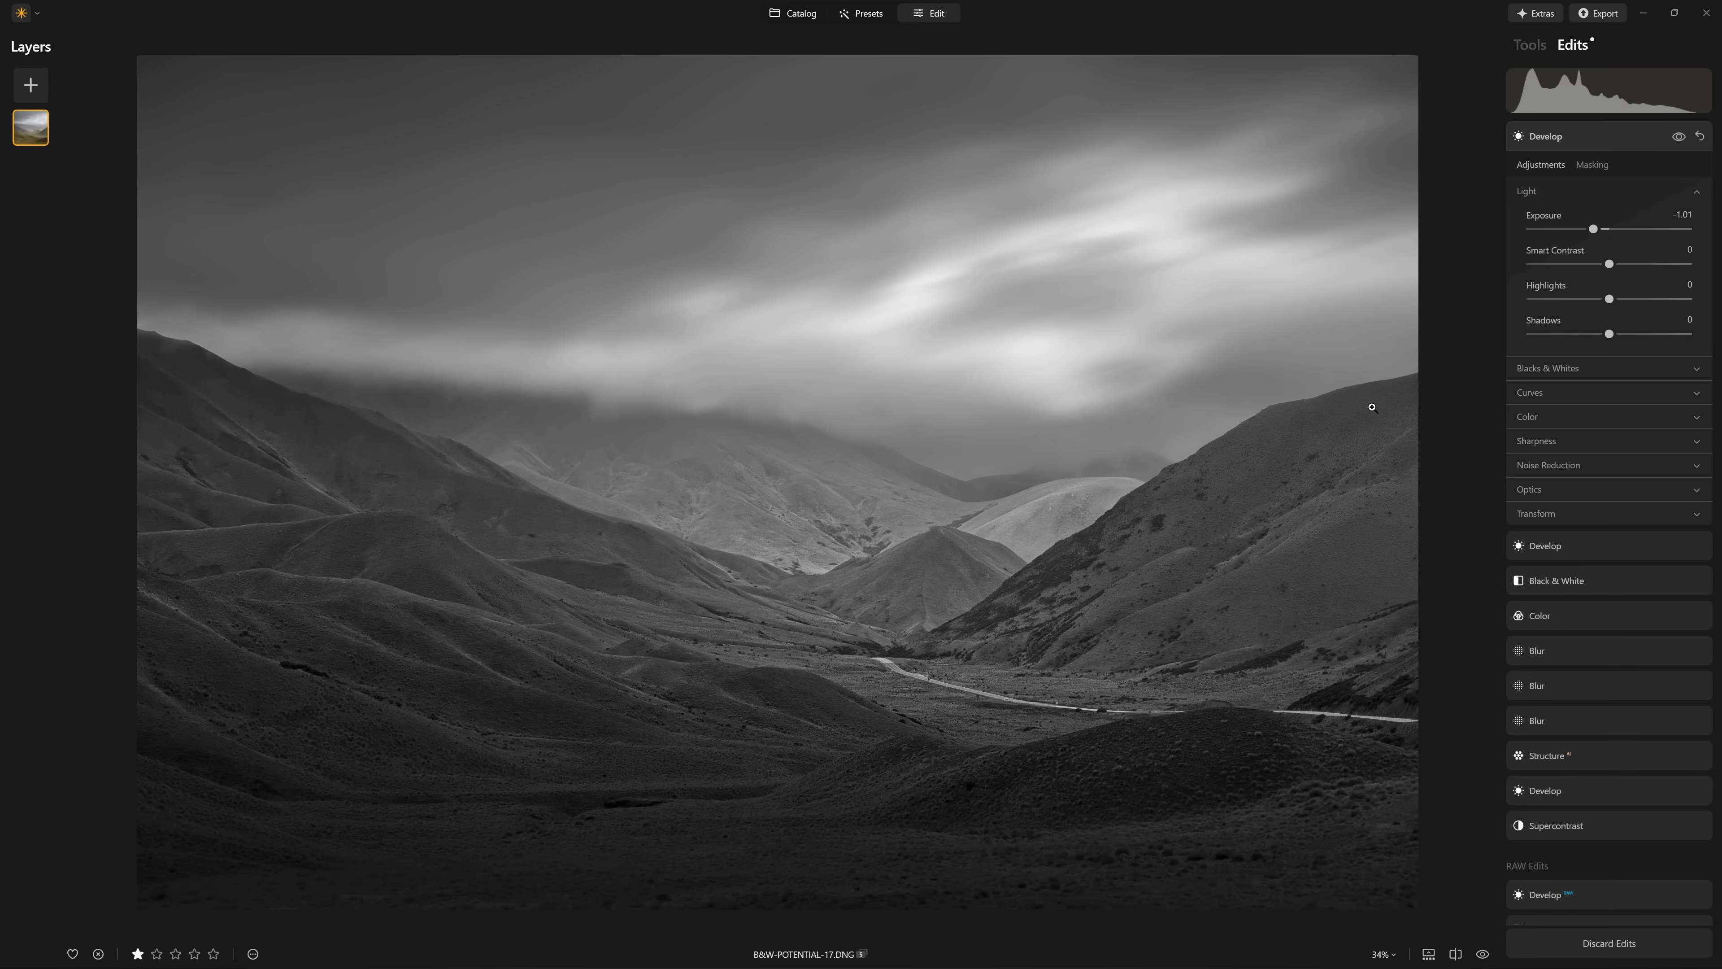
- Soften the Develop mask across the foreground with an erasing brush of Size 400, Softness 100 and Strength 31
left_click(1595, 166)
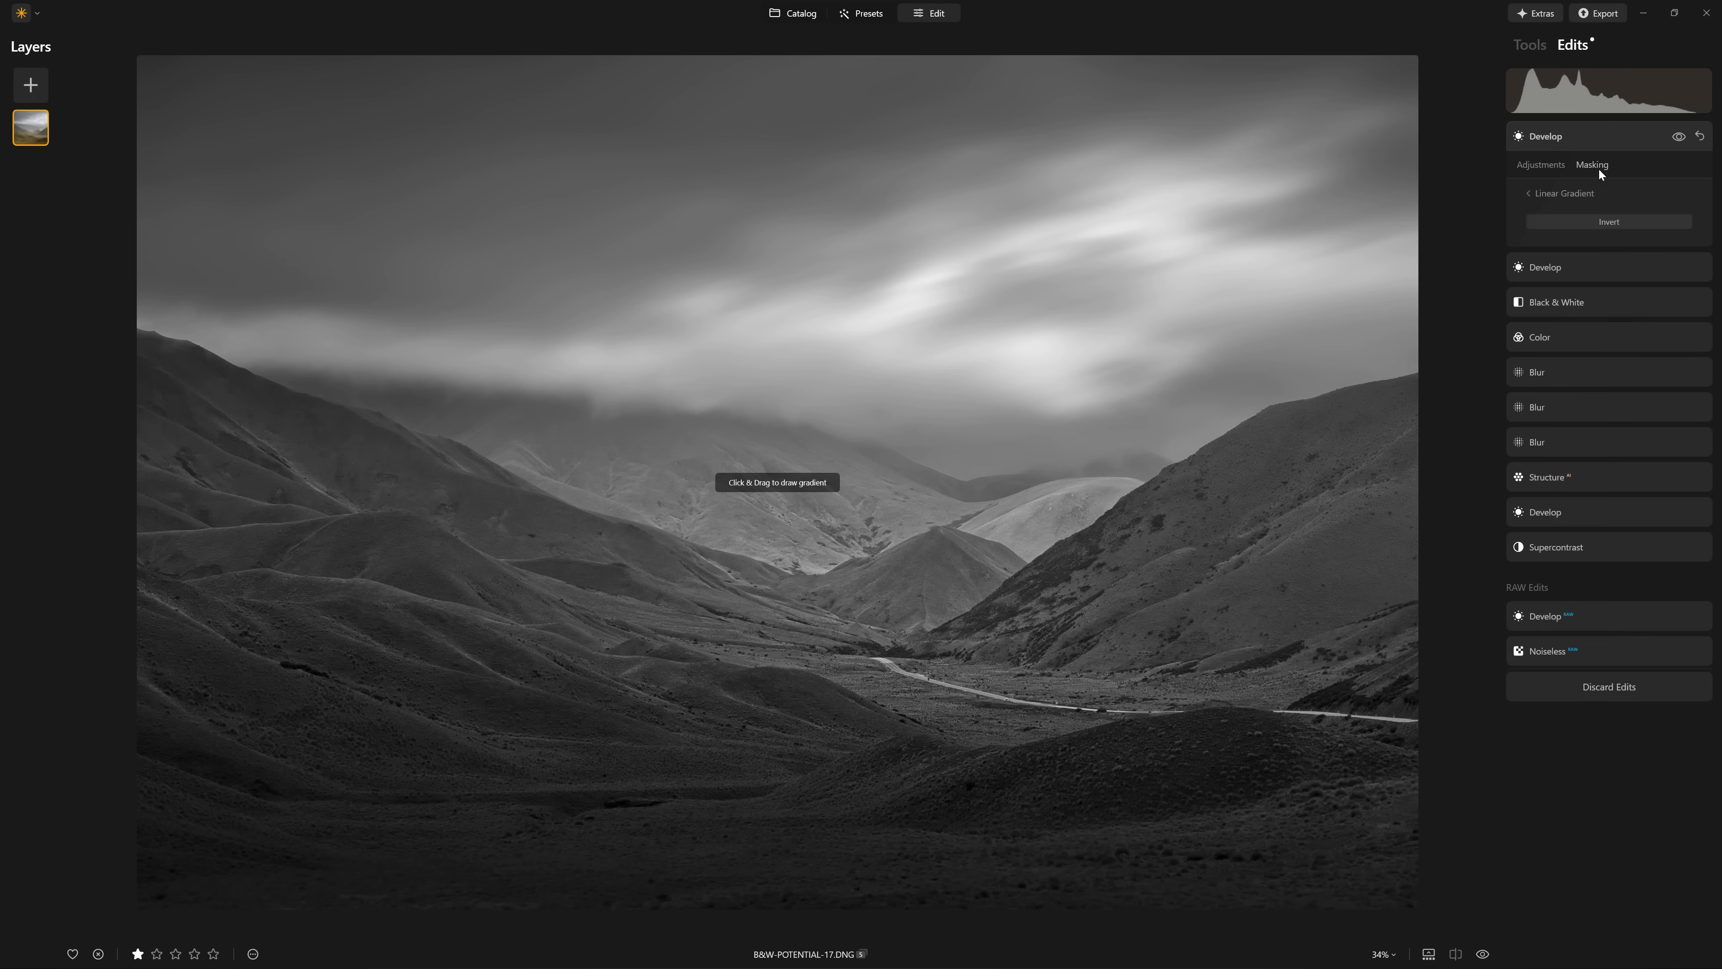
left_click(1577, 193)
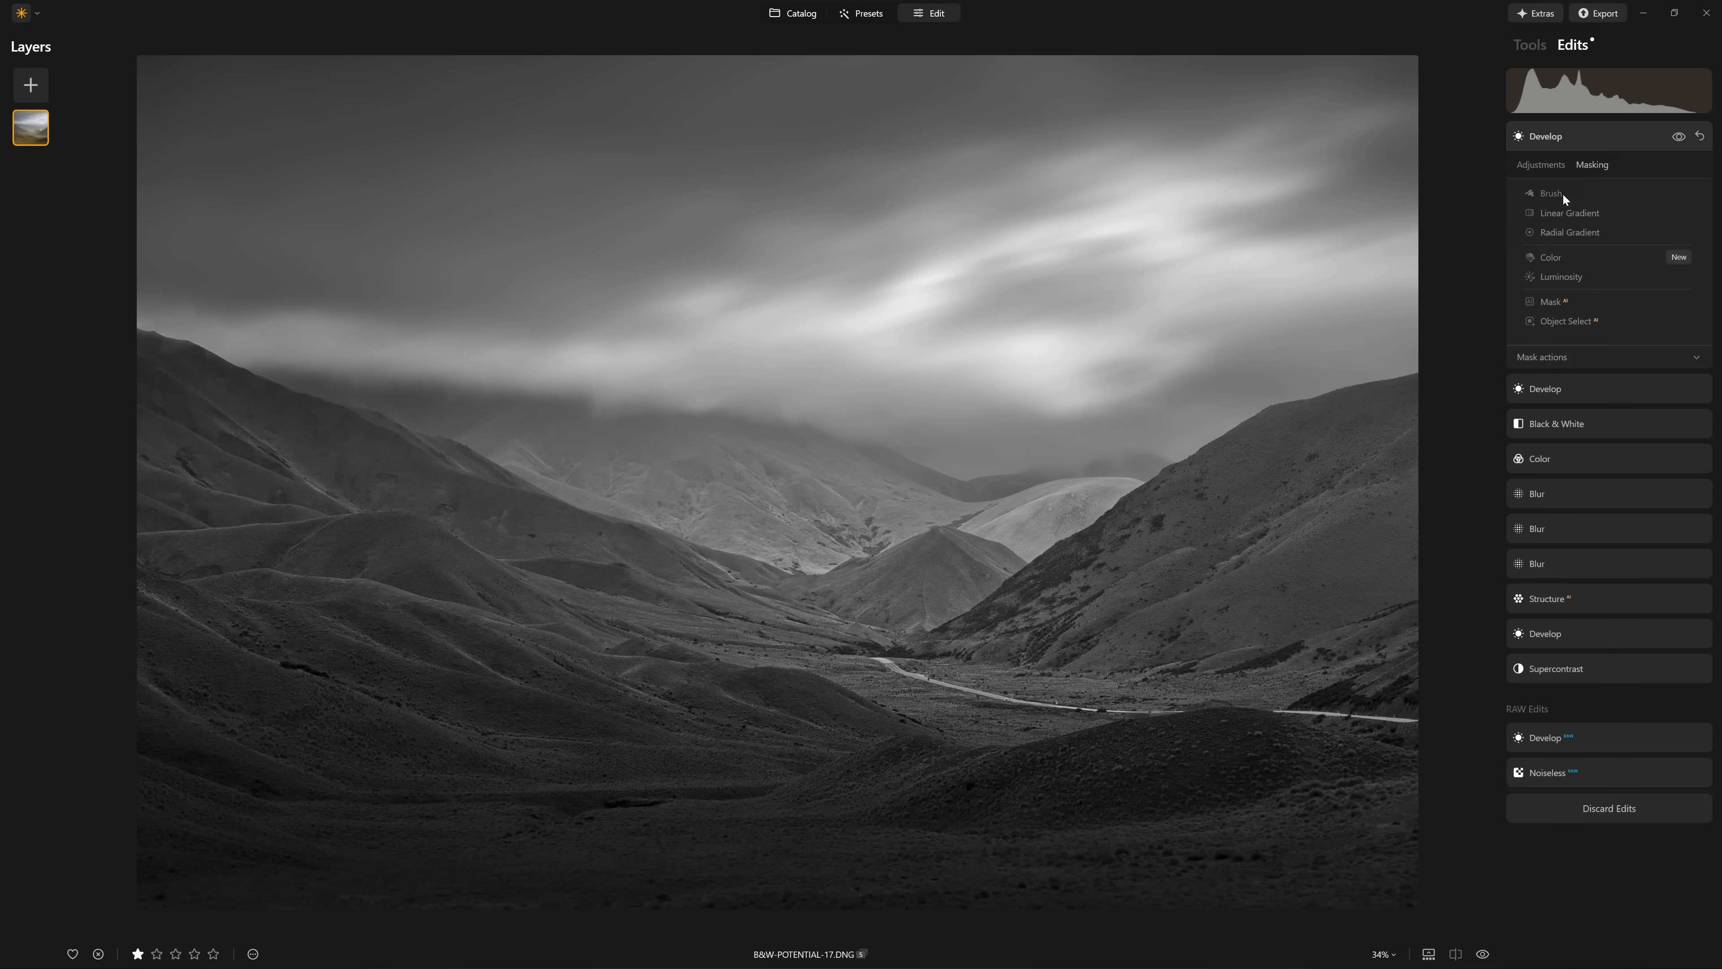
left_click(1562, 193)
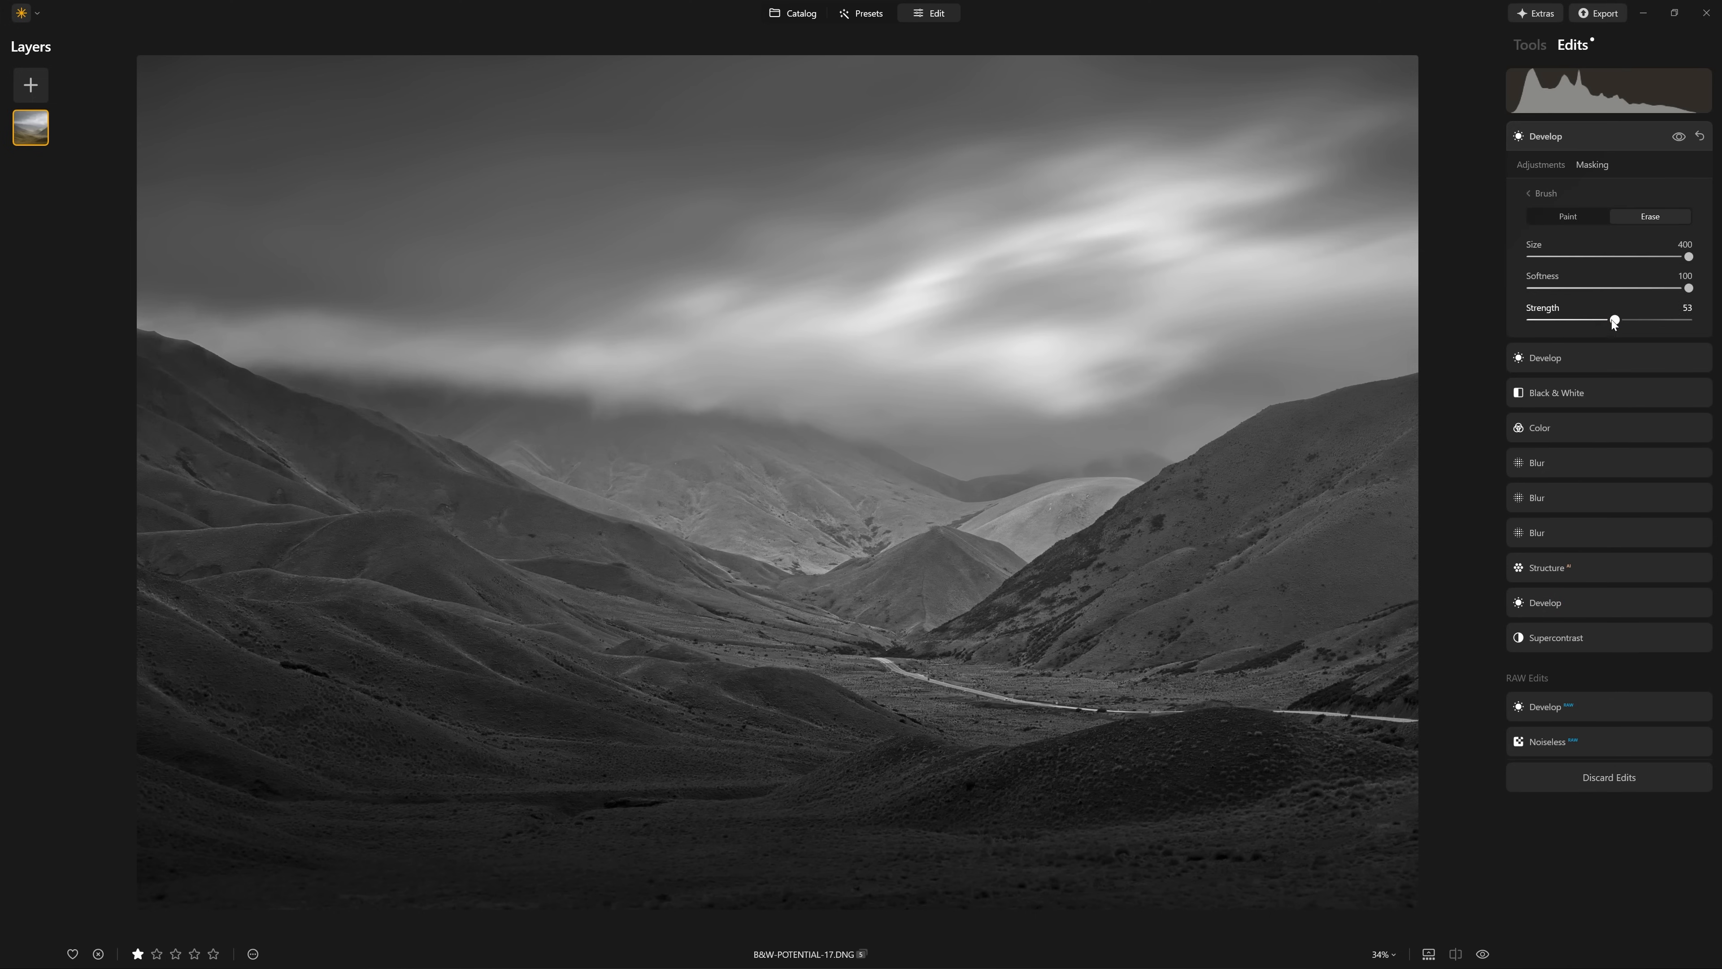
left_click_drag(1360, 866, 270, 766)
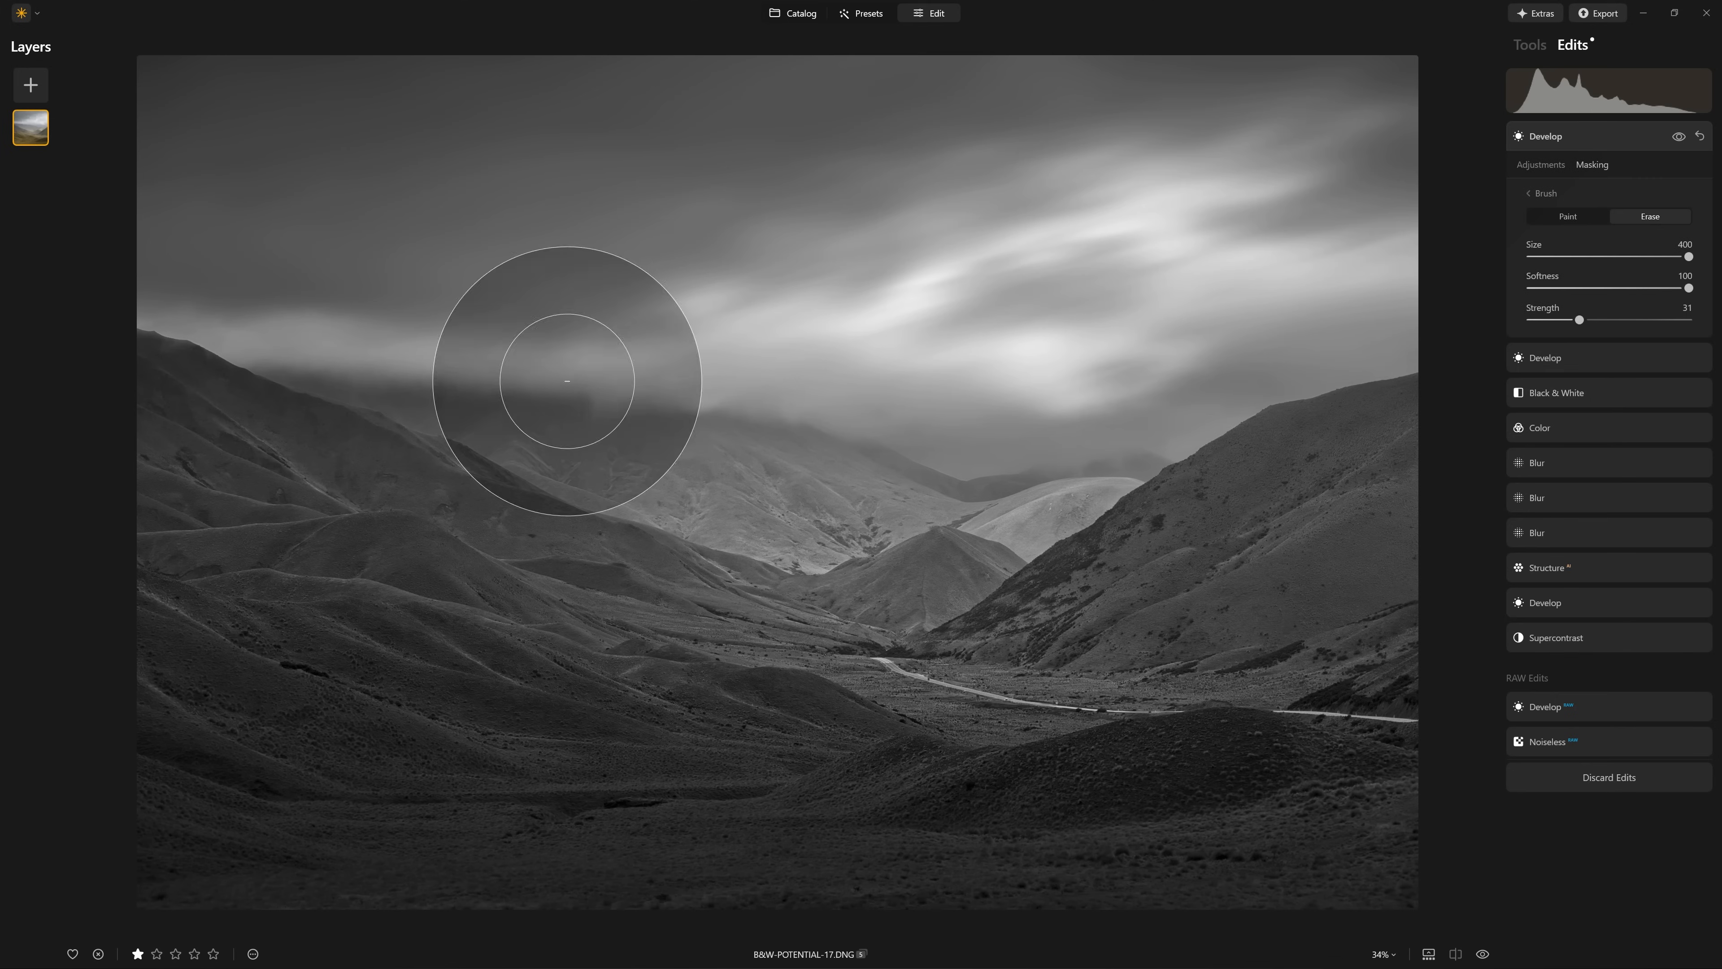
- Compare the photo with and without the masked Develop edit, and open the Dodge & Burn tool
left_click(1679, 138)
left_click(1678, 138)
left_click(1678, 138)
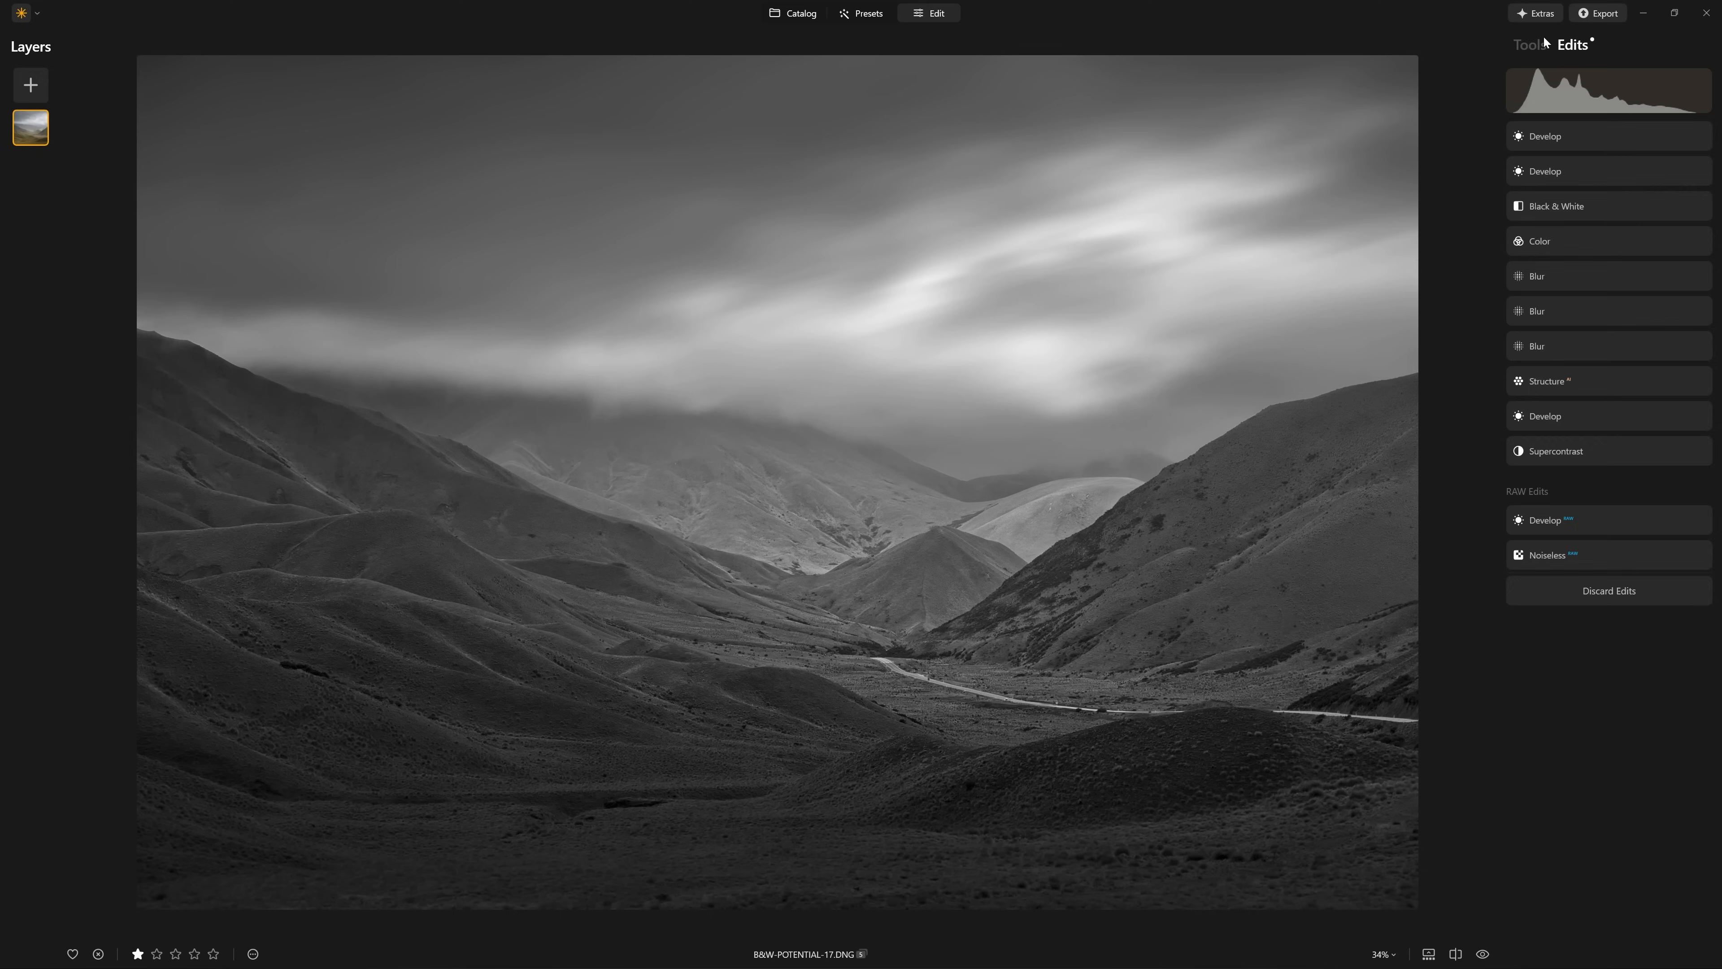
left_click(1538, 42)
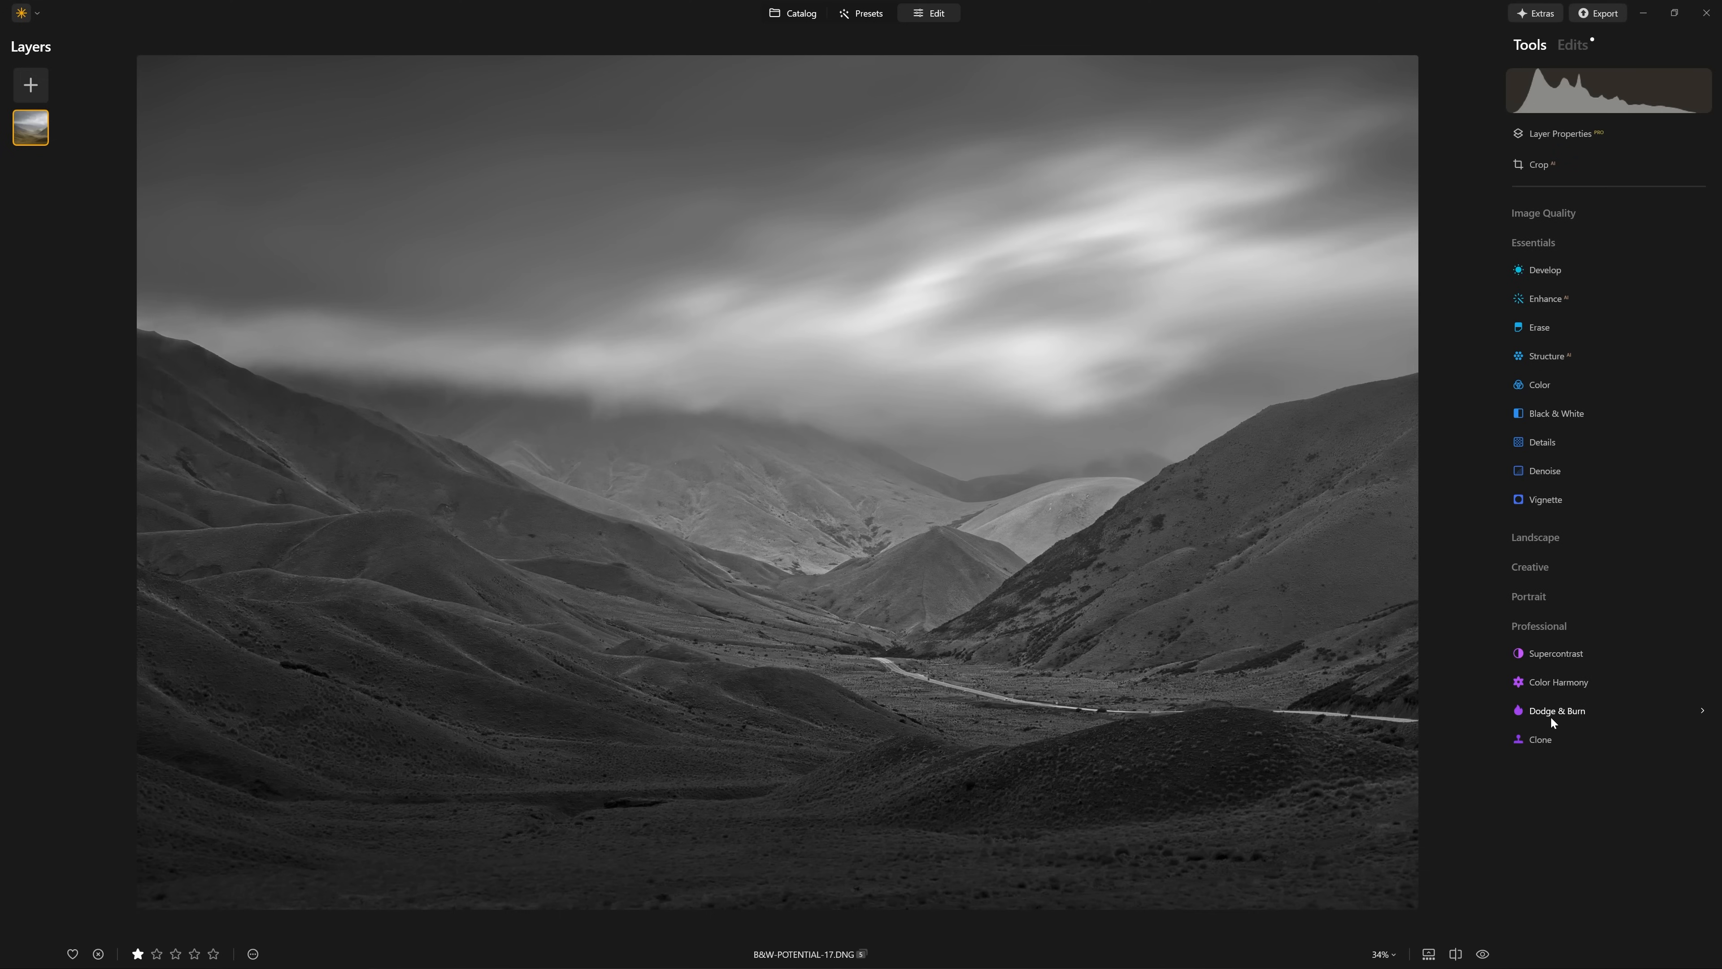
left_click(1552, 713)
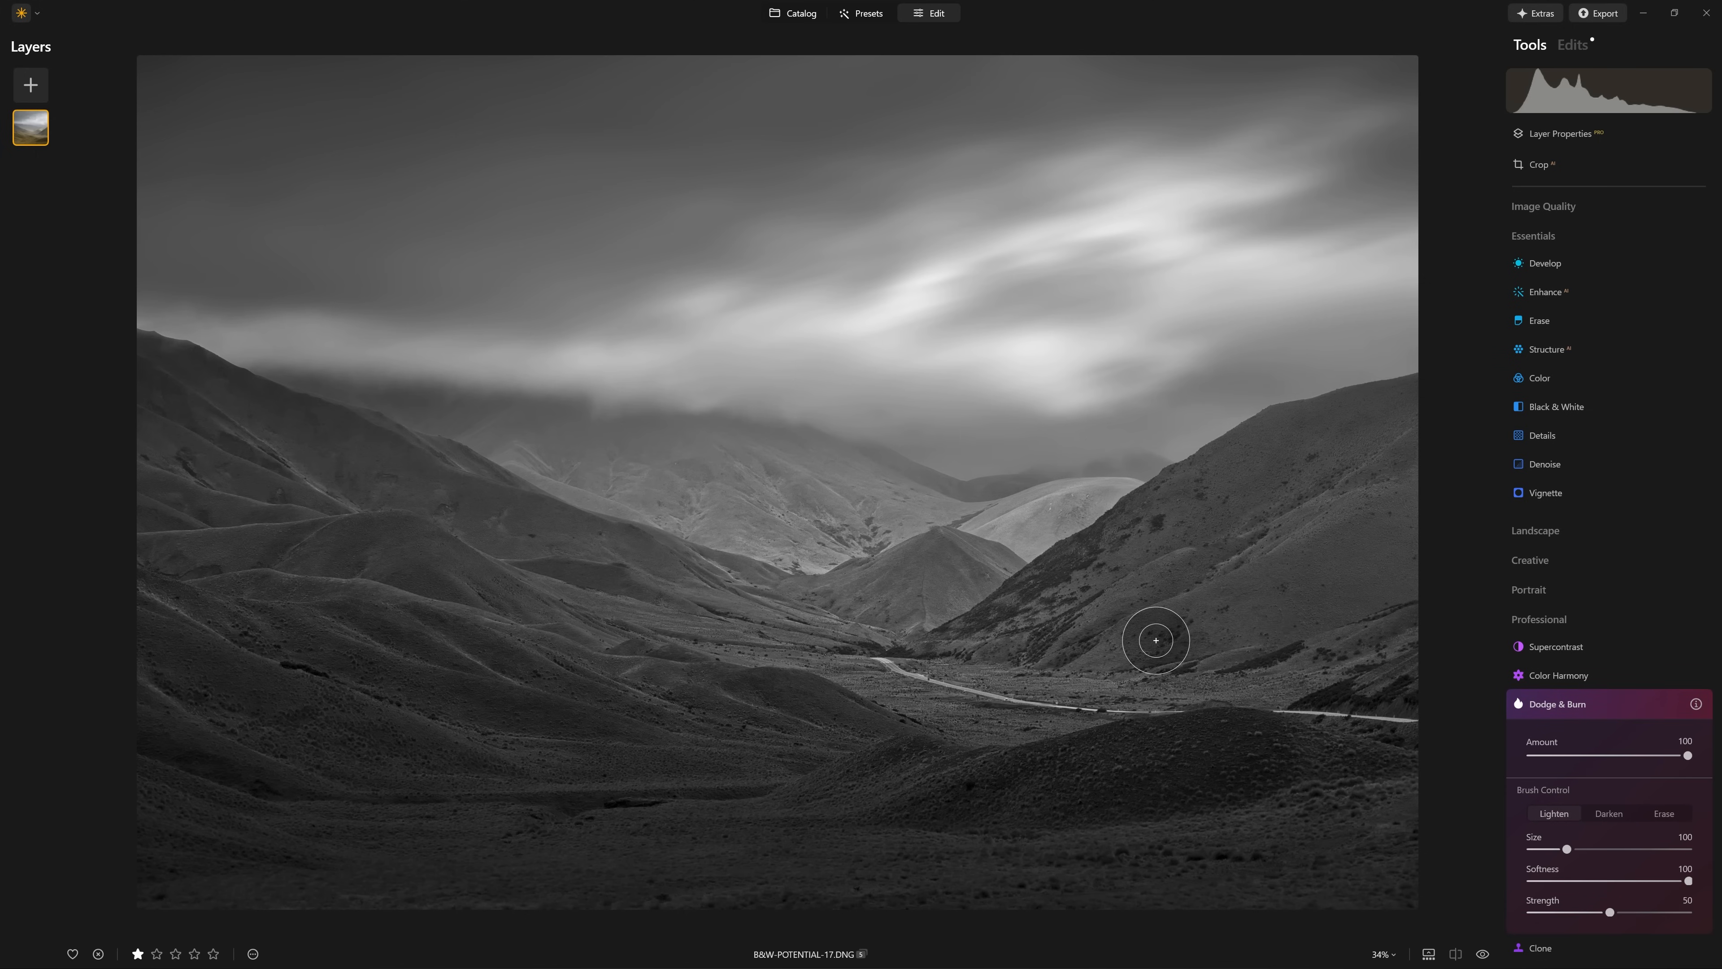
scroll(1208, 623, "down", 2)
scroll(1208, 623, "down", 5)
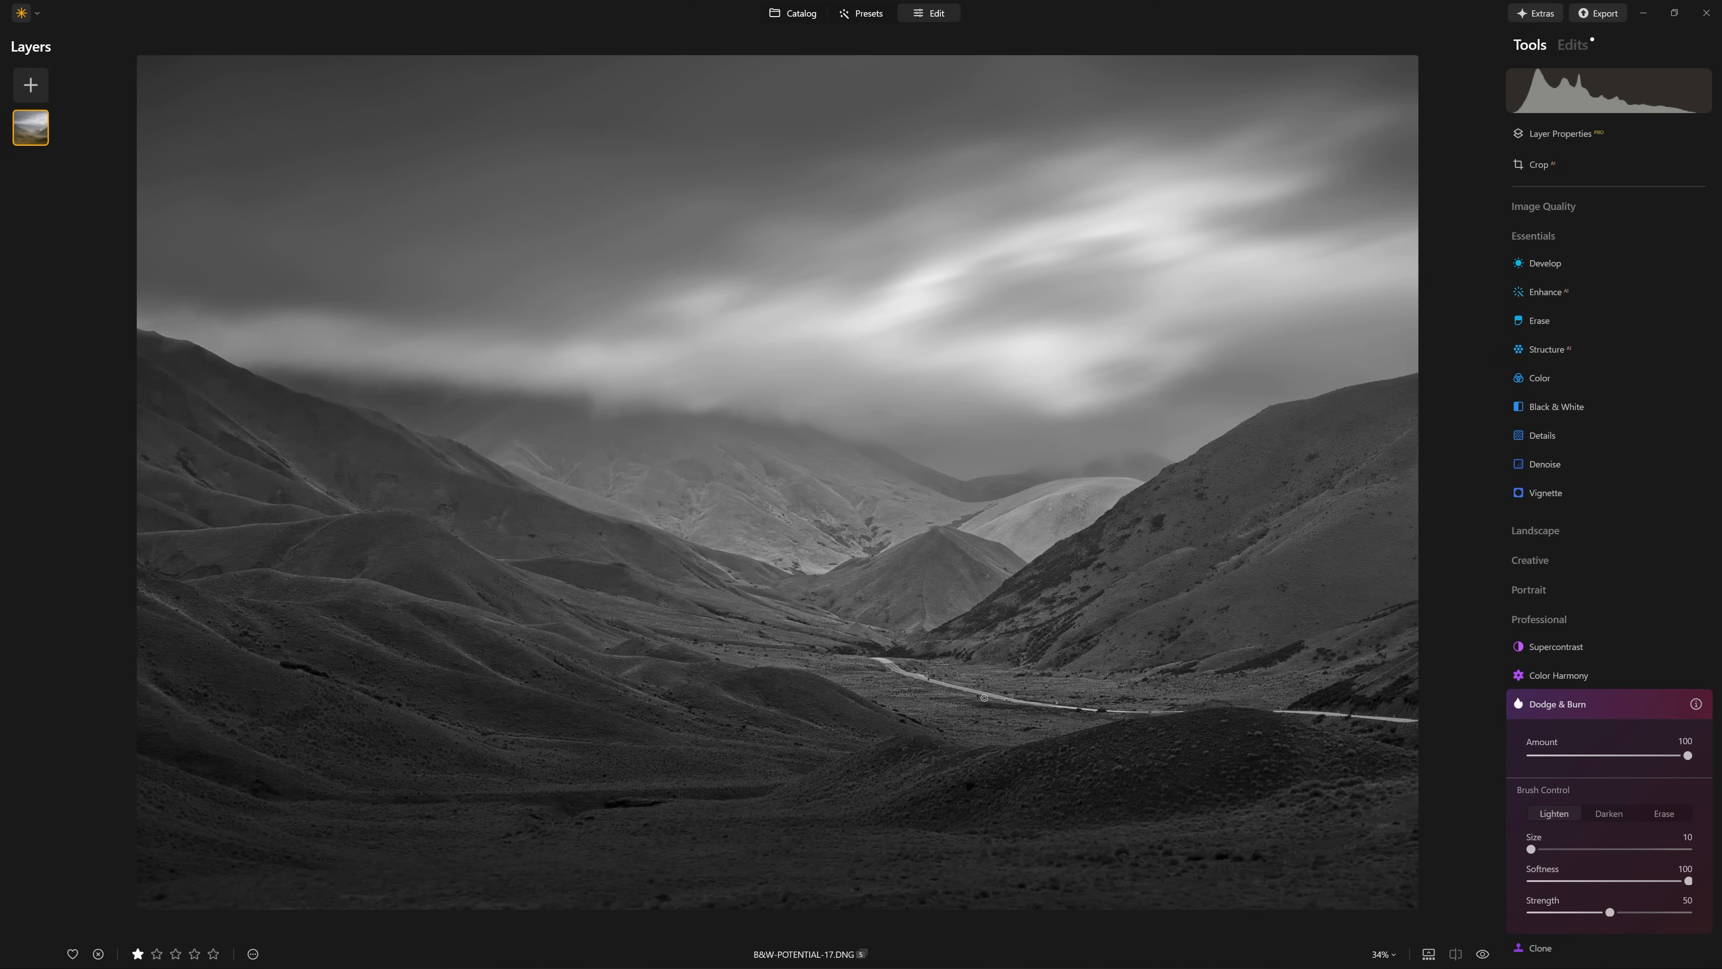
mouse_move(587, 390)
left_mouse_down()
mouse_move(780, 304)
mouse_move(1082, 236)
mouse_move(1366, 448)
left_mouse_up()
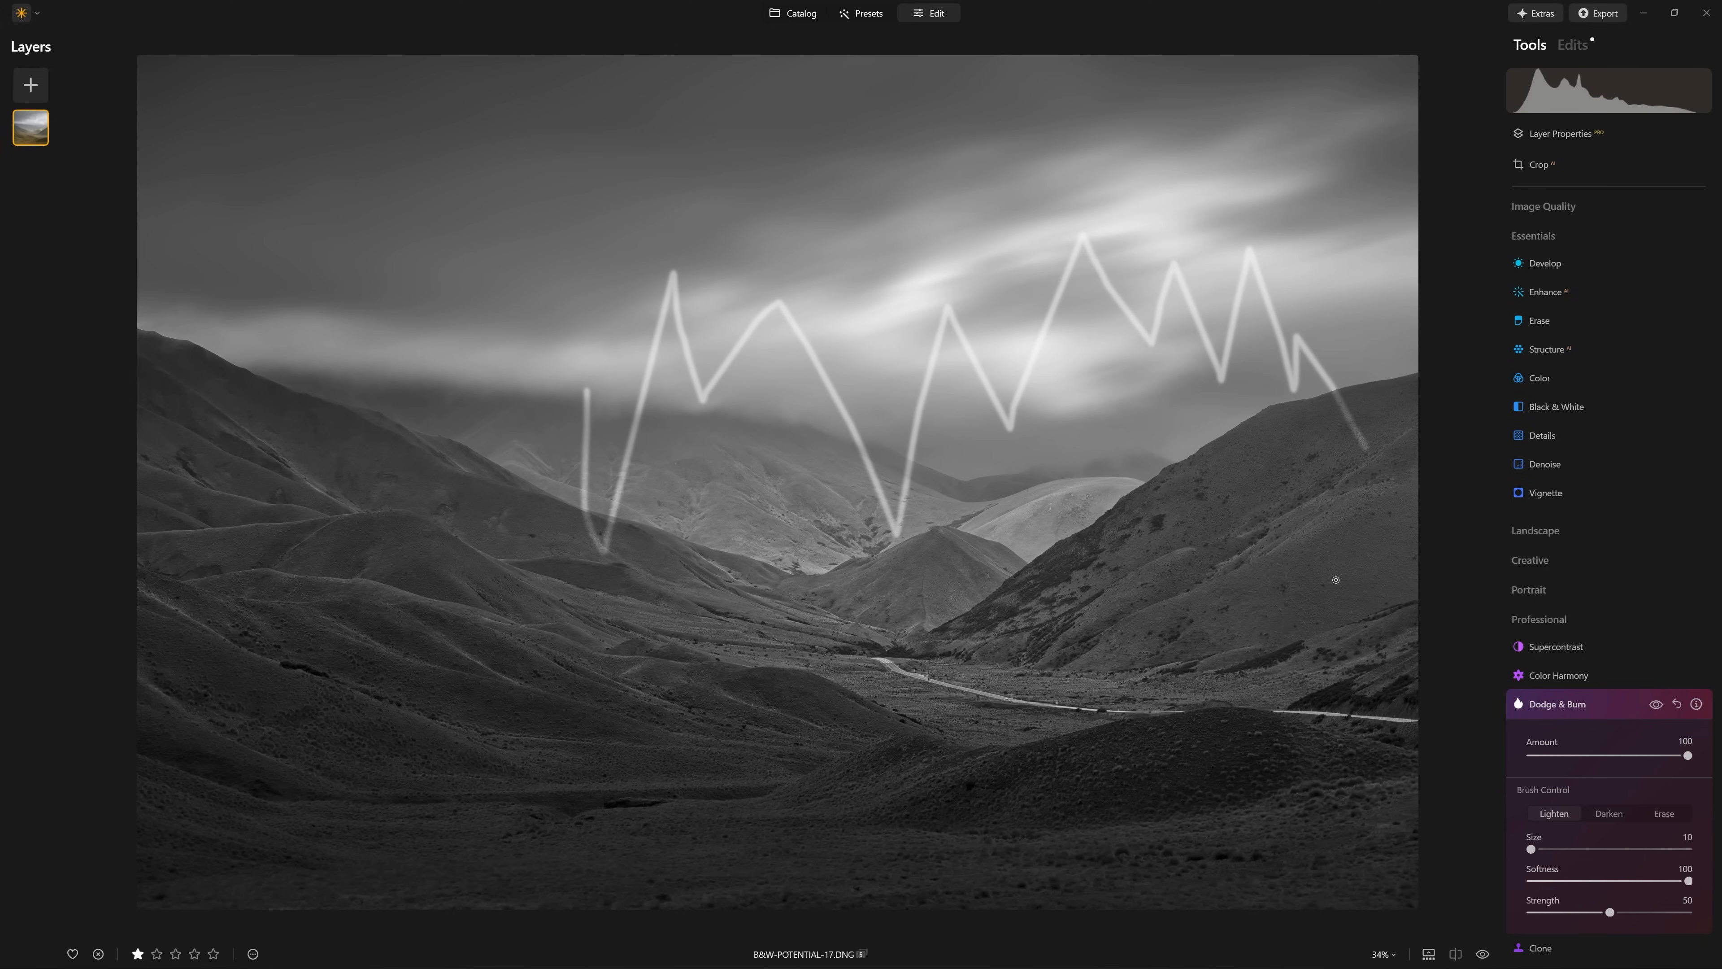
left_click(1609, 814)
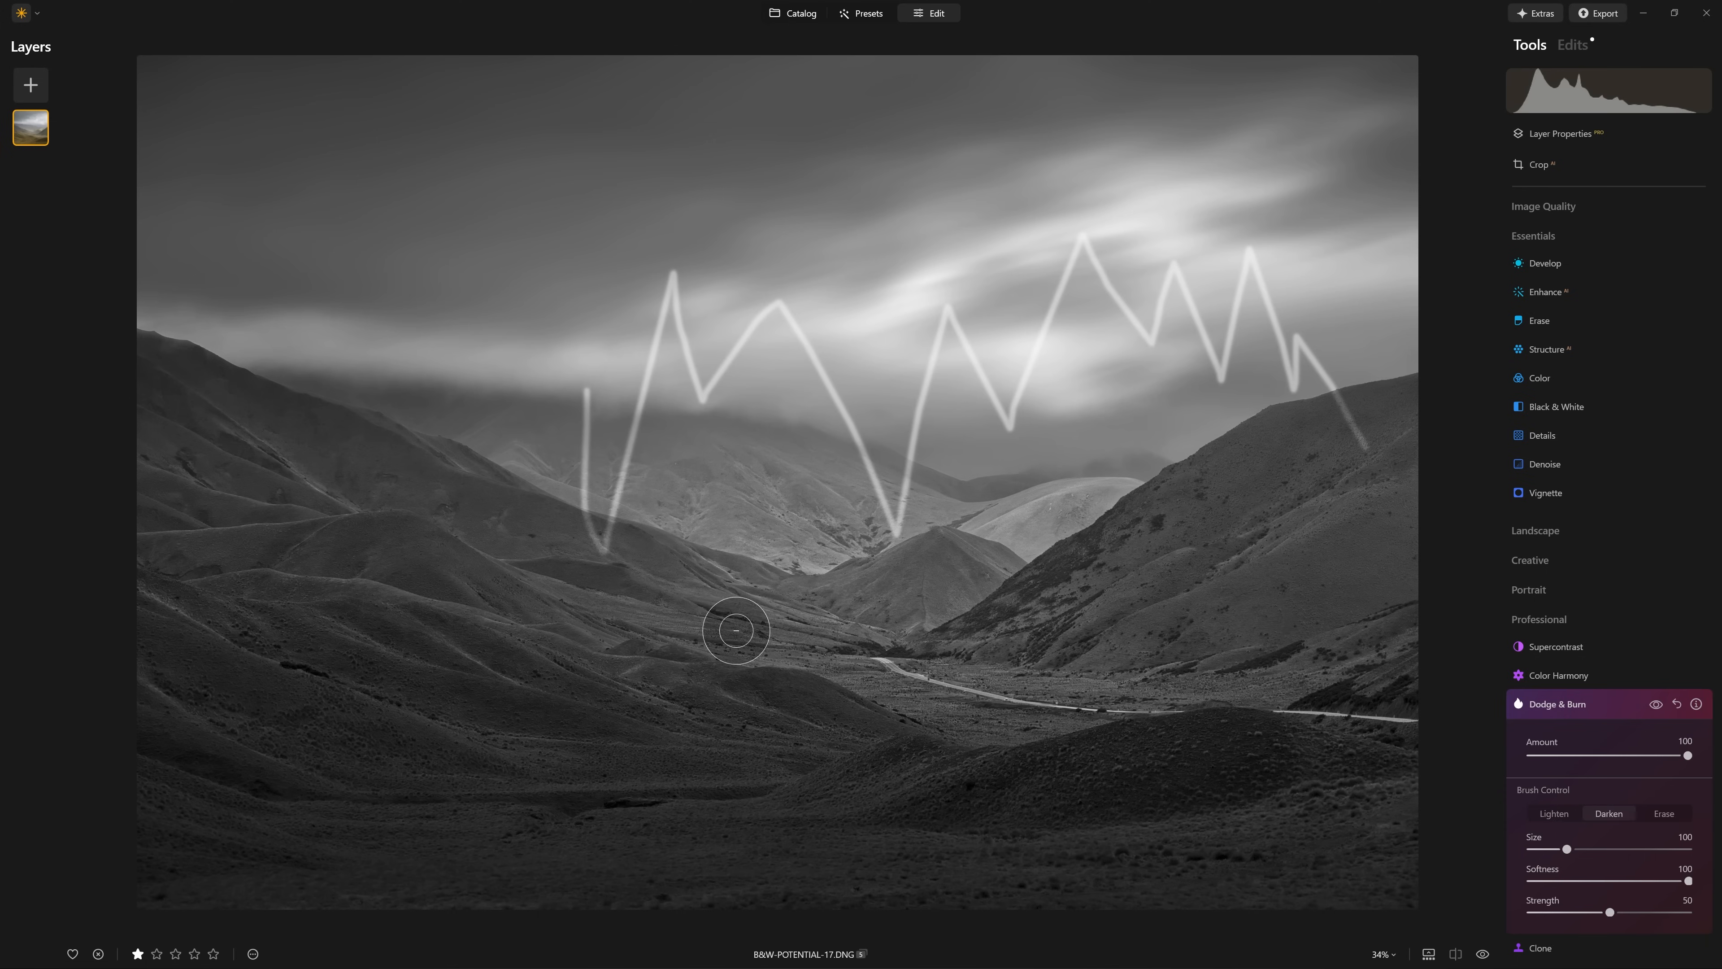
mouse_move(693, 492)
left_mouse_down()
mouse_move(665, 765)
mouse_move(847, 736)
mouse_move(1141, 563)
mouse_move(1264, 578)
mouse_move(1311, 645)
mouse_move(1330, 563)
mouse_move(1229, 581)
left_mouse_up()
left_click_drag(1688, 880, 1531, 880)
left_click(398, 253)
mouse_move(567, 206)
left_mouse_down()
mouse_move(924, 133)
mouse_move(994, 150)
left_mouse_up()
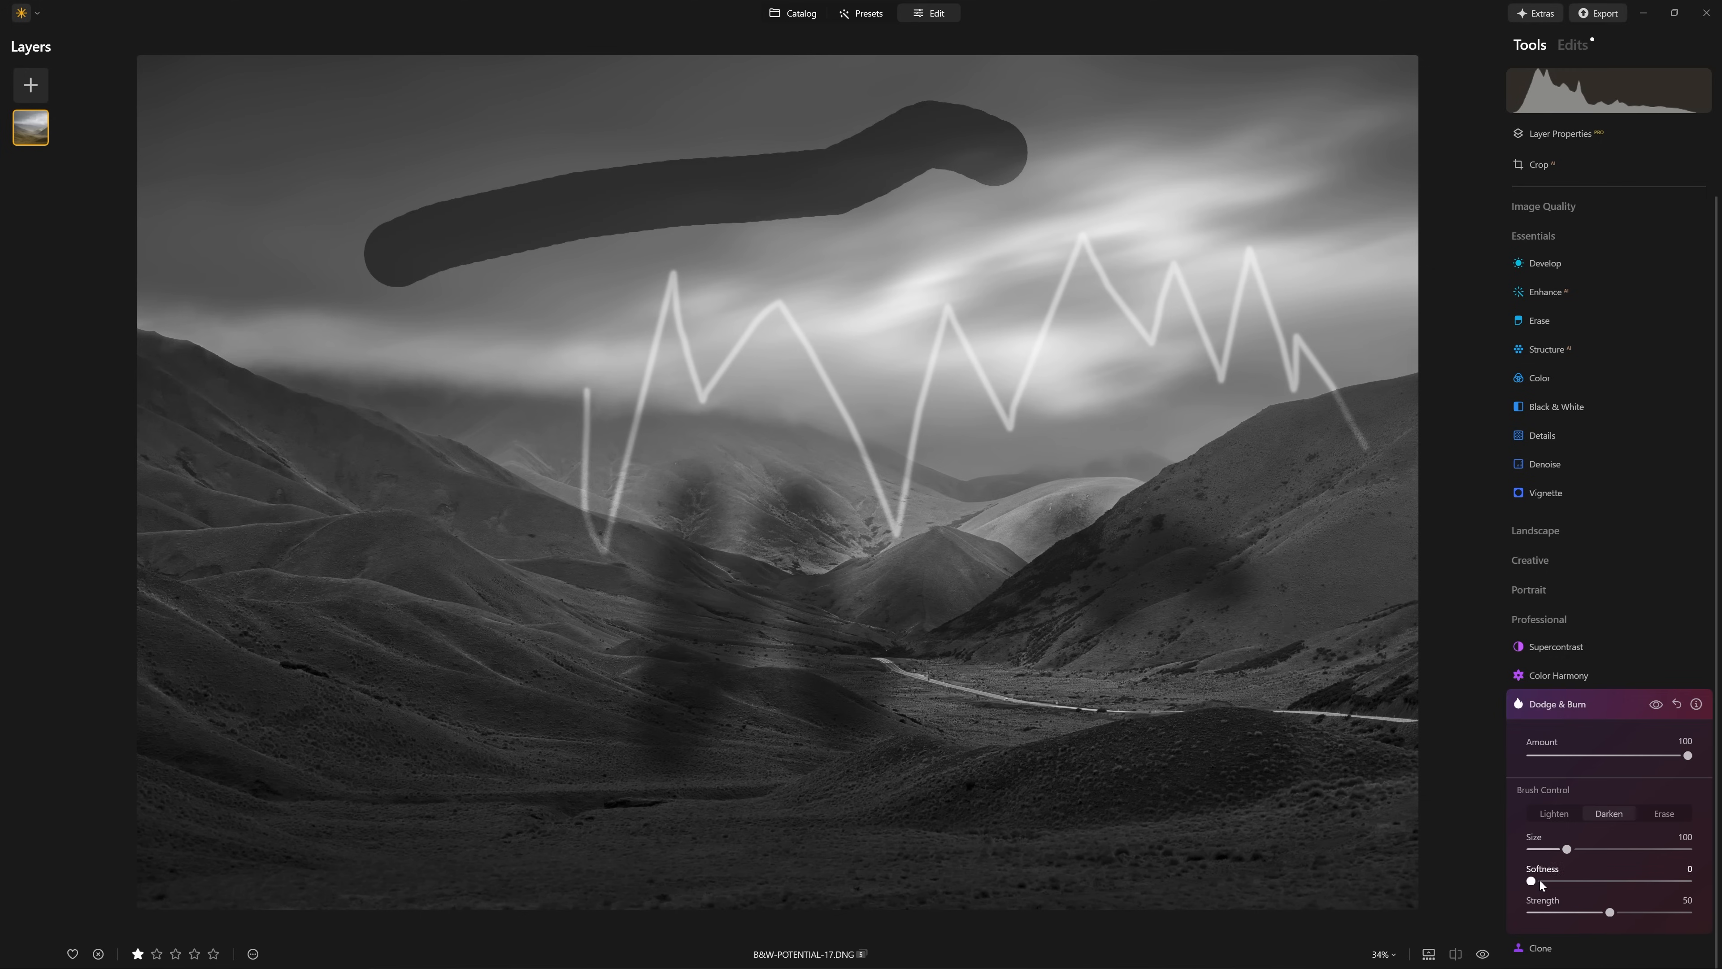
left_click_drag(1531, 880, 1689, 880)
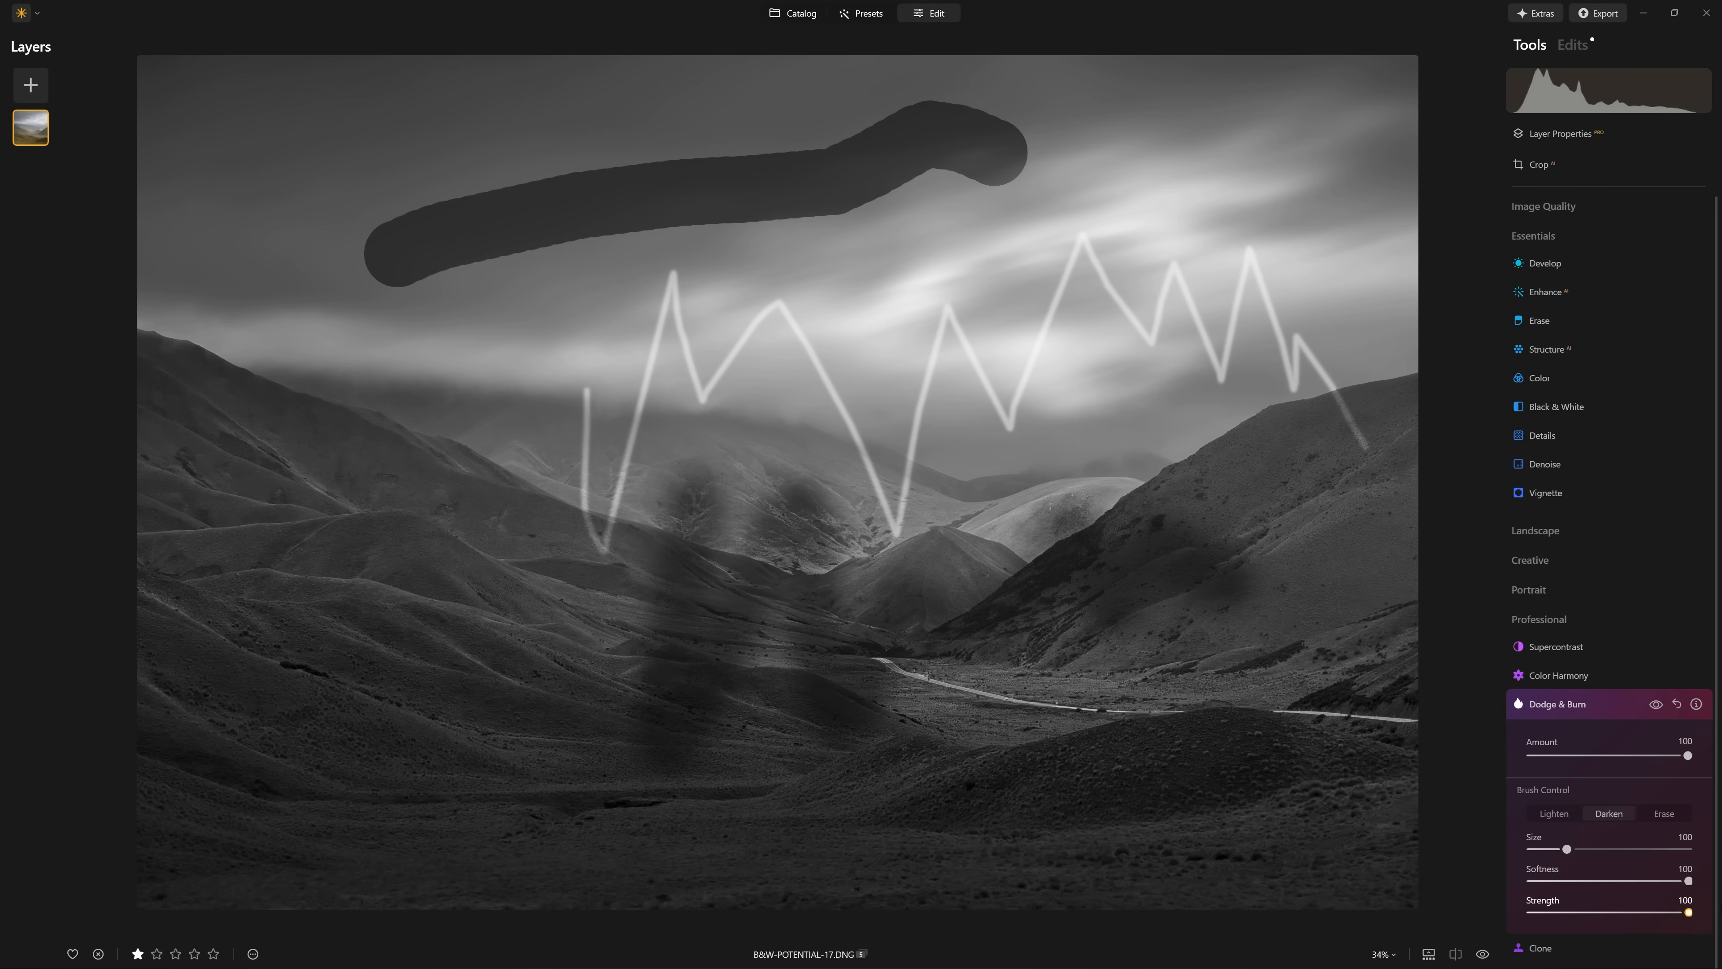
mouse_move(1116, 235)
left_mouse_down()
mouse_move(980, 246)
mouse_move(431, 368)
mouse_move(850, 345)
mouse_move(680, 442)
mouse_move(707, 569)
mouse_move(997, 685)
left_mouse_up()
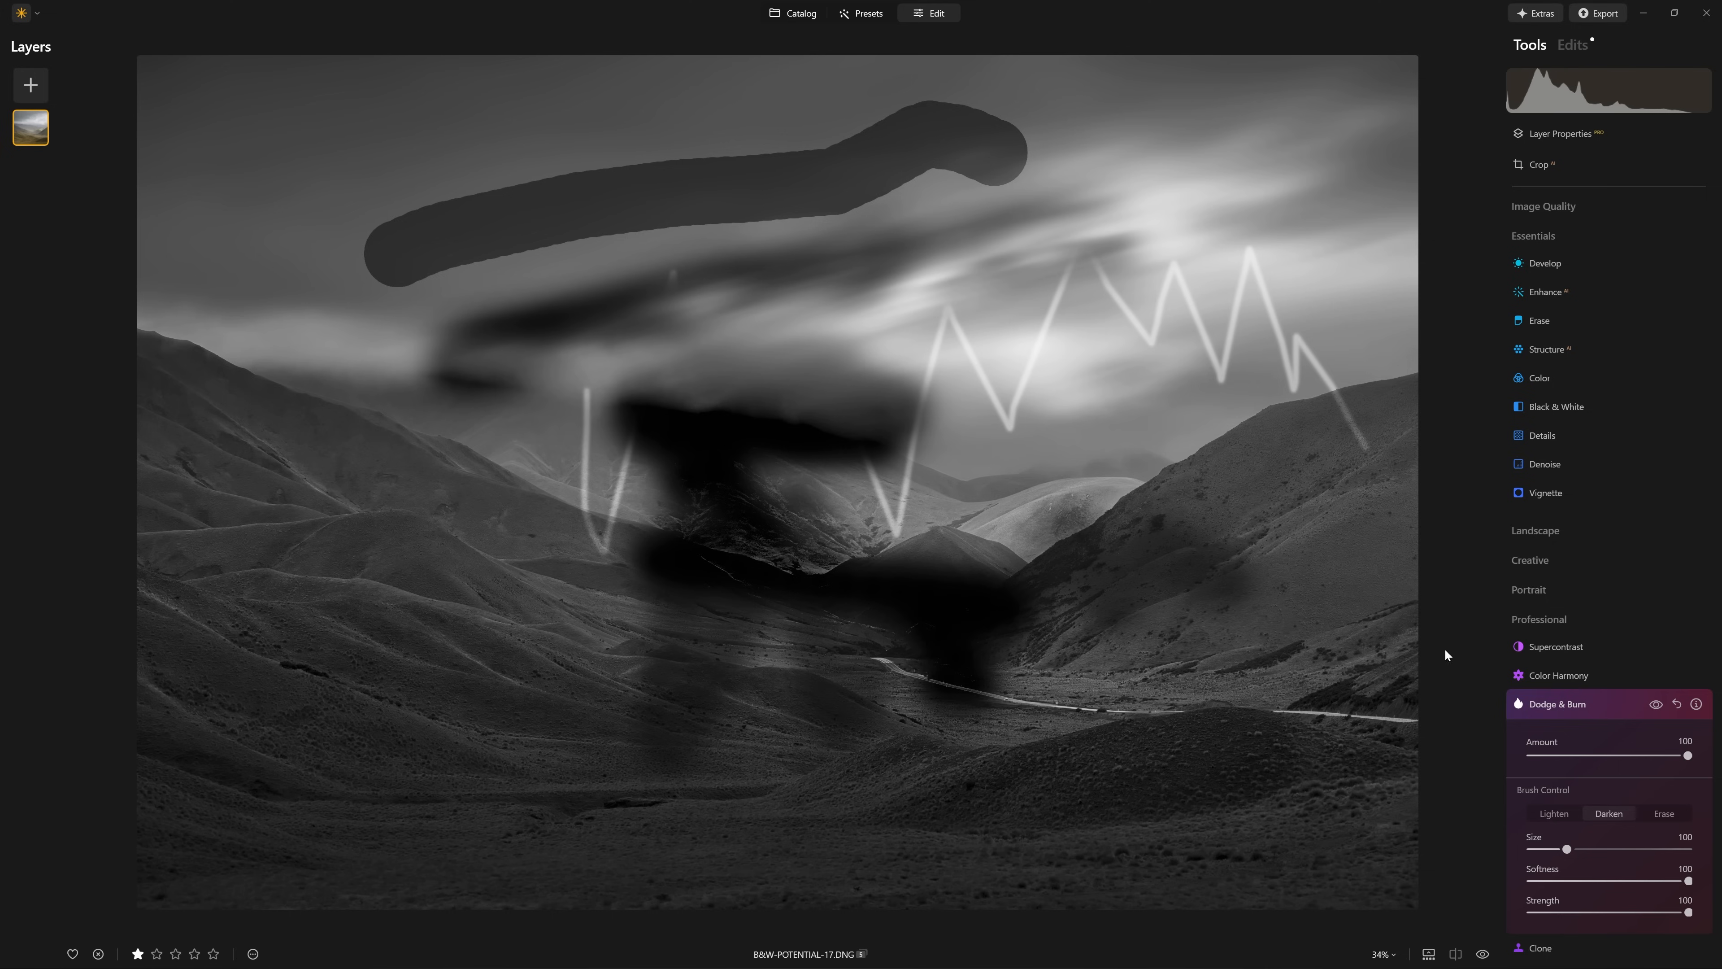
left_click(1676, 704)
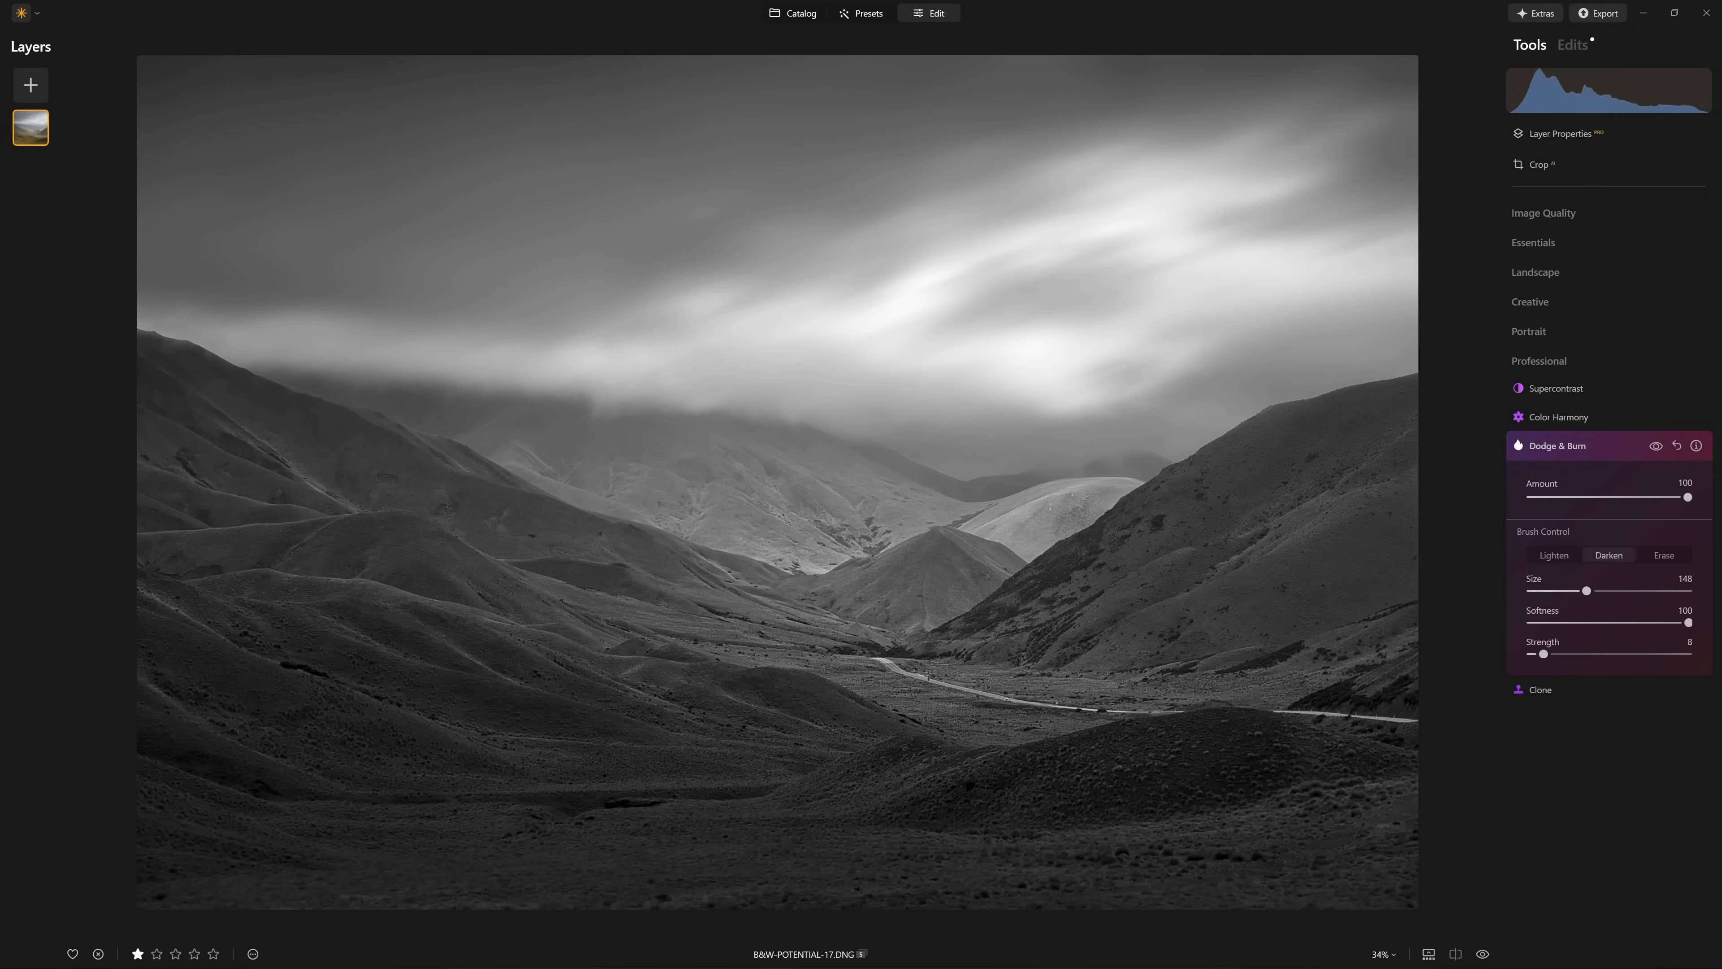
- Burn the left side of the sky with a Dodge & Burn darkening brush at Size 148, Softness 100 and Strength 8
scroll(488, 120, "up", 6)
scroll(257, 201, "down", 2)
mouse_move(161, 244)
left_mouse_down()
mouse_move(726, 117)
mouse_move(143, 84)
mouse_move(216, 230)
mouse_move(1234, 58)
mouse_move(0, 323)
left_mouse_up()
scroll(153, 322, "down", 8)
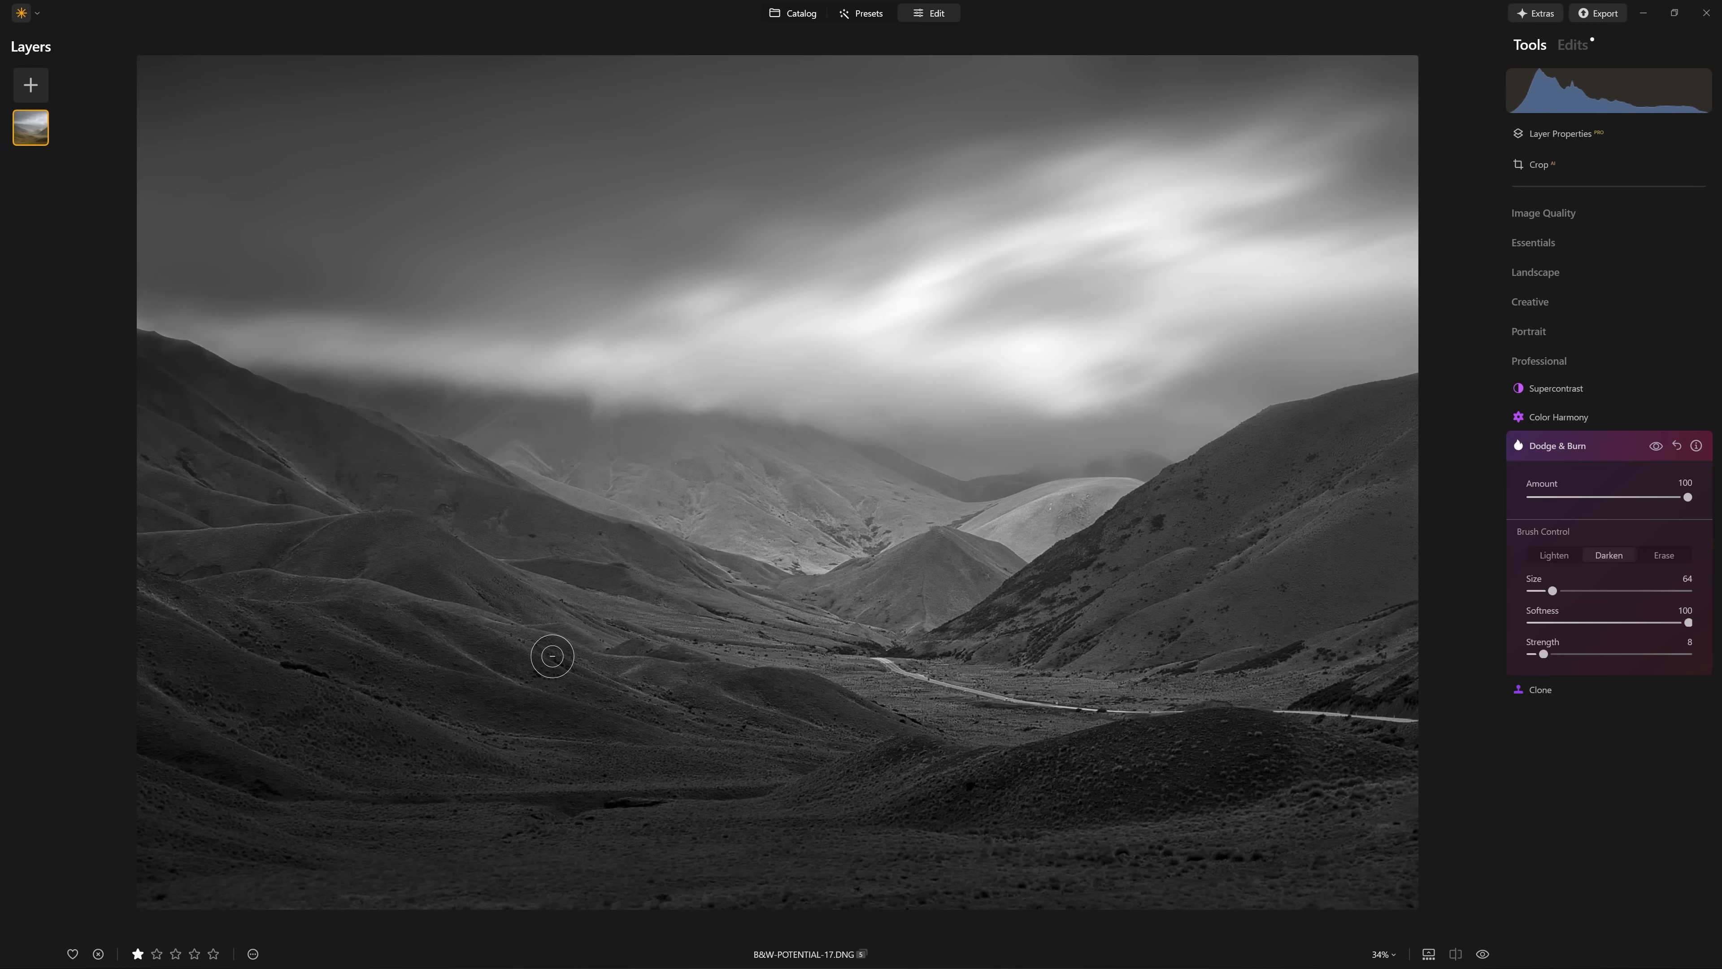
- Burn the shadows of the left foreground hills with a smaller darkening brush, reducing Size from 64 to 28
key("[")
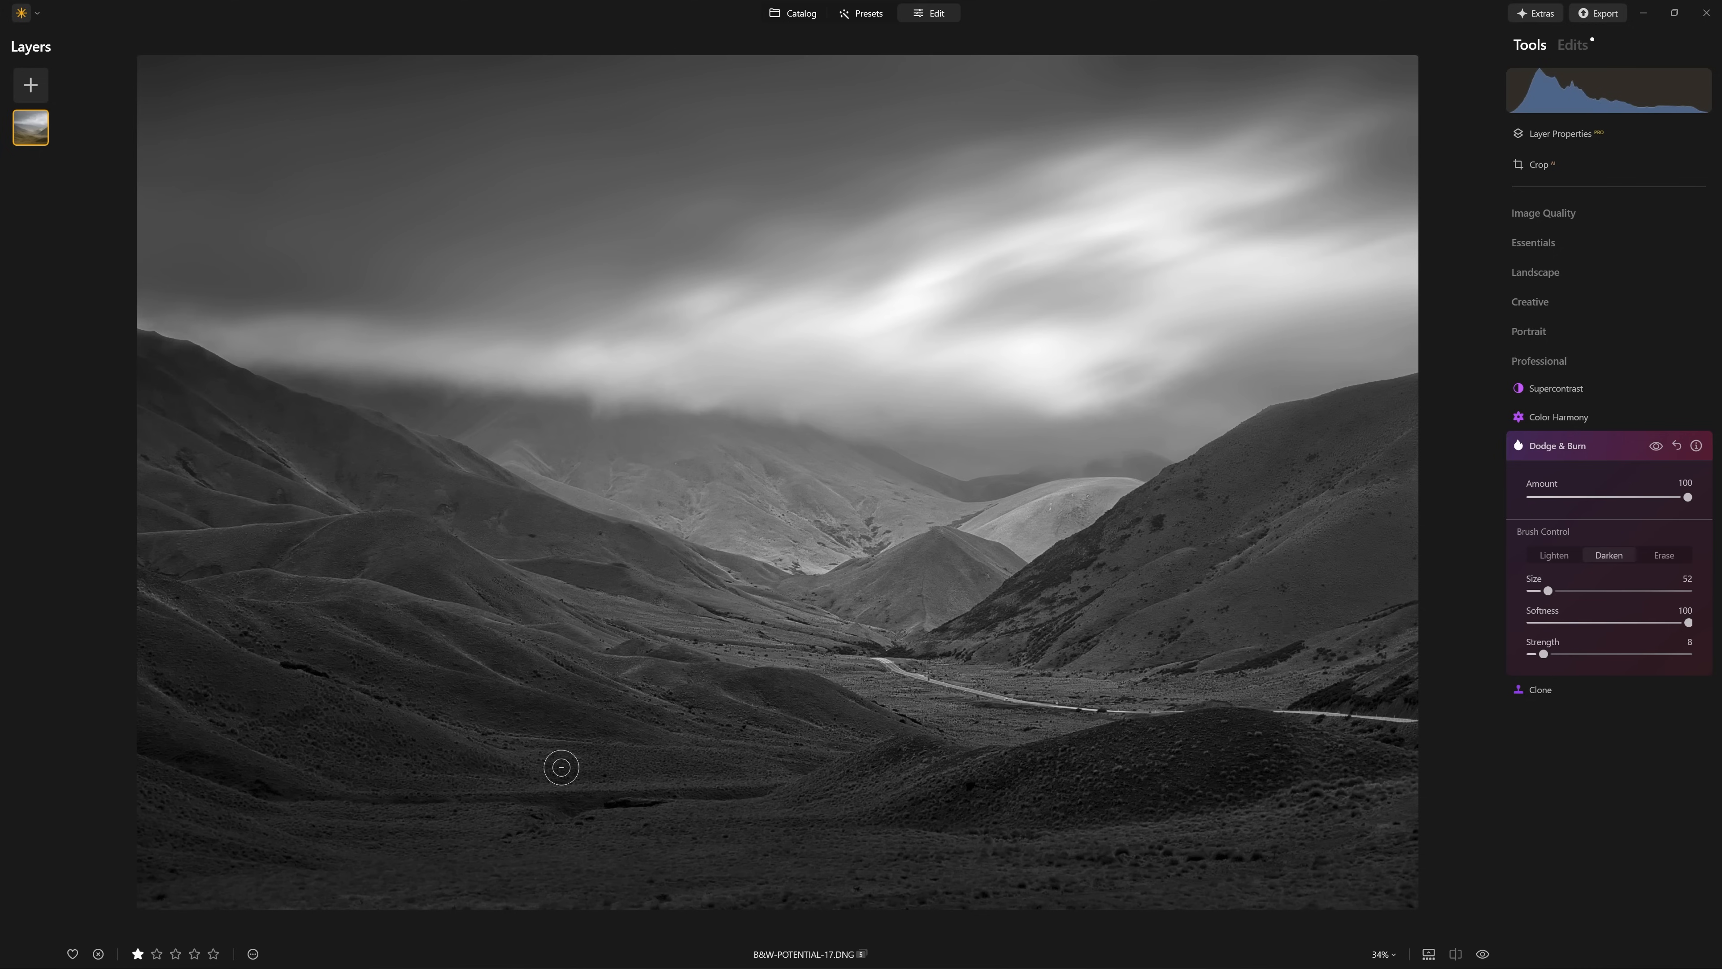
key("[")
key("[")
key("[")
key("bracketright")
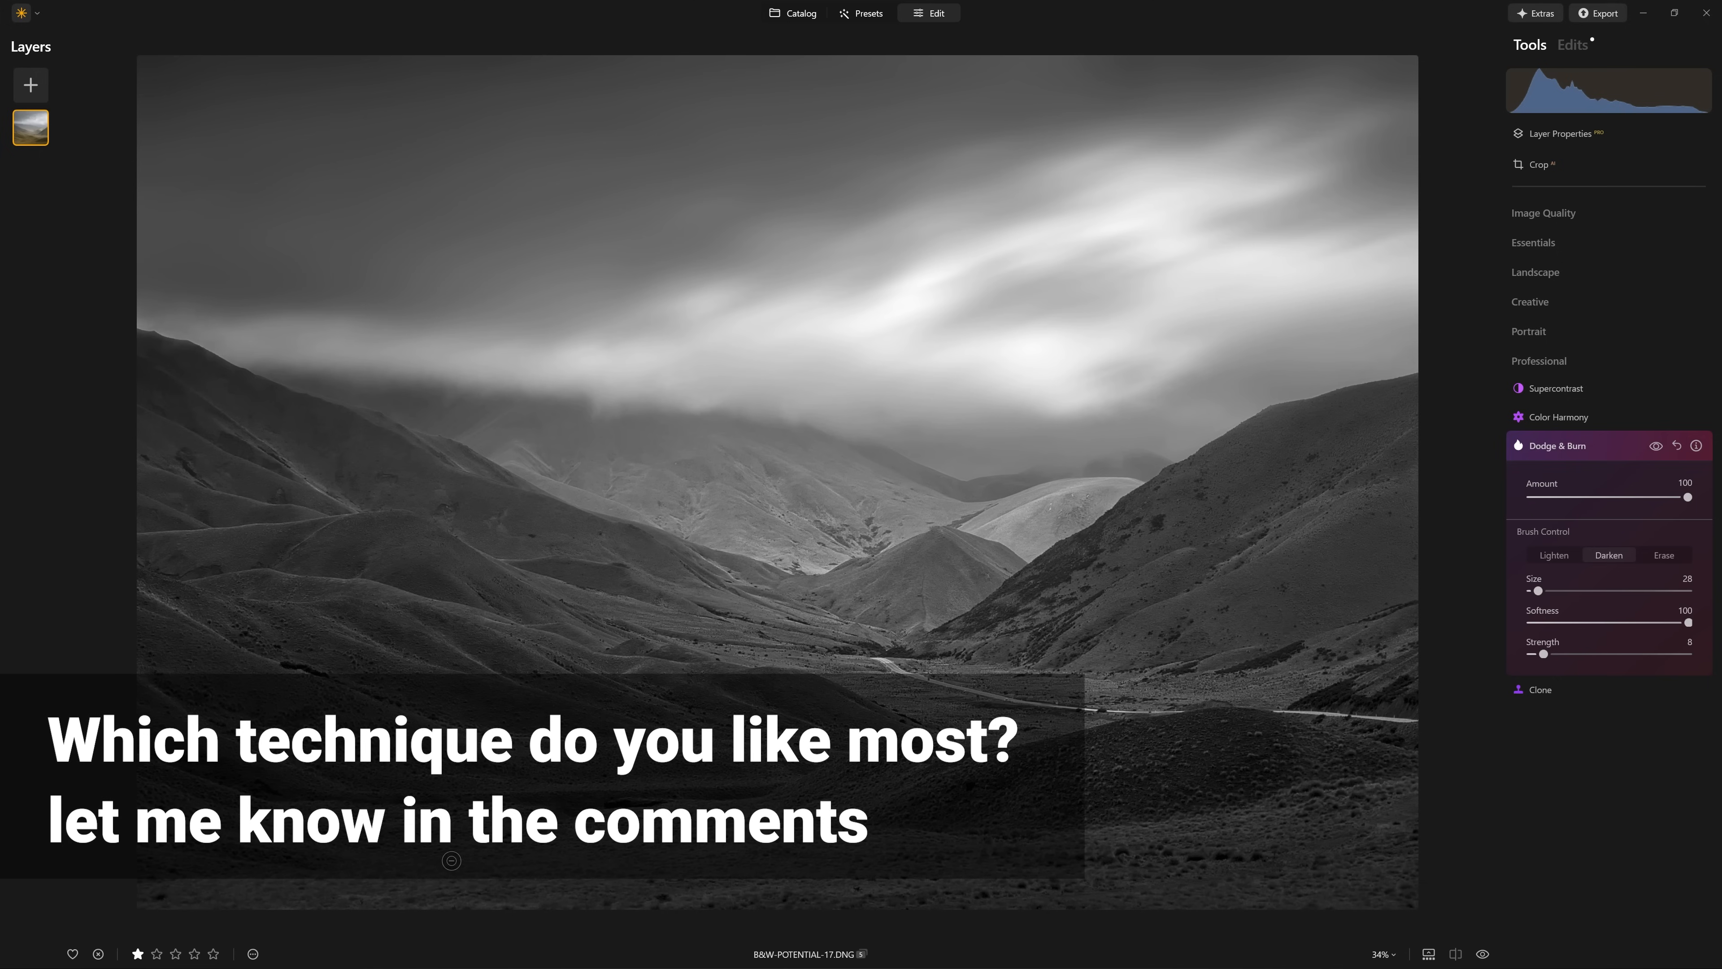
- Darken the lower-right foreground with a Size 64 brush and the ground along the road with a Size 28 brush
scroll(183, 807, "up", 4)
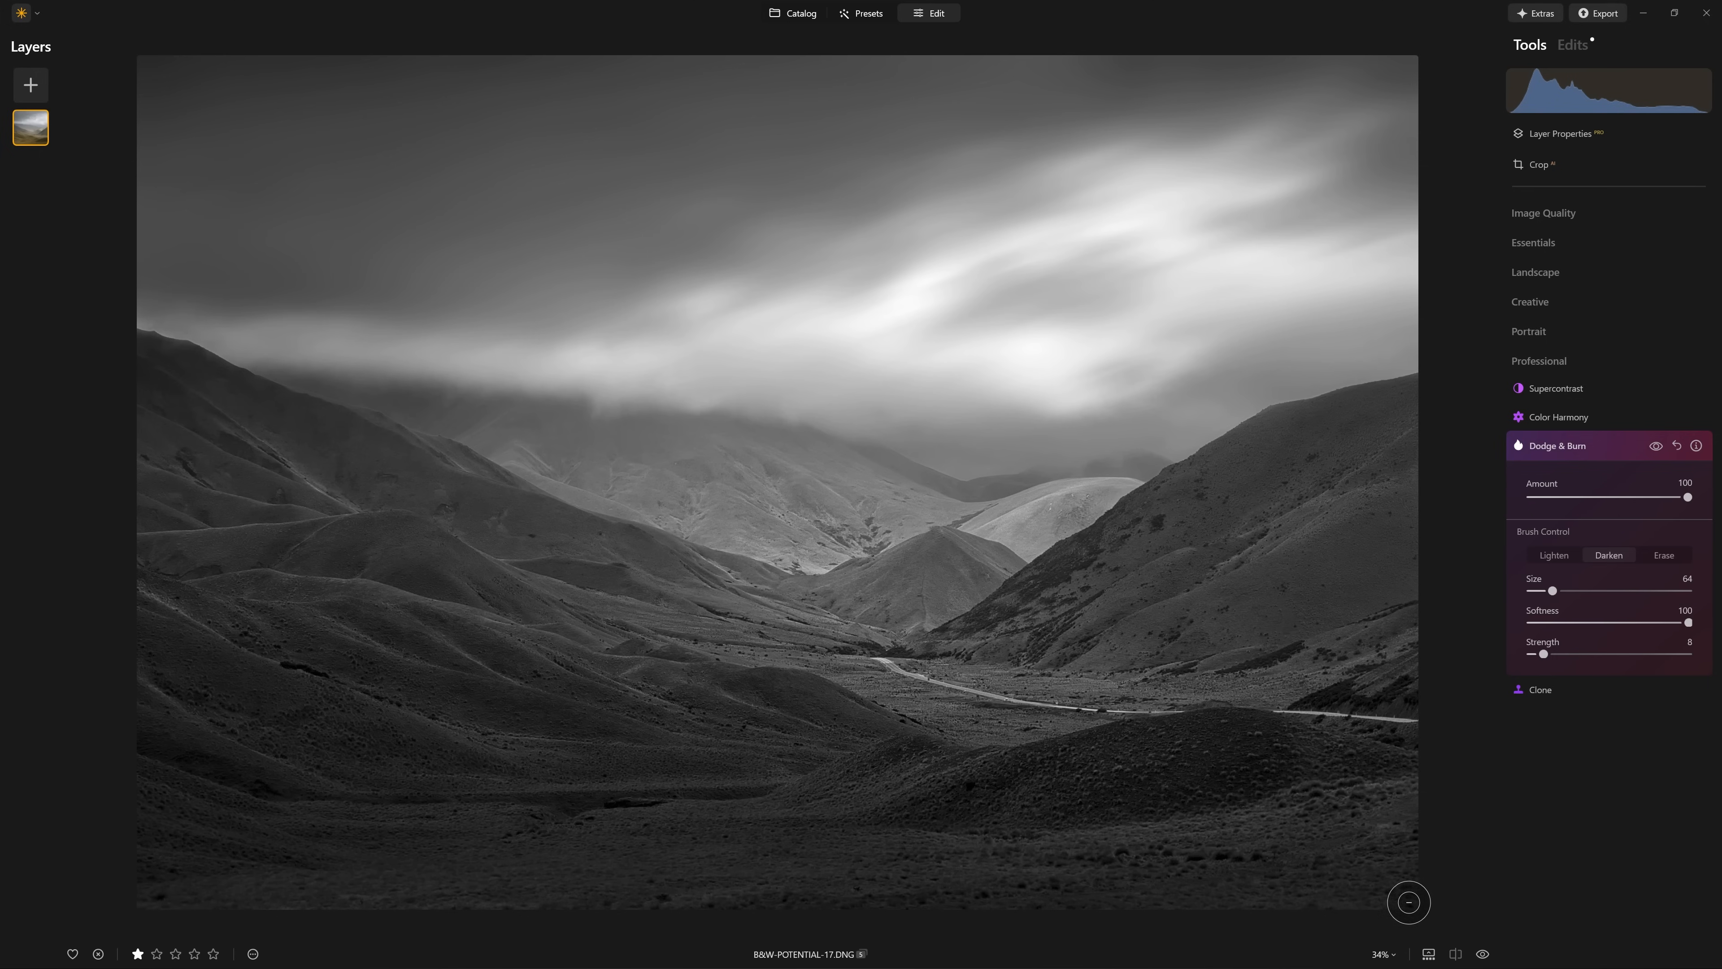
scroll(1250, 615, "up", 1)
scroll(1187, 643, "down", 4)
key("]")
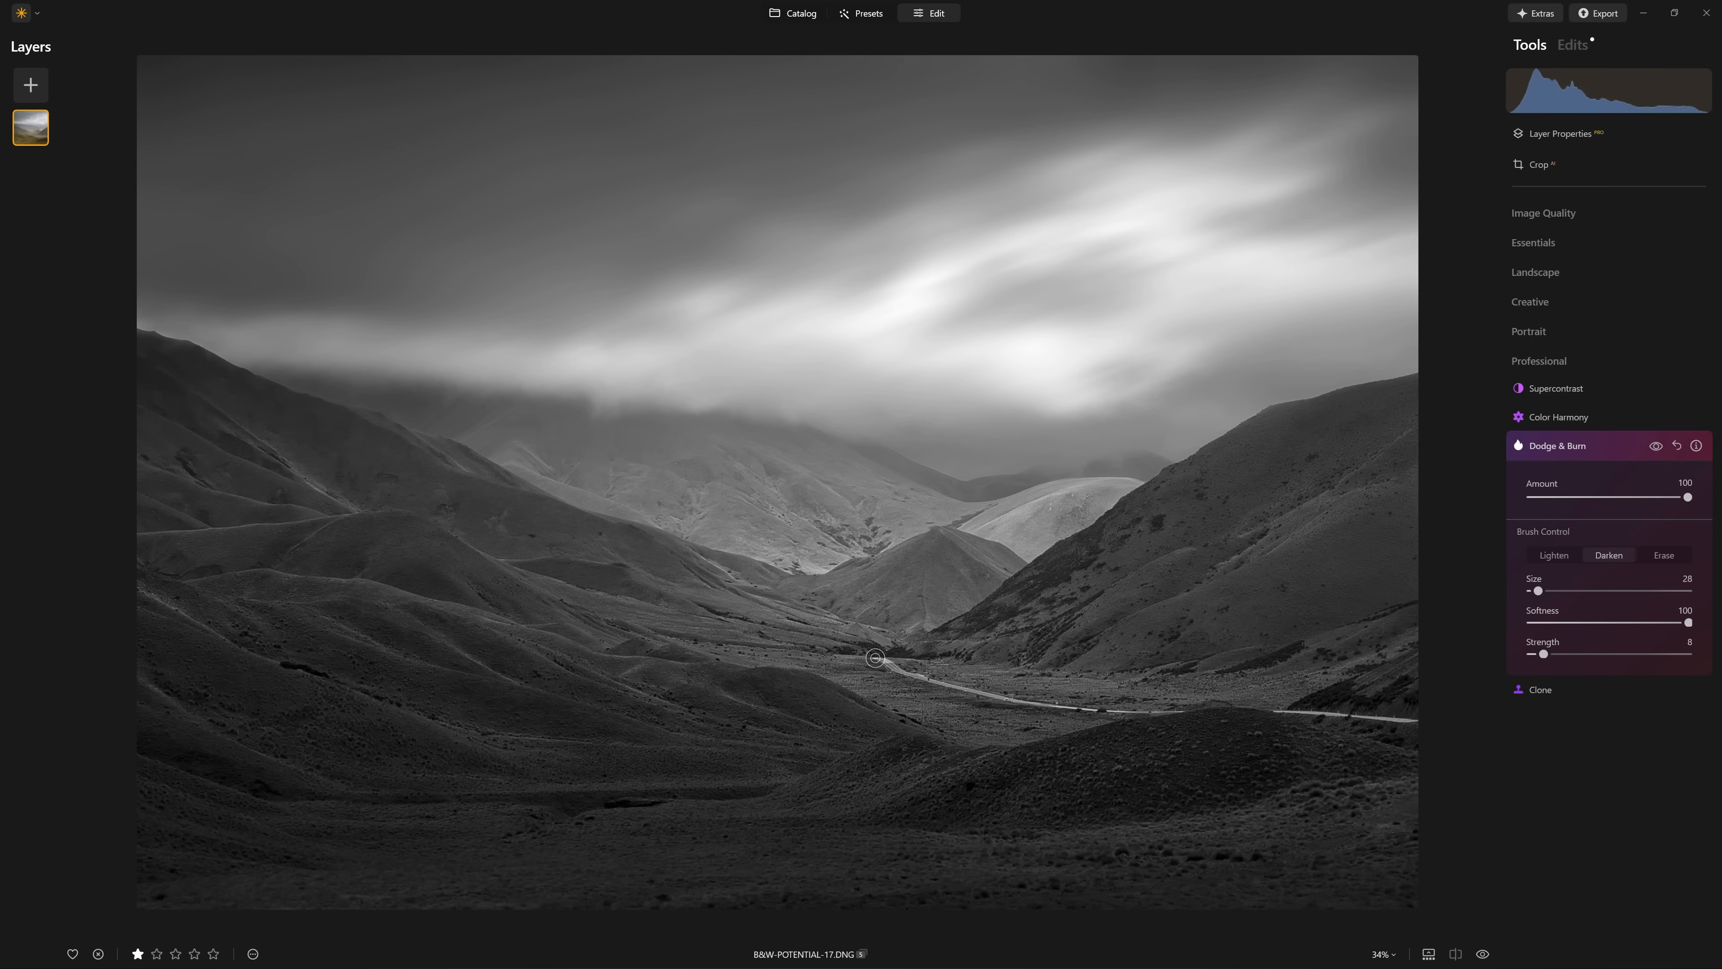
left_click_drag(966, 678, 1261, 689)
left_click_drag(945, 672, 1252, 701)
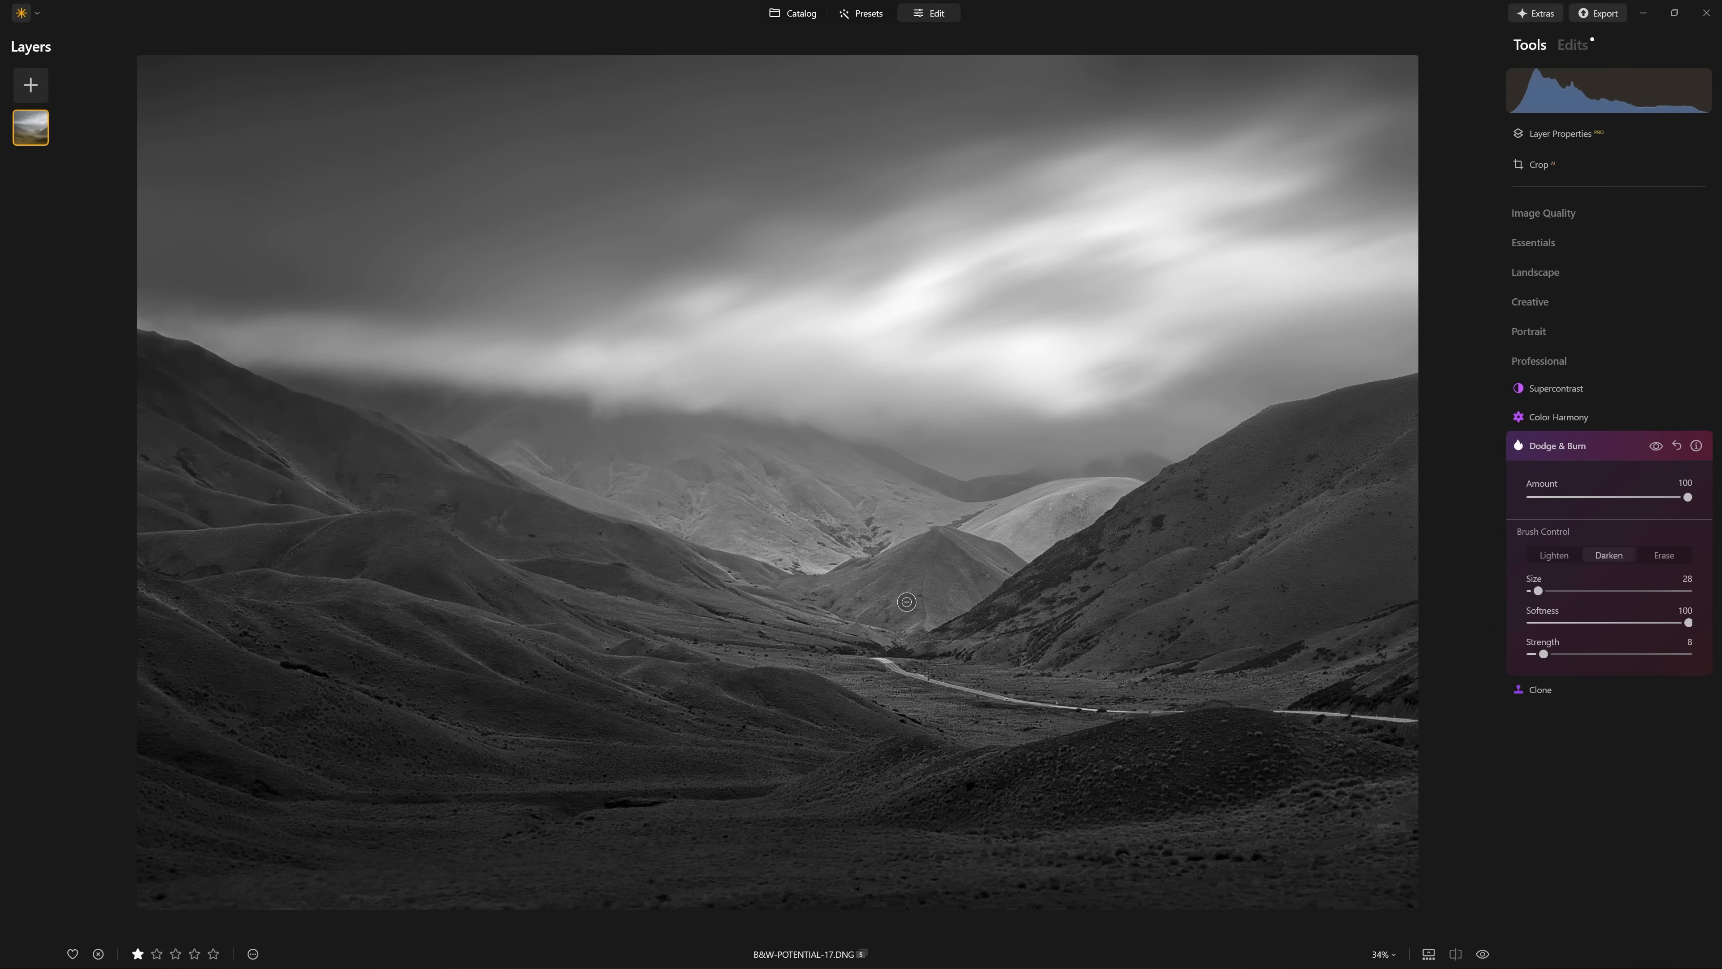
- Darken the left face of the central hill with a Size 52 brush and refine along its ridge at Size 22
key("bracketright")
key("bracketright")
mouse_move(905, 561)
left_mouse_down()
mouse_move(809, 592)
mouse_move(904, 581)
mouse_move(903, 610)
mouse_move(850, 589)
left_mouse_up()
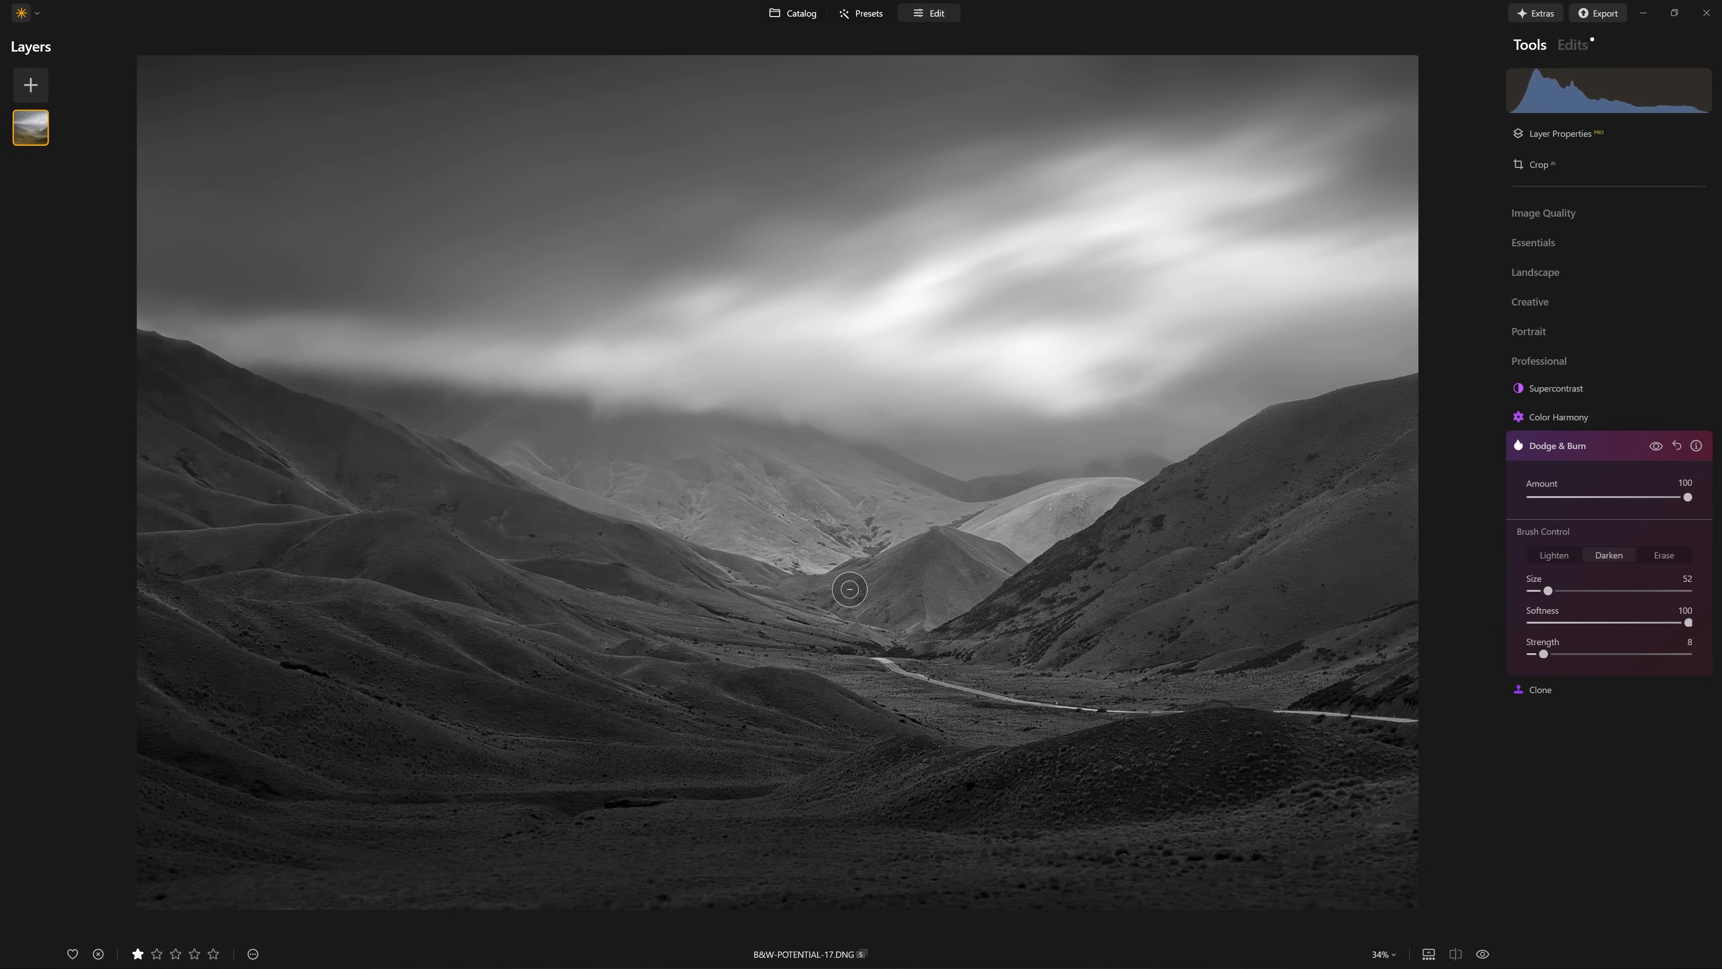
key("bracketleft")
key("bracketleft")
key("bracketleft")
key("bracketleft")
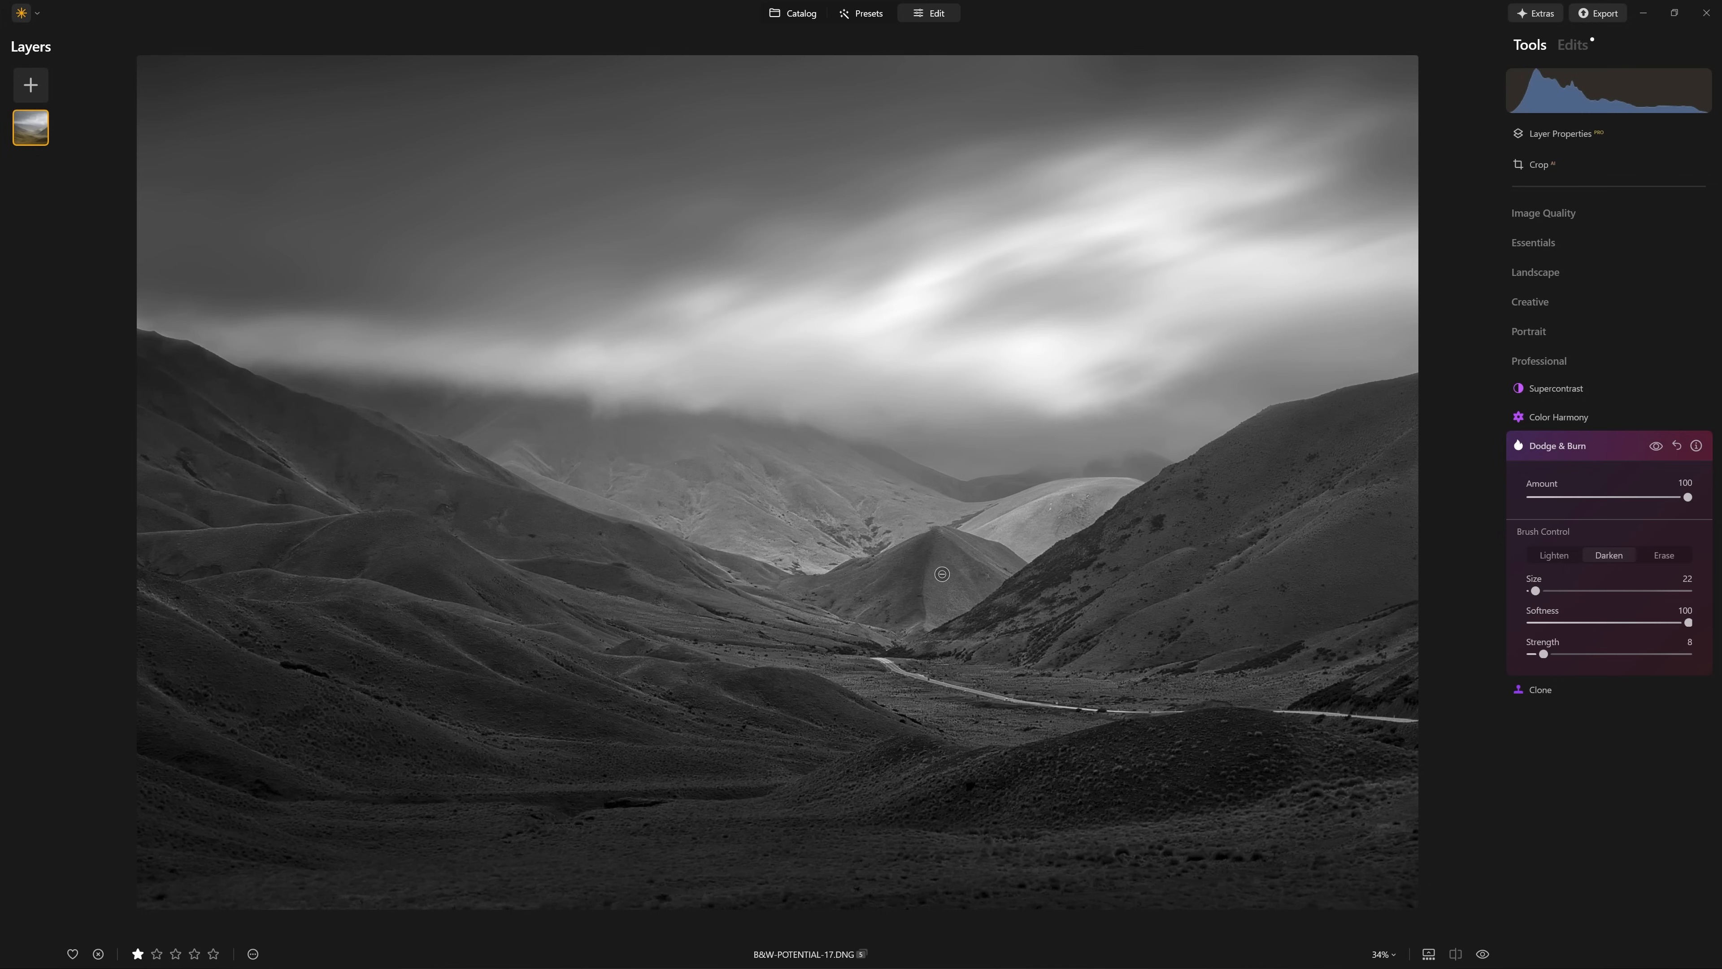
- Burn the left and distant mountain slopes with darkening brushes between Size 46 and 202 at Strength 8
key("bracketright")
key("bracketright")
key("bracketright")
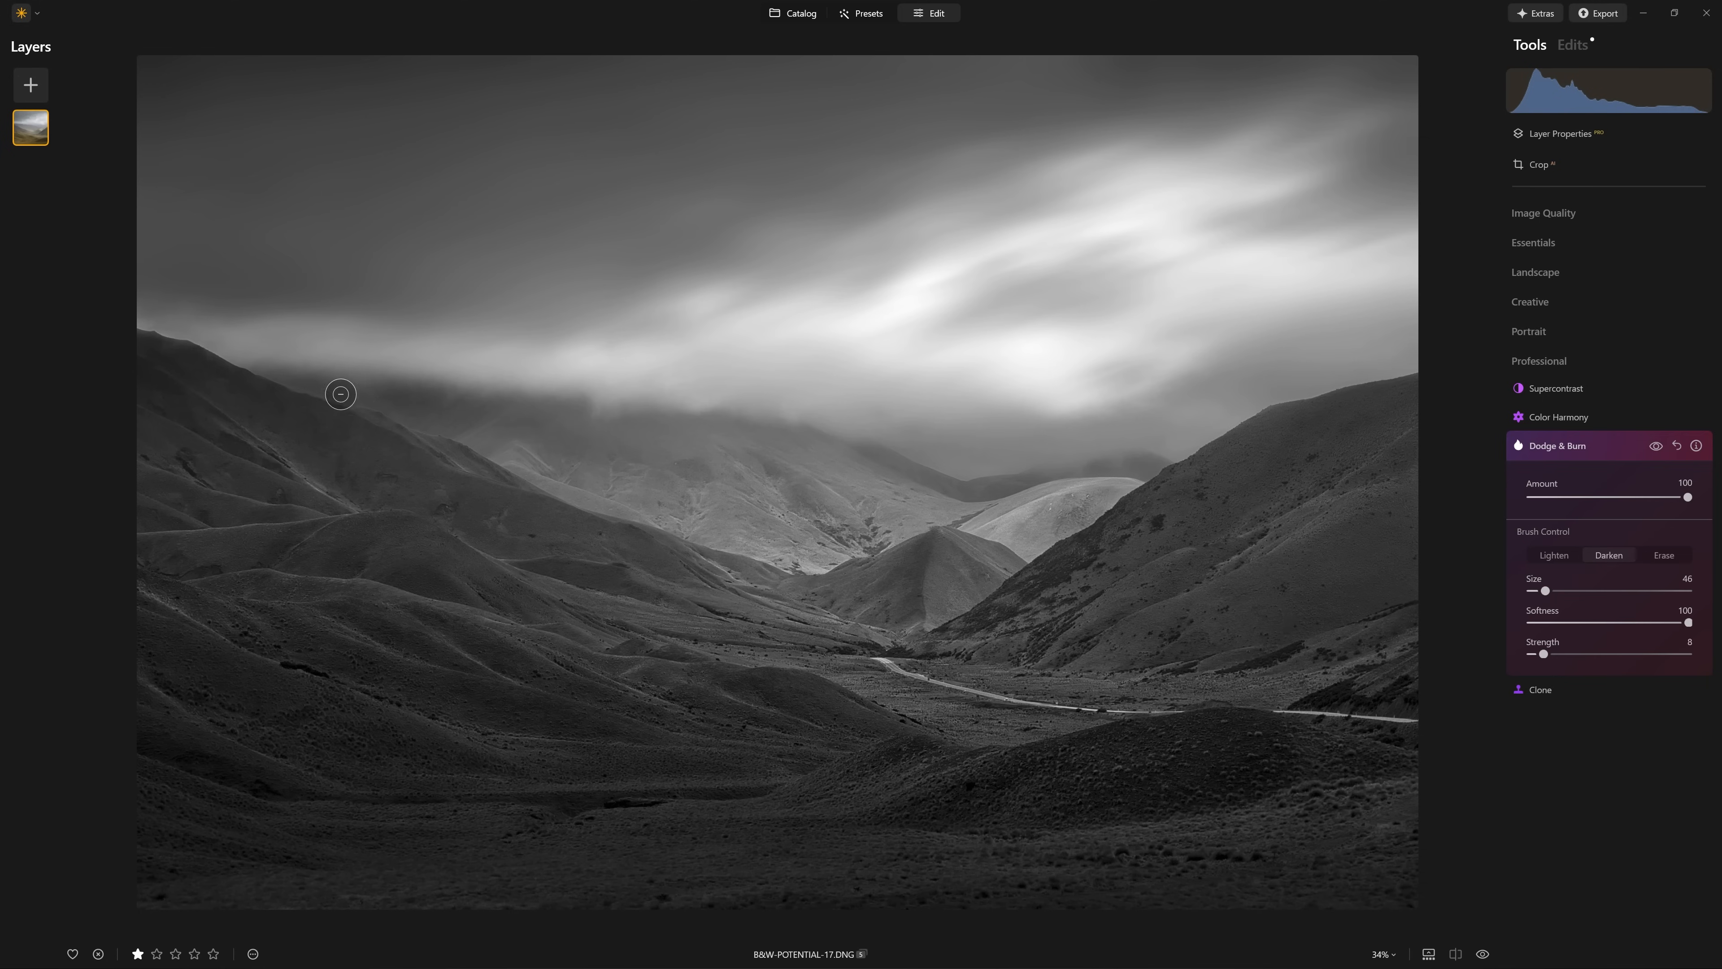
scroll(547, 426, "up", 11)
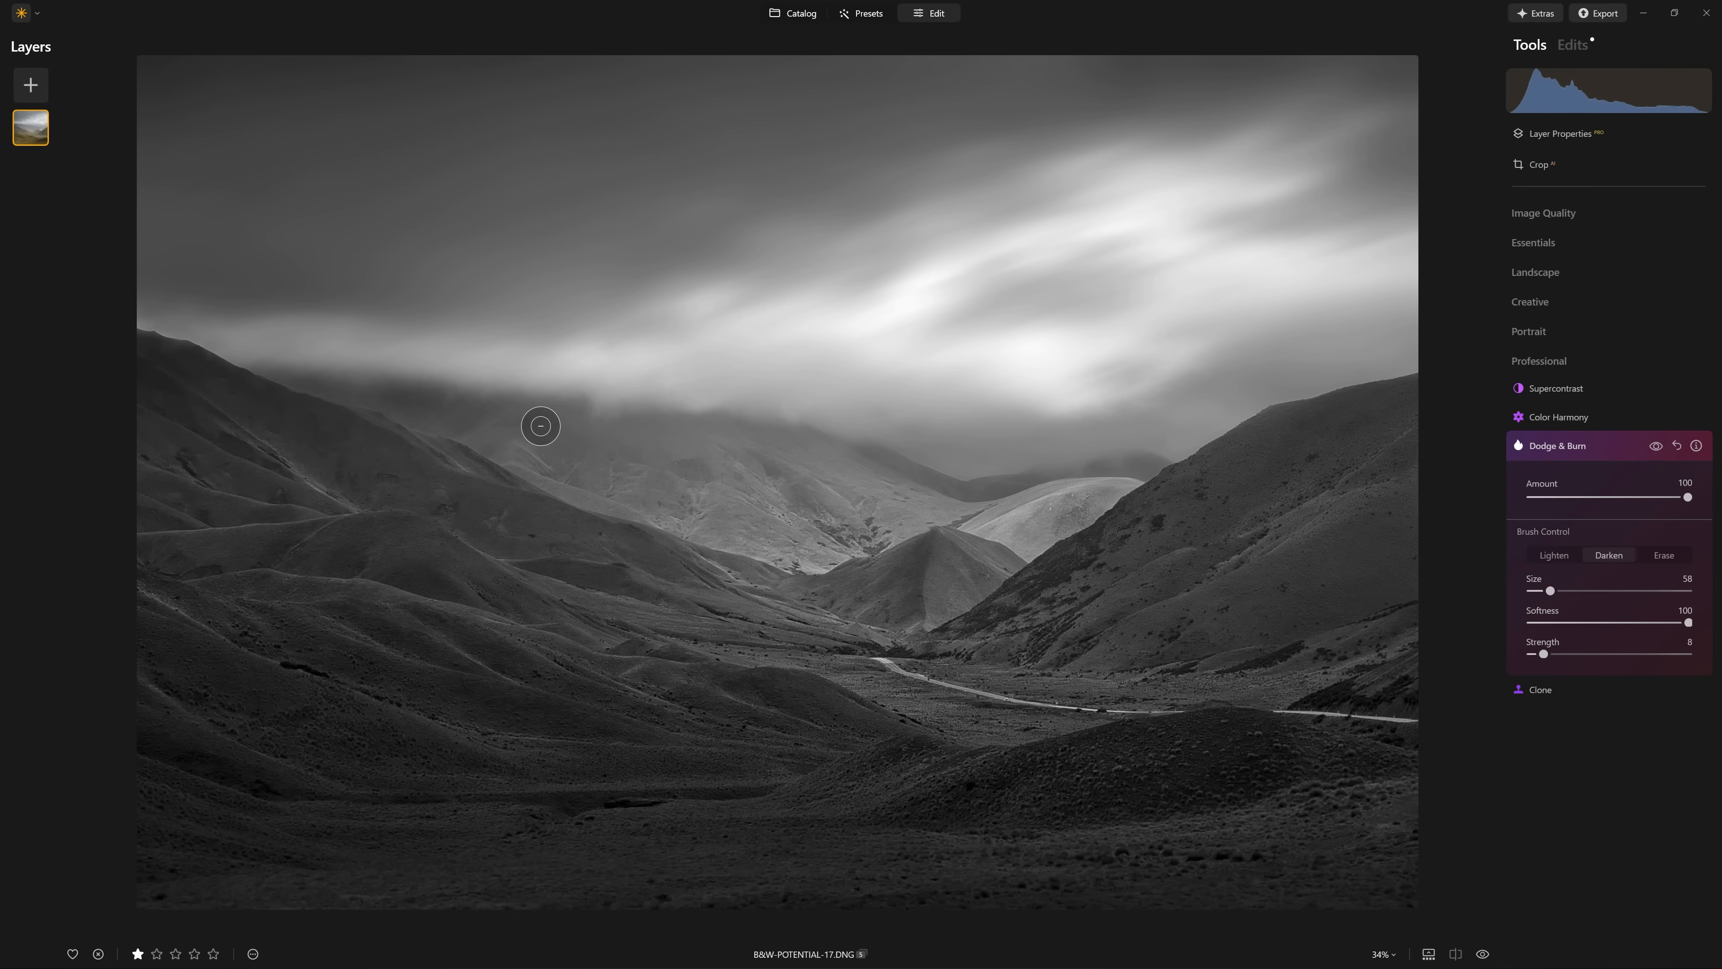
scroll(166, 469, "up", 9)
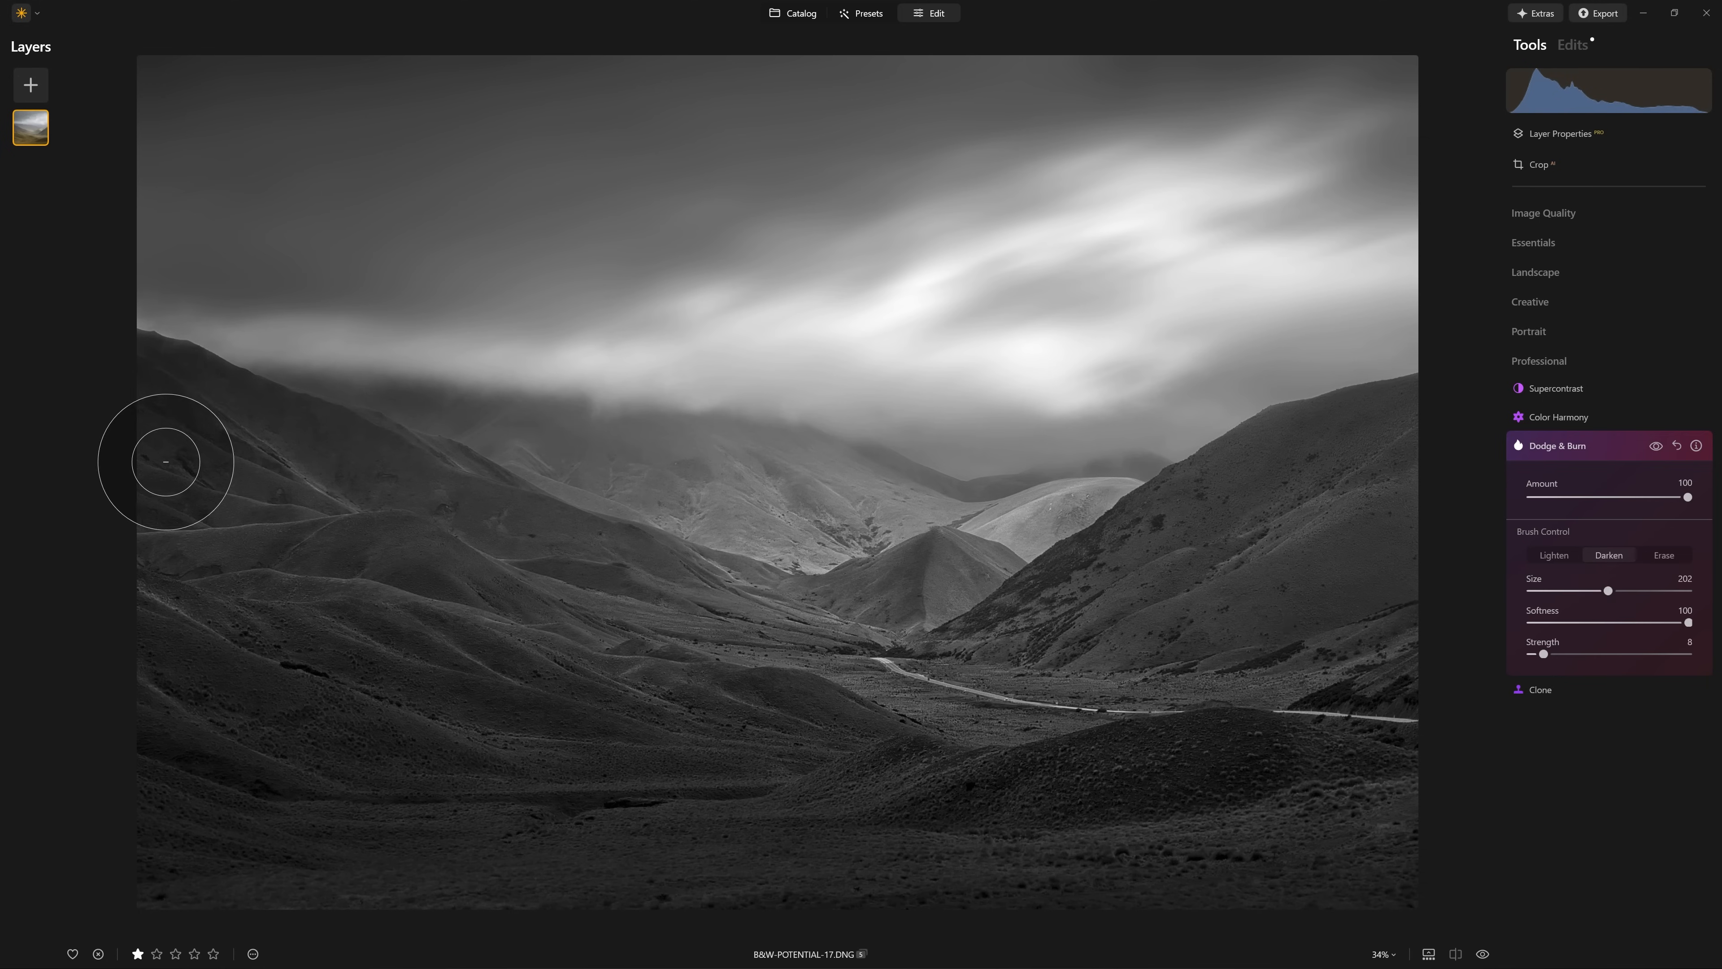
scroll(1037, 630, "down", 19)
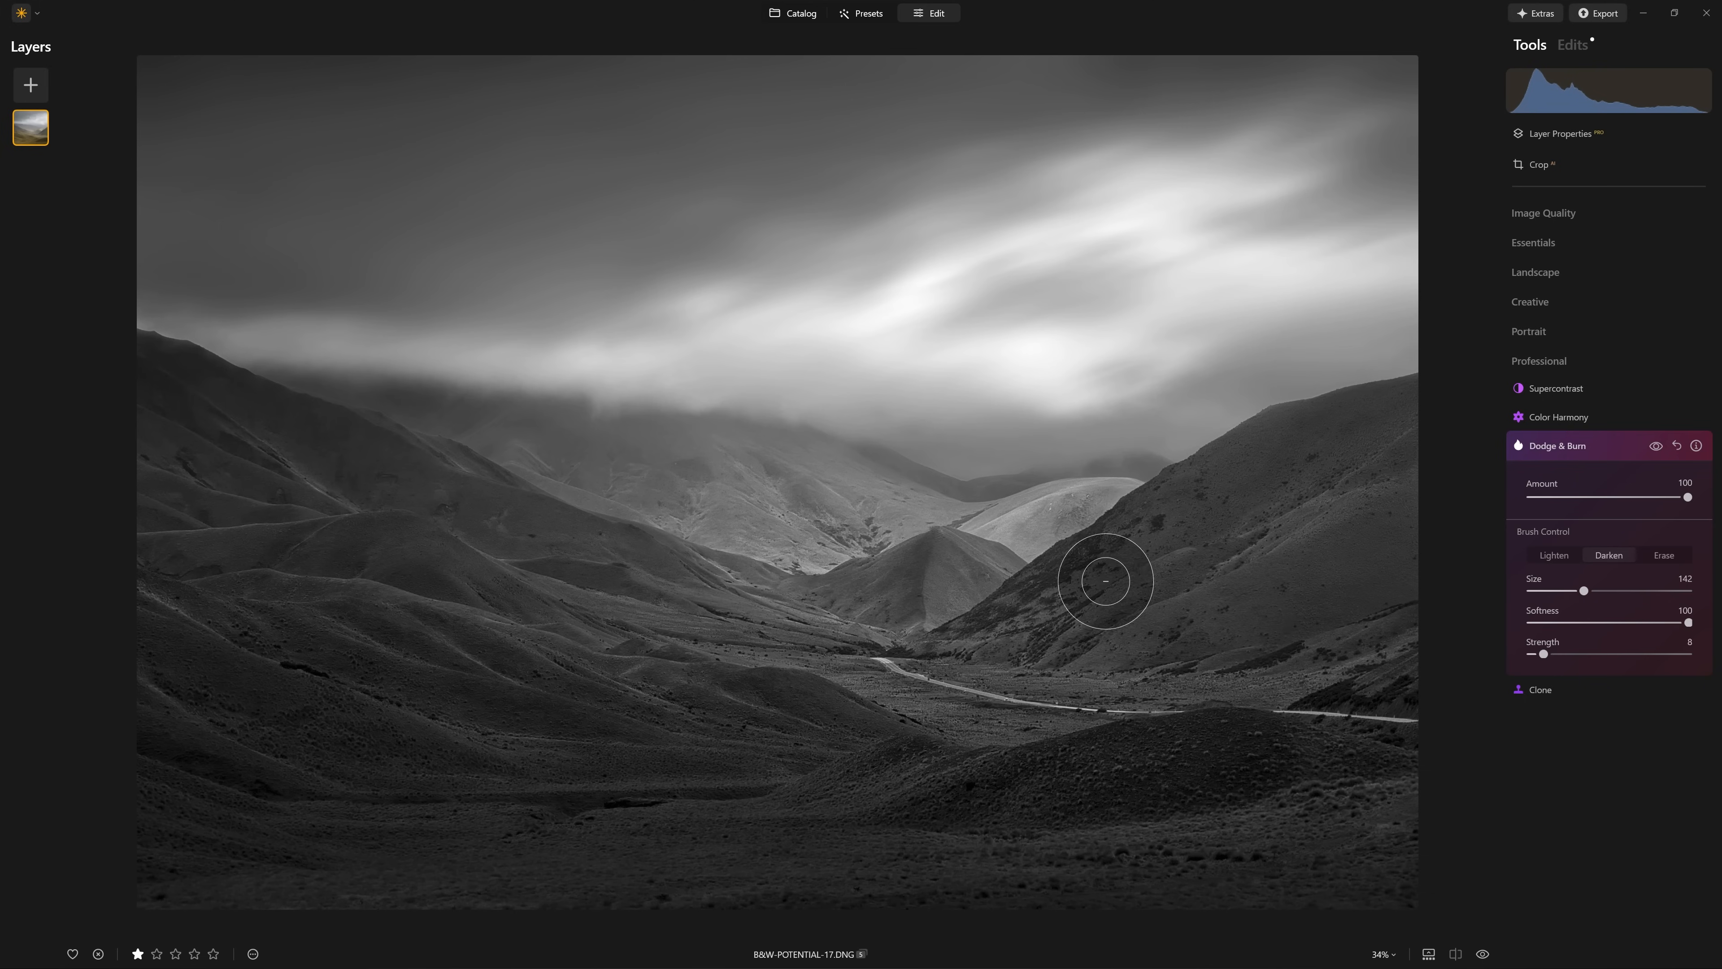
- Darken the right mountain slope with a Size 118 brush, and switch to a Size 10 erasing brush for touch-ups
scroll(1020, 641, "up", 5)
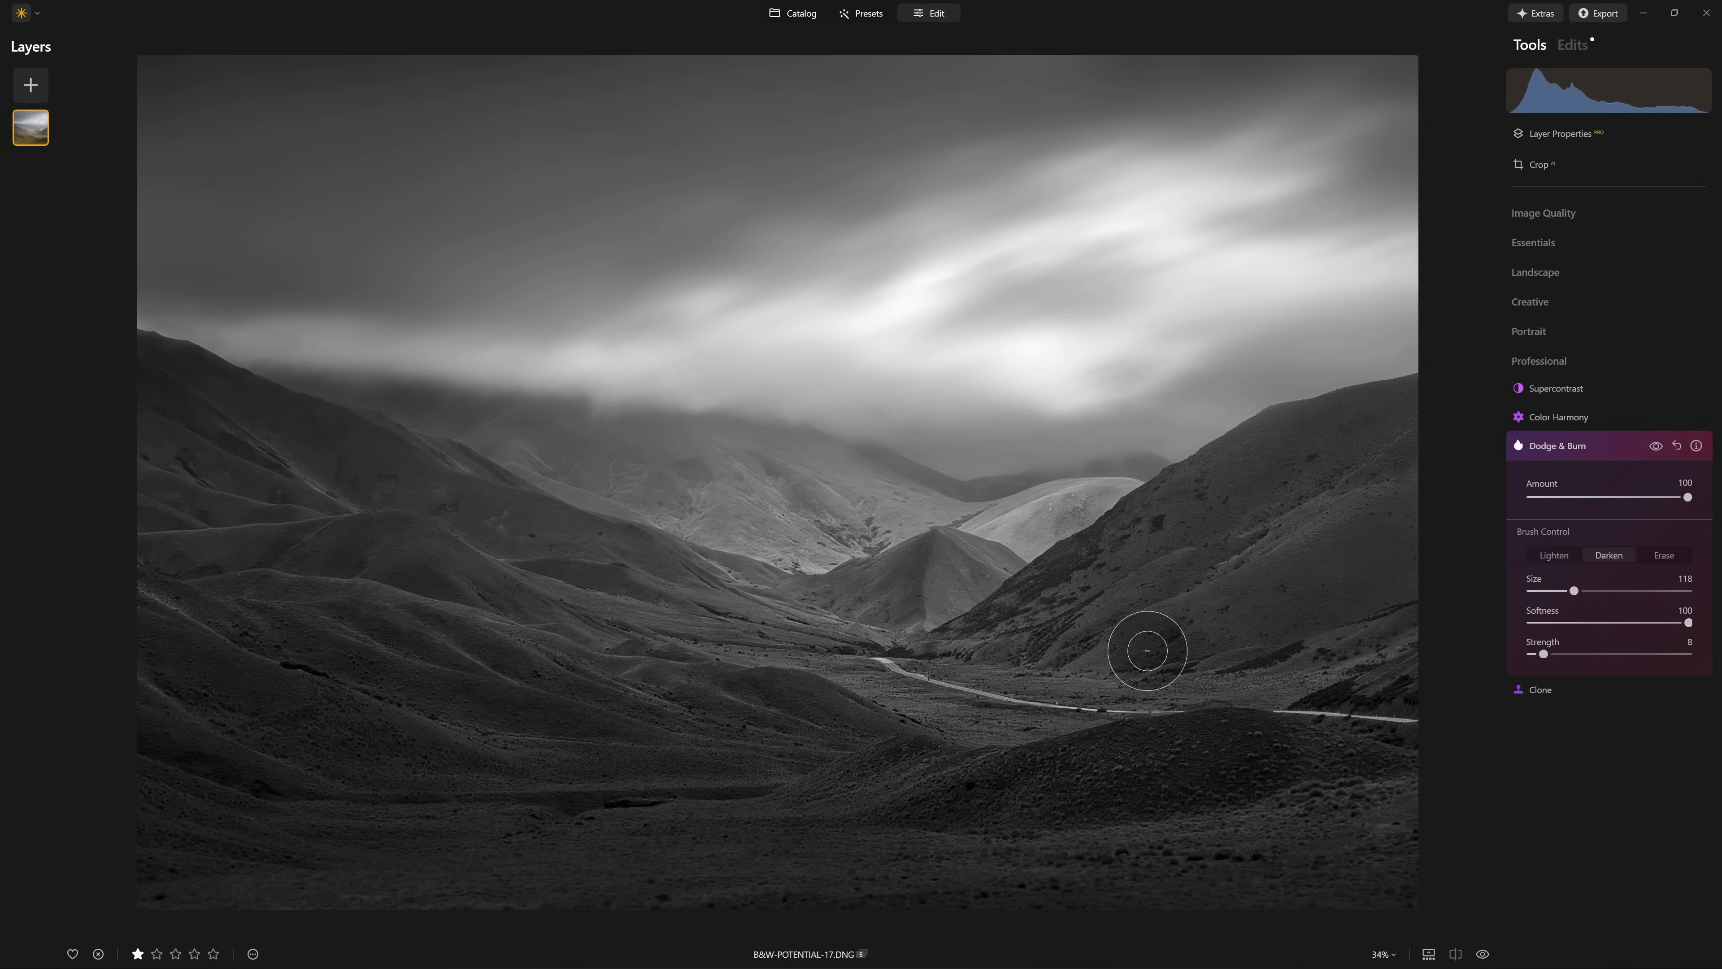
scroll(961, 519, "down", 1)
left_click(1663, 555)
scroll(963, 536, "down", 8)
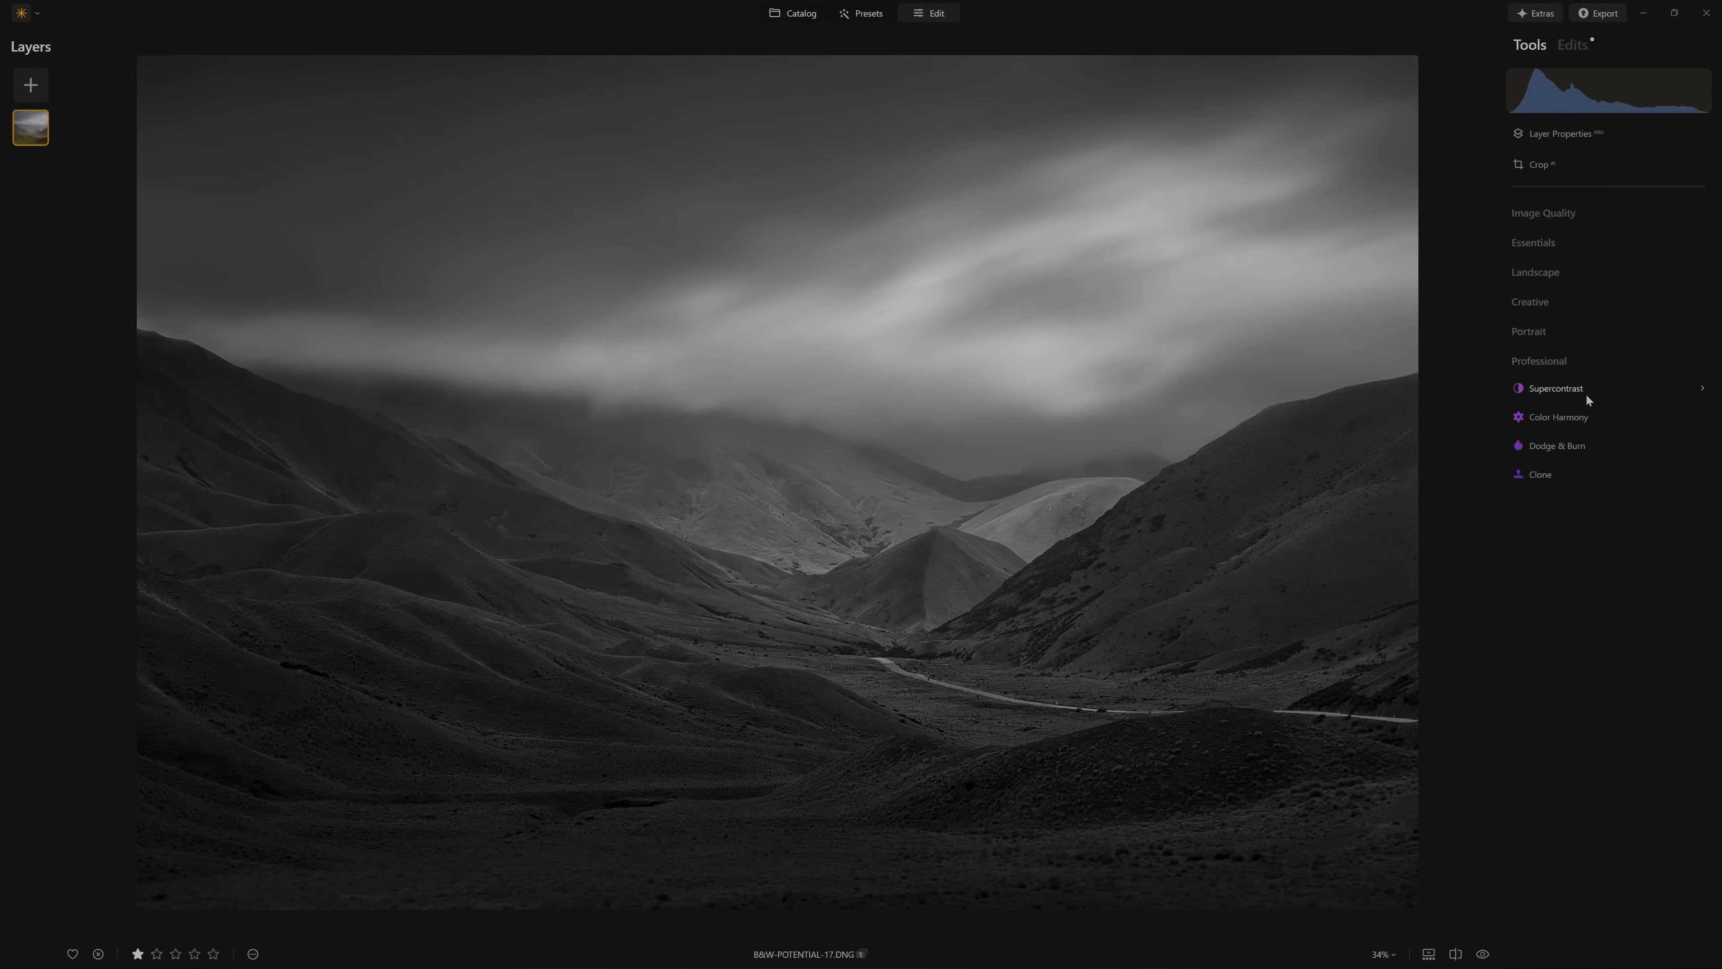
- Start a new Dodge & Burn edit in Lighten mode with Size 28, and undo a test stroke down the central hill's ridge
left_click(1557, 445)
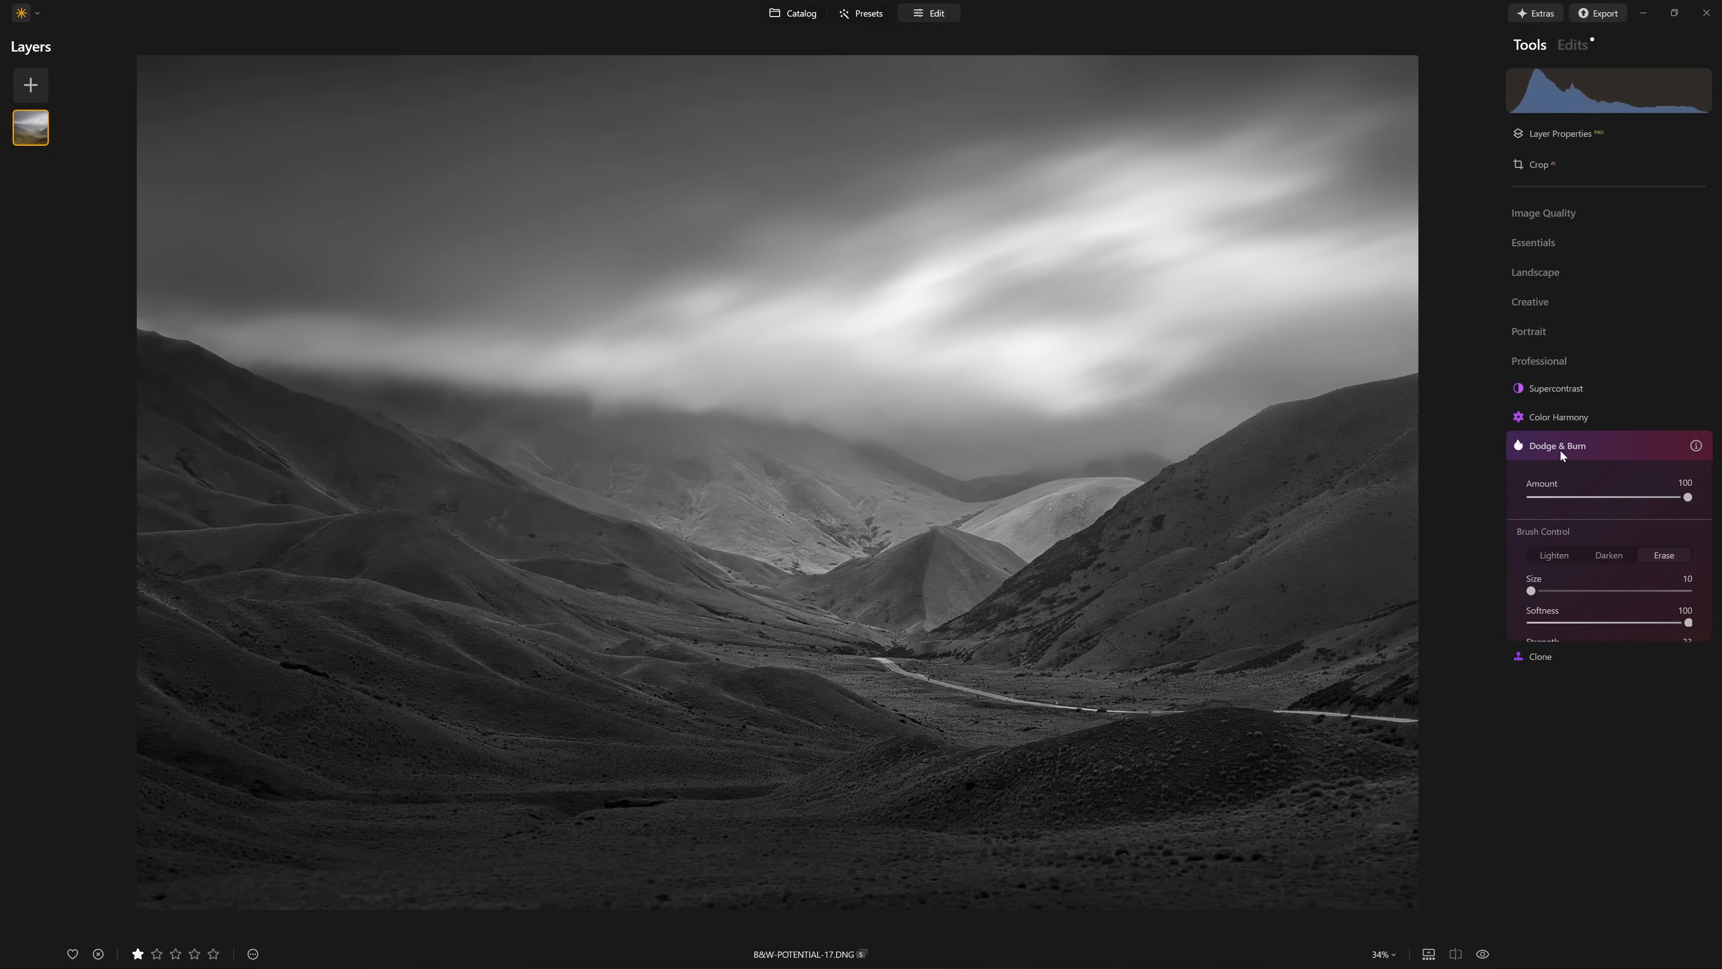
left_click(1554, 556)
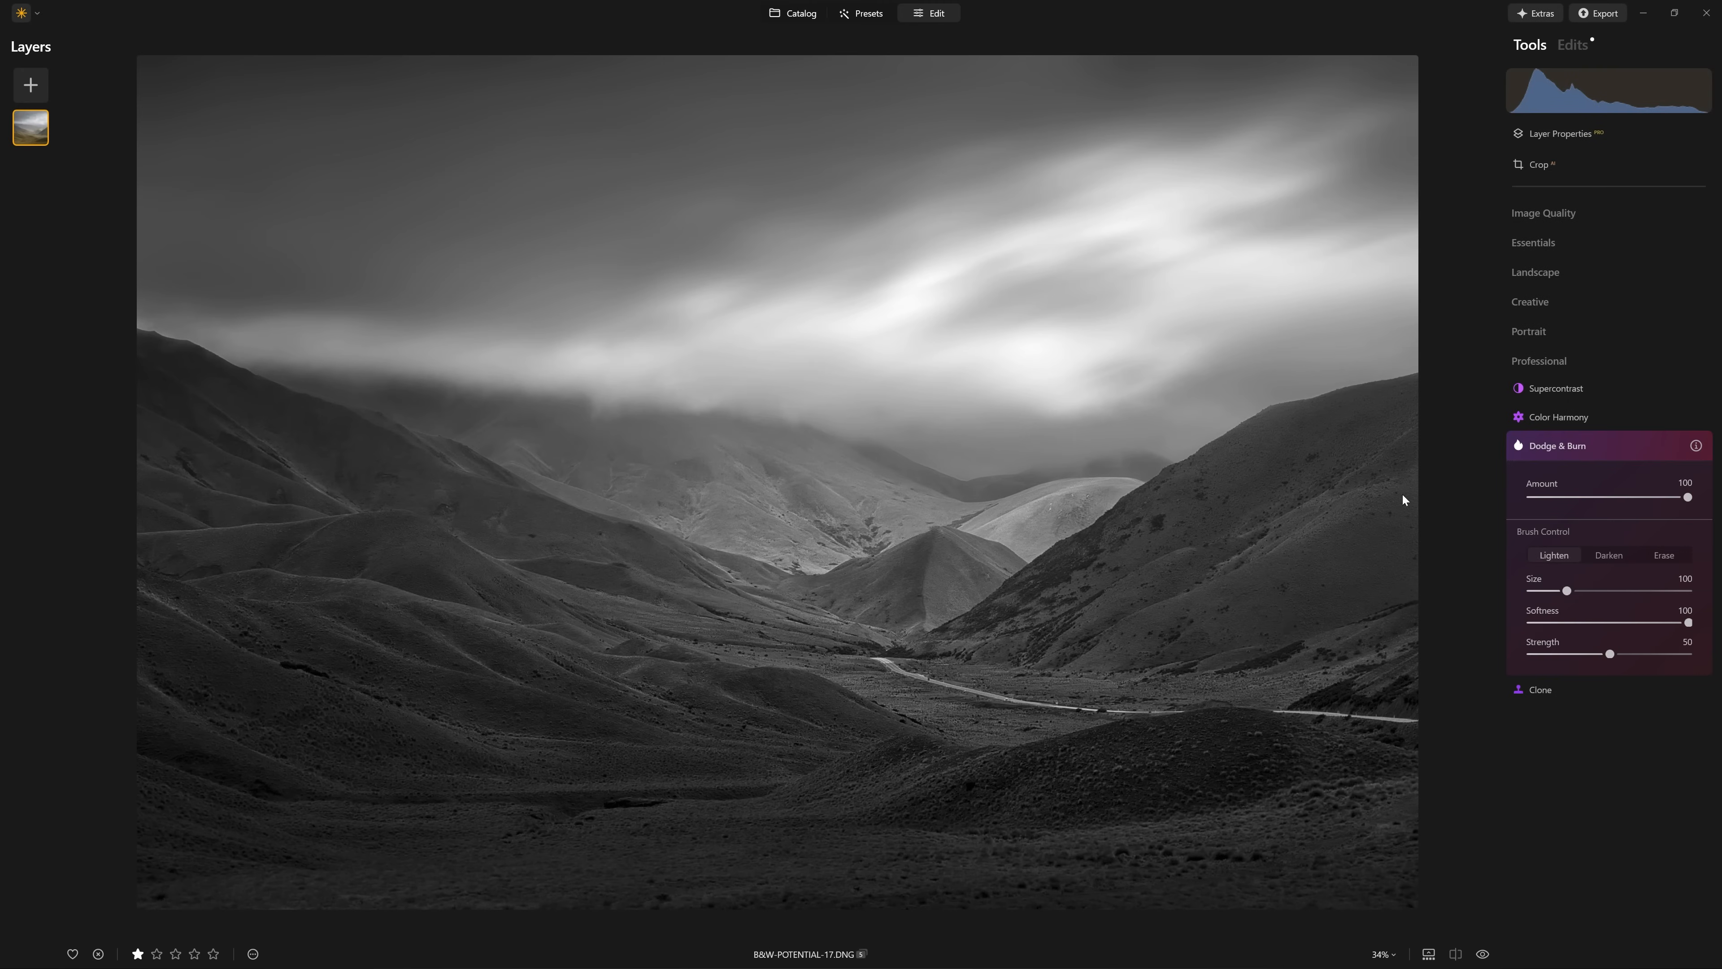
scroll(961, 538, "up", 5)
scroll(959, 536, "down", 11)
scroll(959, 537, "down", 2)
left_click_drag(943, 531, 933, 617)
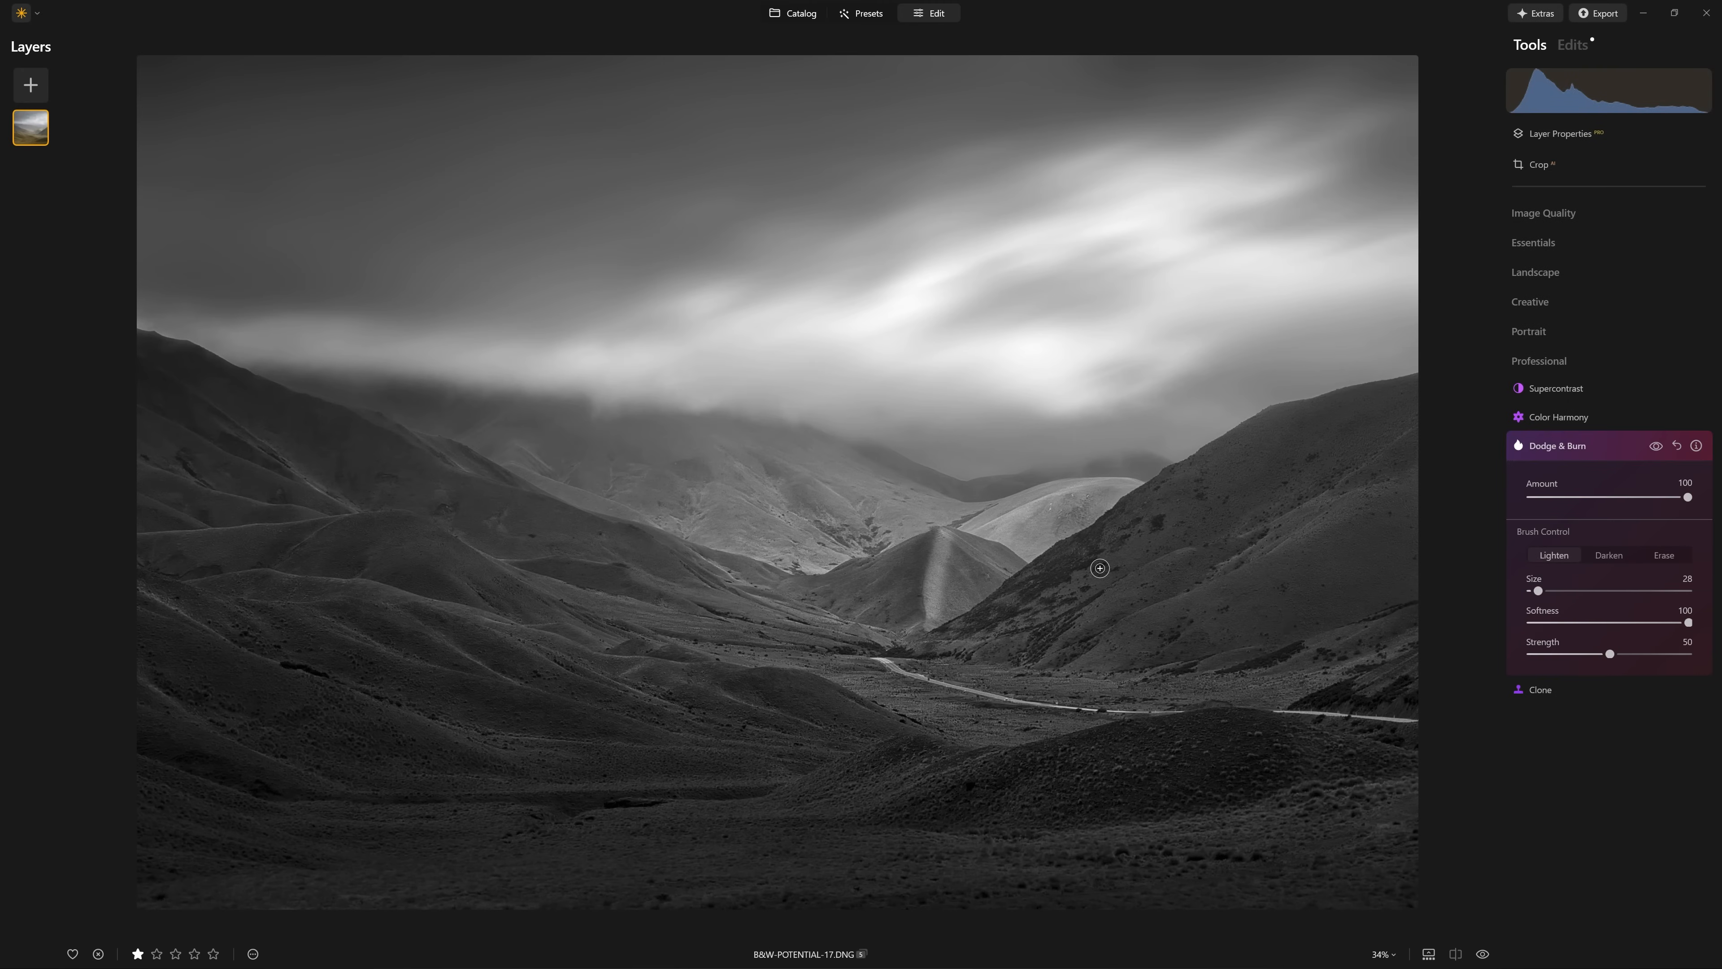
key("ctrl+z")
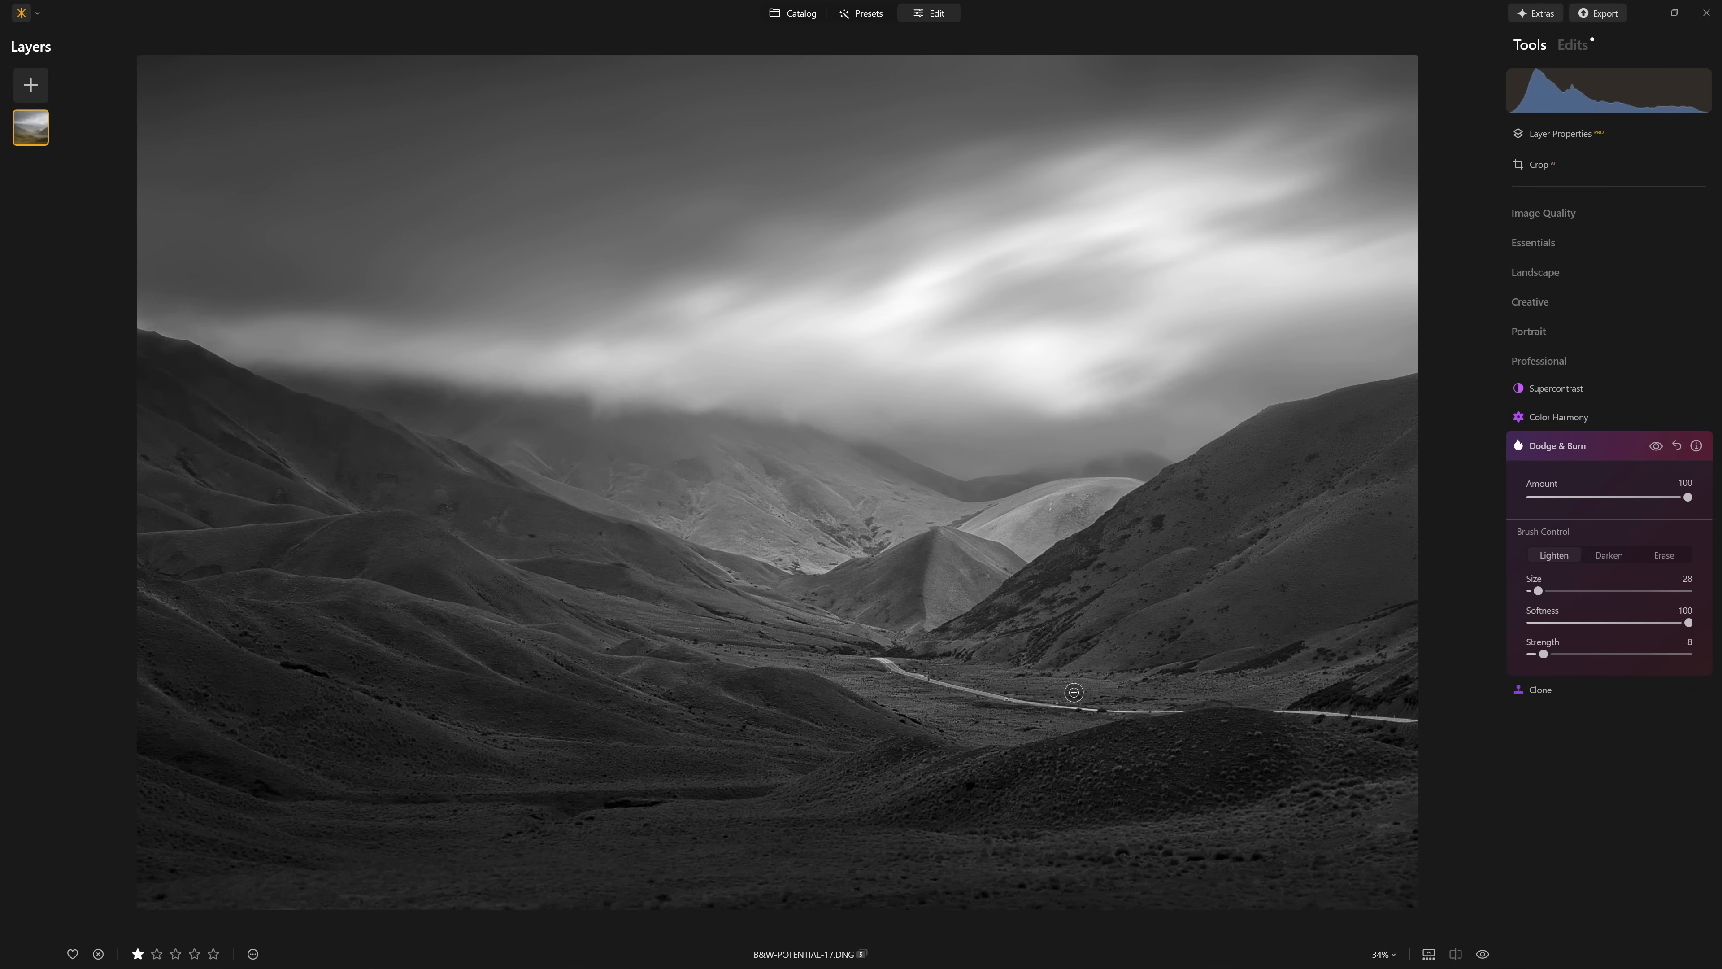
- Dodge the highlights around the central hill and valley with a lightening brush at Strength 8, going down to Size 16
key("]")
key("]")
key("]")
key("]")
key("]")
key("]")
key("[")
key("[")
key("[")
key("[")
key("[")
key("[")
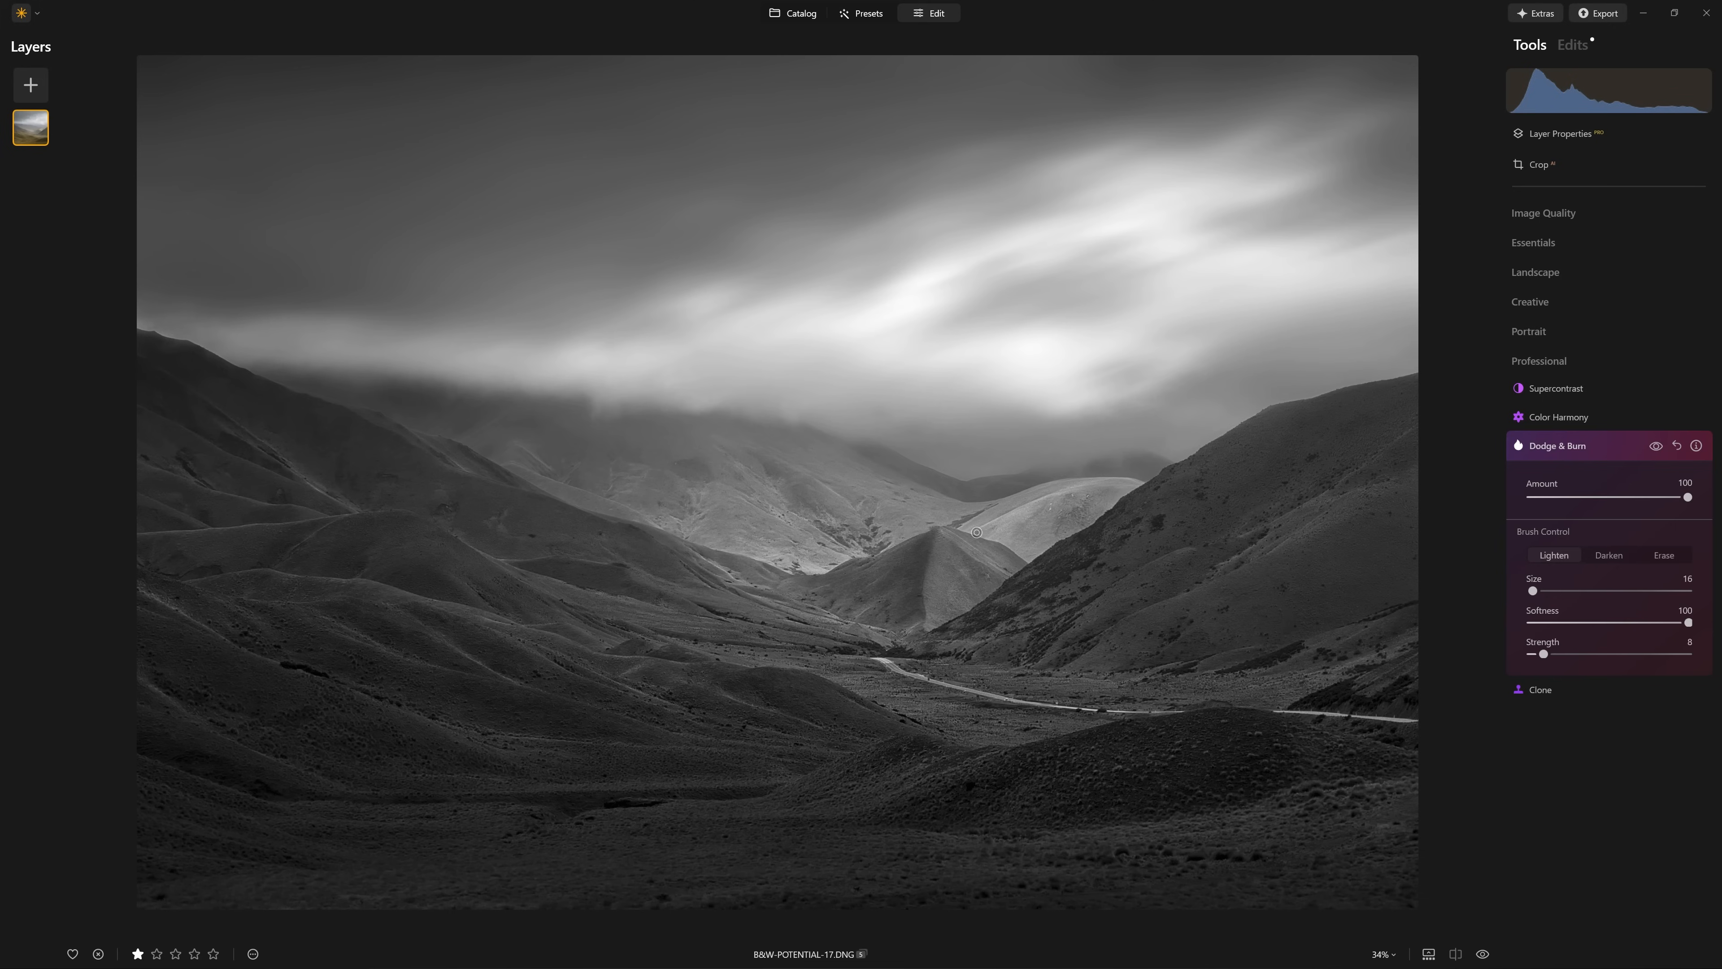
- Lighten the central hill's right face with a Size 64 brush and the ground around the road at Size 52 and 40
key("]")
key("]")
key("]")
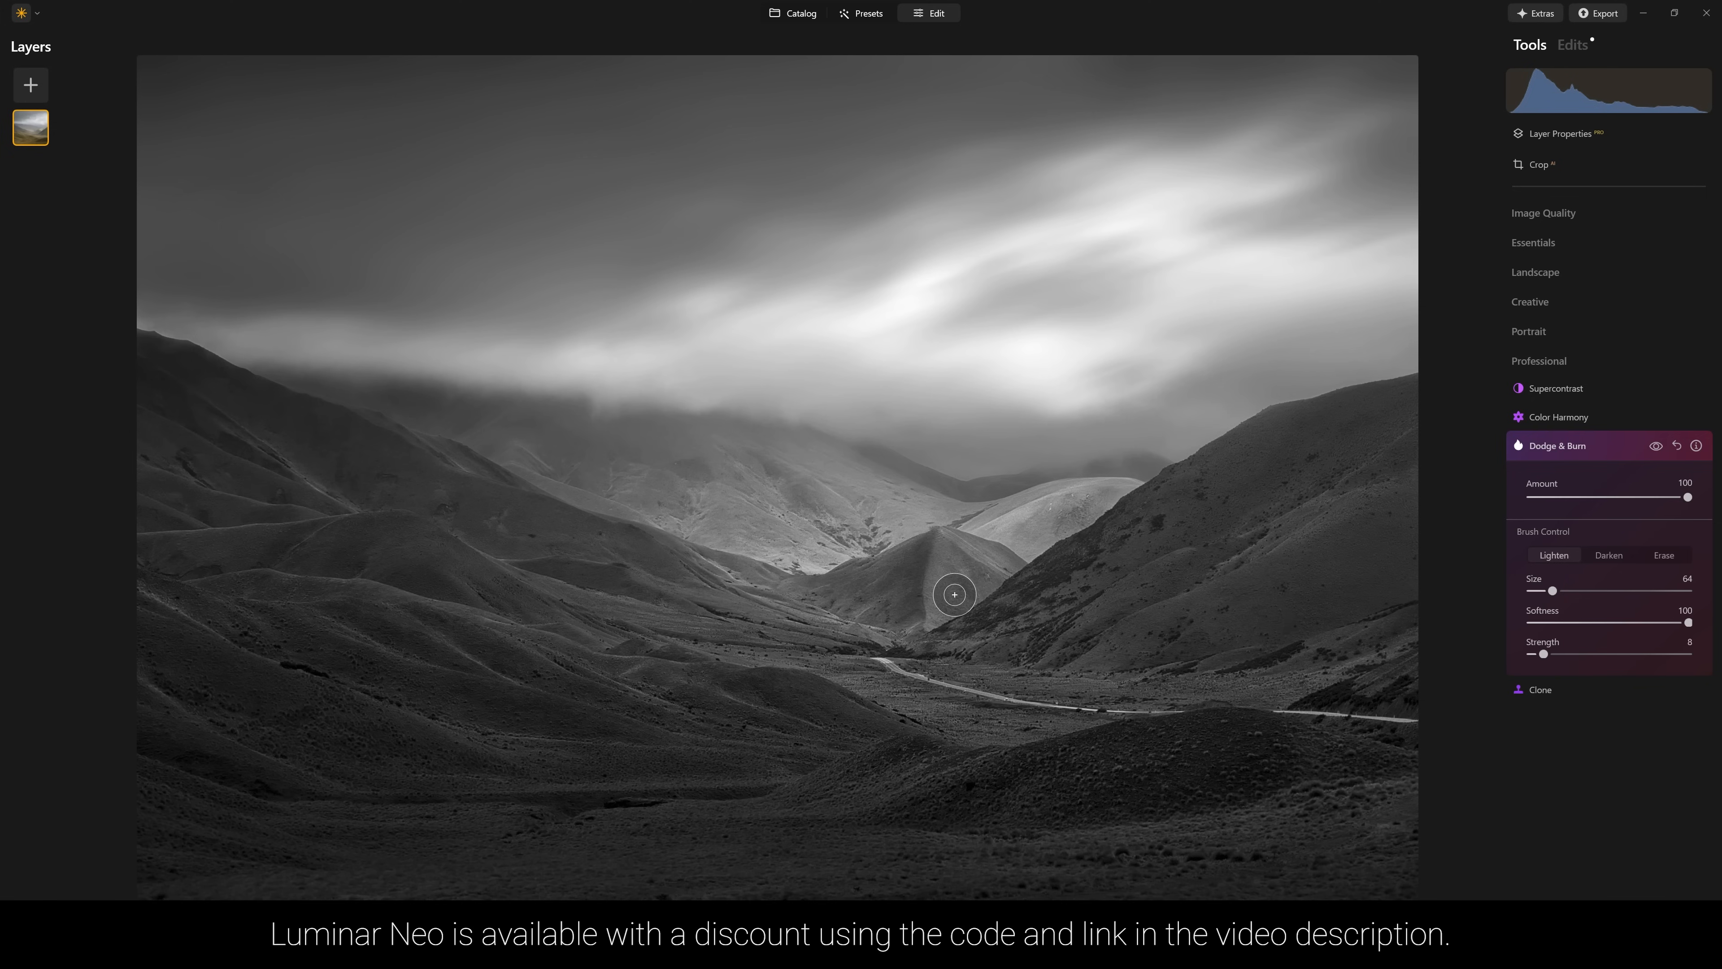
key("bracketleft")
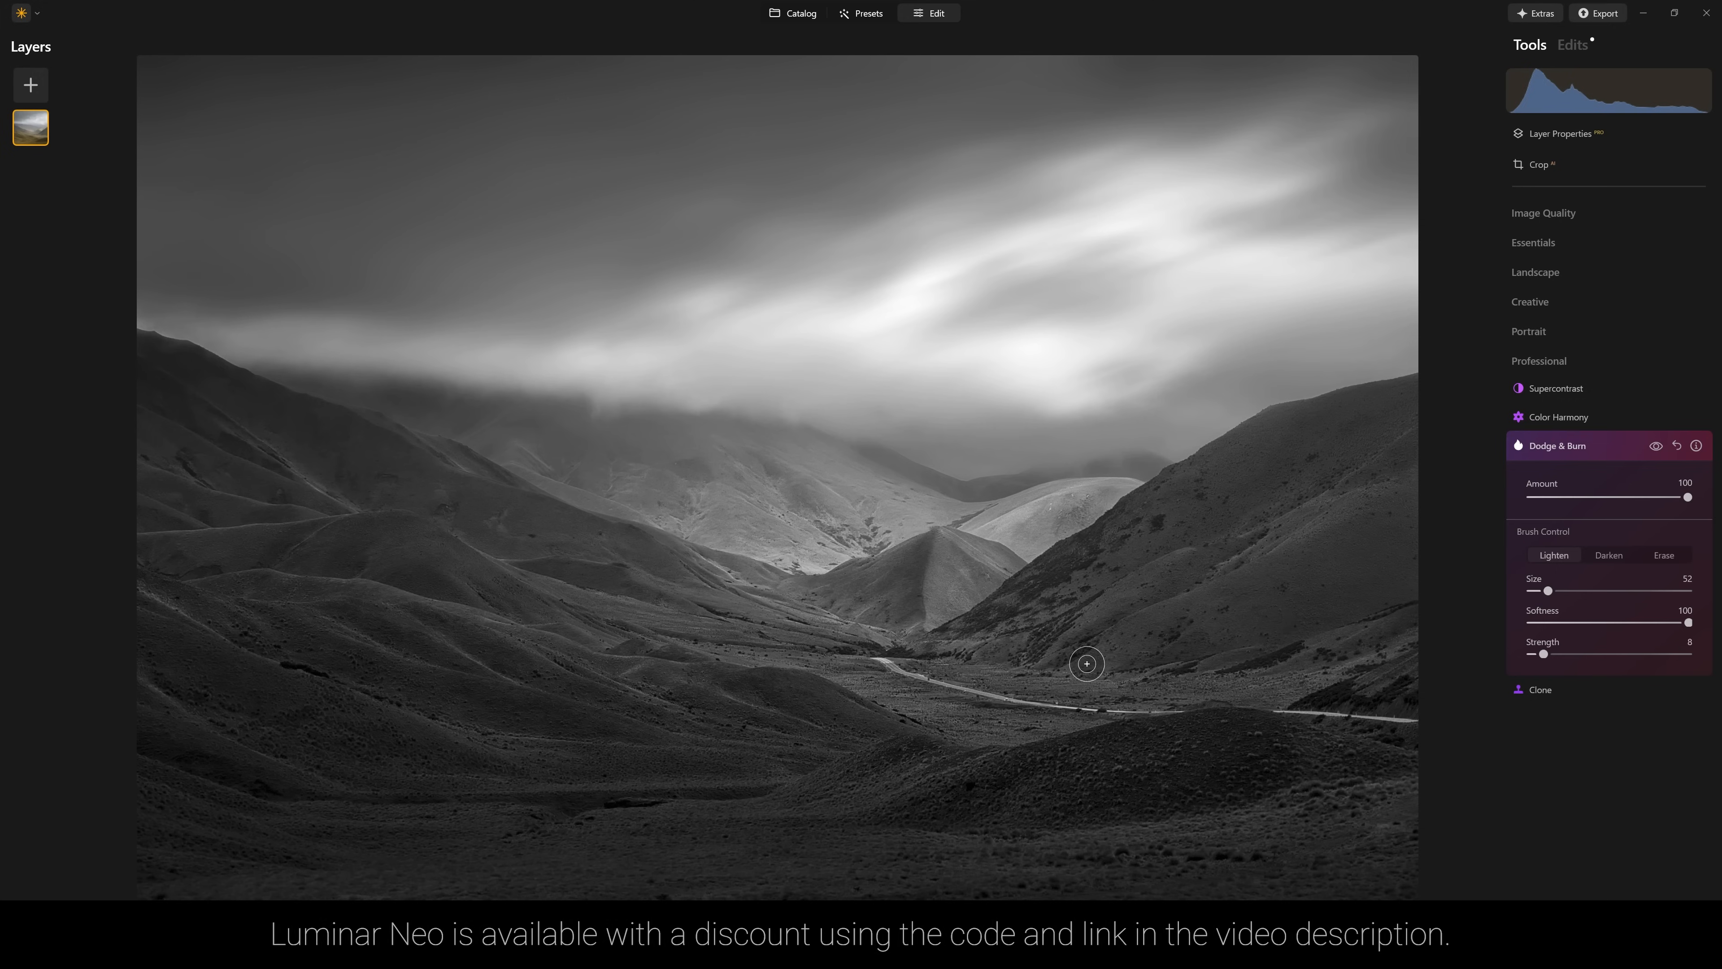
key("bracketleft")
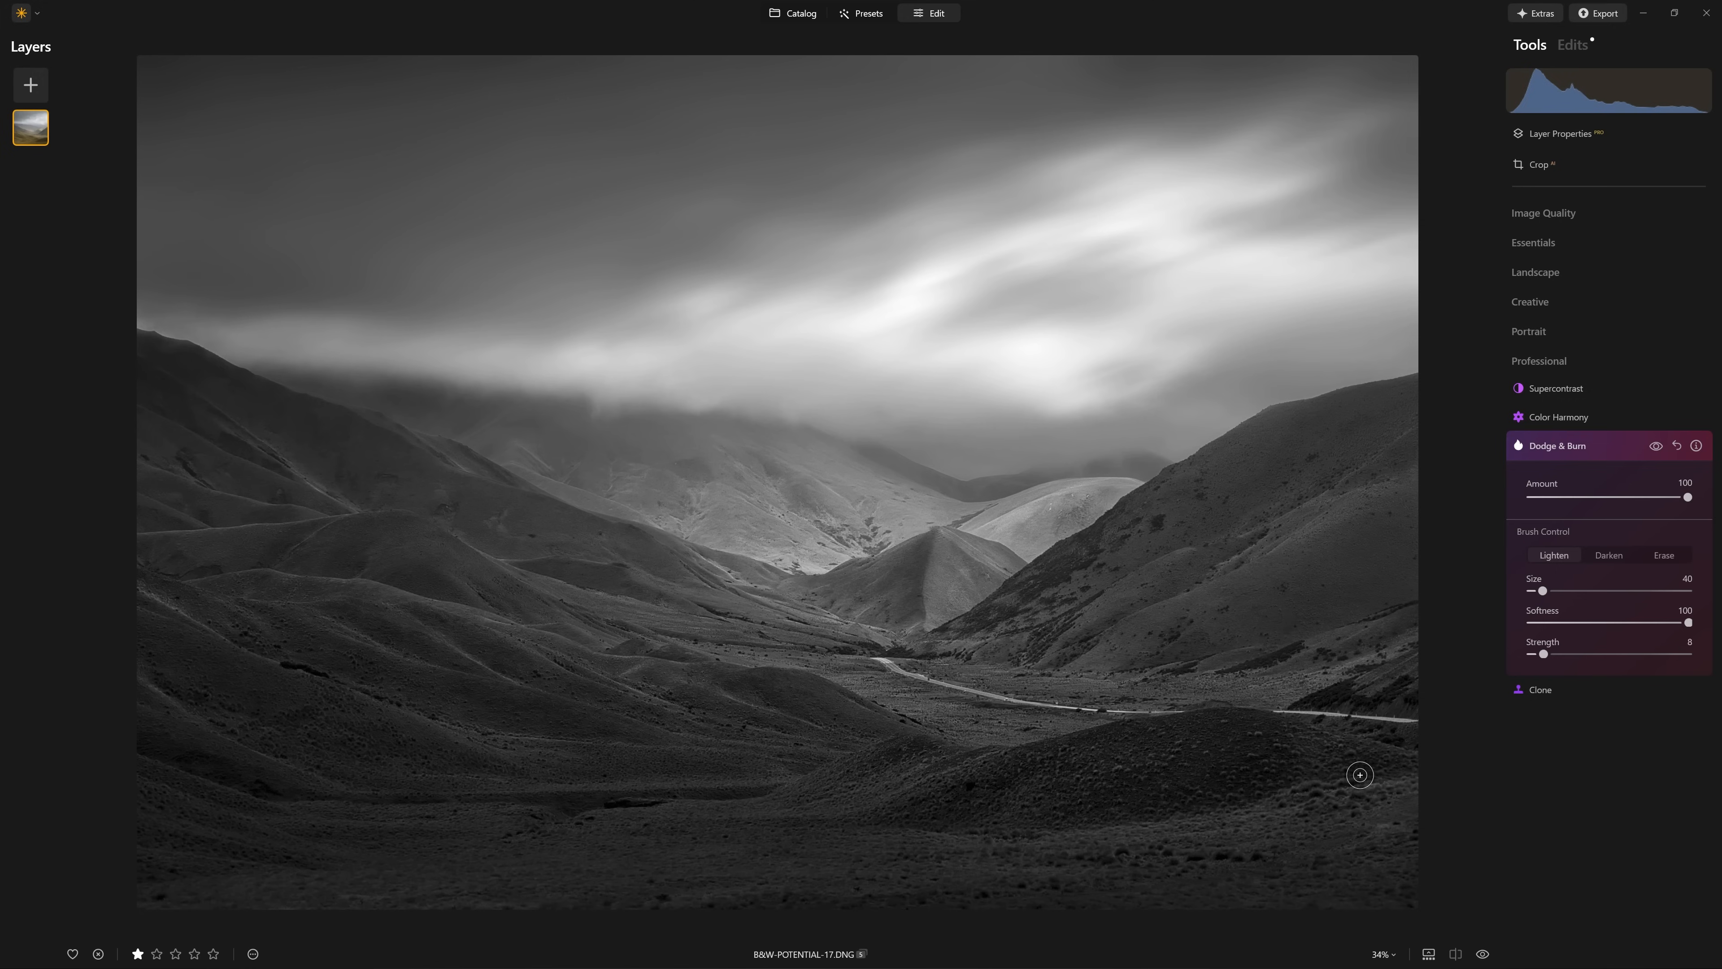
- Lighten the highlights of the left hills and the foreground mound at Strength 8, resizing the brush down to Size 34
key("bracketright")
key("bracketright")
key("bracketright")
key("bracketright")
key("bracketright")
key("bracketleft")
key("bracketleft")
key("bracketleft")
key("bracketleft")
key("bracketleft")
key("bracketleft")
key("bracketleft")
key("bracketleft")
scroll(1035, 754, "up", 4)
scroll(757, 601, "down", 3)
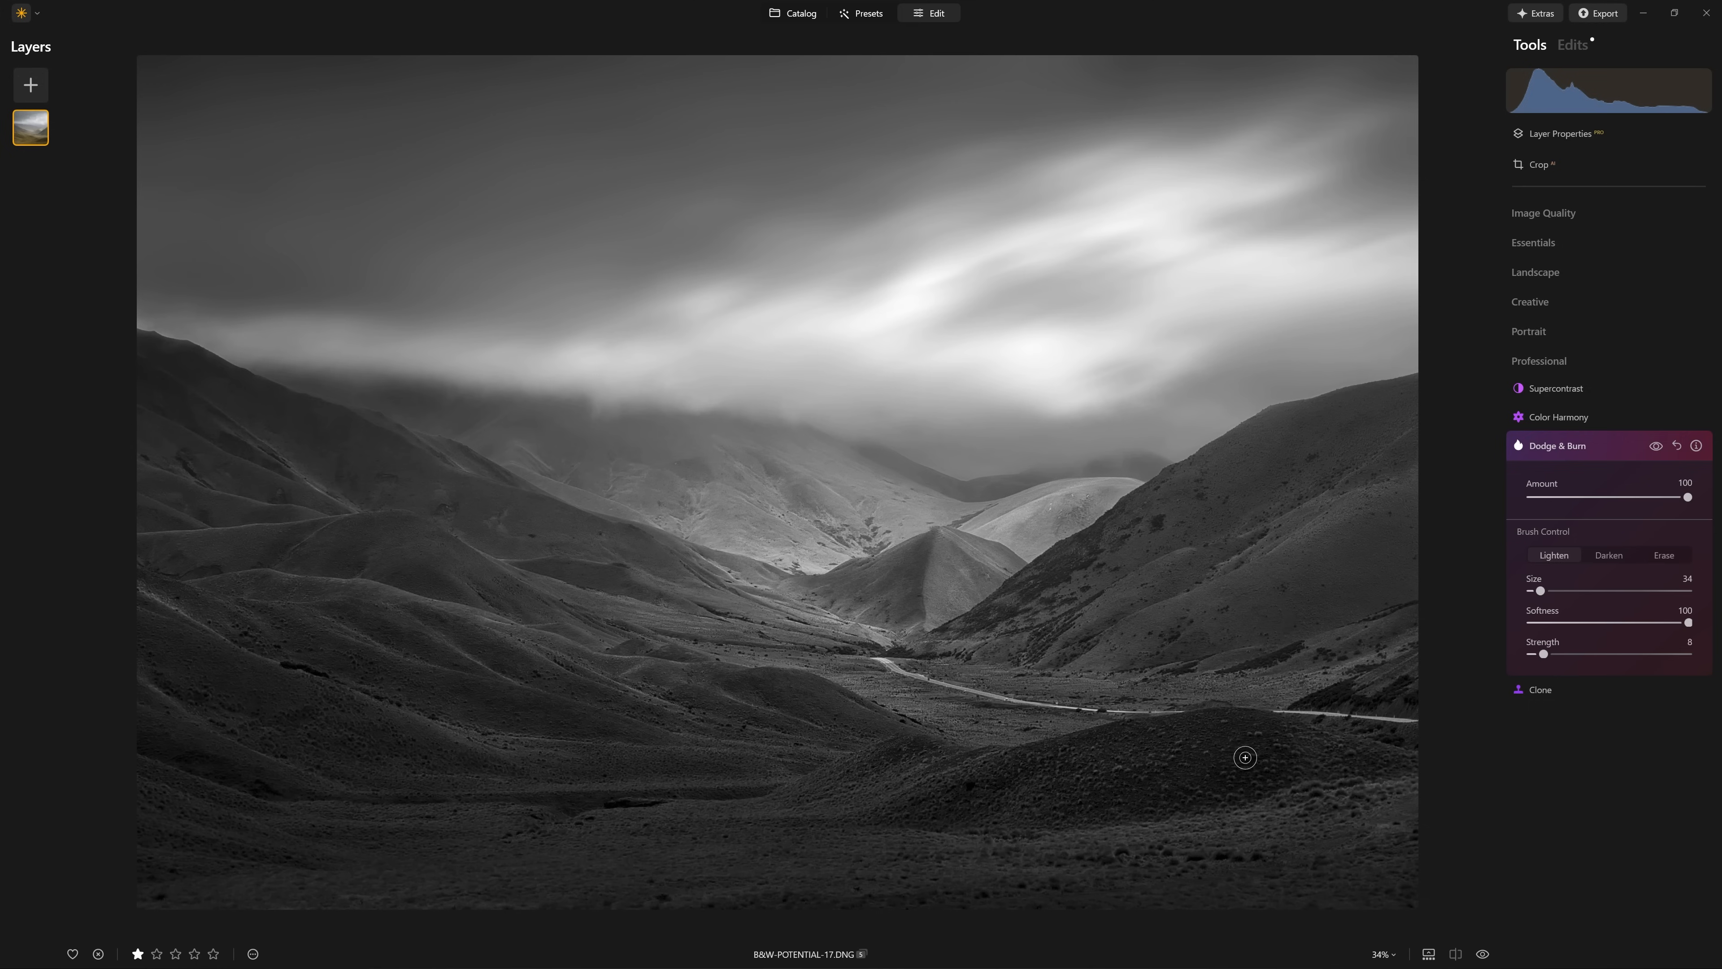
key("bracketleft")
key("bracketleft")
- Compare the photo repeatedly with and without the Dodge & Burn lightening
left_click(1663, 451)
left_click(1662, 450)
left_click(1662, 451)
left_click(1662, 450)
left_click(1662, 450)
left_click(1662, 450)
left_click(1662, 450)
left_click(1662, 450)
- Continue lightening the hills with the Dodge & Burn brush at Strength 8, resizing it between Size 34 and 118
scroll(824, 529, "up", 6)
scroll(669, 584, "down", 3)
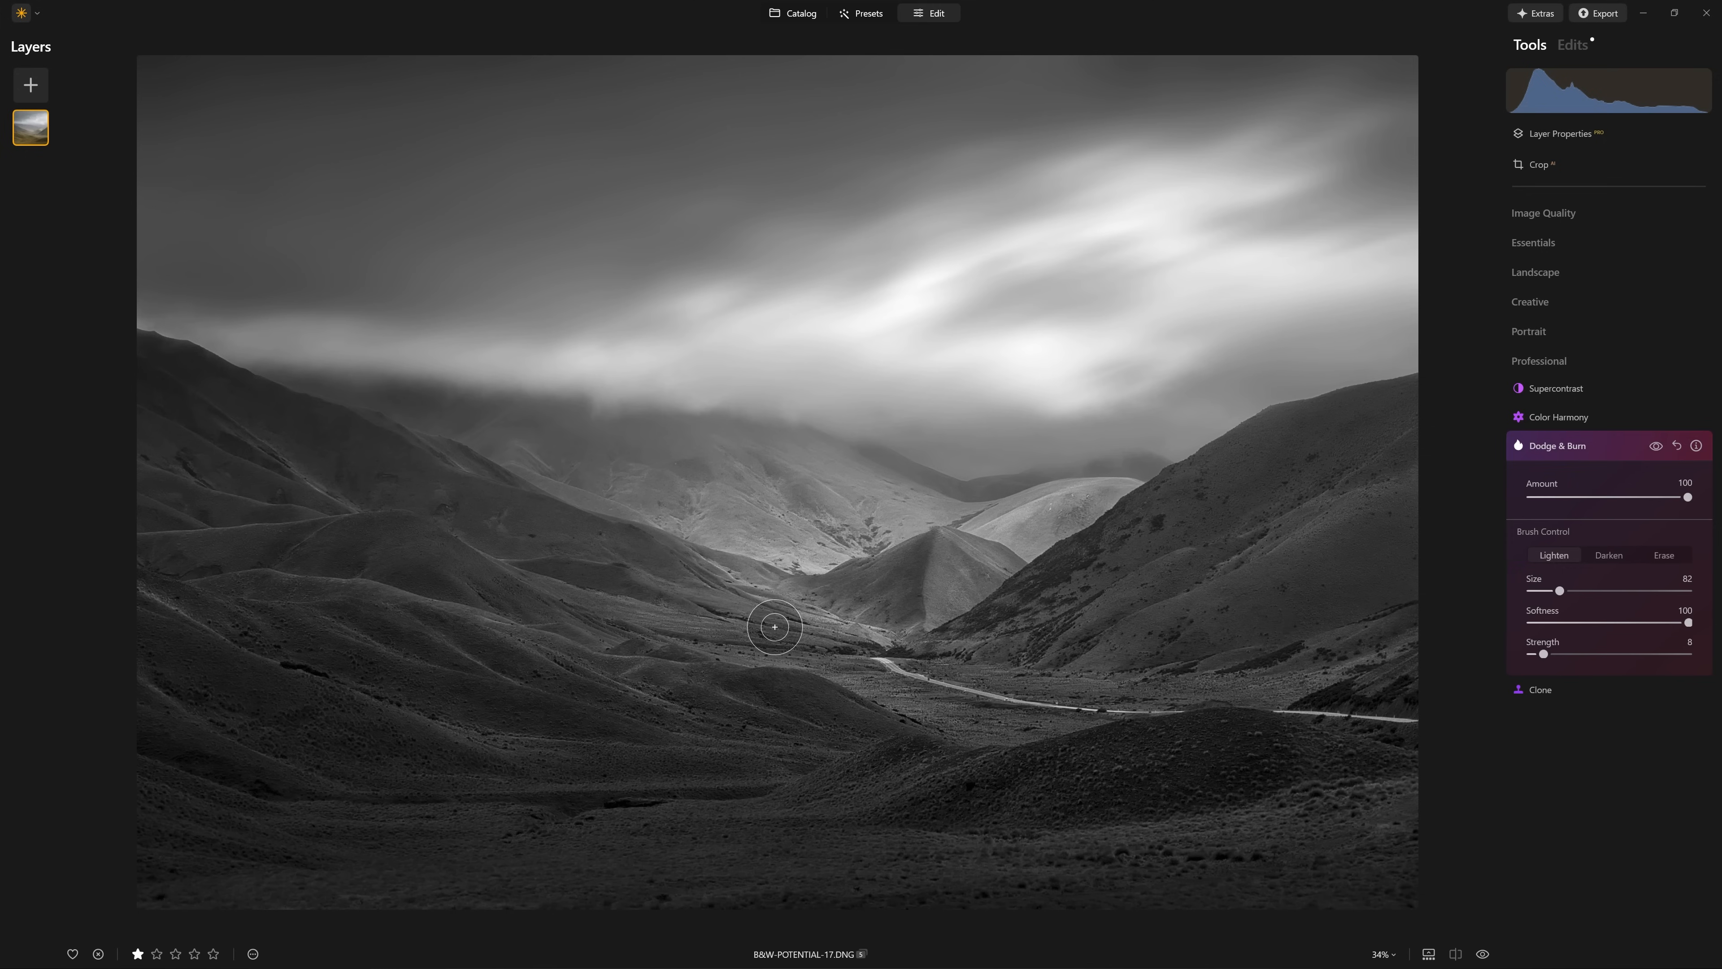
scroll(564, 579, "down", 2)
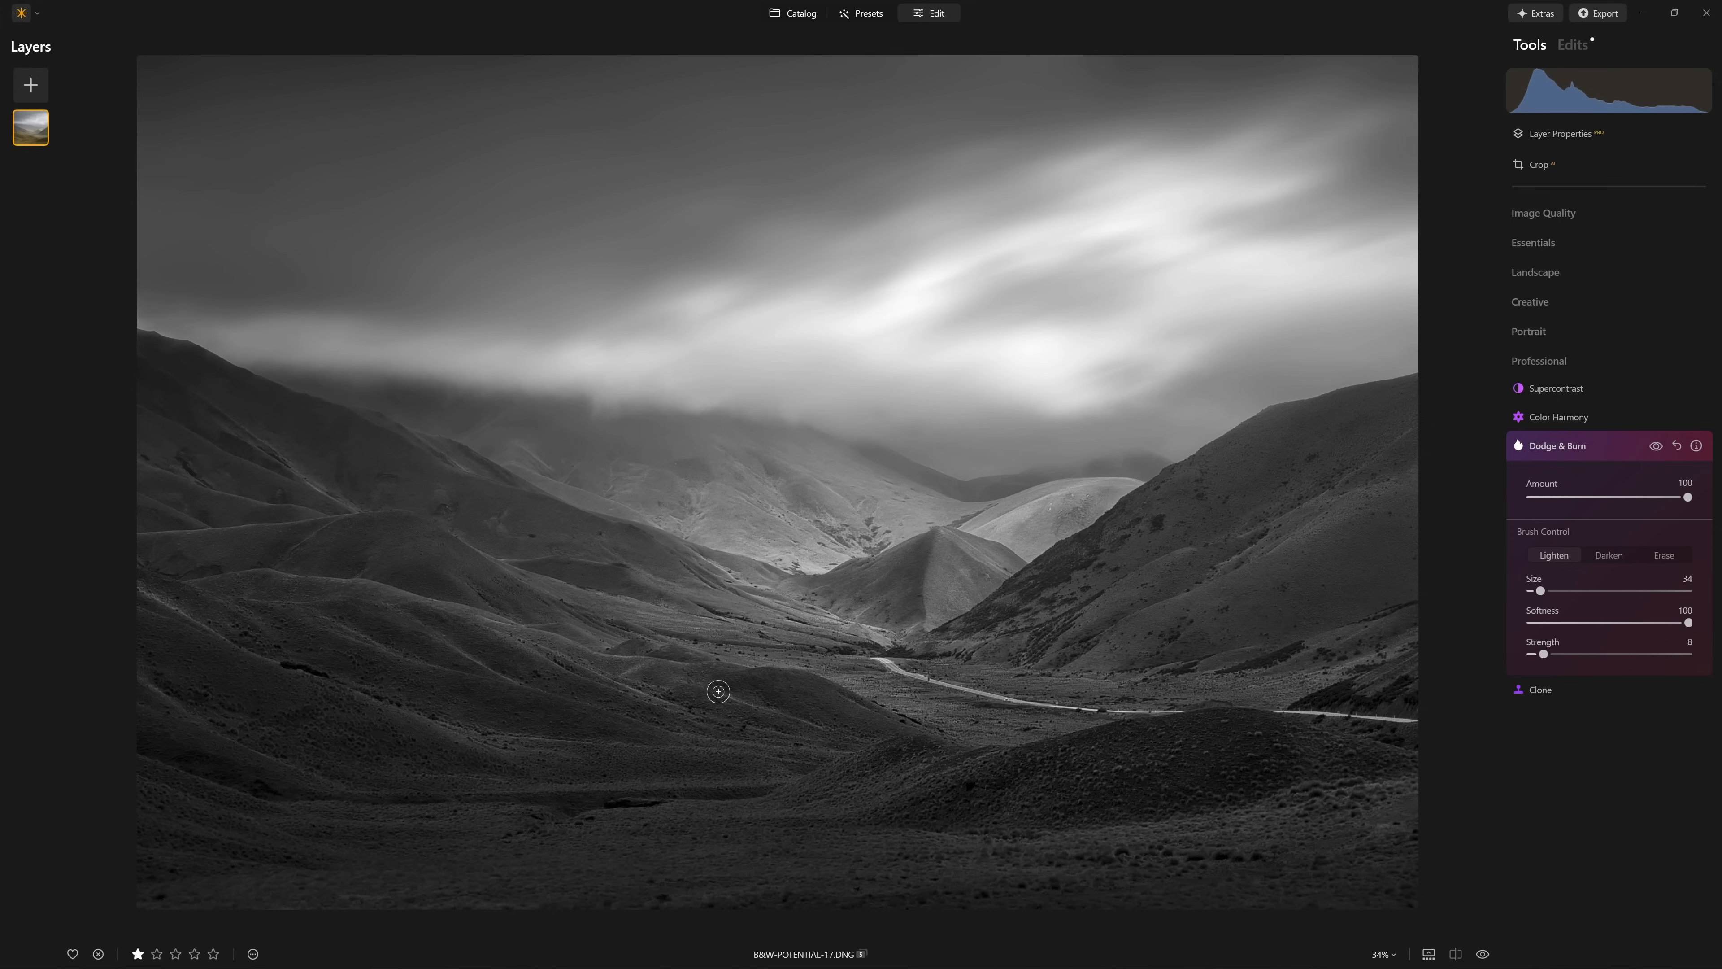
scroll(691, 717, "down", 3)
scroll(901, 750, "up", 4)
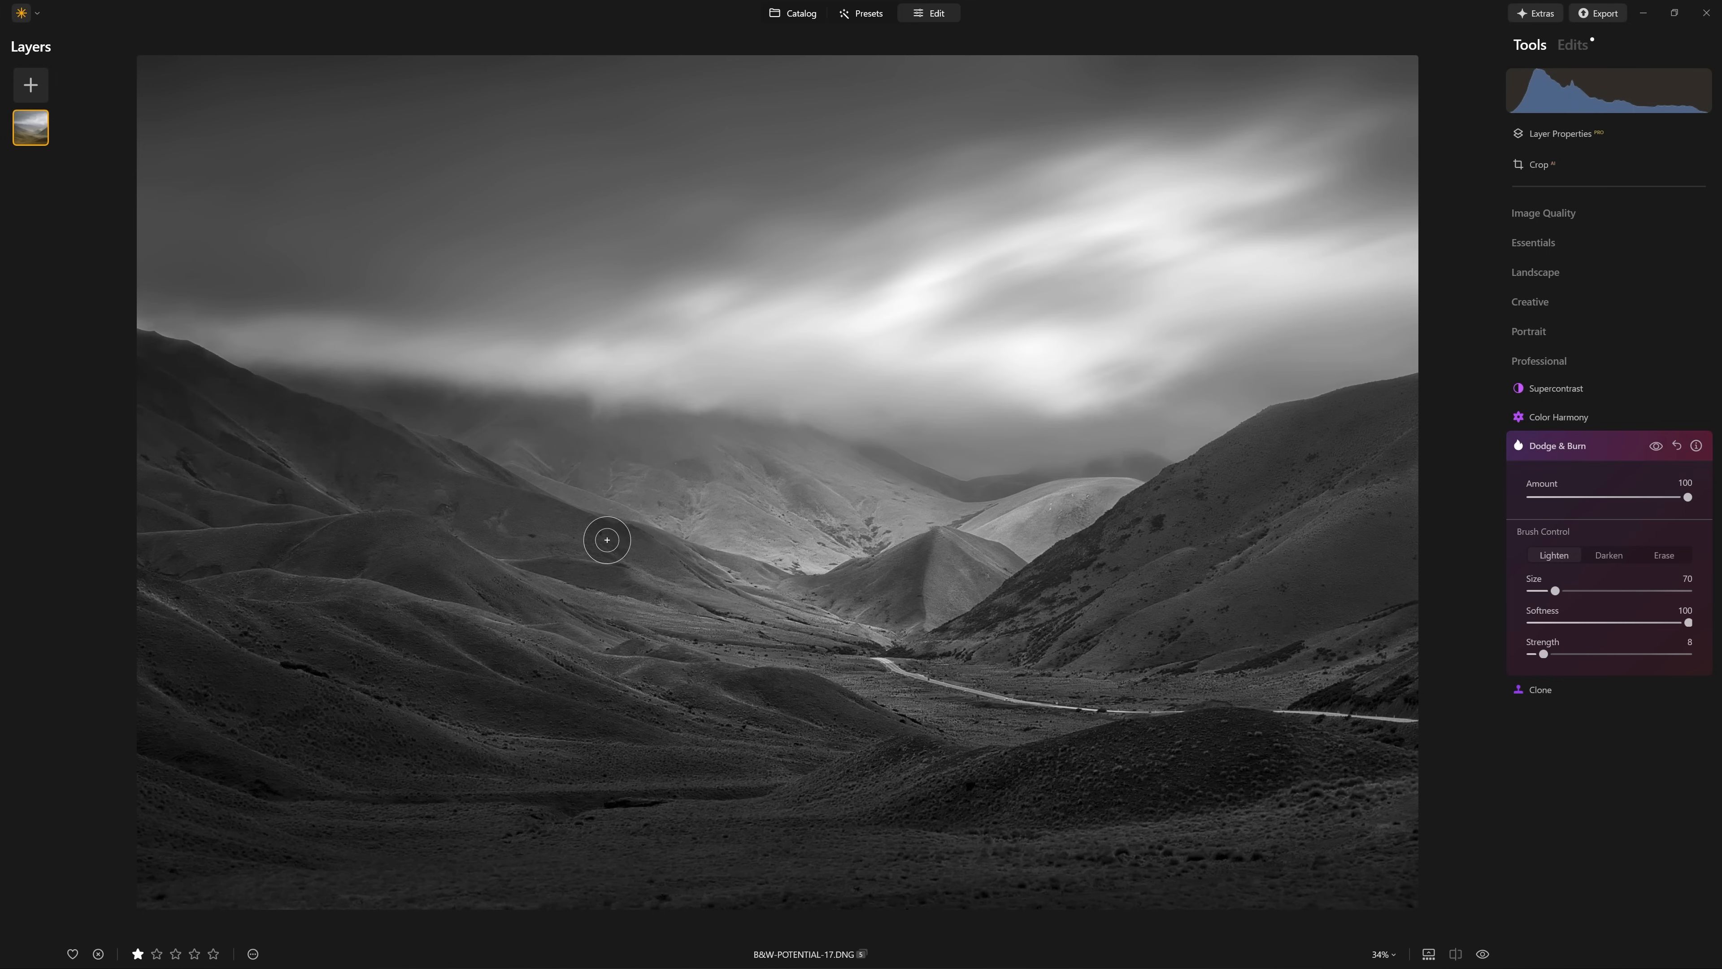
scroll(1158, 628, "up", 1)
scroll(1017, 611, "down", 1)
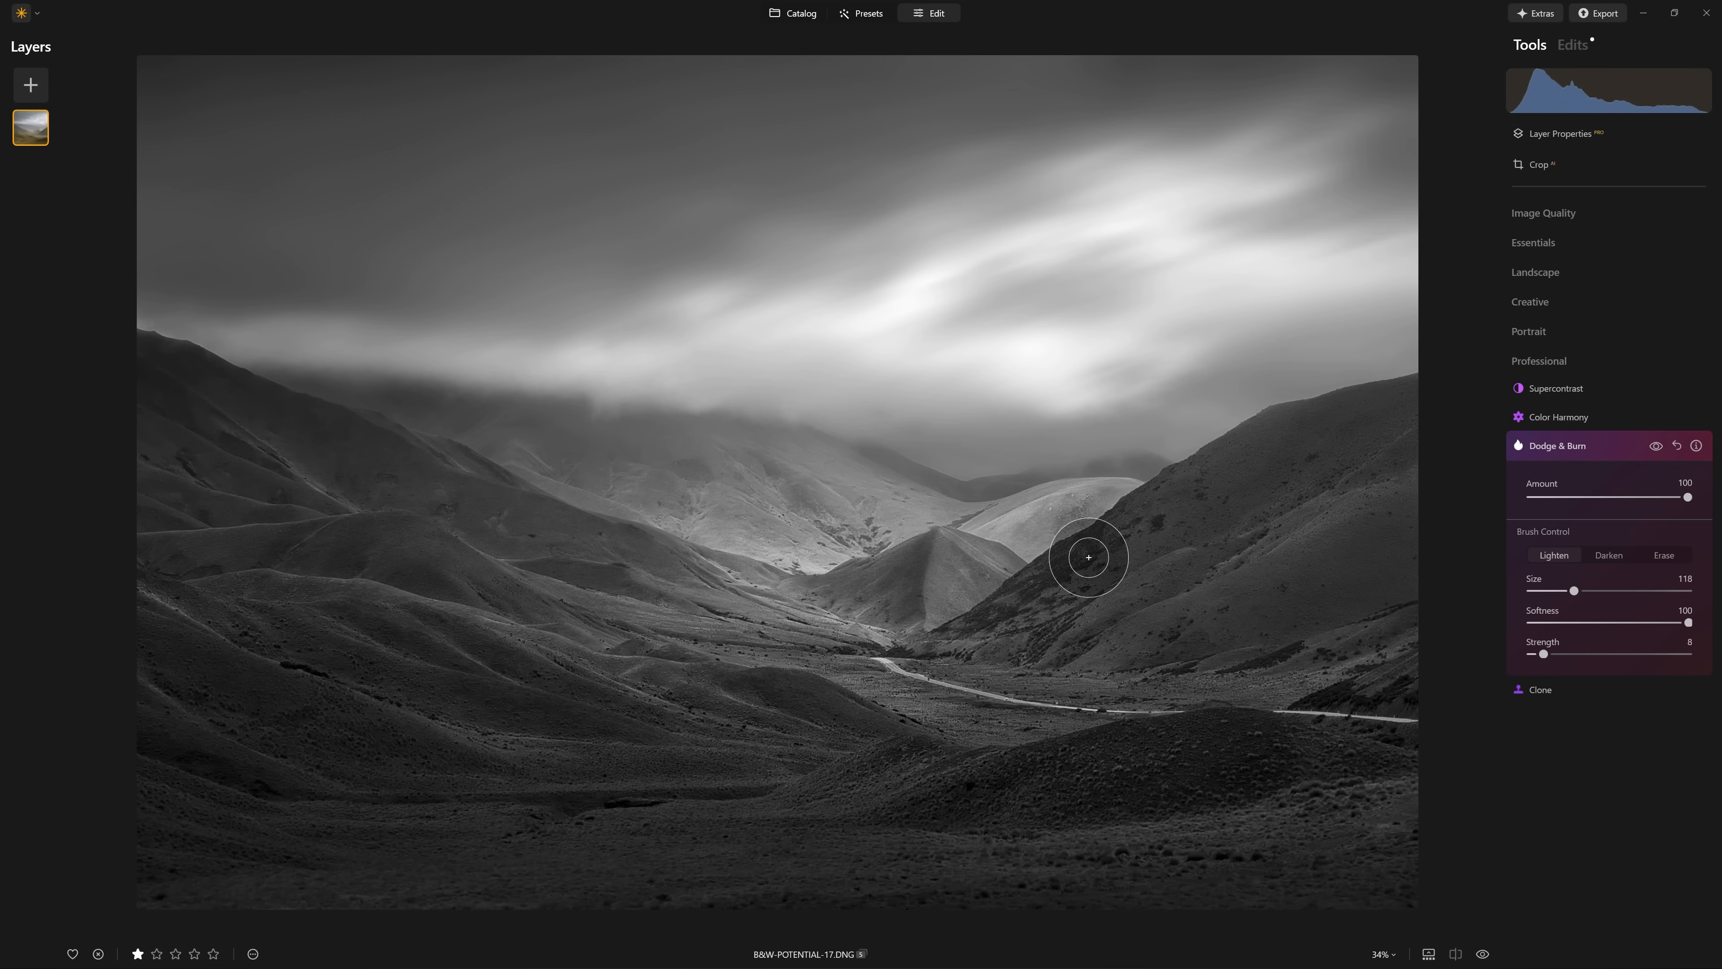
scroll(1097, 634, "down", 1)
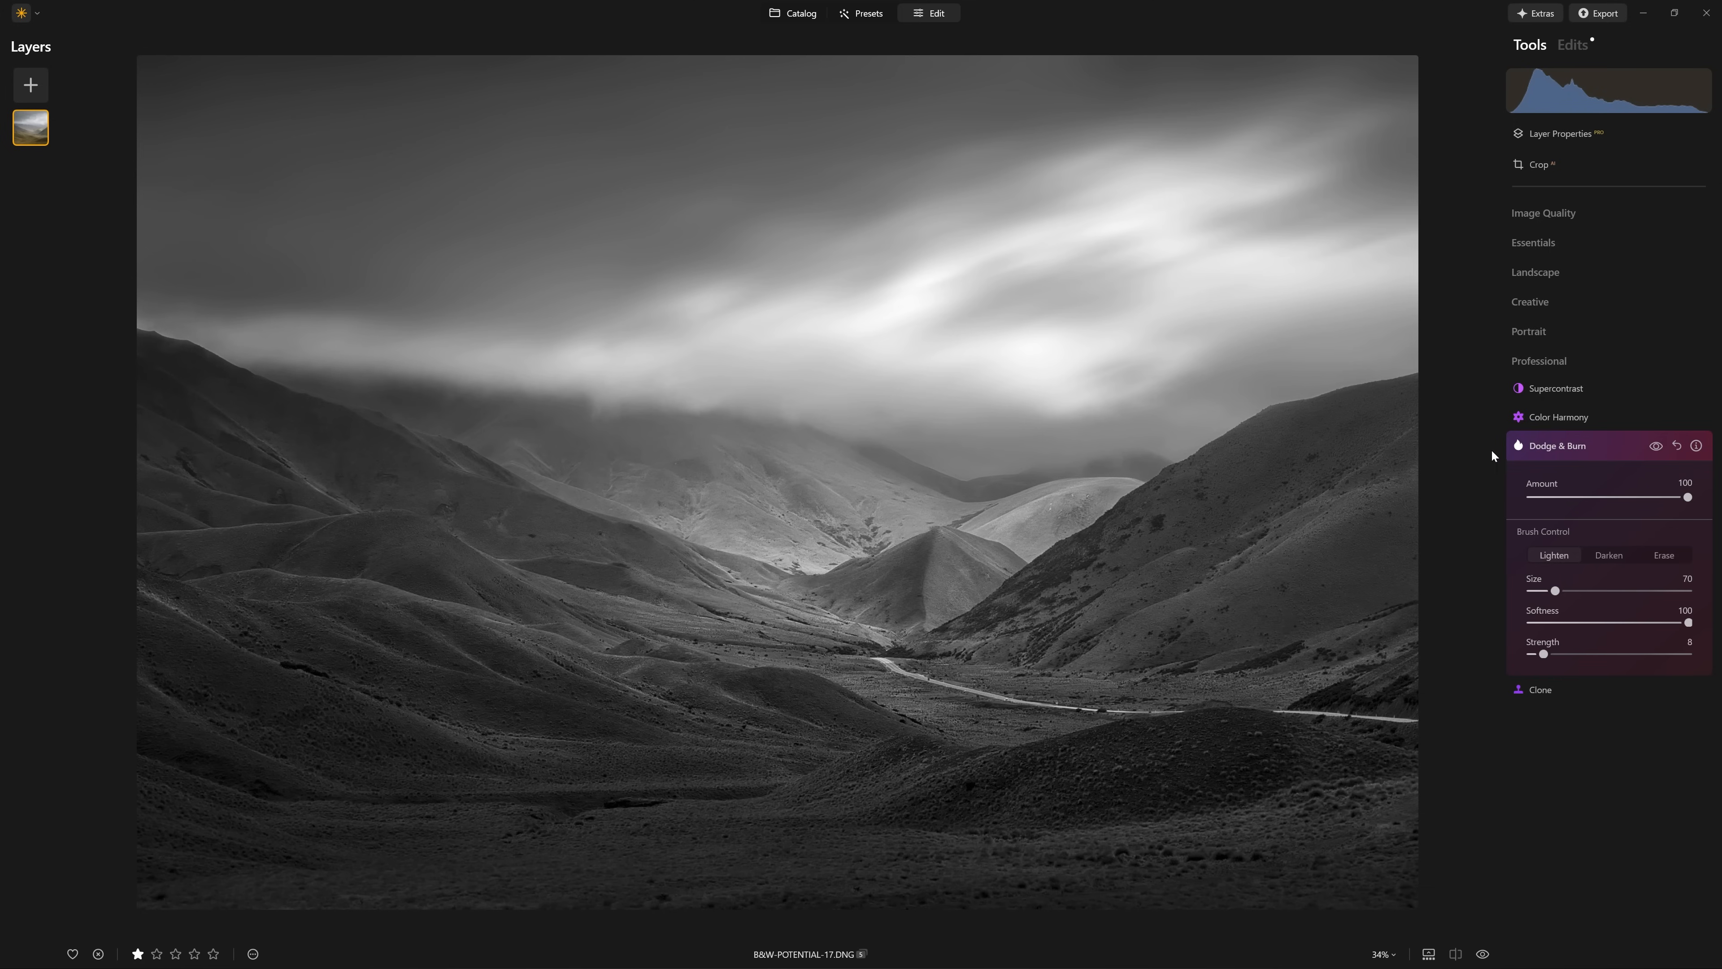
- Compare the photo with and without the two Dodge & Burn edits by stepping through the edit history
left_click(1654, 446)
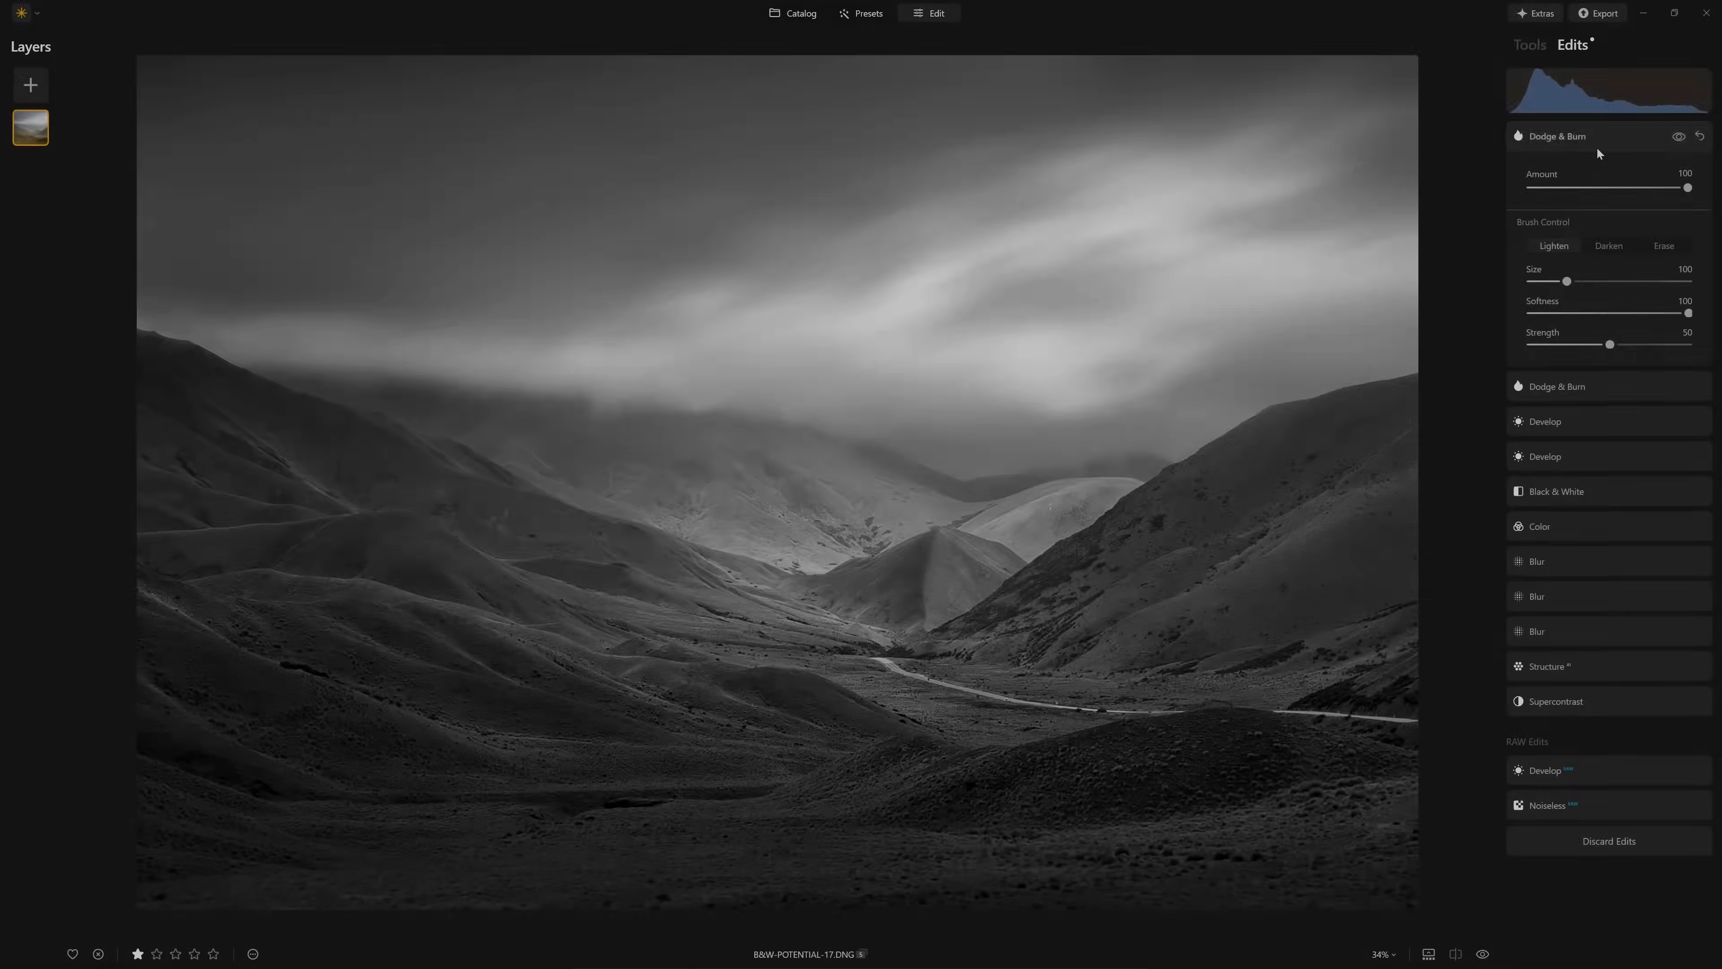
left_click(1596, 146)
left_click(1603, 215)
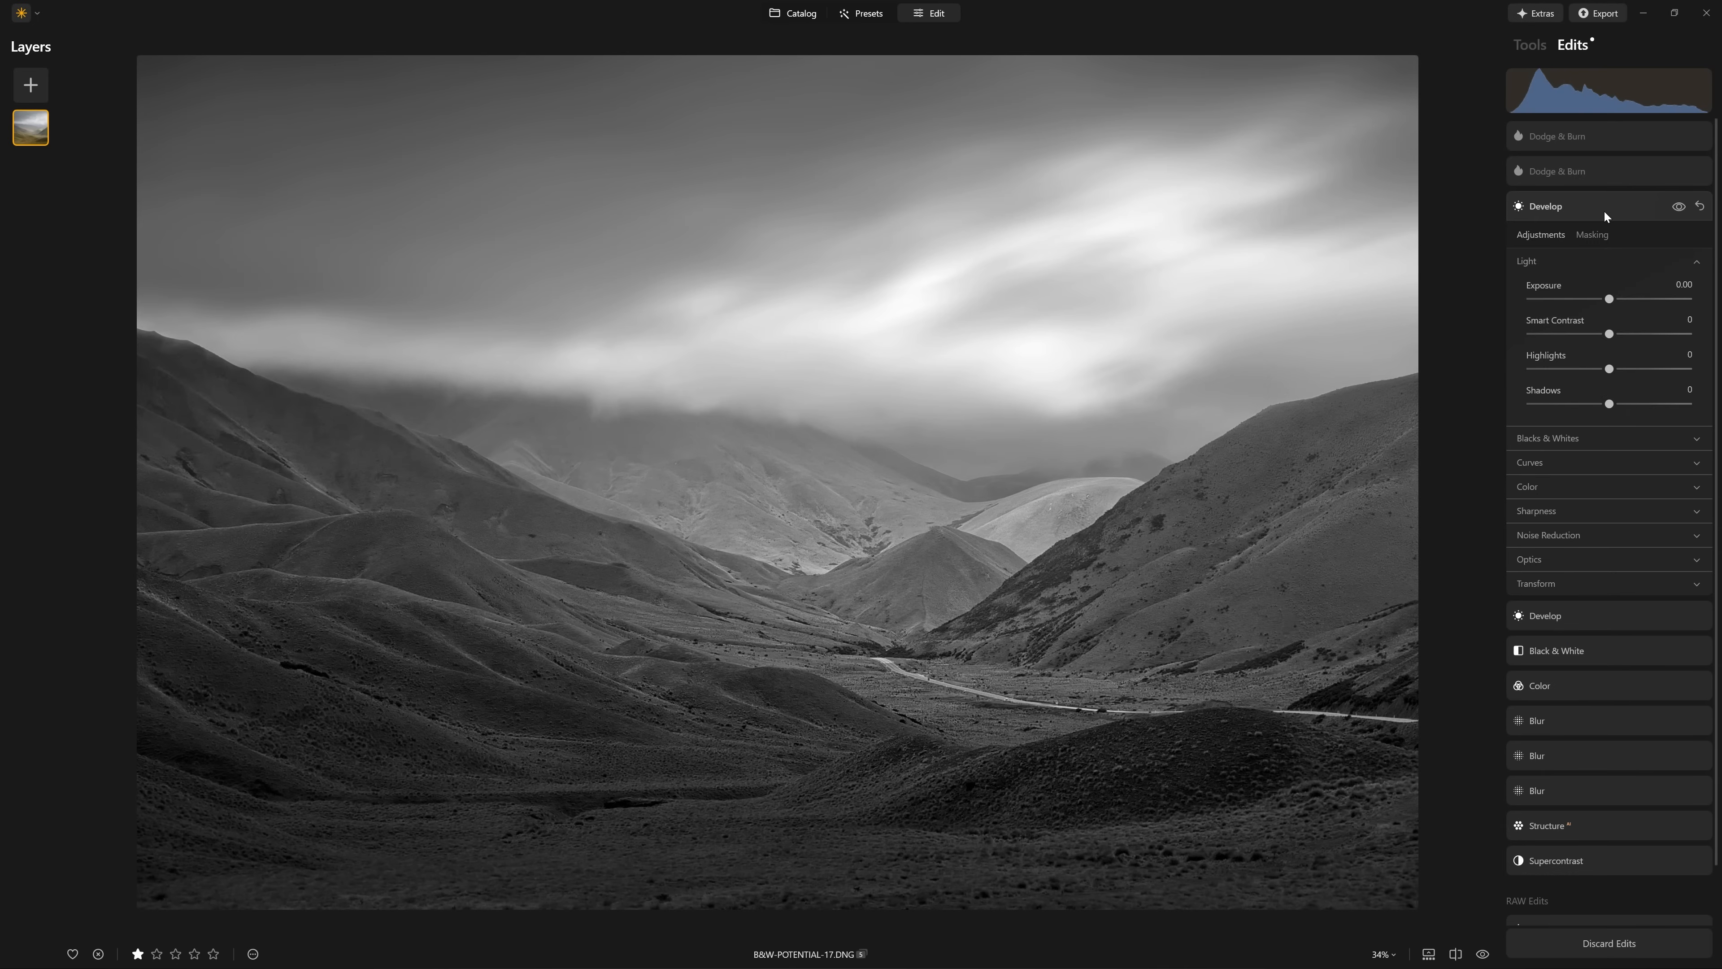
left_click(1608, 177)
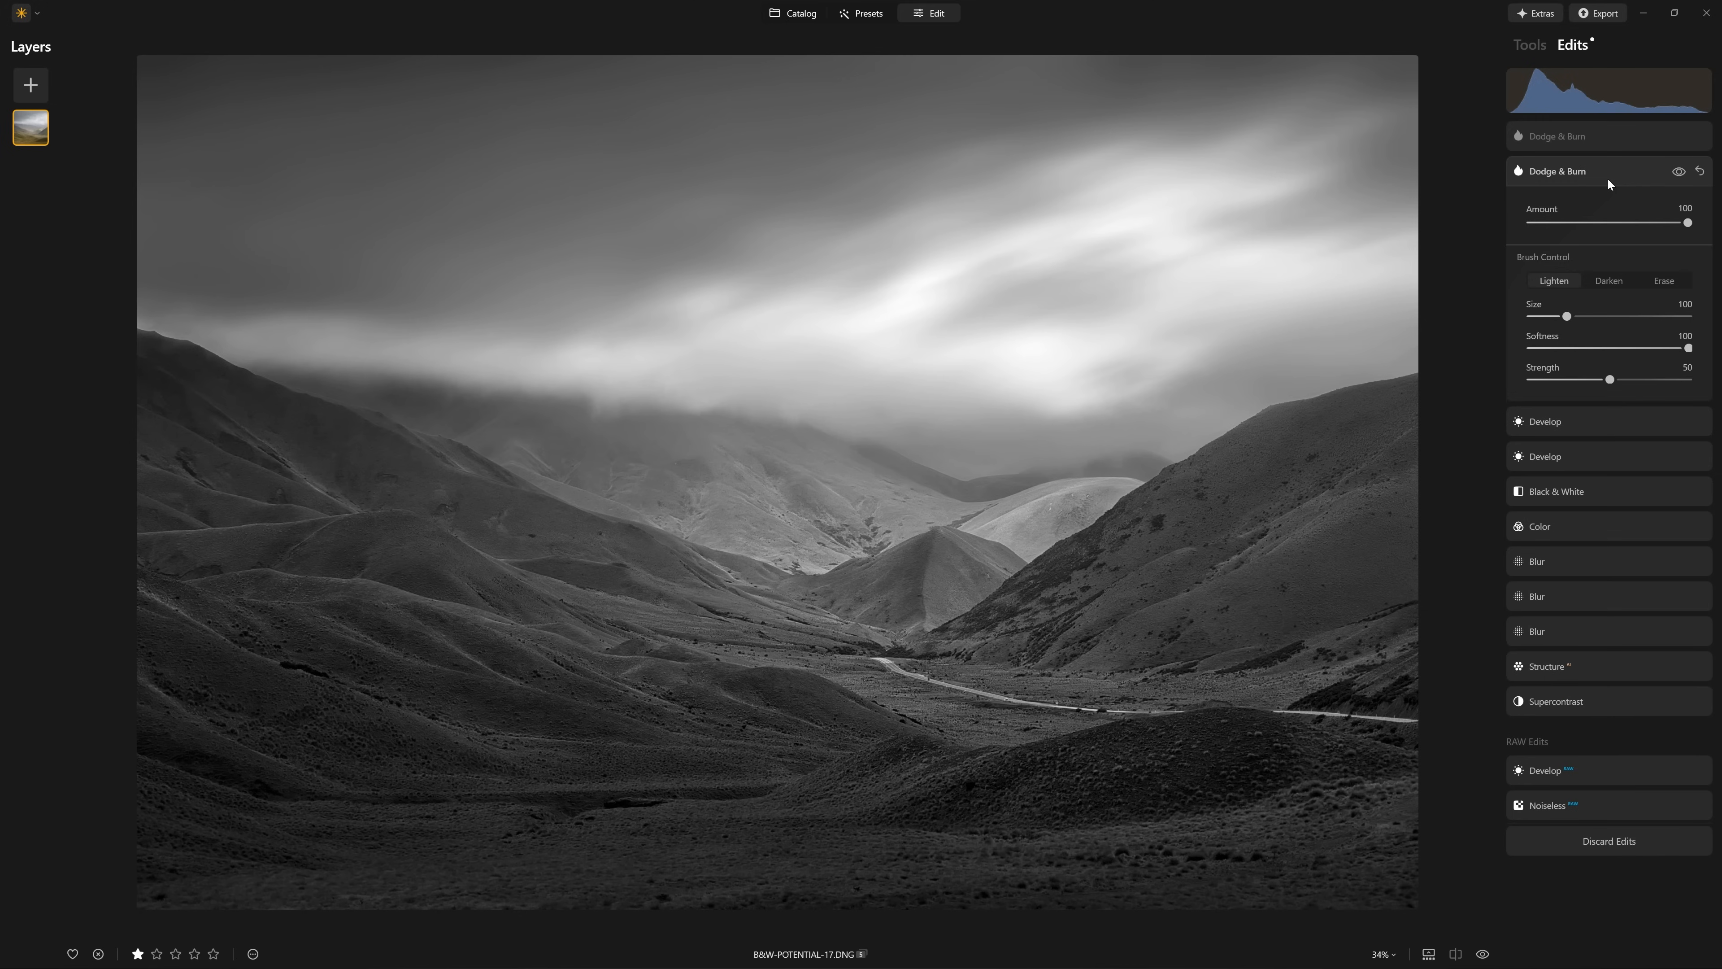
left_click(1607, 138)
- Zoom in on the central hill and compare it before and after the Dodge & Burn edits
scroll(926, 580, "up", 2)
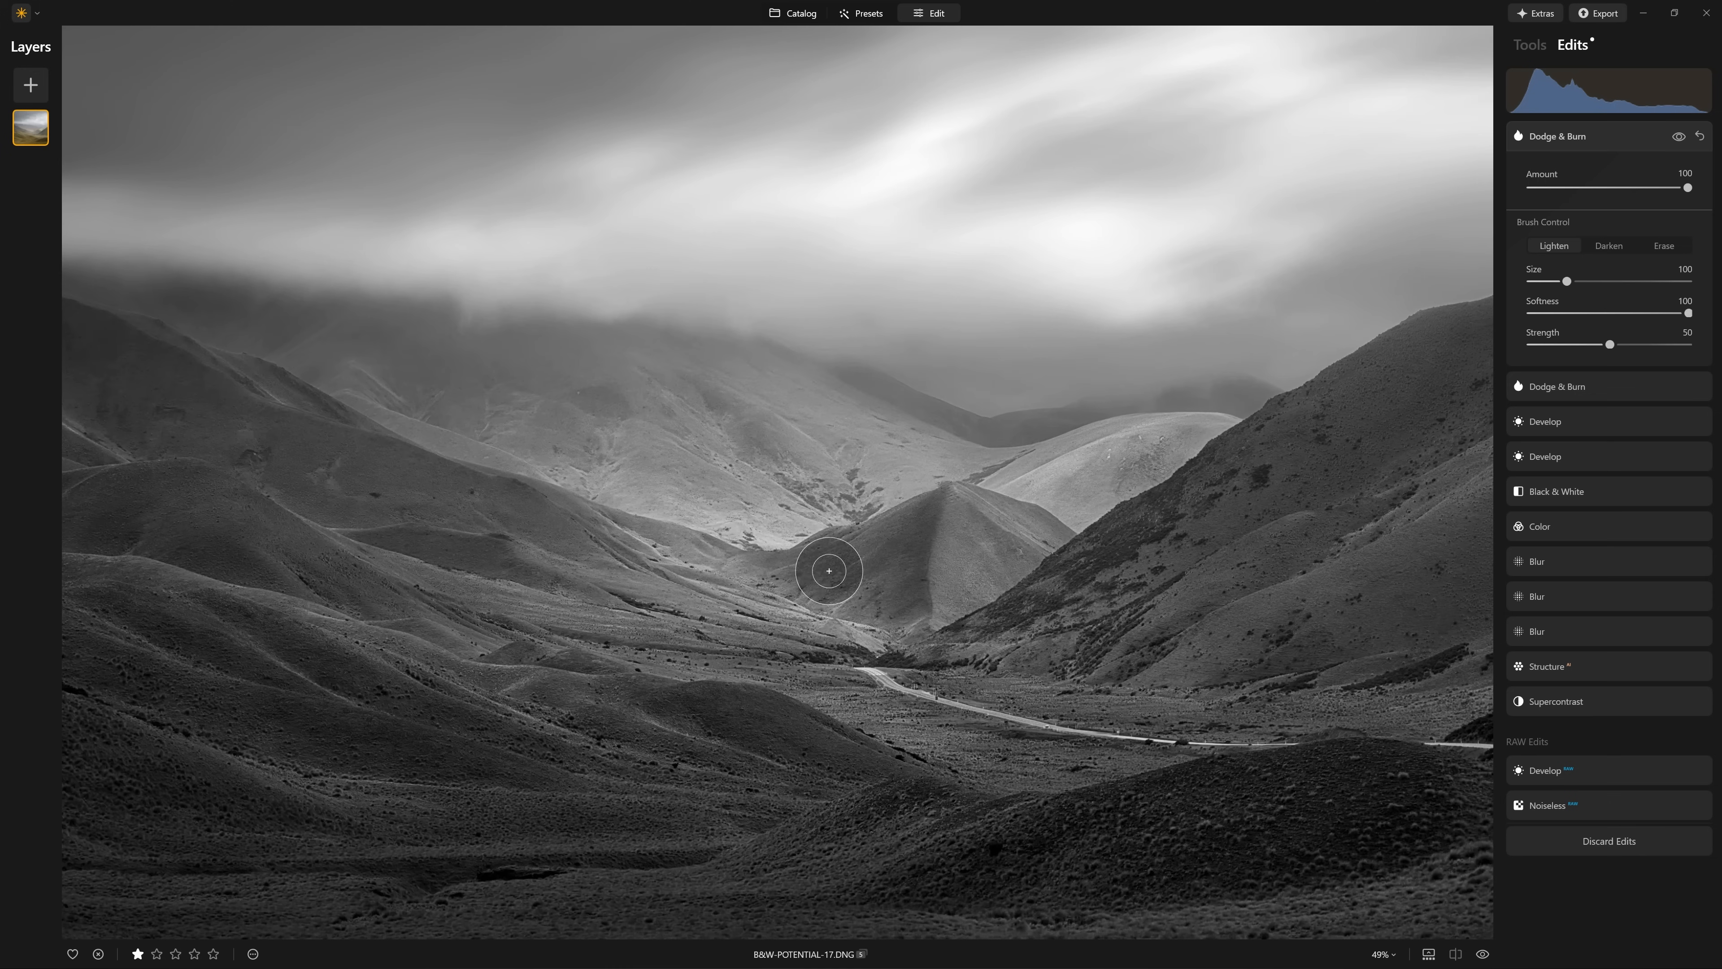
scroll(1117, 548, "up", 1)
scroll(1117, 548, "up", 2)
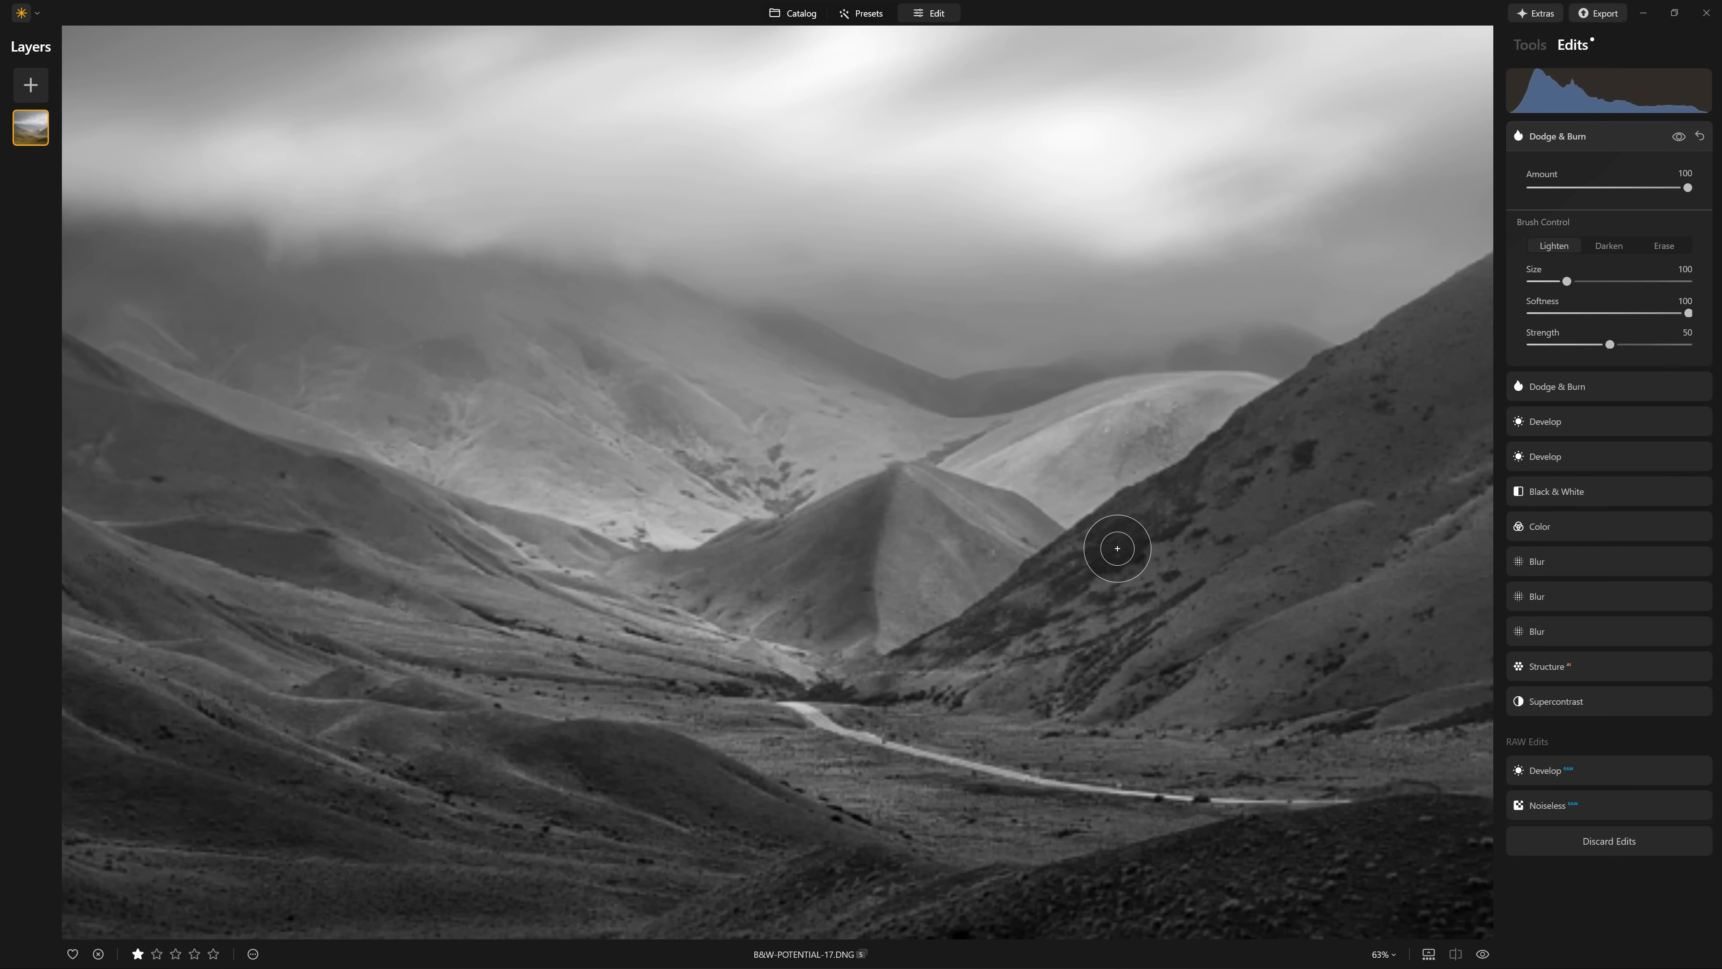
left_click(1585, 419)
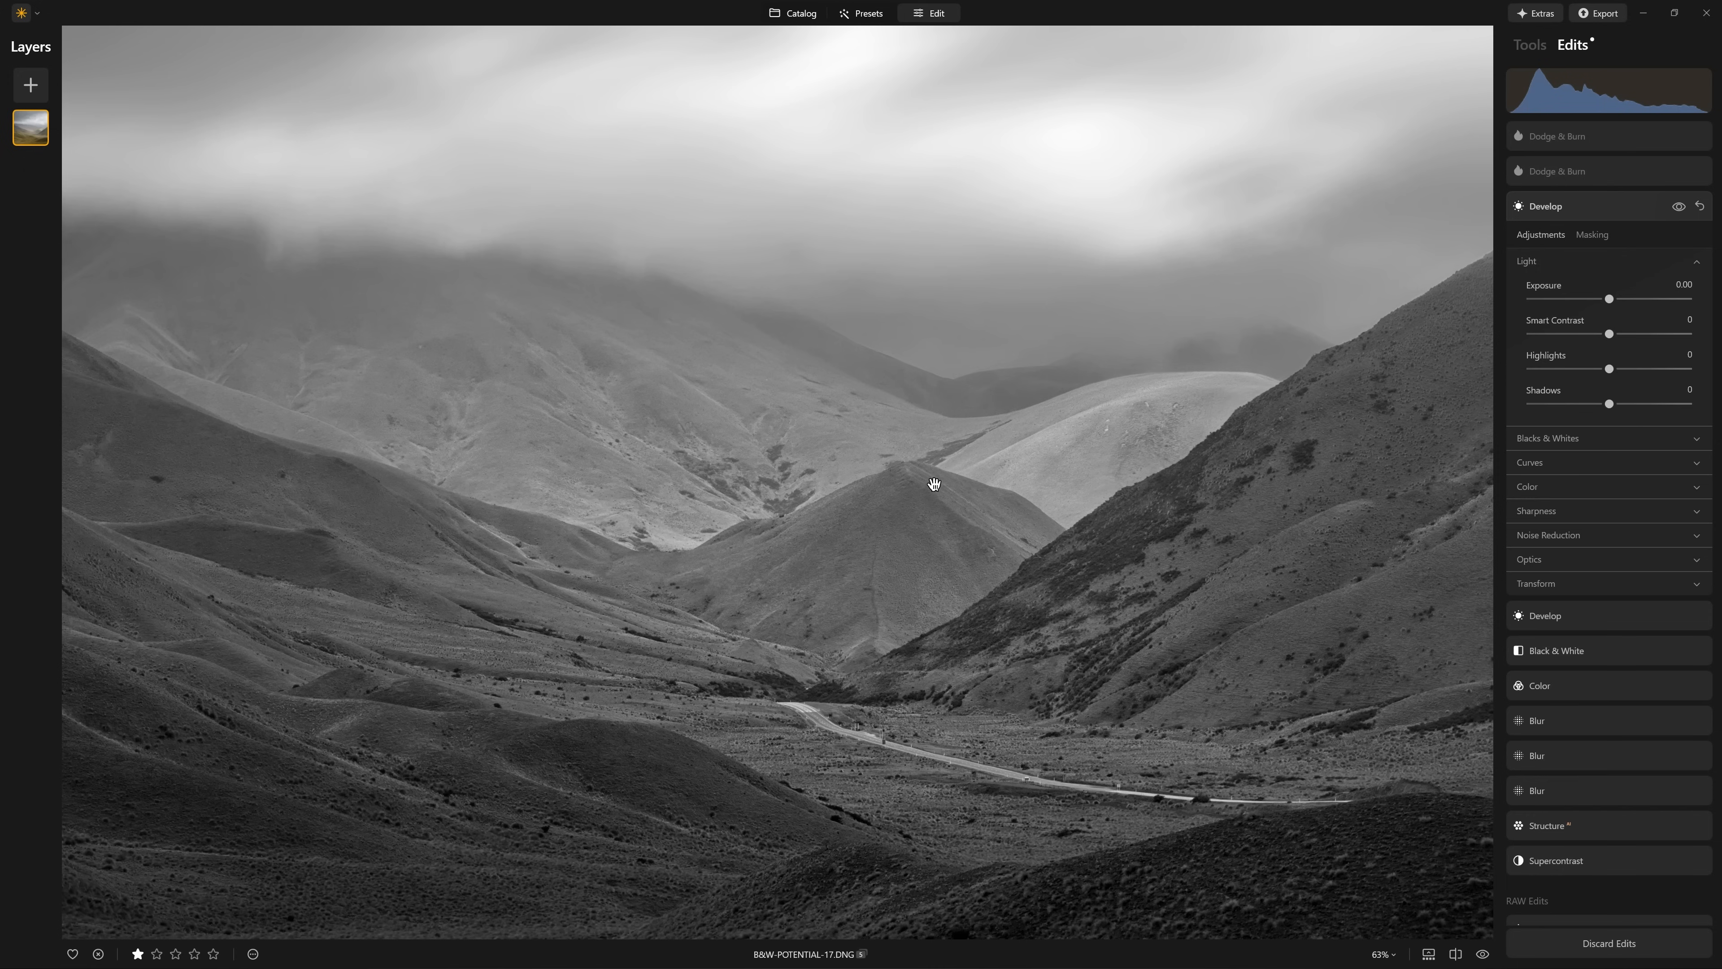
left_click(1598, 145)
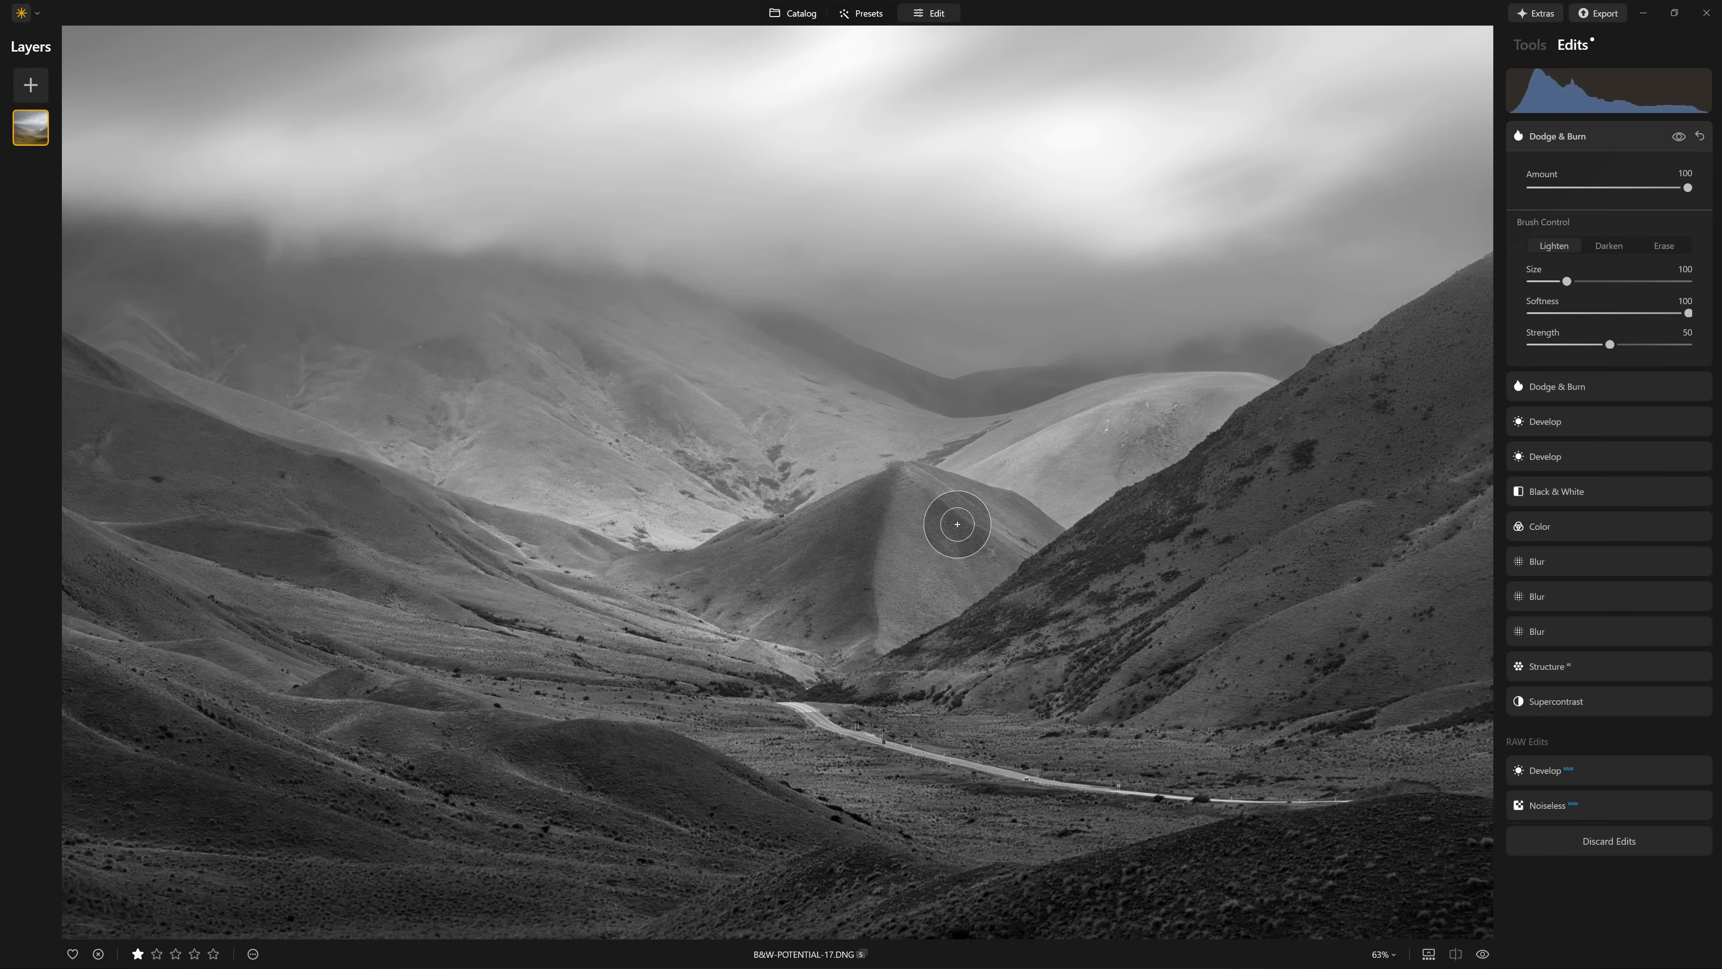
- Fit the photo to the screen and compare the whole image at each Dodge & Burn stage
key("ctrl+minus")
left_click(1383, 954)
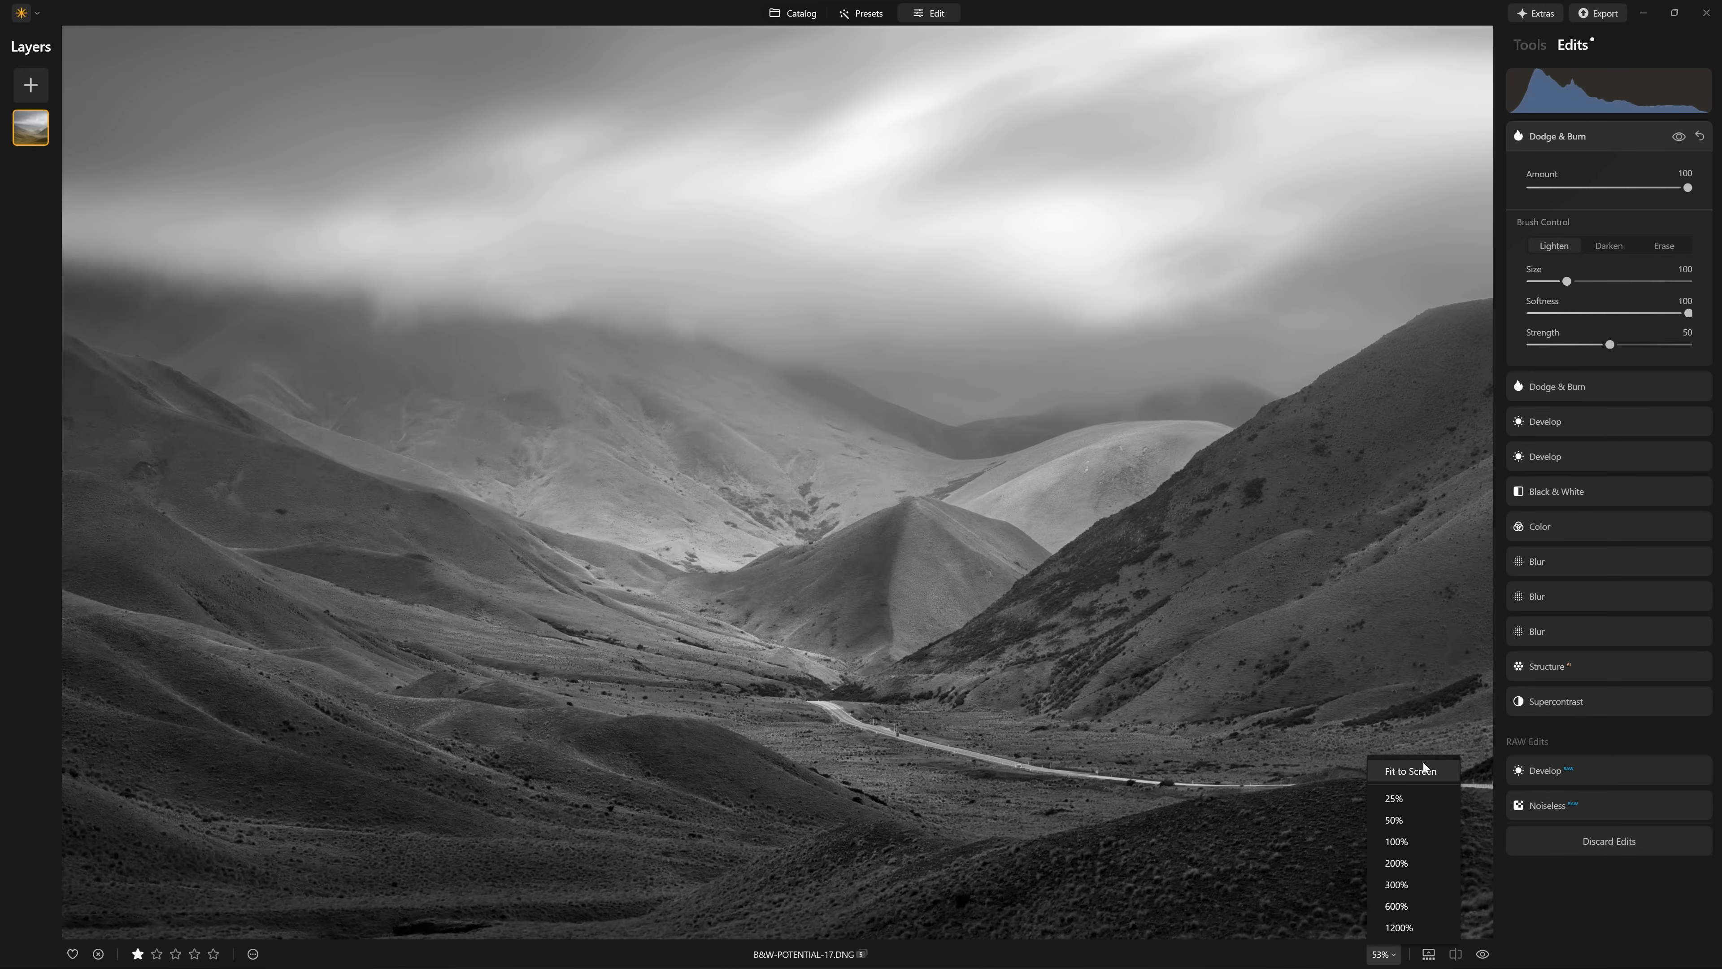
left_click(1410, 770)
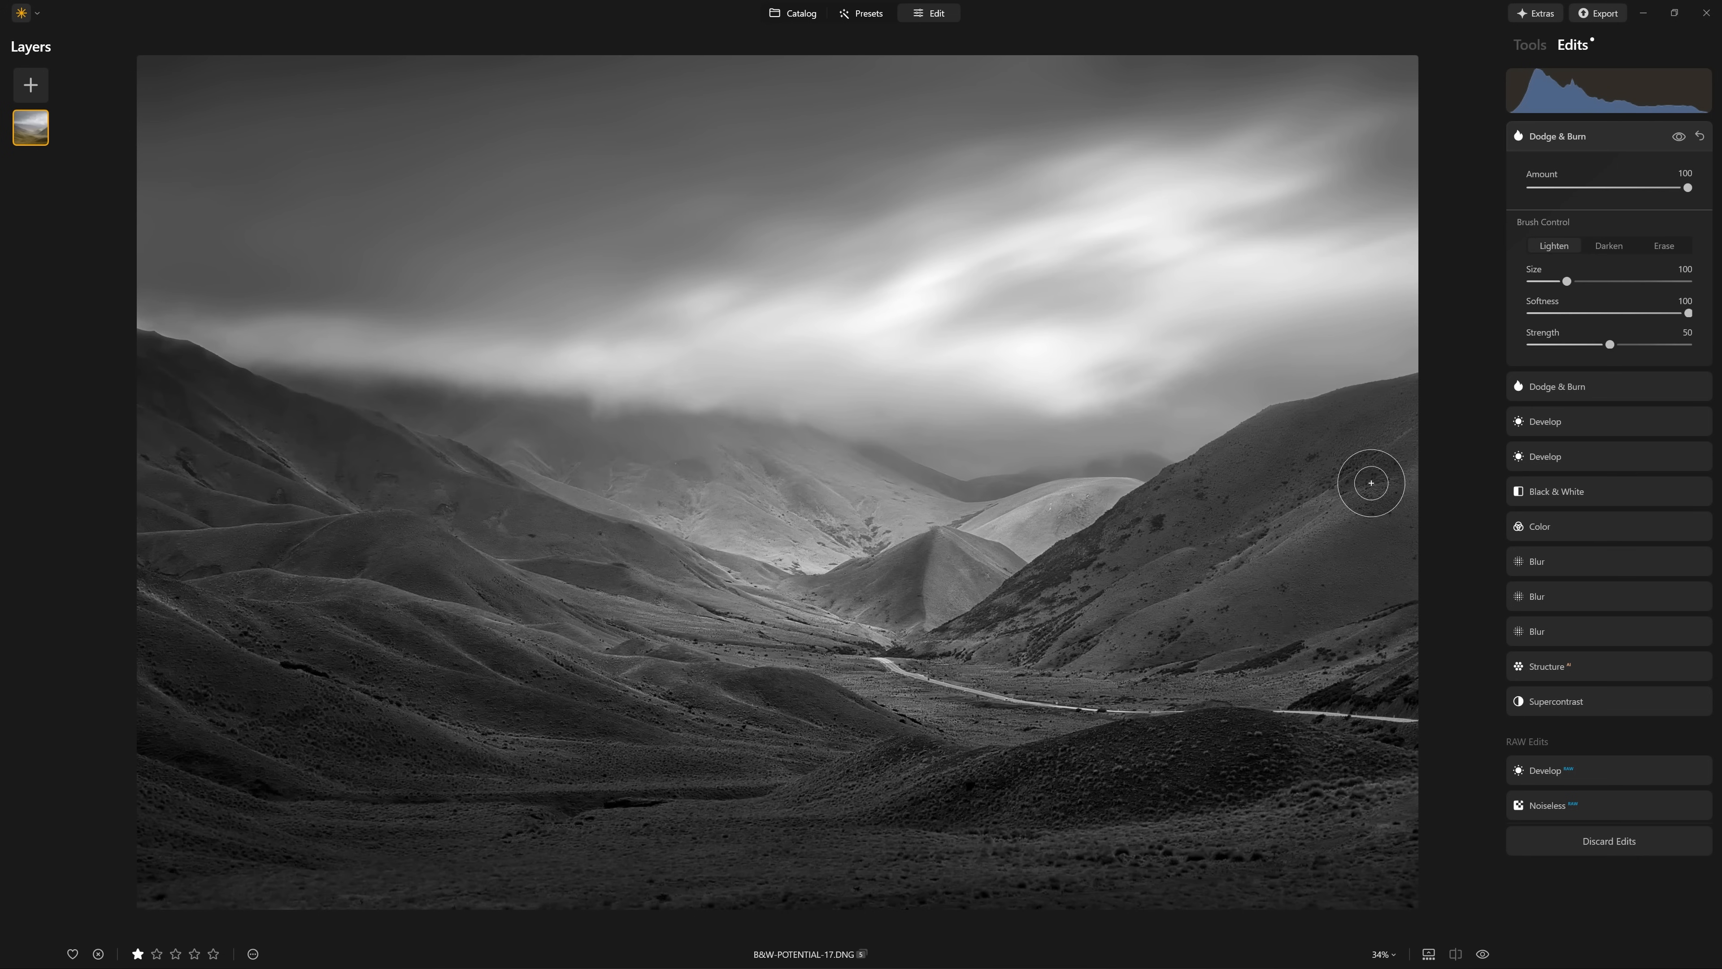
left_click(1590, 419)
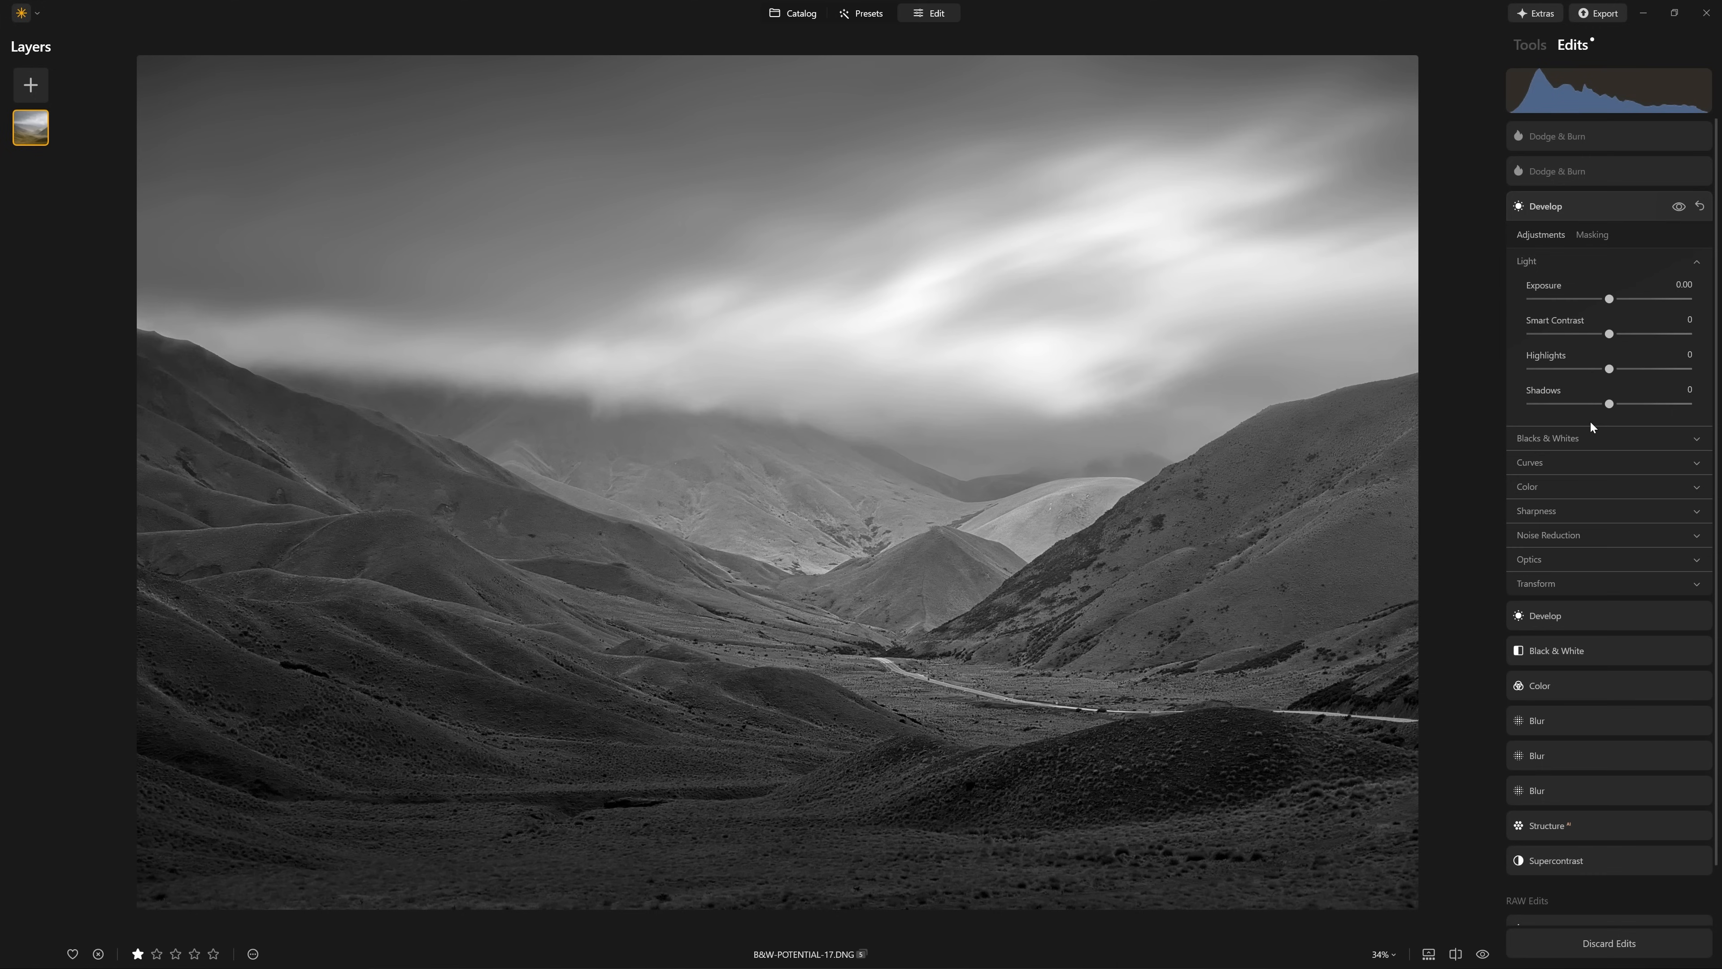
left_click(1613, 139)
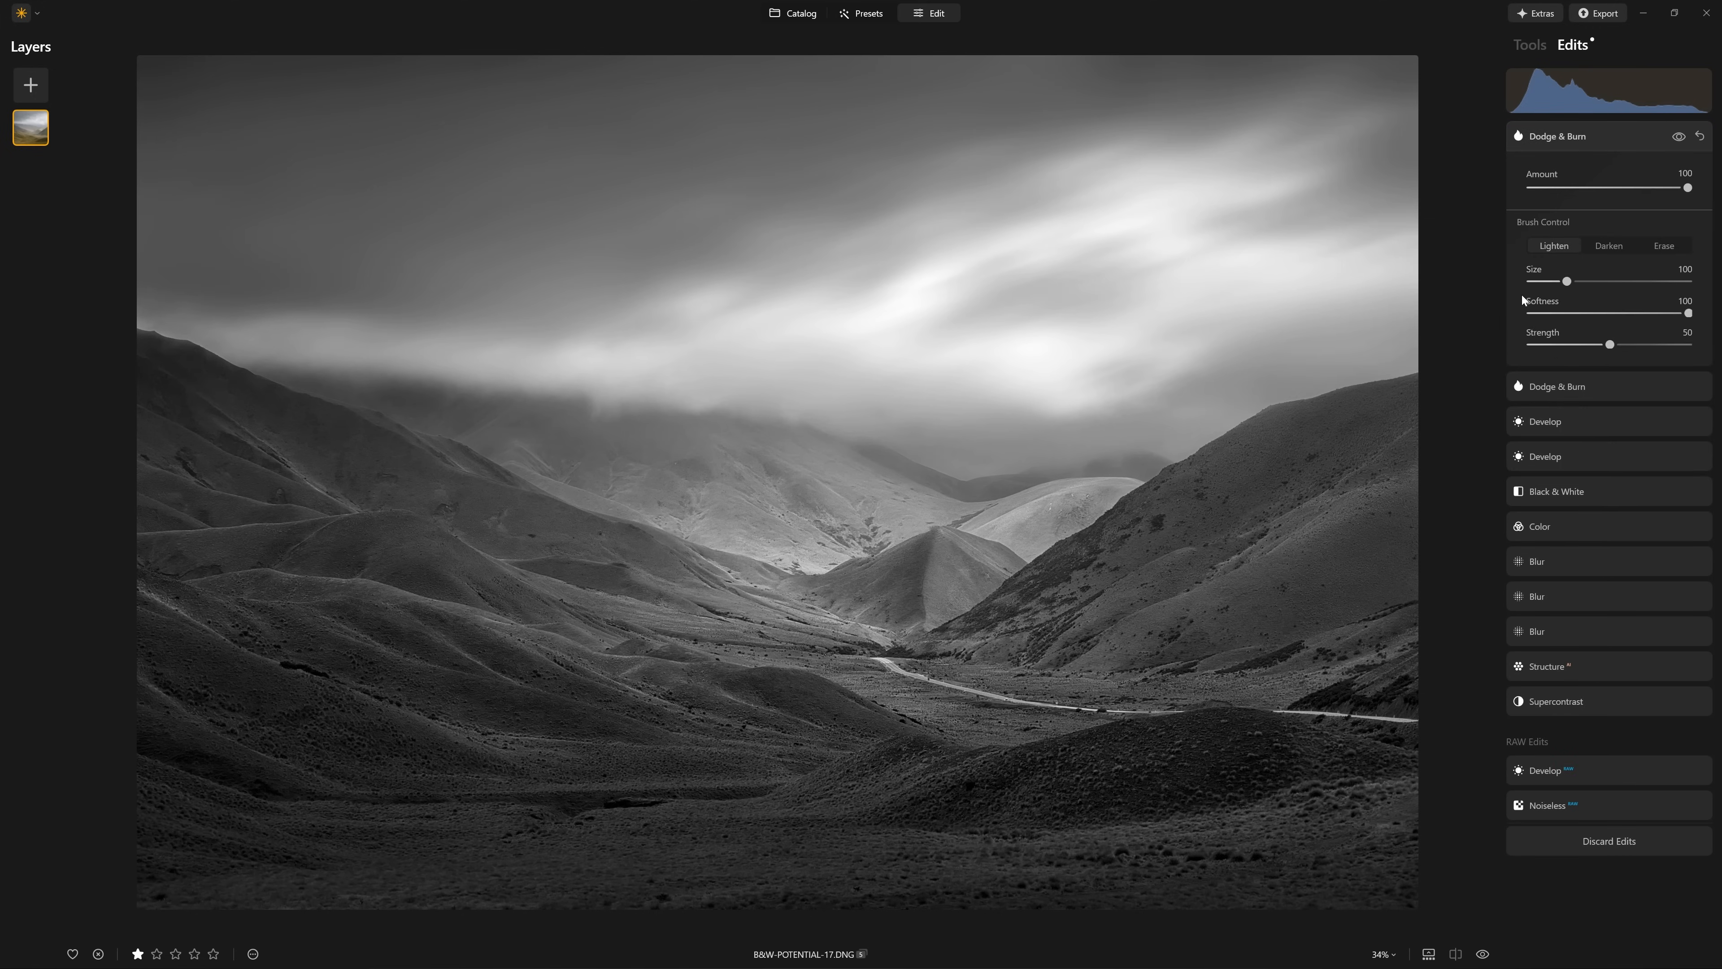
left_click(1562, 391)
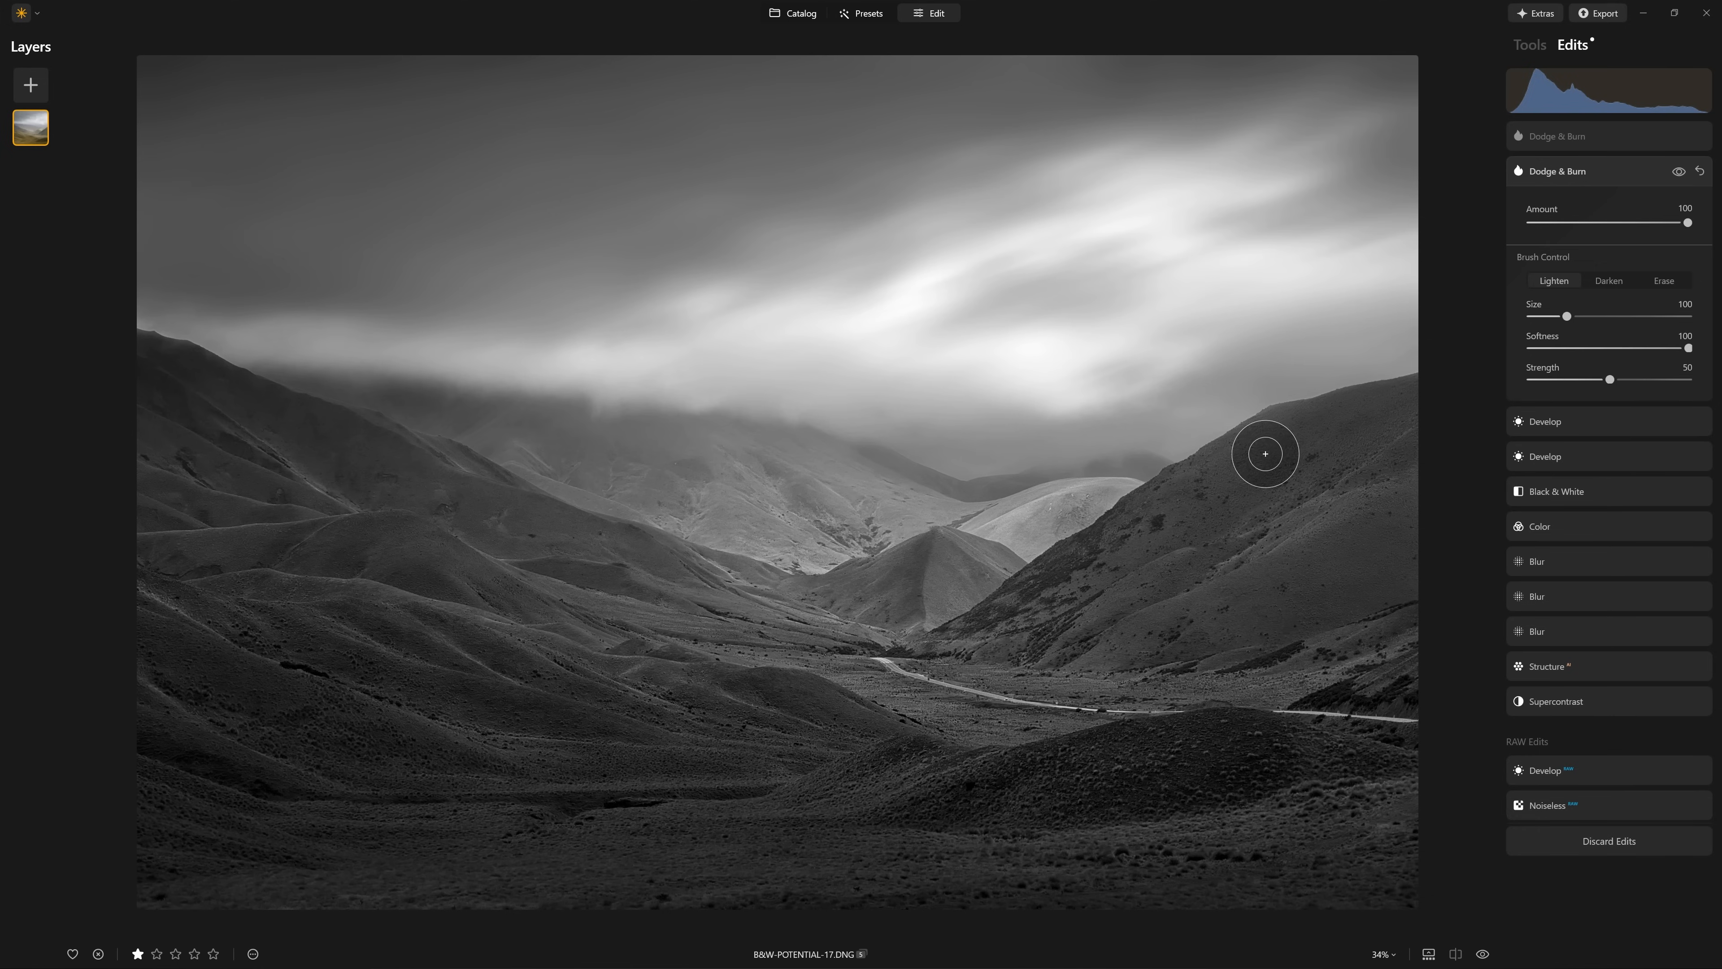
- Switch the first-applied Dodge & Burn edit's brush to Erase at Strength 31 and compare the photo with and without that edit
left_click(1661, 282)
left_click_drag(1666, 385, 1580, 384)
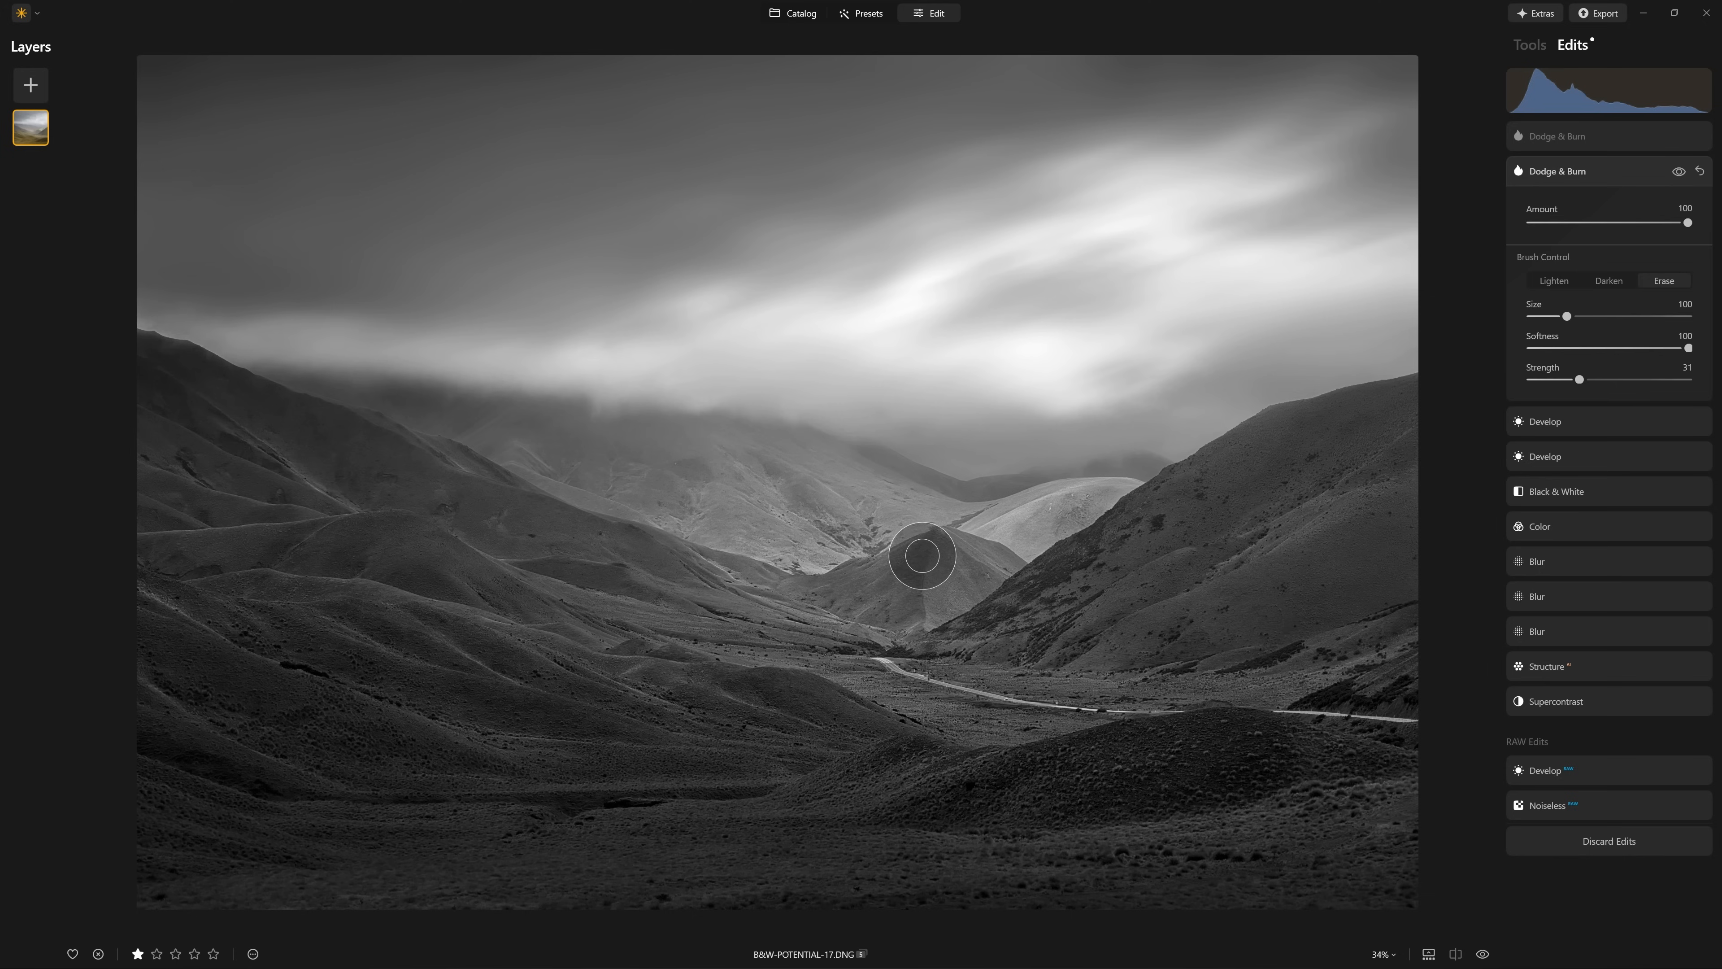
left_click(1679, 171)
left_click(1680, 173)
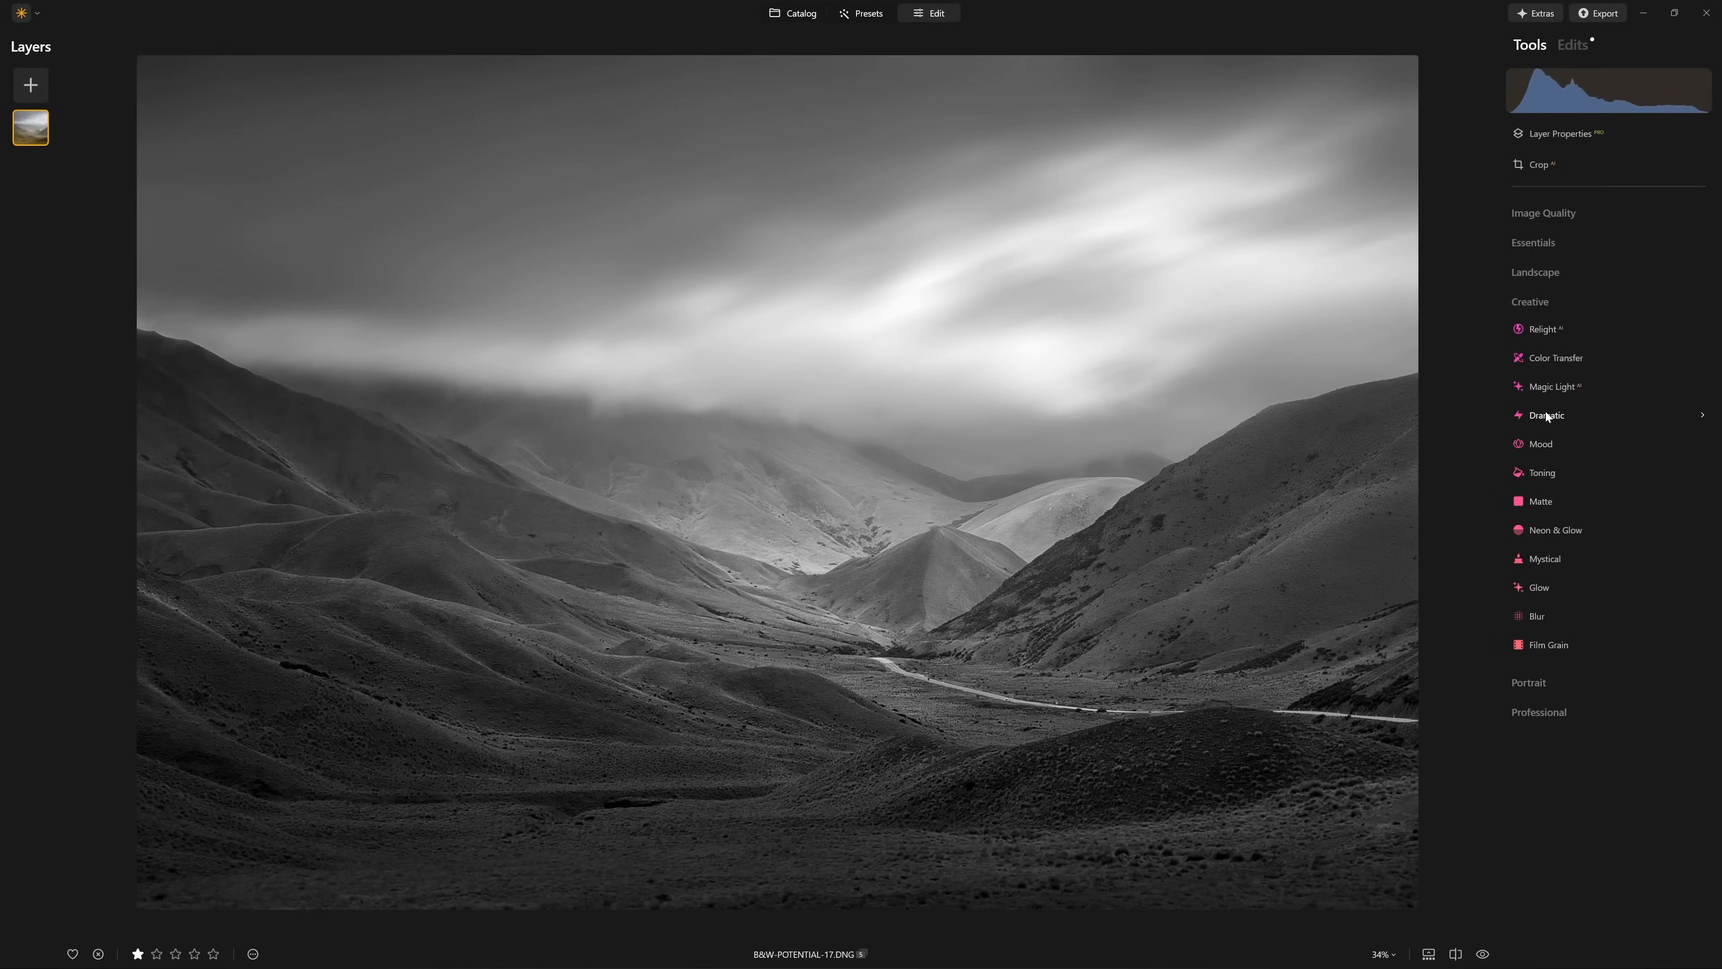
- Apply the Dramatic effect at Amount 100 and preview the photo with and without it
left_click(1546, 409)
left_click_drag(1532, 497, 1688, 495)
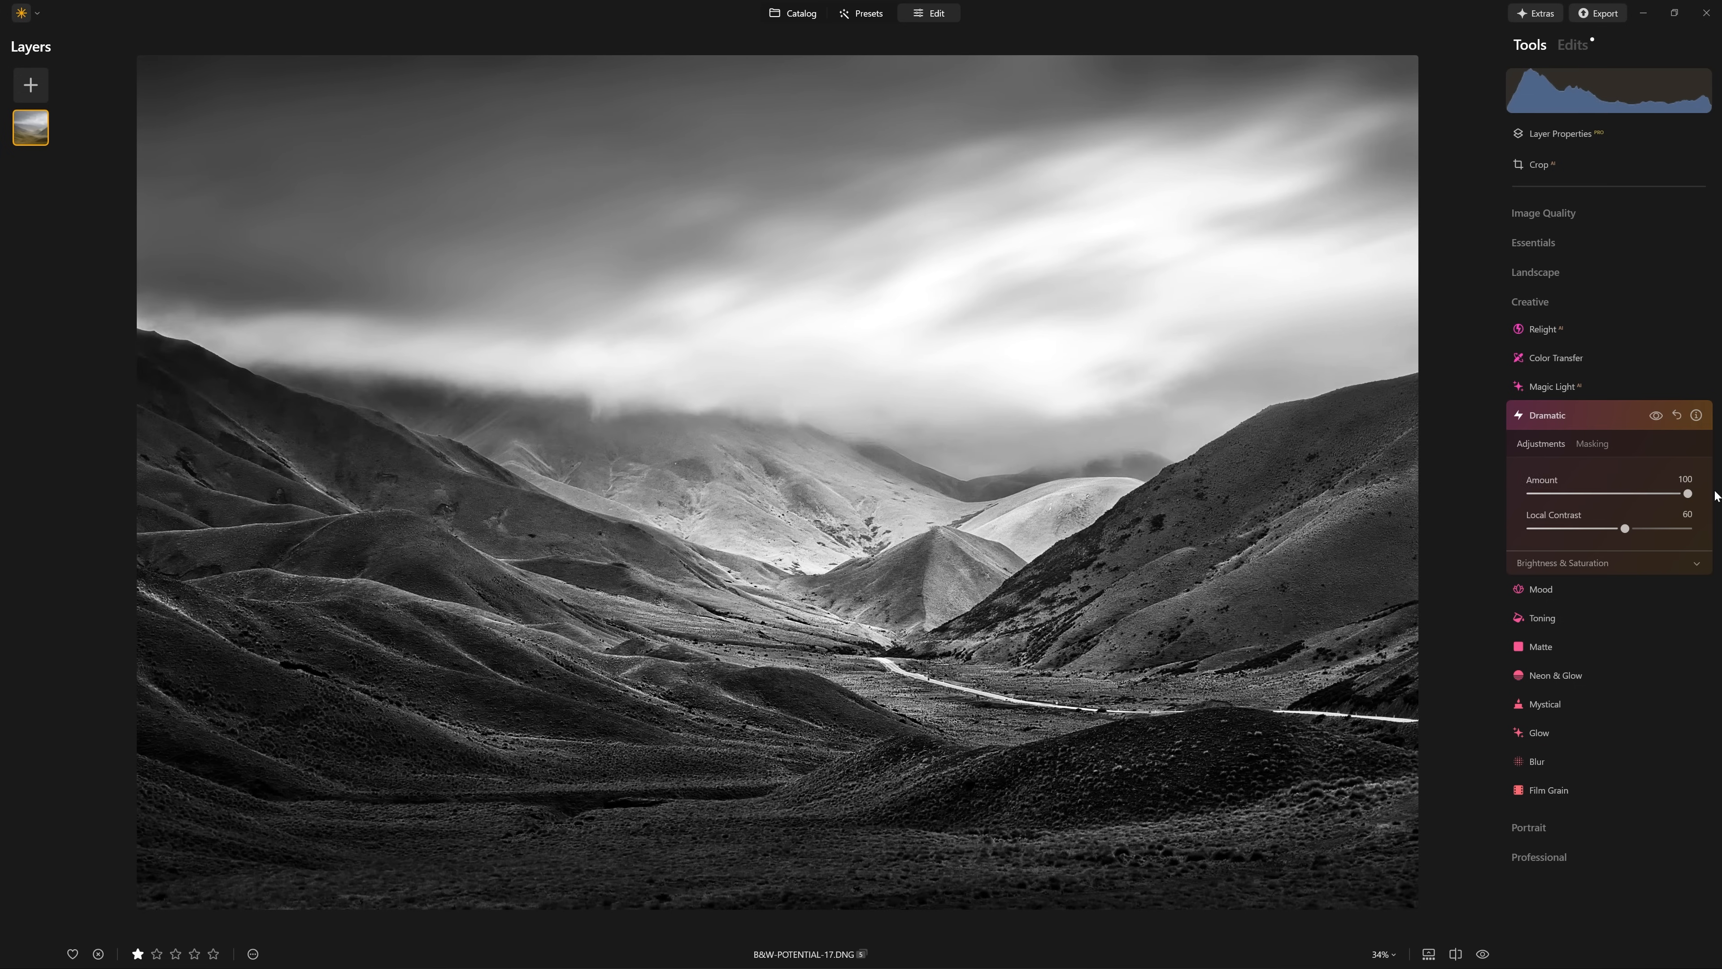
left_click(1655, 415)
- Test Dramatic's Local Contrast at 100, then set it to 0
left_click_drag(1624, 527, 1705, 541)
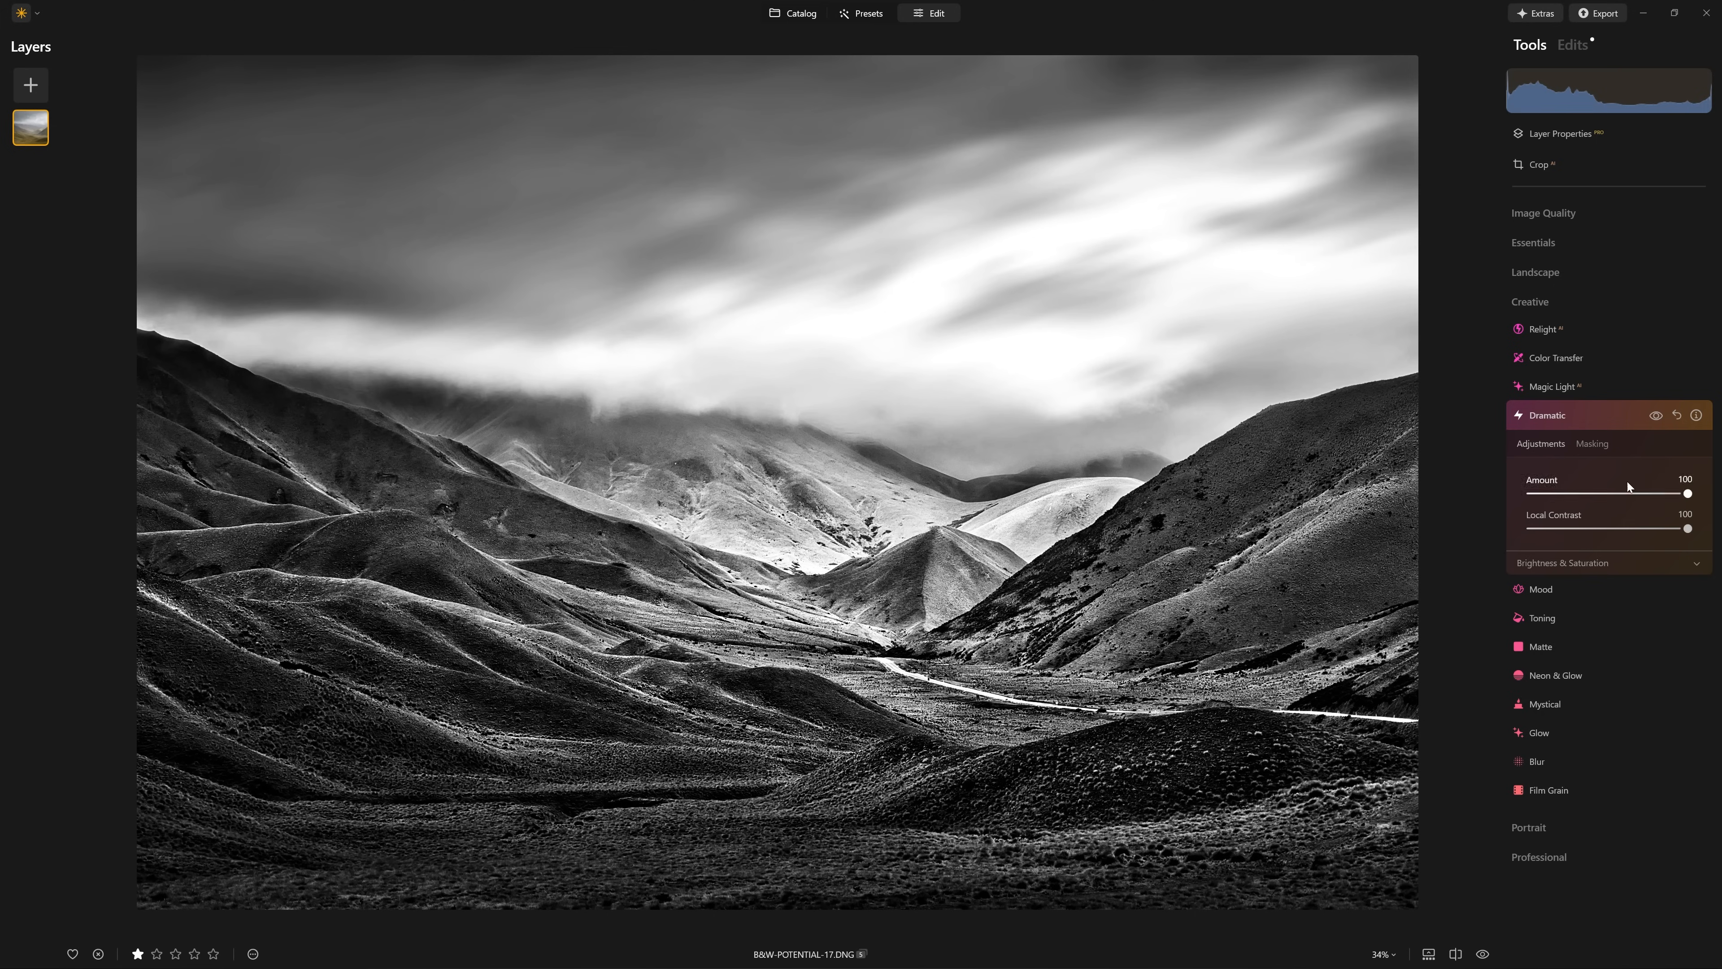
left_click_drag(1661, 417, 1661, 417)
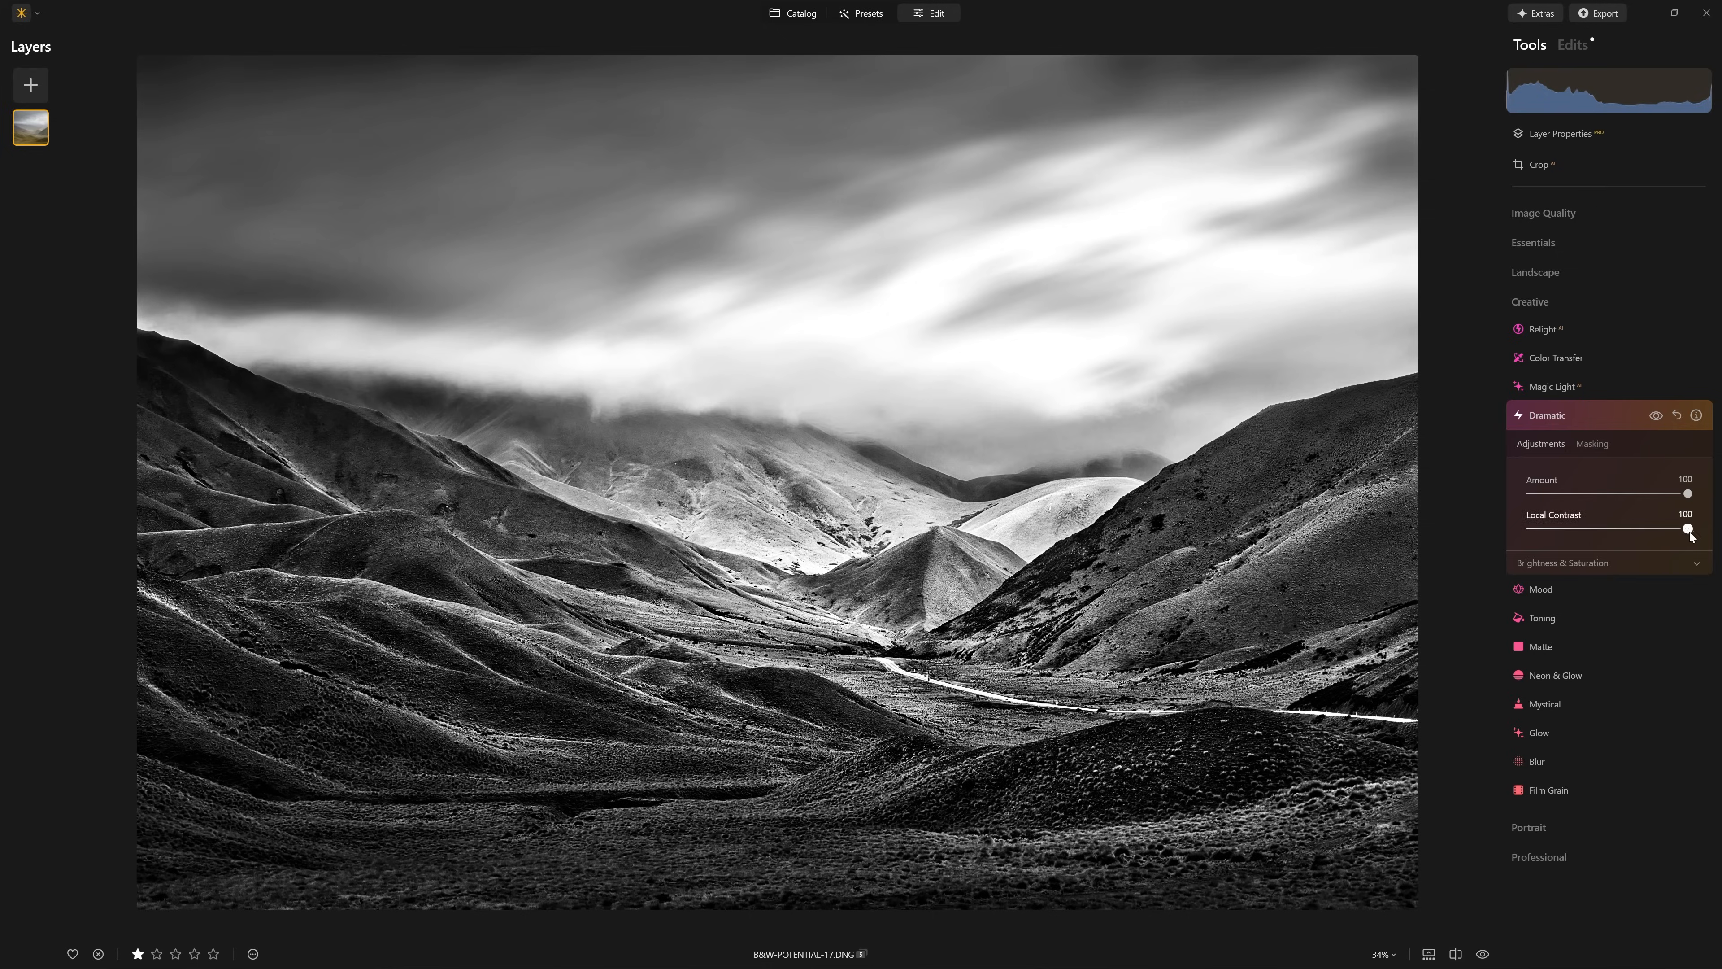
left_click_drag(1688, 533, 1488, 532)
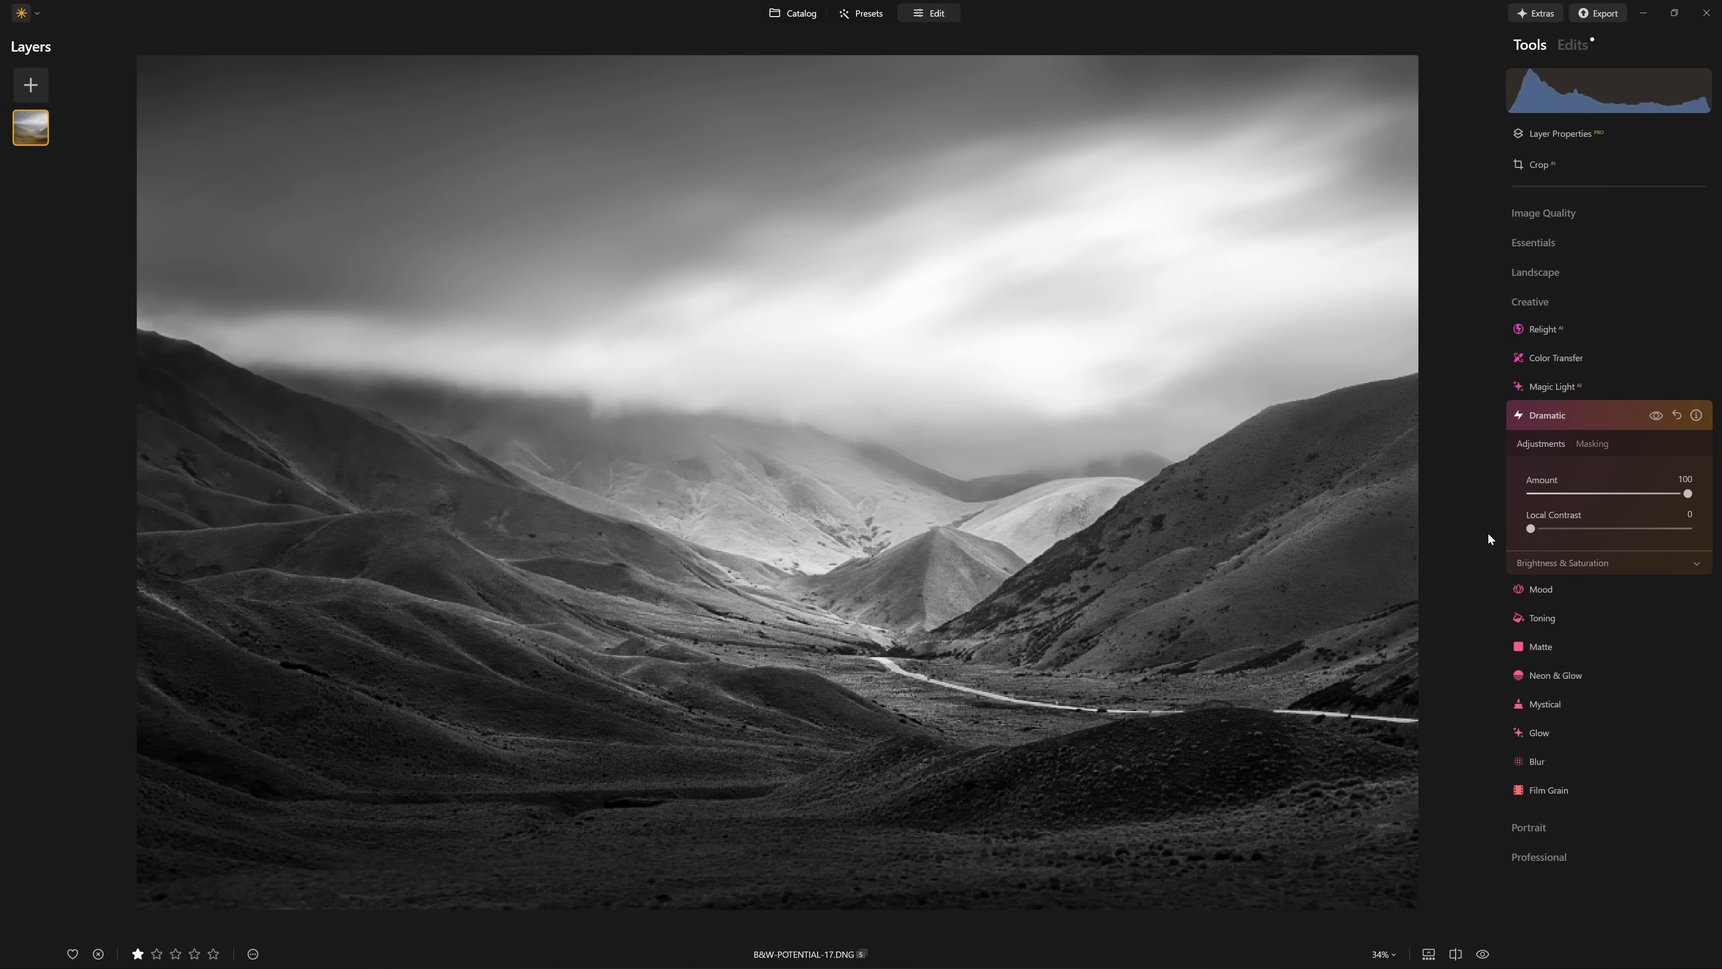
- Compare the full photo repeatedly with and without the Dramatic effect
left_click(1657, 415)
left_click(1657, 415)
left_click(1658, 415)
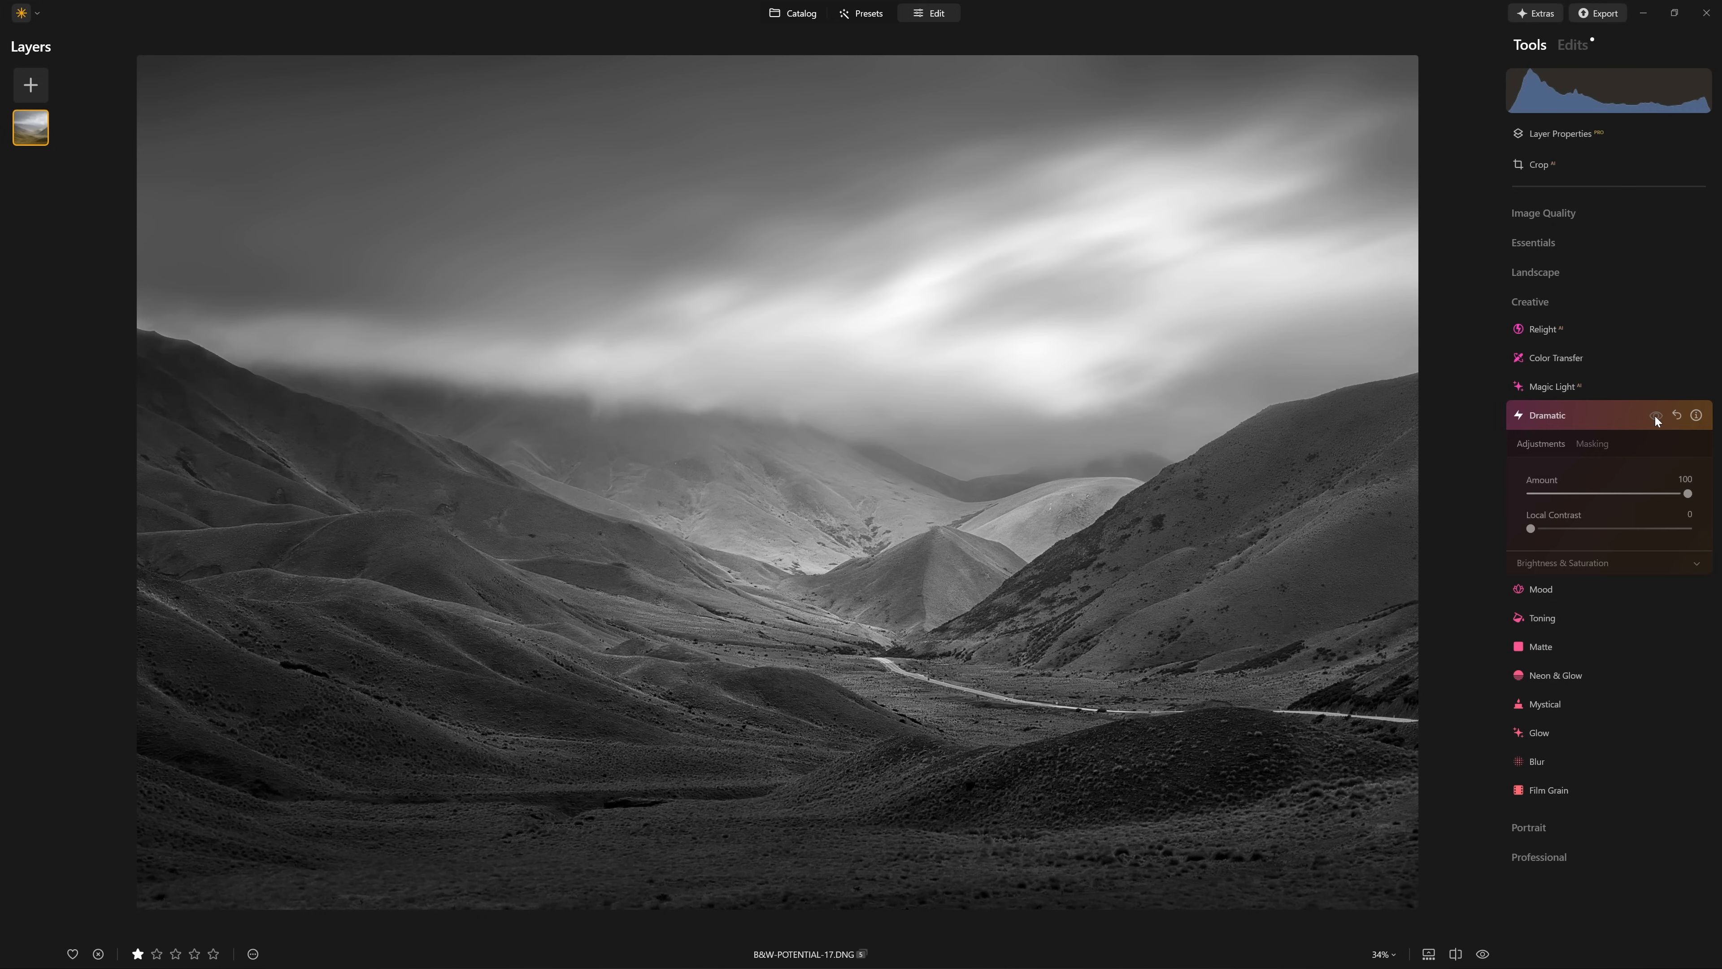
left_click(1656, 417)
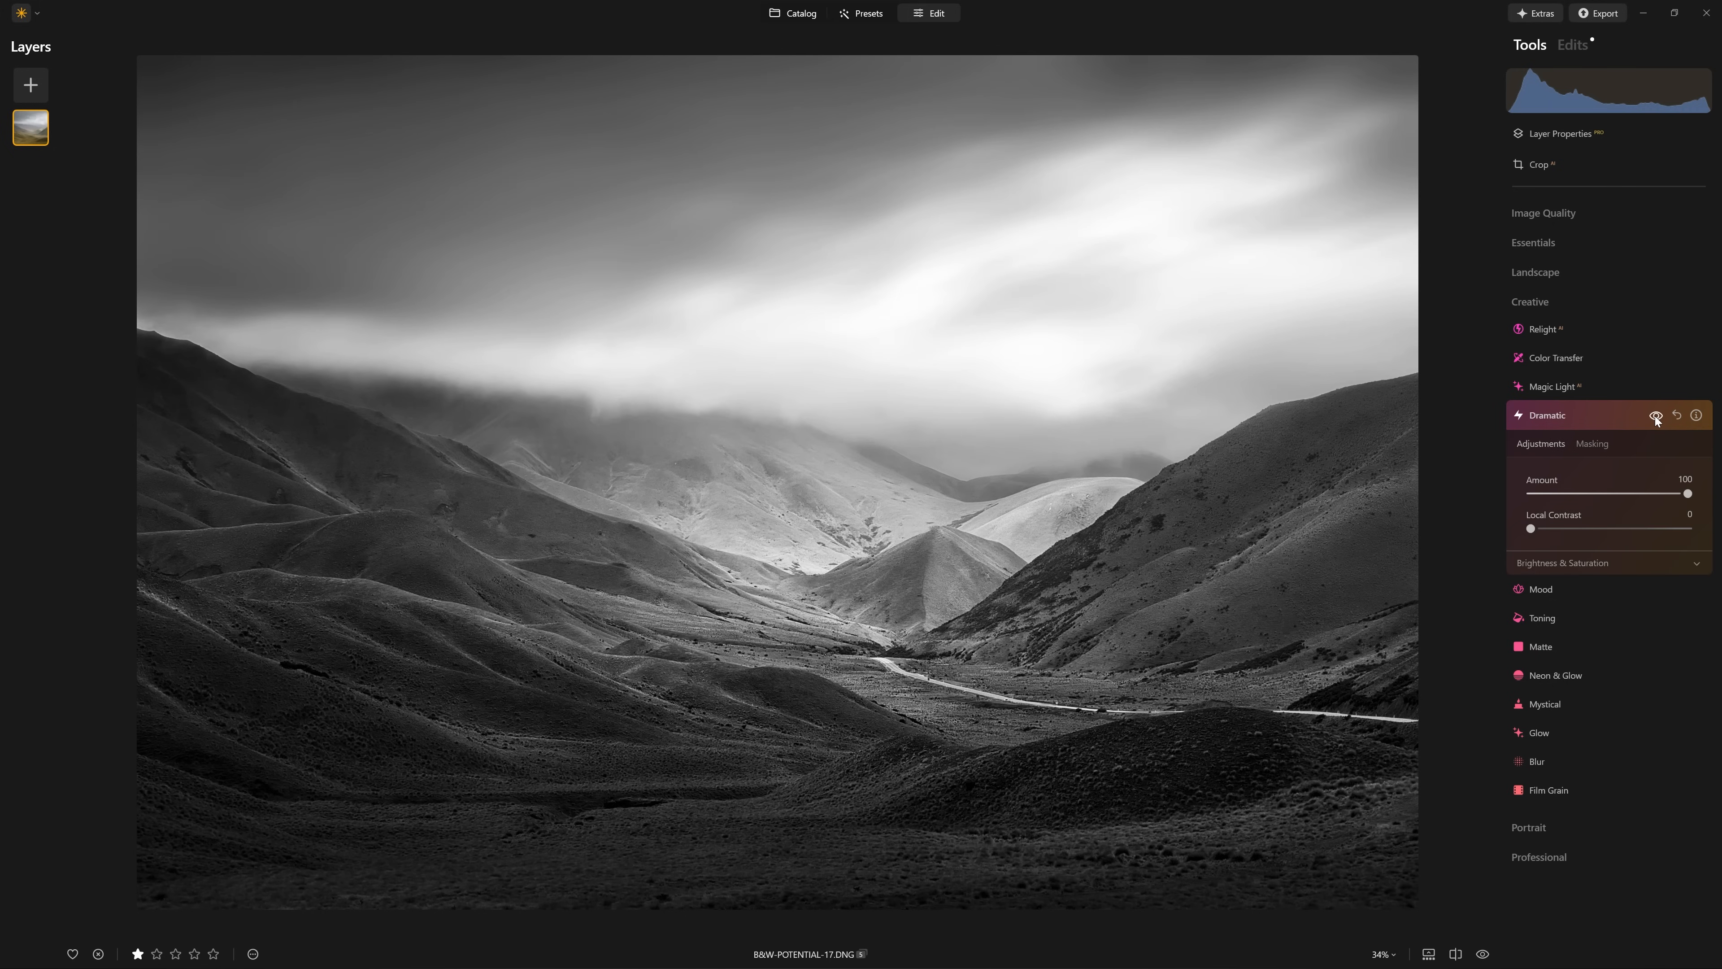
left_click(1657, 417)
left_click(1656, 416)
left_click(1656, 416)
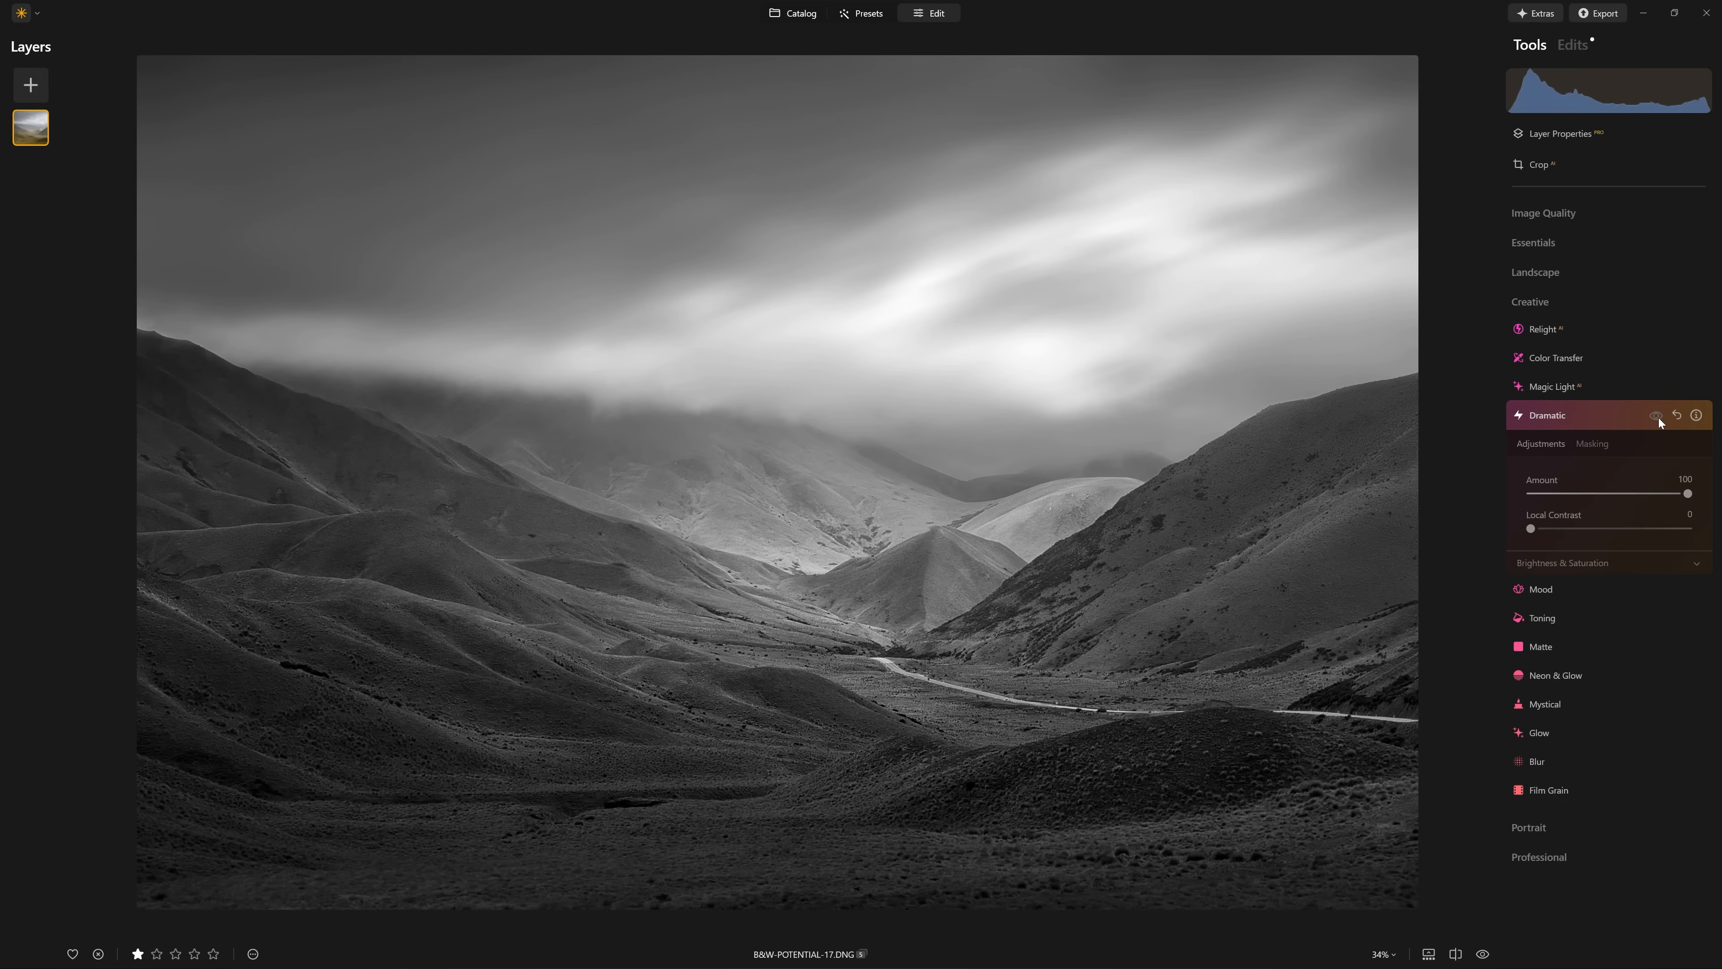
left_click(1656, 416)
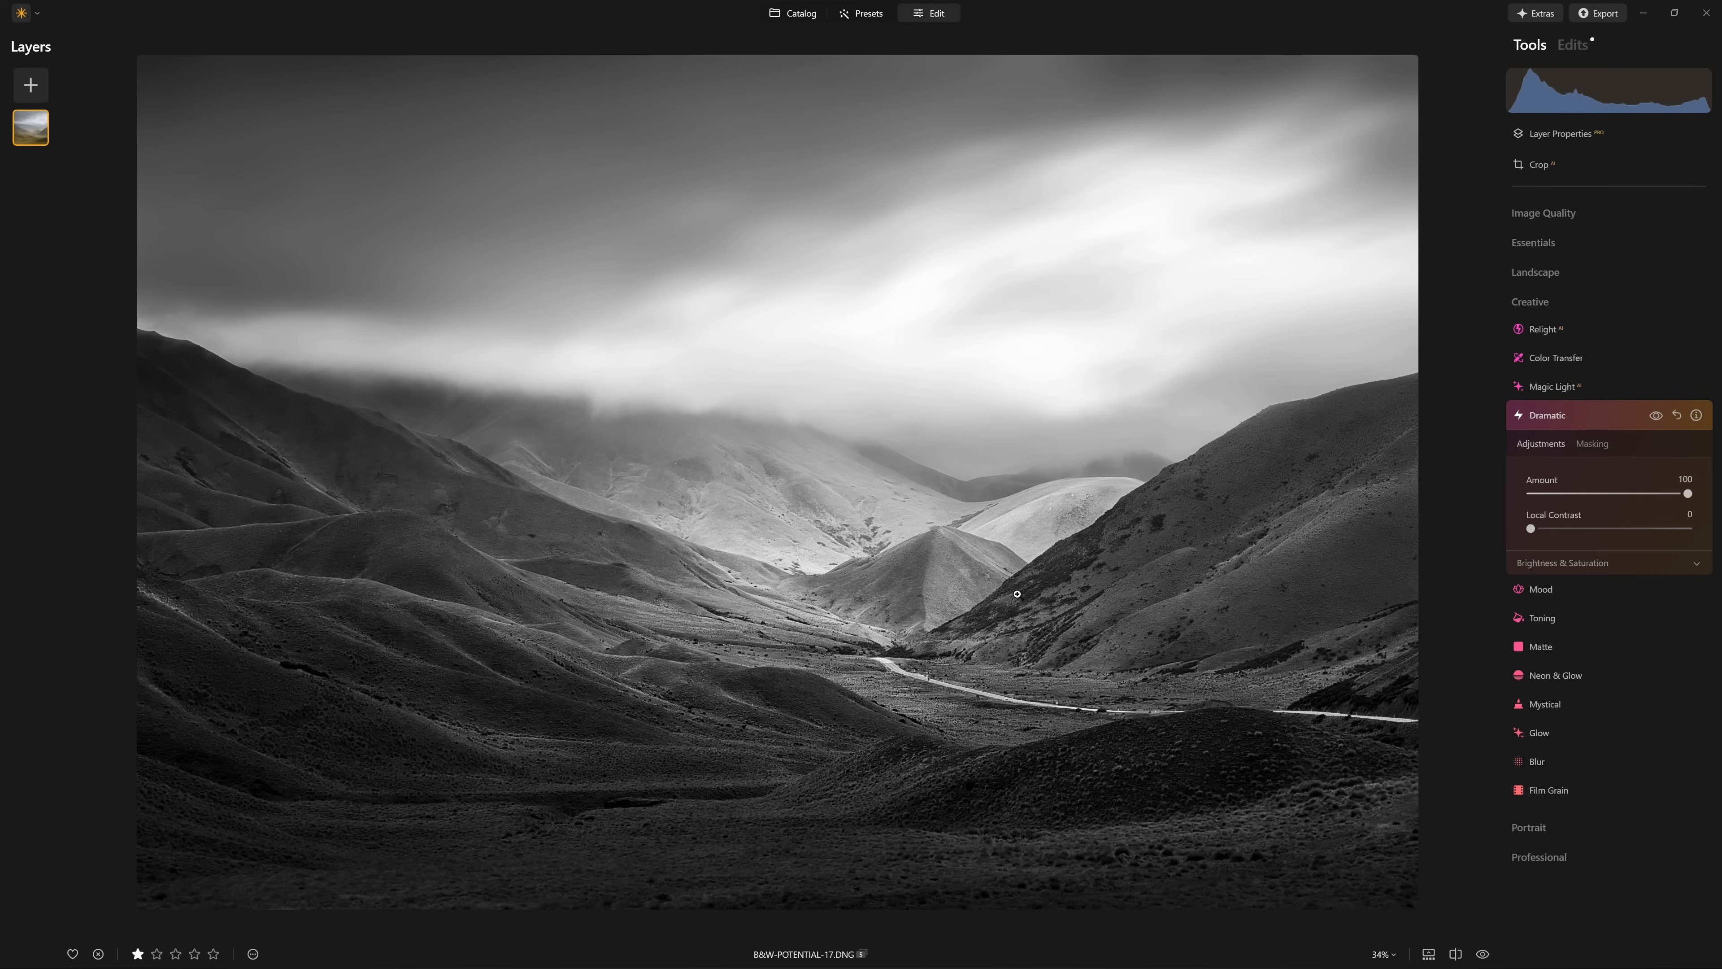
left_click(1656, 416)
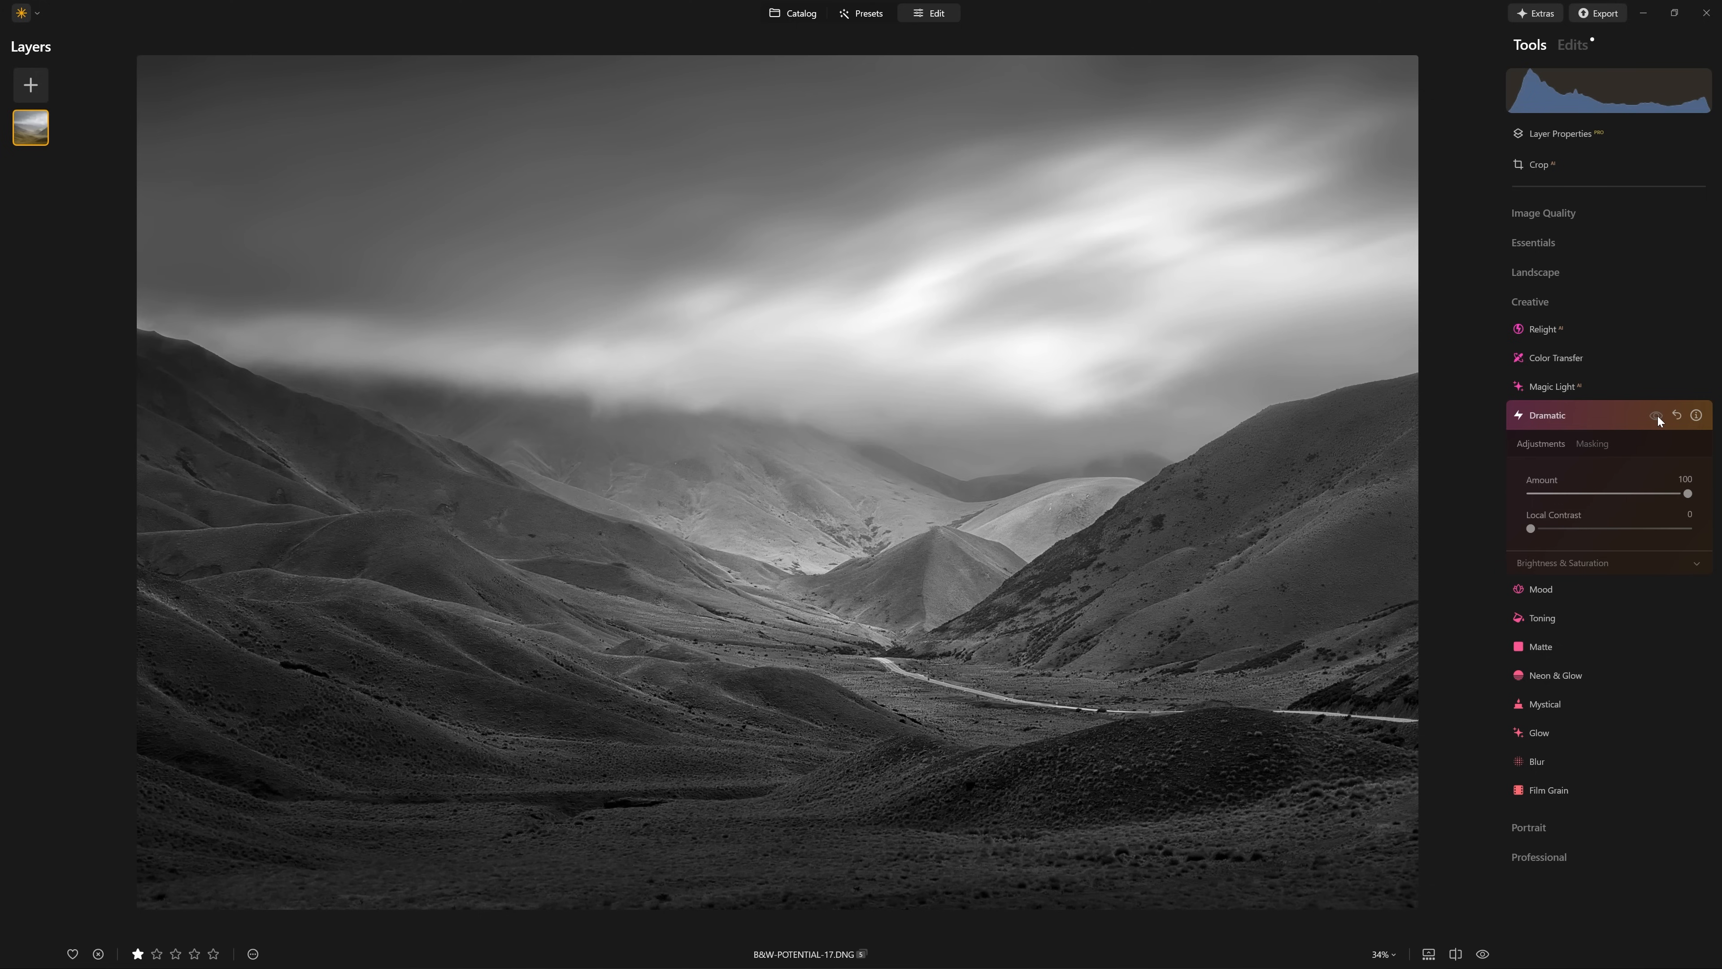
left_click(1656, 417)
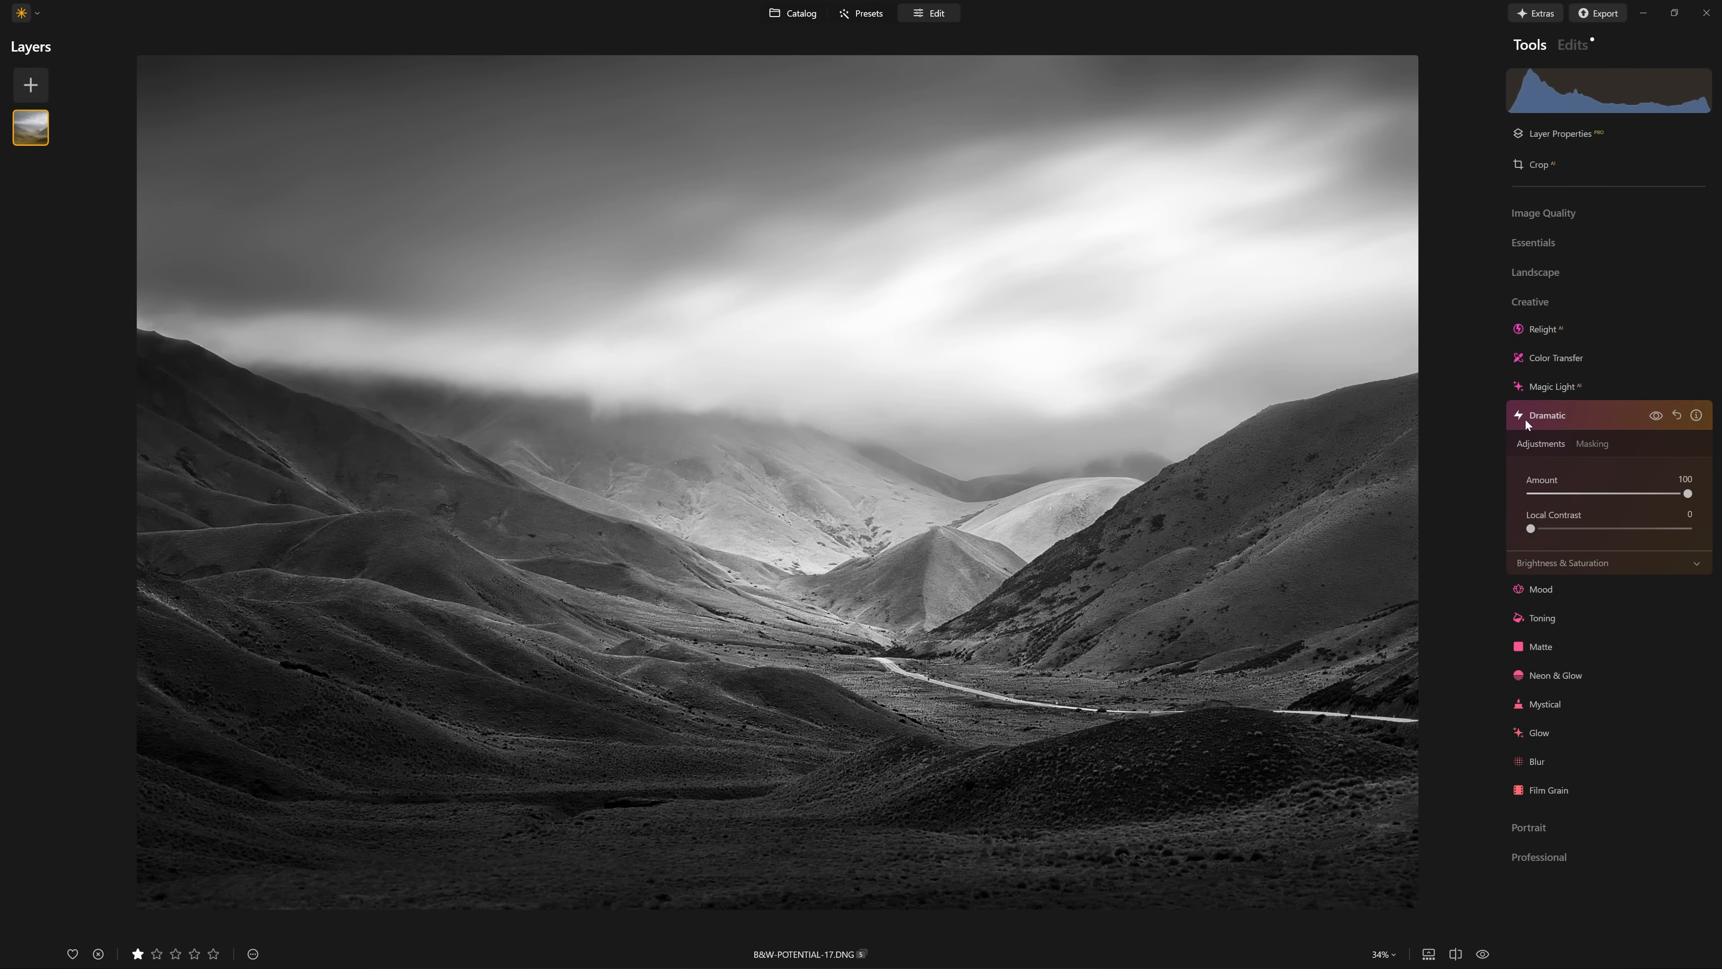
left_click(1655, 416)
left_click(1656, 417)
left_click(1656, 416)
left_click(1657, 416)
left_click(1656, 416)
left_click(1656, 417)
- Zoom to 100% on the bright sky, check it with and without Dramatic, and return to the full view
left_click(932, 299)
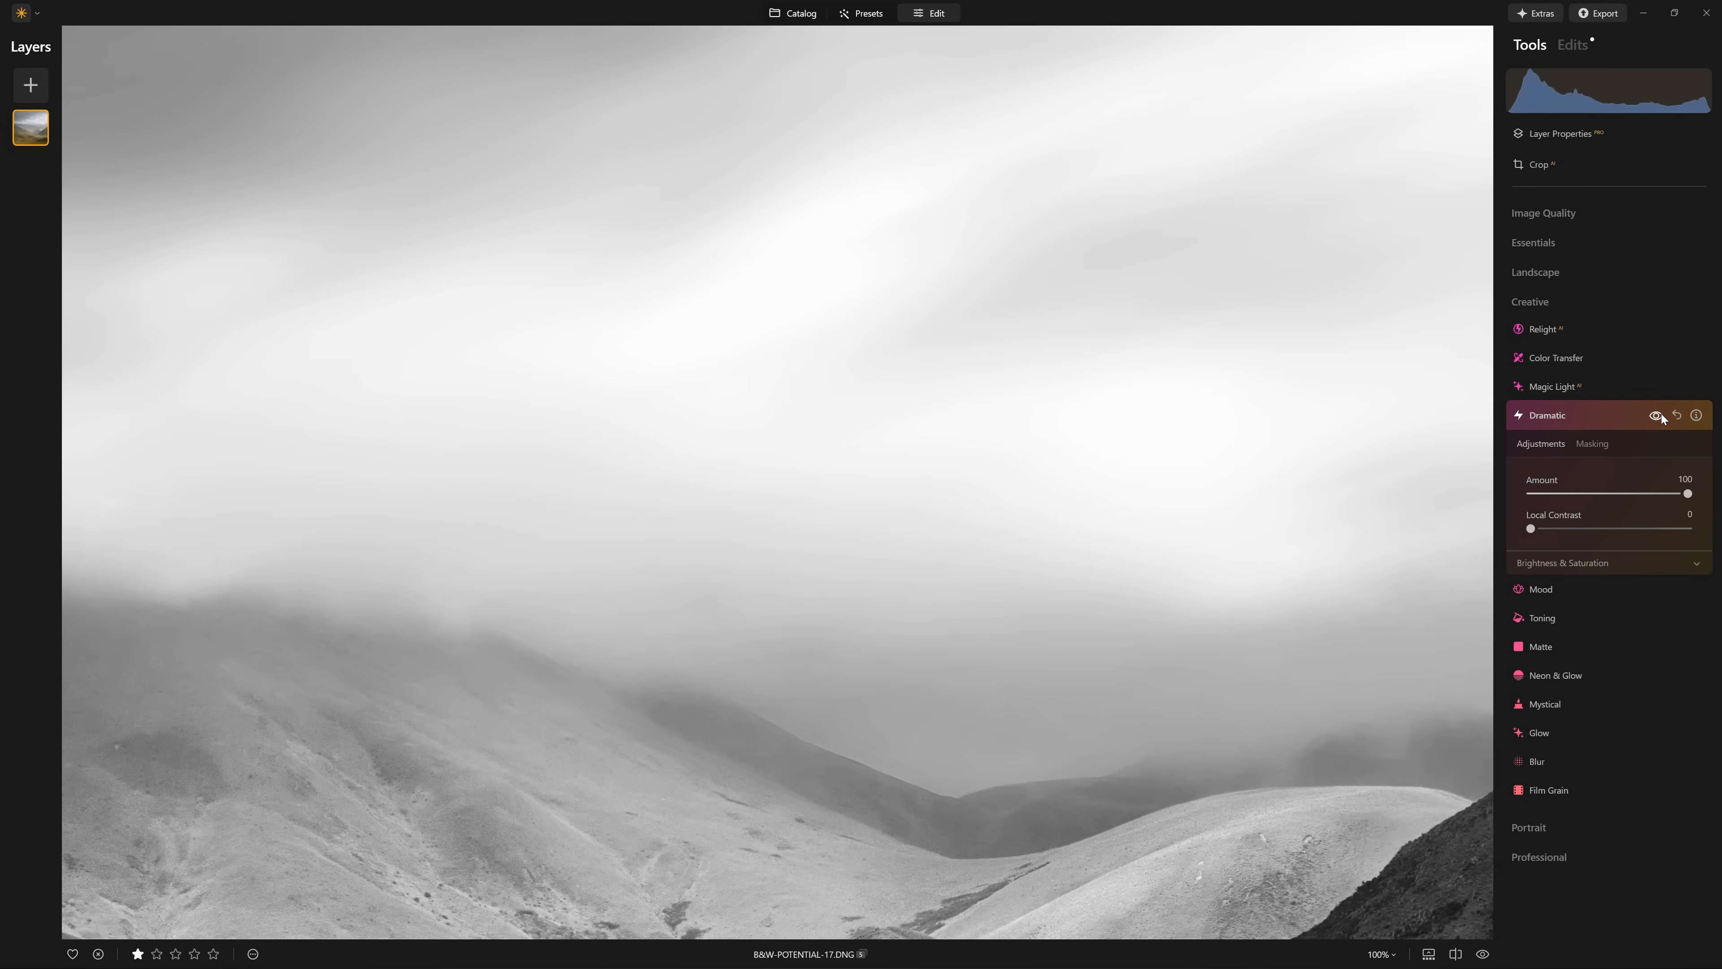
left_click(1655, 417)
left_click(1662, 418)
left_click(1124, 446)
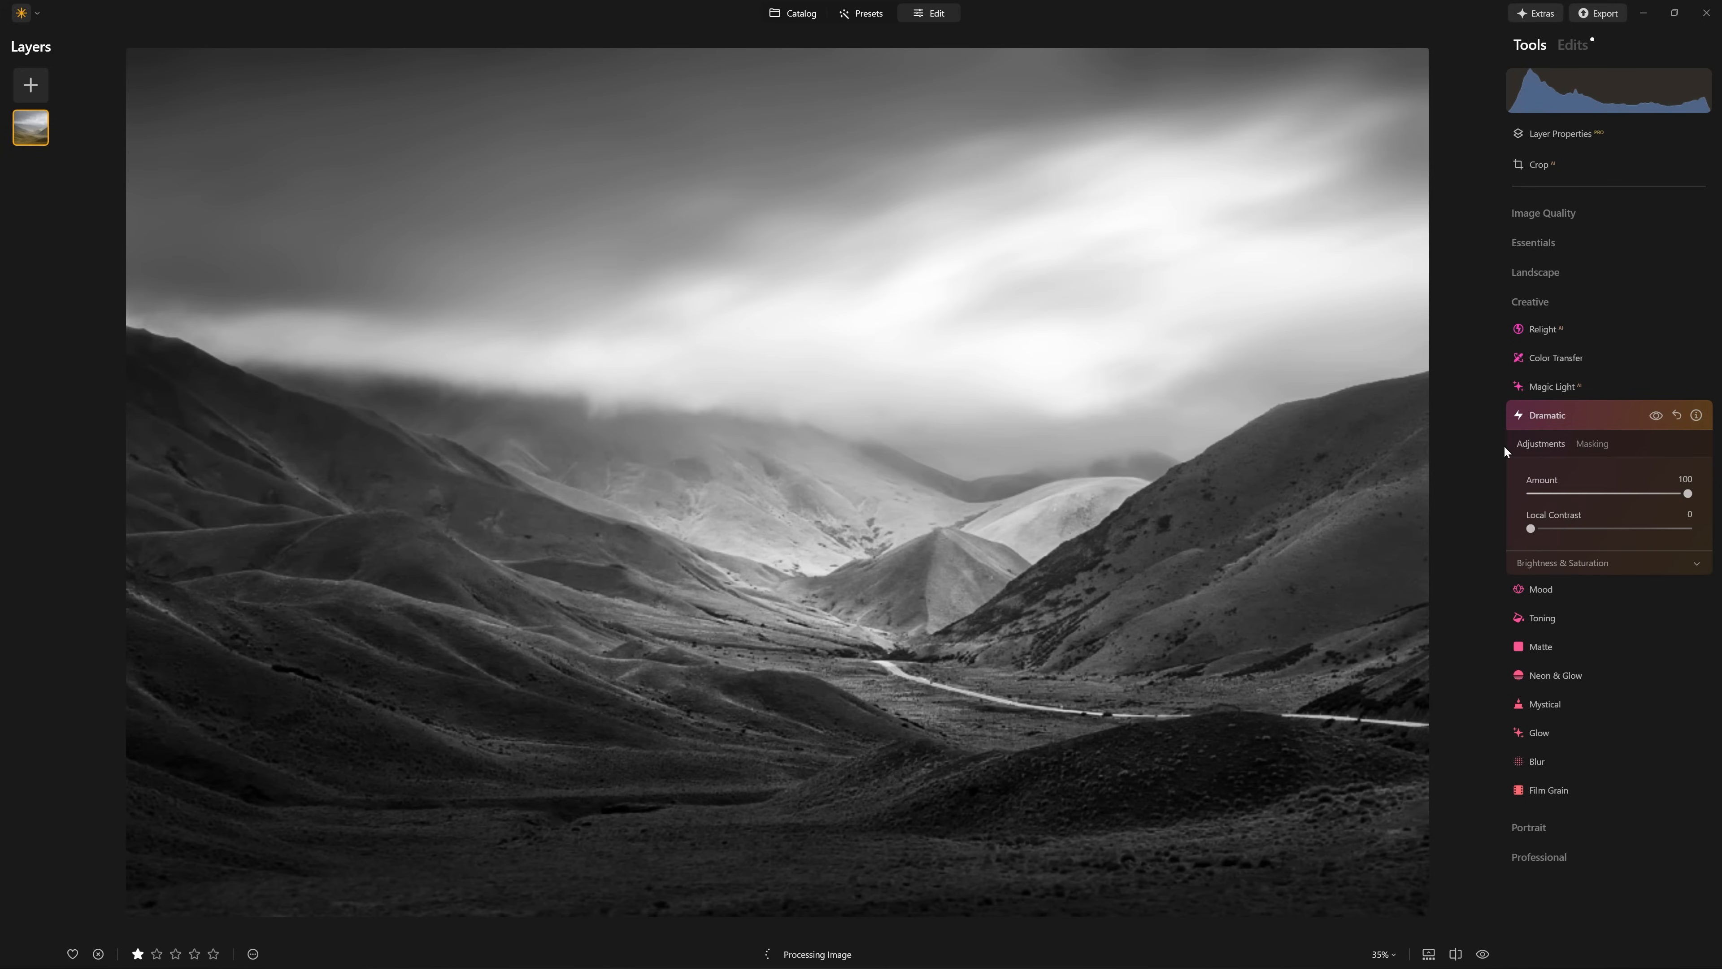
- Erase the Dramatic effect from the sky with a Size 400 mask brush at Softness 100 and Strength 57
left_click(1591, 444)
left_click(1556, 467)
left_click(1650, 495)
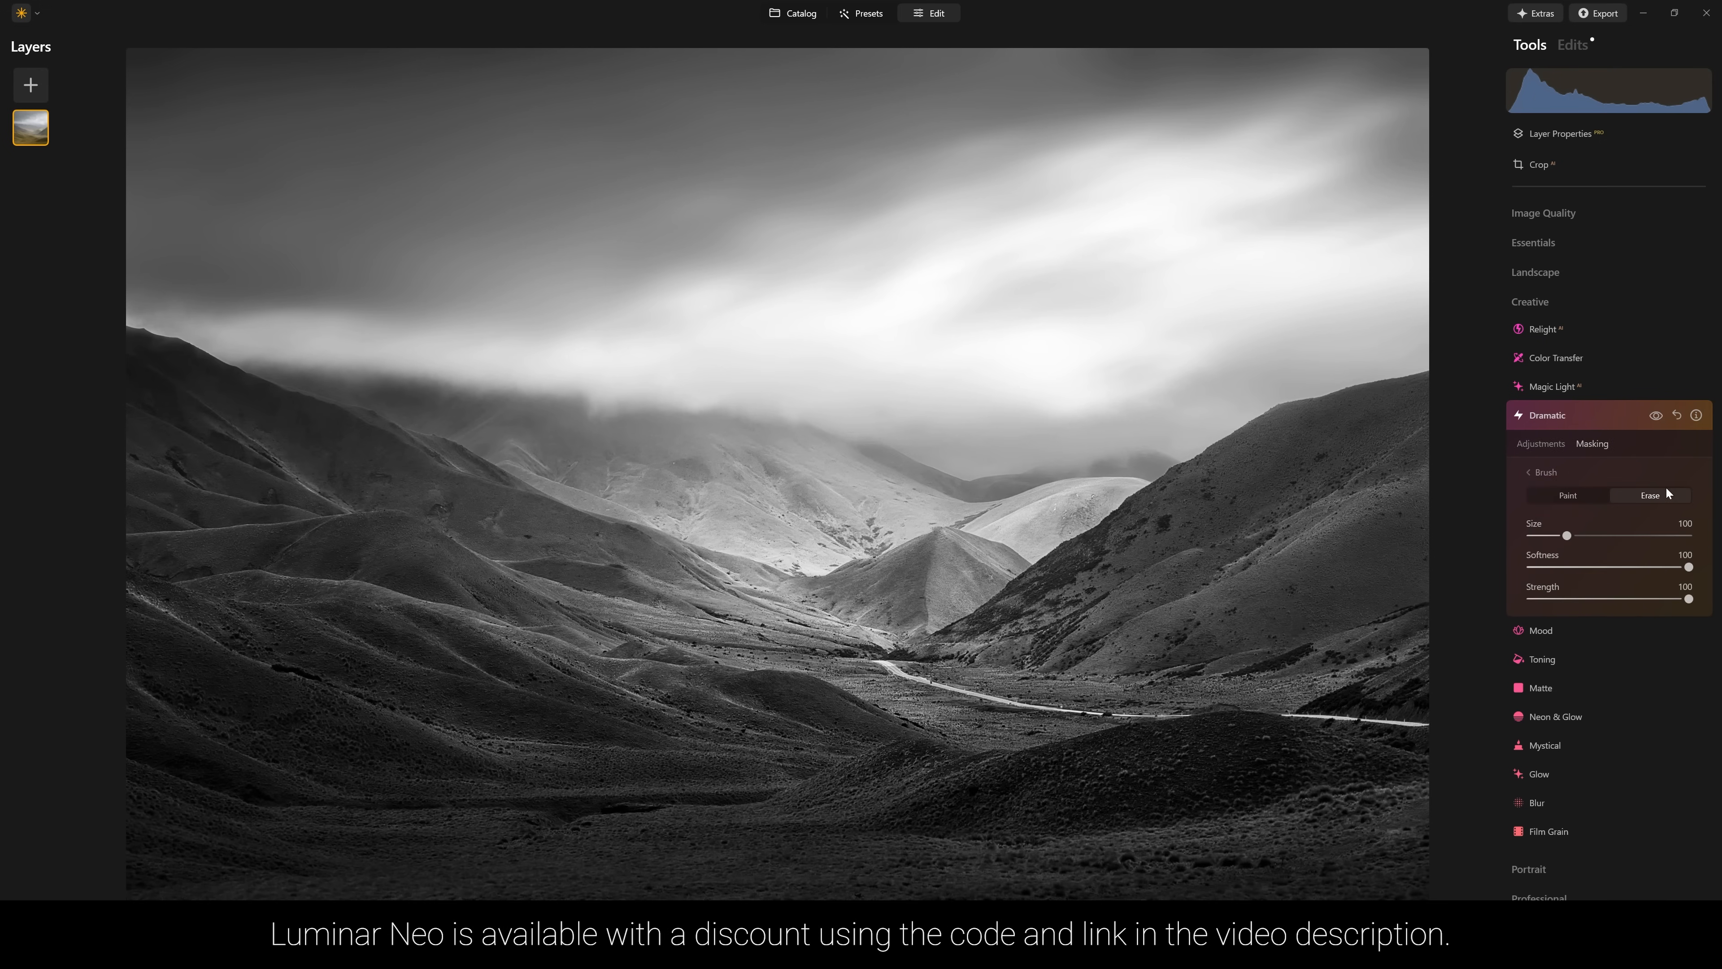
scroll(1397, 353, "up", 10)
mouse_move(1368, 151)
left_mouse_down()
mouse_move(1277, 244)
mouse_move(1128, 288)
mouse_move(822, 298)
mouse_move(546, 272)
left_mouse_up()
mouse_move(1184, 292)
left_mouse_down()
mouse_move(610, 289)
mouse_move(1307, 262)
mouse_move(1145, 238)
mouse_move(380, 224)
left_mouse_up()
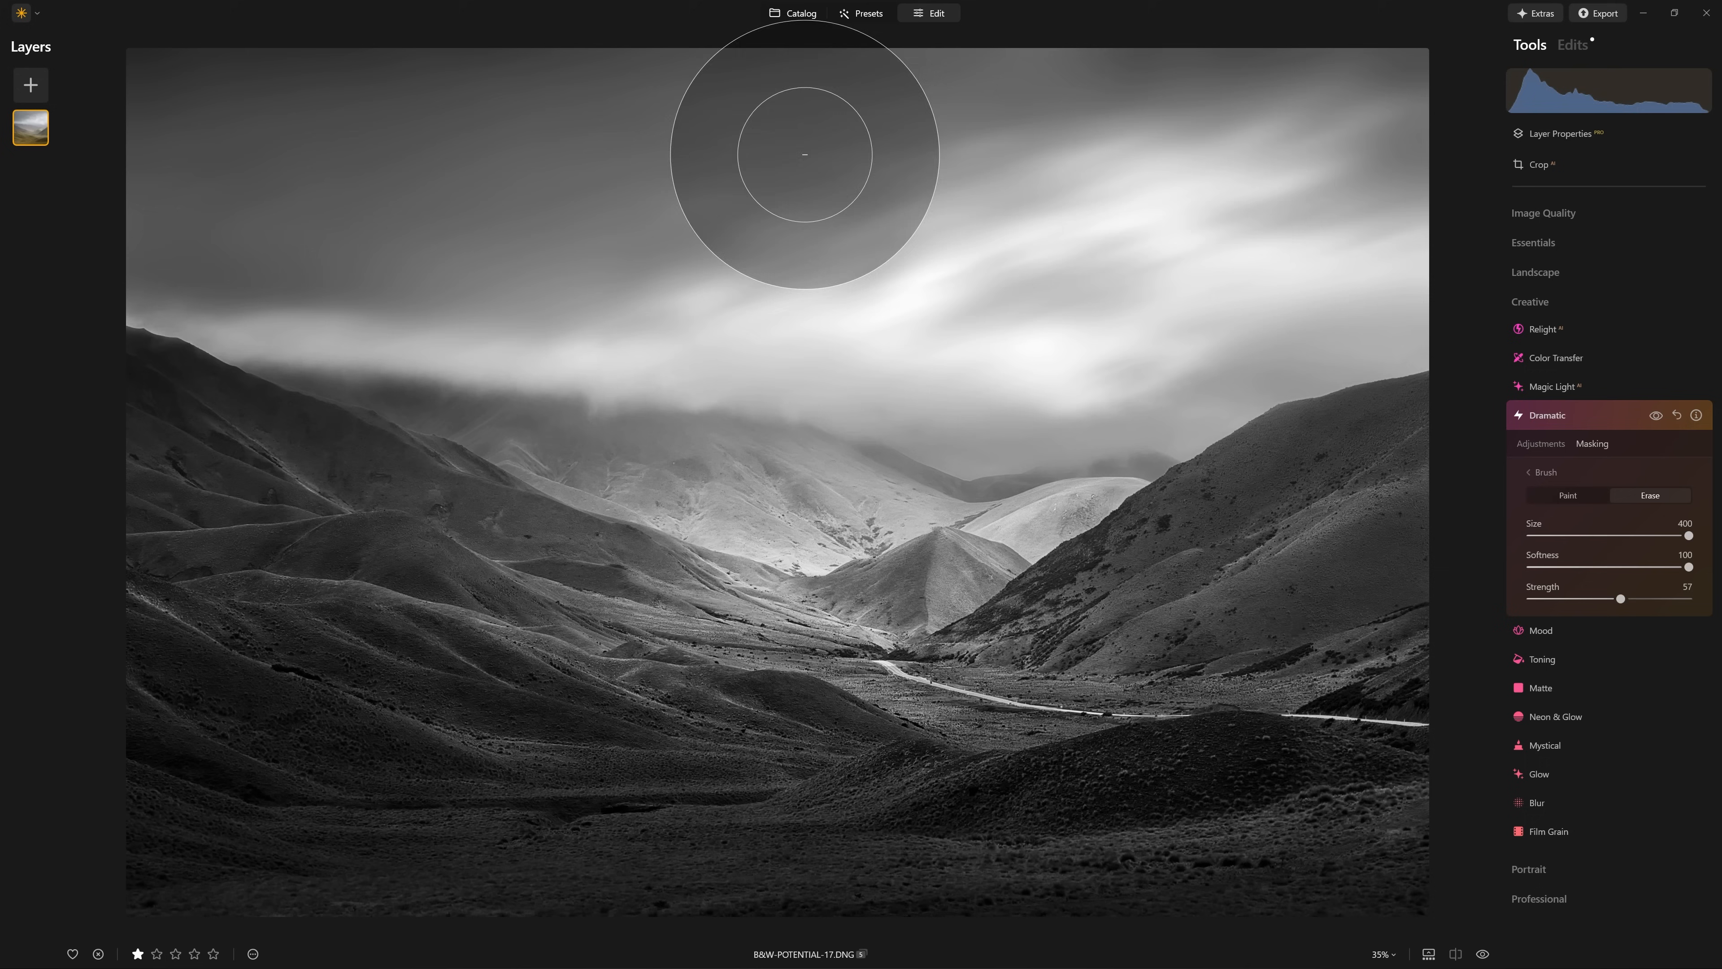
- Compare the photo with and without the masked Dramatic effect
left_click(1656, 417)
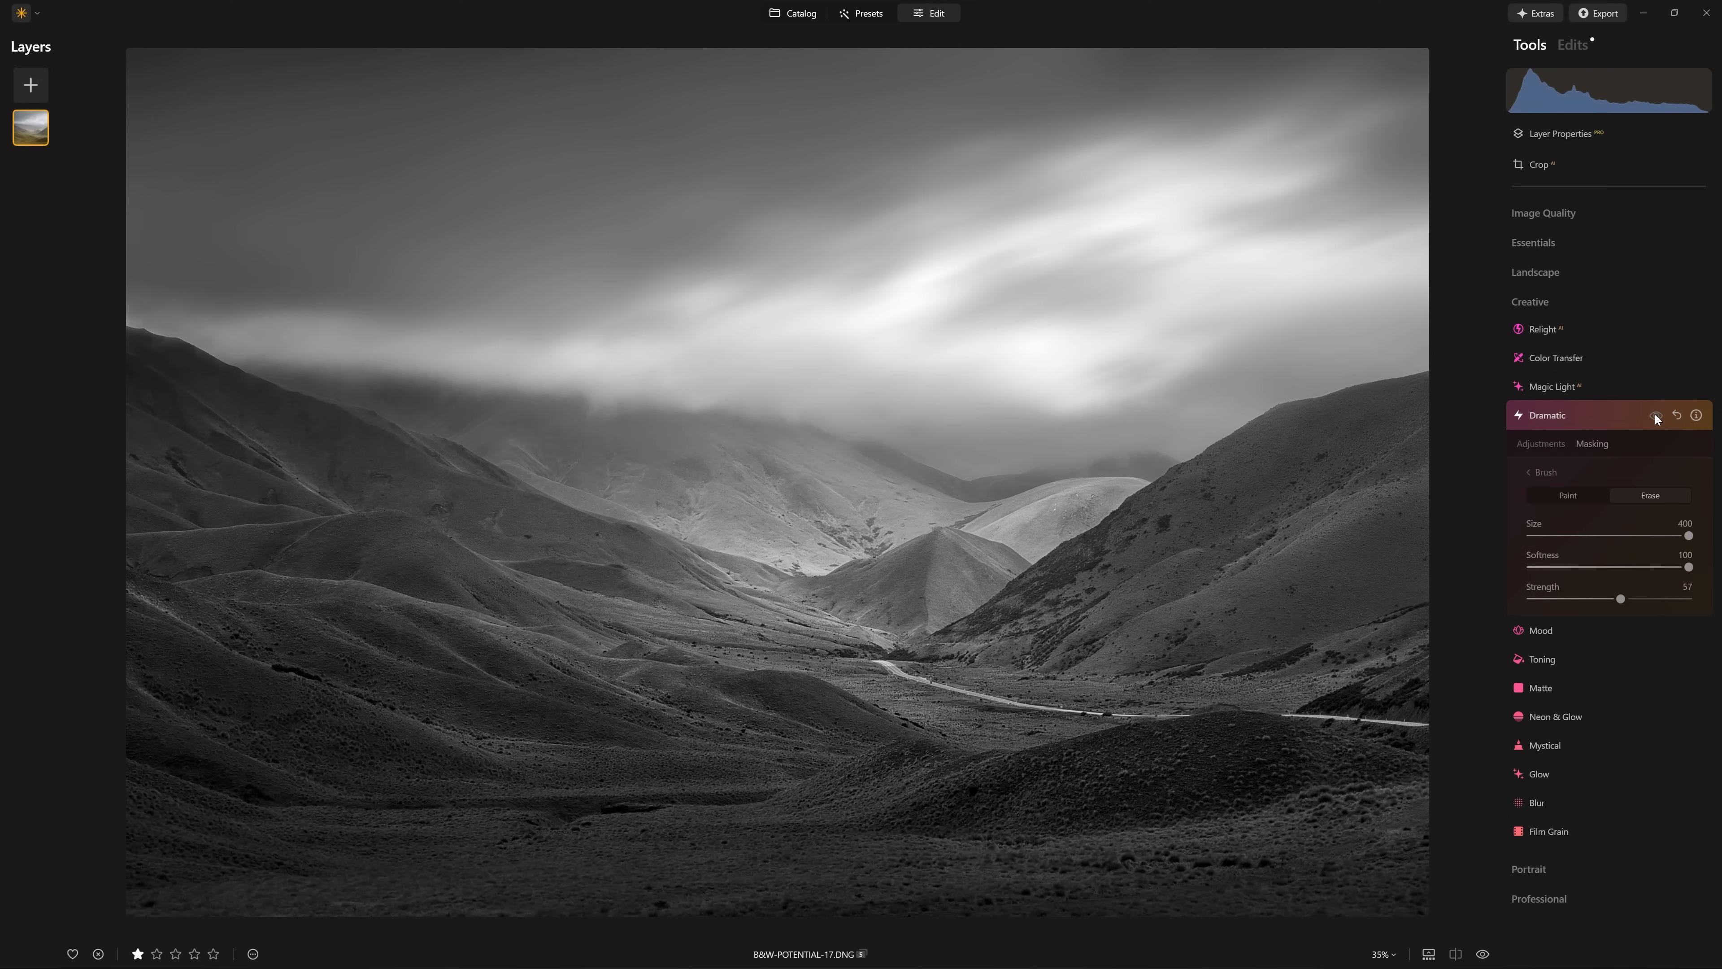
left_click(1656, 417)
left_click(1656, 416)
left_click(1656, 416)
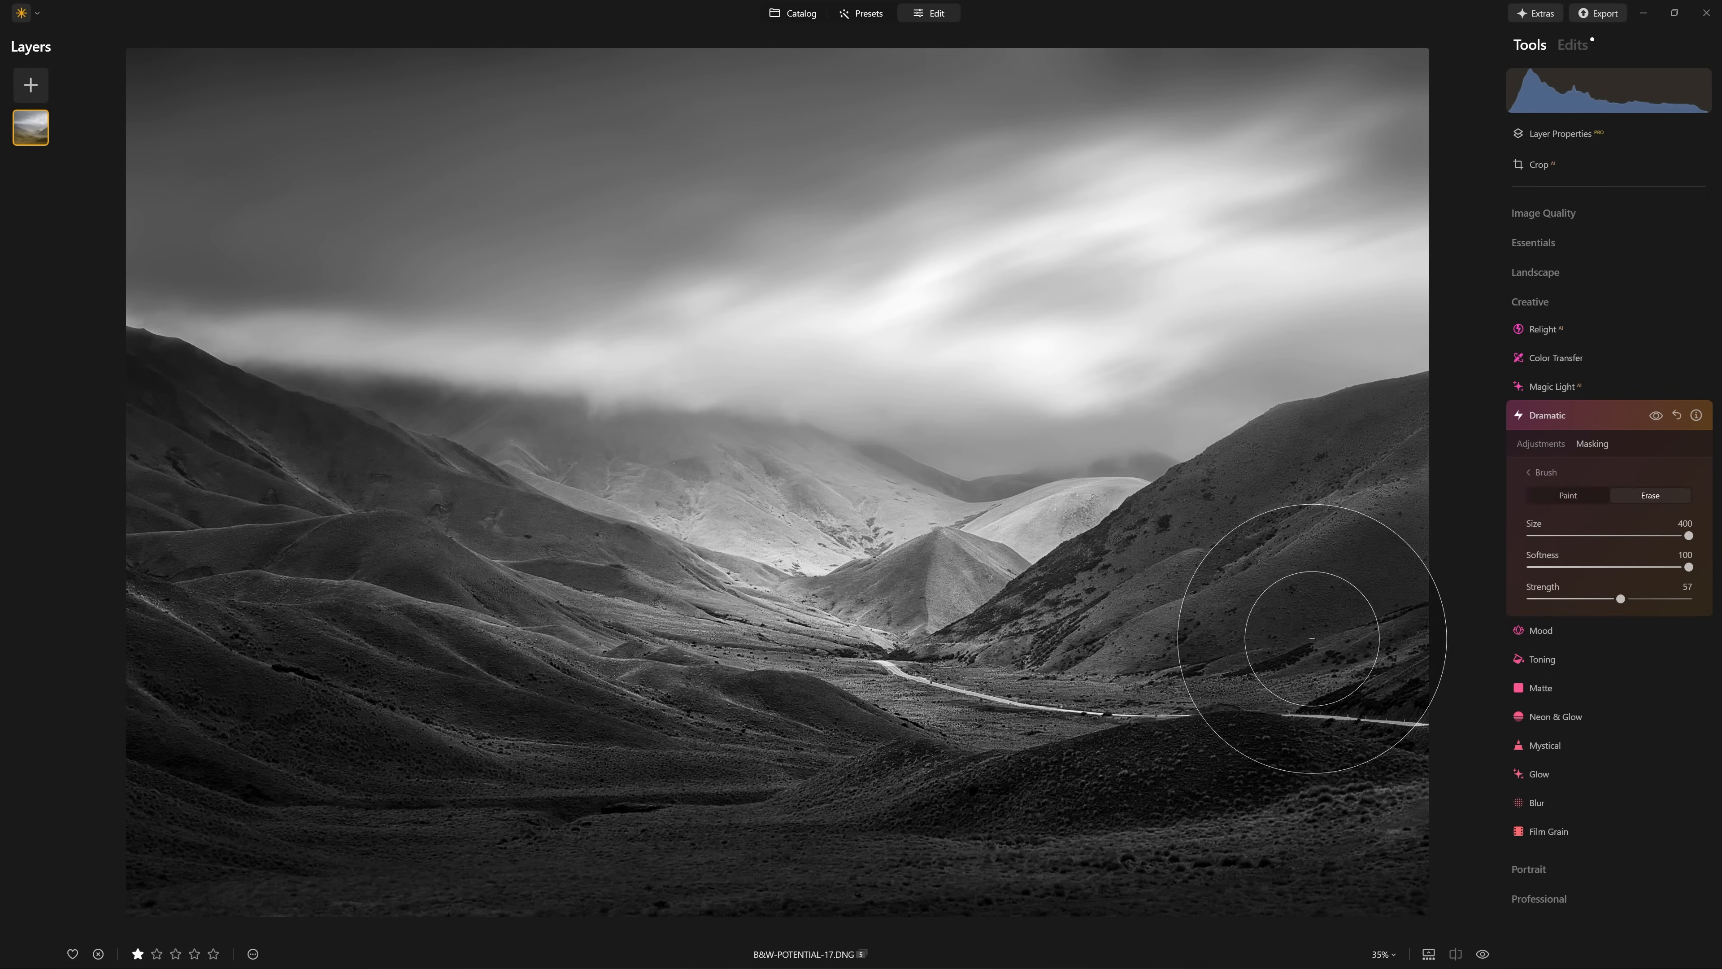
- Check the masked Dramatic effect on and off again, inspect the central valley at 100%, and return to the full view
left_click(1656, 417)
left_click(1656, 417)
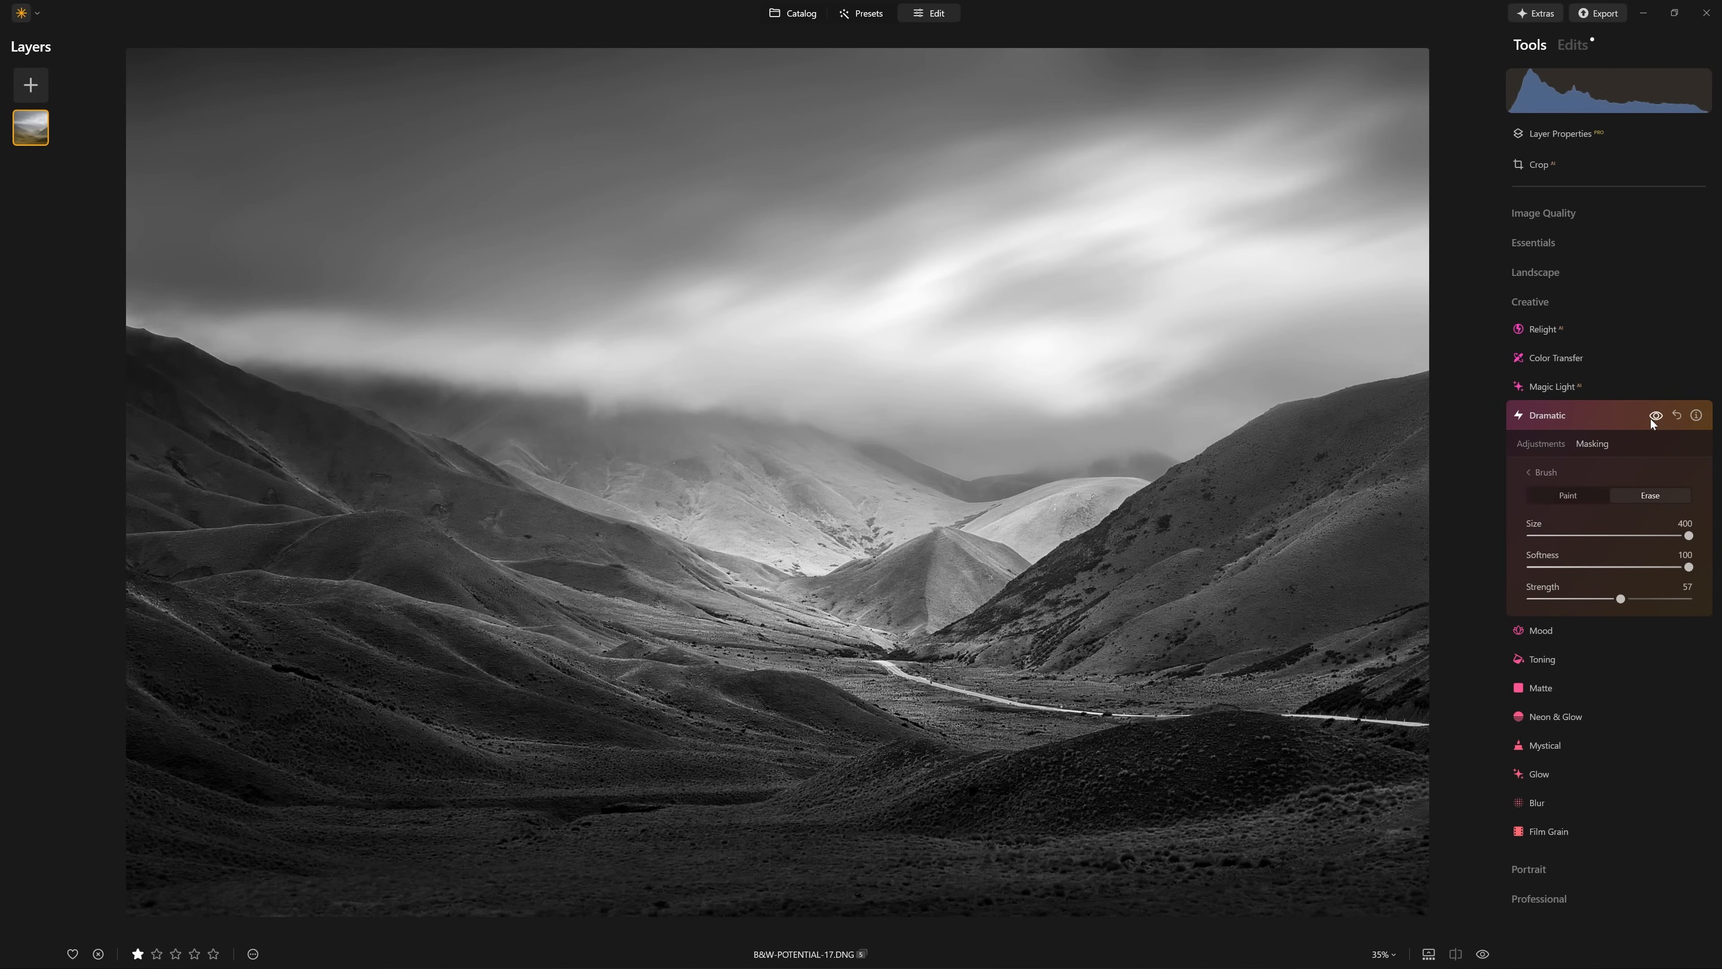
left_click(1656, 415)
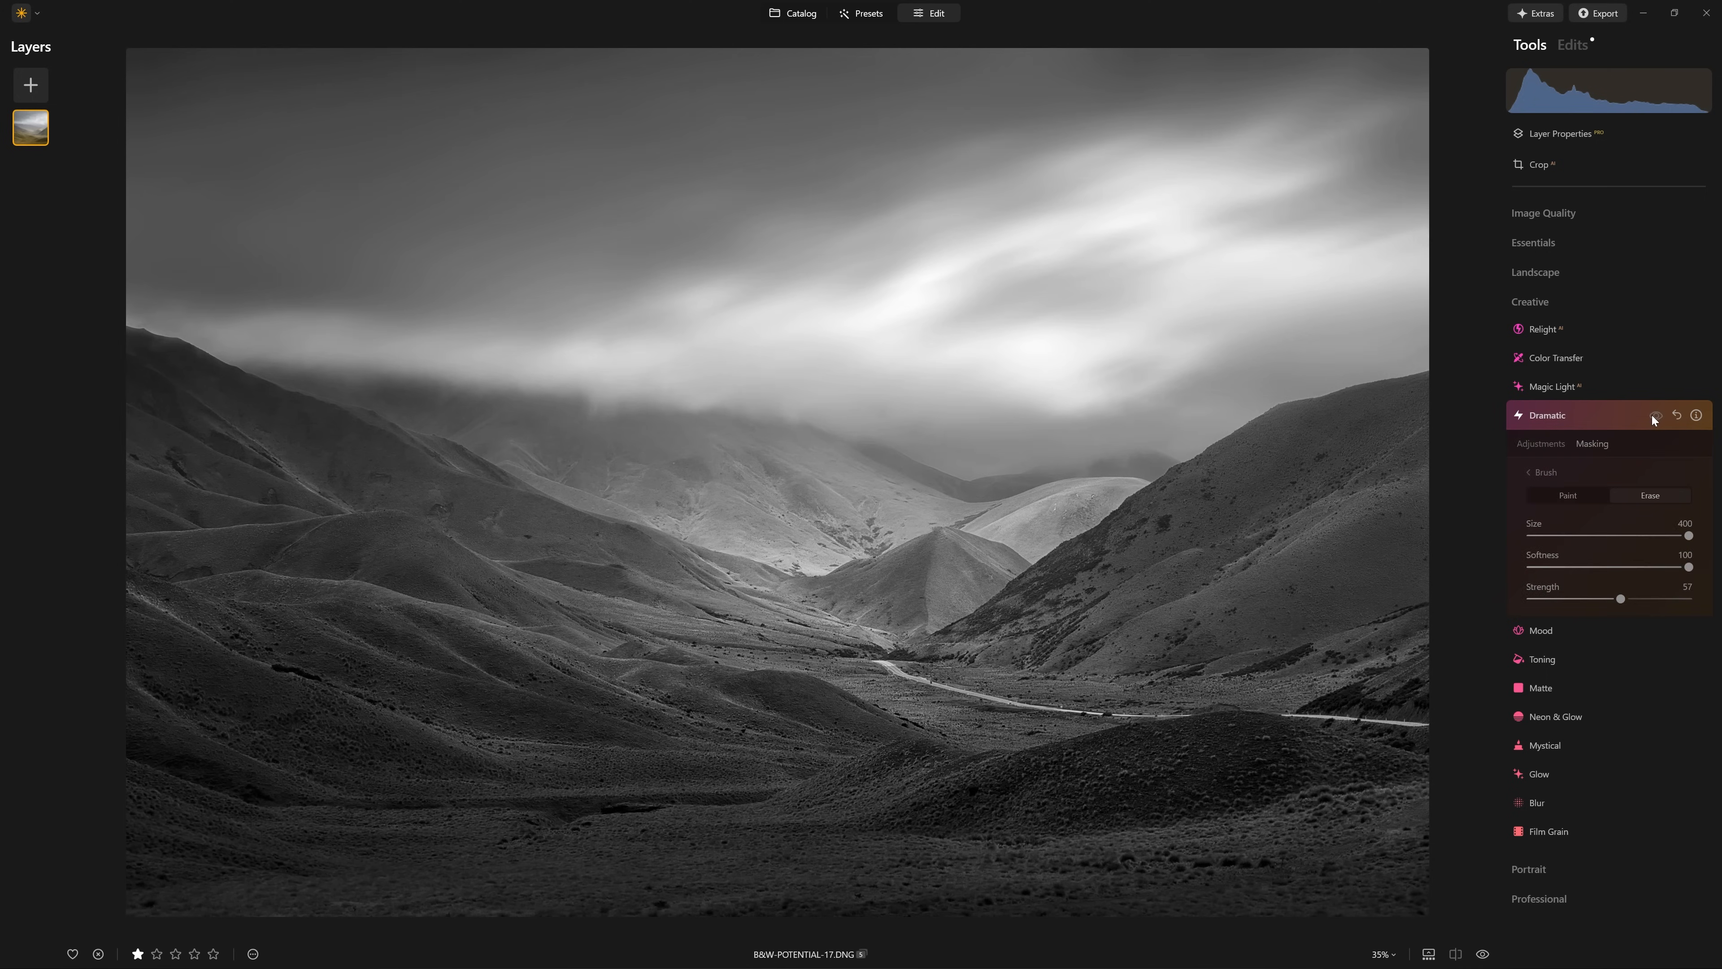
left_click(1656, 415)
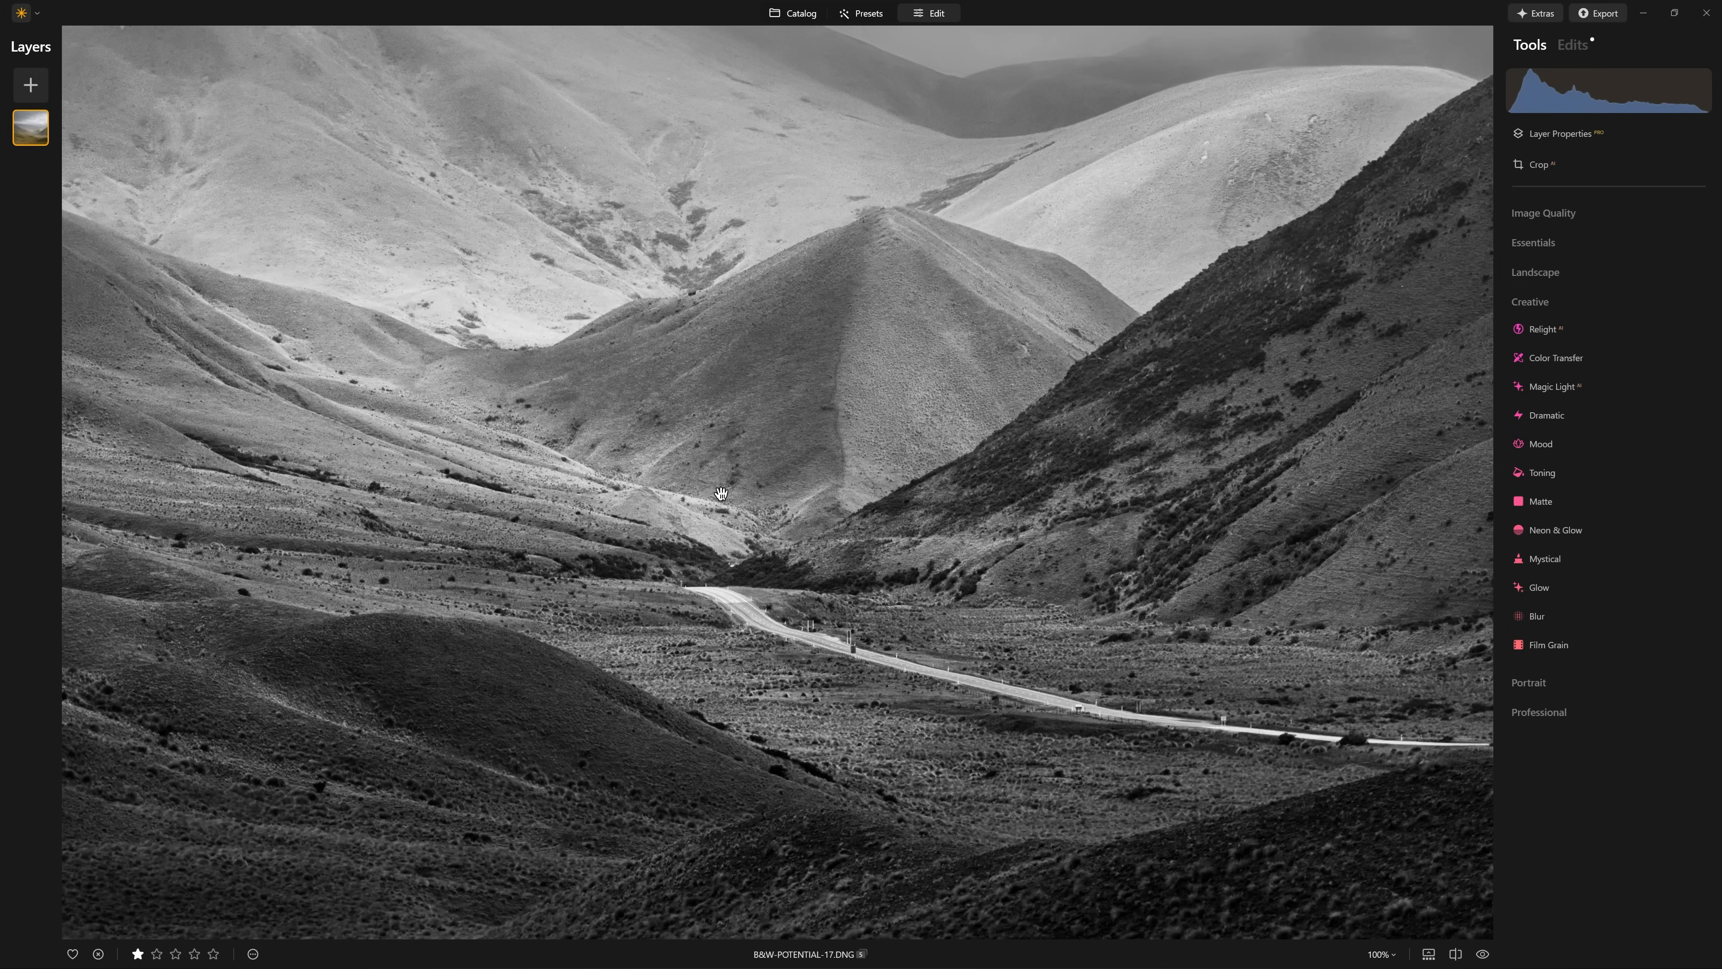
left_click(827, 429)
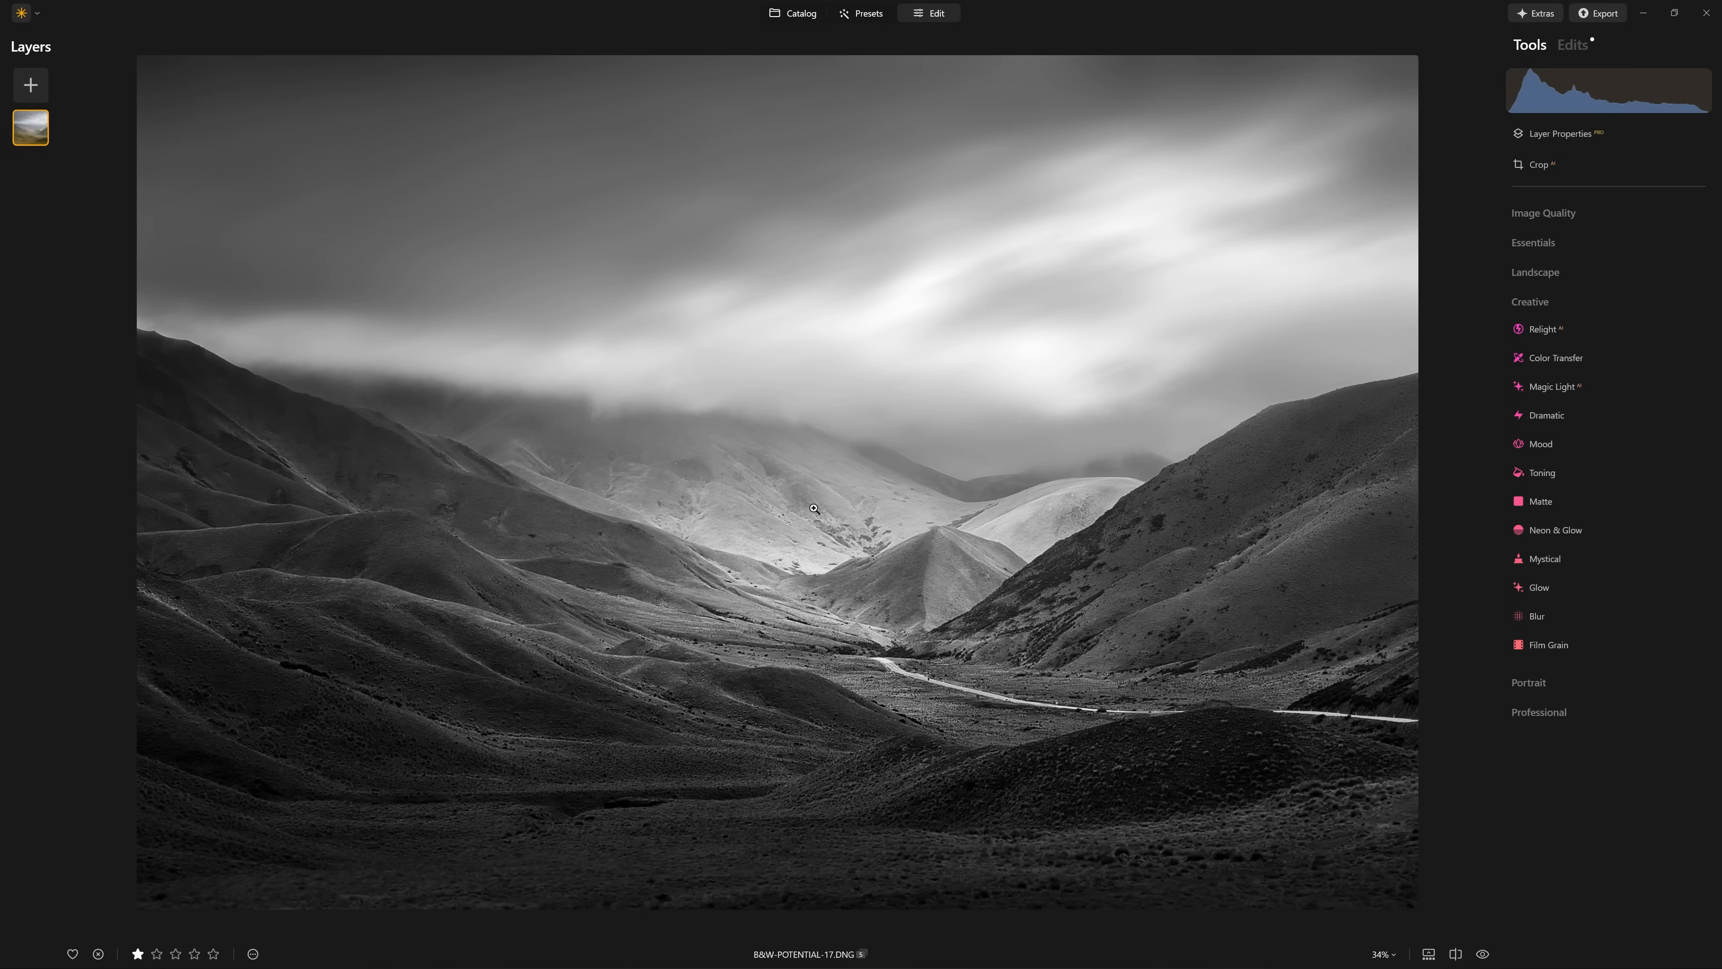
- Darken the distant part of the scene with Relight, setting Brightness Far to -83 and Depth to 100
left_click(1540, 330)
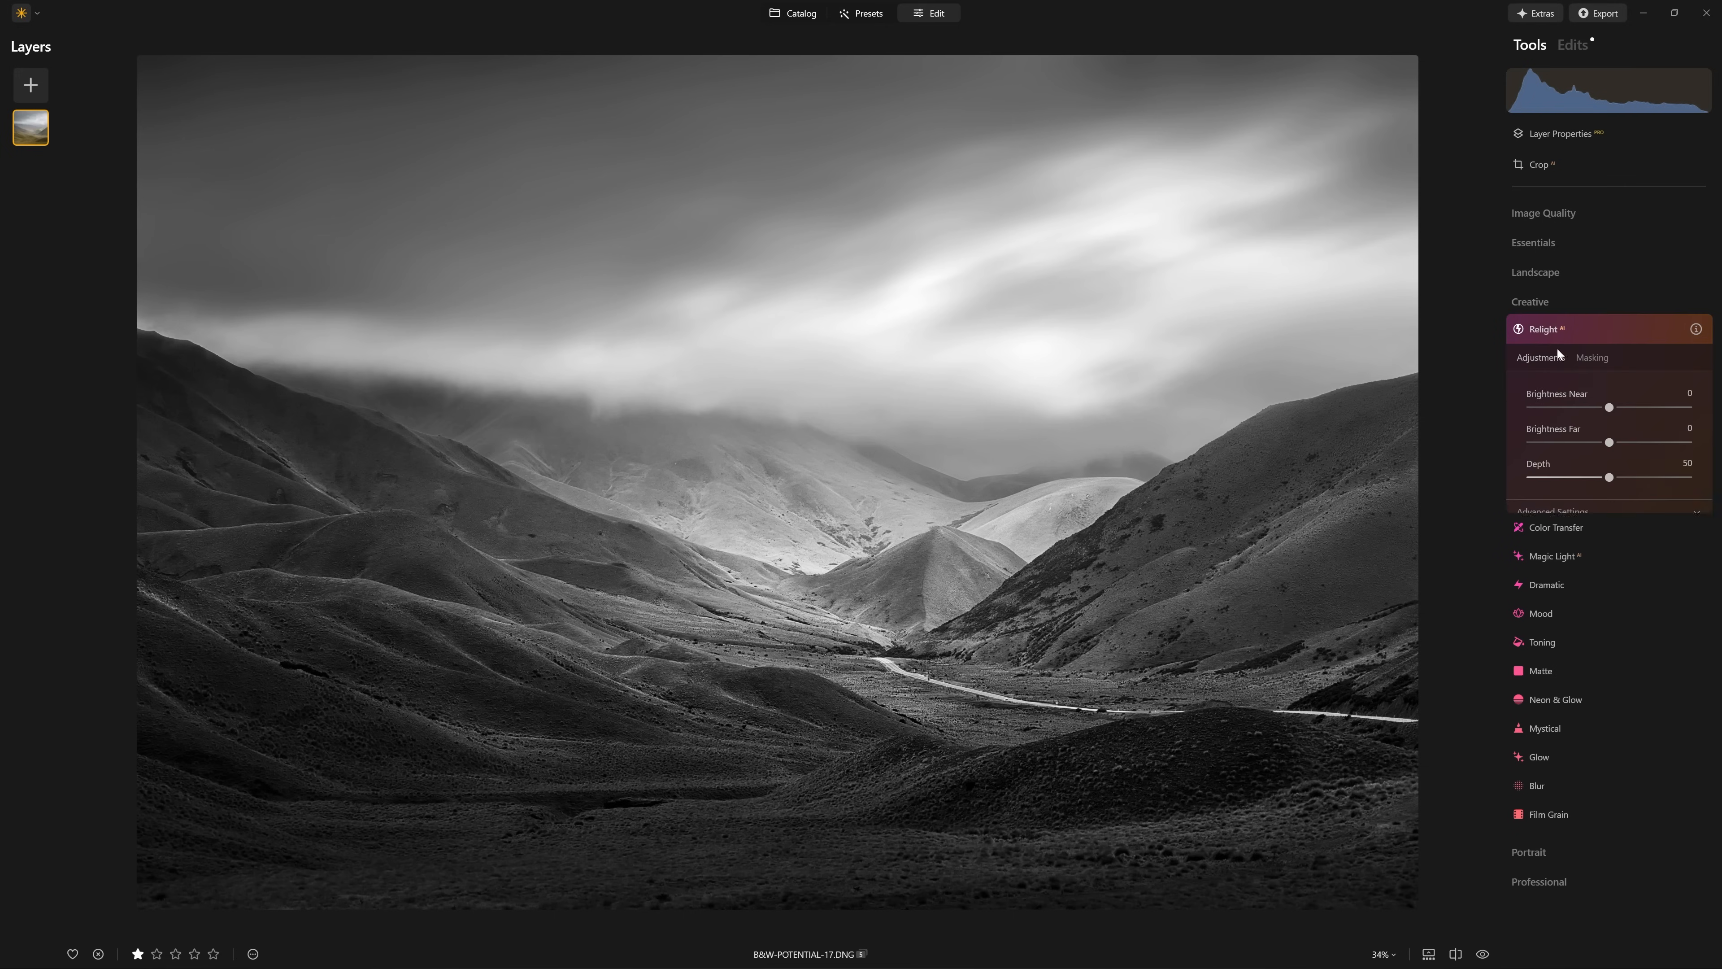
left_click_drag(1608, 444, 1688, 478)
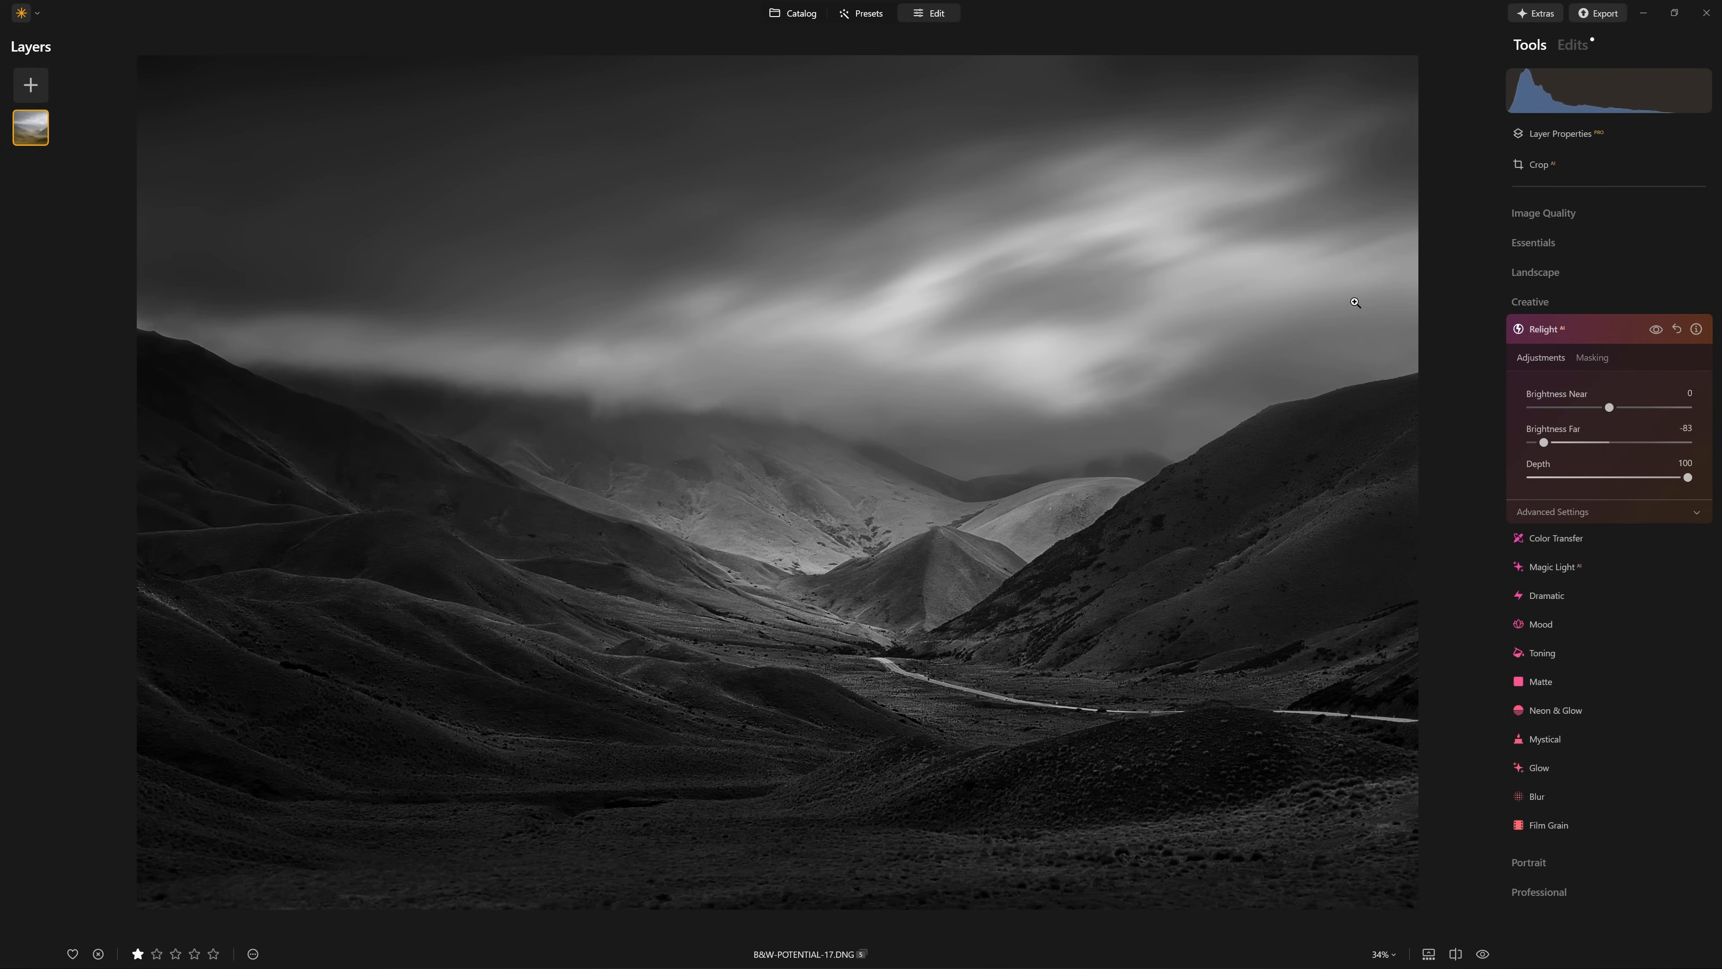
mouse_move(1688, 478)
left_mouse_down()
mouse_move(1526, 478)
mouse_move(1688, 478)
left_mouse_up()
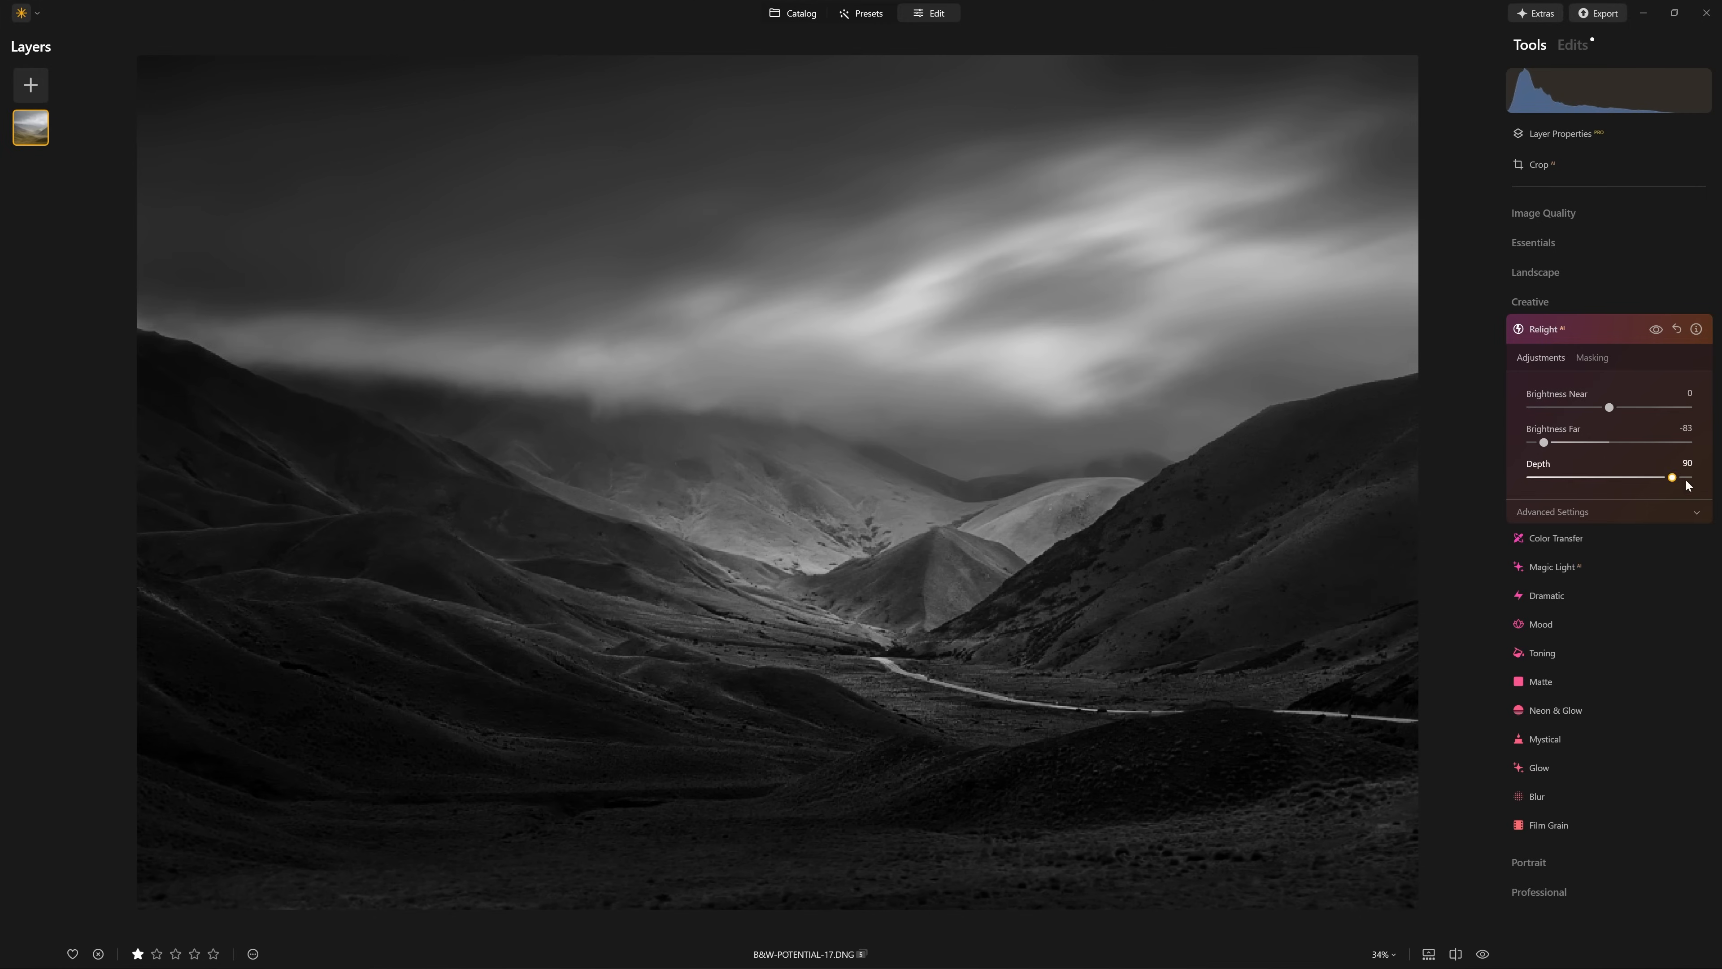
- Paint the Relight mask over the sky with a Size 400 brush at Softness 100 and Strength 57
left_click(1598, 357)
left_click(1544, 384)
mouse_move(1360, 225)
left_mouse_down()
mouse_move(1324, 272)
mouse_move(912, 320)
mouse_move(192, 154)
mouse_move(1584, 115)
left_mouse_up()
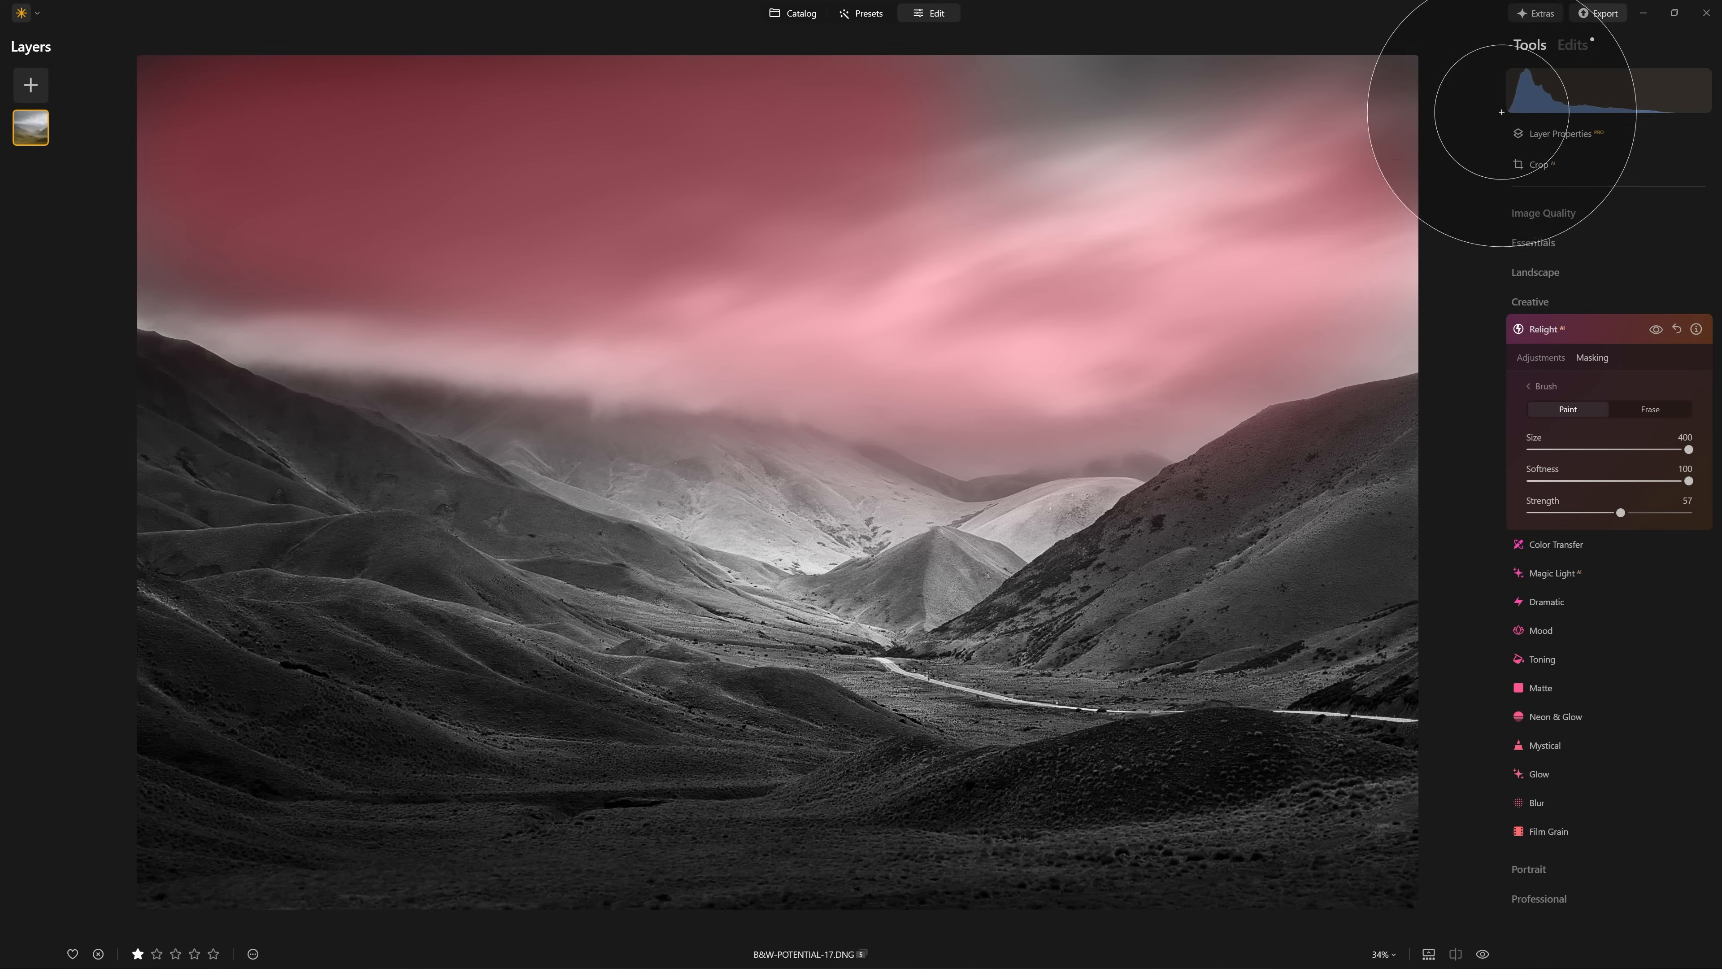
- Compare the photo repeatedly with and without the masked Relight effect on the sky
left_click(1656, 330)
left_click(1656, 330)
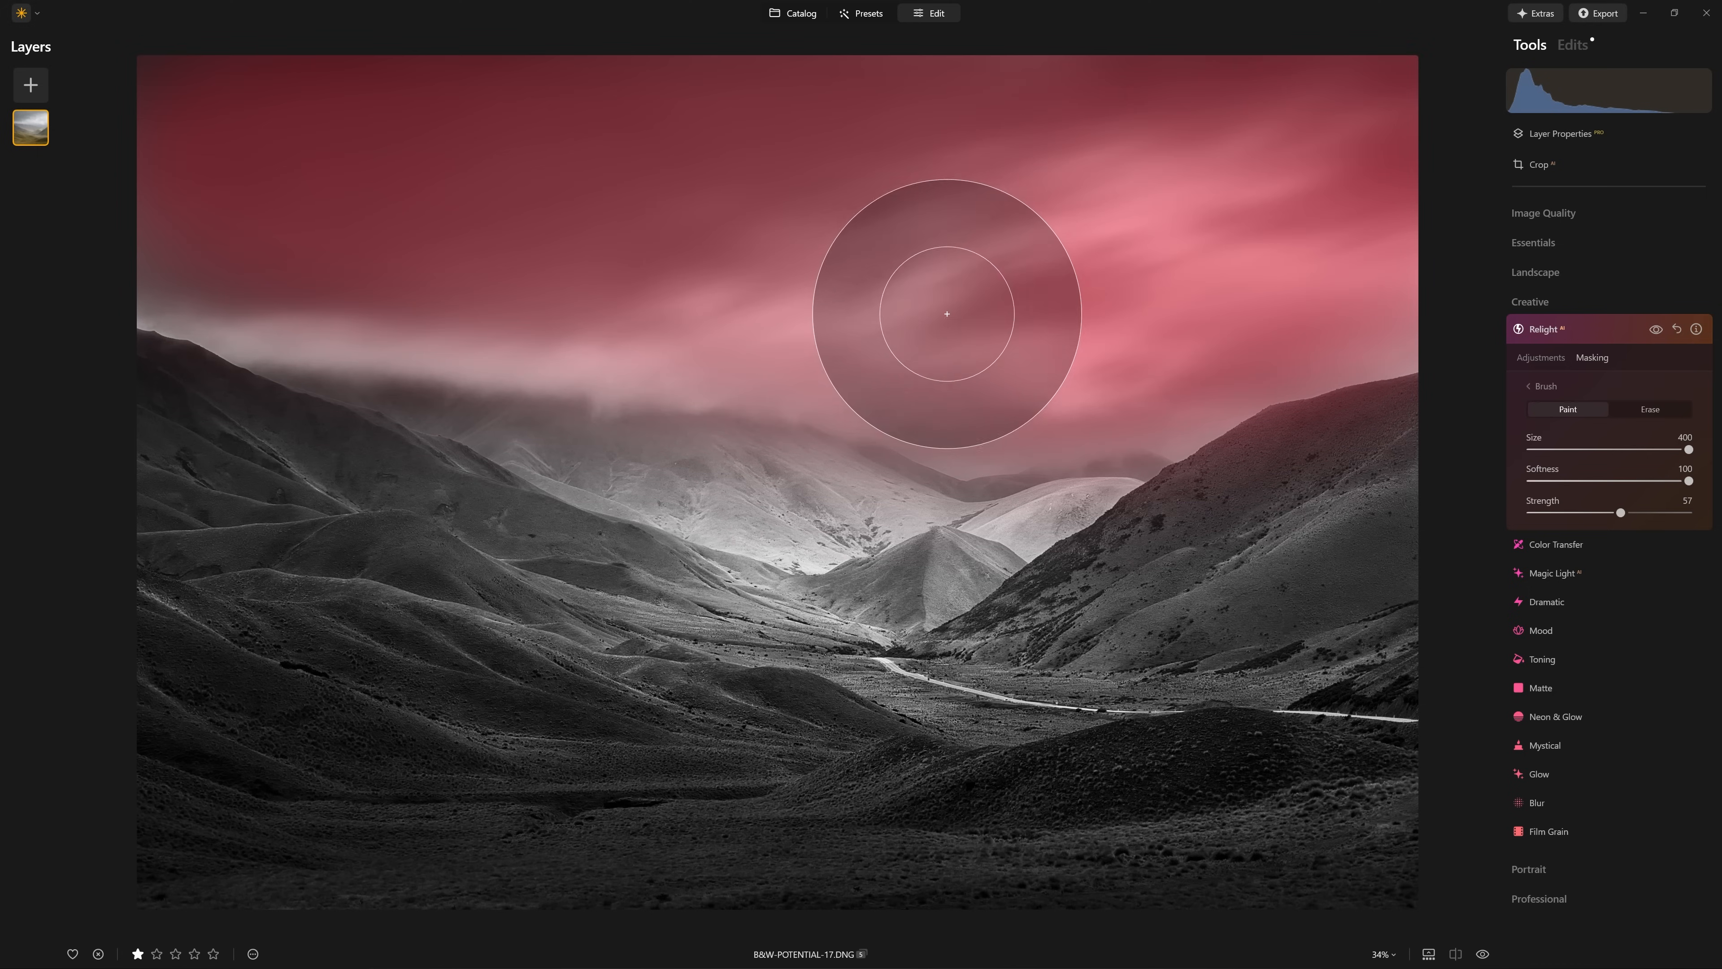
left_click(1656, 331)
left_click(1656, 331)
left_click(1655, 330)
left_click(1656, 329)
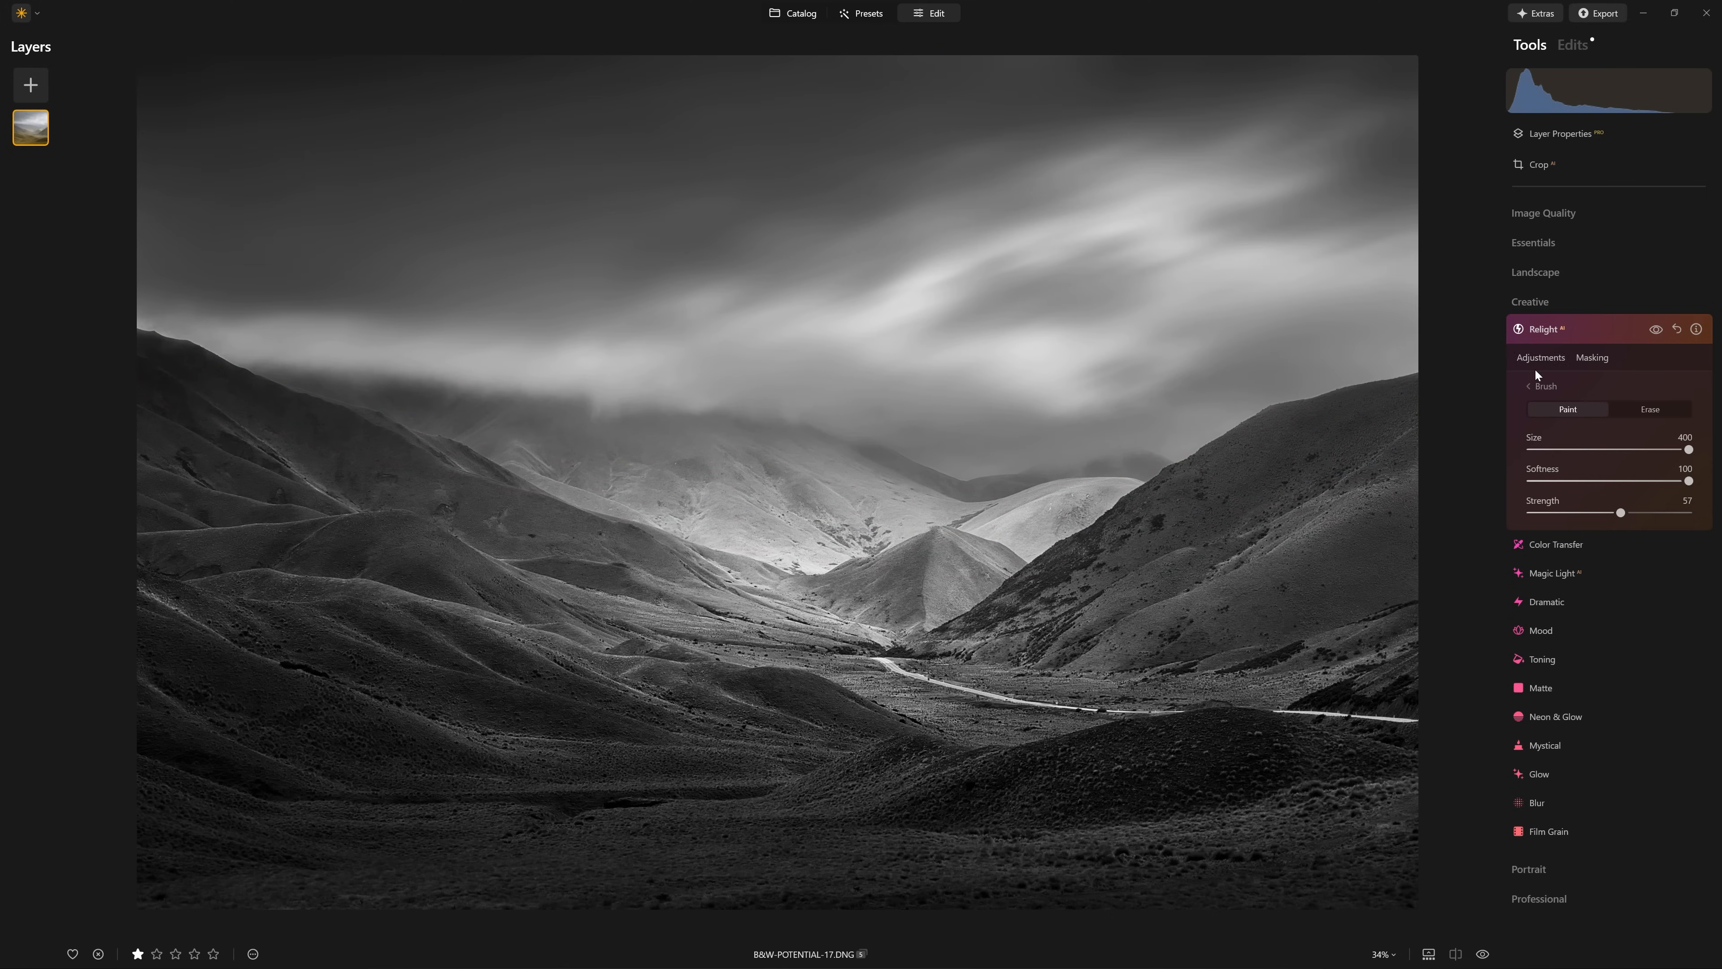
left_click(1656, 330)
left_click(1656, 331)
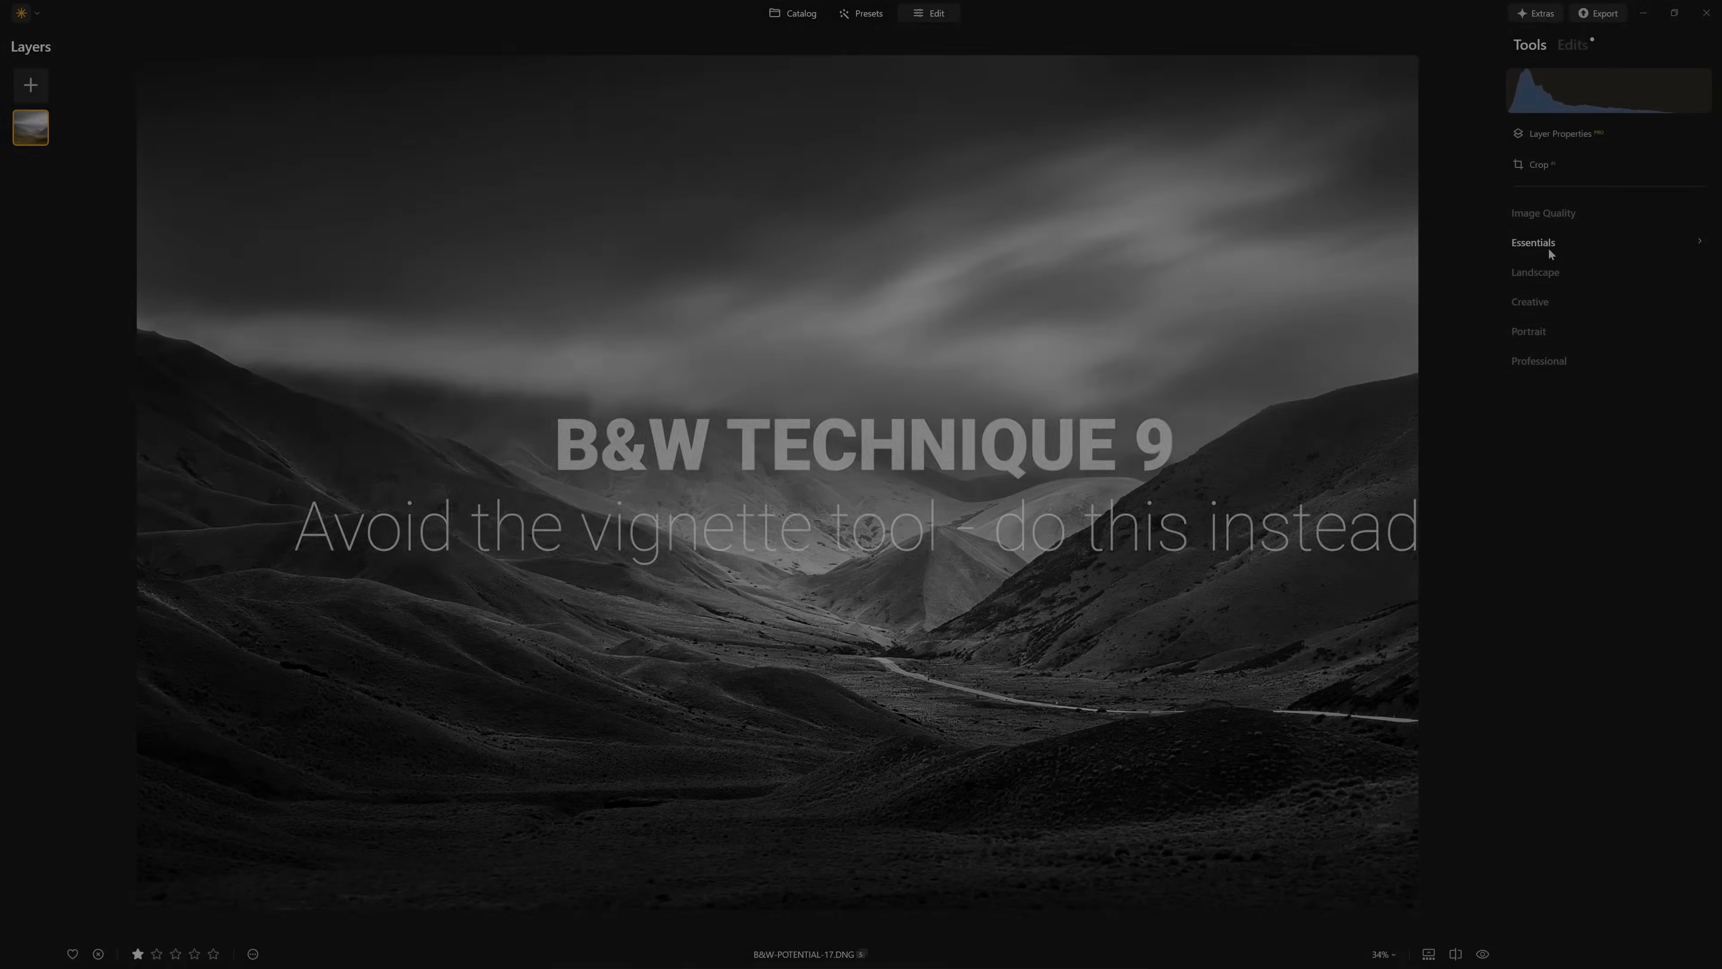
- Try a Vignette with Amount -100, compare it on and off, and inspect the darkened lower-left corner at 100%
left_click(1548, 247)
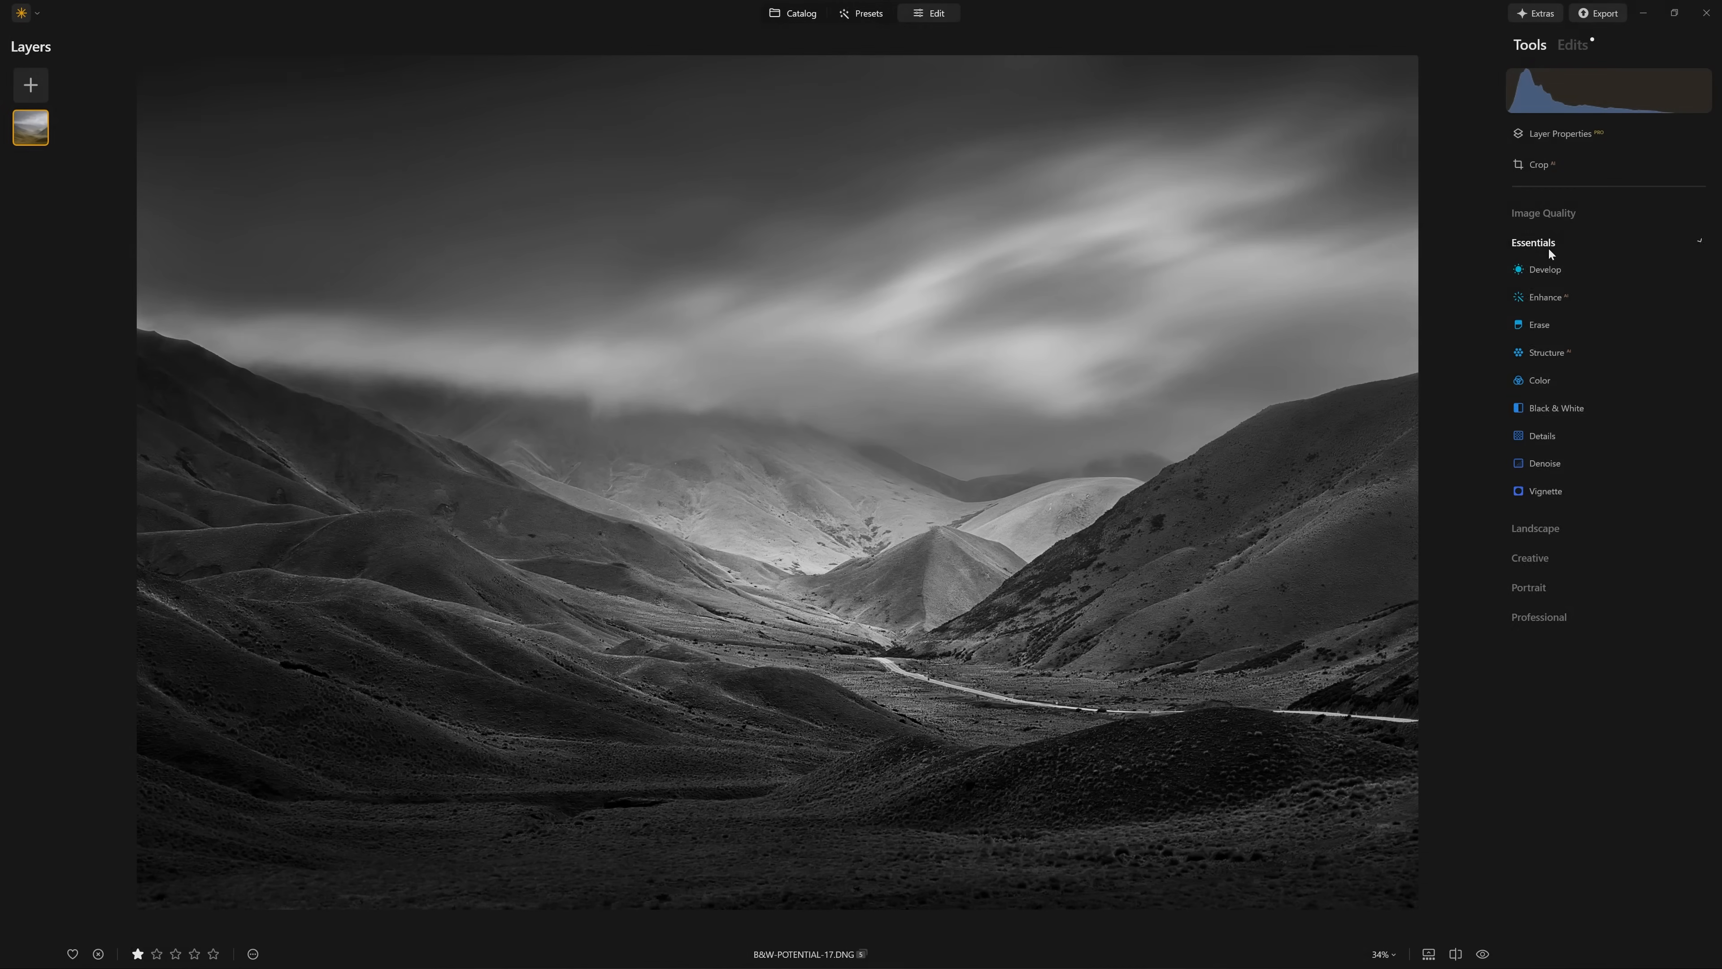
left_click(1574, 499)
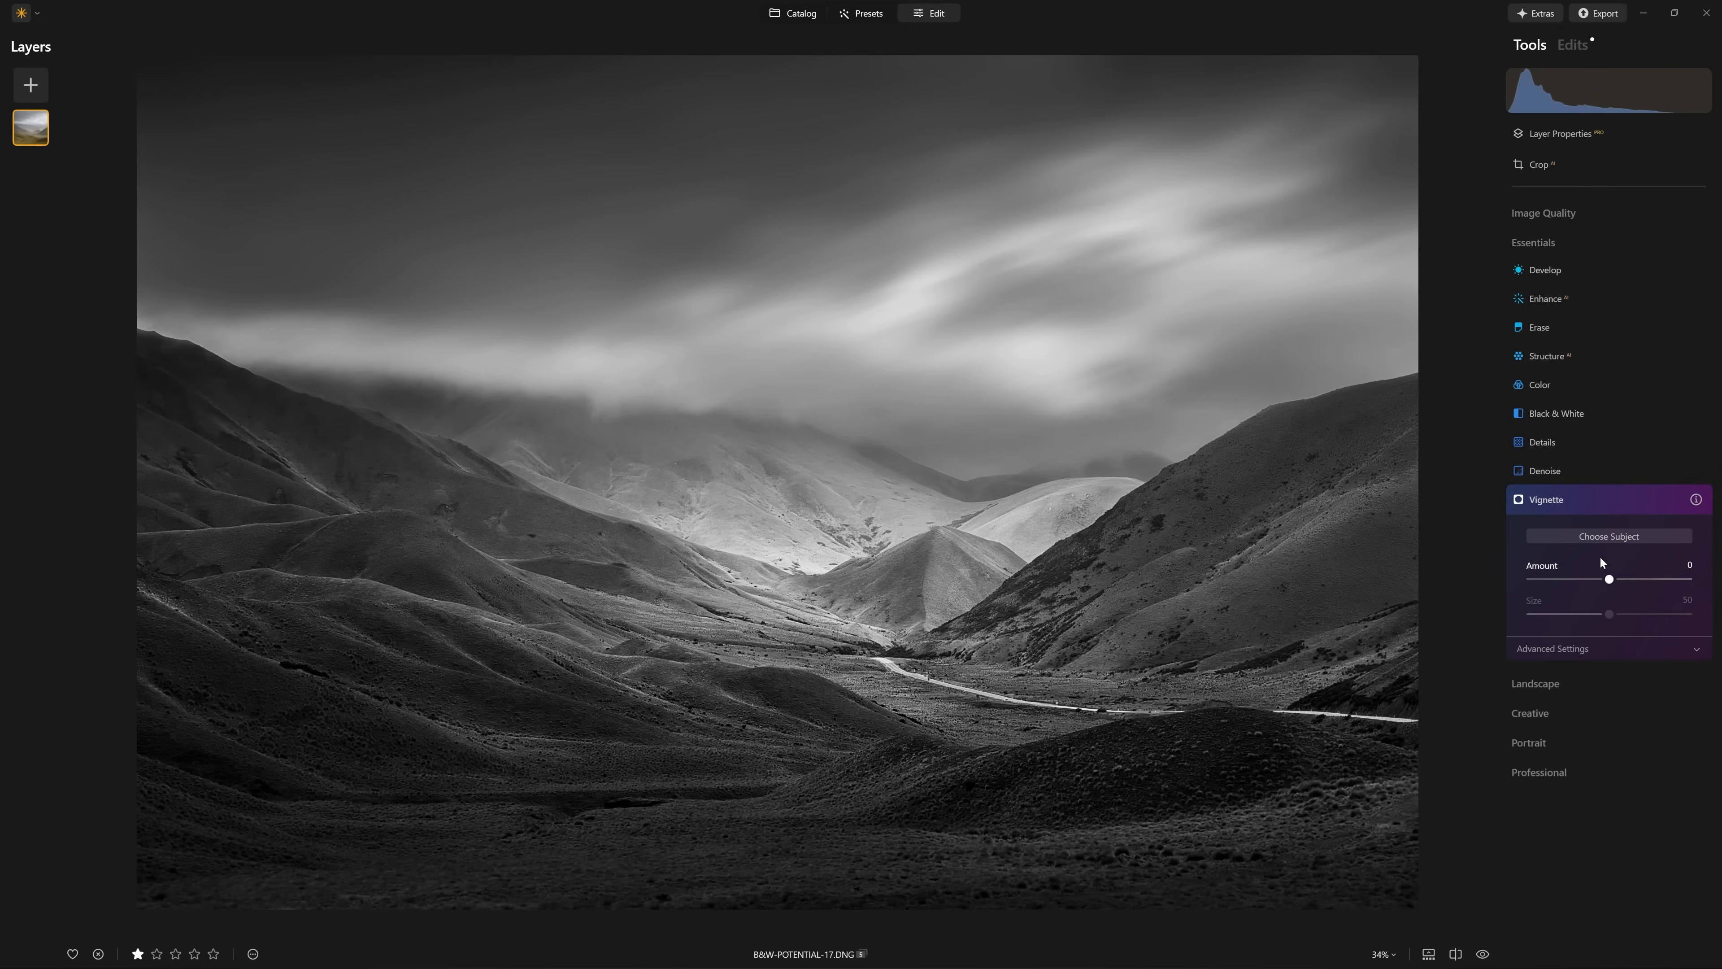
left_click_drag(1589, 580, 1513, 586)
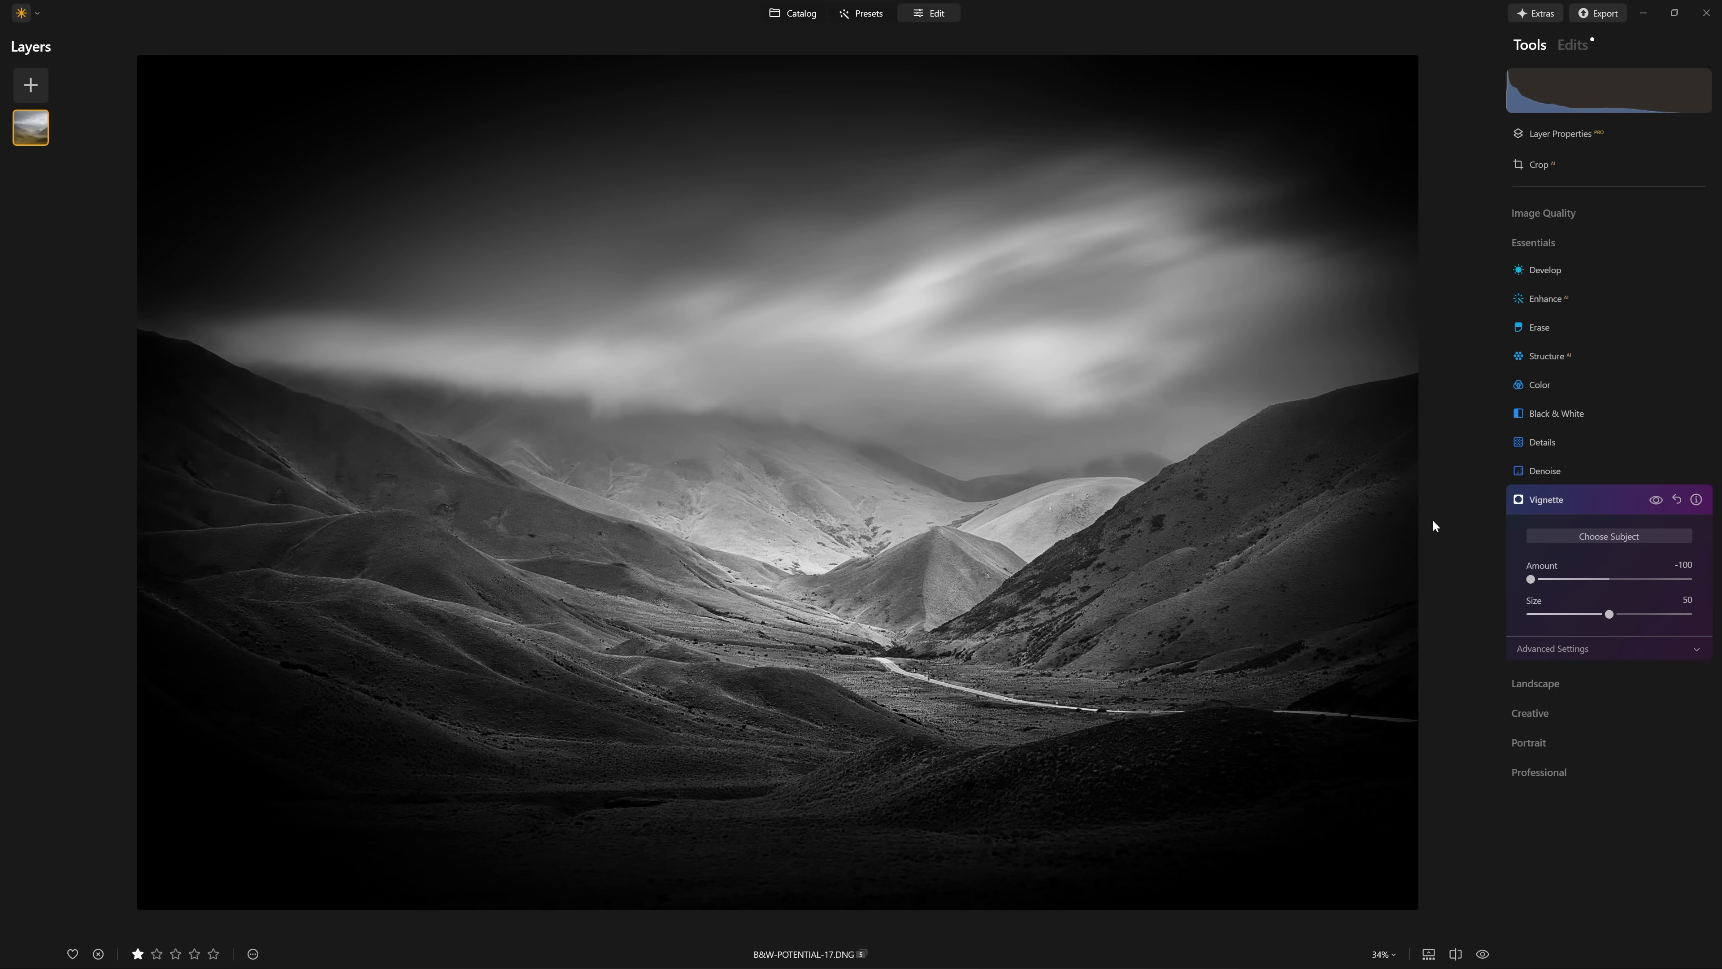
left_click(1655, 502)
left_click(1655, 501)
left_click(200, 796)
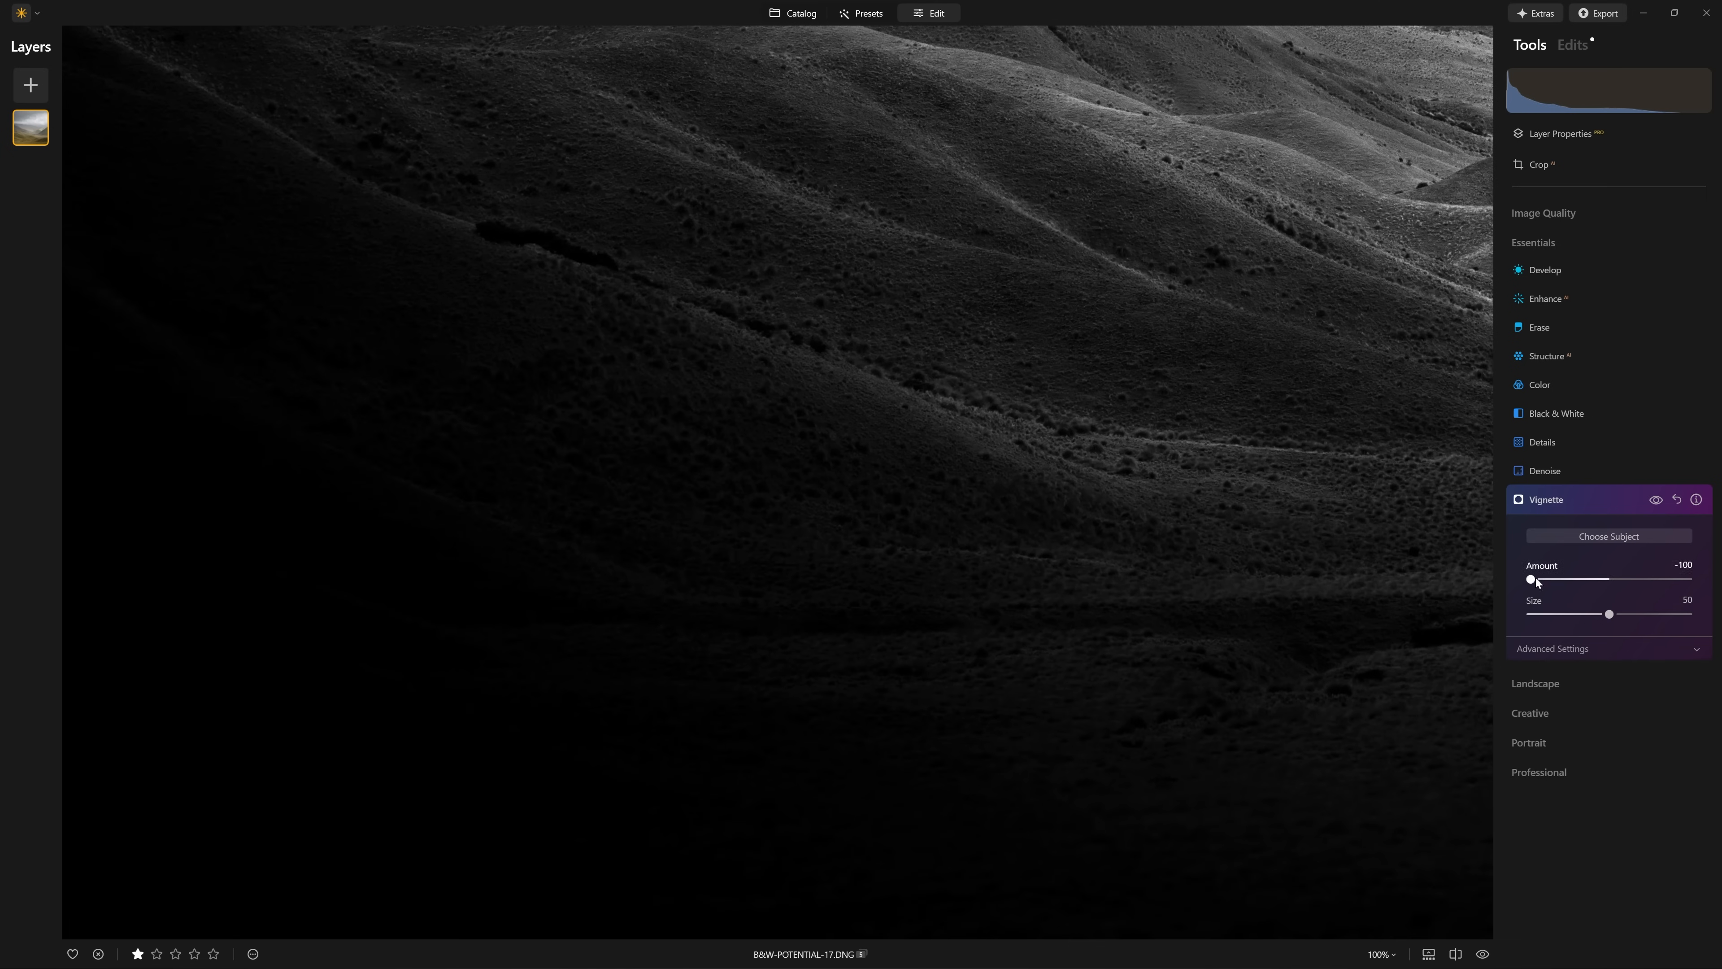
- Try a Vignette Amount of -43, compare it on the full photo, and reset the Vignette tool
left_click_drag(1540, 578, 1573, 590)
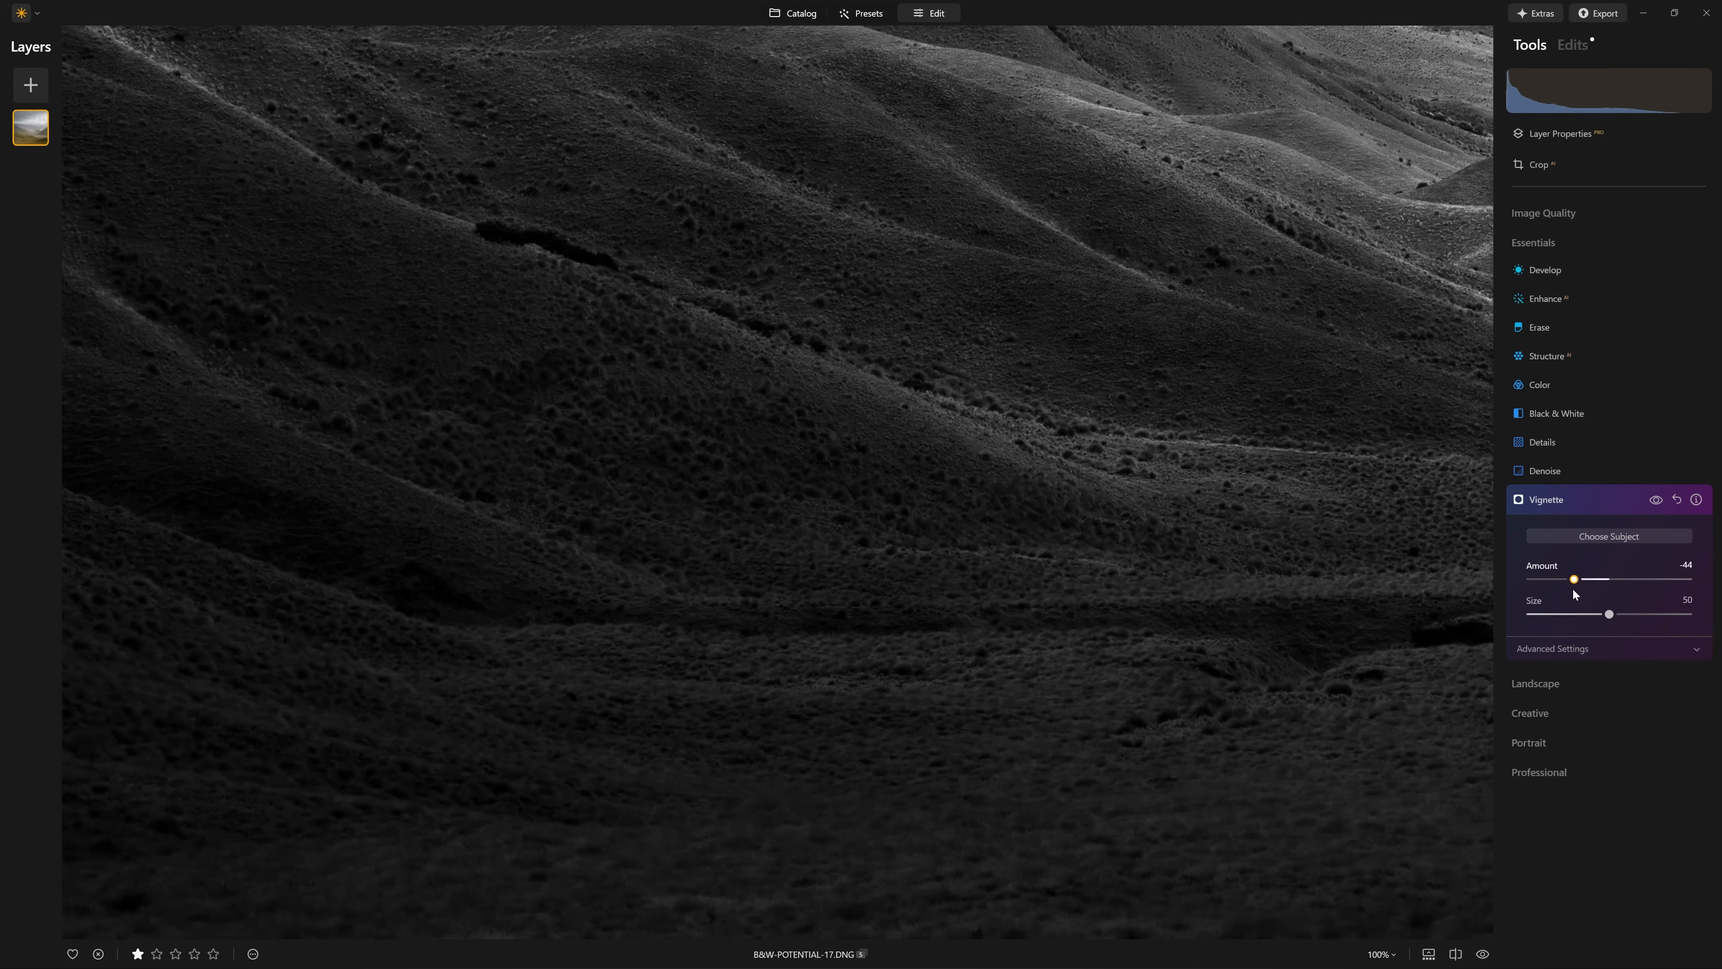
left_click(1130, 519)
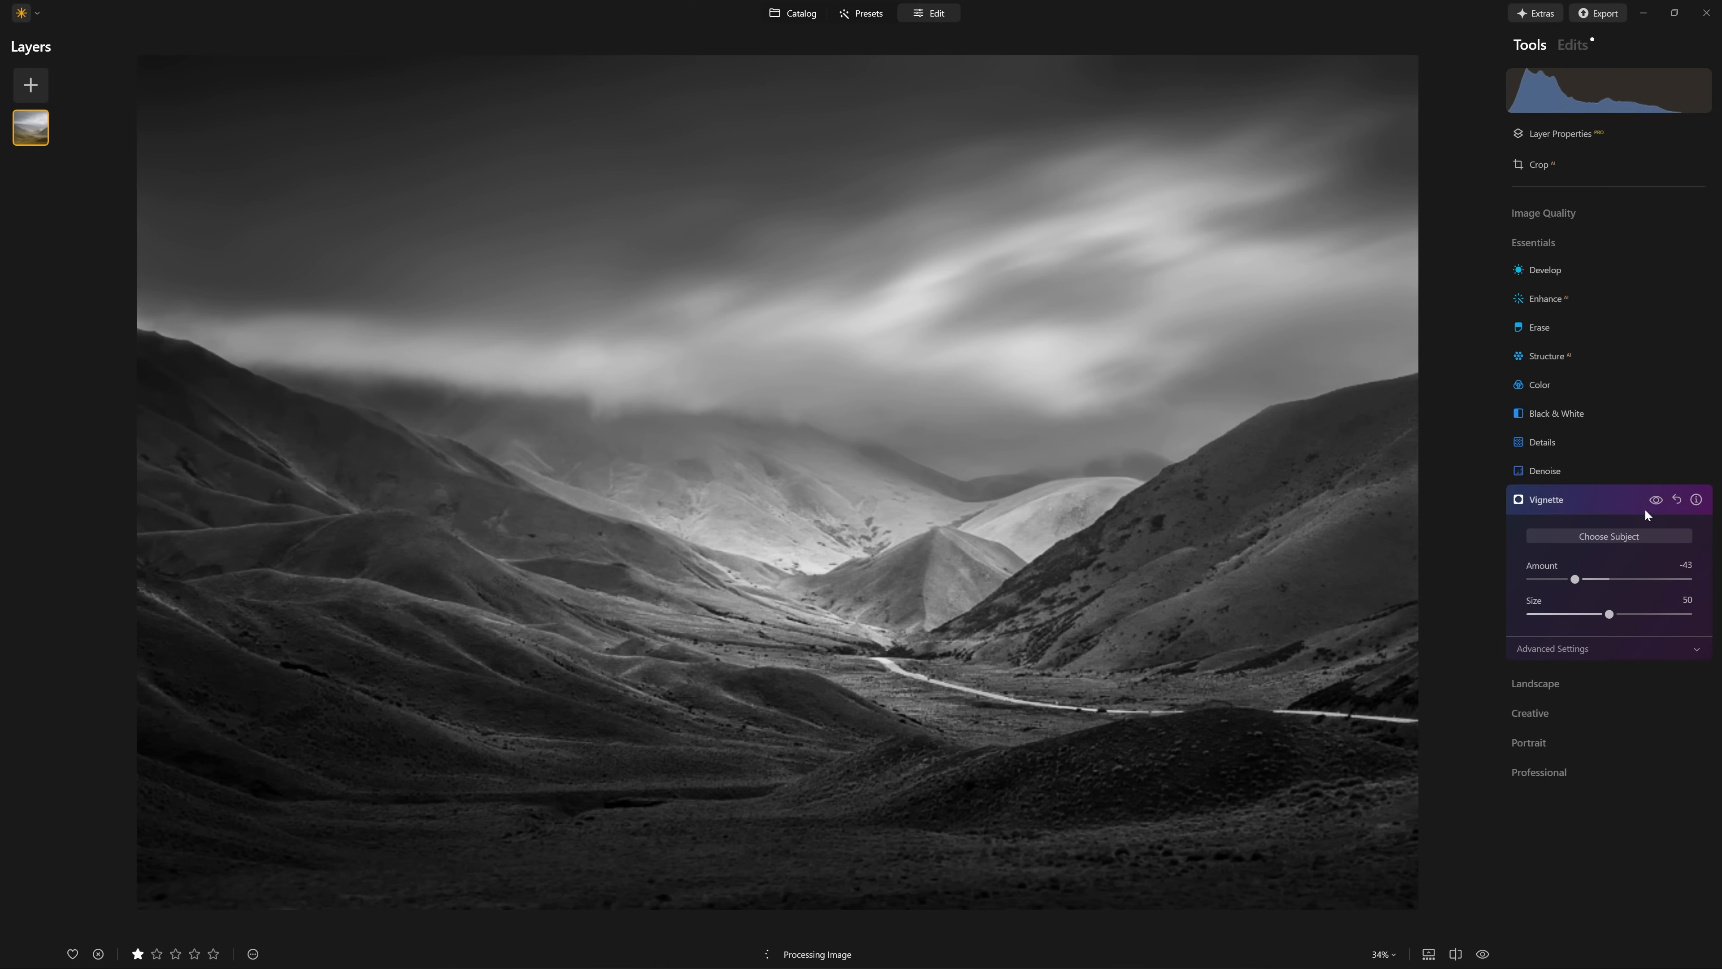
left_click(1656, 500)
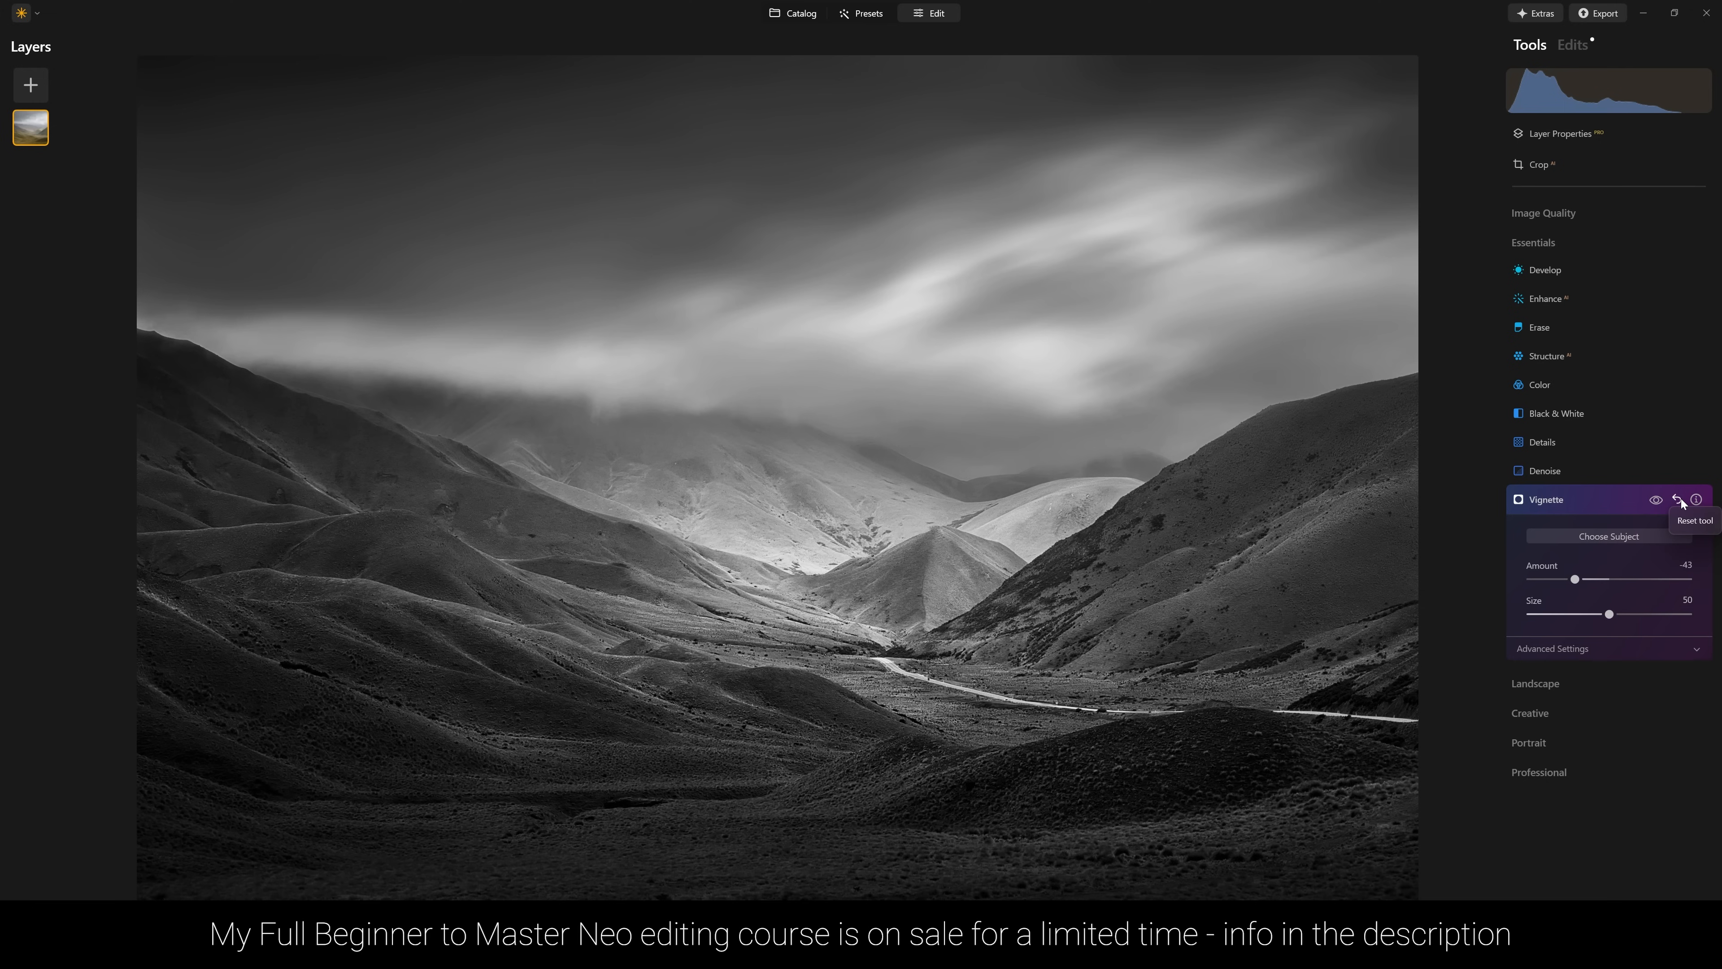
left_click(1678, 500)
- Darken the photo with the Develop curve by lowering its white endpoint and adding two points in the shadows
left_click(1573, 268)
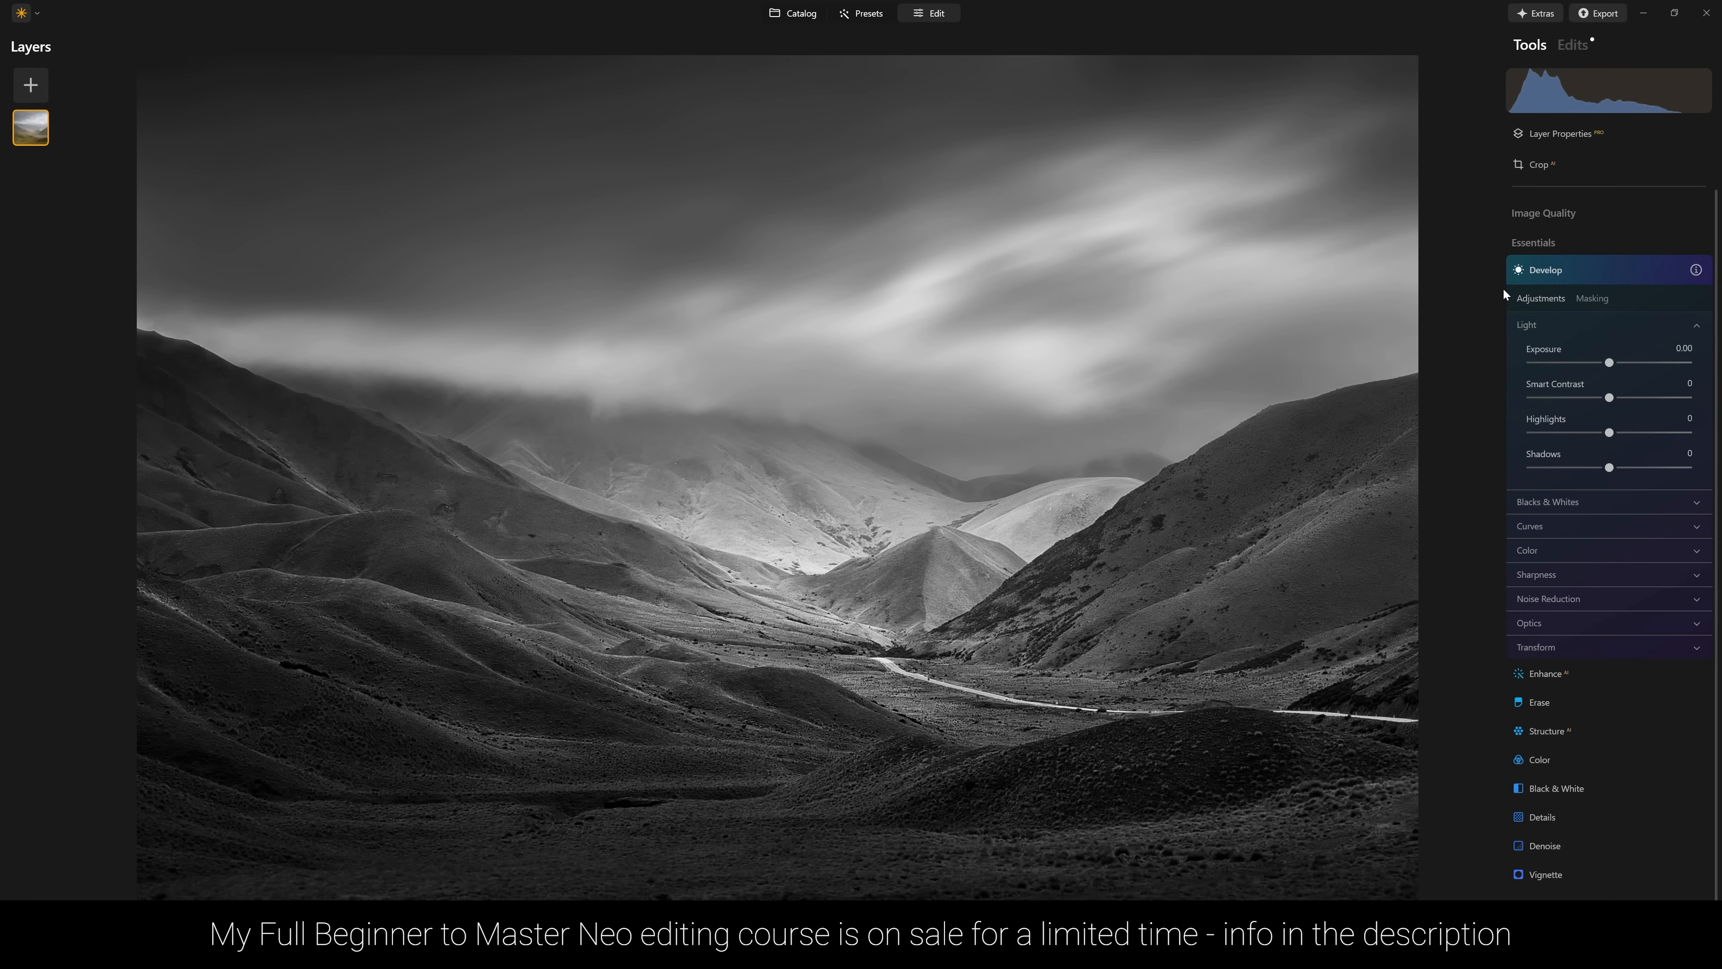
left_click(1555, 522)
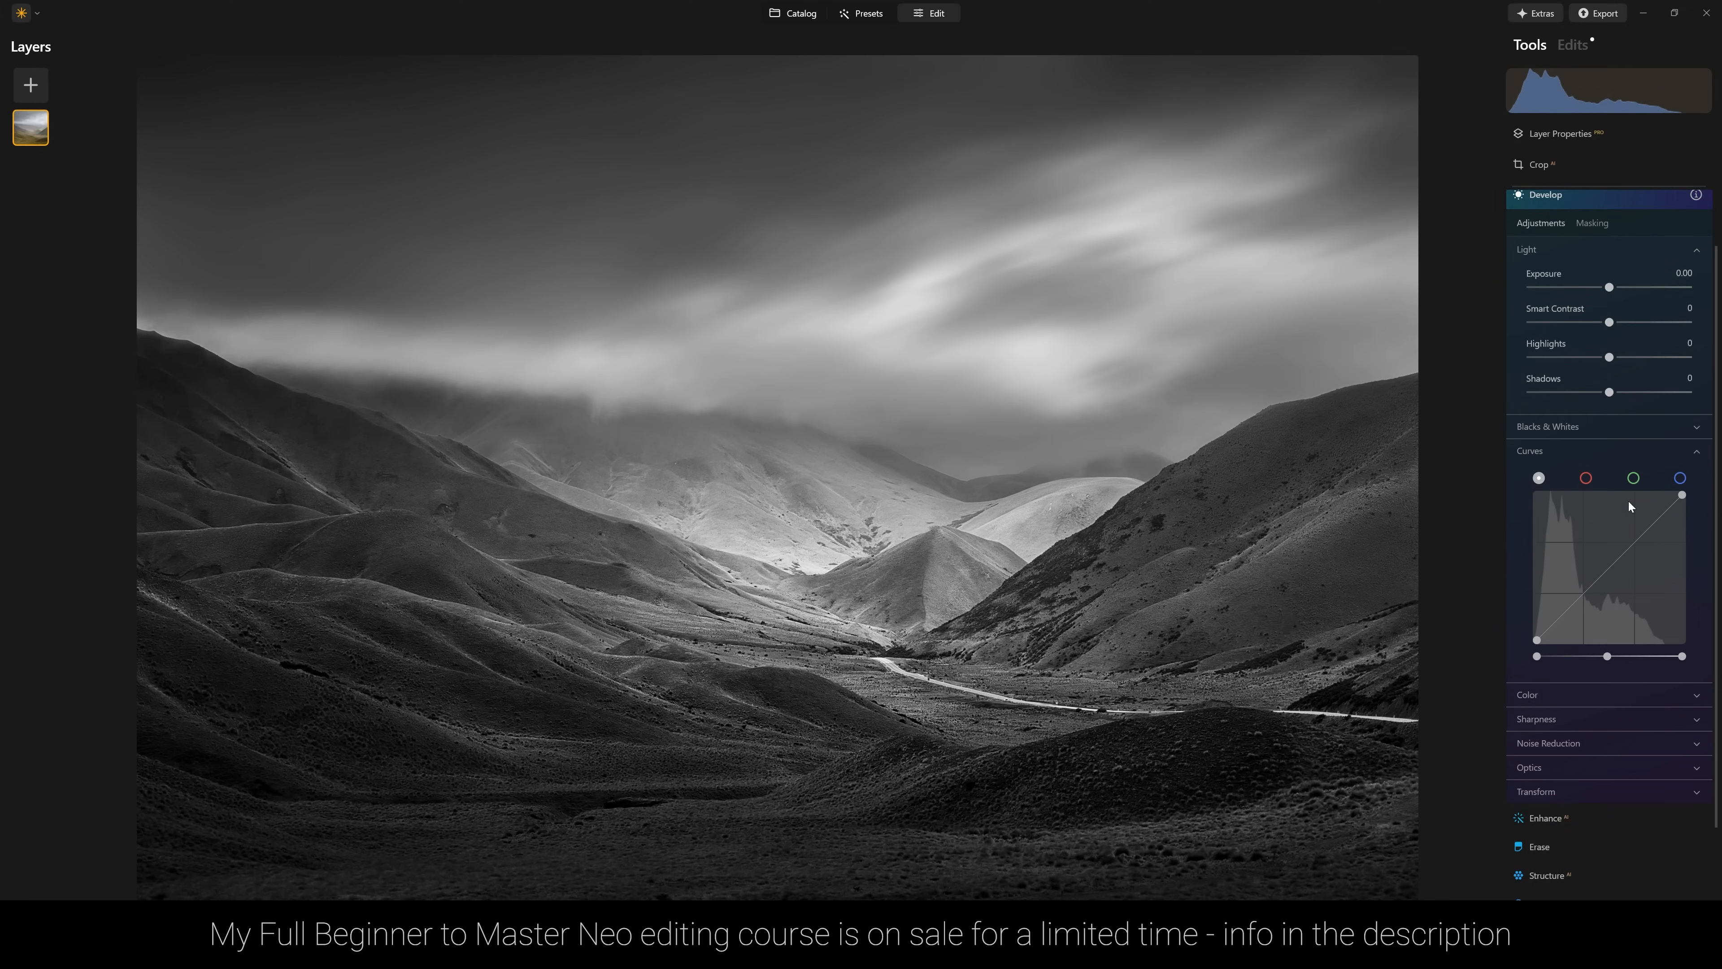
left_click_drag(1668, 491, 1717, 543)
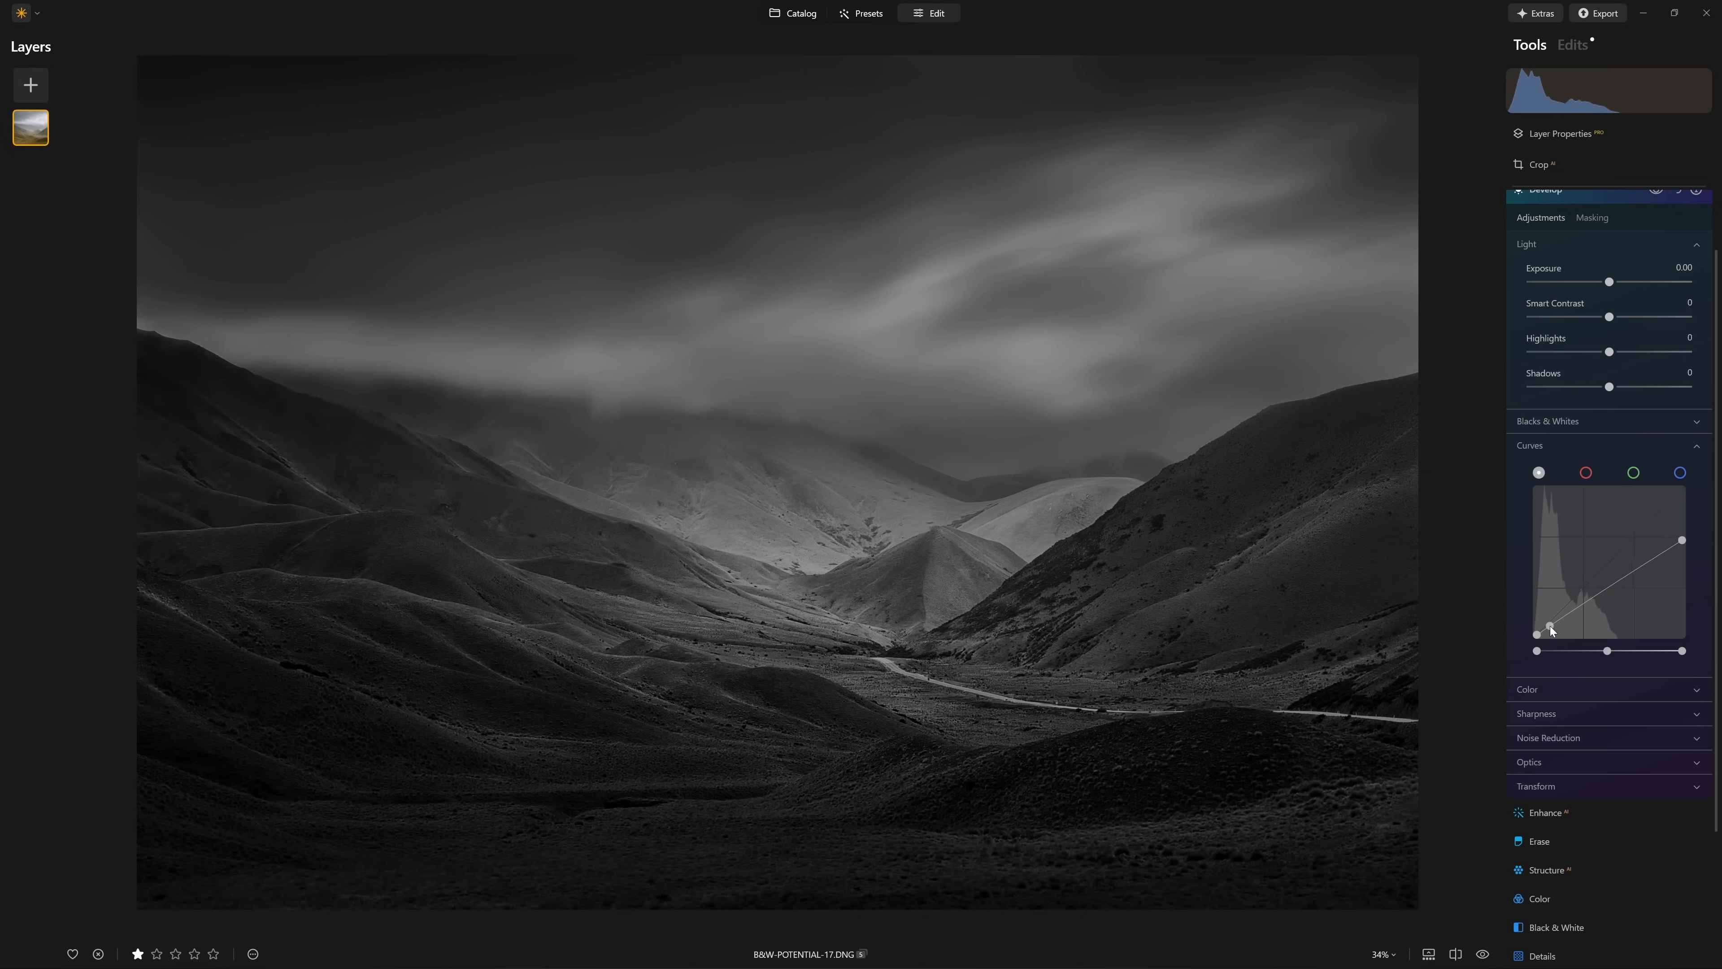
left_click_drag(1551, 628, 1581, 607)
- Compare the photo repeatedly with and without the Develop curve darkening
left_click(1654, 193)
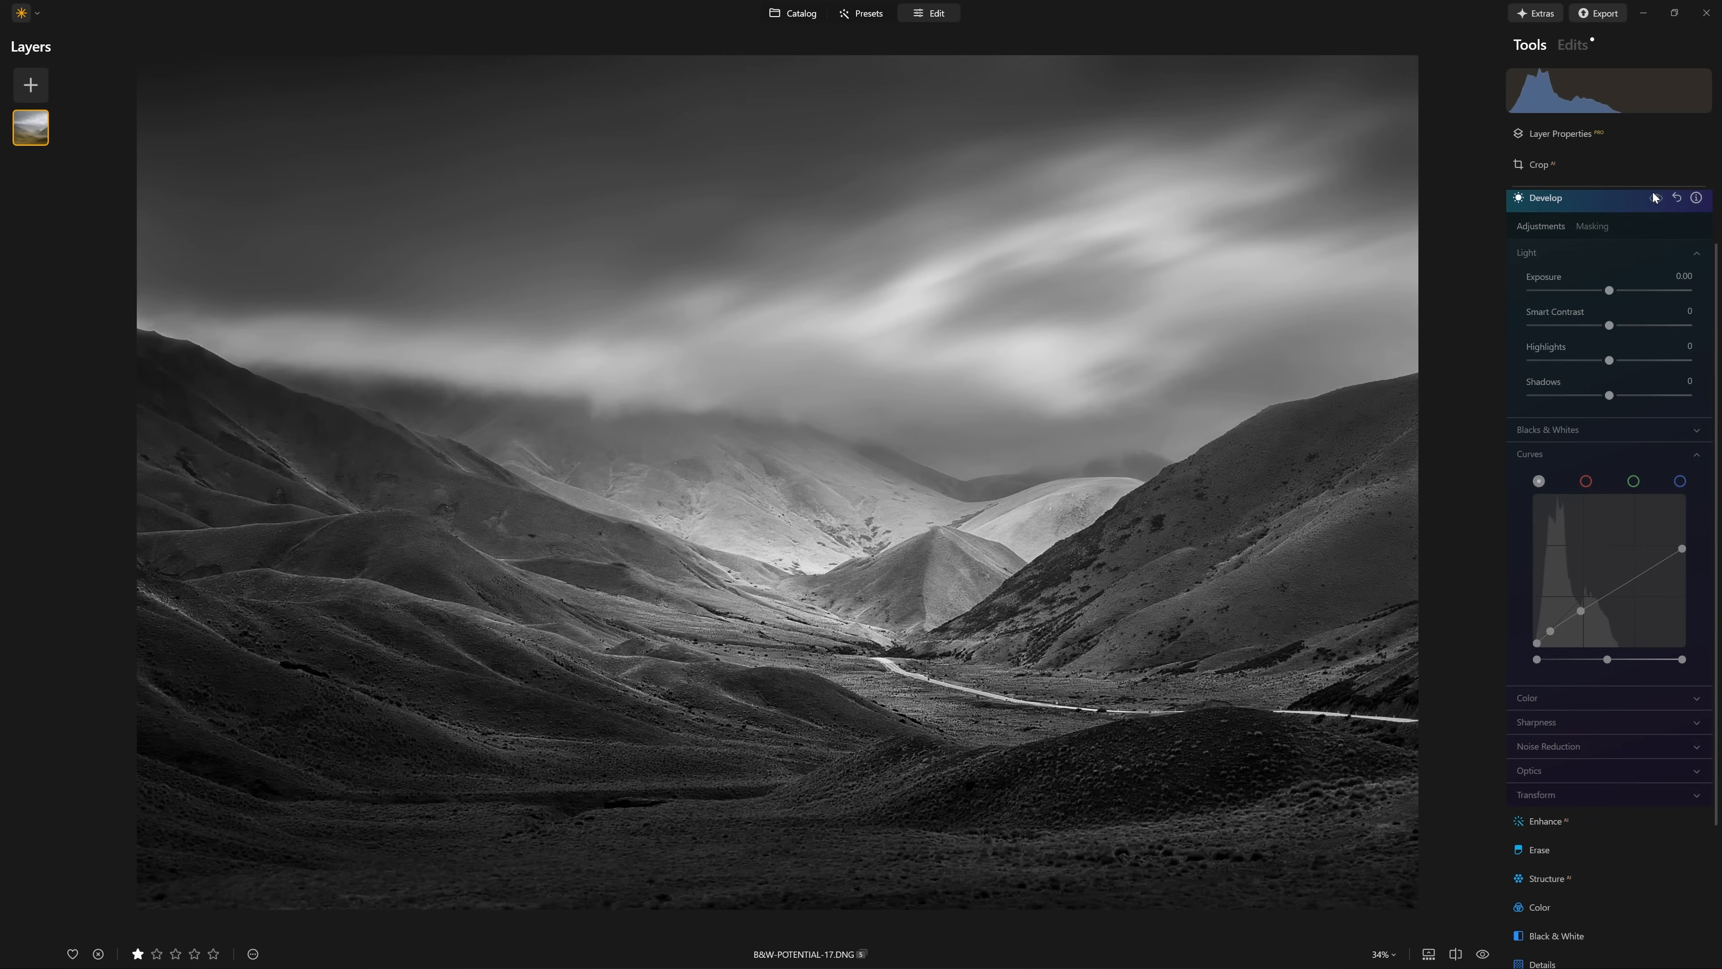
left_click(1654, 193)
left_click(1653, 196)
left_click(1649, 200)
left_click(1649, 200)
left_click(1649, 201)
scroll(1186, 669, "down", 1)
scroll(1187, 670, "up", 1)
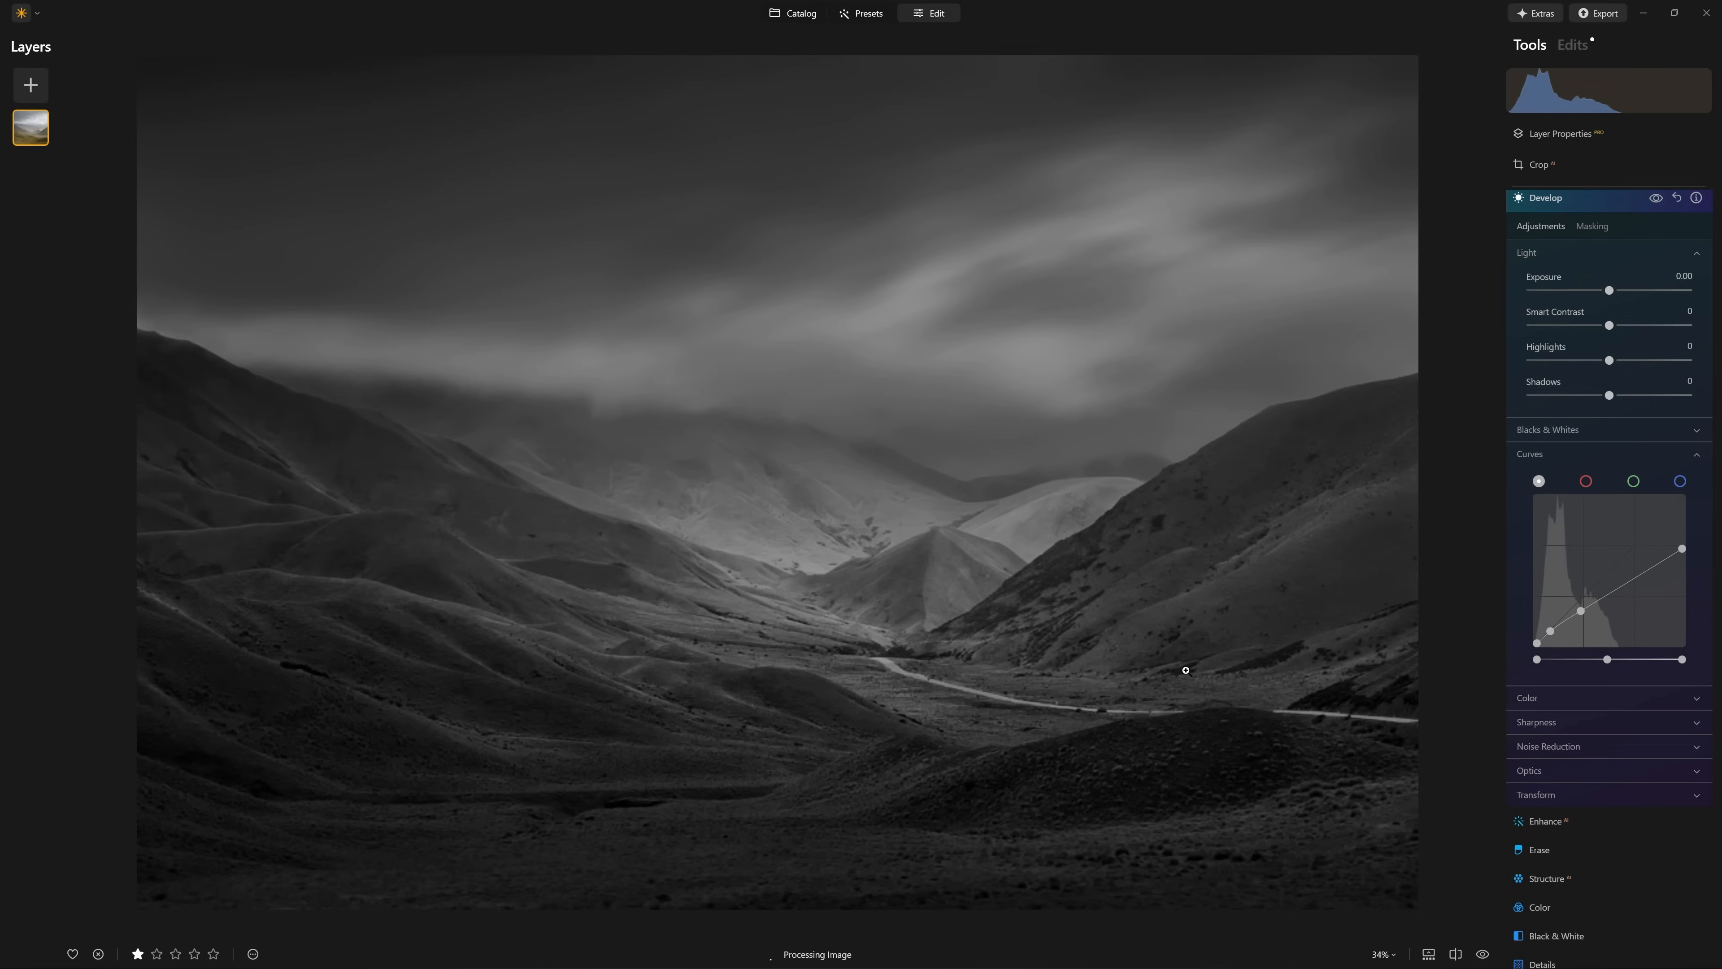
- Mask the Develop darkening with a large radial gradient centred on the valley and invert it to affect only the outer edges
left_click(1578, 228)
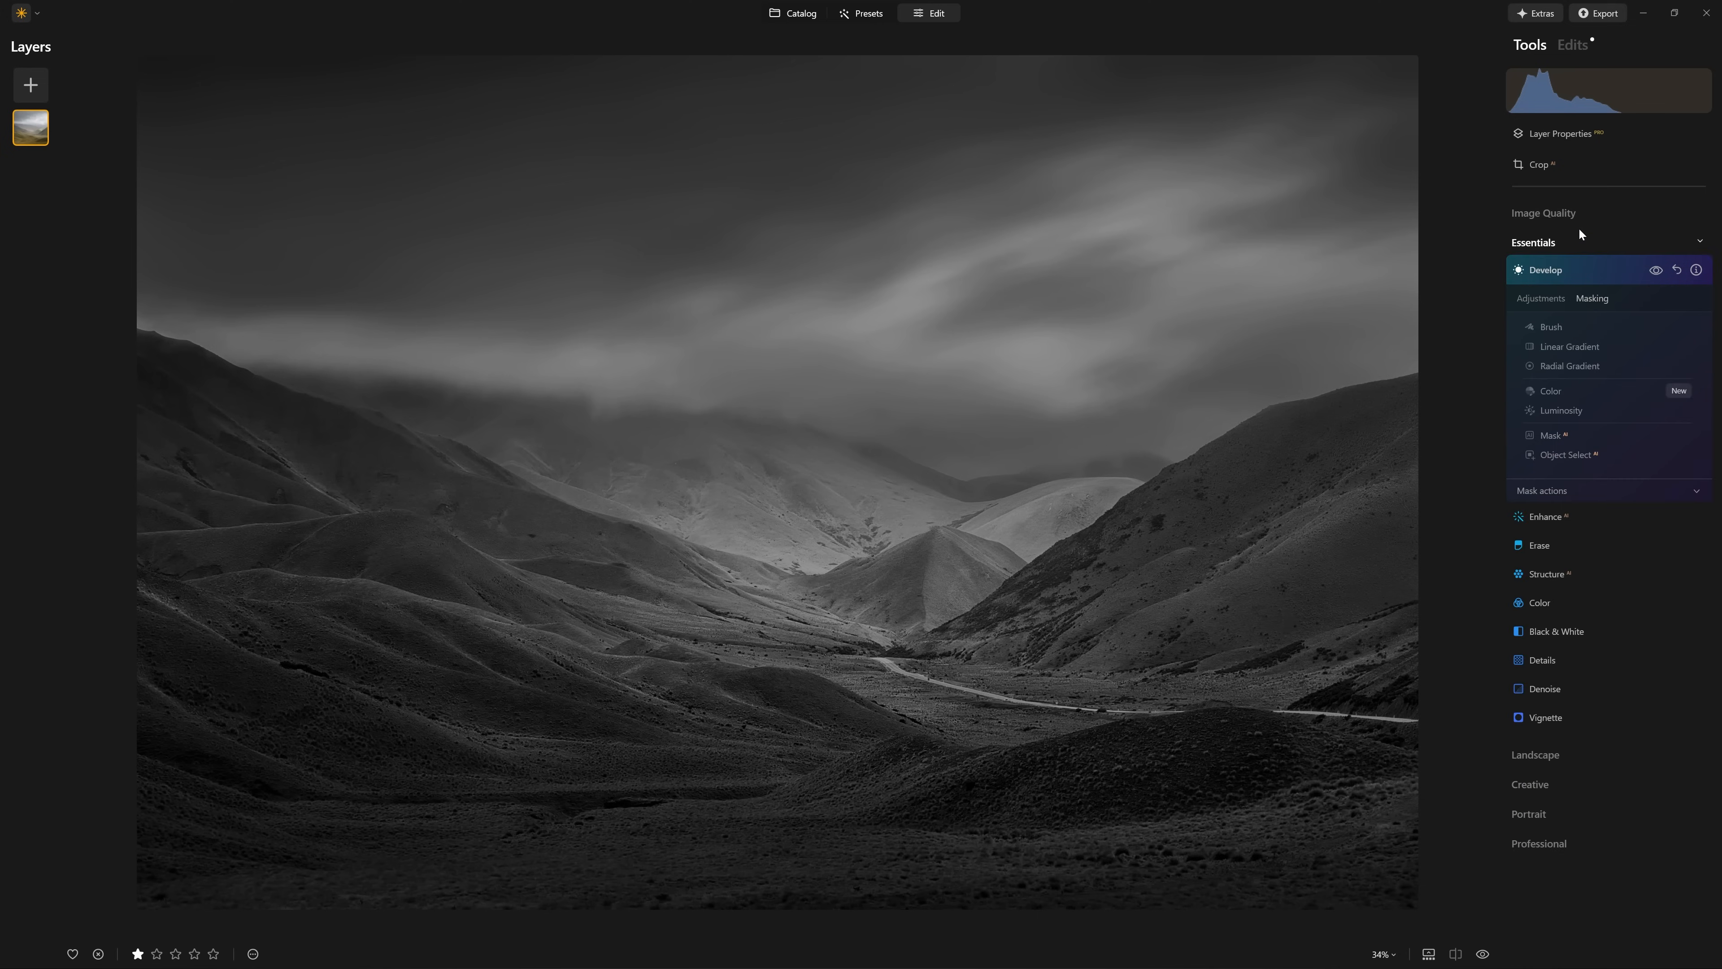
left_click(1568, 367)
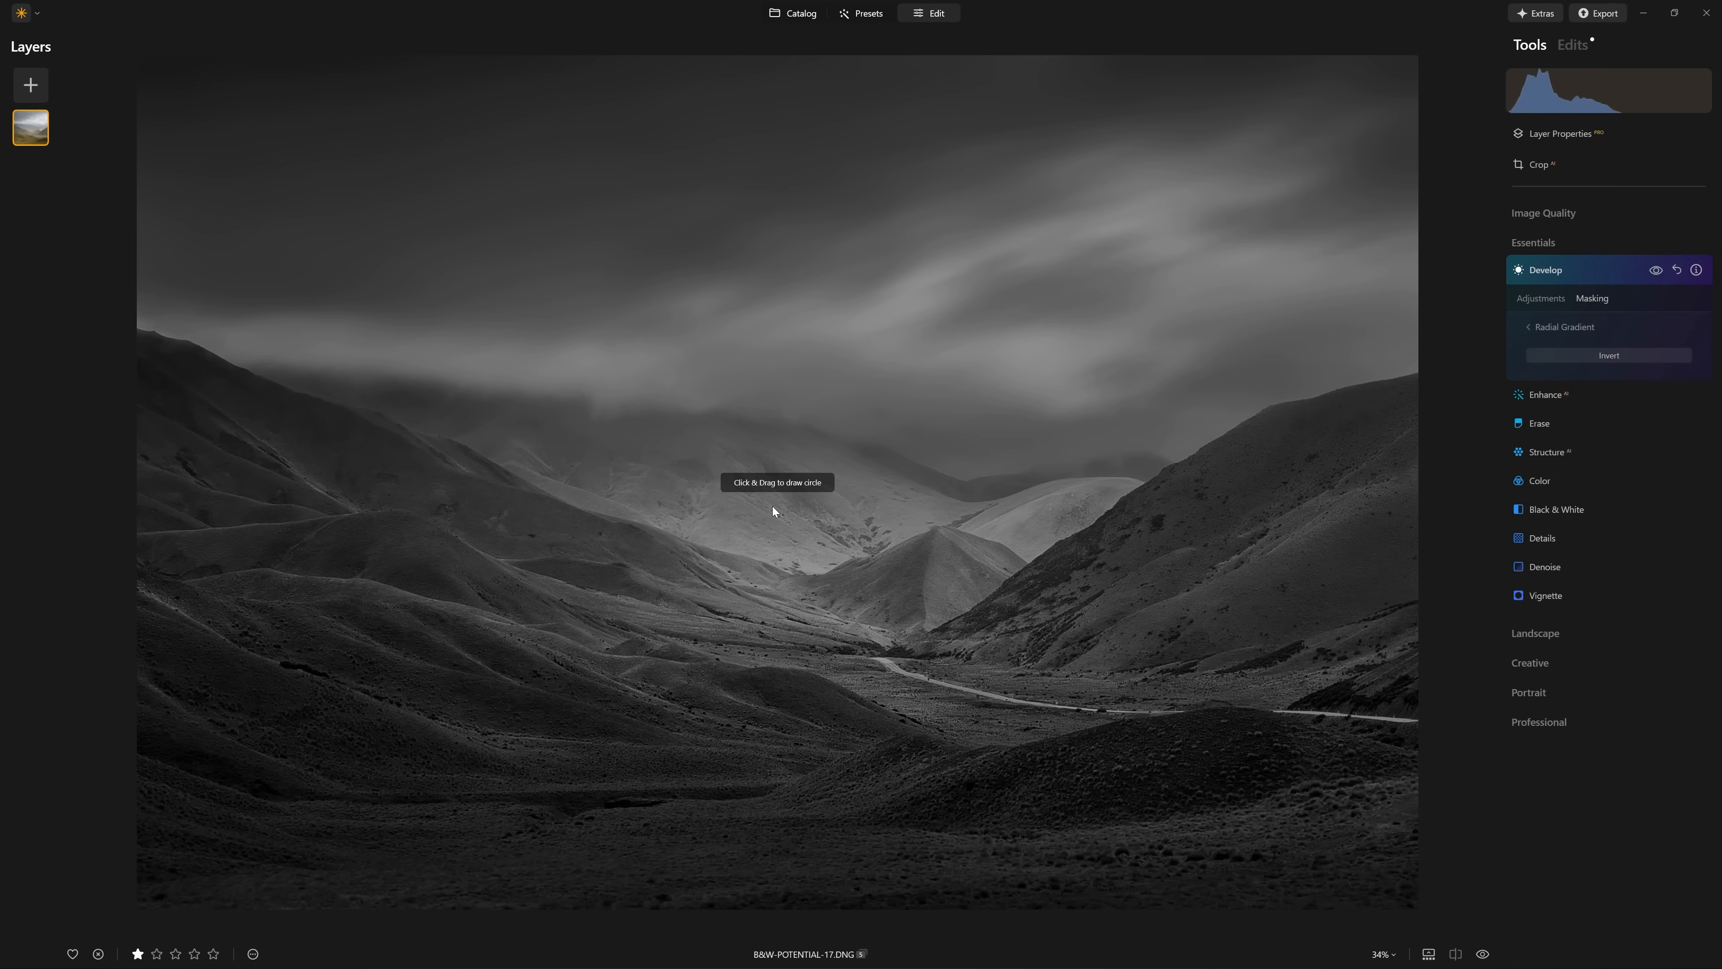
left_click_drag(773, 502, 1018, 411)
left_click_drag(1406, 502, 780, 203)
left_click_drag(1320, 509, 1476, 523)
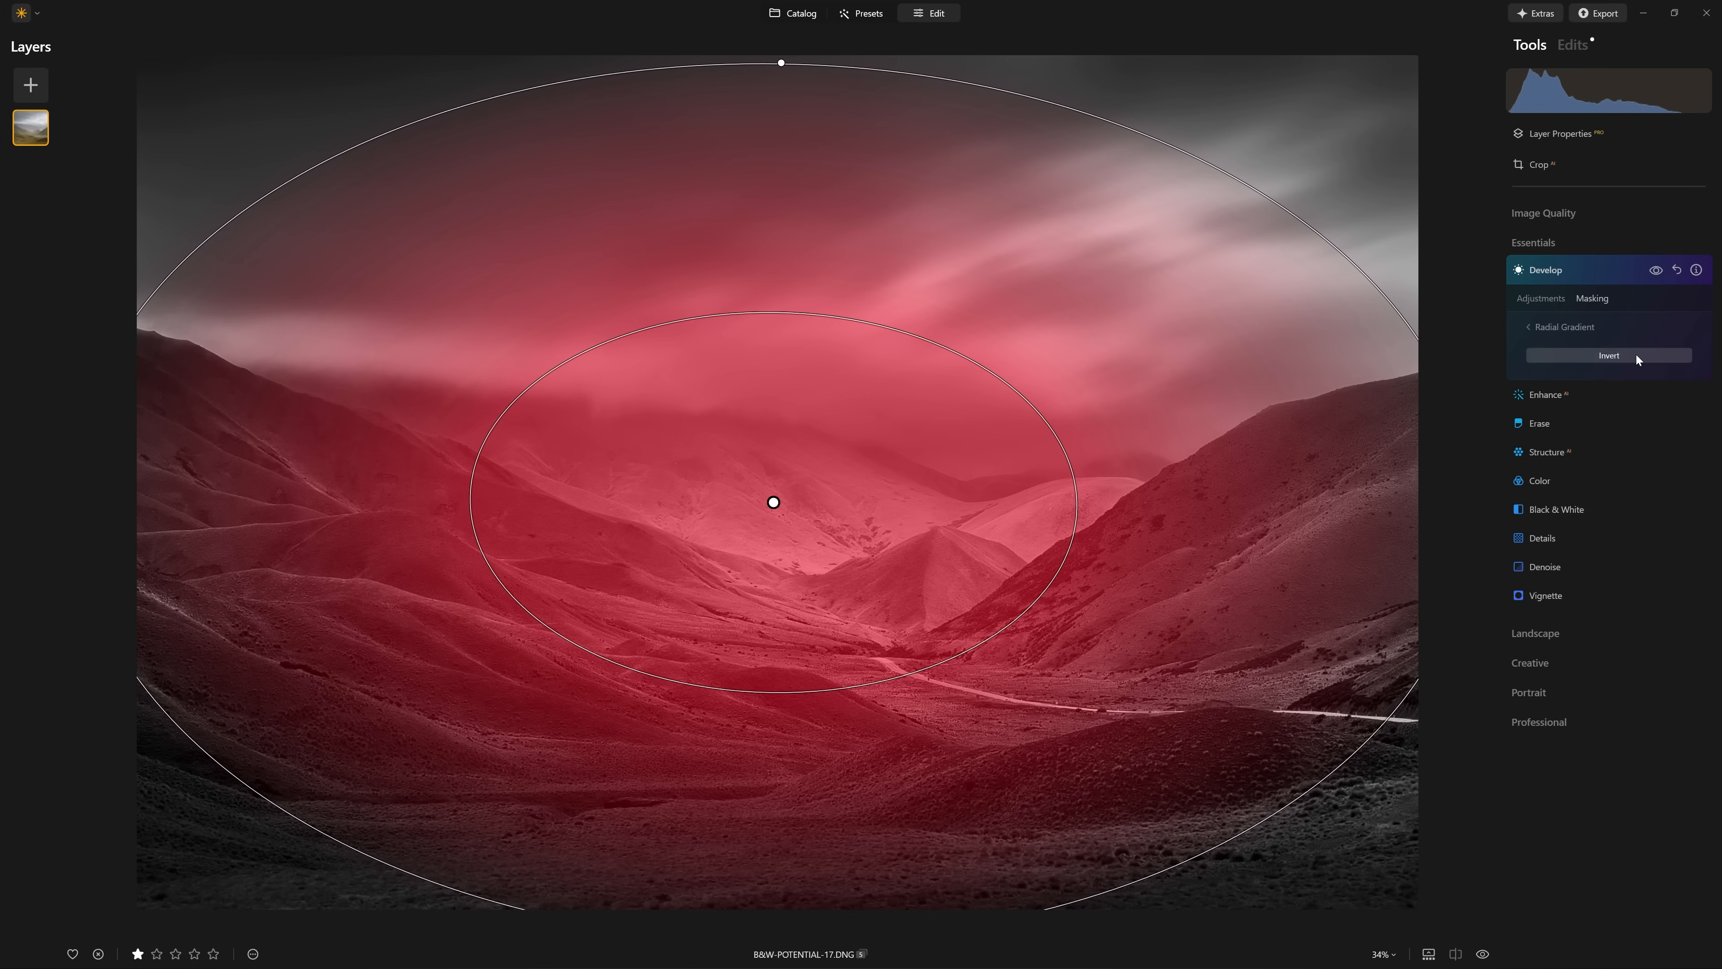
left_click(1597, 359)
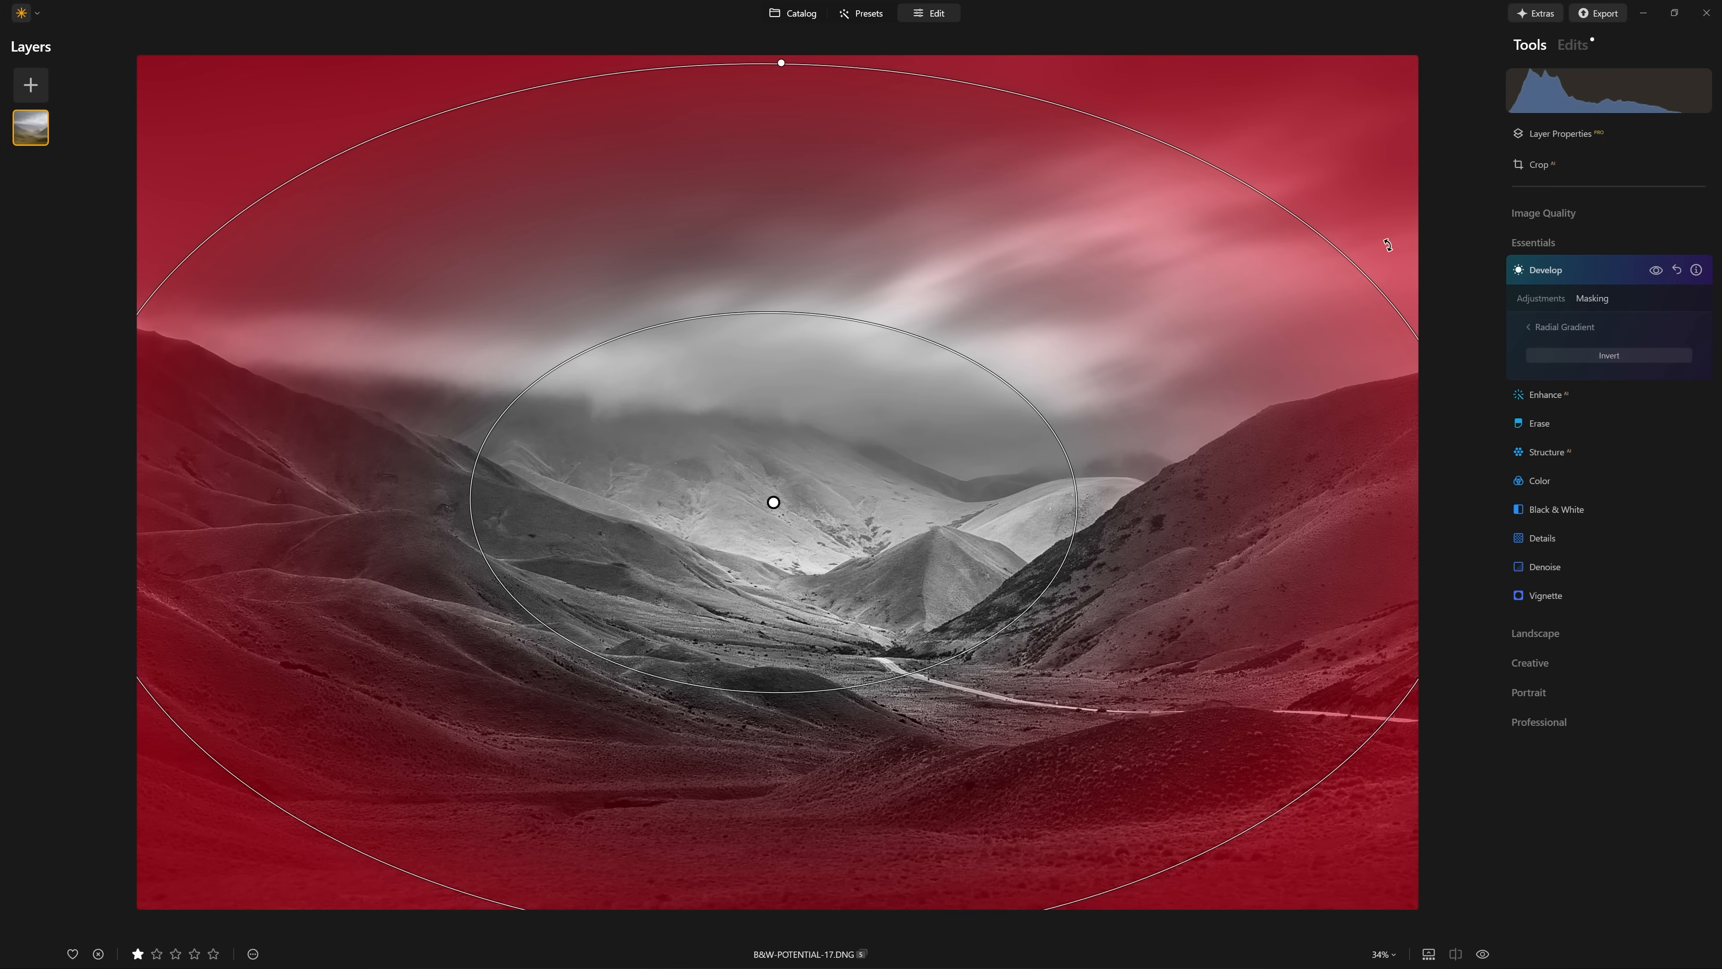
- Compare the full photo repeatedly with and without the radially masked Develop darkening
left_click(1552, 300)
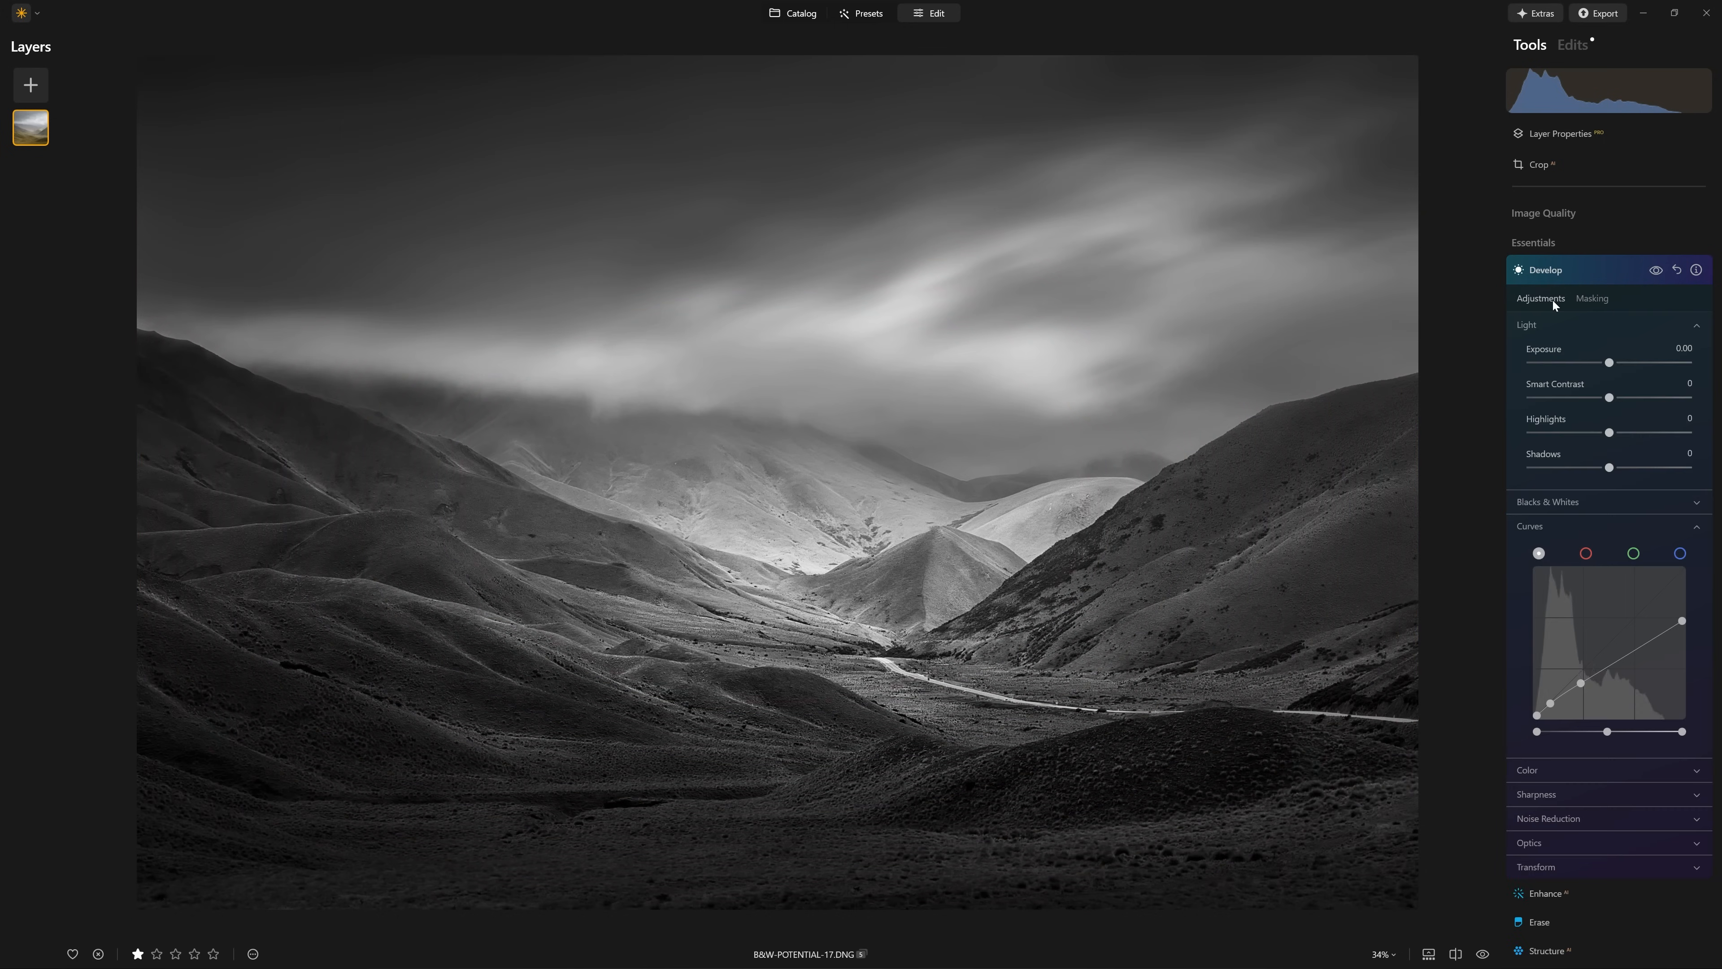
left_click(1652, 274)
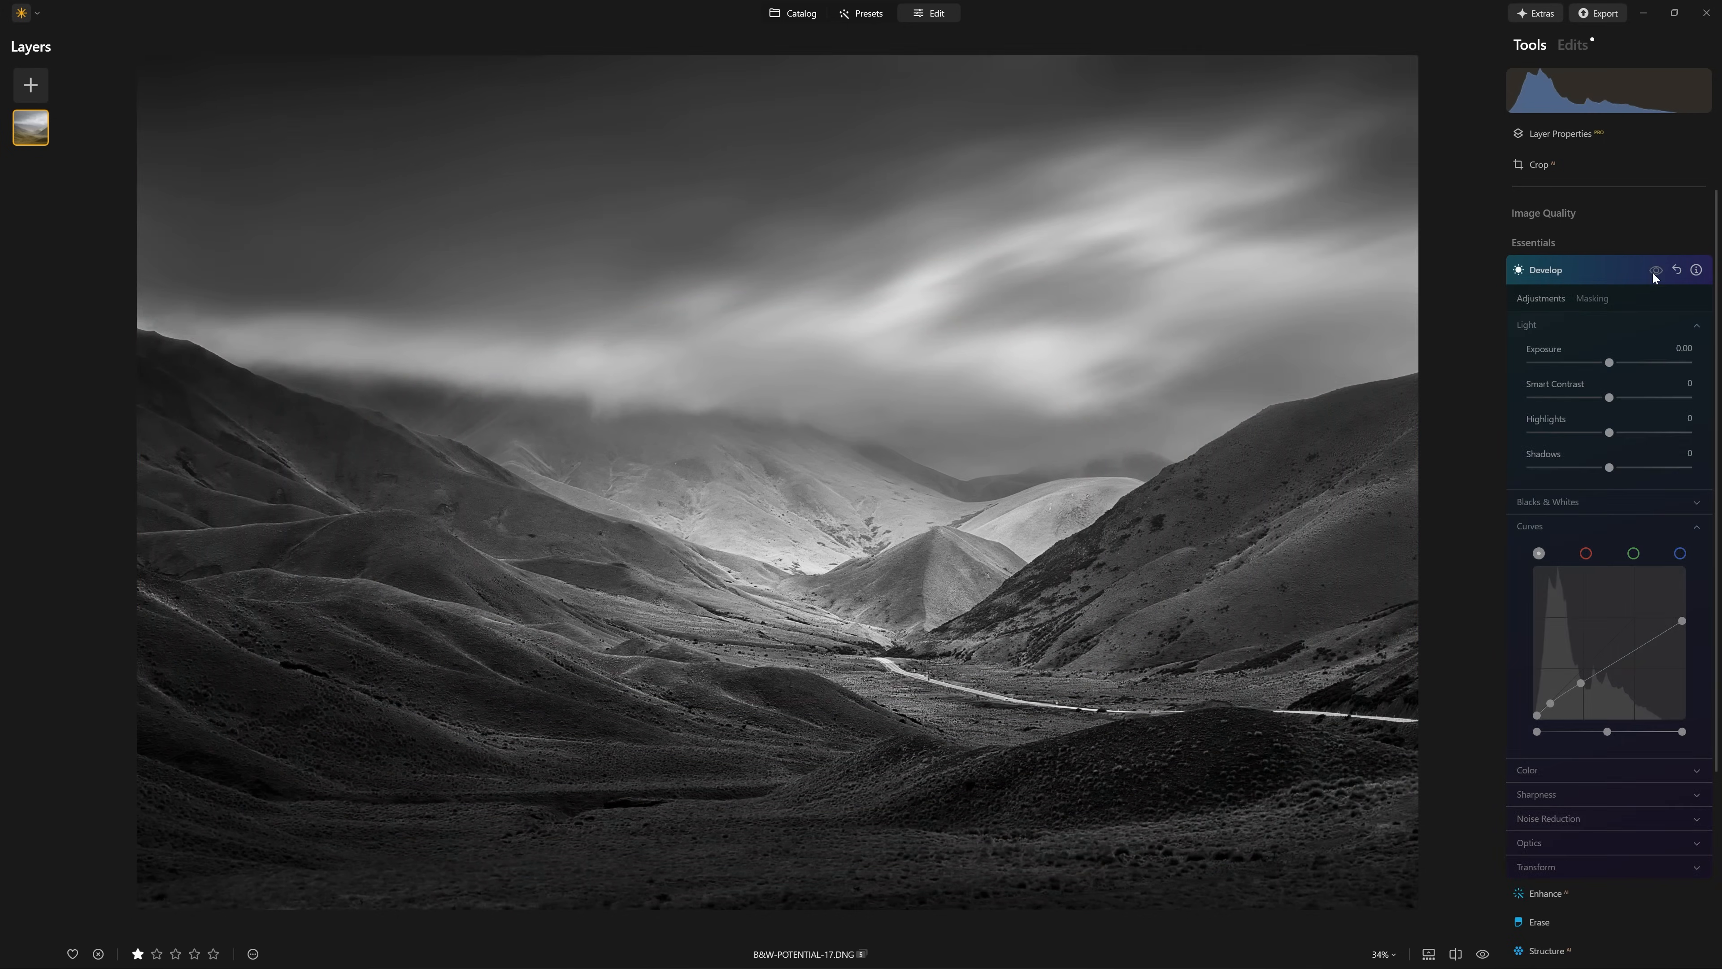
left_click(1653, 275)
left_click(1652, 273)
left_click(1652, 273)
left_click(1652, 272)
left_click(1650, 275)
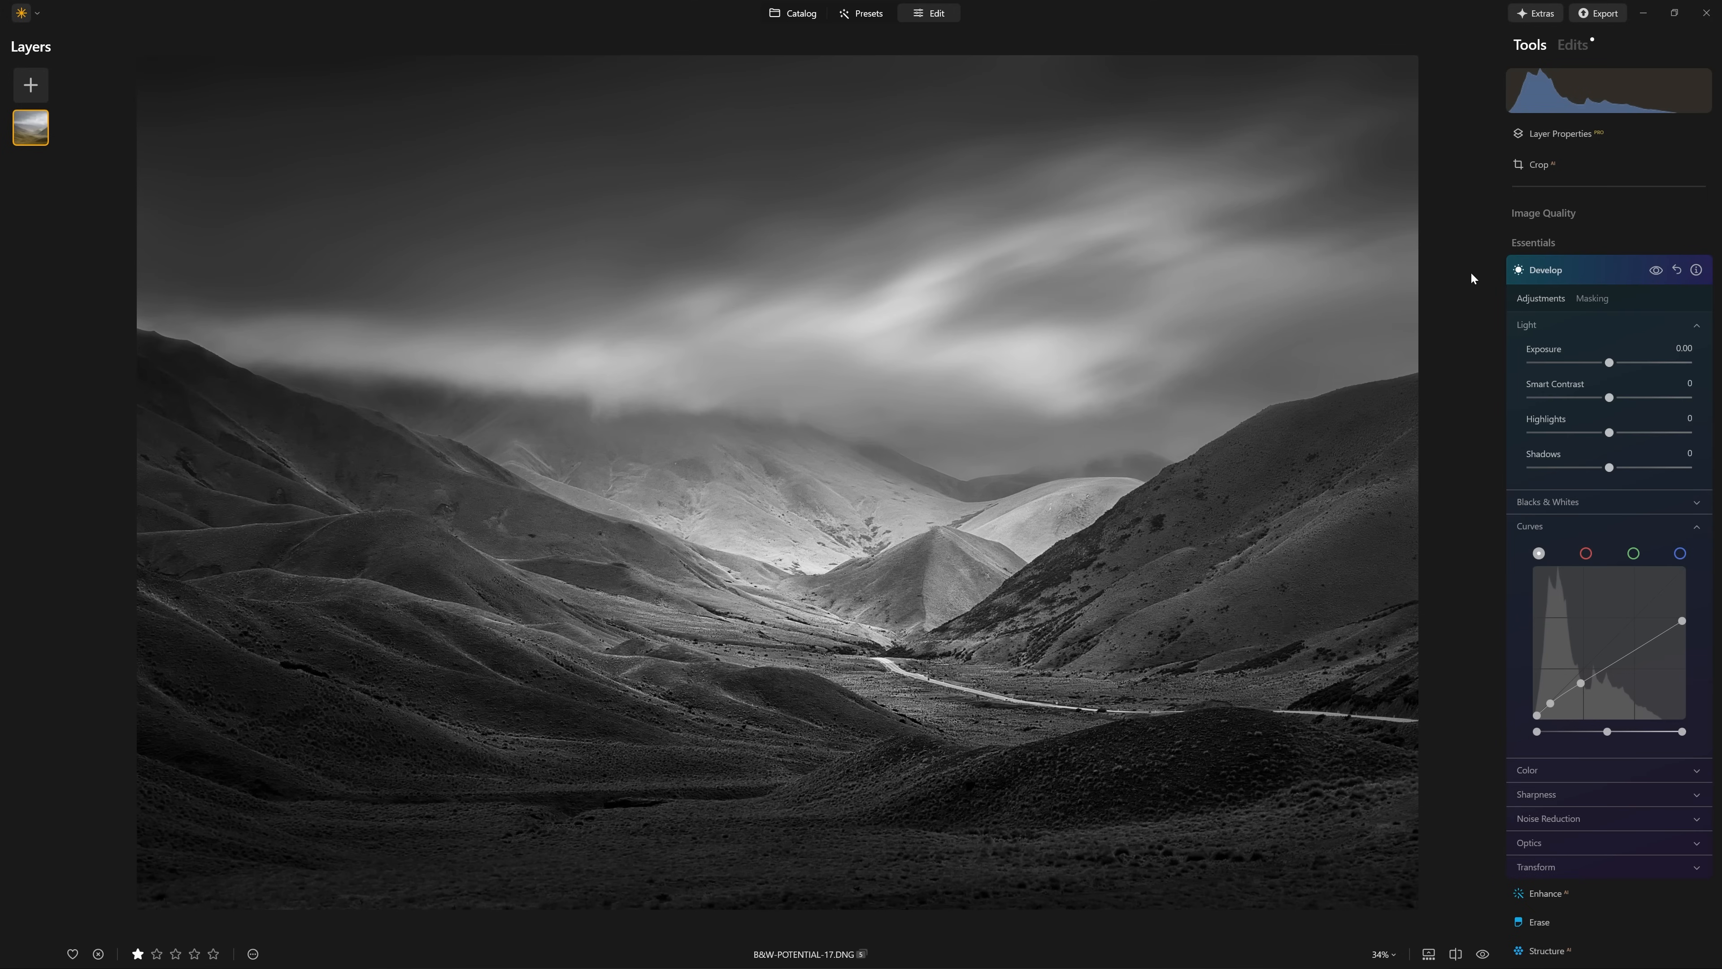
left_click(1658, 274)
left_click(1658, 274)
- Zoom to 100% on the dark lower-left hillside, check it with and without Develop, and compare again in the full view
double_click(293, 734)
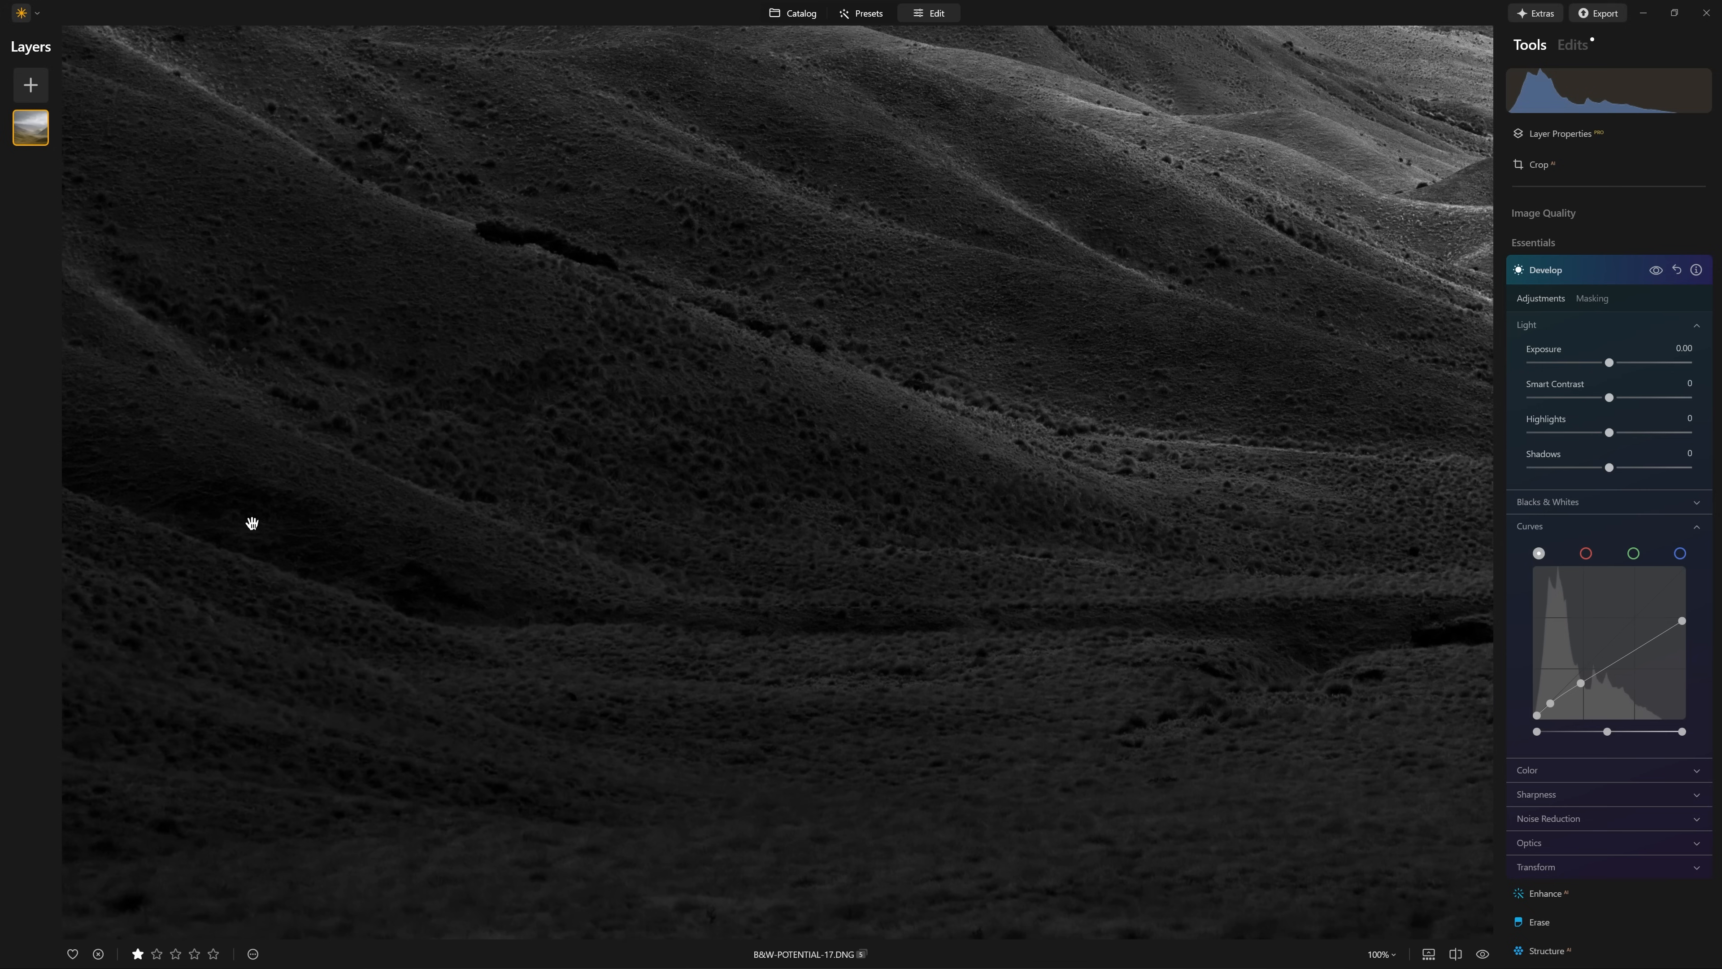
left_click(1658, 272)
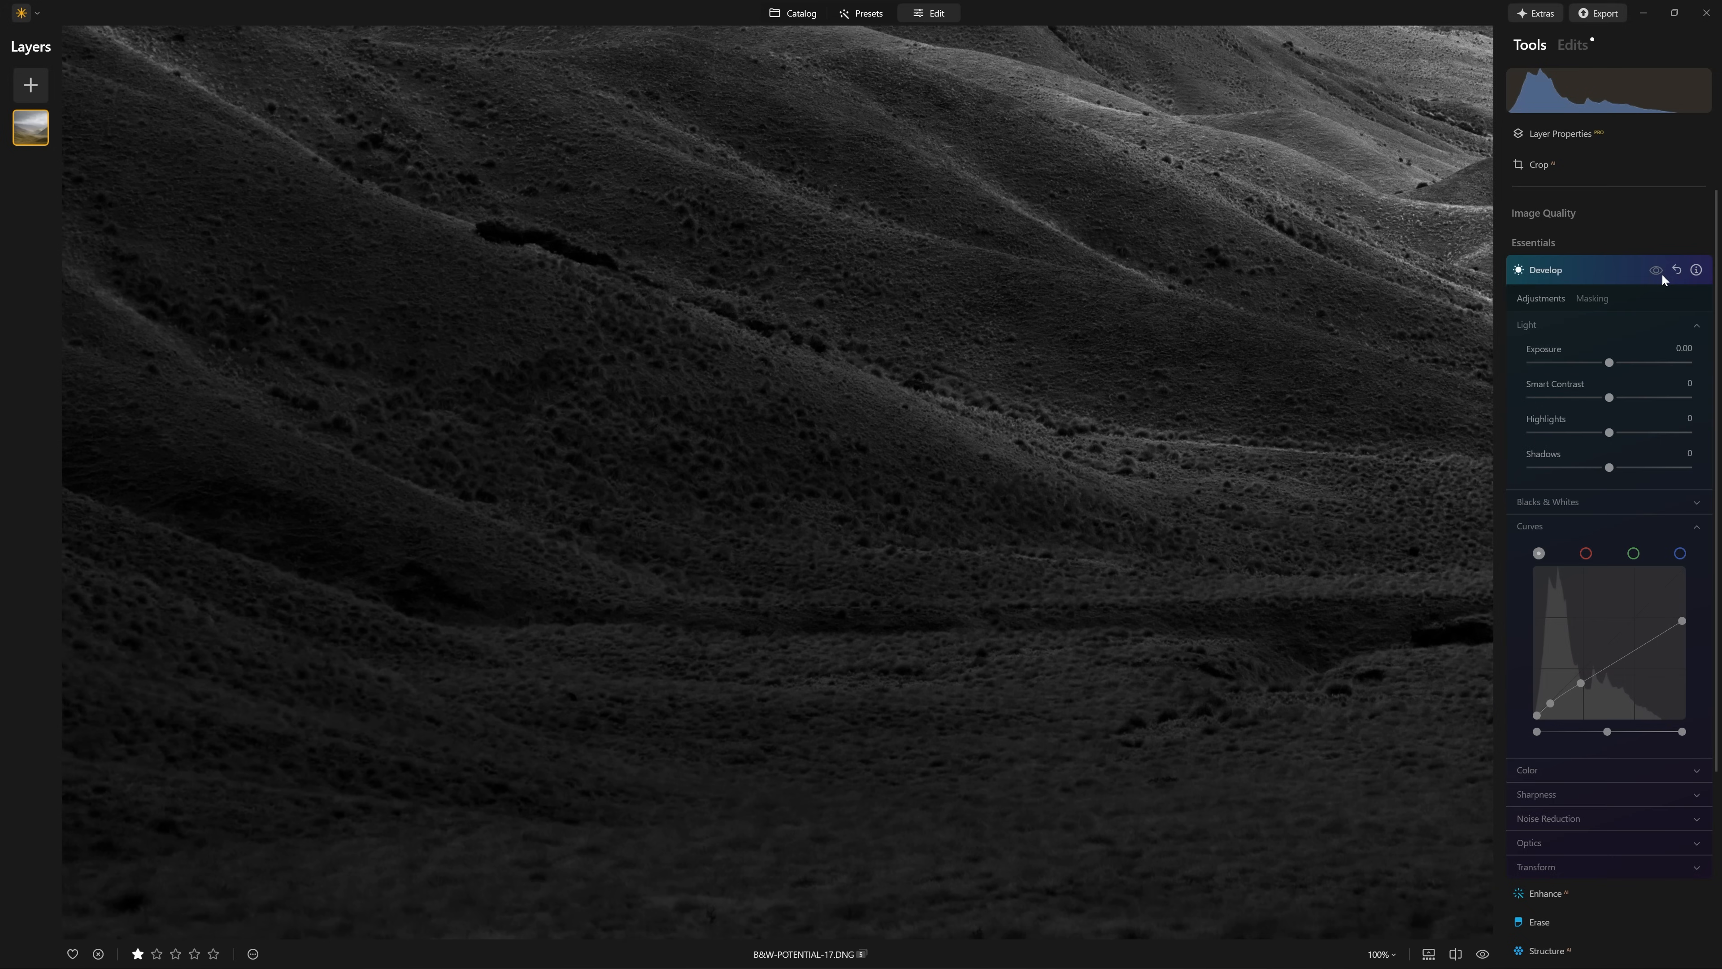
left_click(1658, 272)
left_click(1661, 273)
left_click(1661, 273)
double_click(1066, 495)
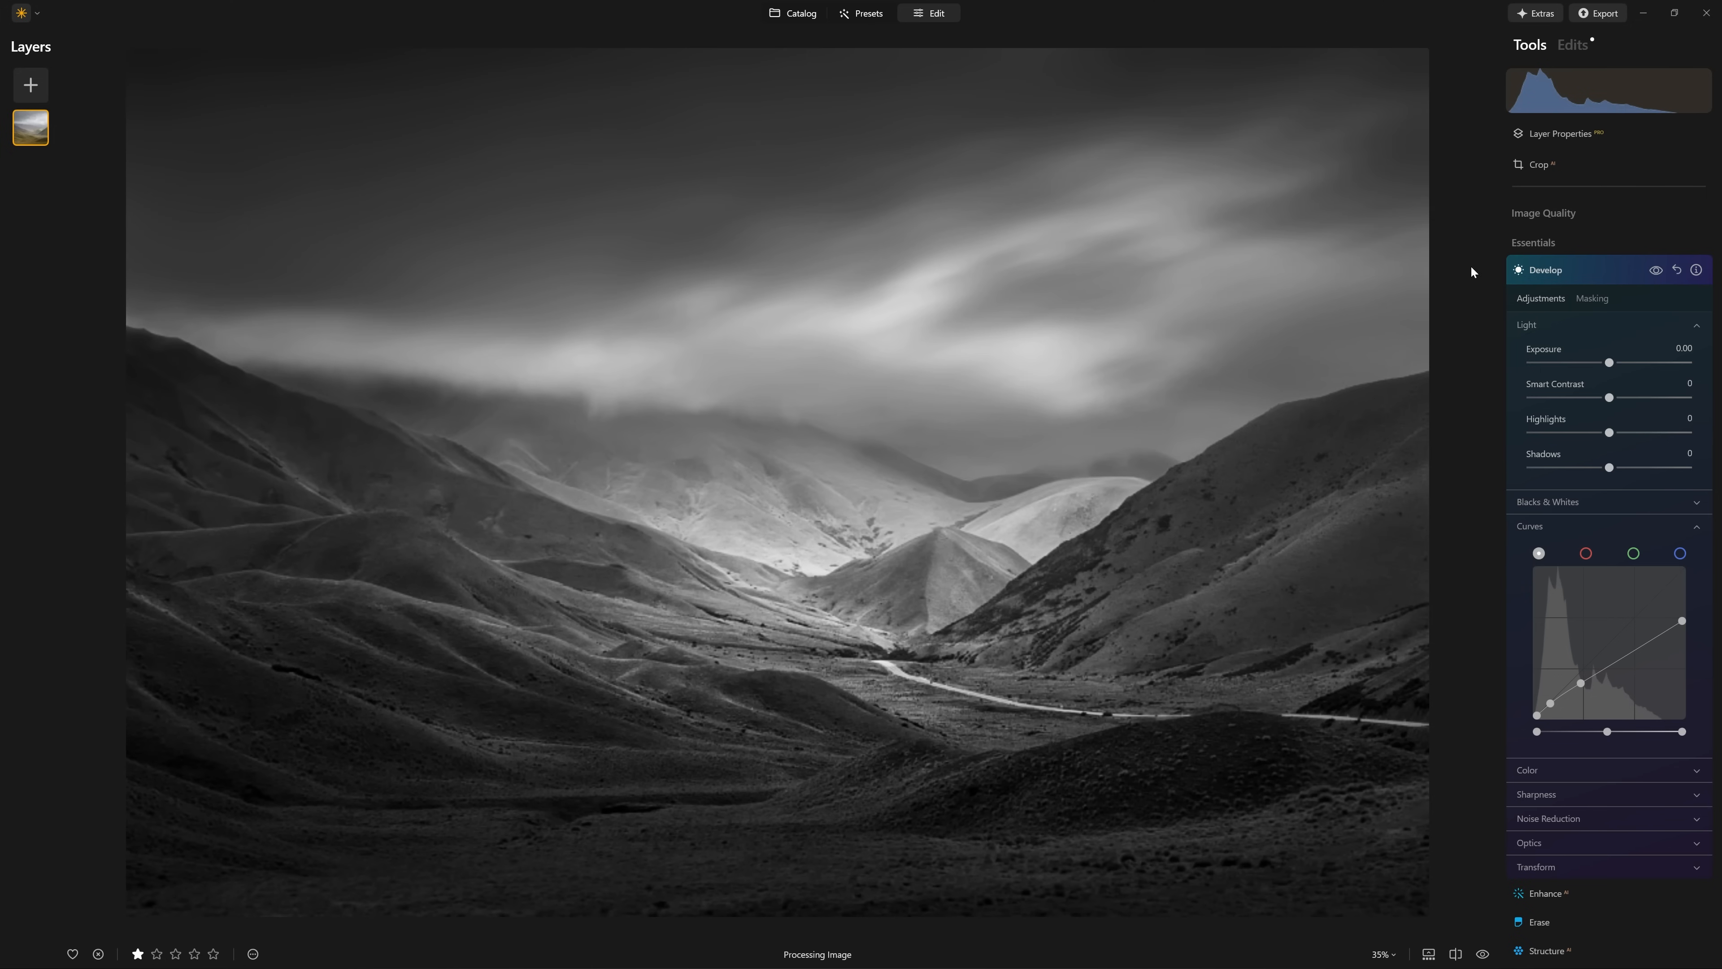
left_click(1661, 270)
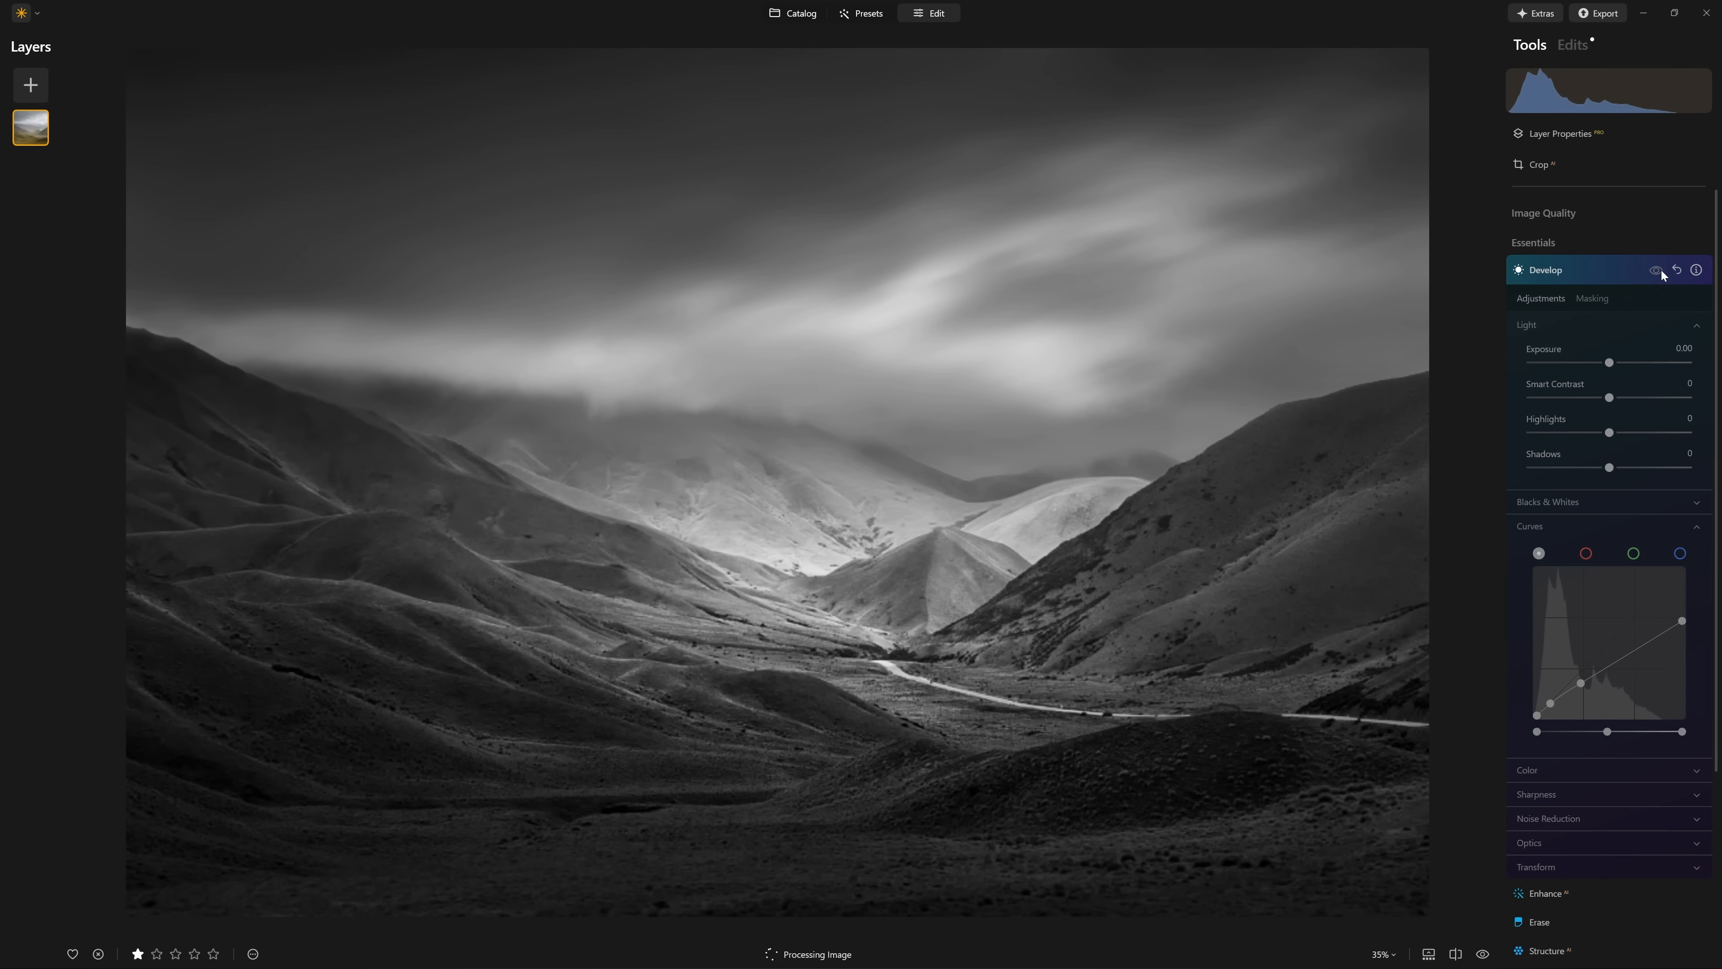
left_click(1660, 270)
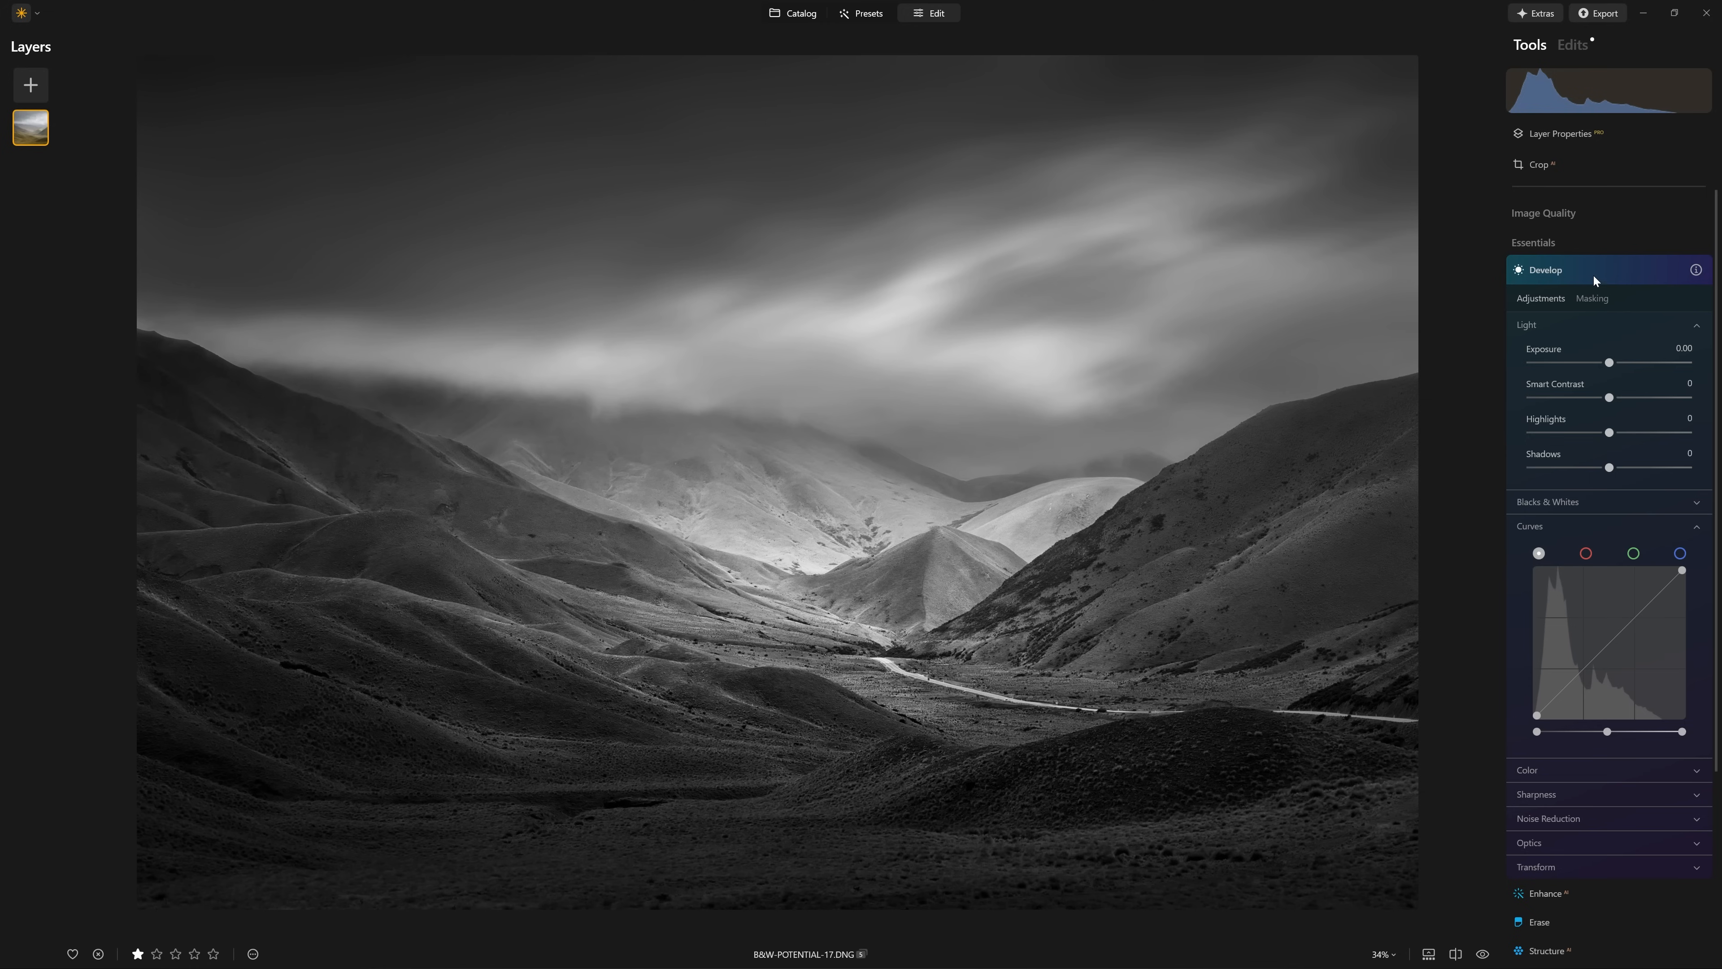
- Darken the photo in Develop with exposure -0.74, highlights -18 and a curve pulled down in the upper tones
left_click_drag(1609, 363, 1599, 364)
left_click_drag(1607, 435, 1595, 434)
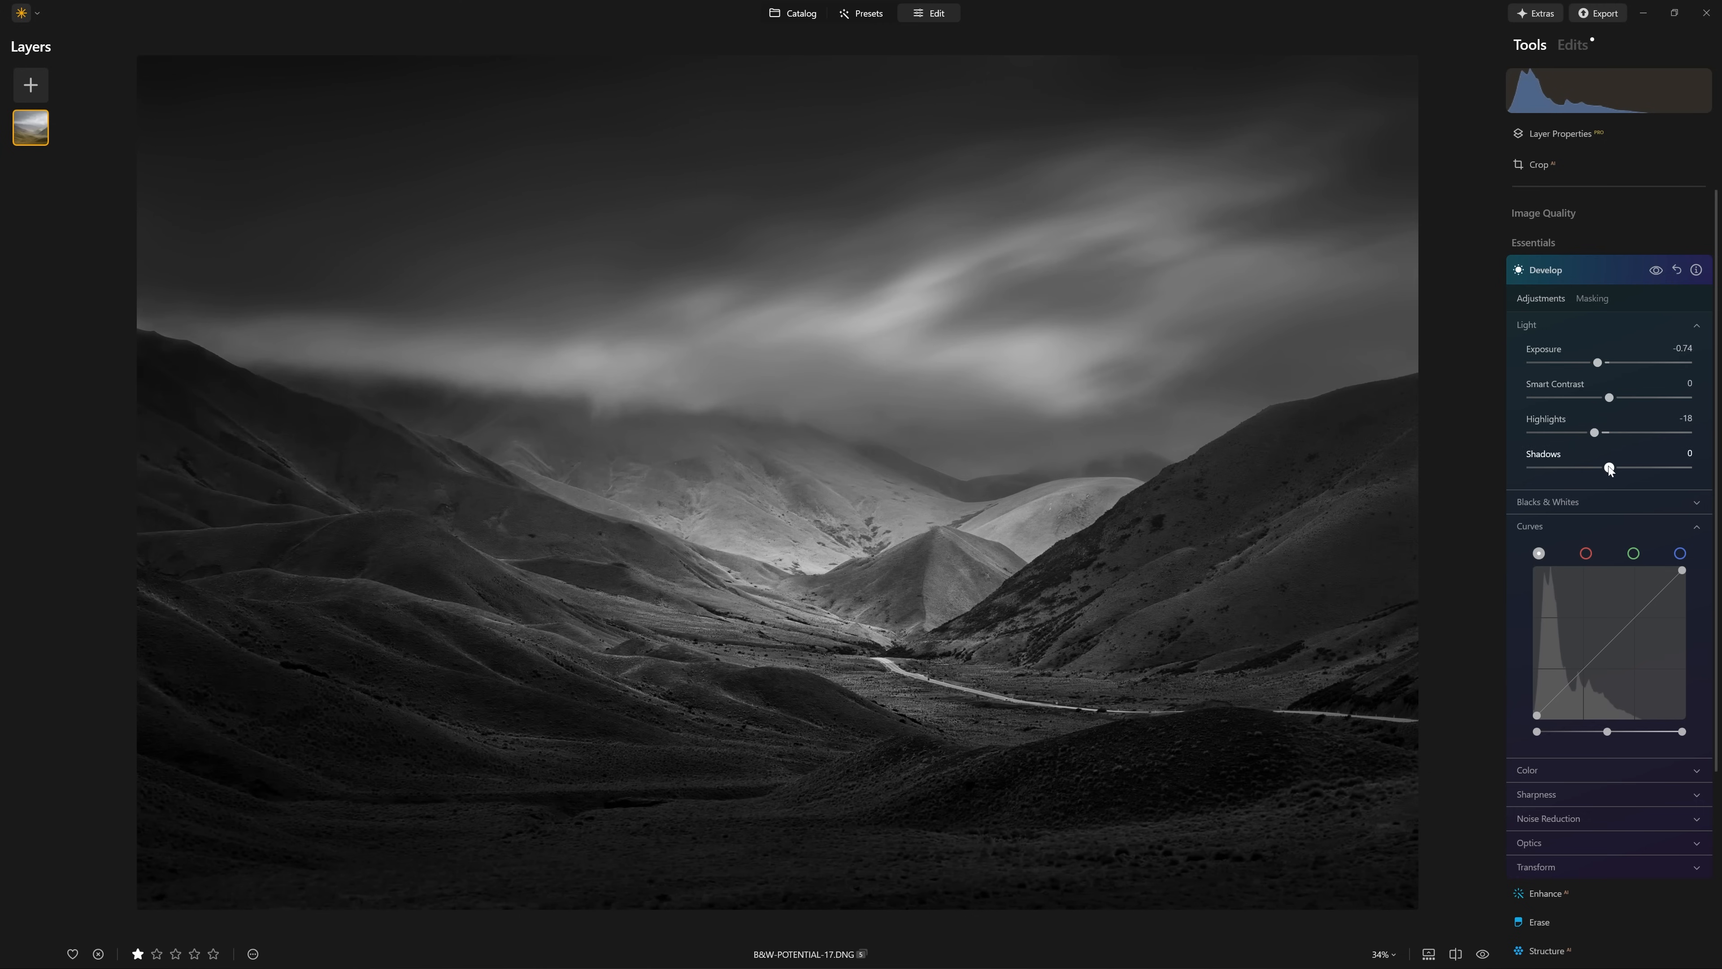
left_click_drag(1627, 624, 1642, 641)
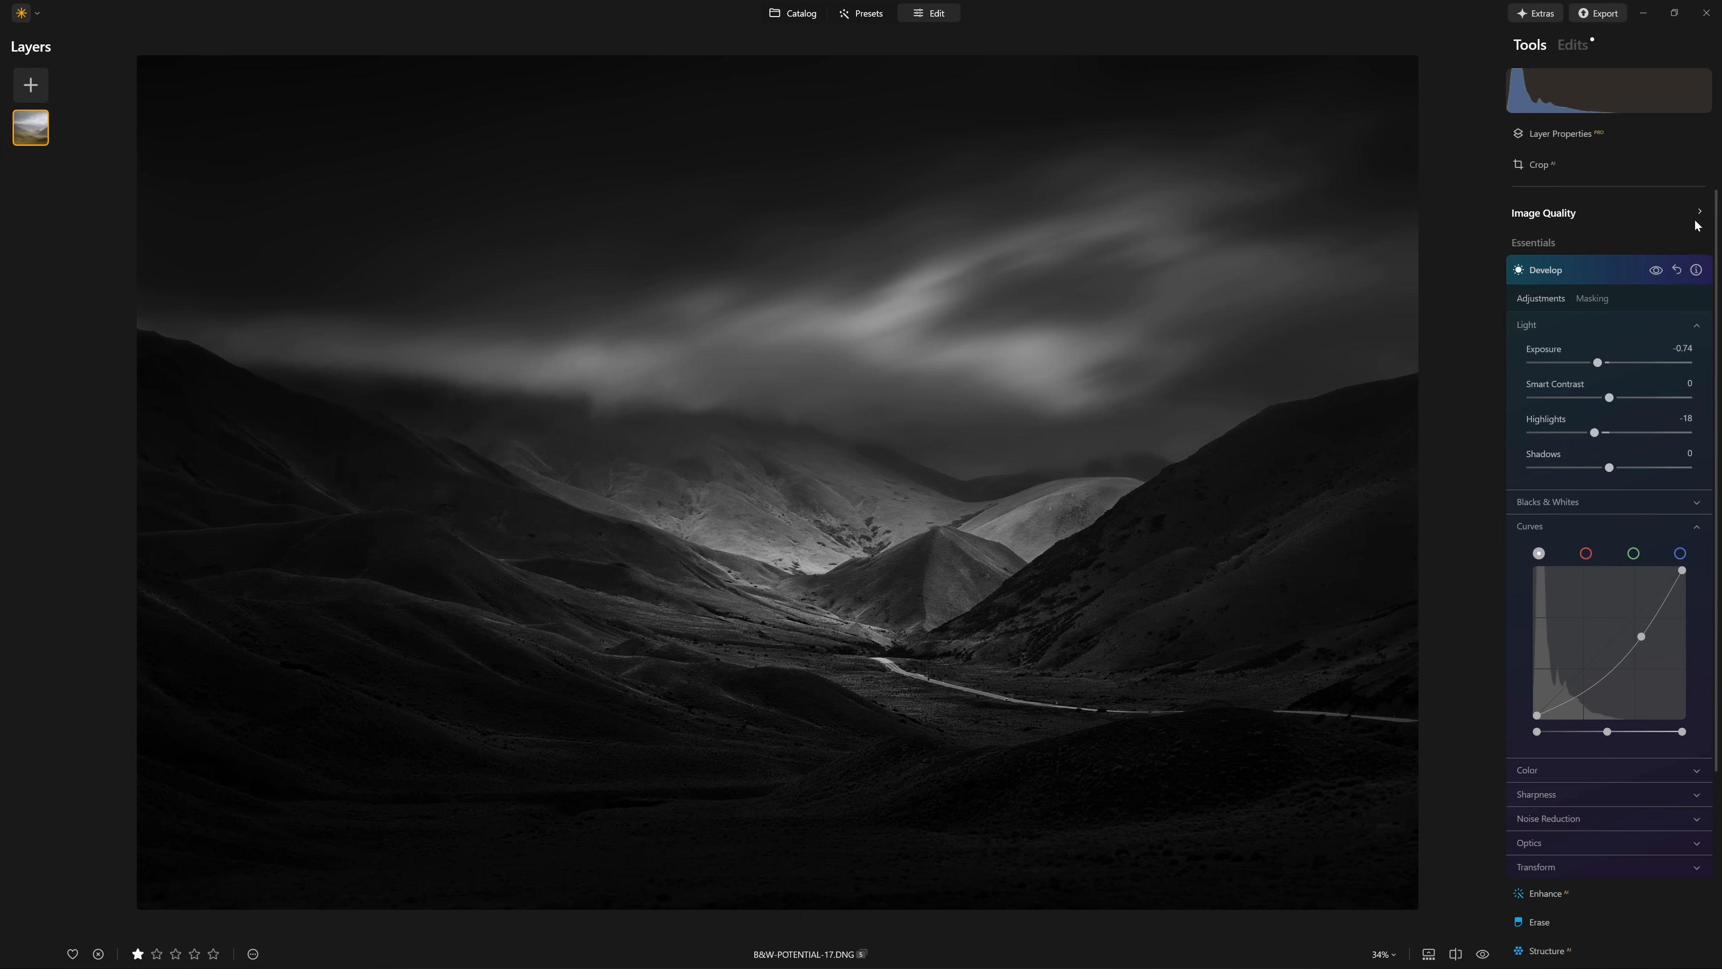
- Limit the Develop darkening with a luminosity mask sampled at the valley, extending its lower range to the darkest tones
left_click(1591, 299)
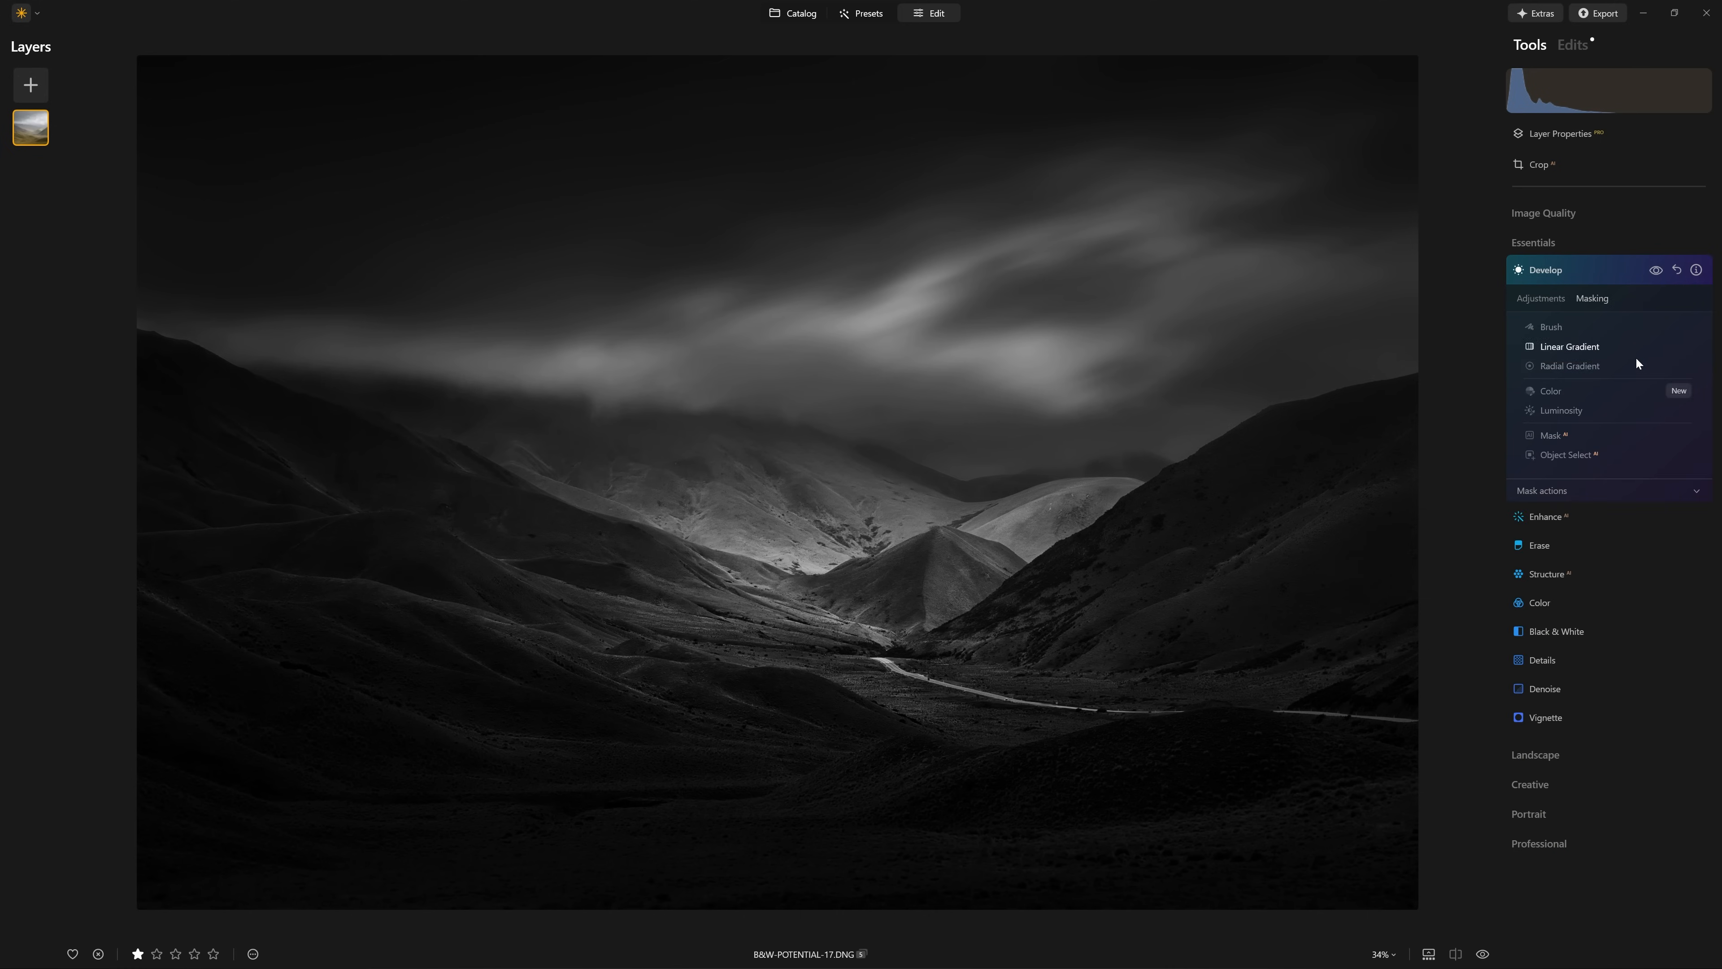
left_click(1573, 410)
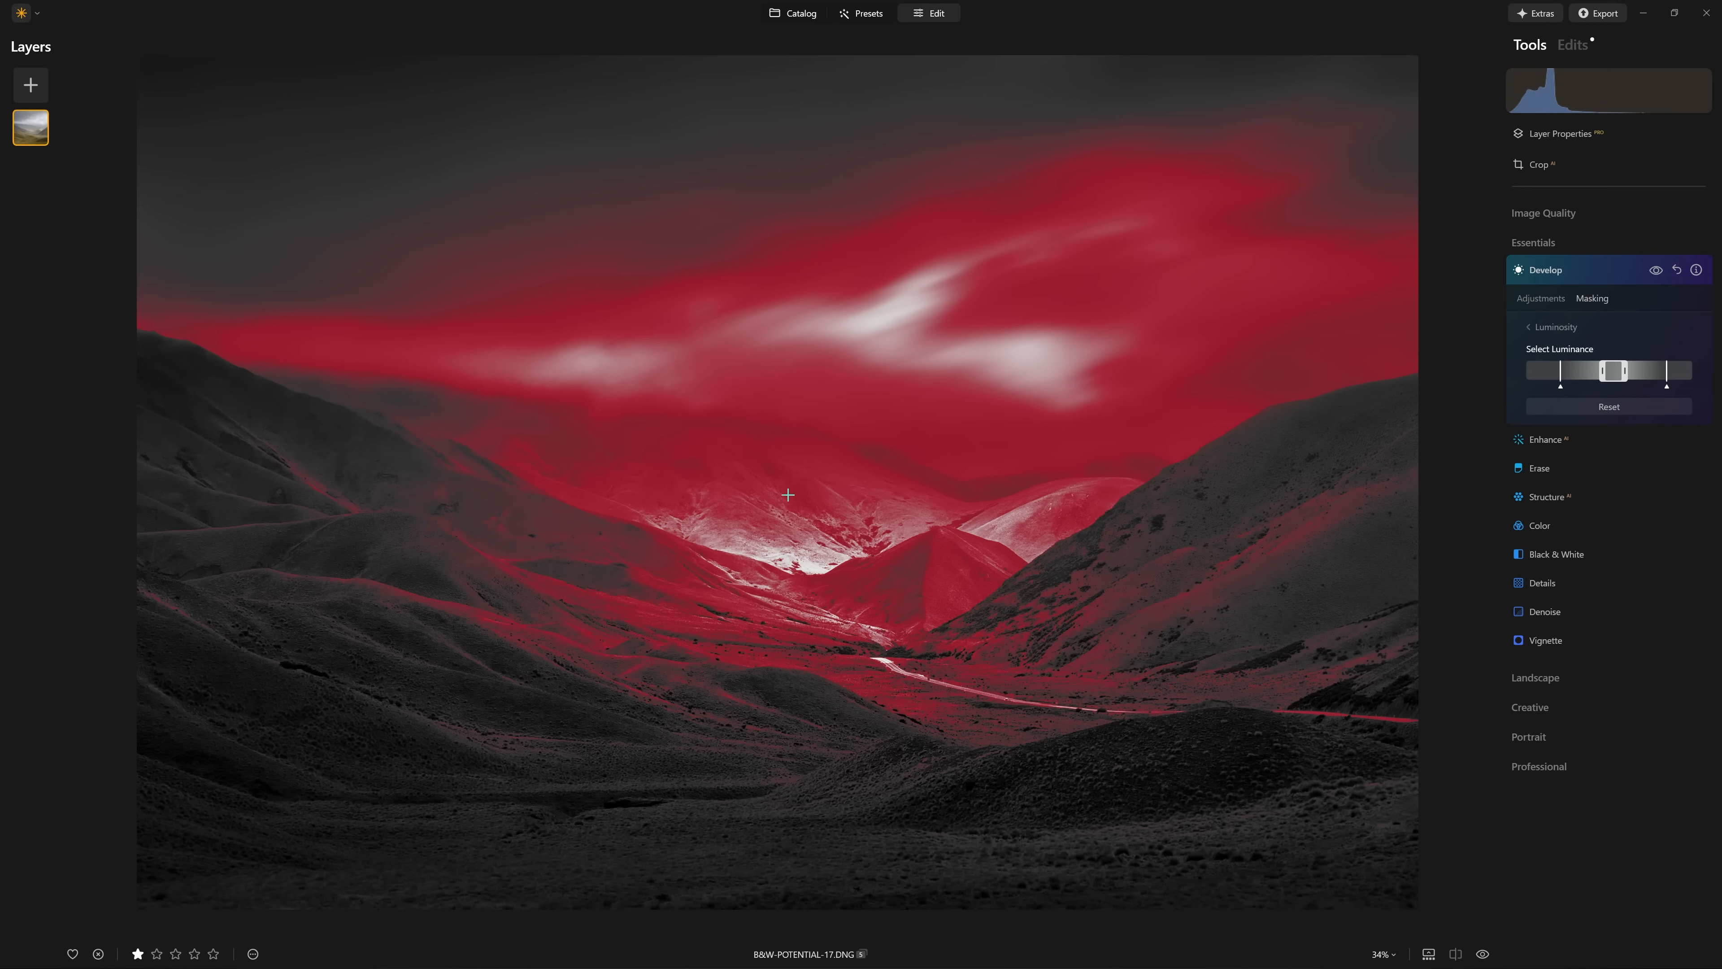
left_click(788, 496)
left_click_drag(1550, 382, 1491, 378)
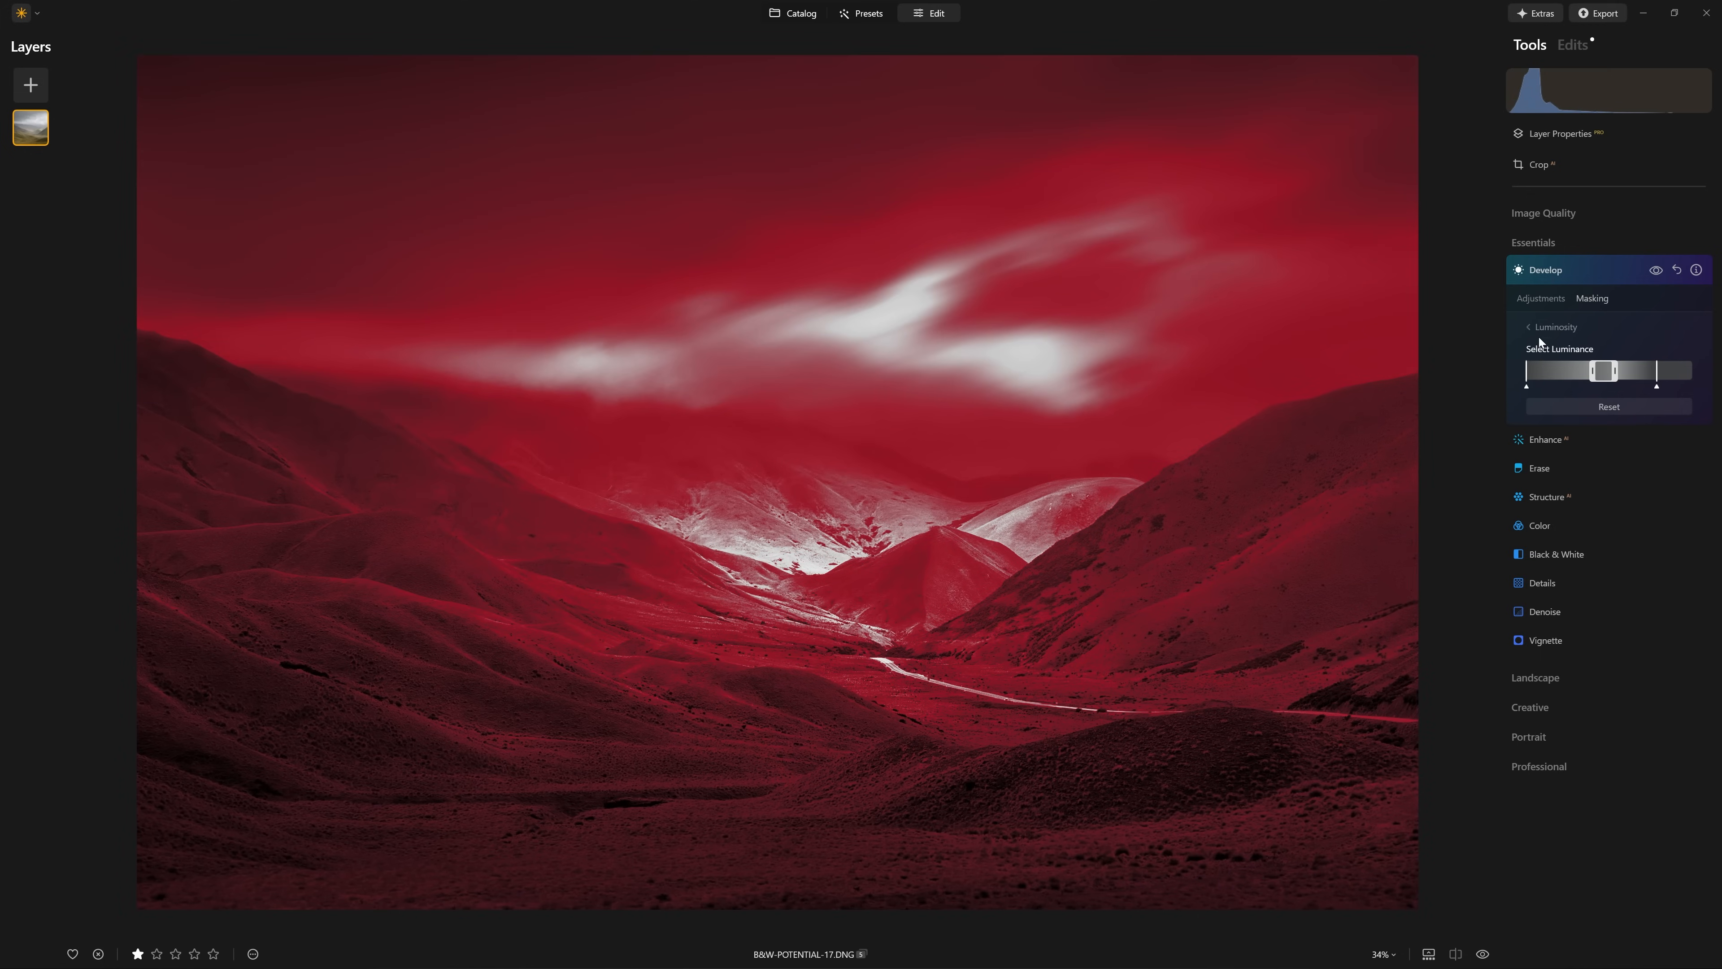
left_click(1540, 299)
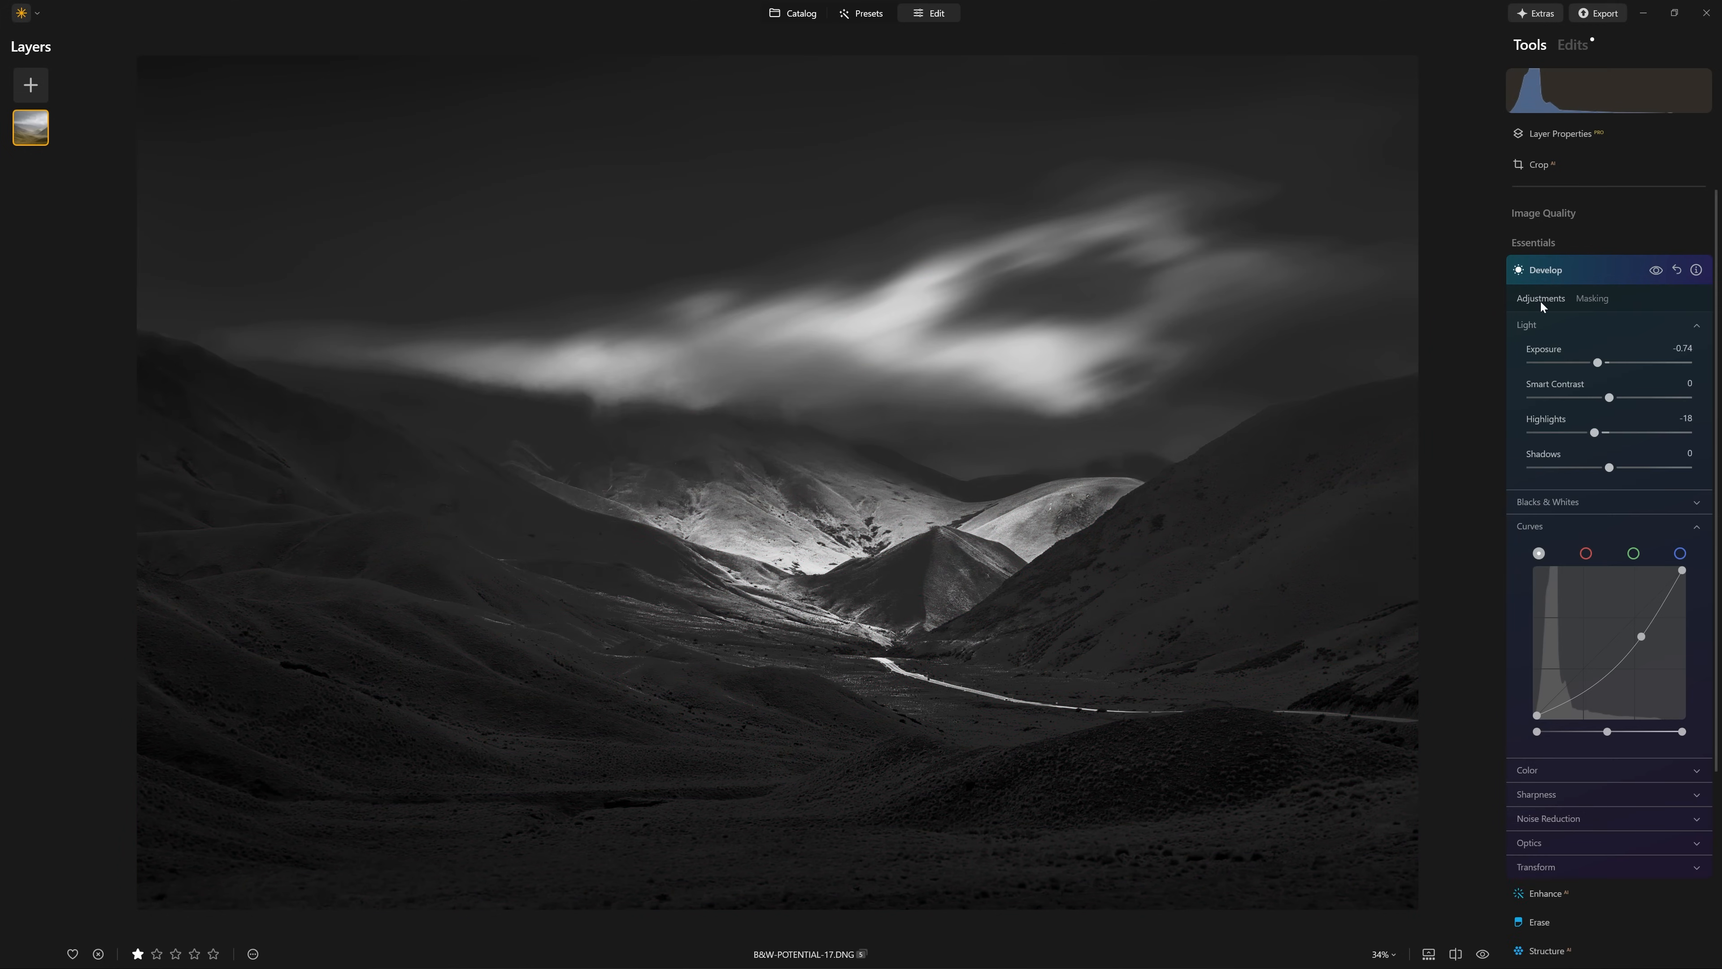
- Compare the photo with and without the luminosity-masked Develop darkening
left_click(1656, 270)
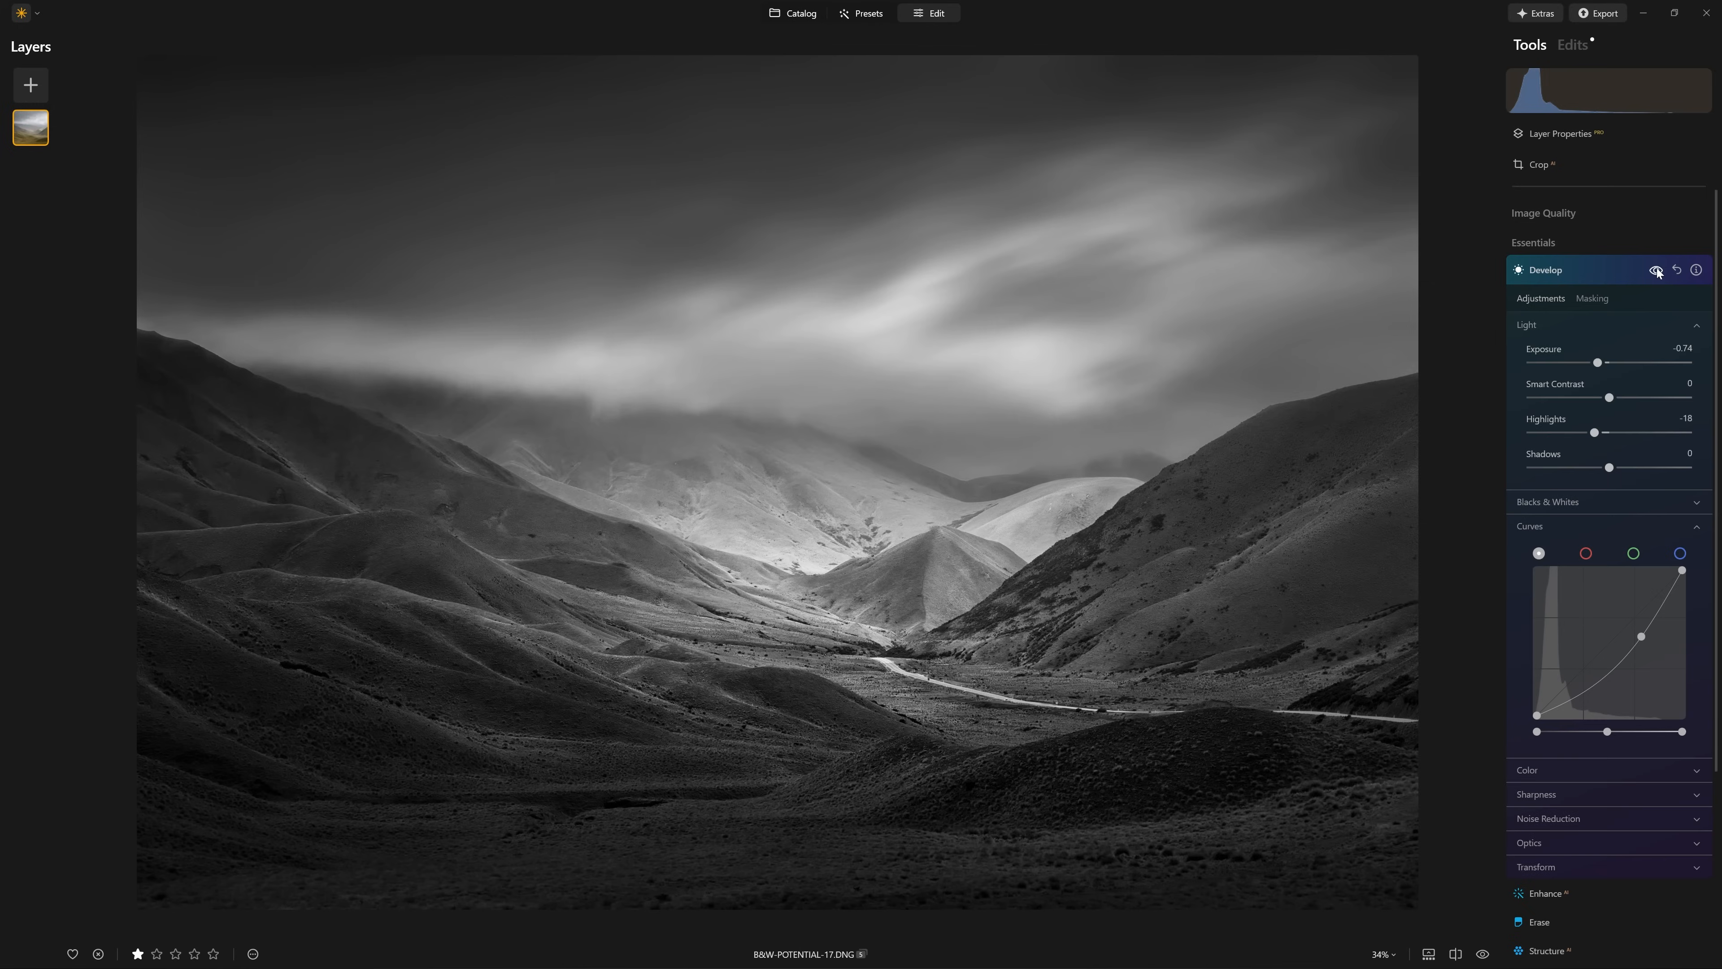
left_click(1656, 270)
left_click(1656, 270)
left_click(1656, 269)
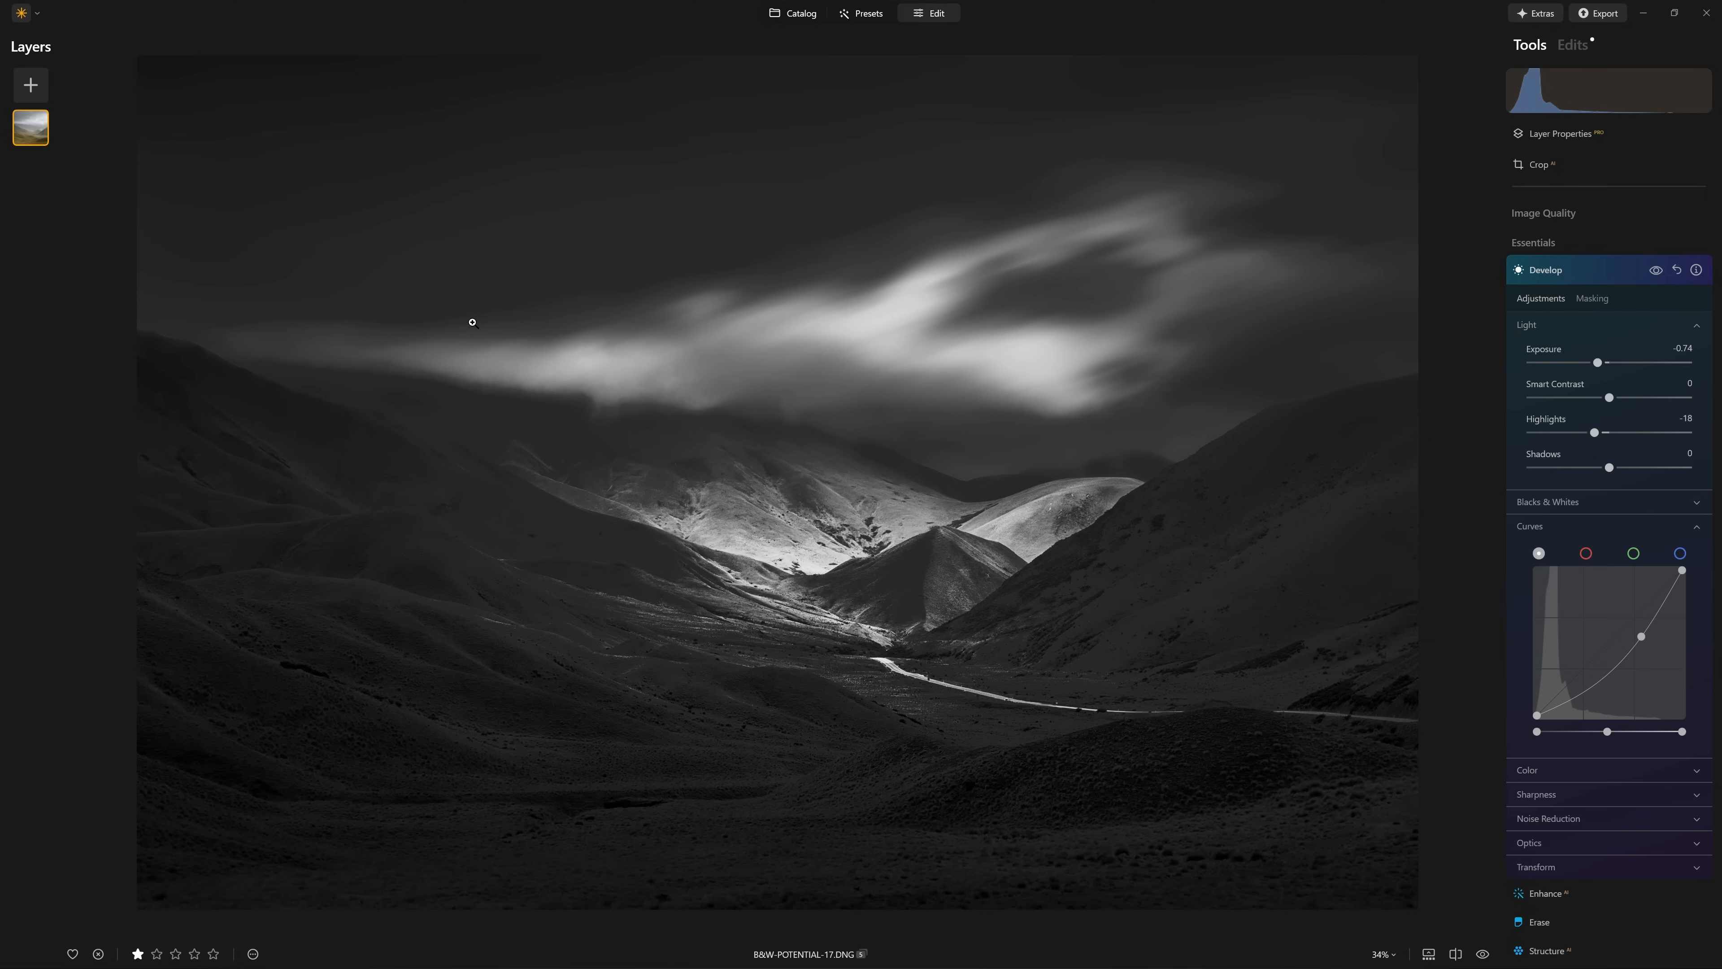
- Refine the Develop mask with broad strokes across the sky and down towards the foreground
left_click(1591, 299)
mouse_move(1319, 84)
left_mouse_down()
mouse_move(145, 865)
mouse_move(1384, 219)
mouse_move(534, 285)
mouse_move(1293, 623)
mouse_move(1339, 397)
left_mouse_up()
left_click_drag(1689, 453, 1603, 452)
mouse_move(838, 300)
left_mouse_down()
mouse_move(1122, 355)
mouse_move(1213, 504)
mouse_move(693, 759)
left_mouse_up()
left_click(1540, 298)
- Compare the photo repeatedly with and without the refined Develop darkening
left_click(1660, 272)
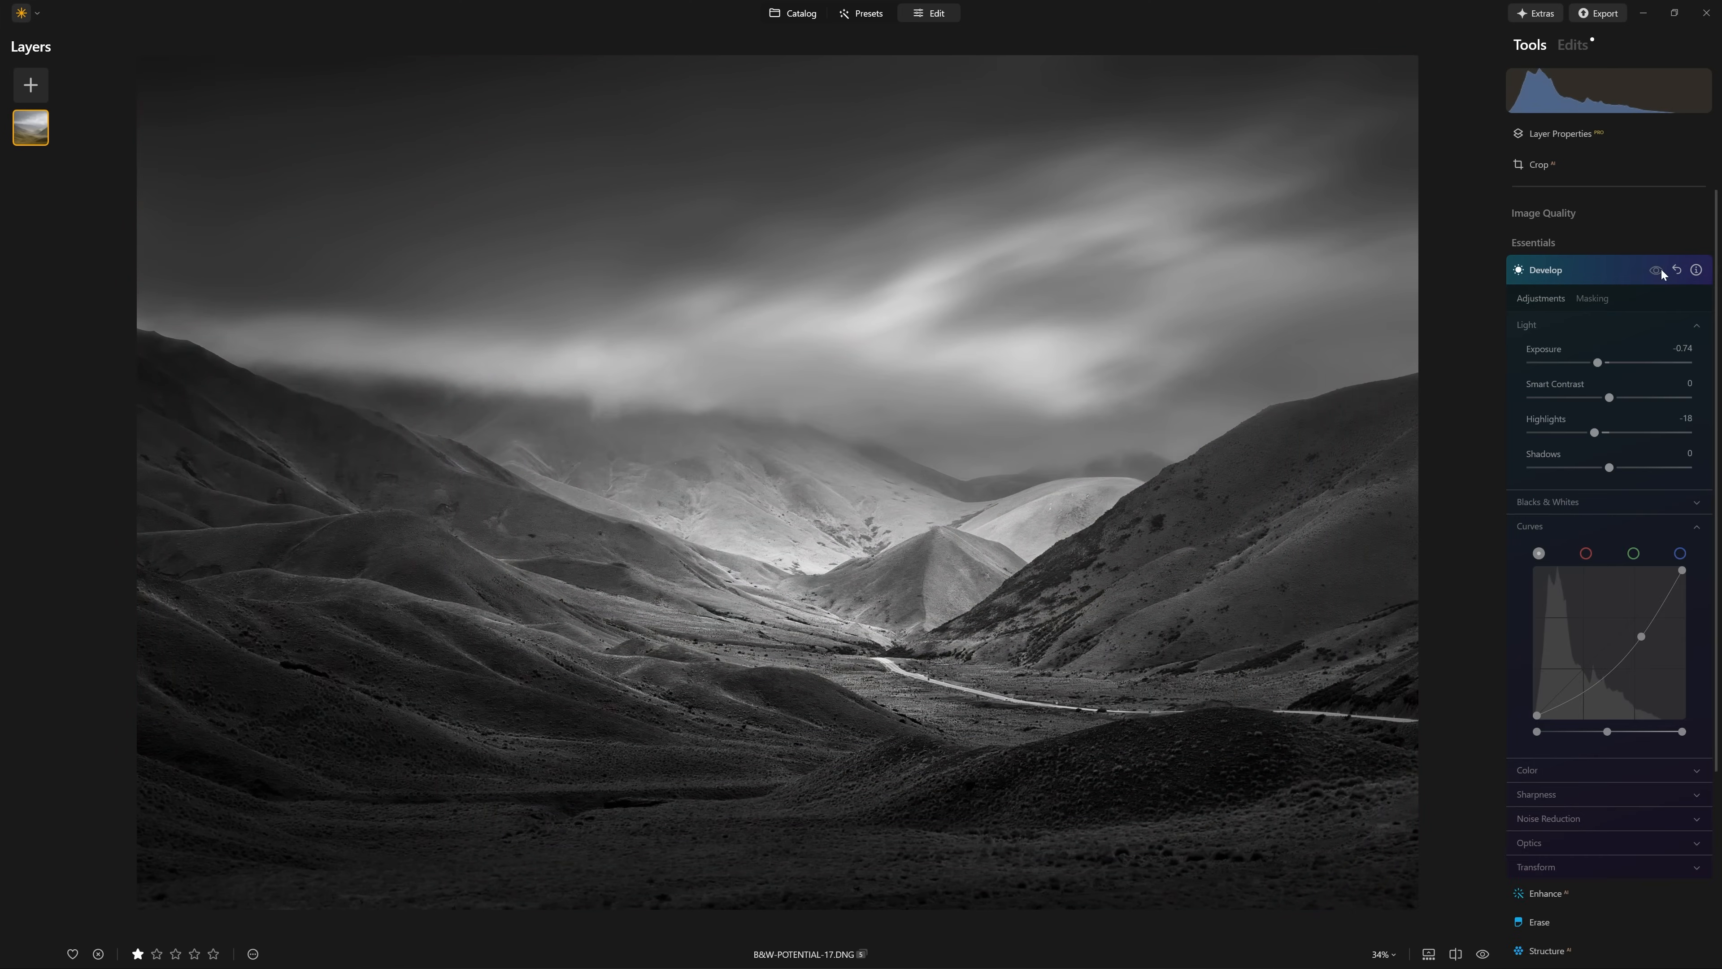
left_click(1658, 271)
left_click(1659, 271)
left_click(1658, 270)
left_click(1659, 271)
left_click(1659, 271)
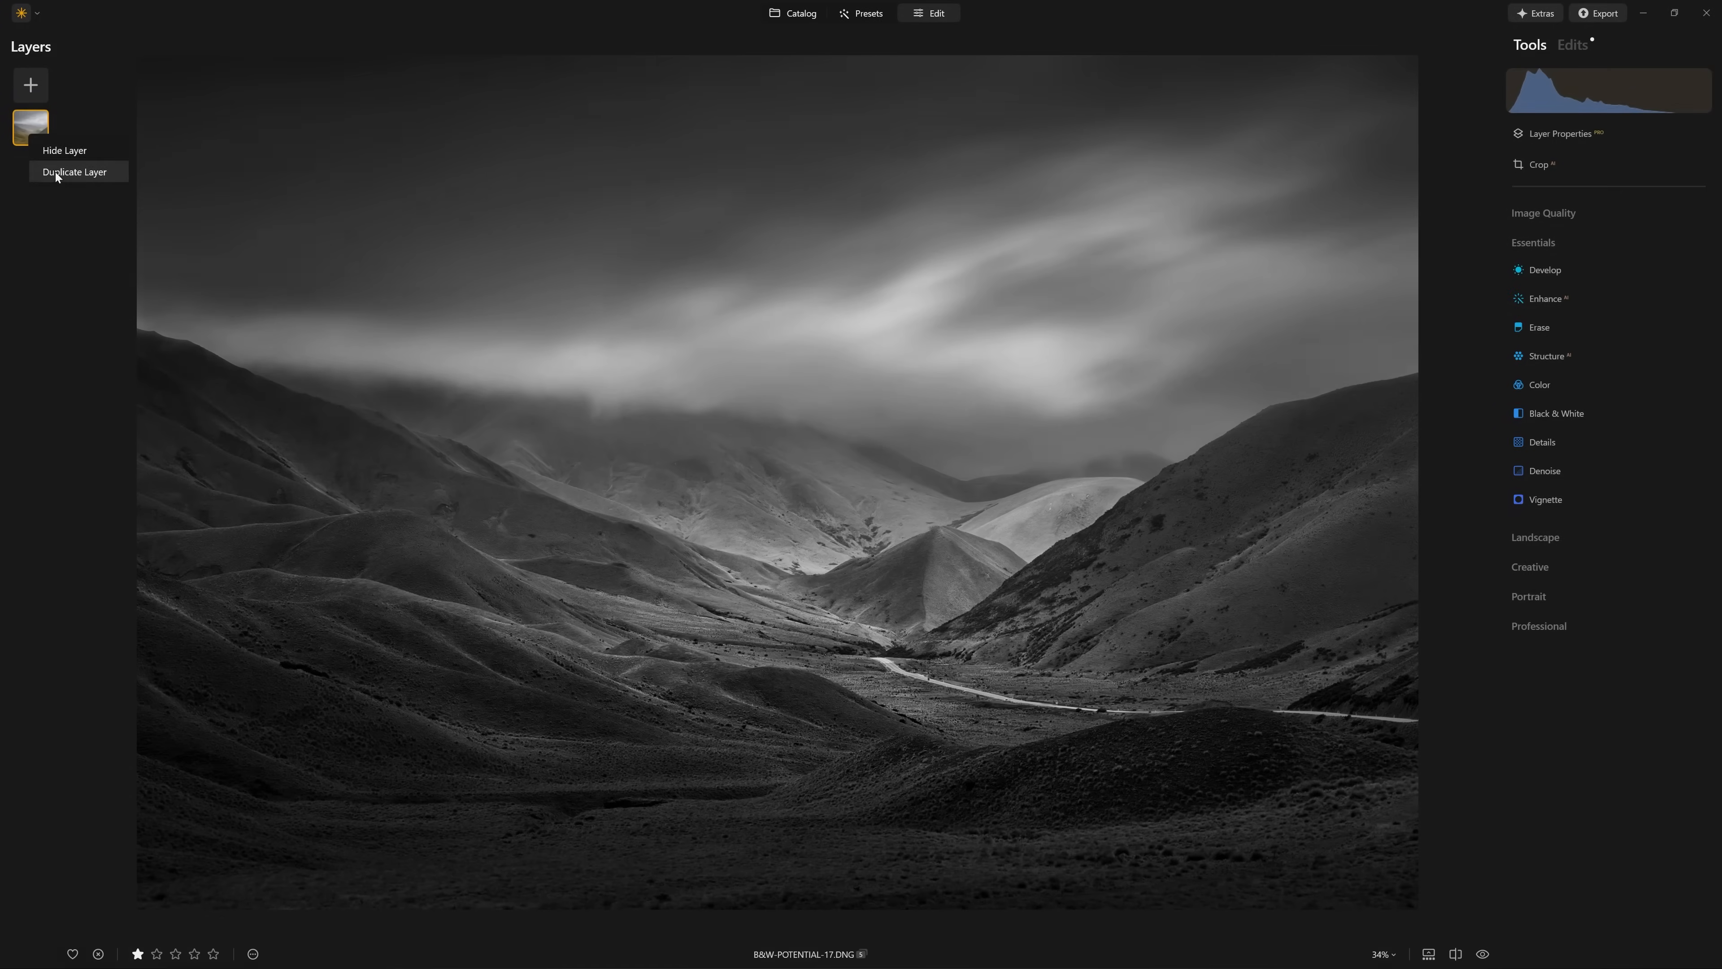
- Duplicate the photo layer and apply a Gaussian blur with an amount of 21 to the copy
left_click(55, 172)
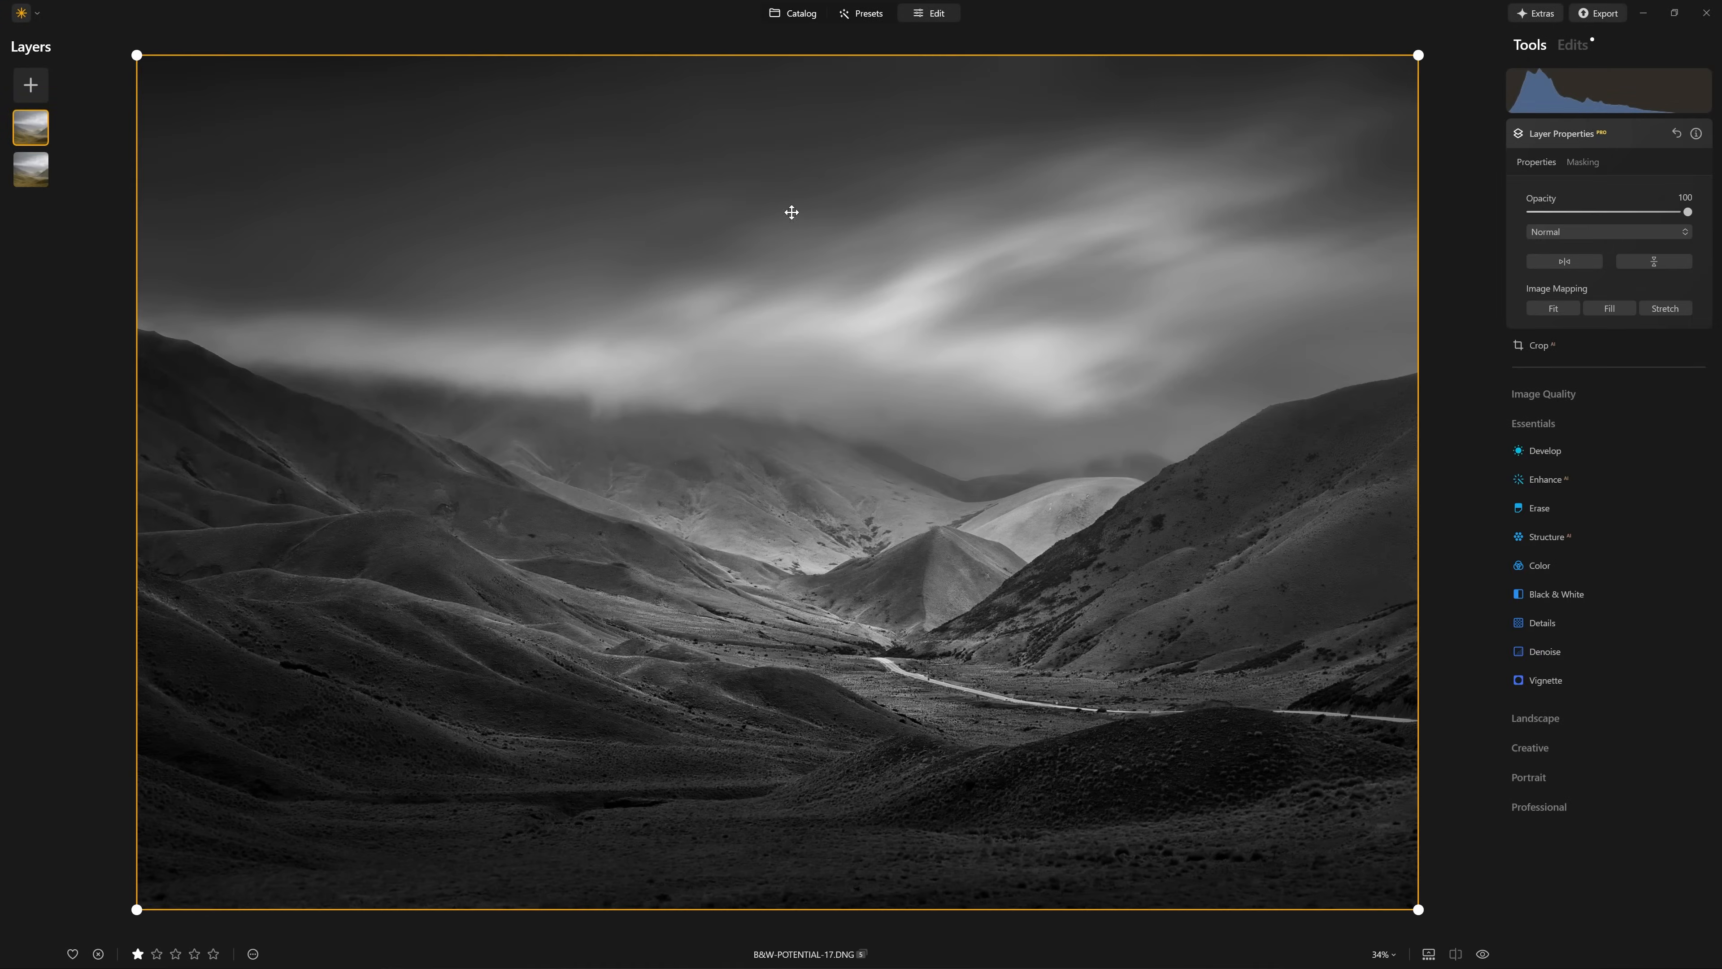
left_click(1522, 124)
left_click(1532, 242)
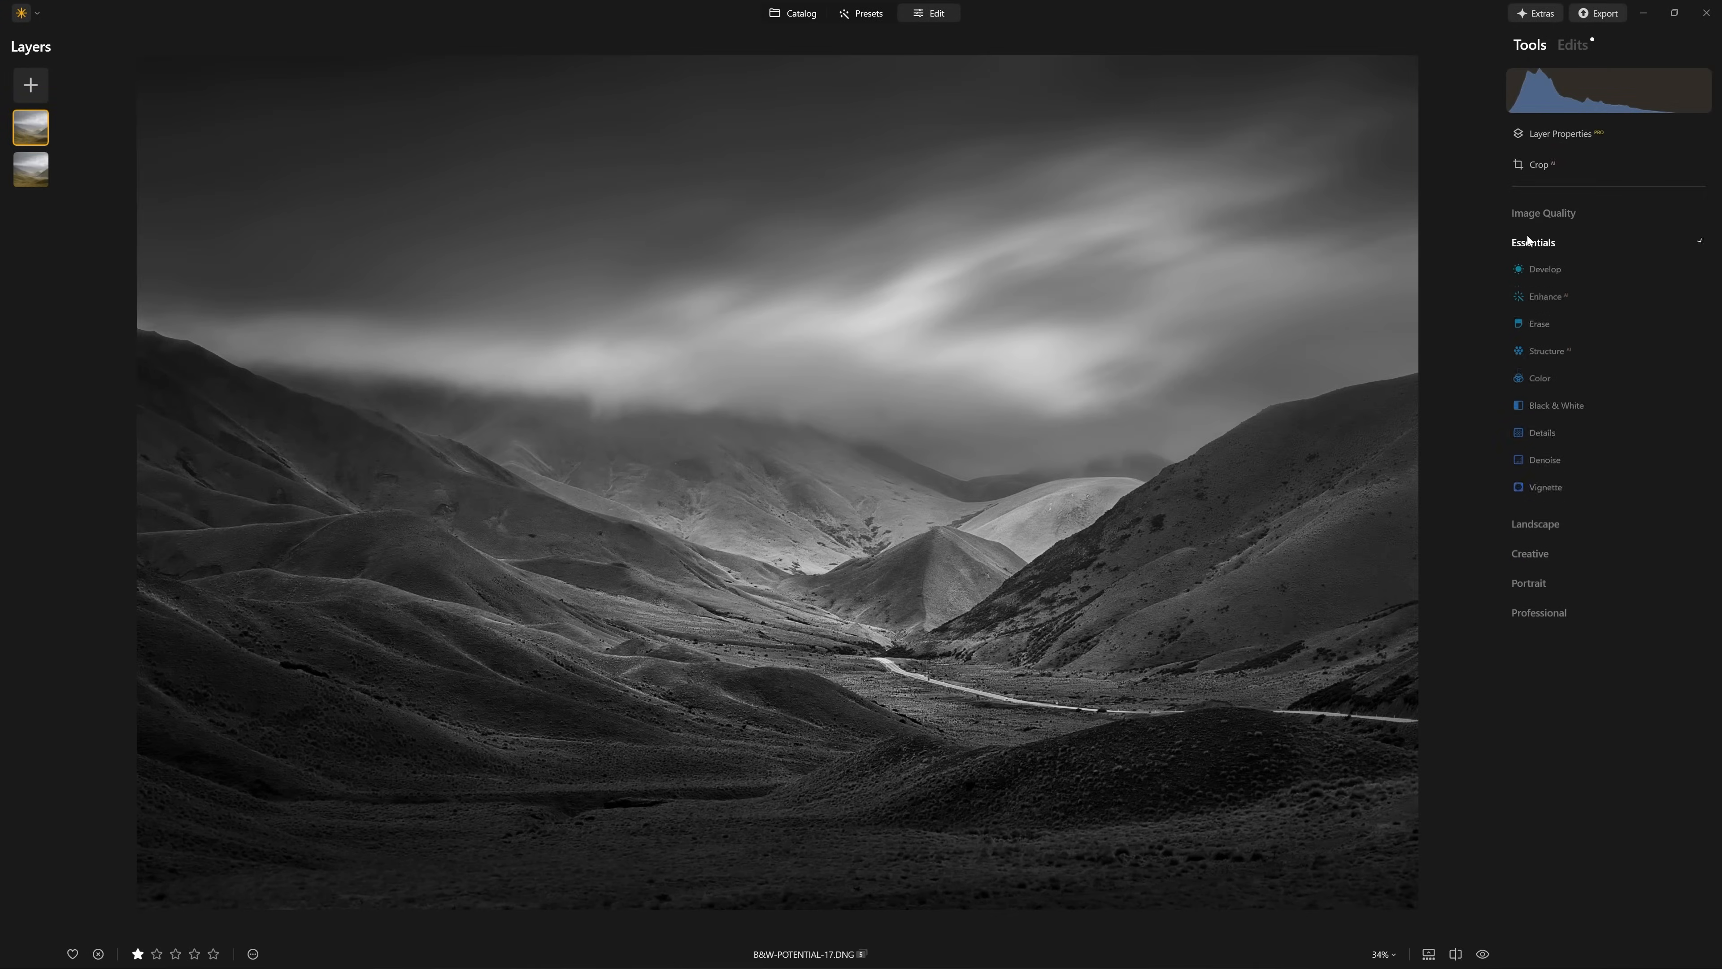
left_click(1551, 299)
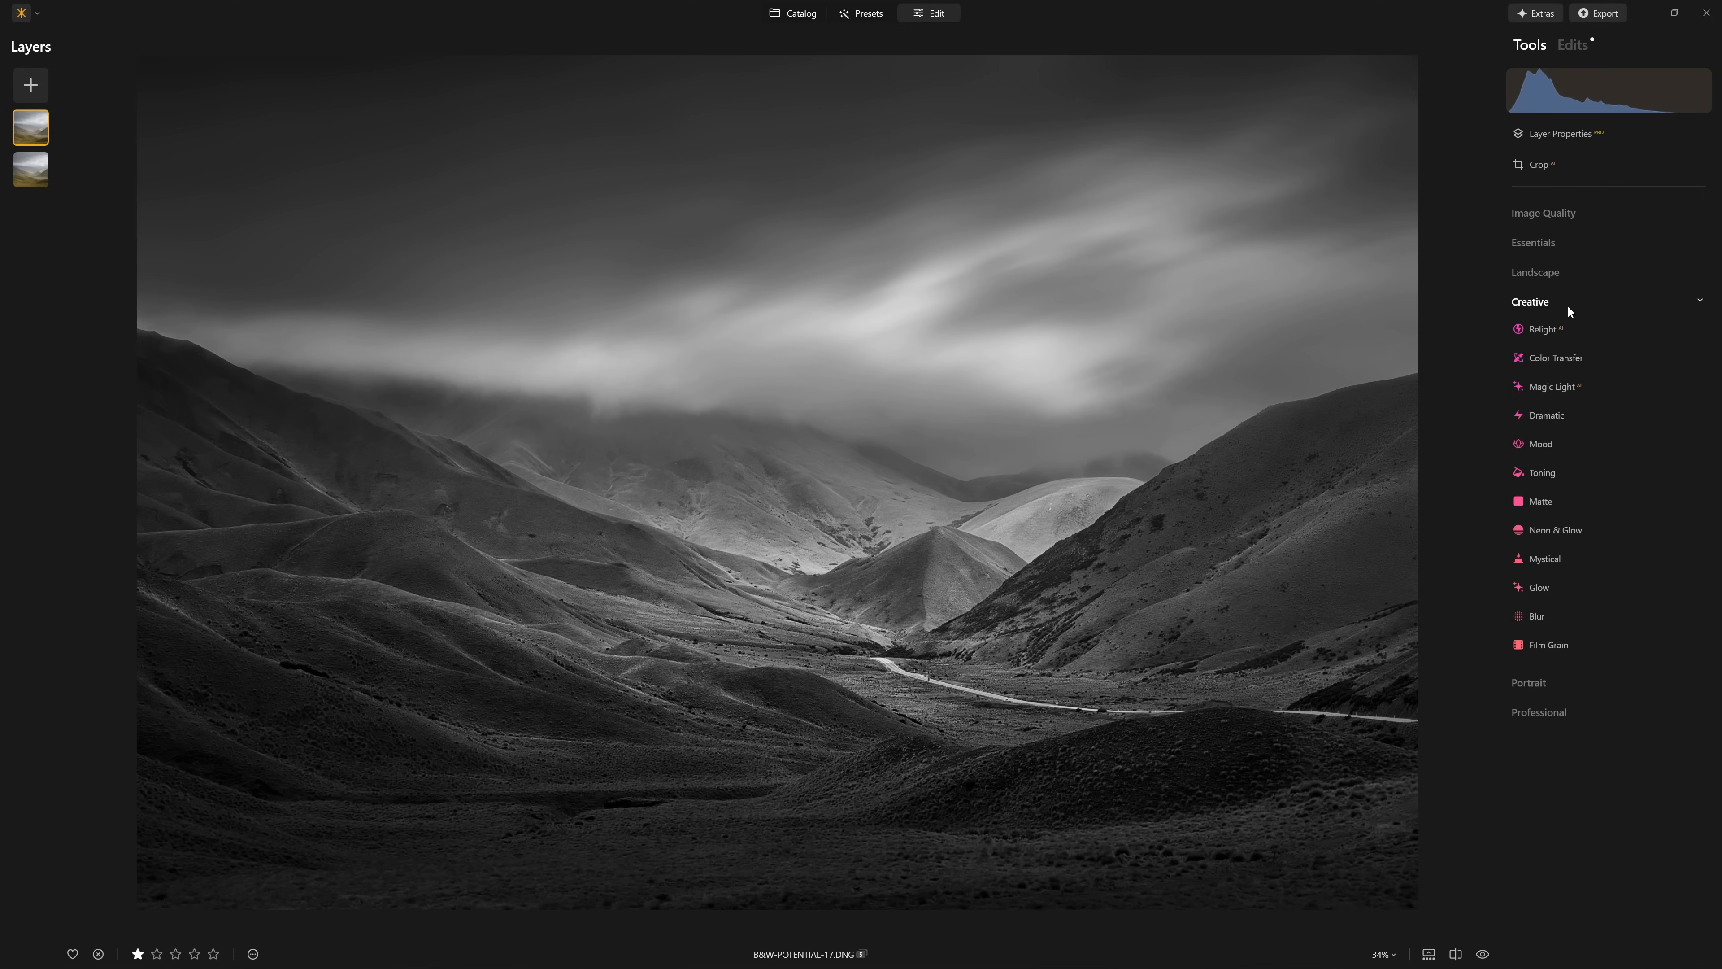
left_click(1551, 617)
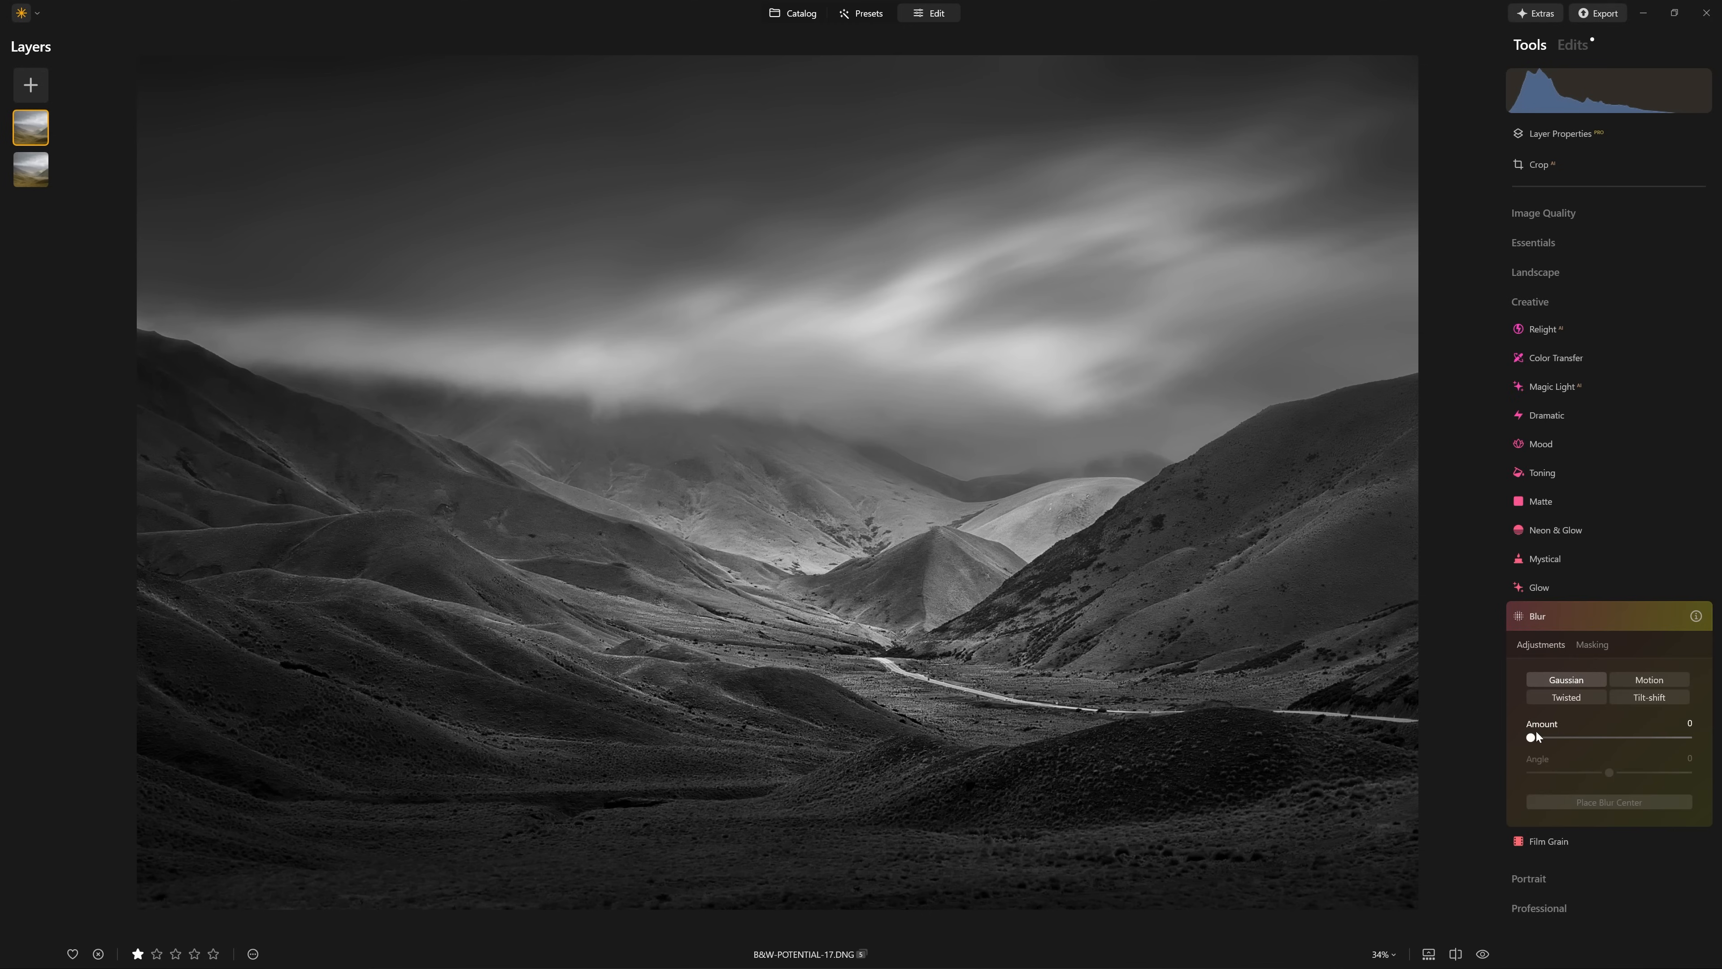
left_click_drag(1532, 740, 1563, 746)
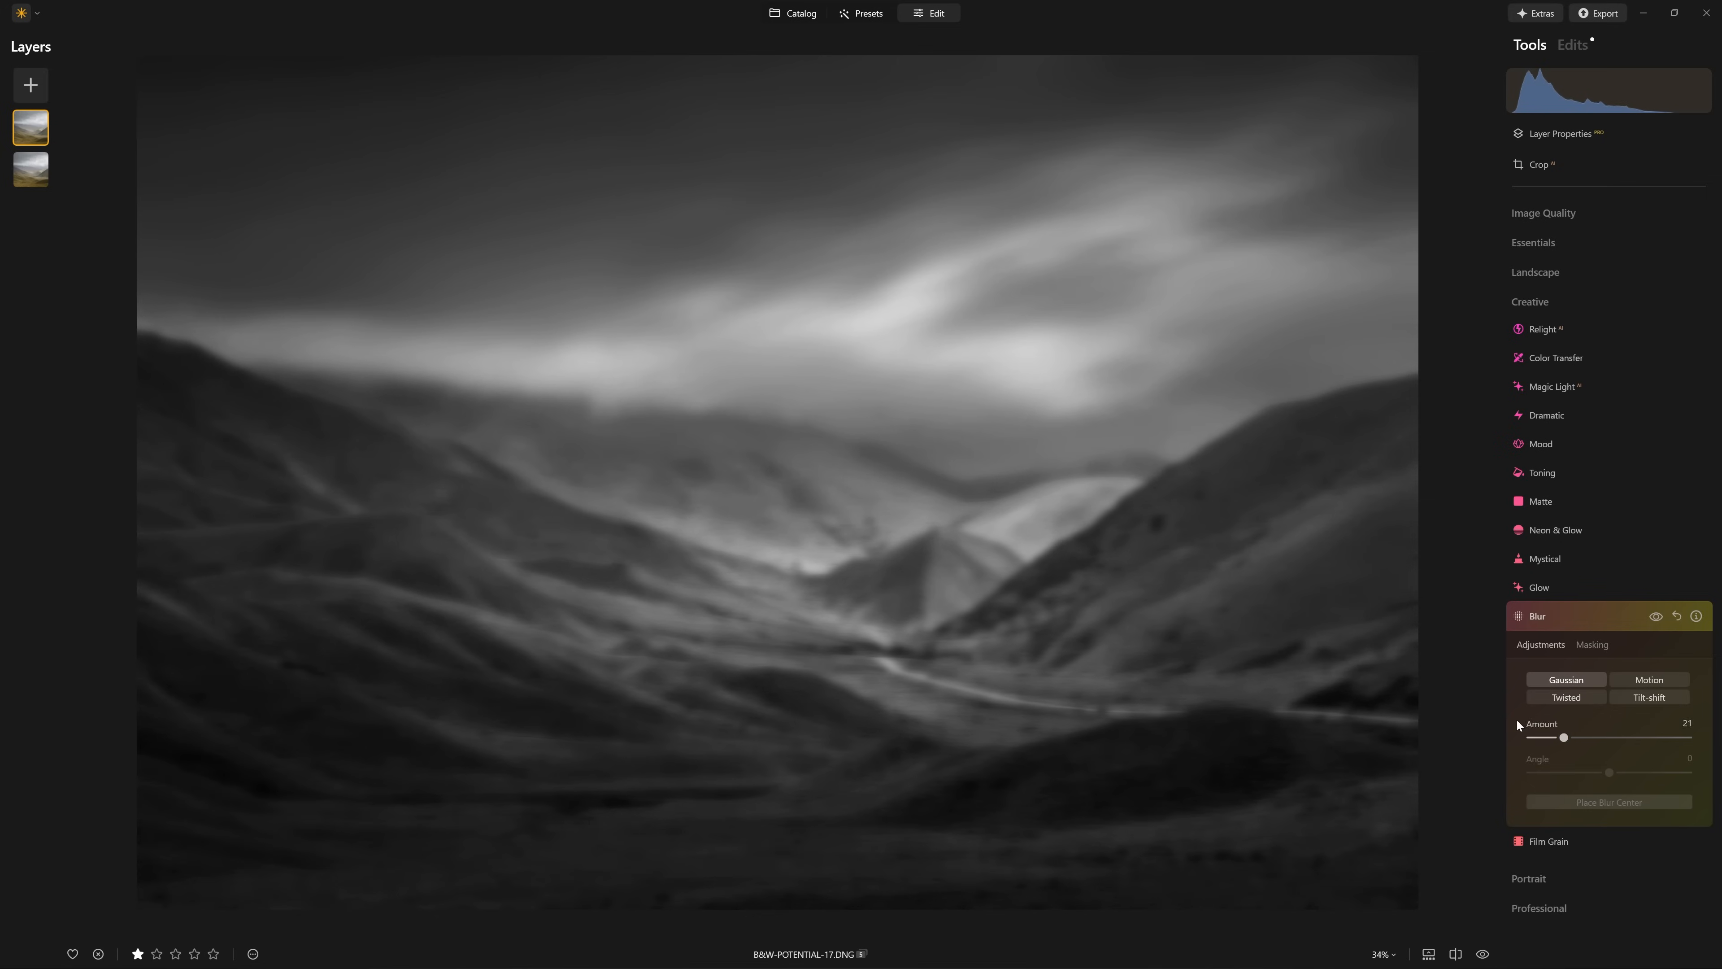
left_click(1574, 619)
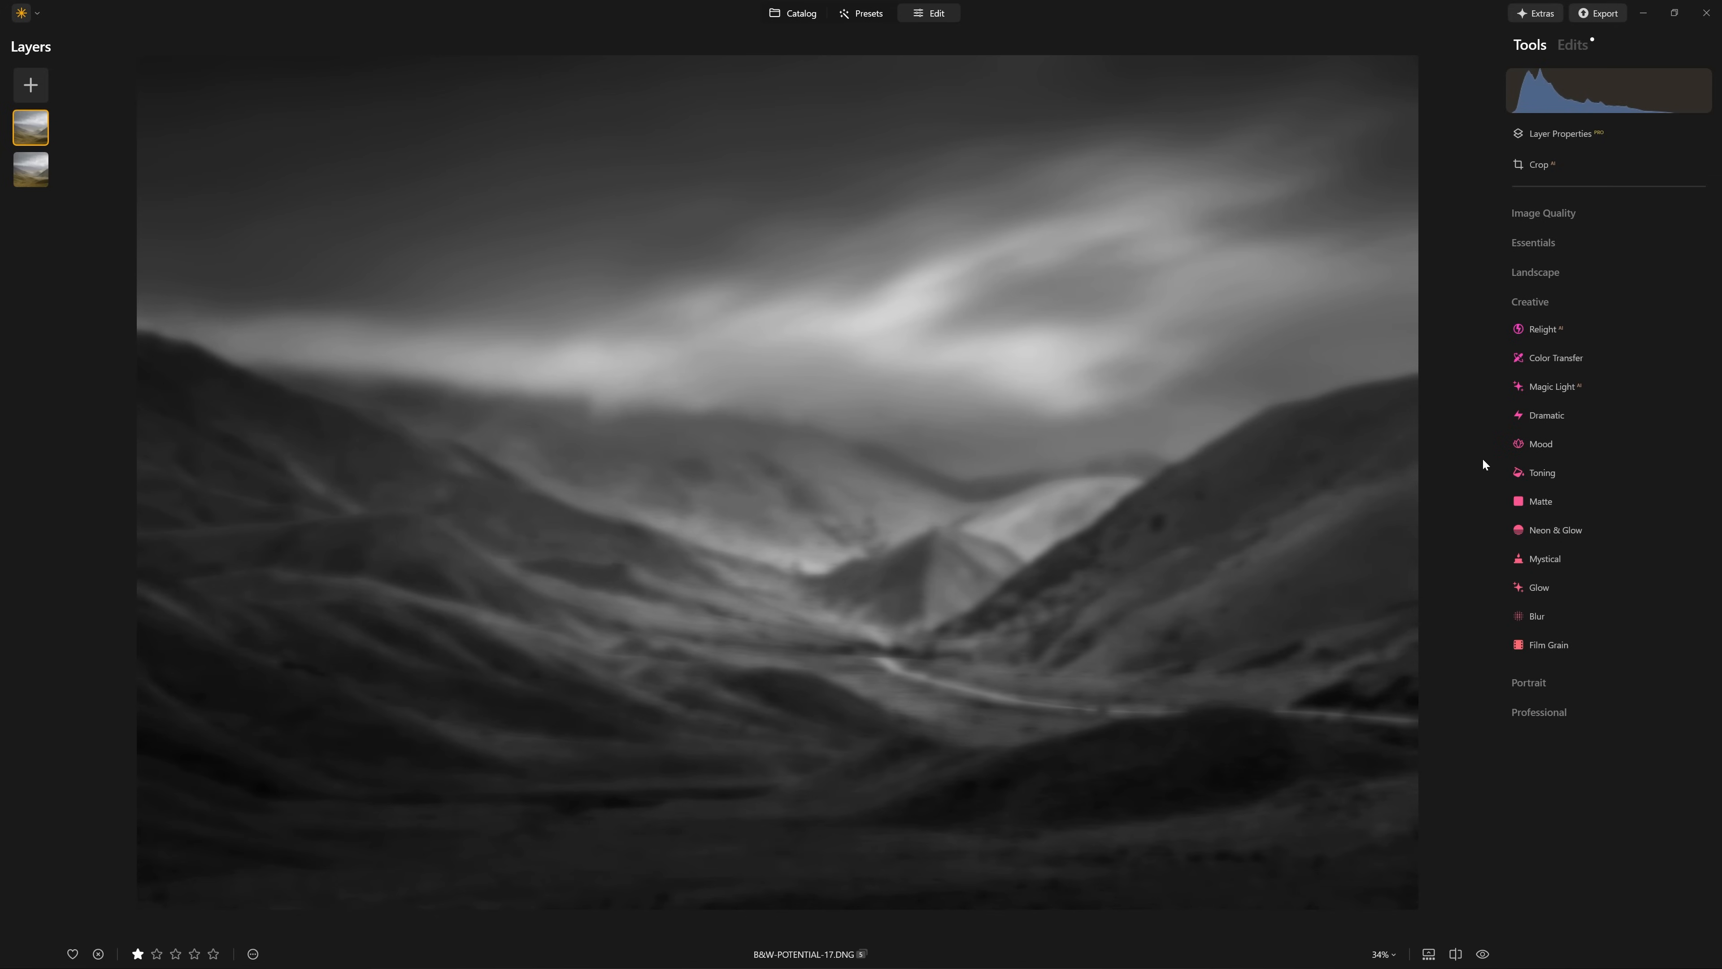
- Set the blurred layer's blend mode to Soft Light and its opacity to 37
left_click(1577, 134)
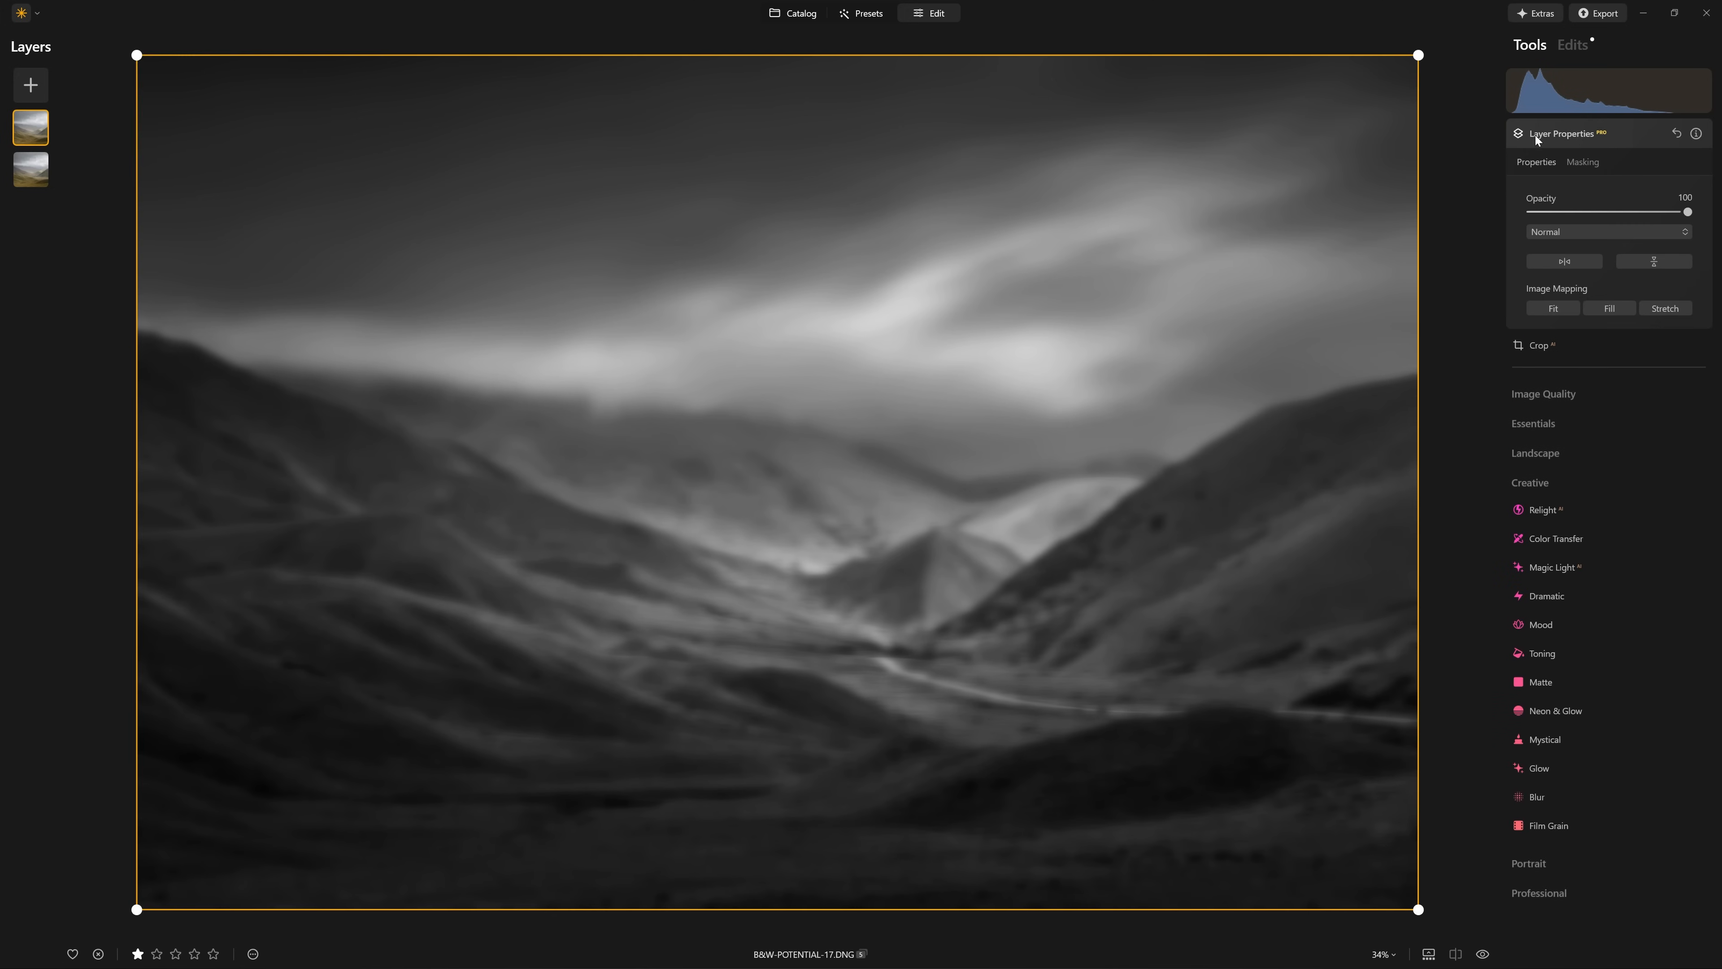
left_click(1568, 235)
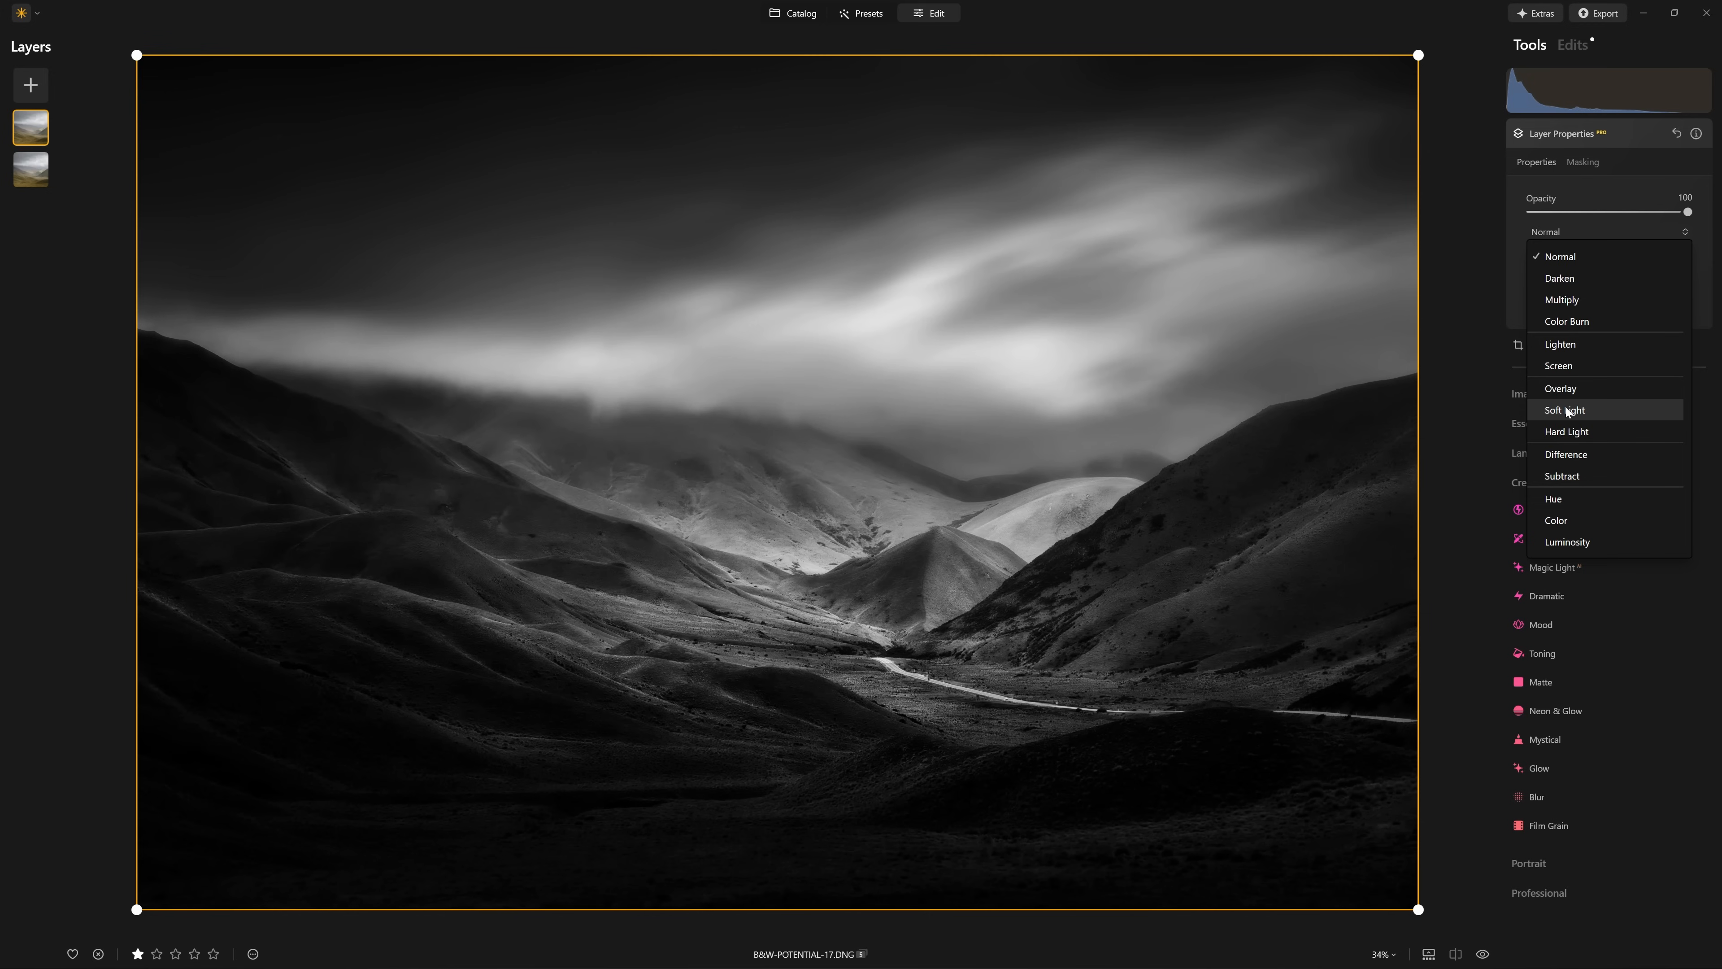
left_click(1567, 410)
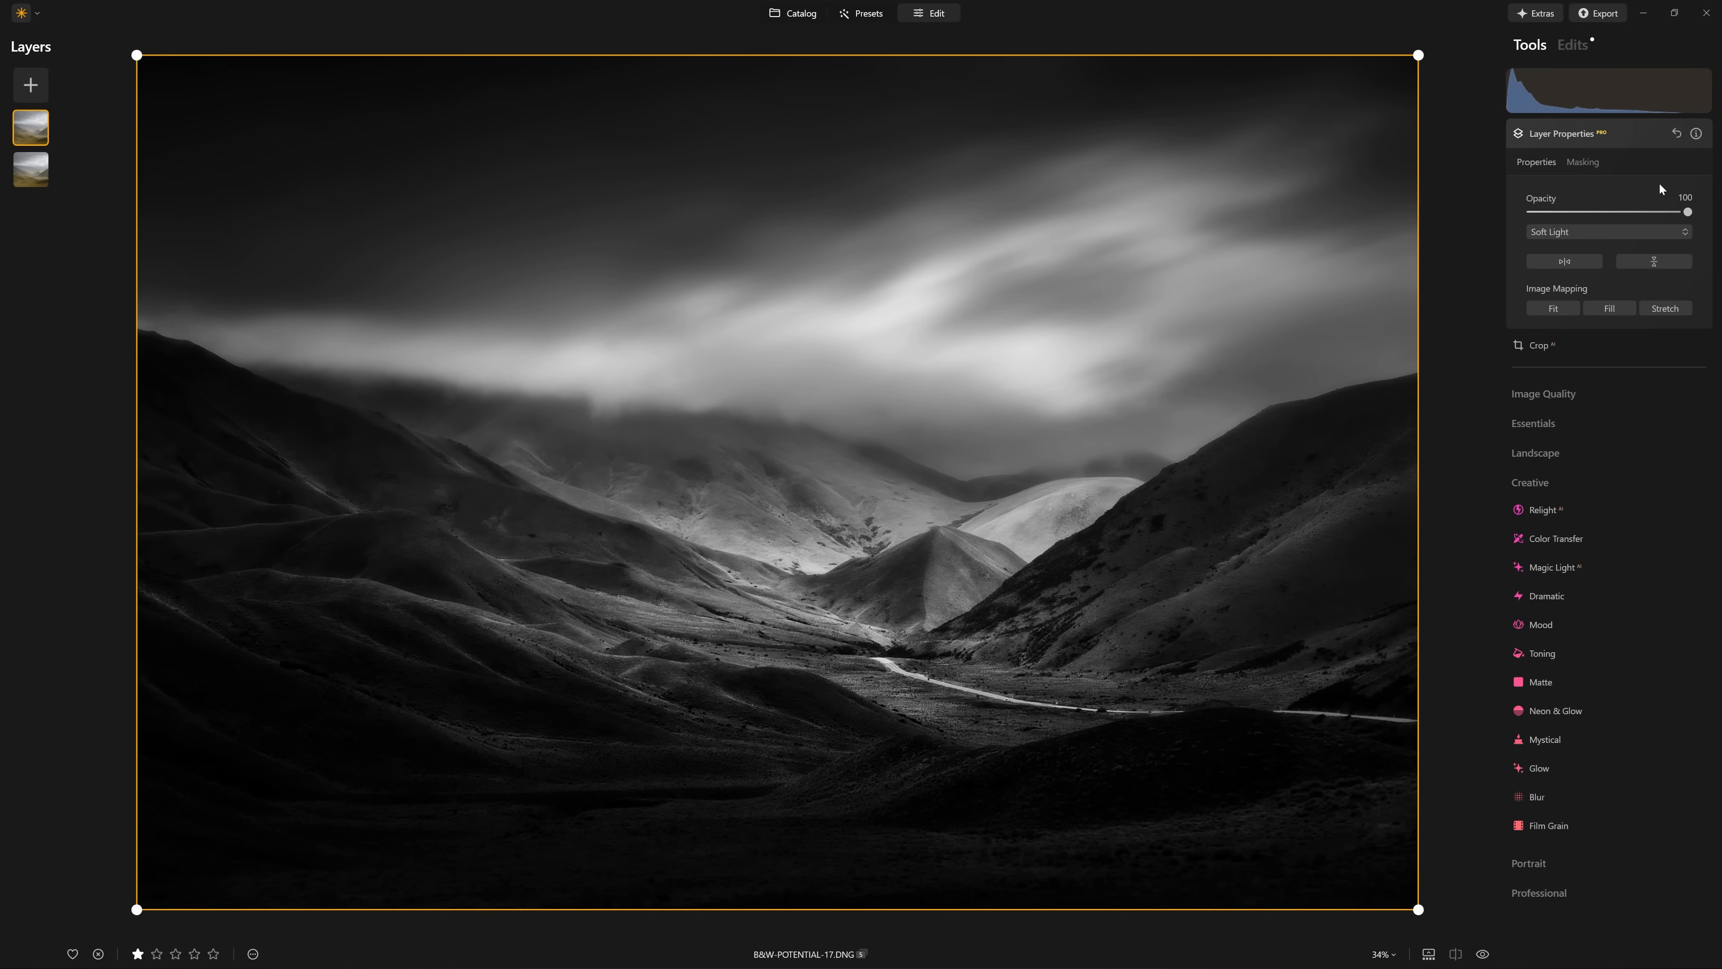
left_click_drag(1687, 211, 1588, 212)
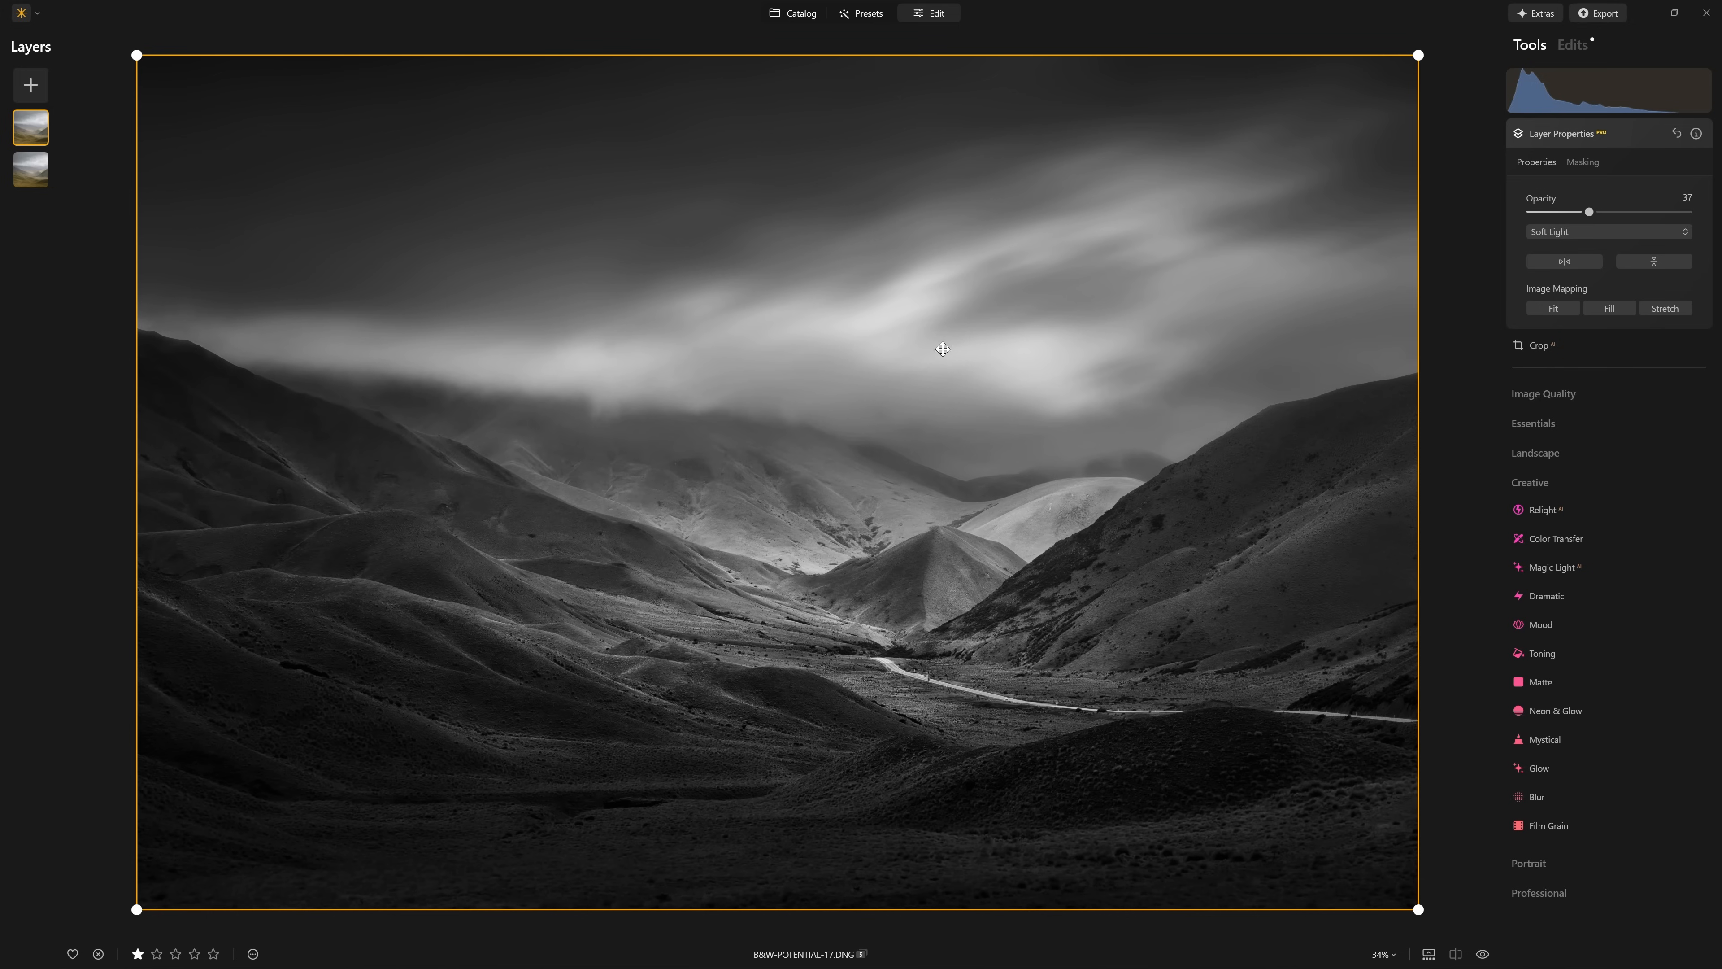
- Hide and show the blurred Soft Light layer to compare its effect, and remove the layer
right_click(31, 129)
left_click(41, 144)
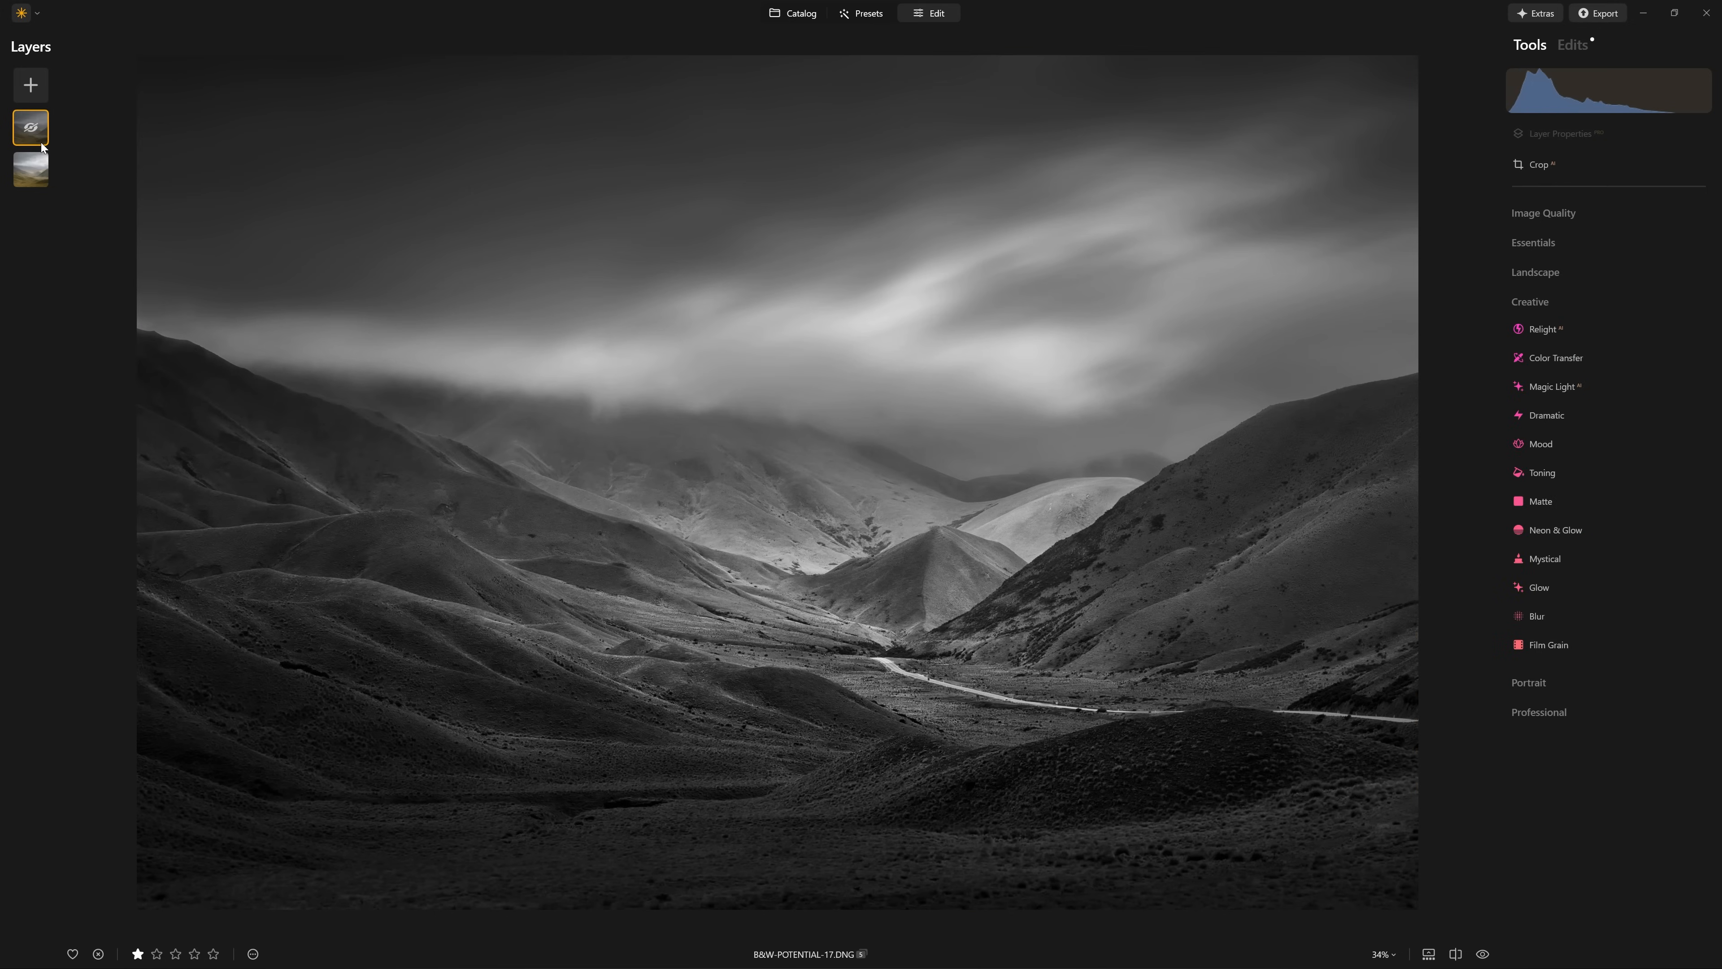
right_click(39, 126)
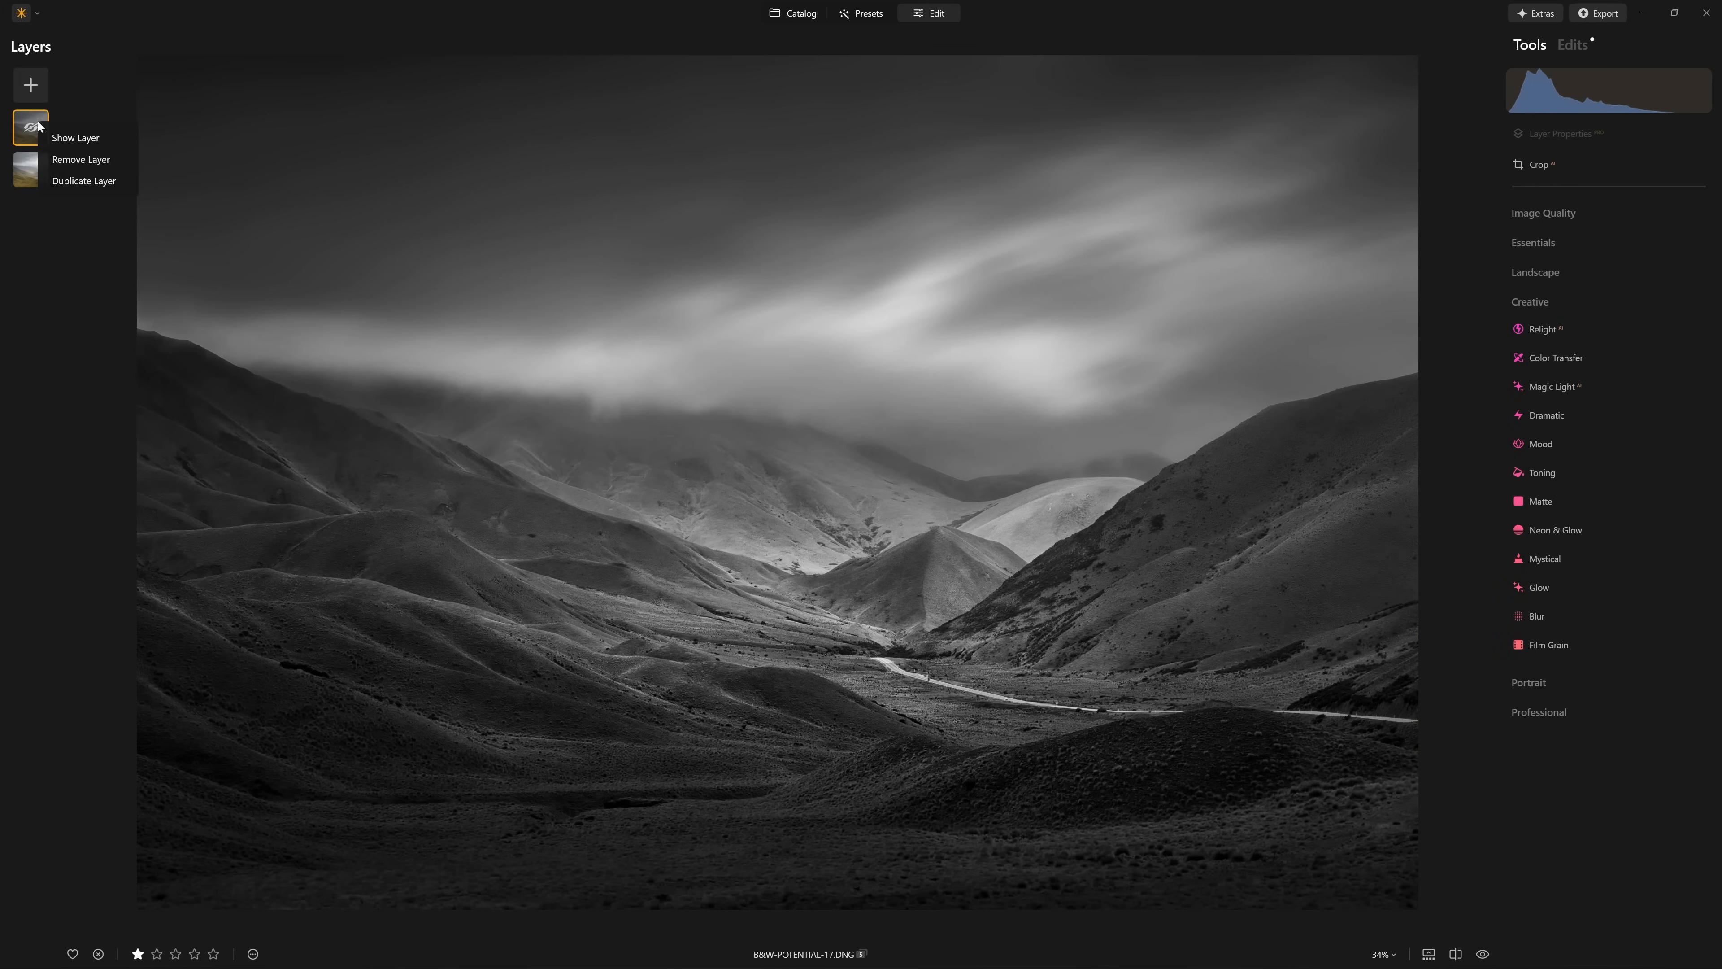
left_click(59, 144)
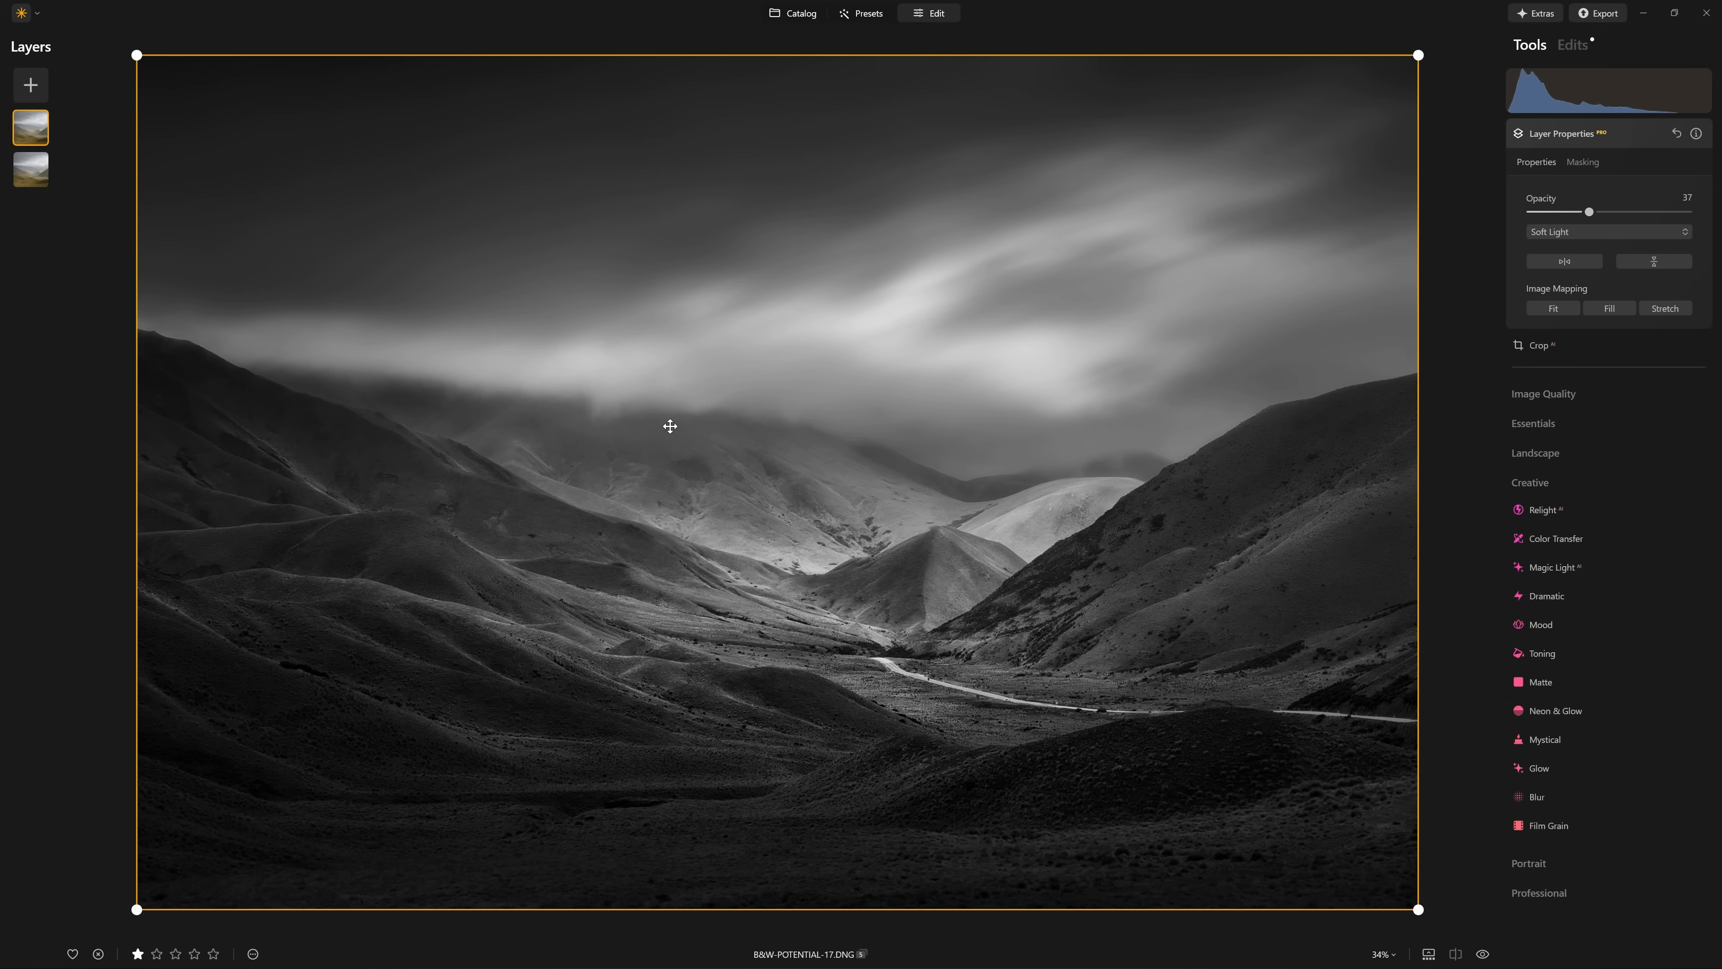
right_click(38, 123)
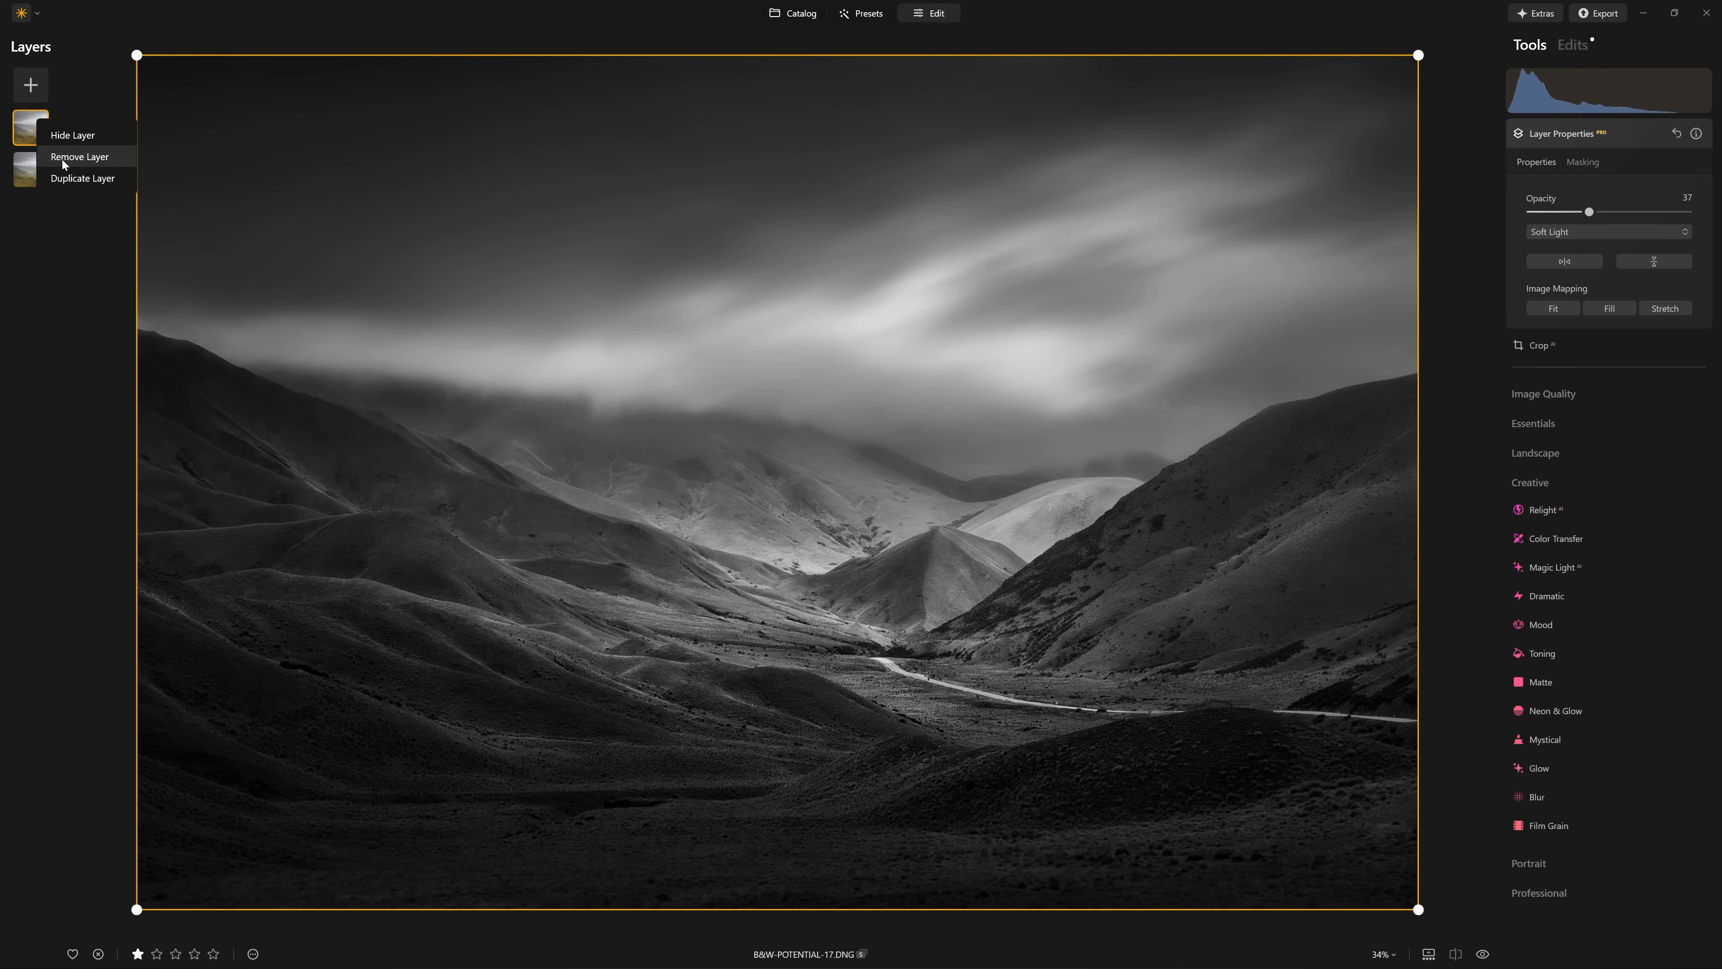
left_click(78, 156)
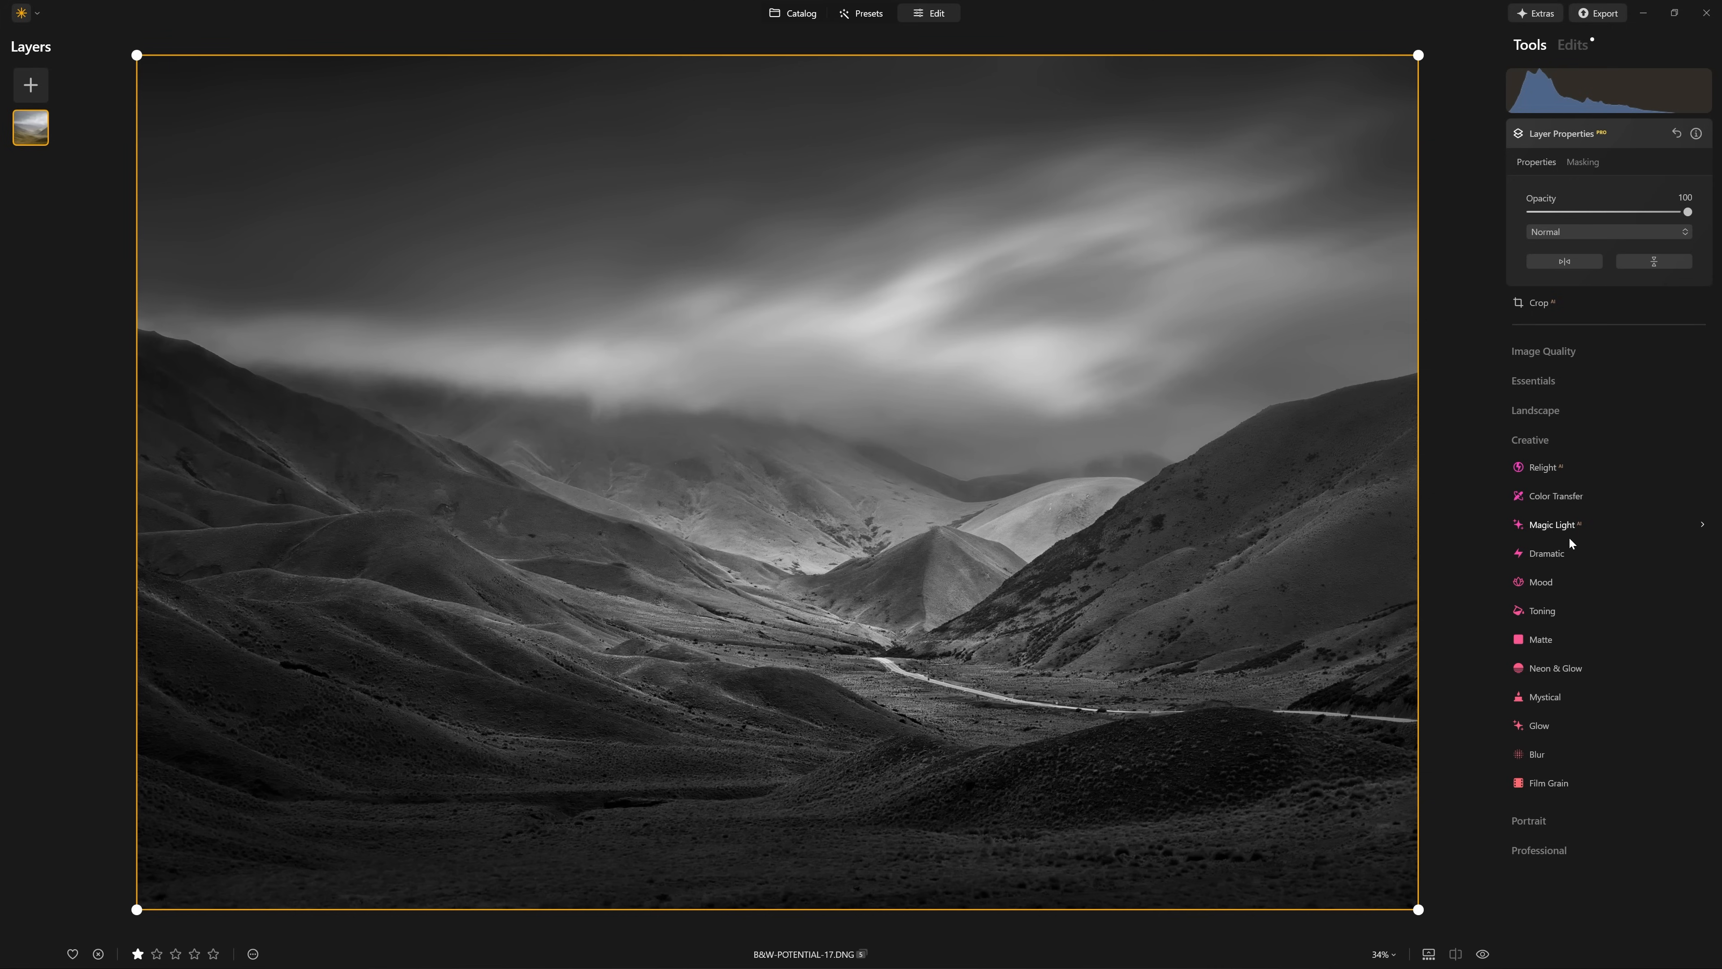
- Apply the Mystical effect at amount 100, compare it on and off, and set shadows to 17 and smoothness to 17
left_click(1578, 693)
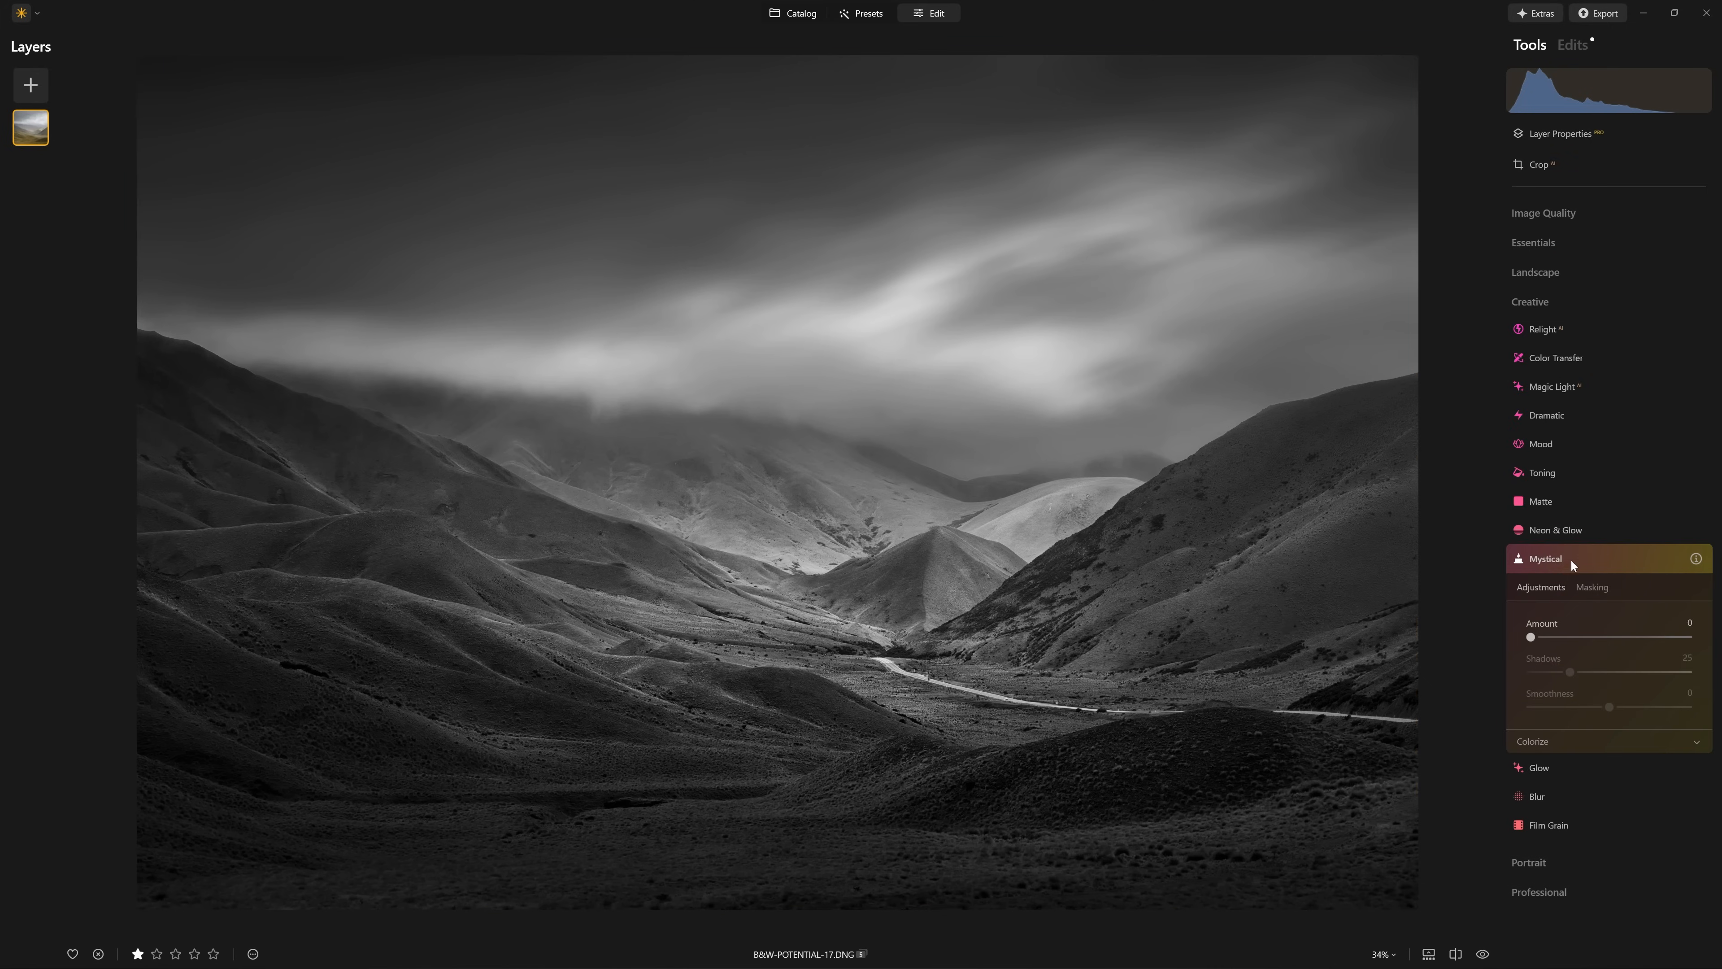
left_click_drag(1531, 638, 1706, 656)
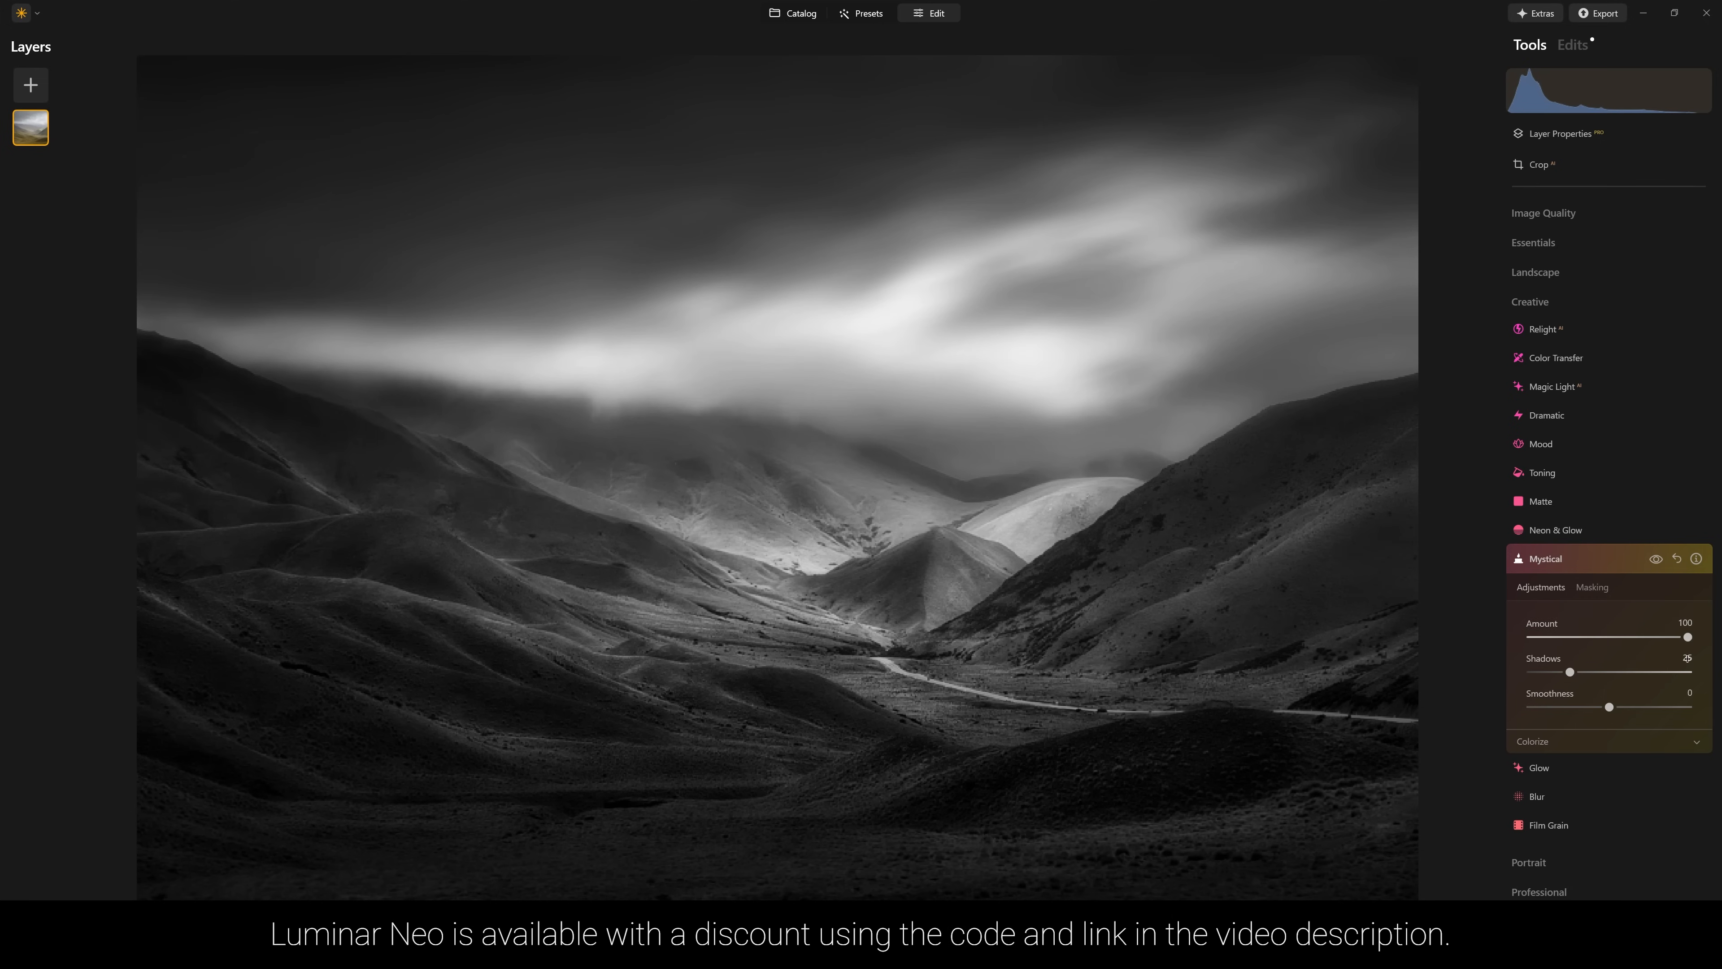
left_click(1656, 559)
left_click(1656, 558)
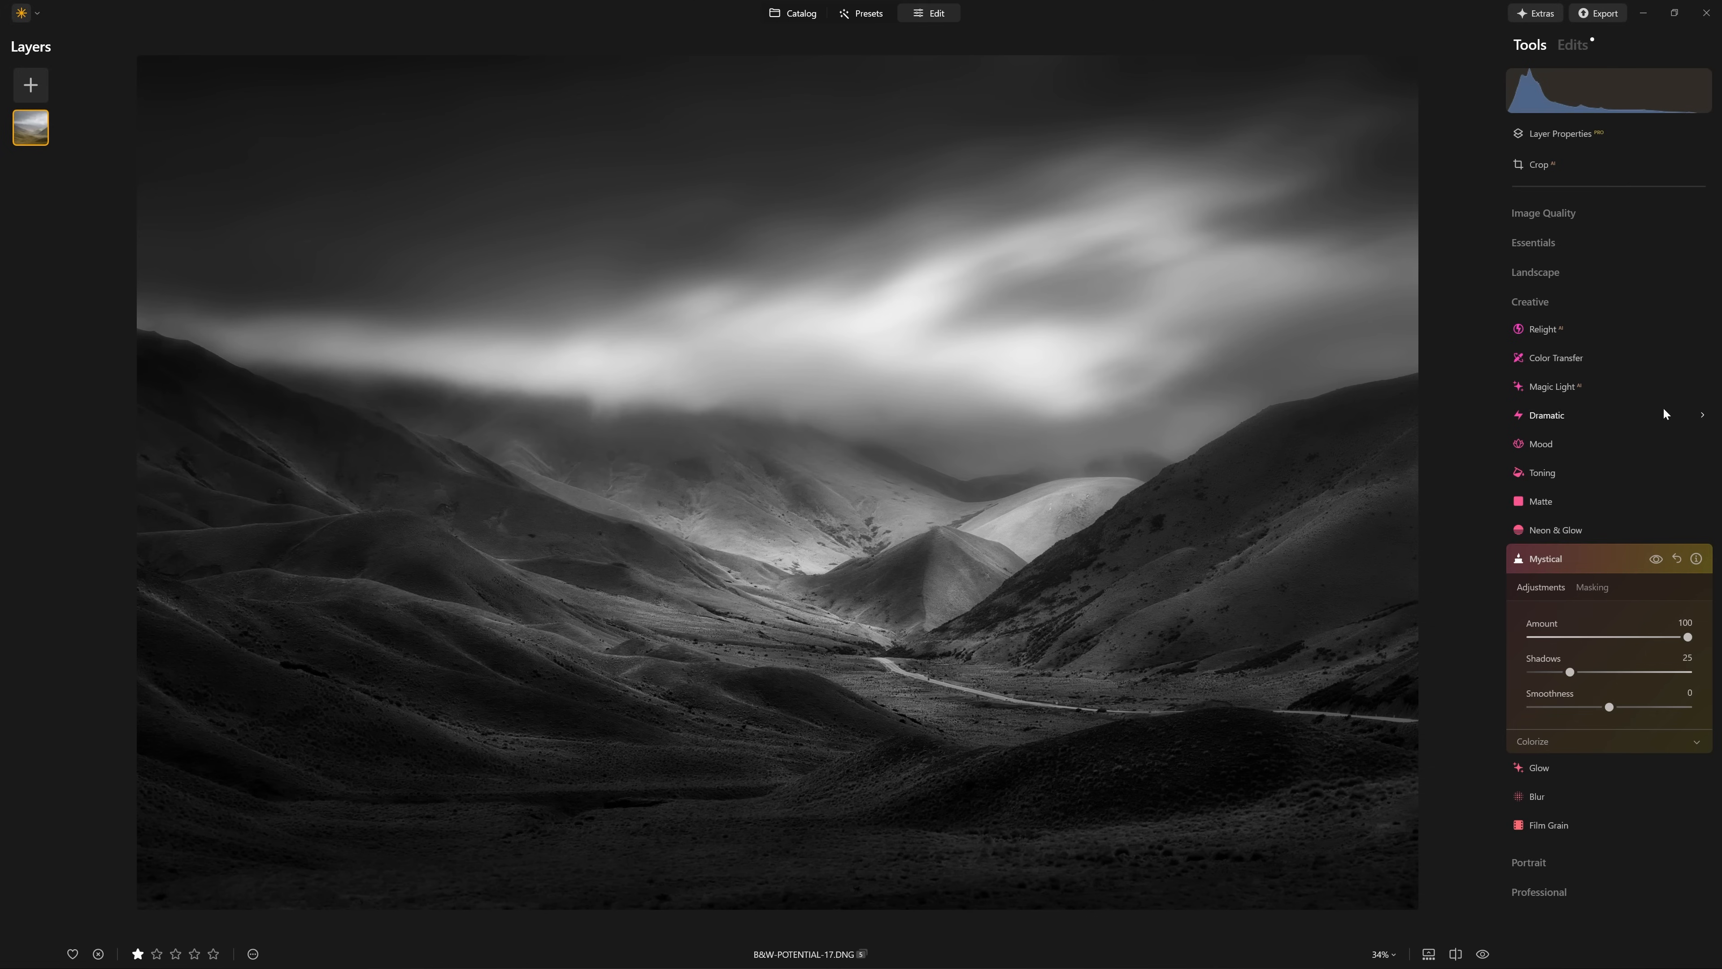
left_click_drag(1688, 636, 1621, 638)
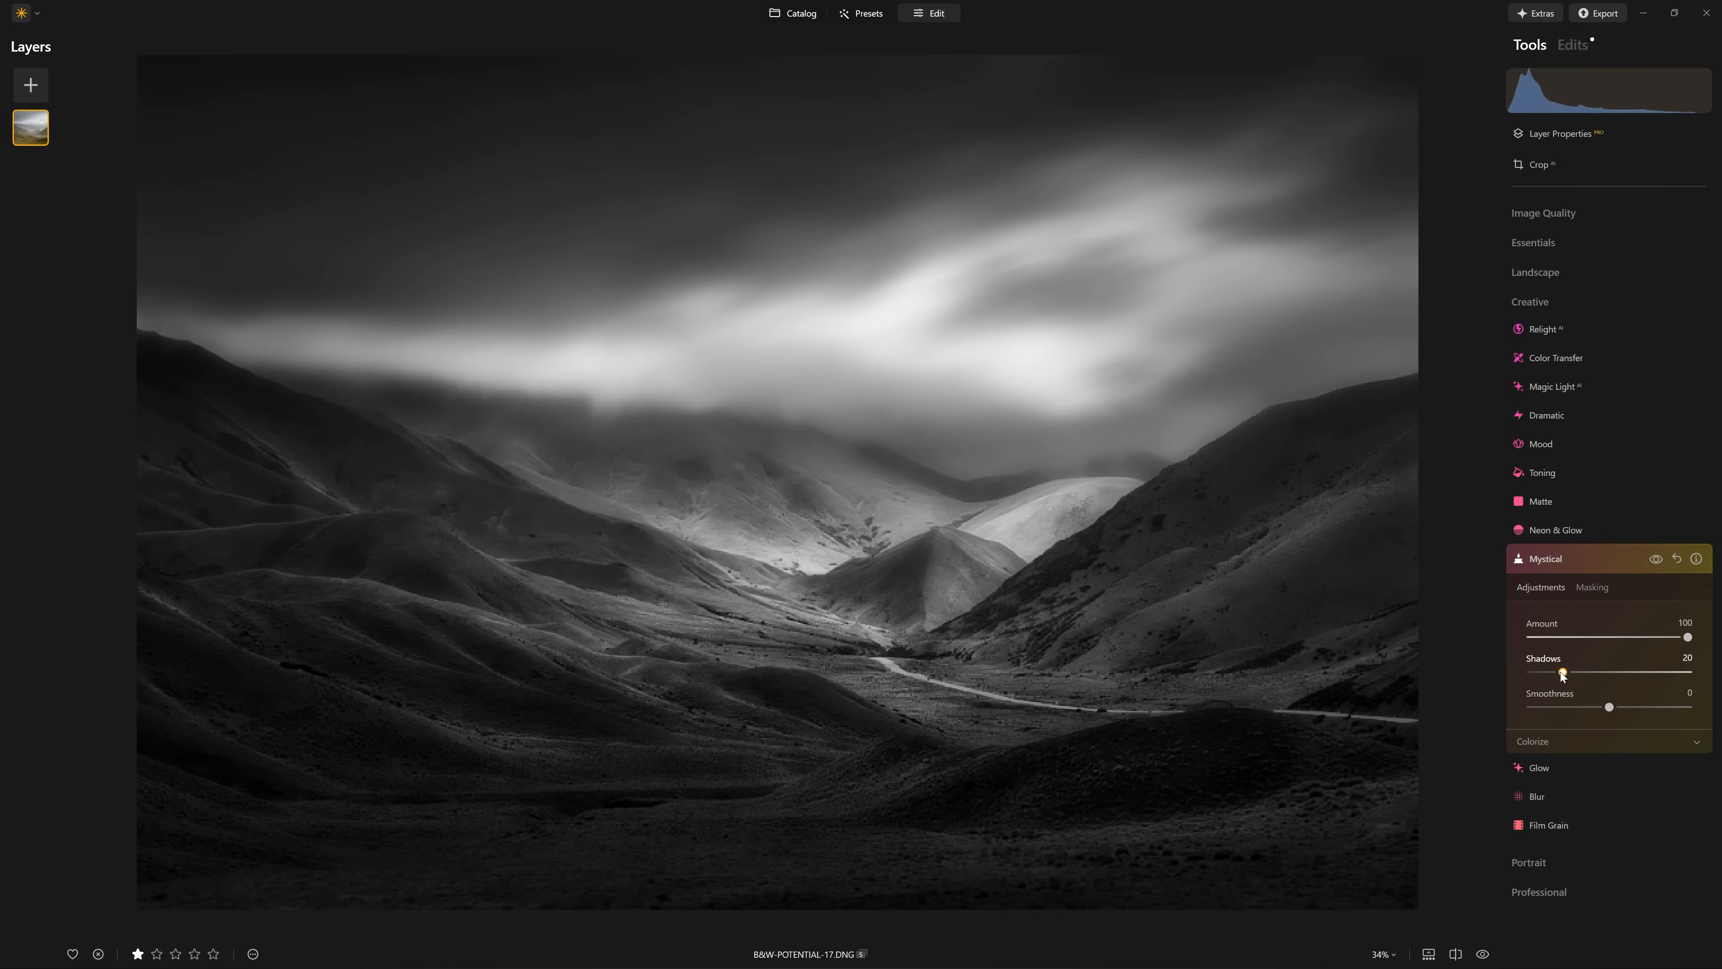
left_click_drag(1562, 673, 1627, 712)
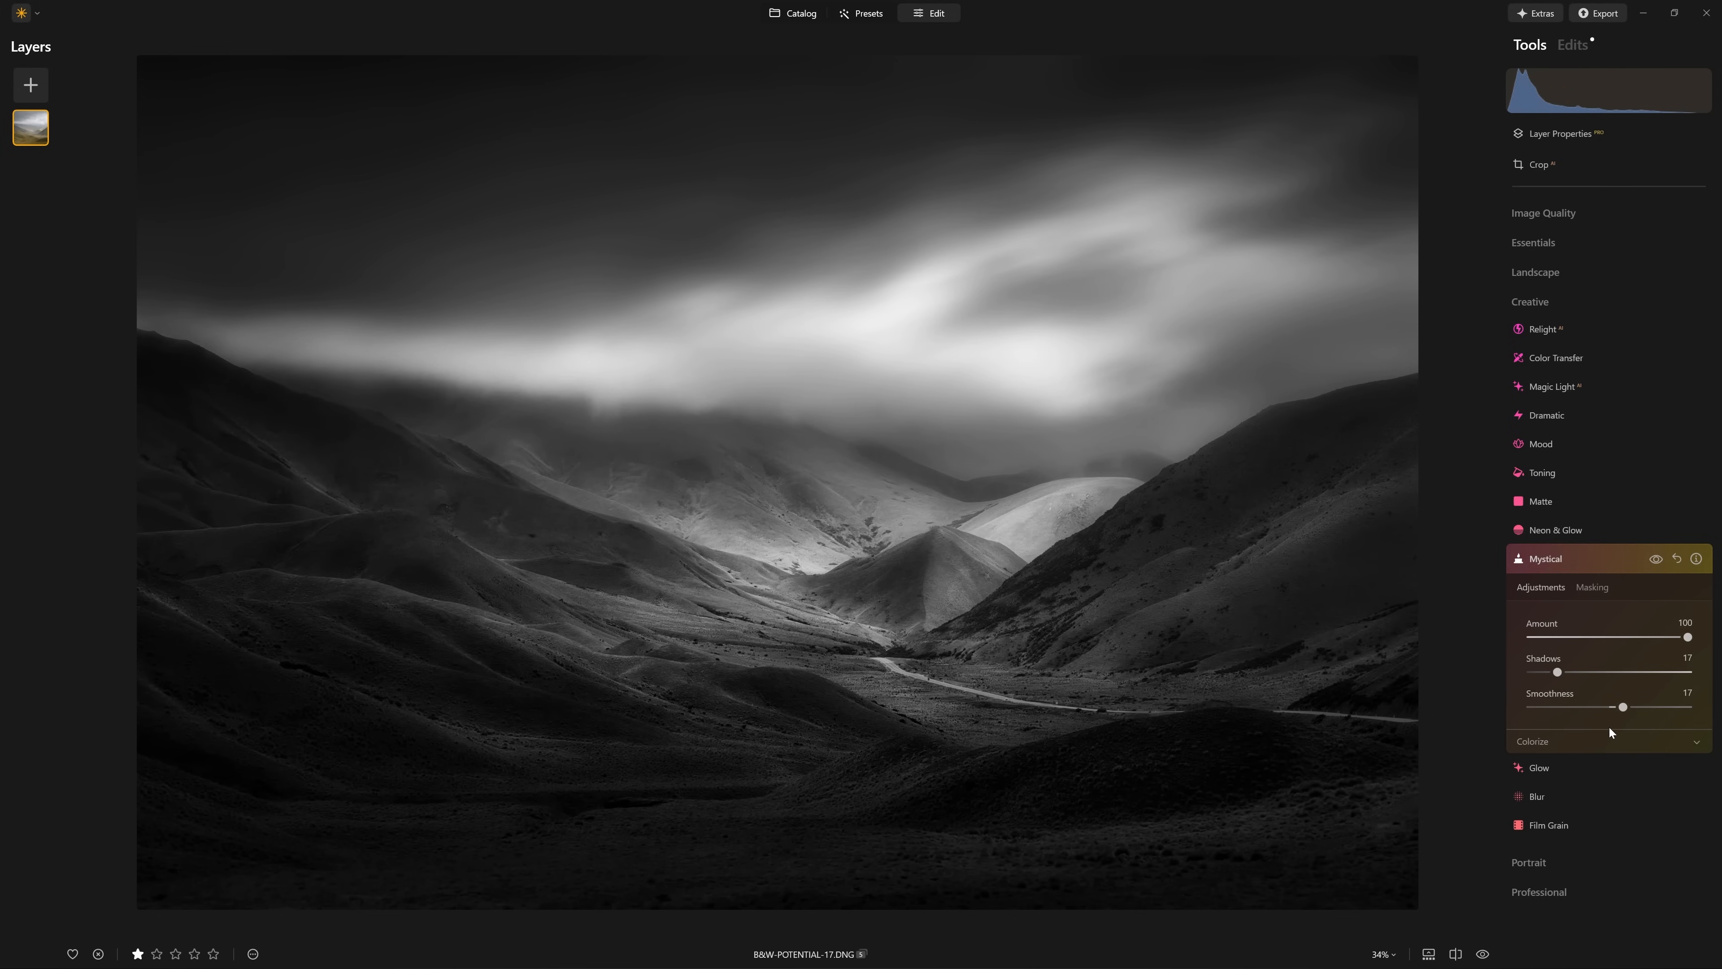
- Reduce the Mystical amount to 34 and compare the photo with and without the effect
left_click_drag(1687, 637, 1585, 638)
left_click(1656, 561)
left_click(1656, 562)
left_click(1656, 559)
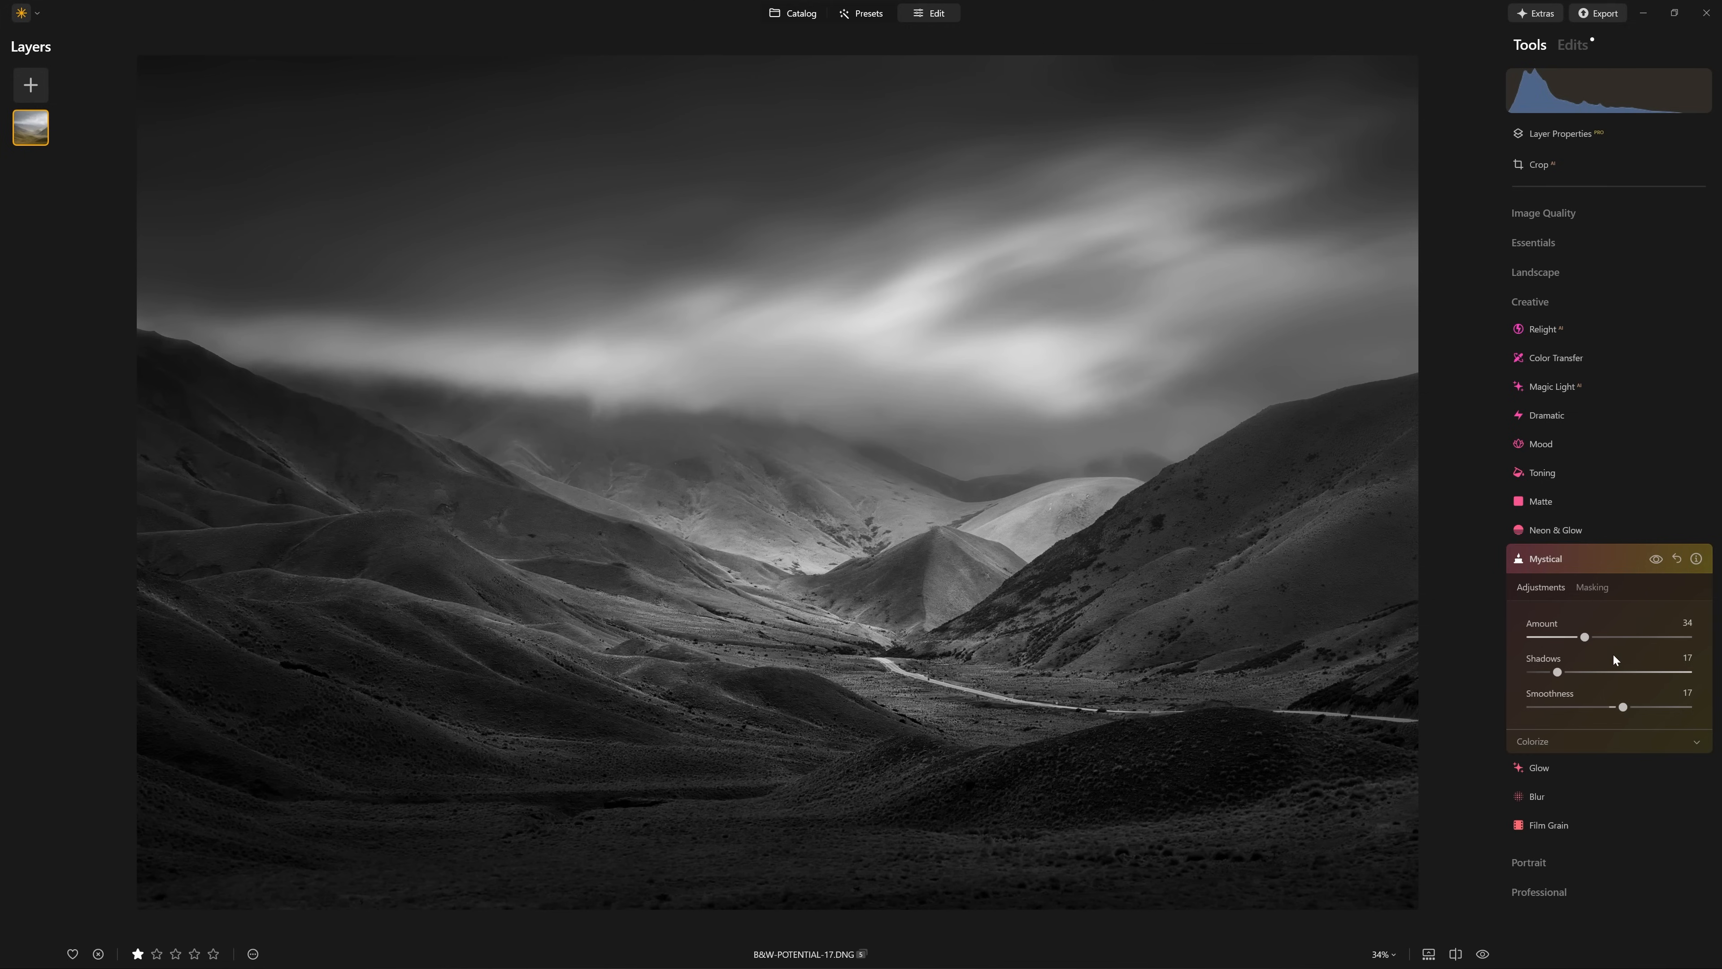
- Try colorizing the Mystical effect with warmth at -59, compare it on and off, and try warmth at 41
left_click(1606, 737)
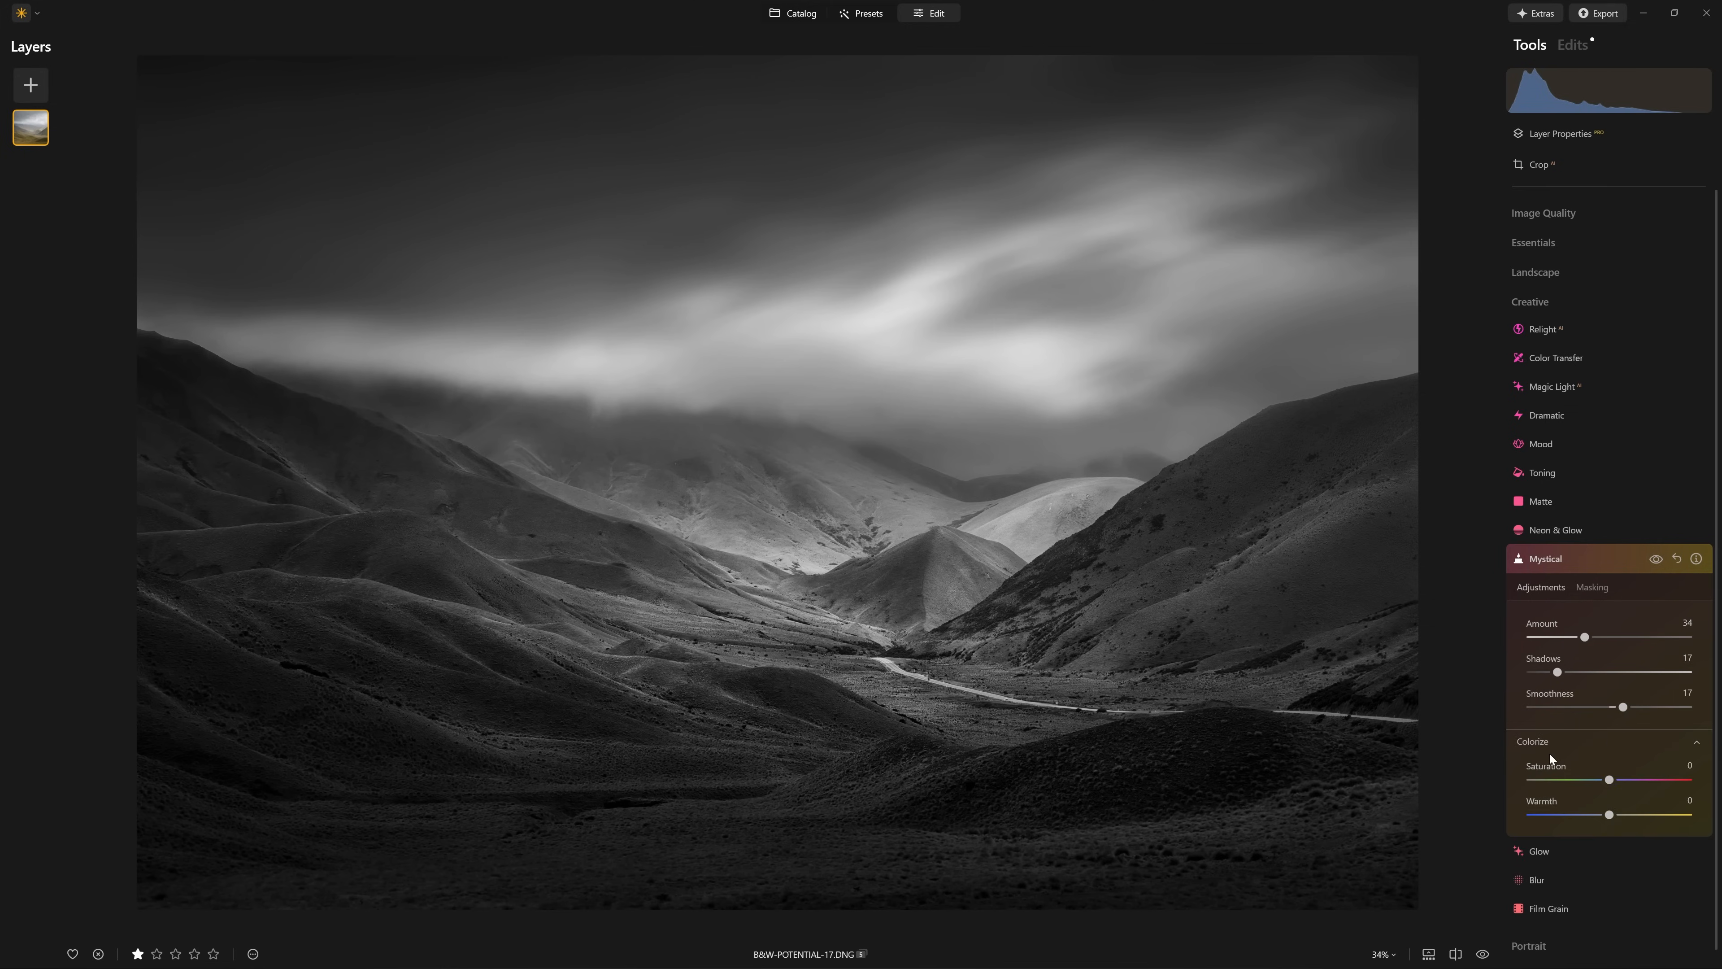
left_click_drag(1611, 820, 1677, 820)
left_click_drag(1678, 819, 1561, 815)
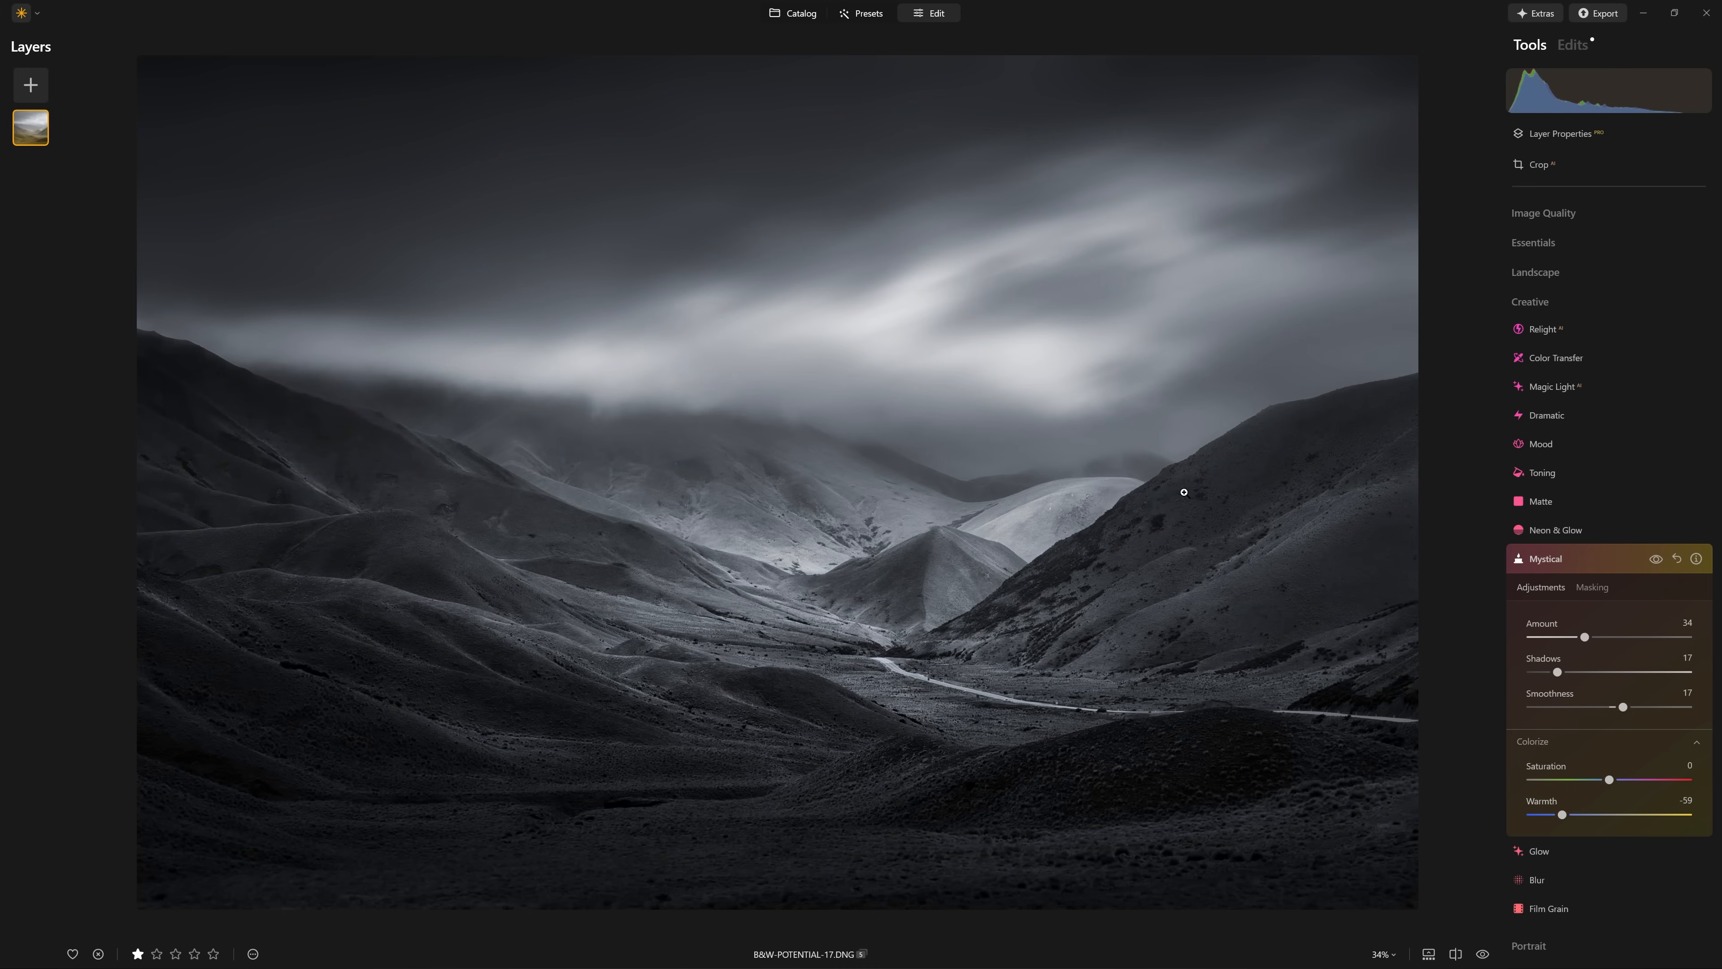
left_click(1656, 559)
left_click(1658, 558)
left_click_drag(1561, 815, 1641, 816)
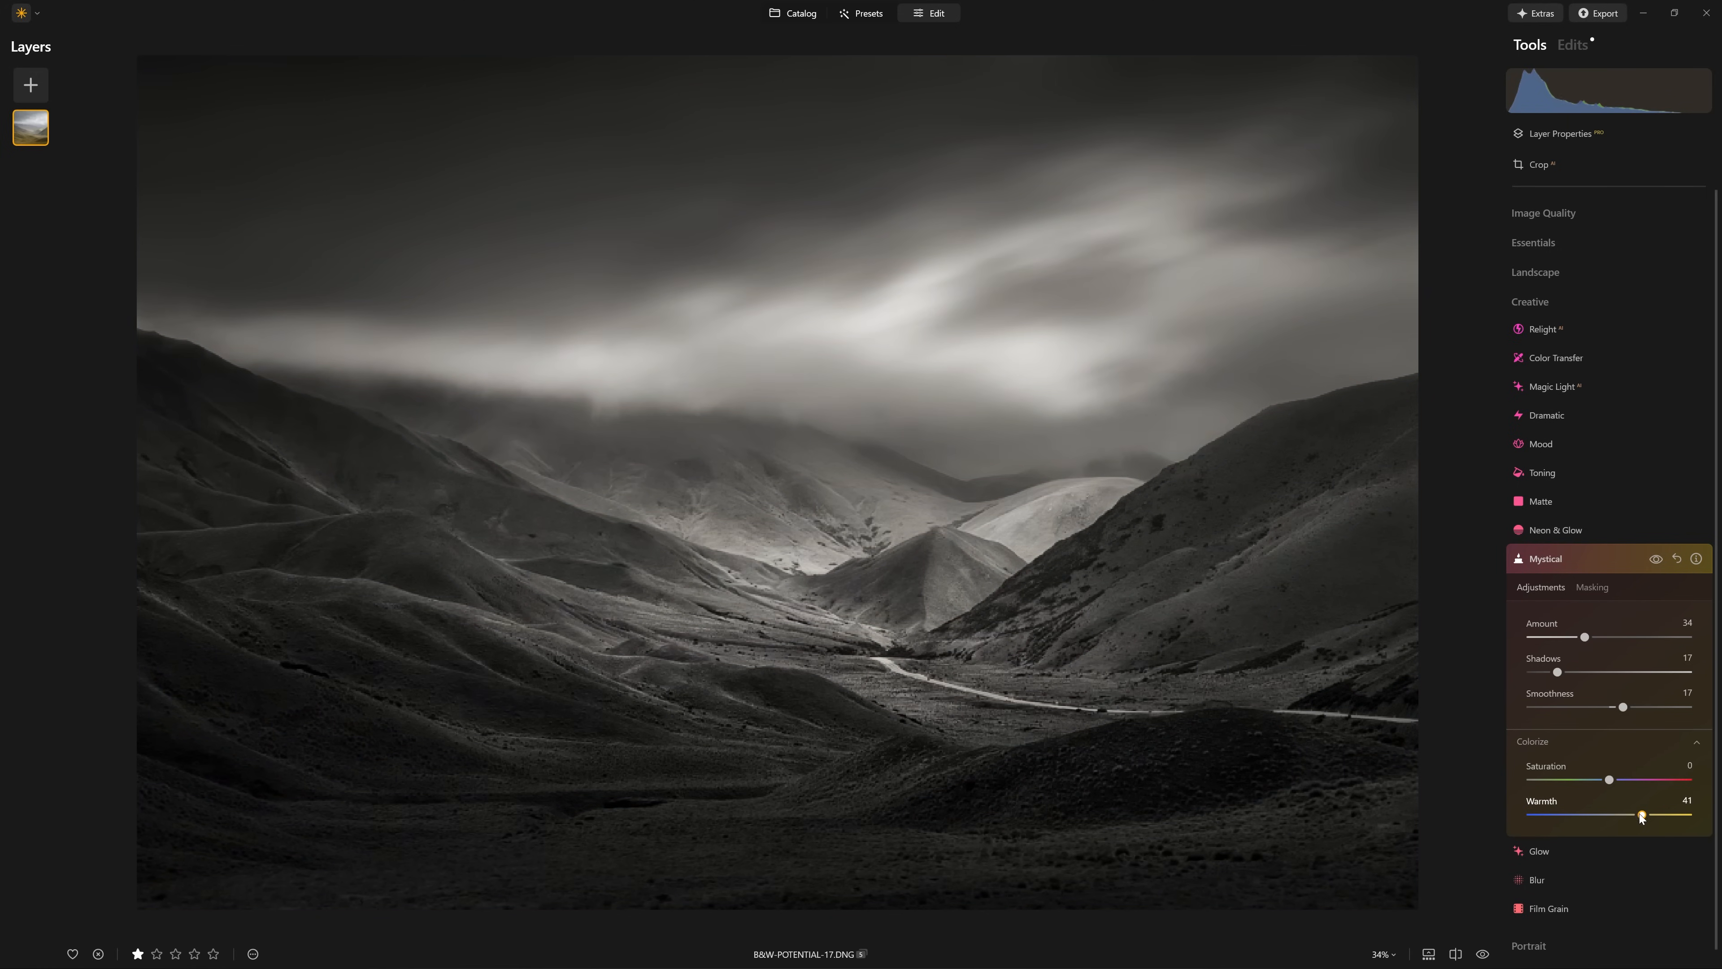
left_click(1593, 562)
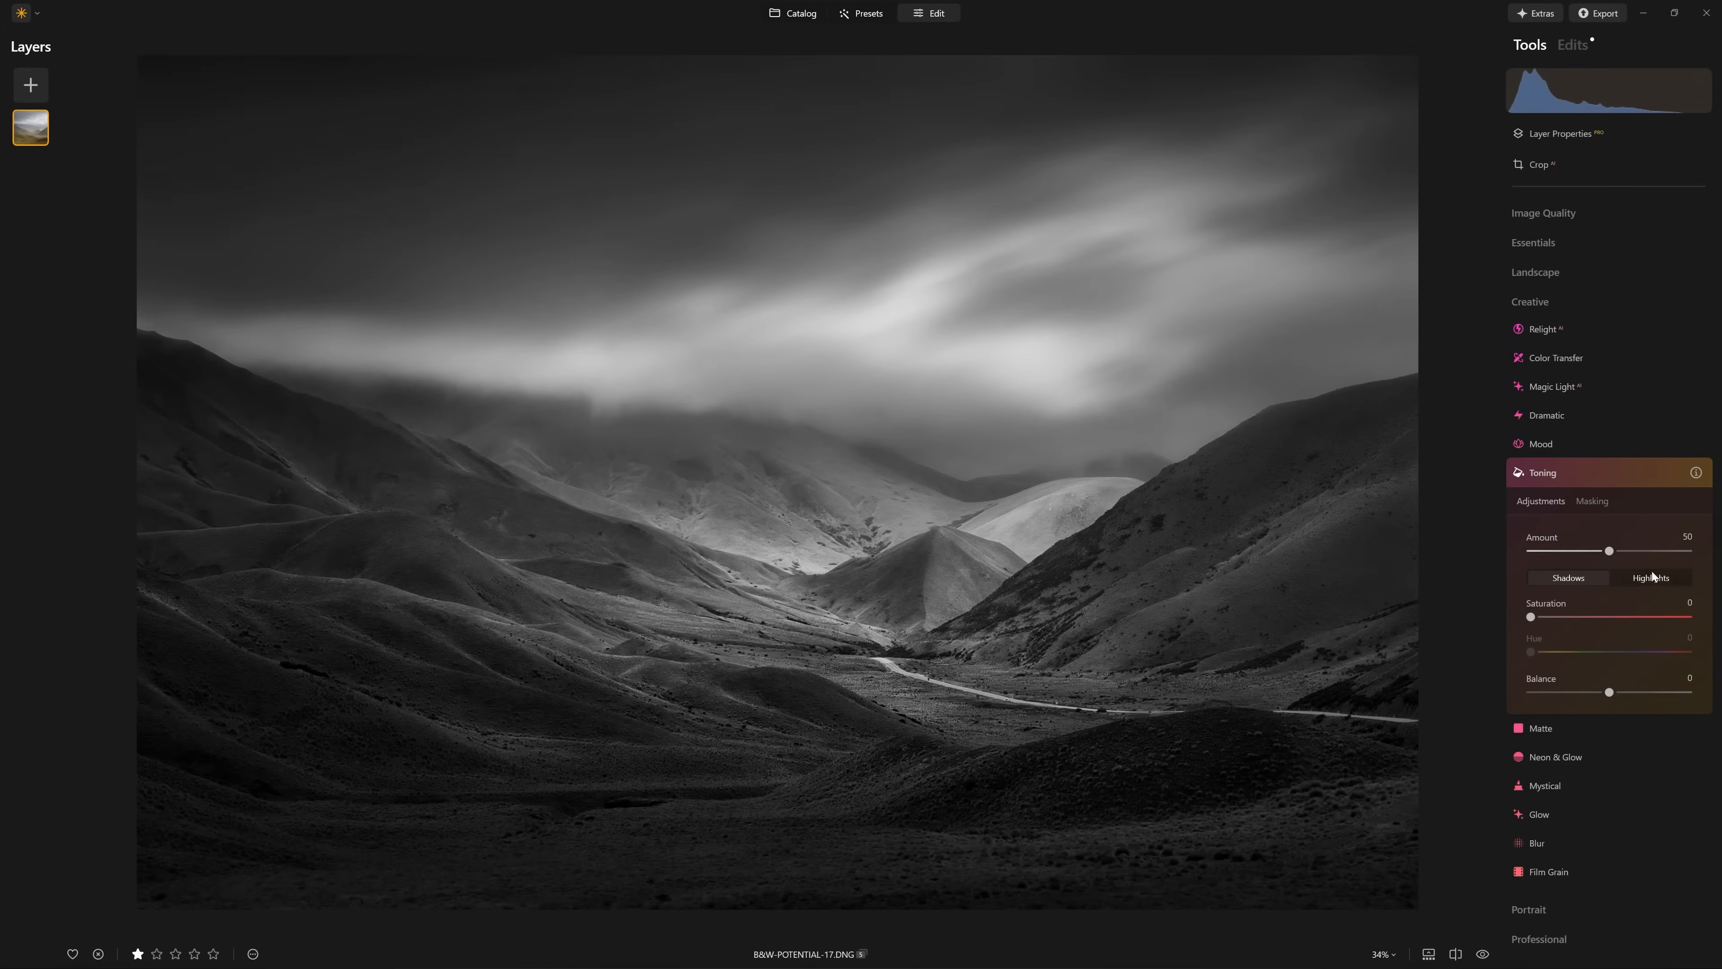
- Tone the photo at amount 60 with highlights saturation 97, shadows saturation 100 and shadows hue 217
left_click(1652, 576)
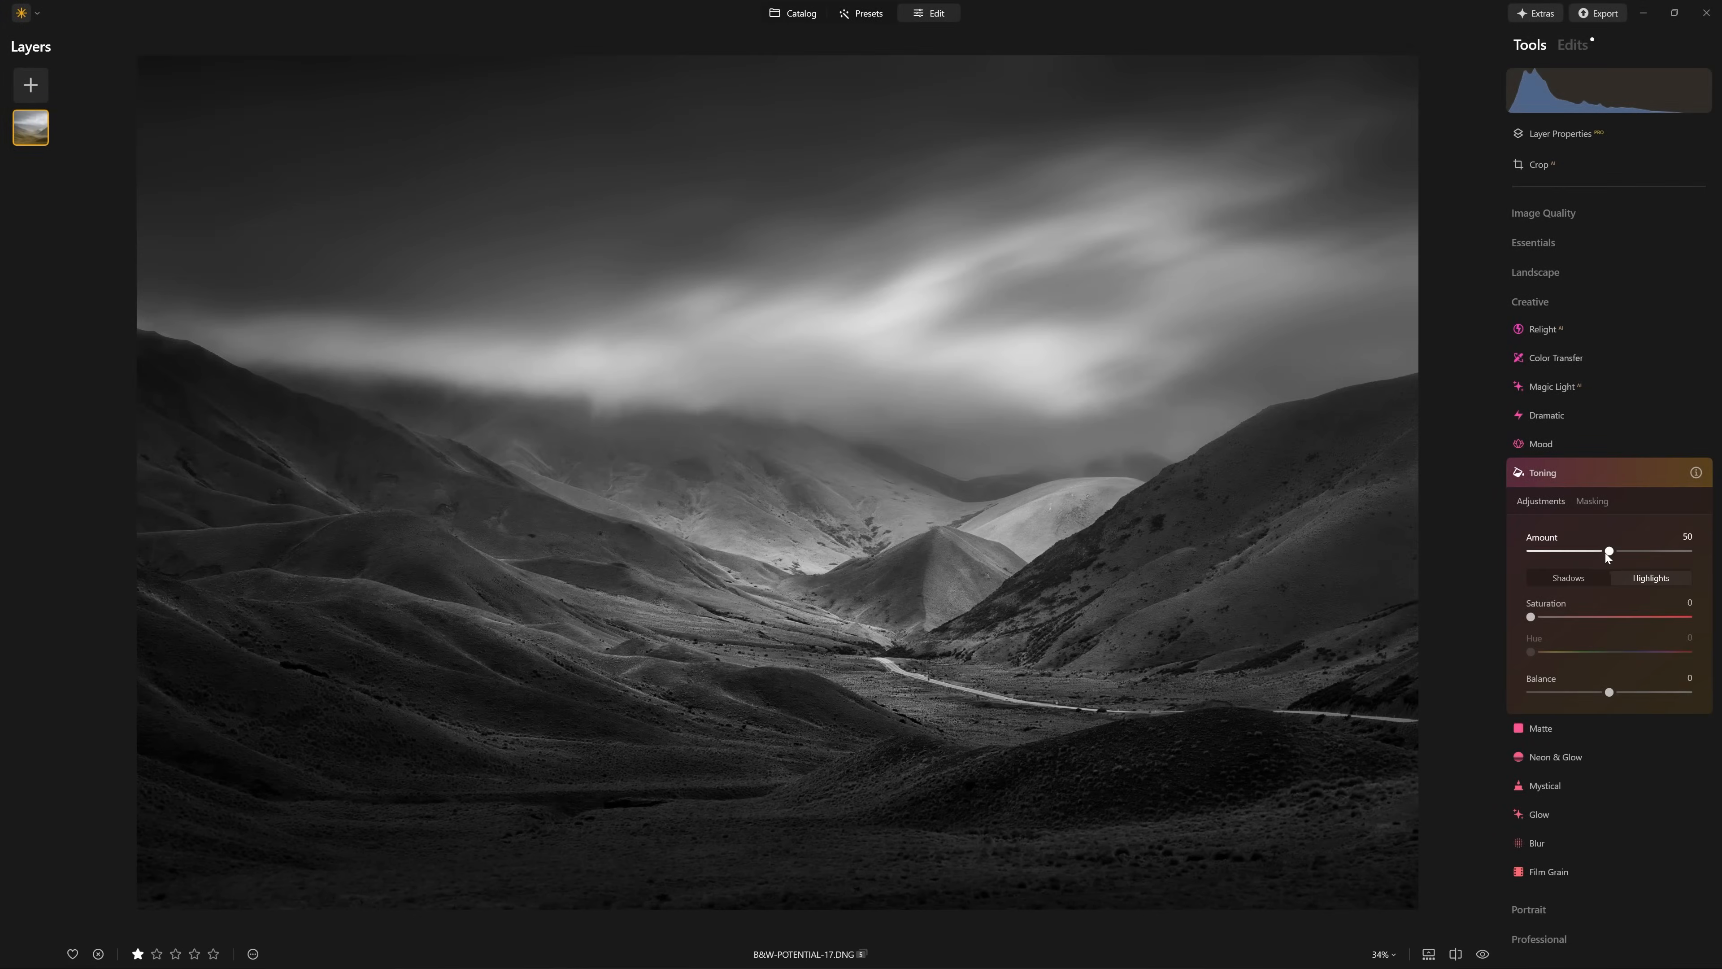
mouse_move(1607, 553)
left_mouse_down()
mouse_move(1643, 553)
mouse_move(1625, 553)
left_mouse_up()
left_click_drag(1578, 626, 1681, 614)
left_click(1568, 577)
left_click_drag(1530, 617, 1688, 616)
left_click(1626, 652)
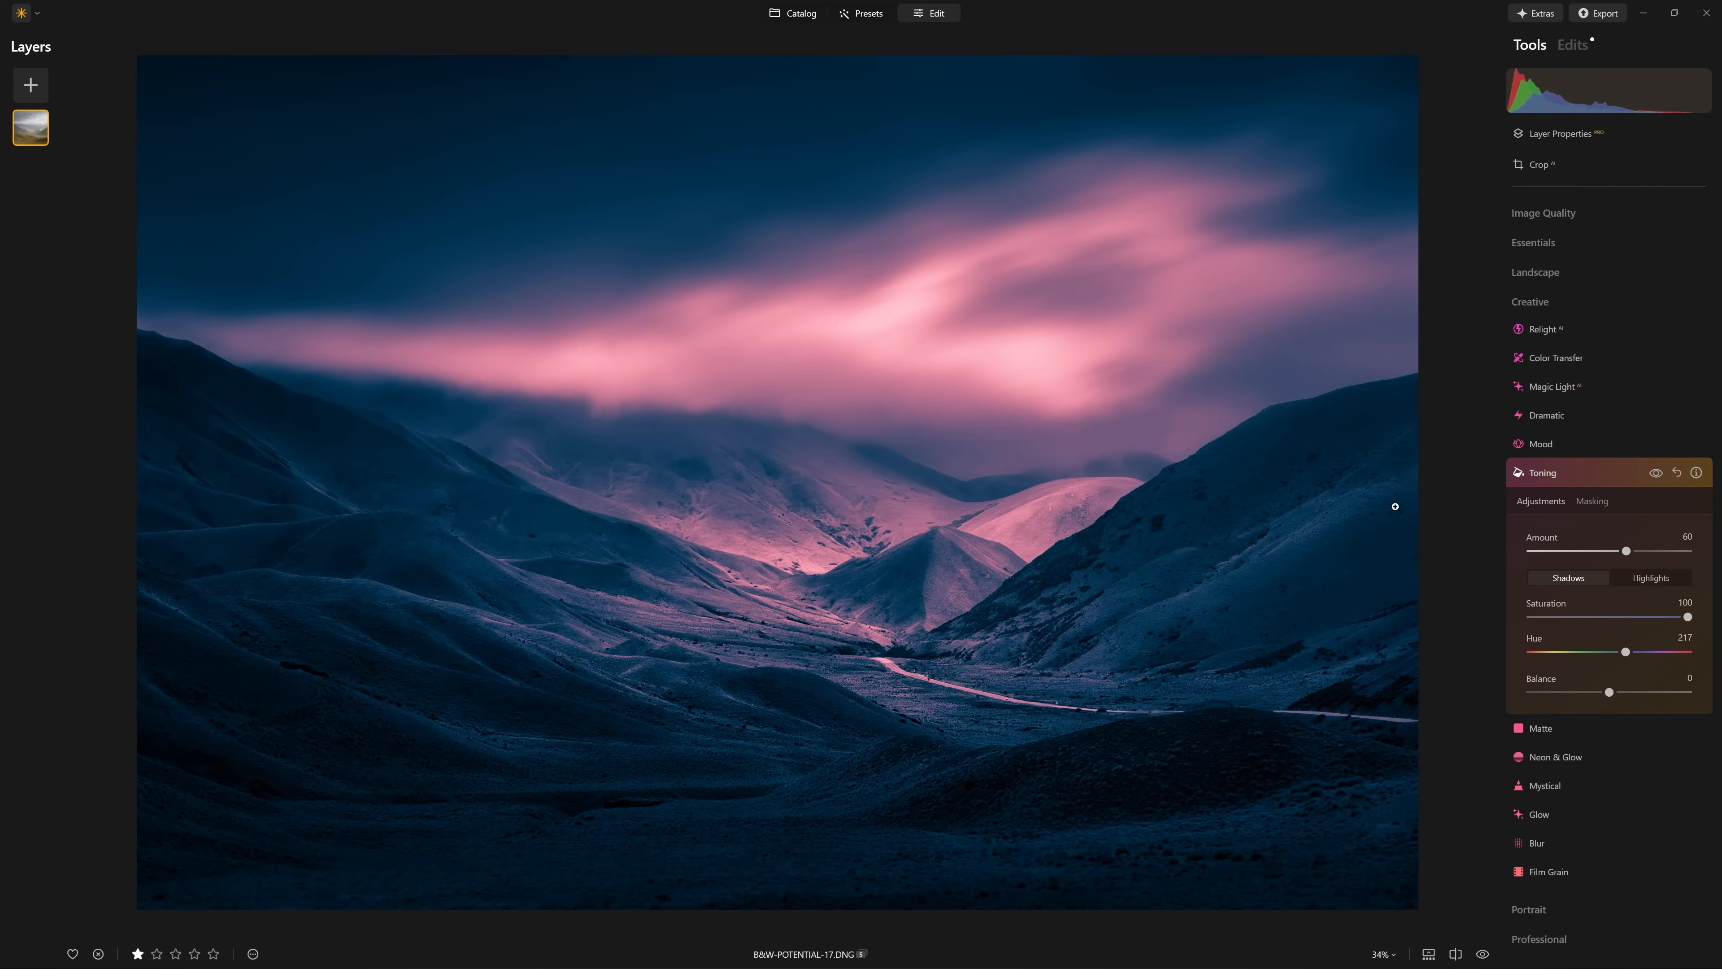
- Lower the shadows toning saturation, and set the highlights toning to hue 39 and saturation 28
left_click_drag(1631, 651, 1578, 618)
left_click(1624, 577)
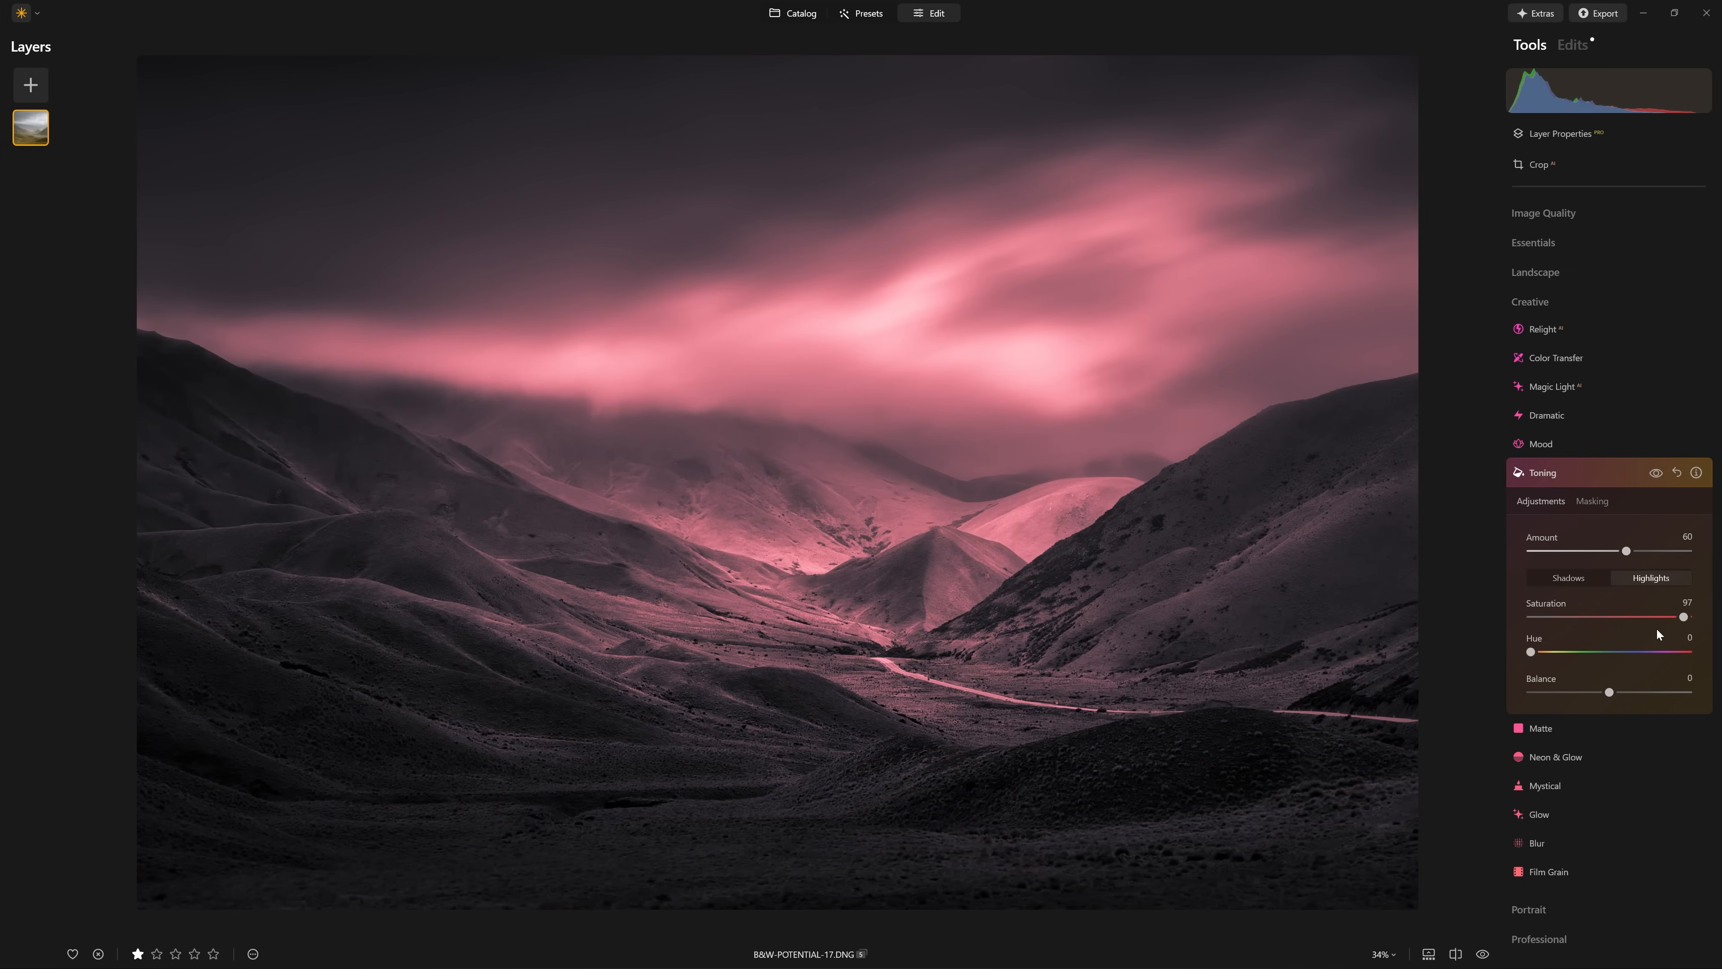
left_click_drag(1531, 652, 1539, 652)
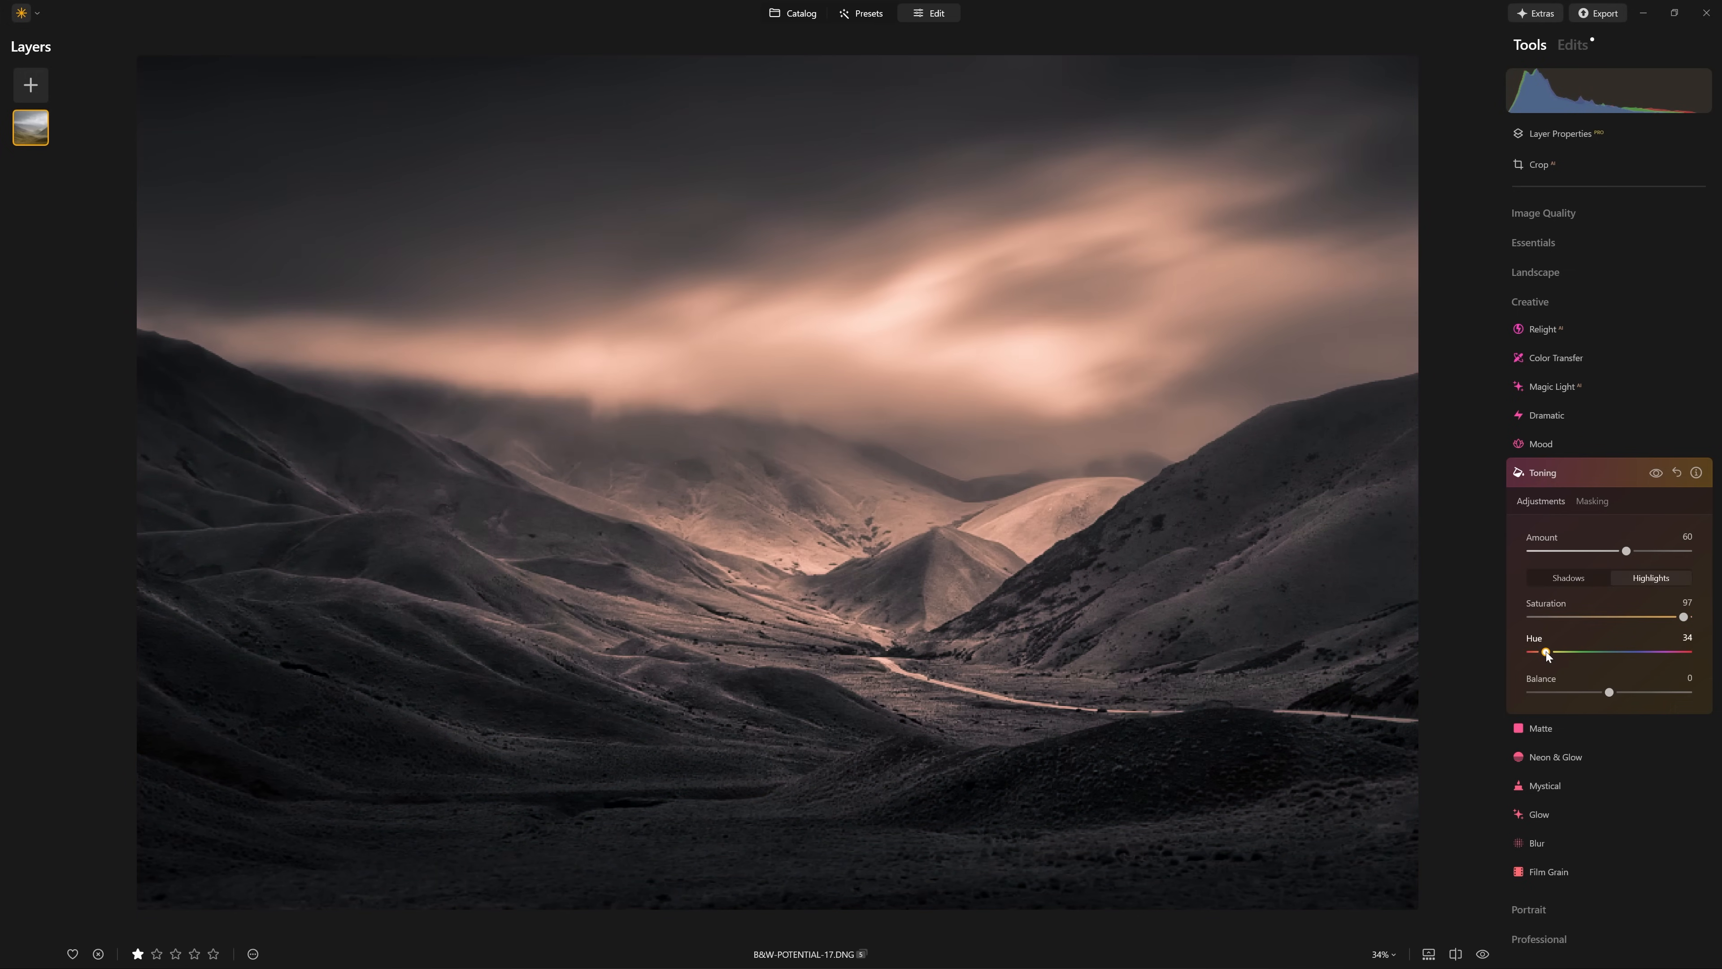
left_click_drag(1674, 622, 1576, 623)
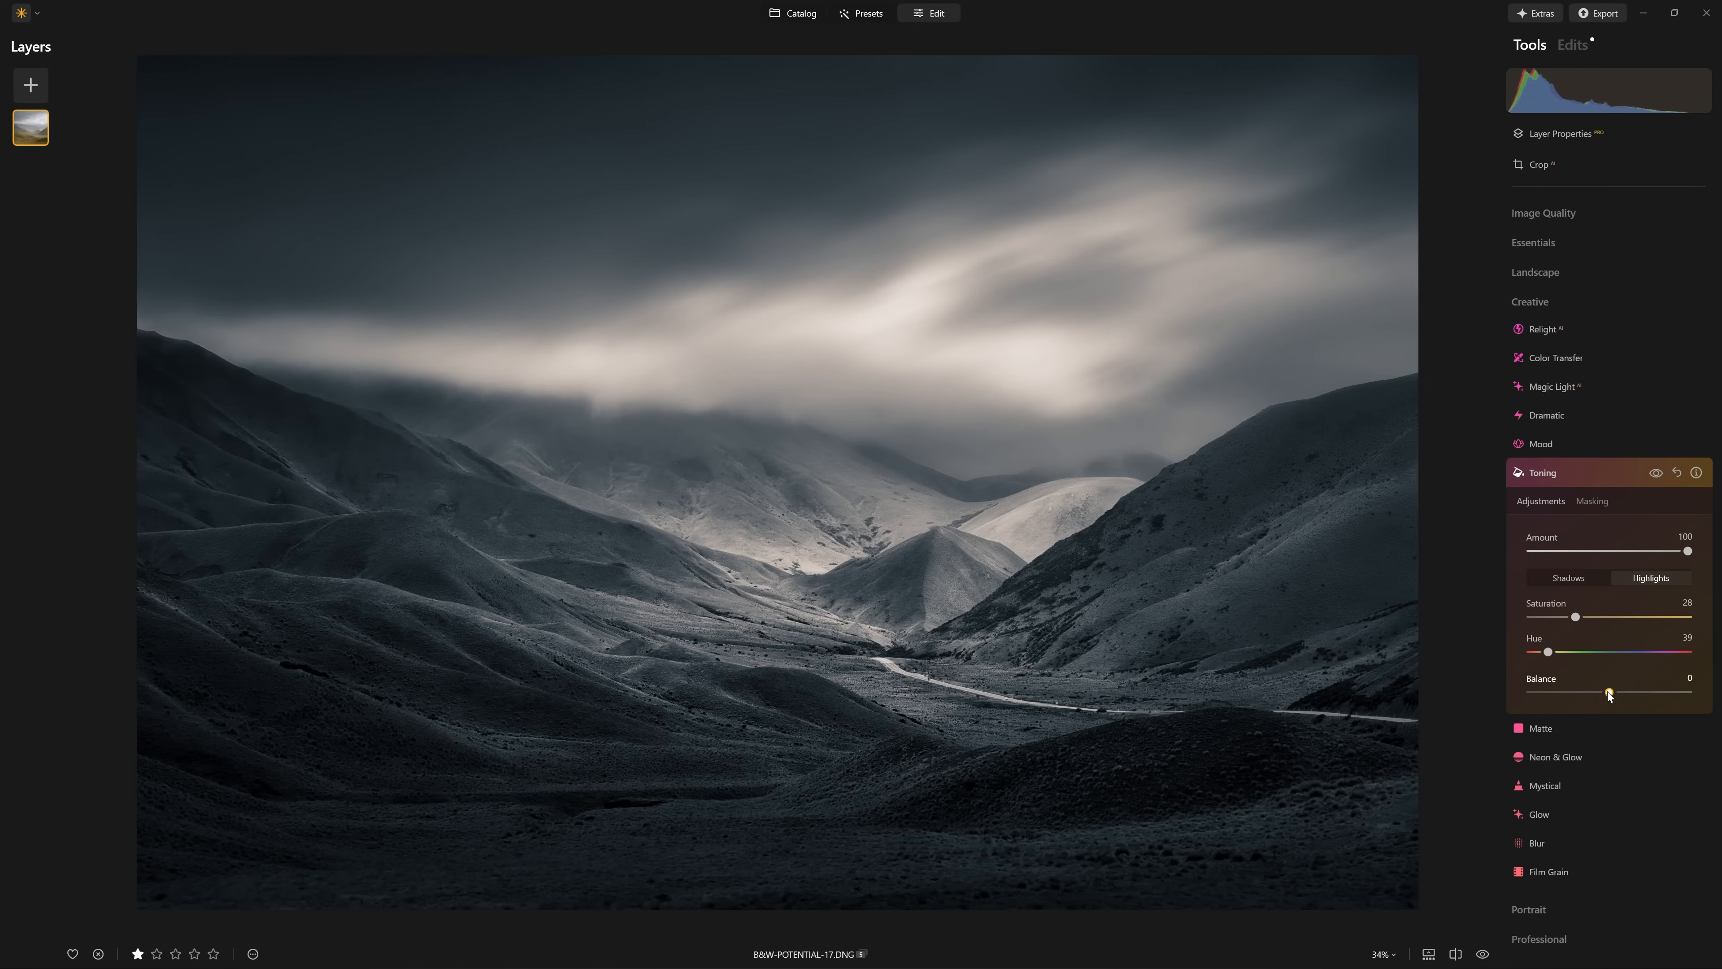
- Set the toning balance to 20, try amount 28 and settle on 44, comparing the photo with and without toning each time
mouse_move(1610, 693)
left_mouse_down()
mouse_move(1694, 708)
mouse_move(1578, 691)
mouse_move(1625, 693)
left_mouse_up()
left_click_drag(1683, 558, 1575, 561)
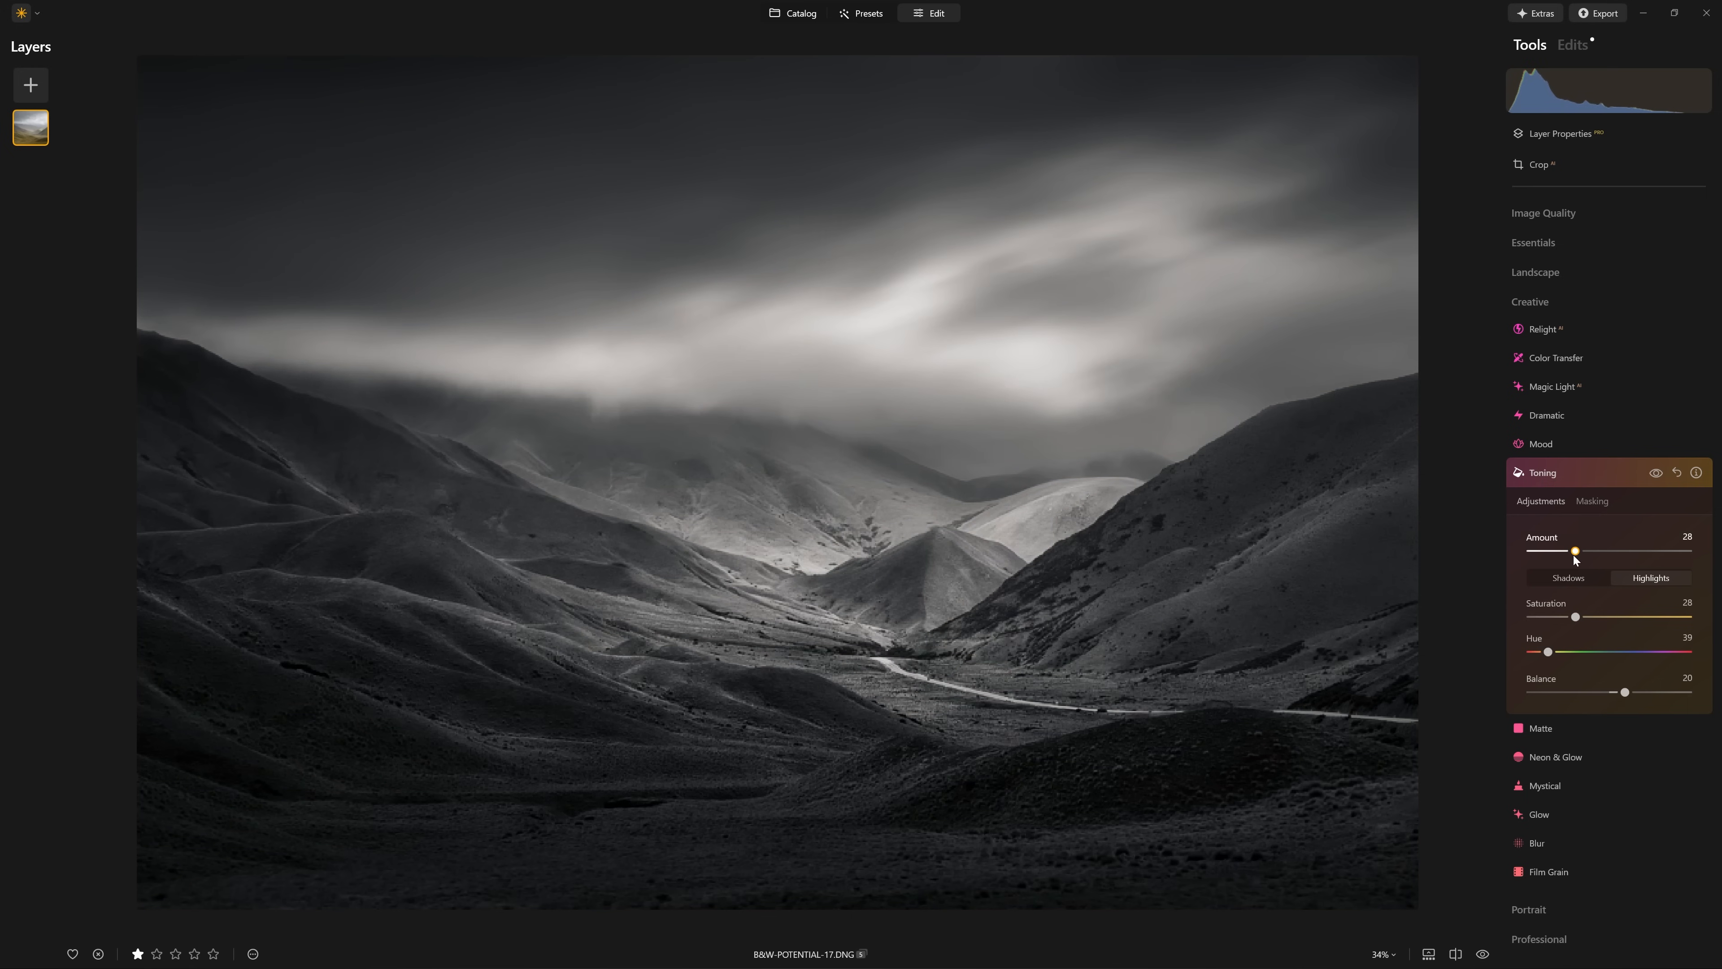
left_click(1656, 473)
left_click(1656, 473)
left_click_drag(1579, 550, 1601, 551)
left_click(1655, 473)
left_click(1655, 473)
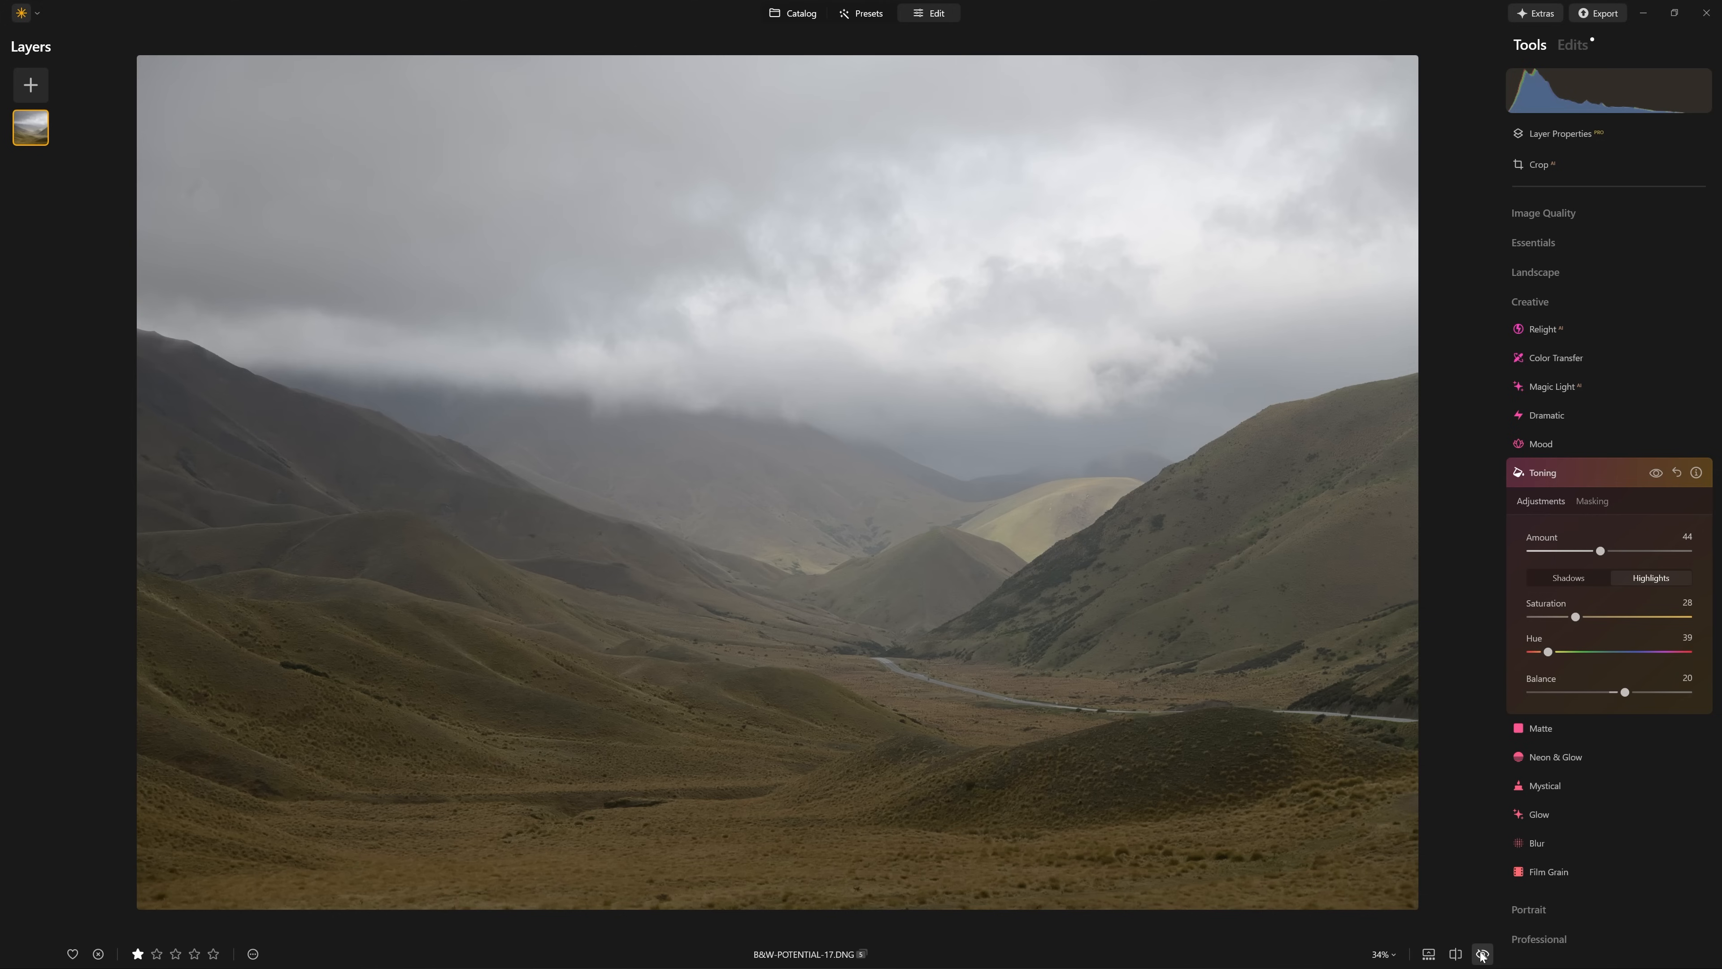
- Compare the edited photo with the original, both full frame and with the before/after split line swept across the image
left_click(1482, 954)
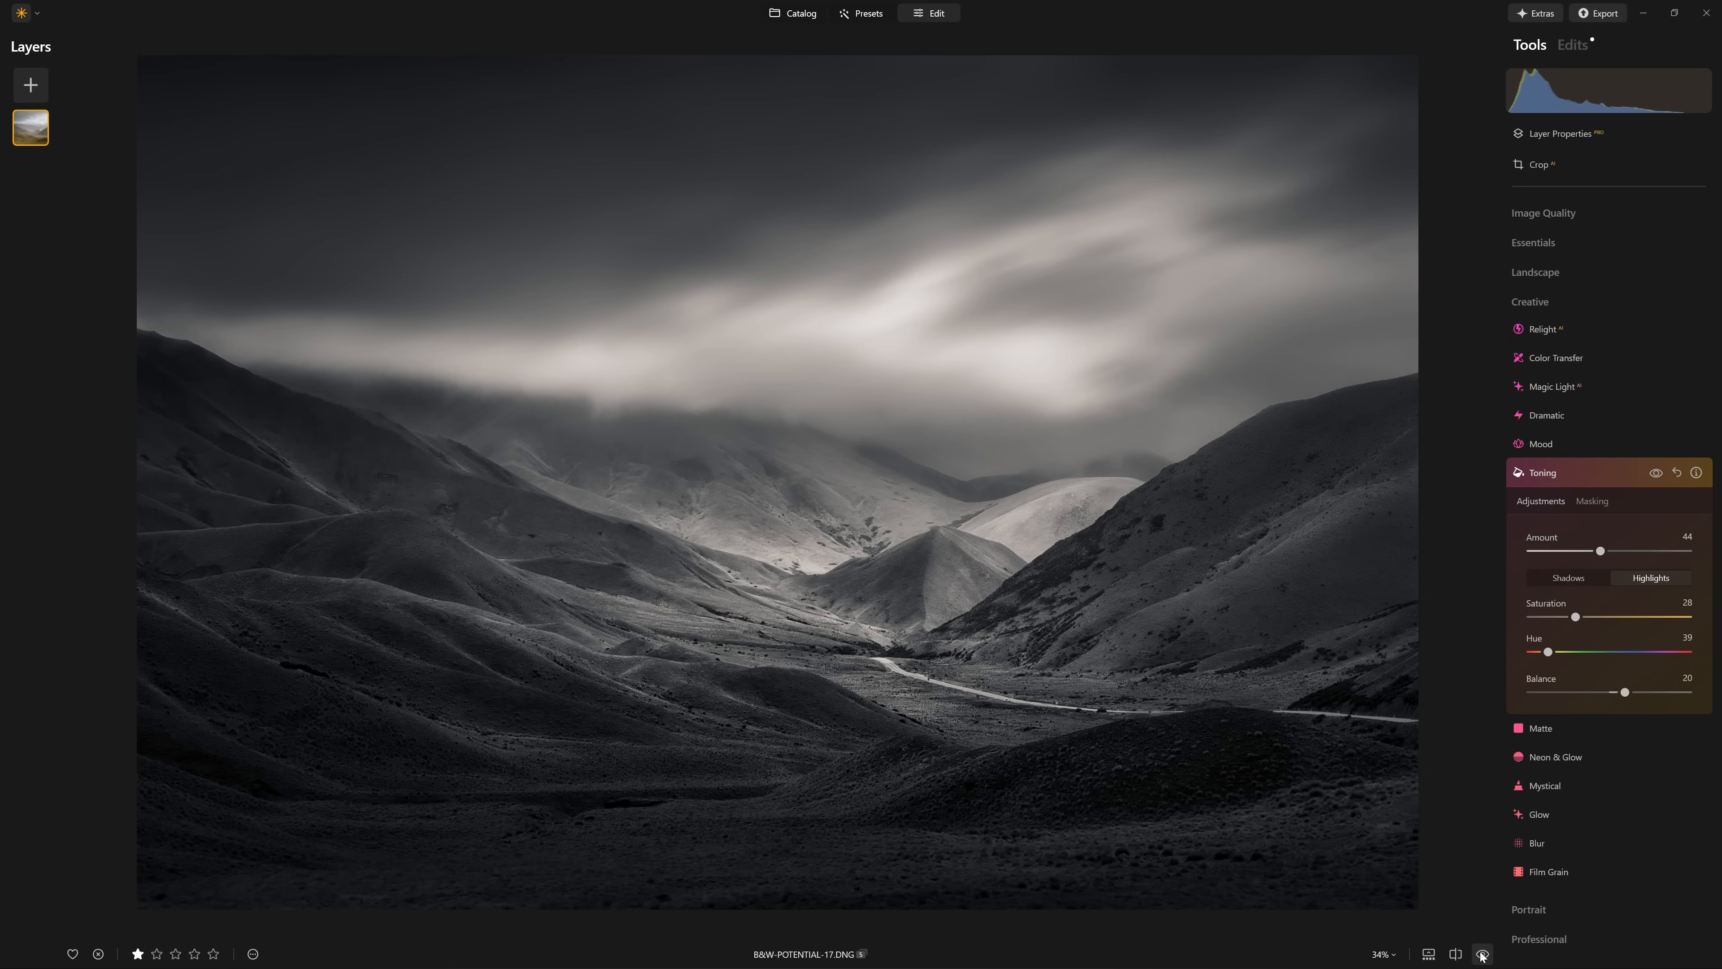
left_click(1482, 954)
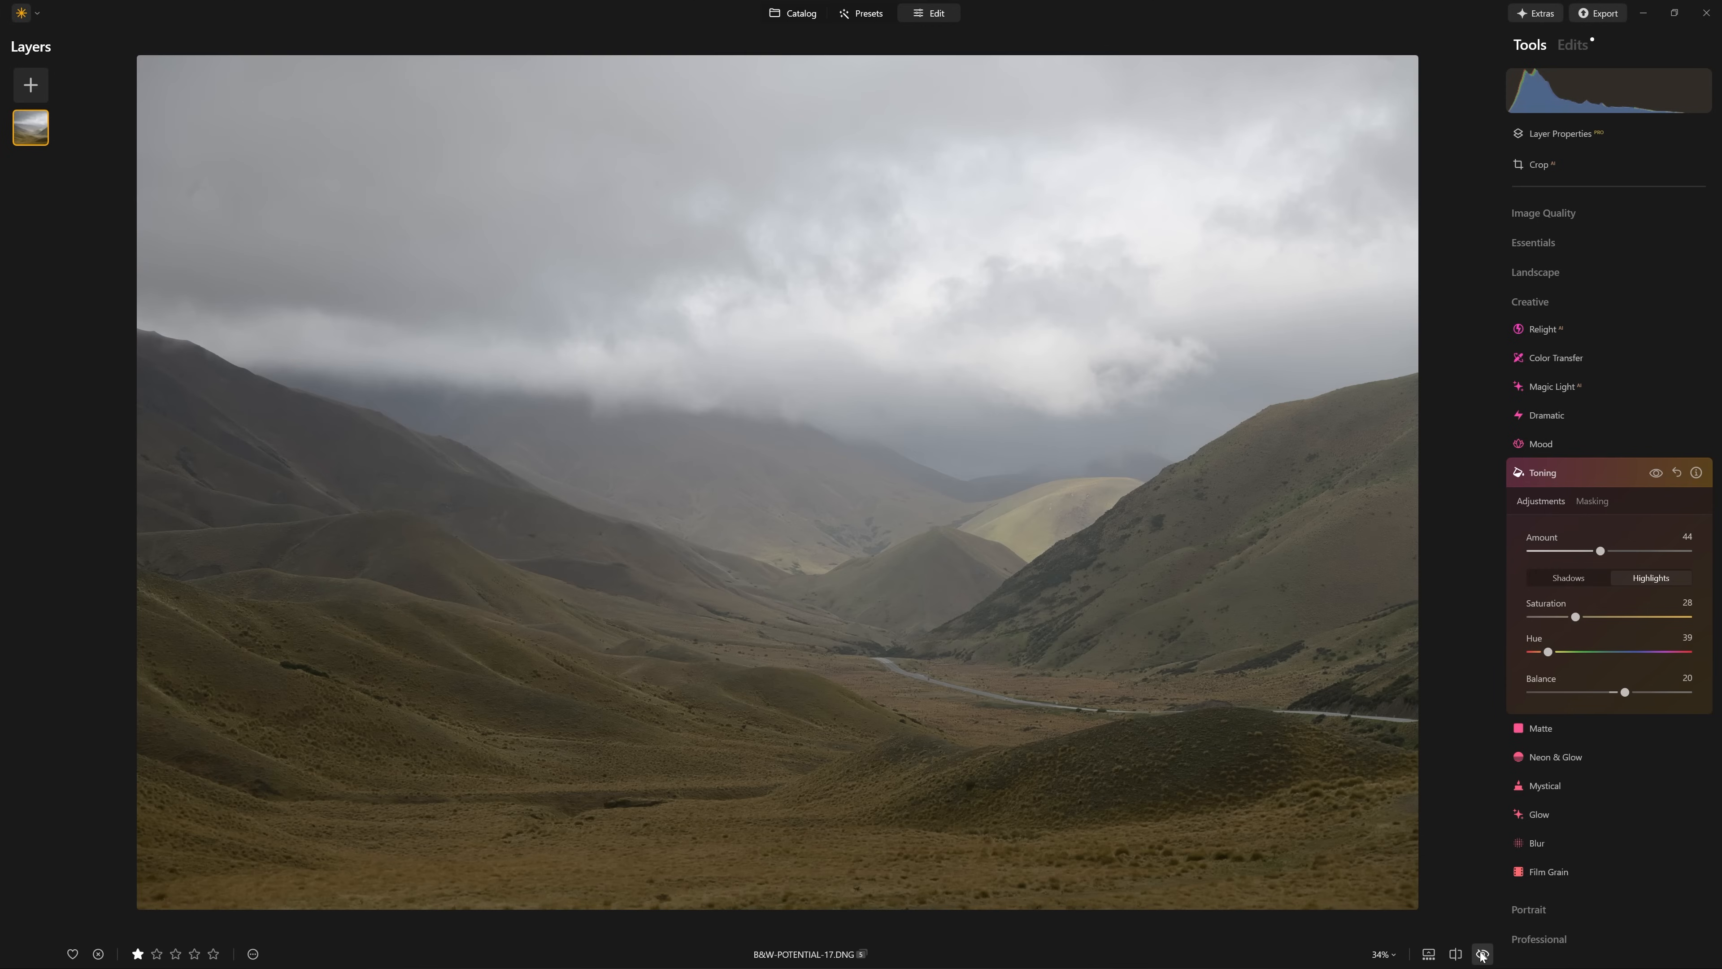
left_click(1482, 954)
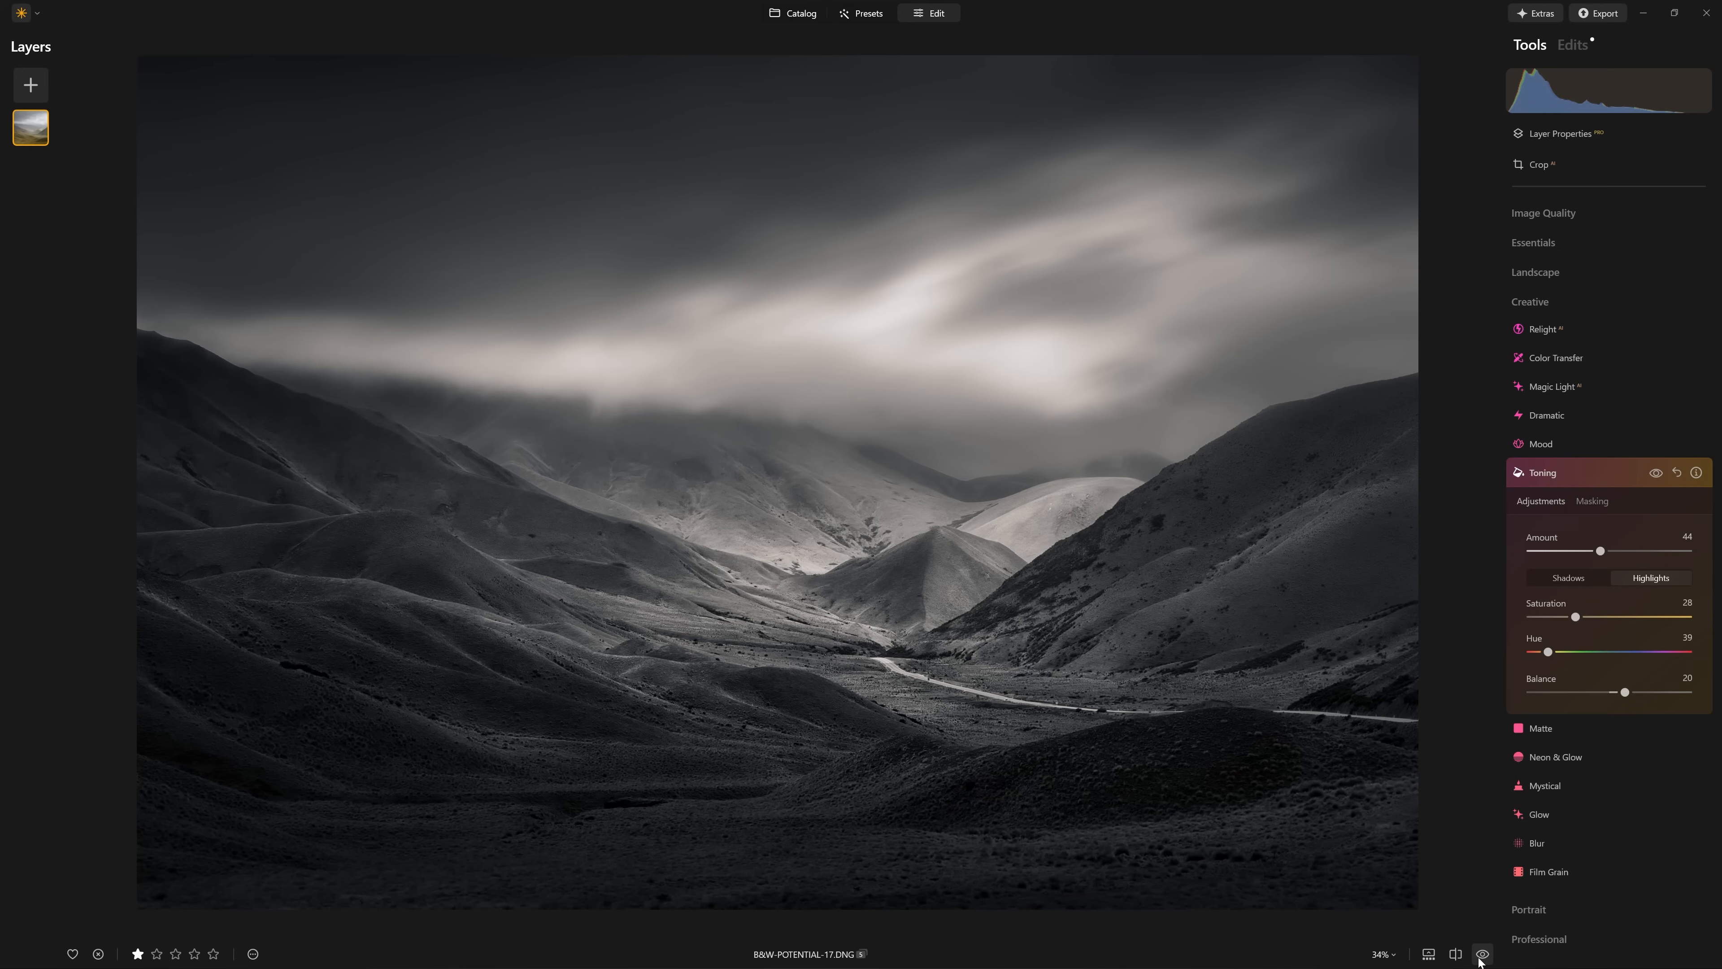
left_click(1454, 953)
left_click_drag(800, 480, 196, 479)
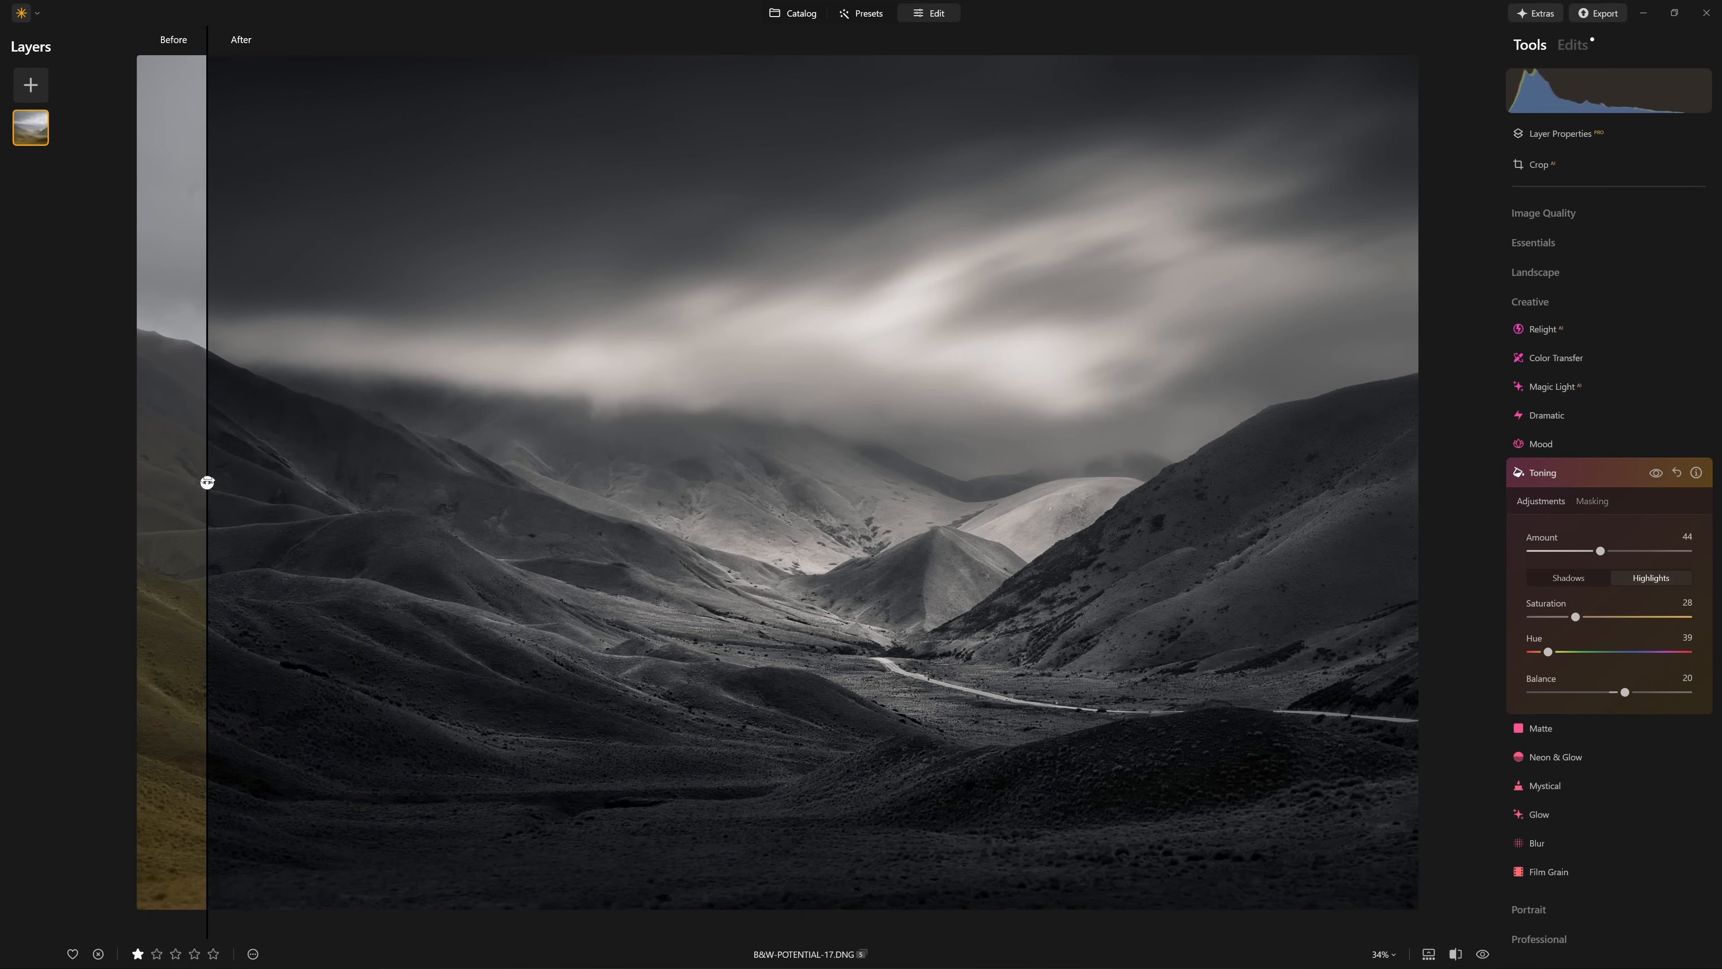
left_click(1481, 954)
left_click(1473, 959)
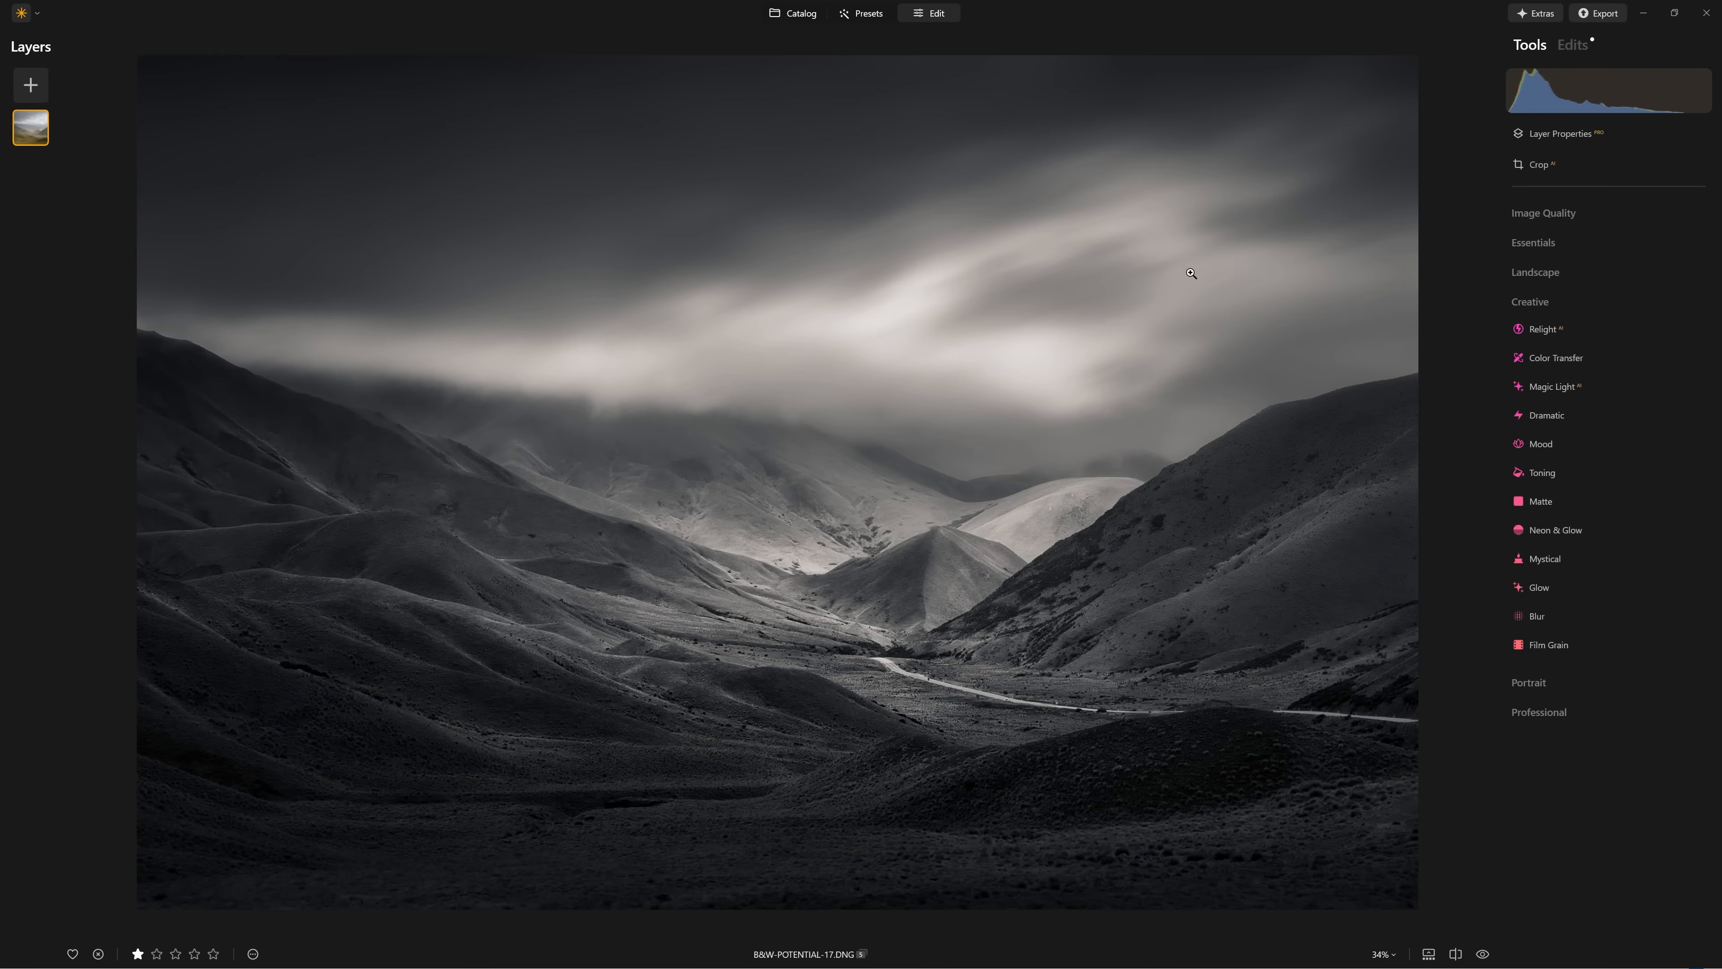
- Crop the photo to a 1:1 square, shifting the frame slightly toward the right side of the valley
left_click(1540, 167)
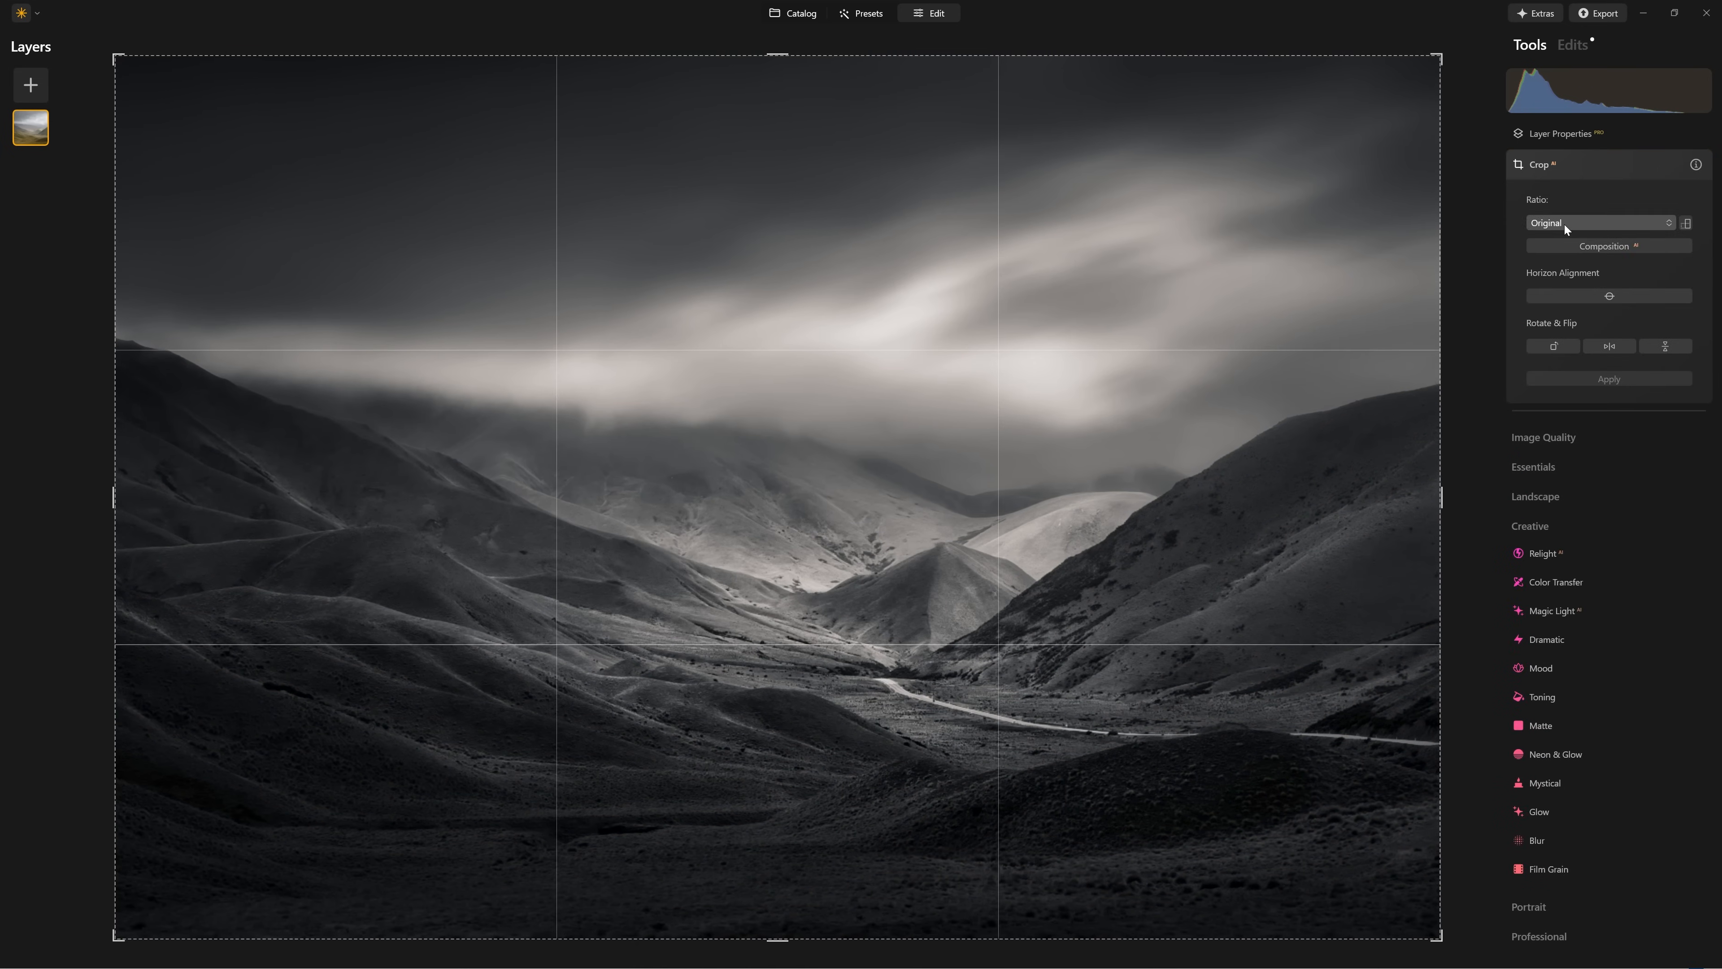
left_click(1565, 223)
left_click(1566, 236)
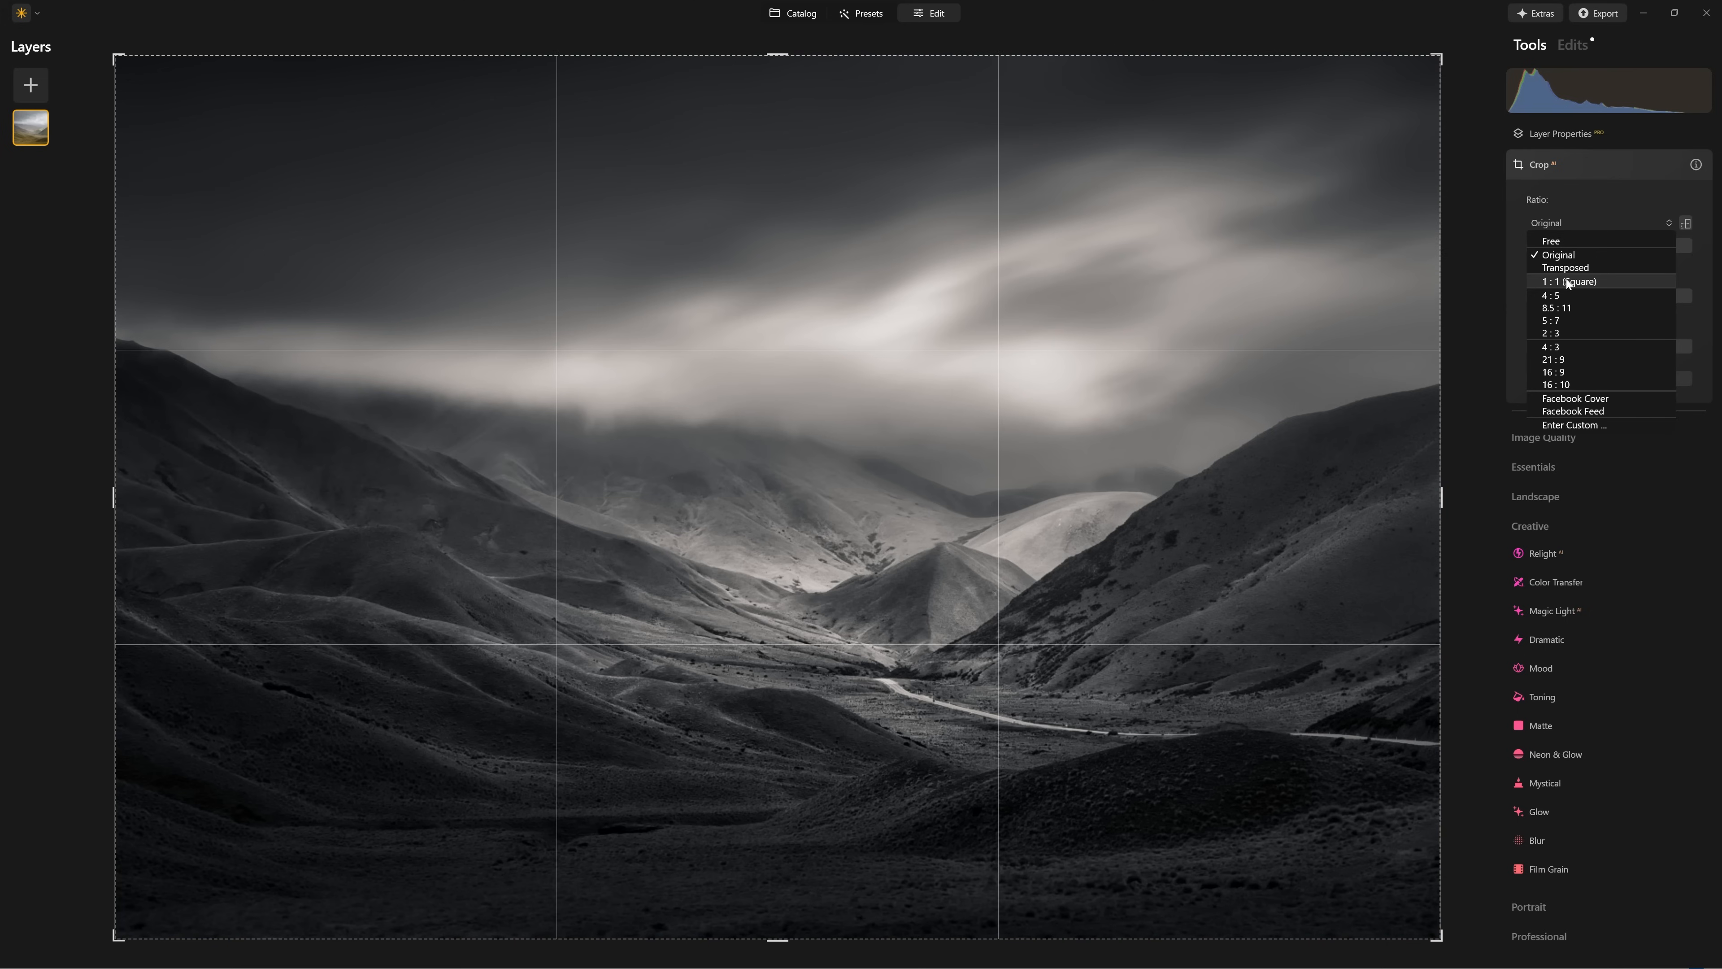
left_click_drag(947, 358, 828, 361)
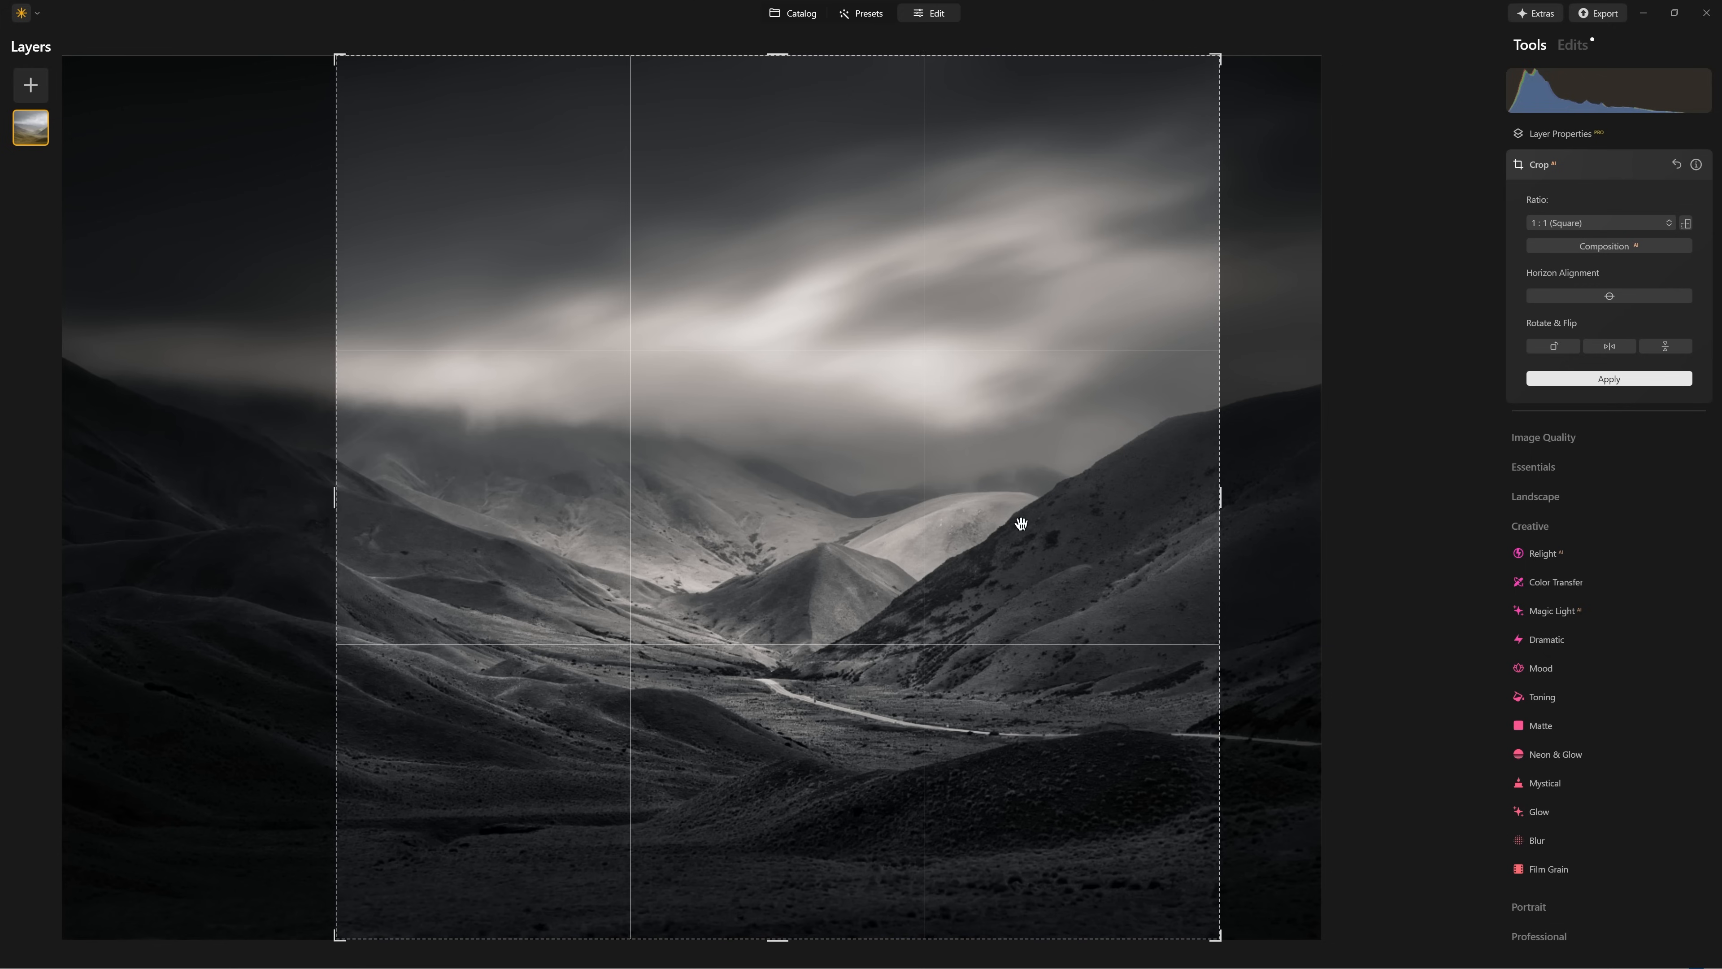
left_click(1560, 382)
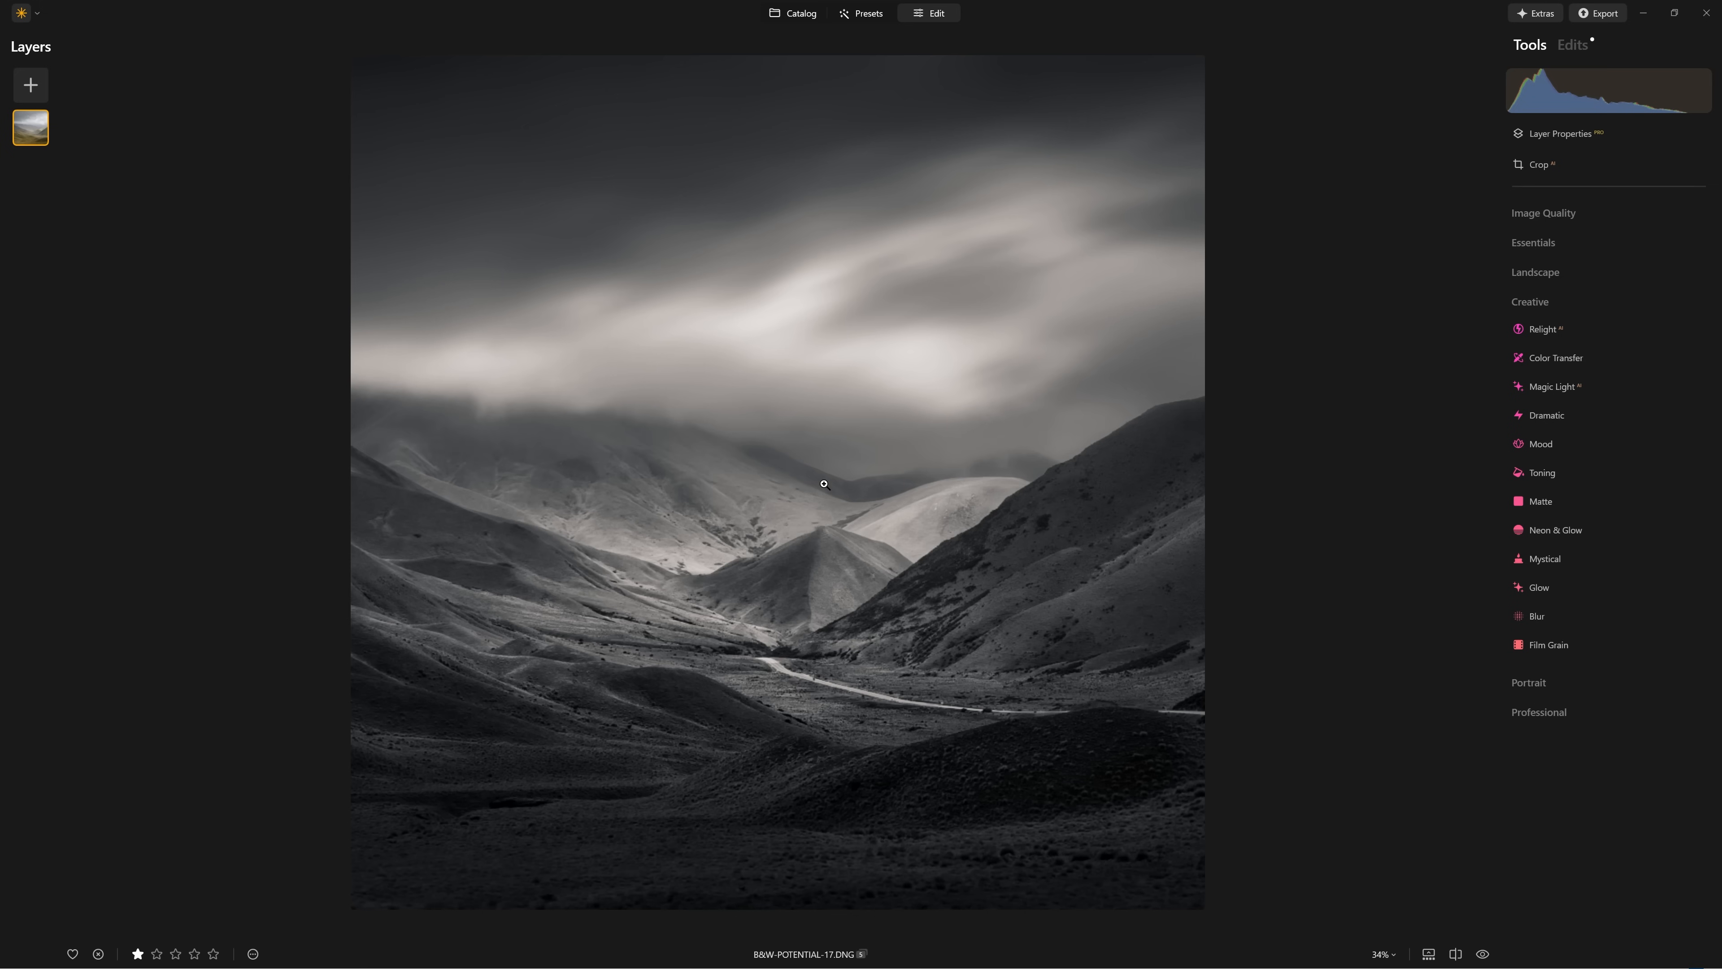
- Export the finished square black and white photo
key("ctrl+shift+e")
left_click(908, 645)
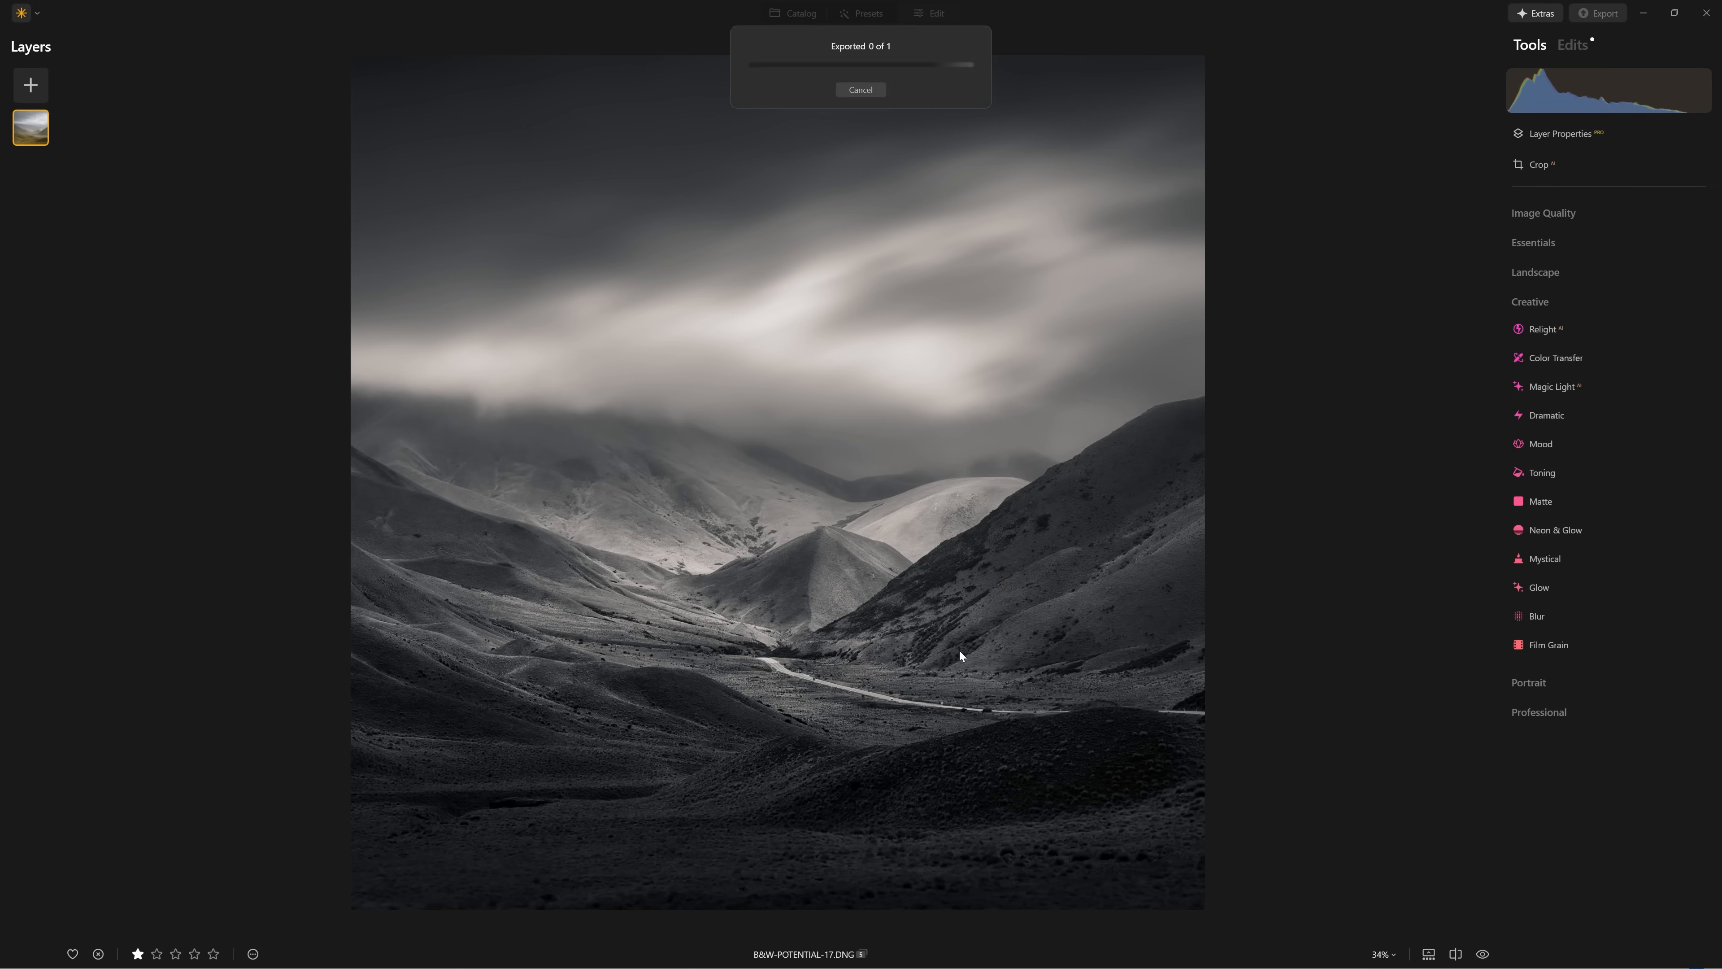